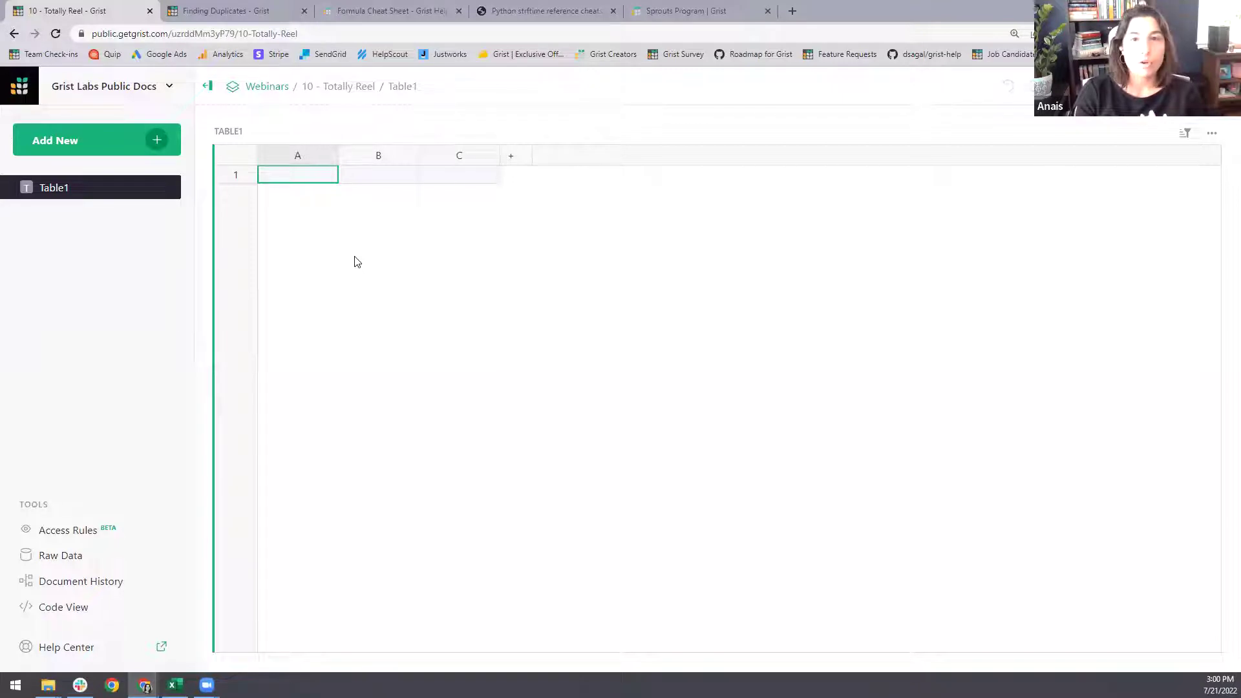
- In the Finding Duplicates example, browse the one-column, two-column and two-table duplicate pages
click(217, 11)
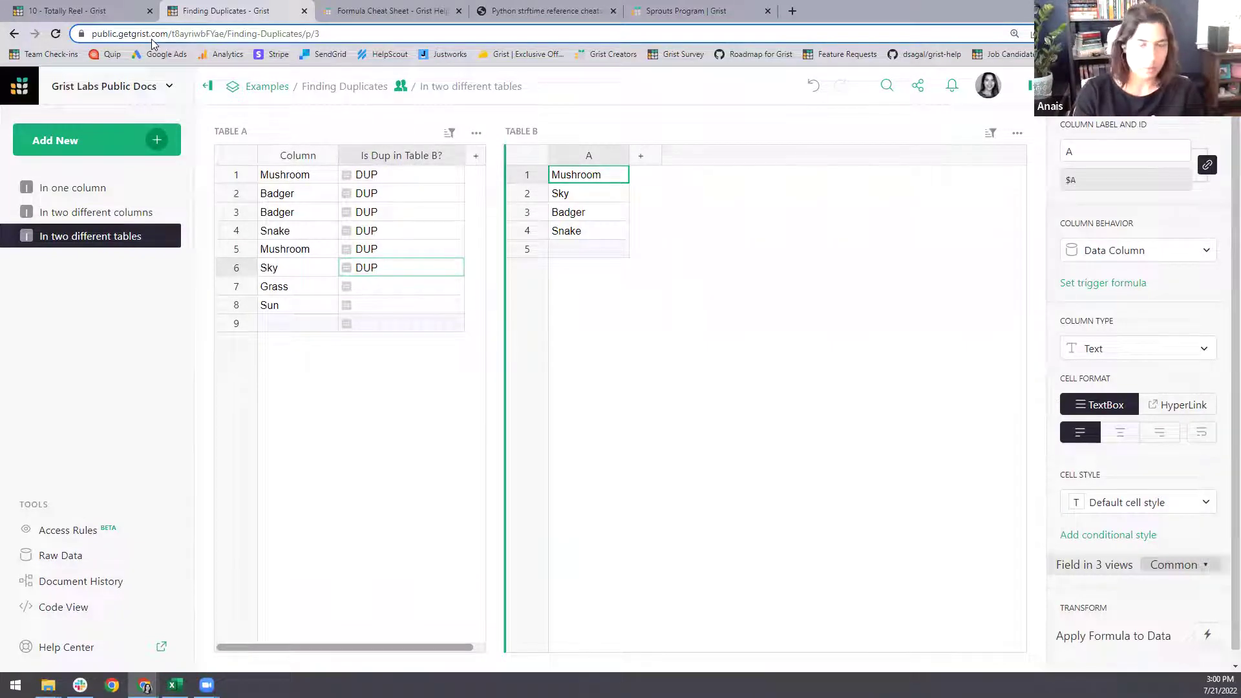
click(94, 189)
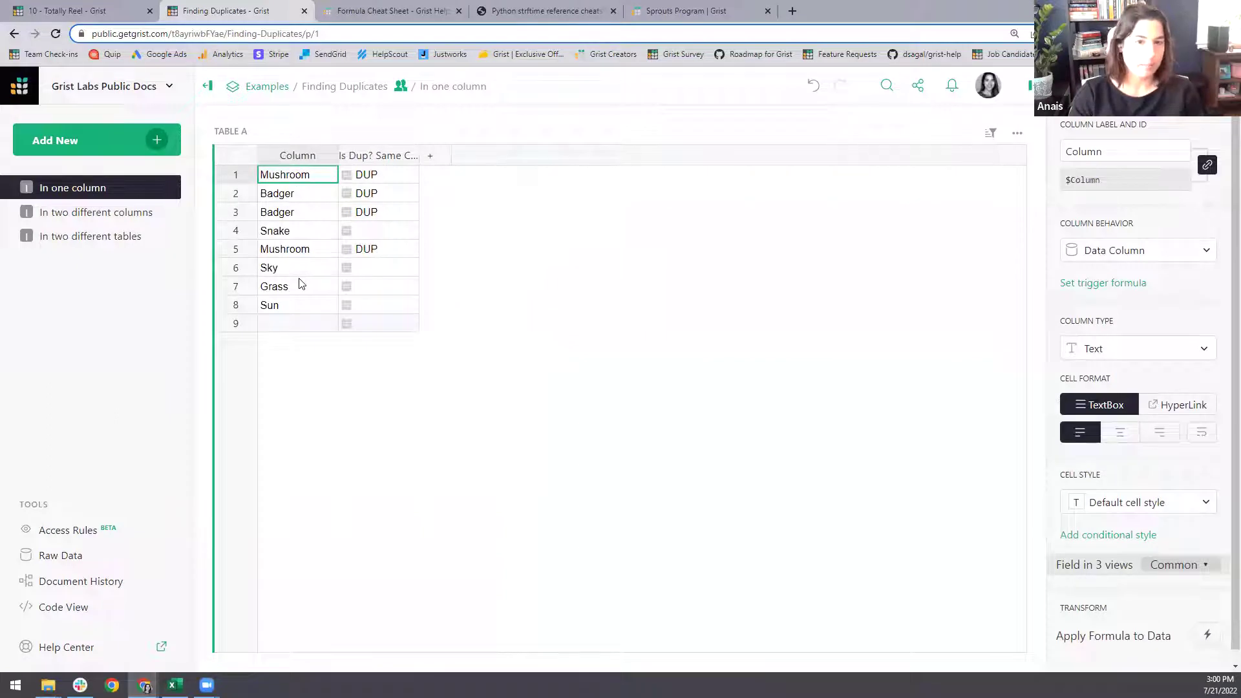
click(129, 213)
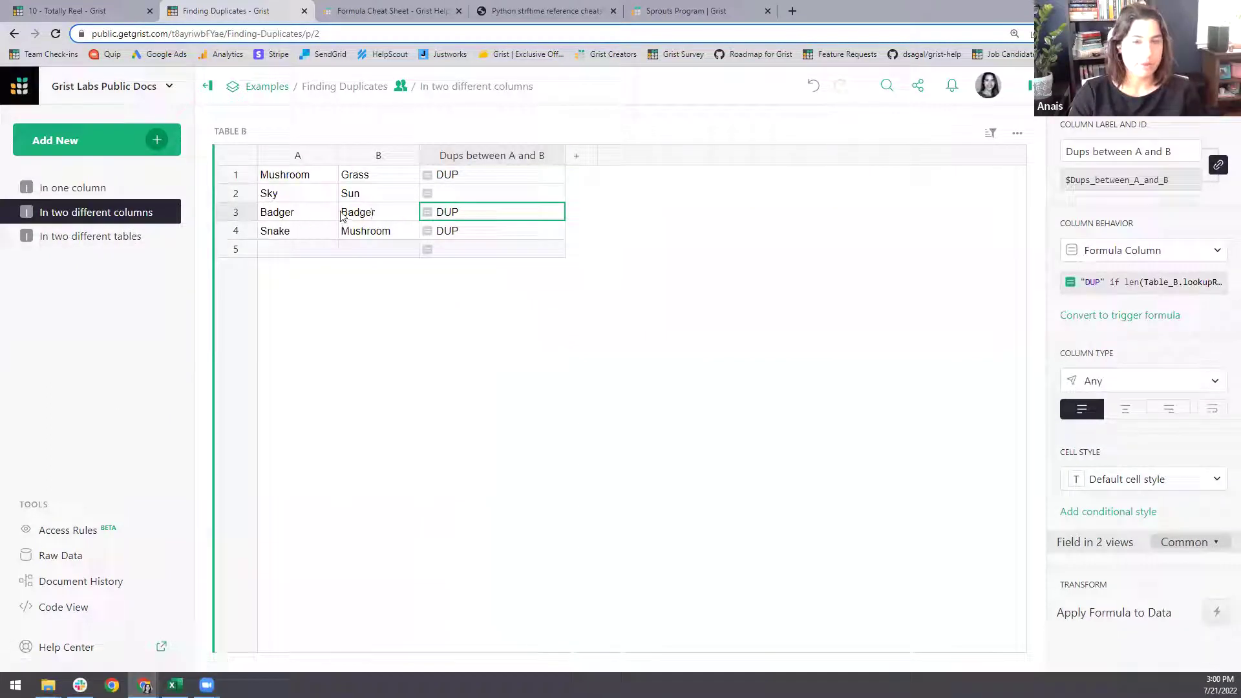
click(95, 237)
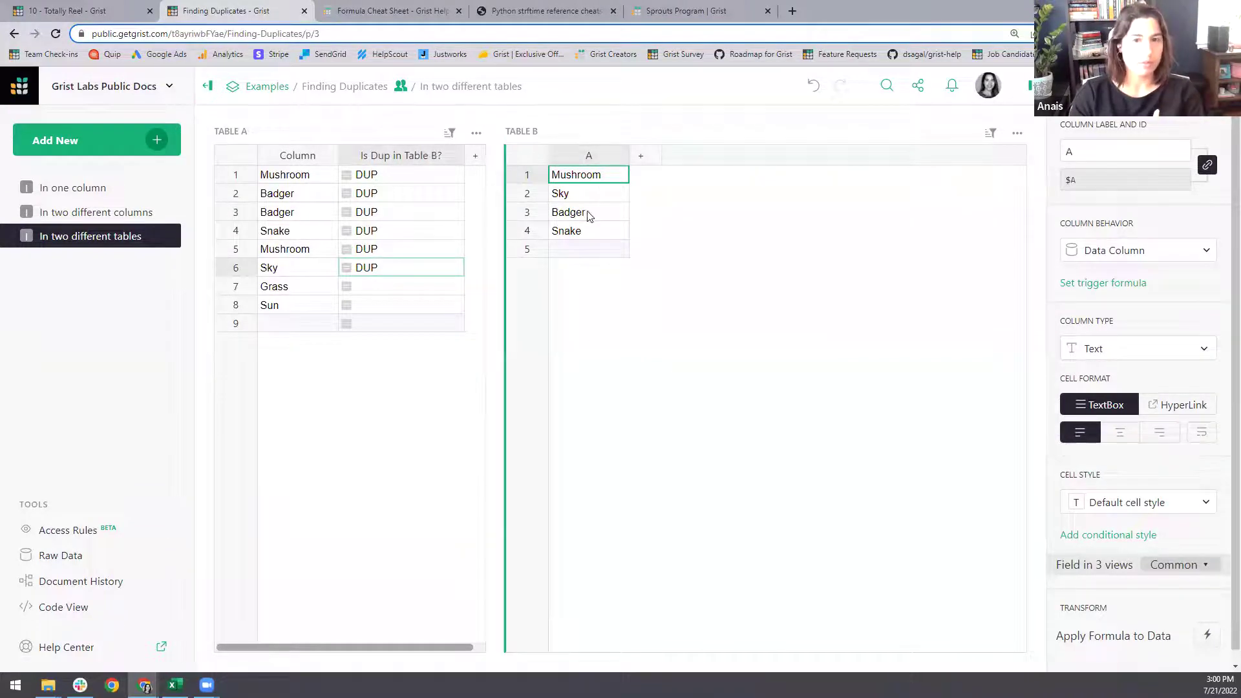
- Expand and read the Is Dup in Table B? formula, then close it unchanged
click(396, 217)
click(1135, 287)
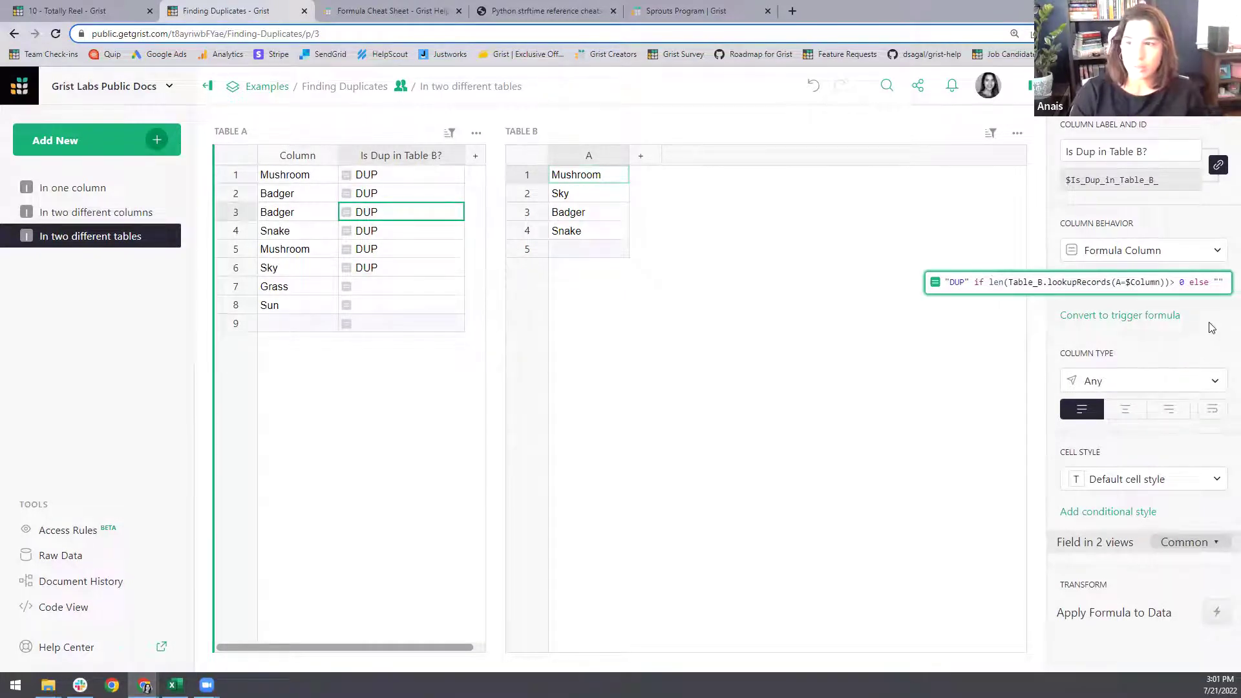
click(1188, 316)
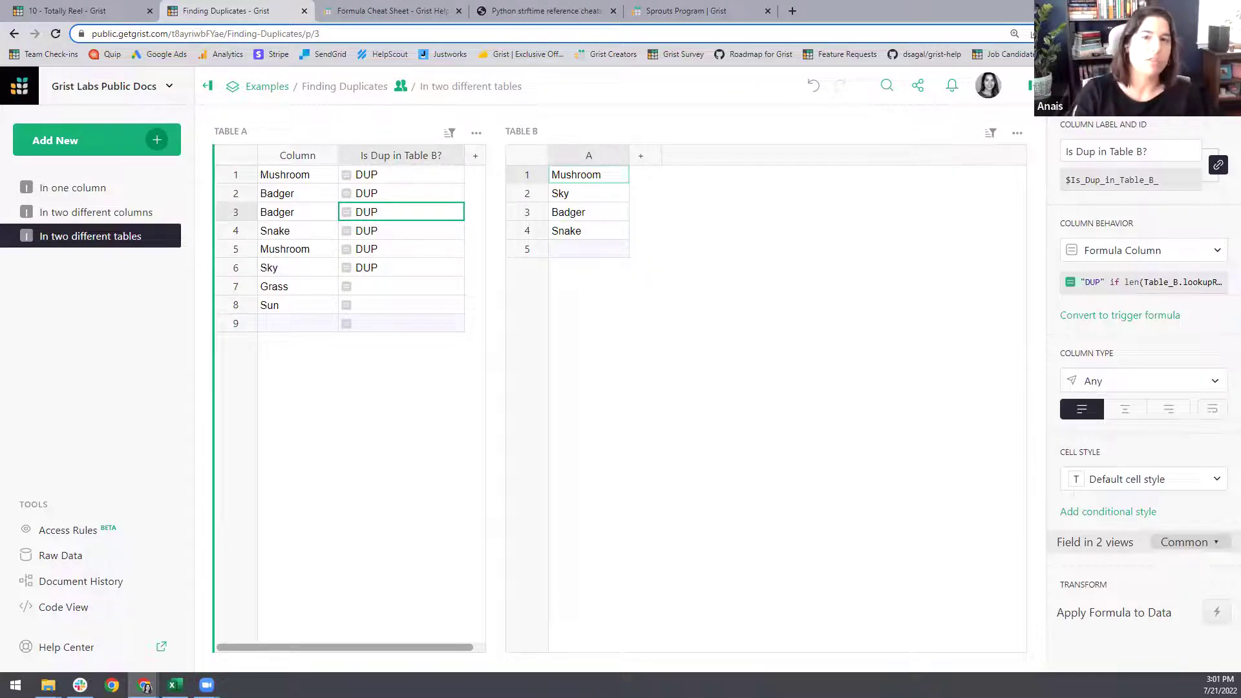
click(374, 8)
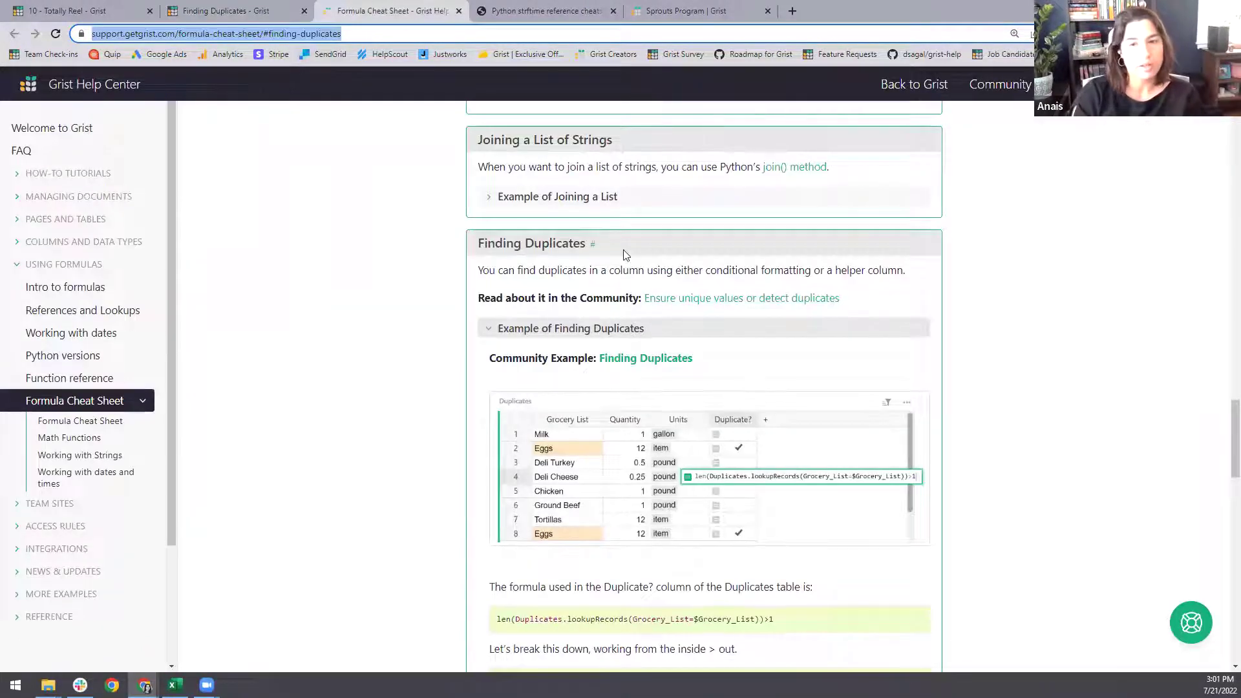
- Review the Finding Duplicates cheat-sheet example and go to the References and Lookups article
scroll(625, 254, down, 1)
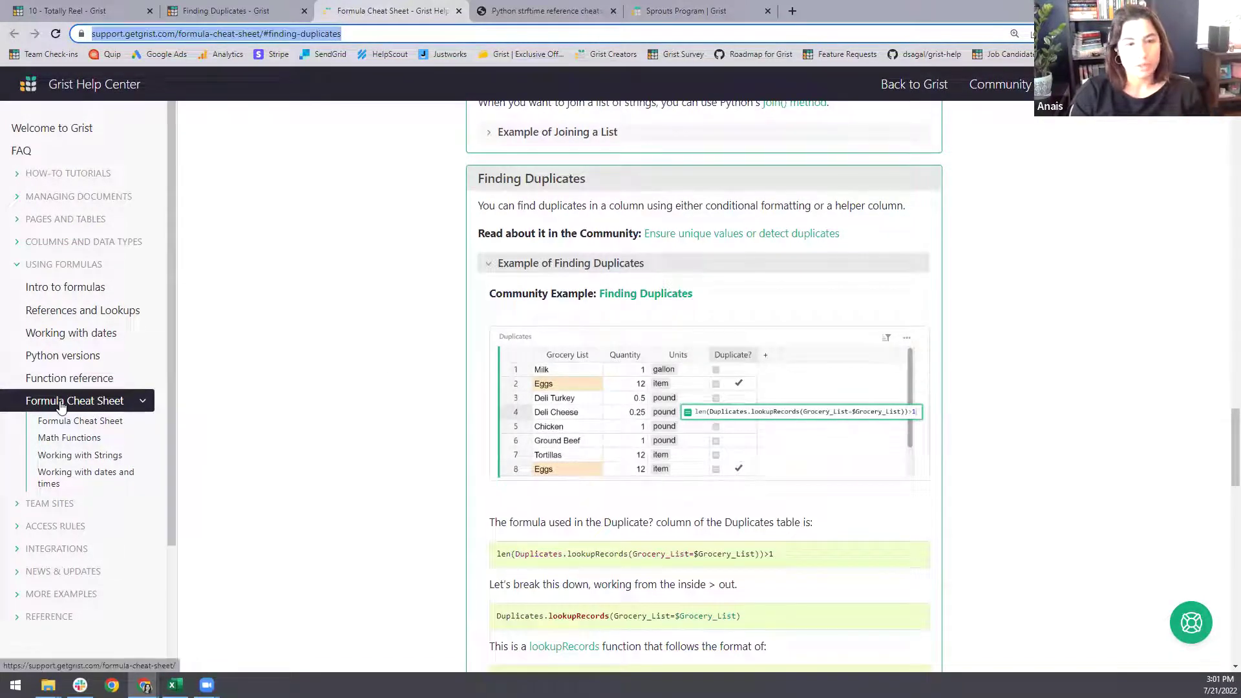
scroll(399, 461, up, 8)
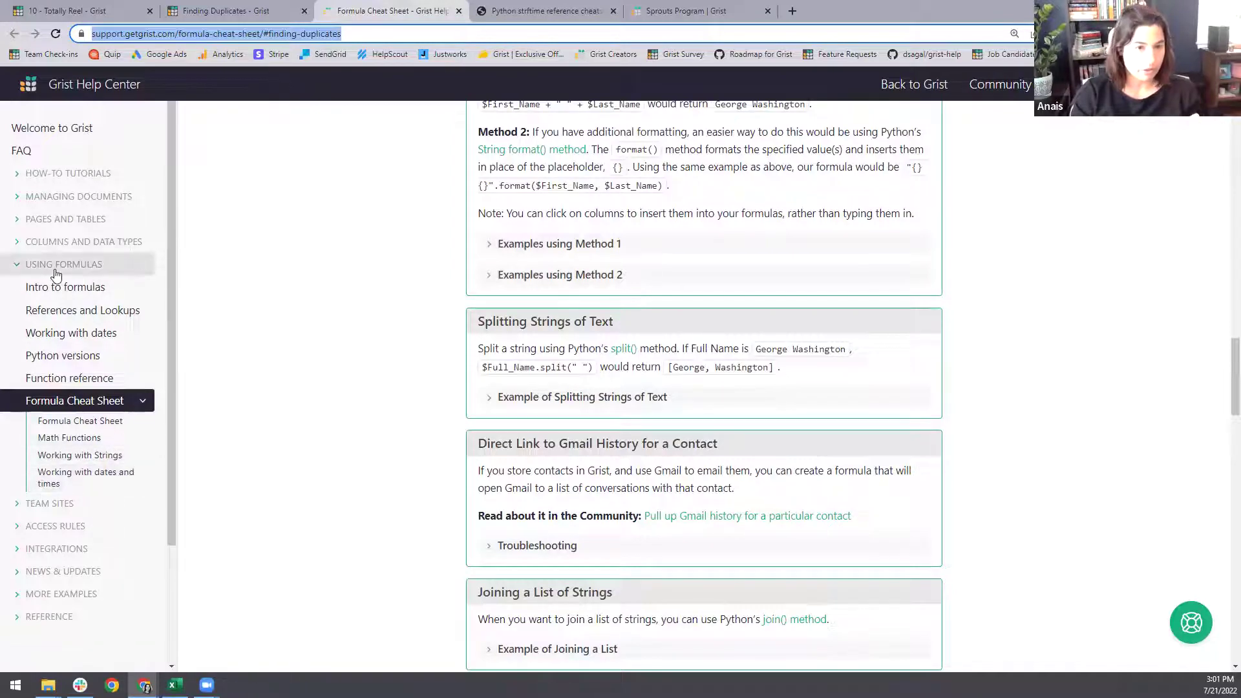
click(89, 312)
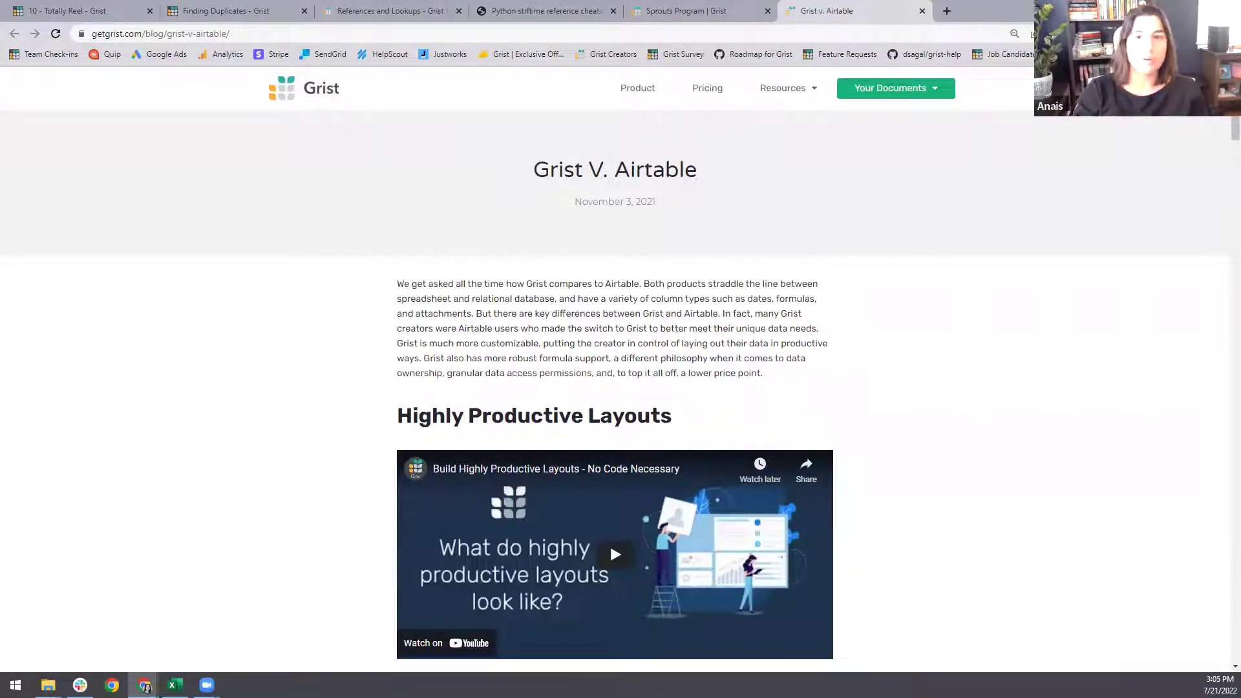
- Switch to the Sprouts Program page and look through the Resources dropdown
click(674, 9)
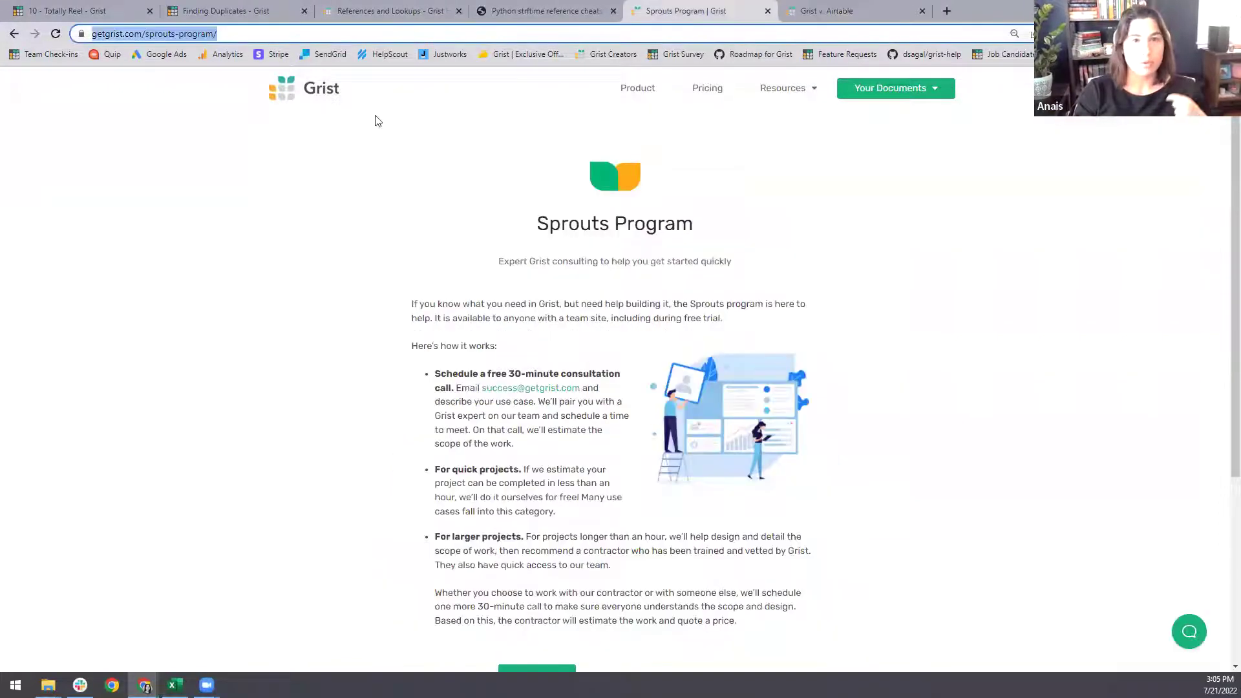
click(813, 90)
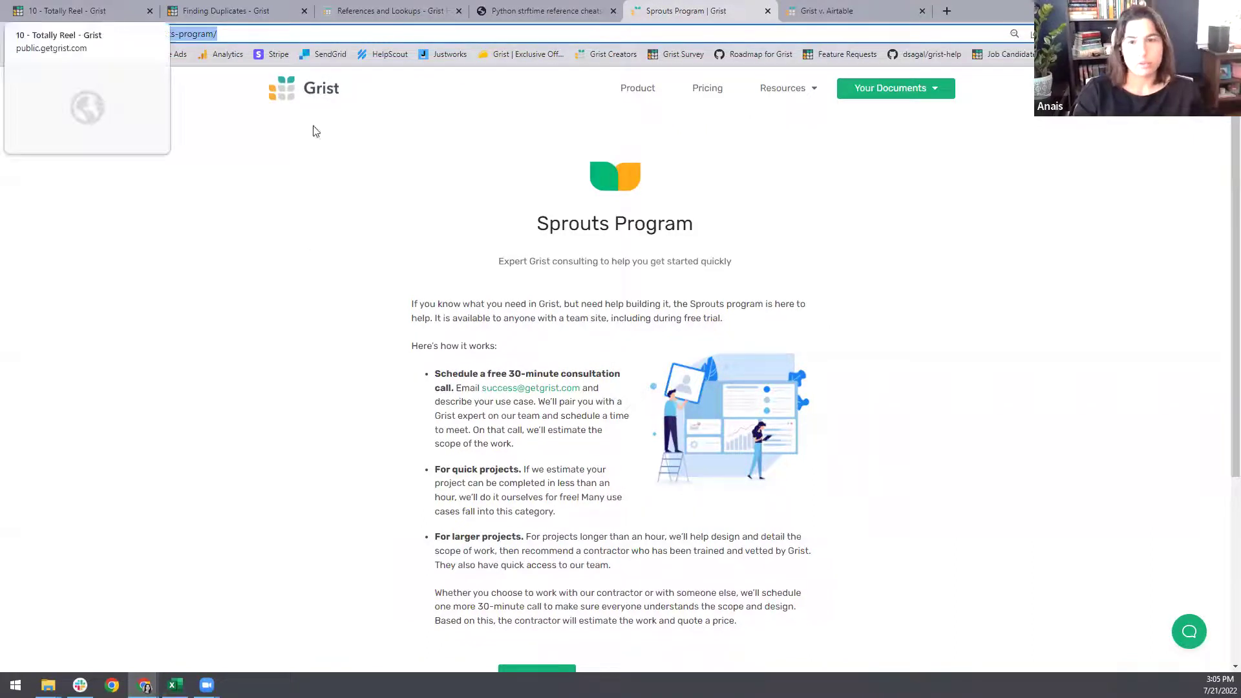
- Return to the 10 - Totally Reel Grist document with its blank Table1
click(73, 16)
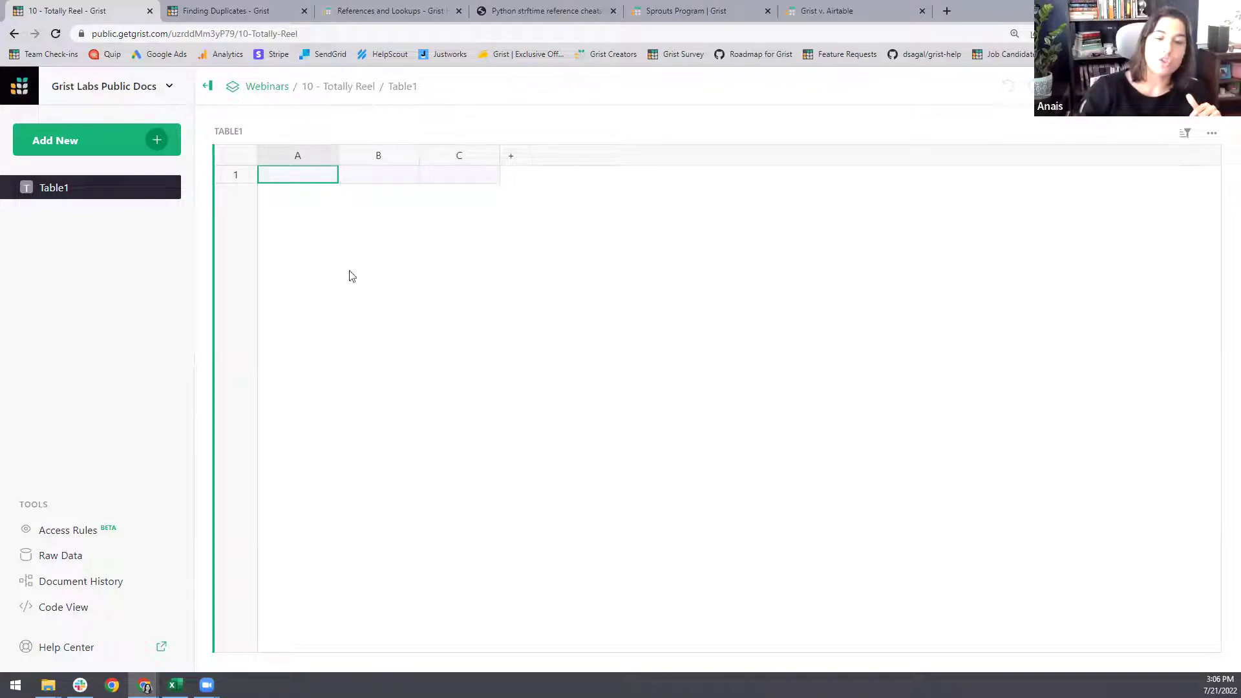
- In the June workbook, check row 5's sales rep, 7% commission and =G5-H5 payout formula
key(alt+Tab)
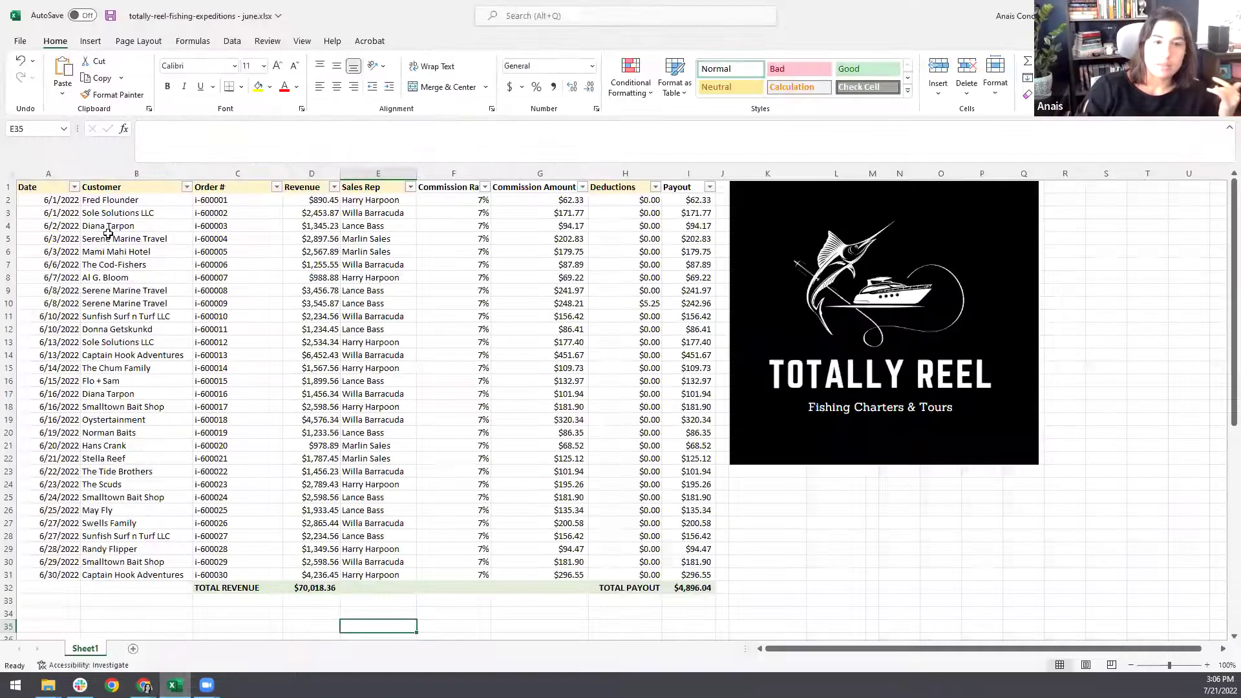
click(109, 236)
click(378, 237)
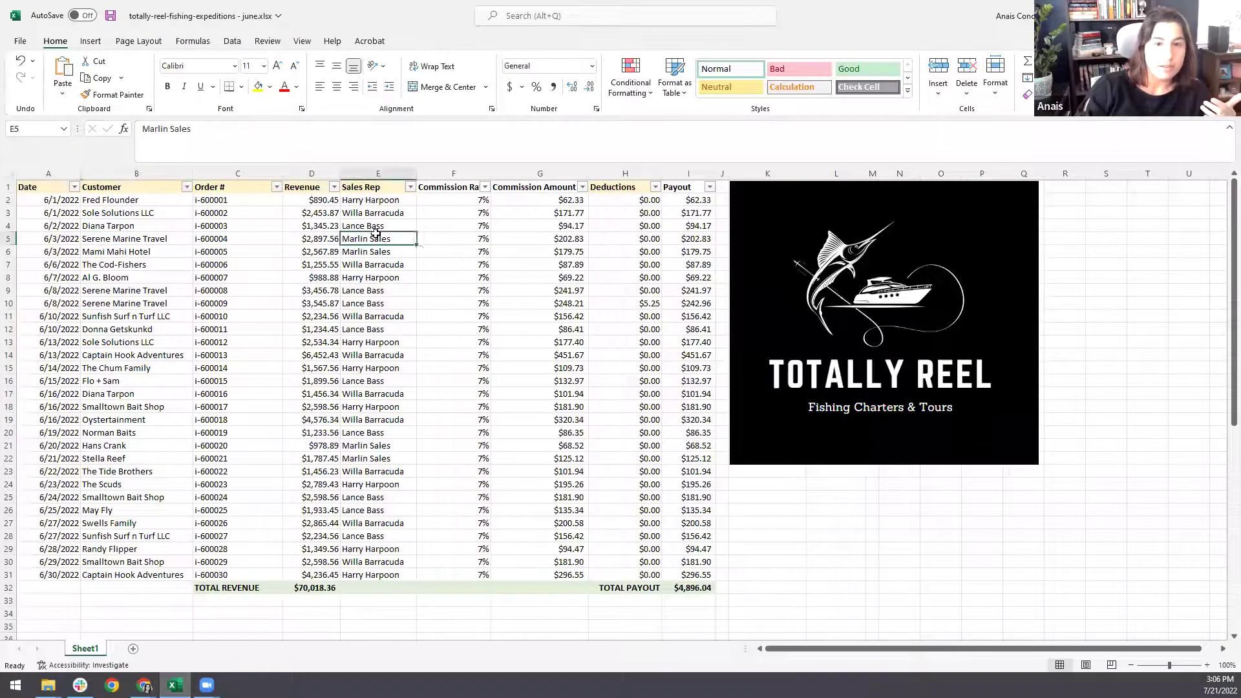
click(443, 236)
click(703, 244)
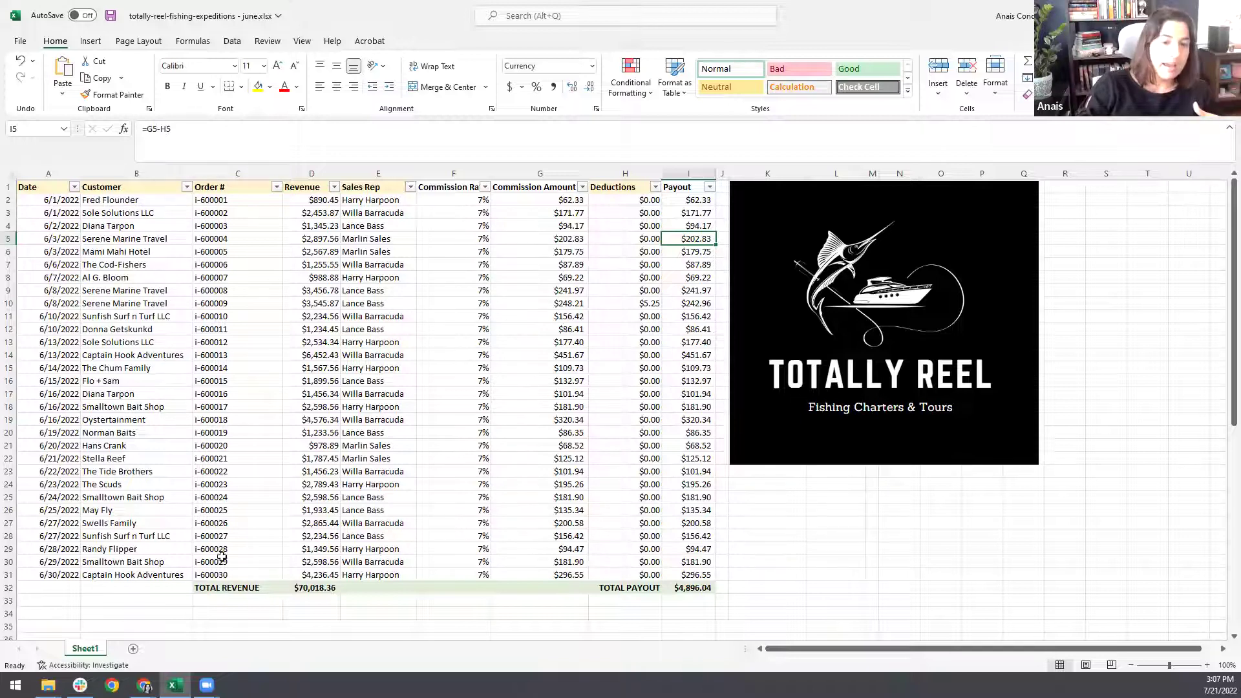
click(9, 587)
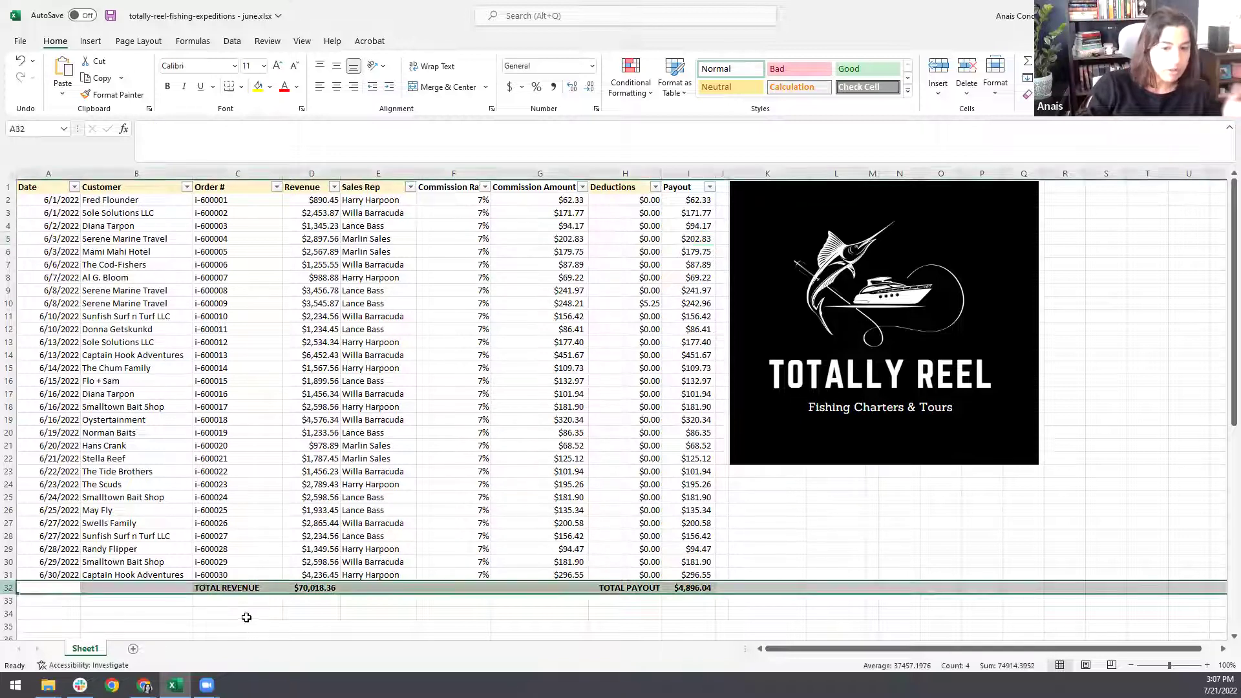
click(232, 590)
click(332, 592)
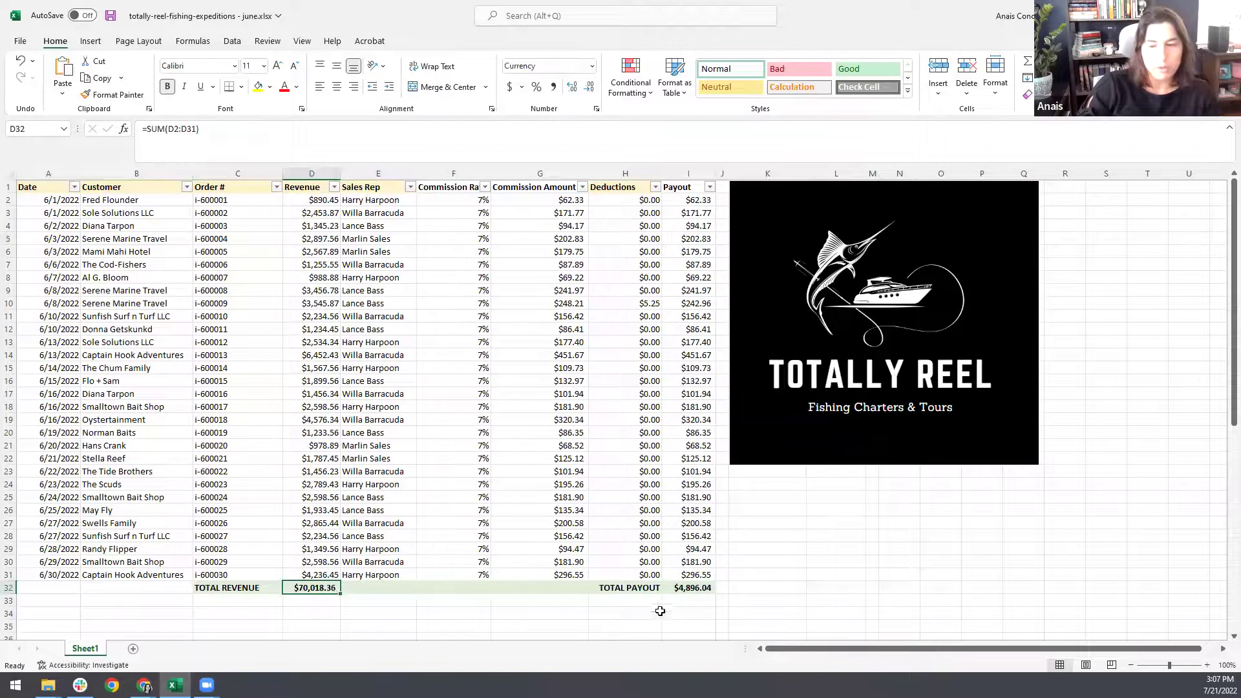
click(690, 589)
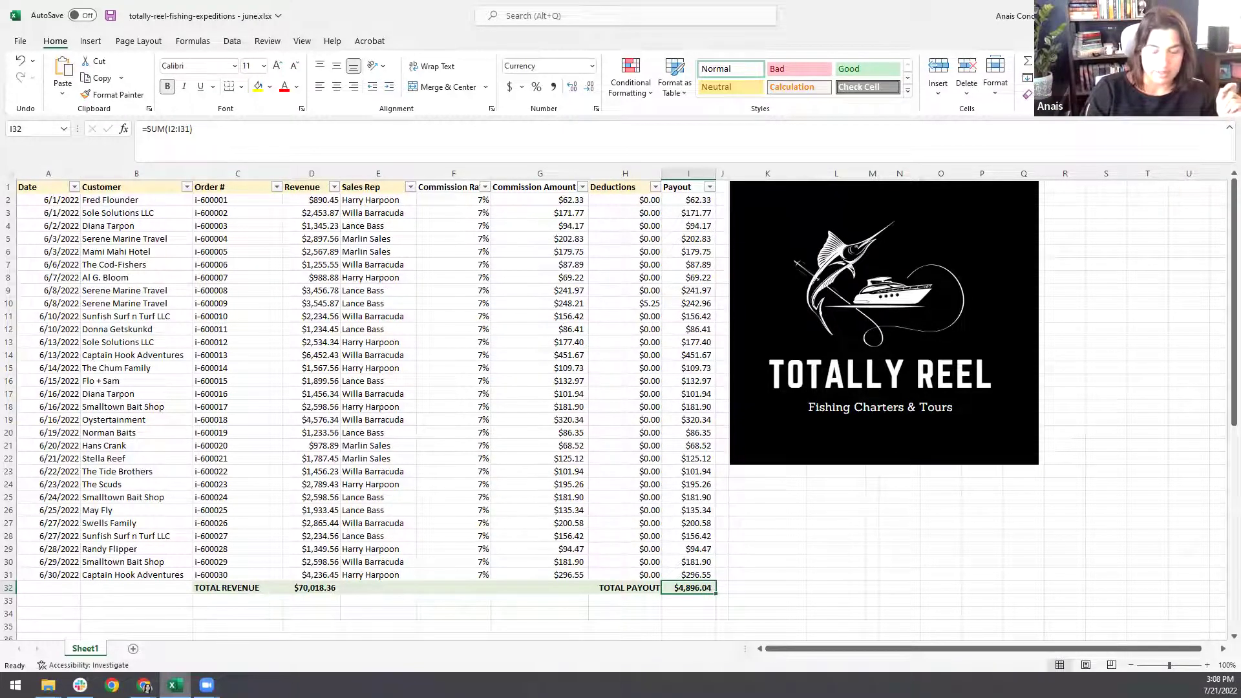
mouse_move(144, 685)
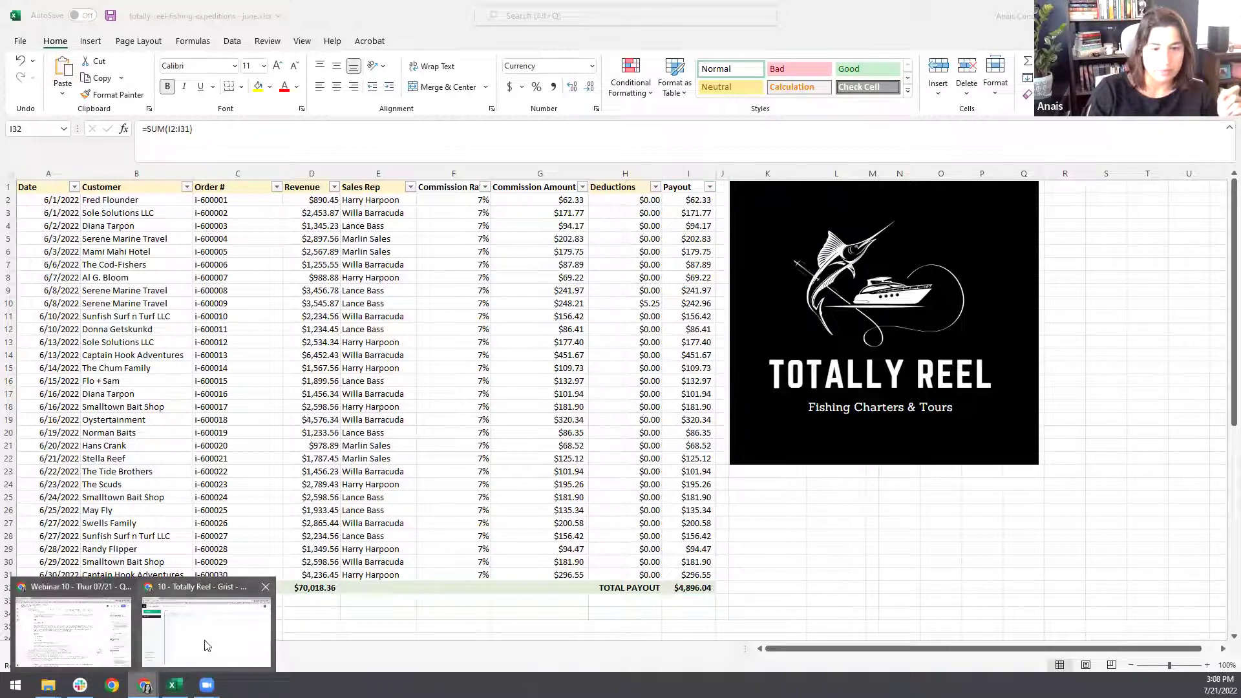
- Back in Grist, rename Table1 to 'Worflow' via its widget title
click(207, 646)
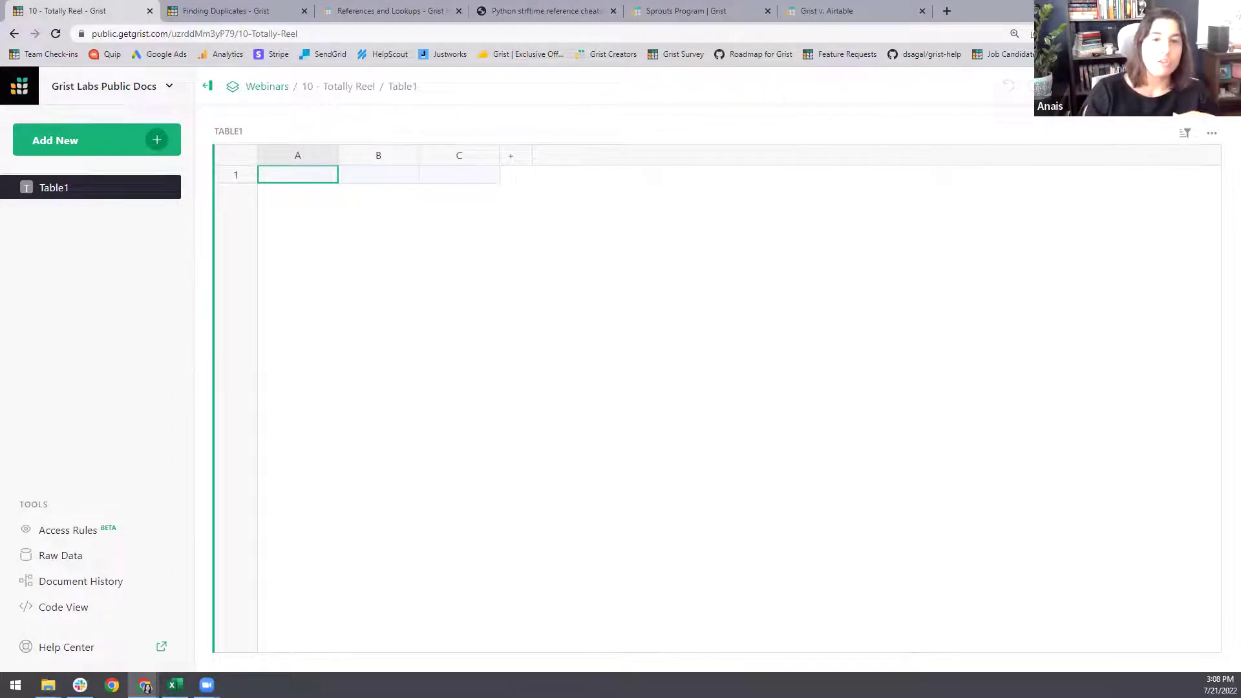
click(236, 131)
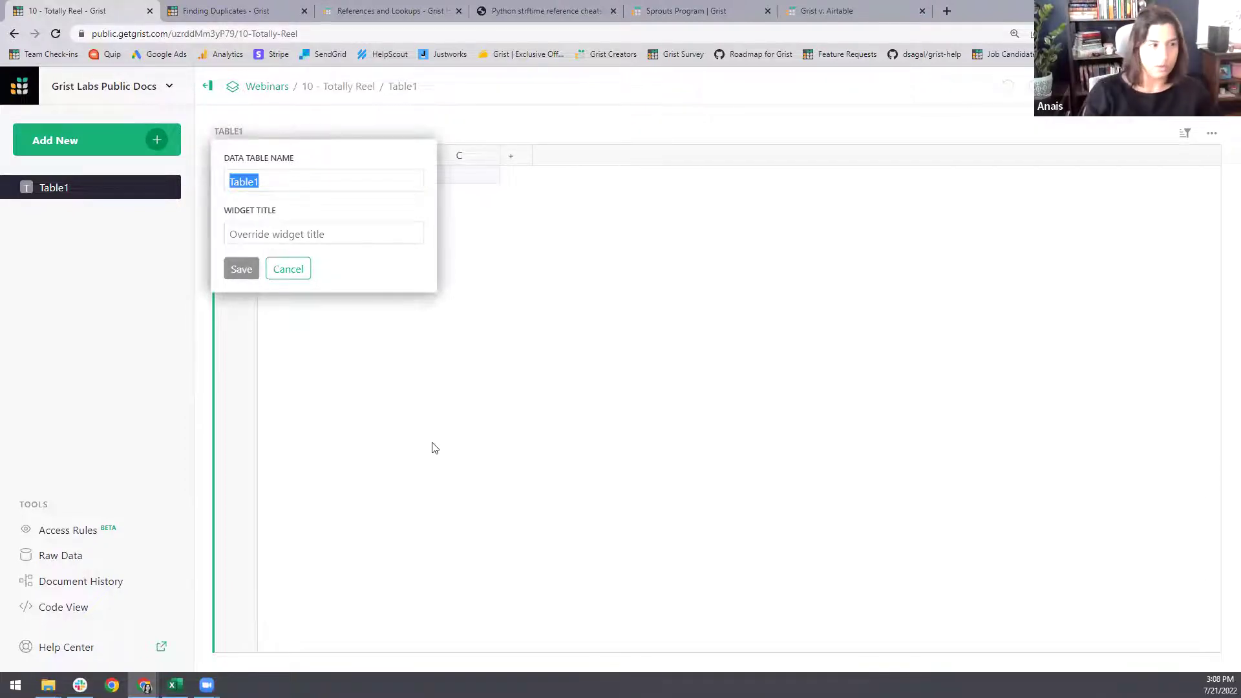
text(Workers)
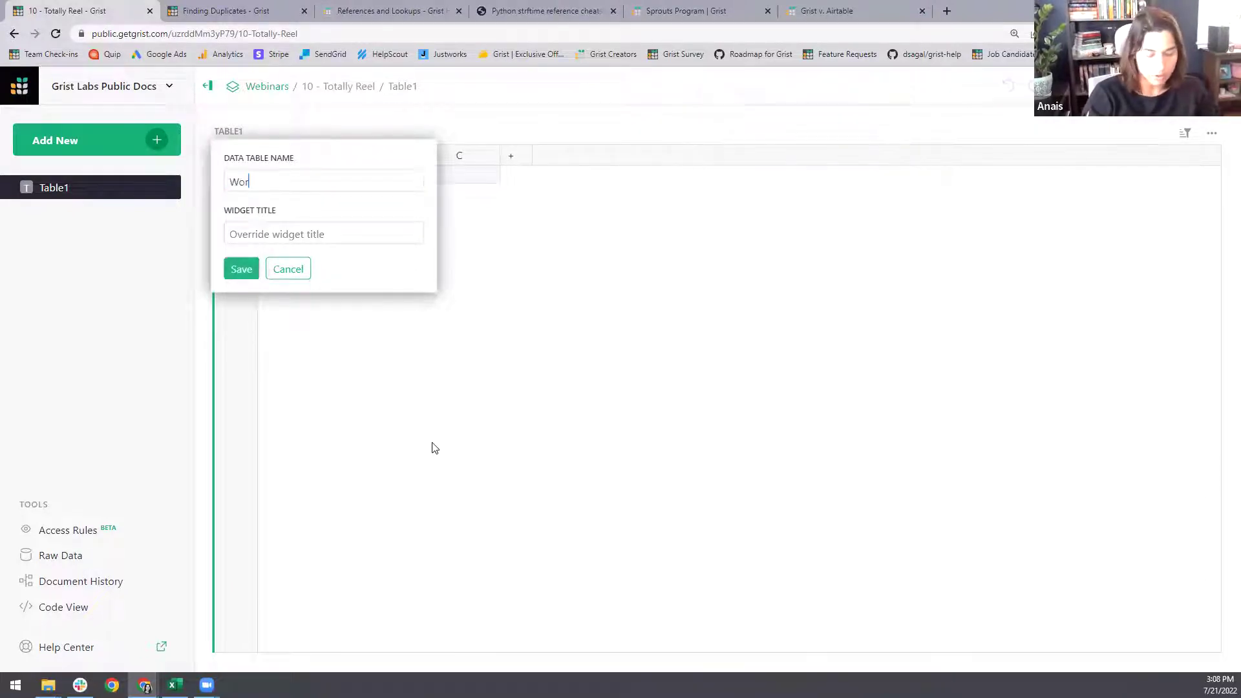
key(Return)
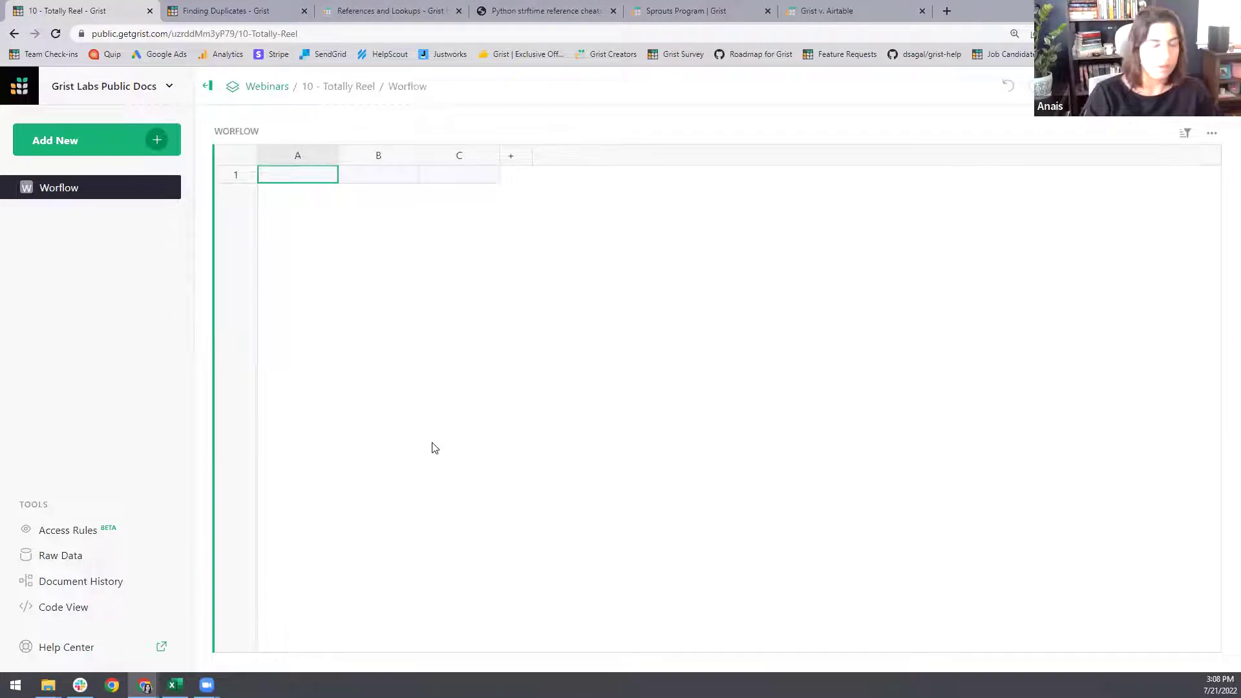
- Rename column A to 'Functionality'
double_click(298, 156)
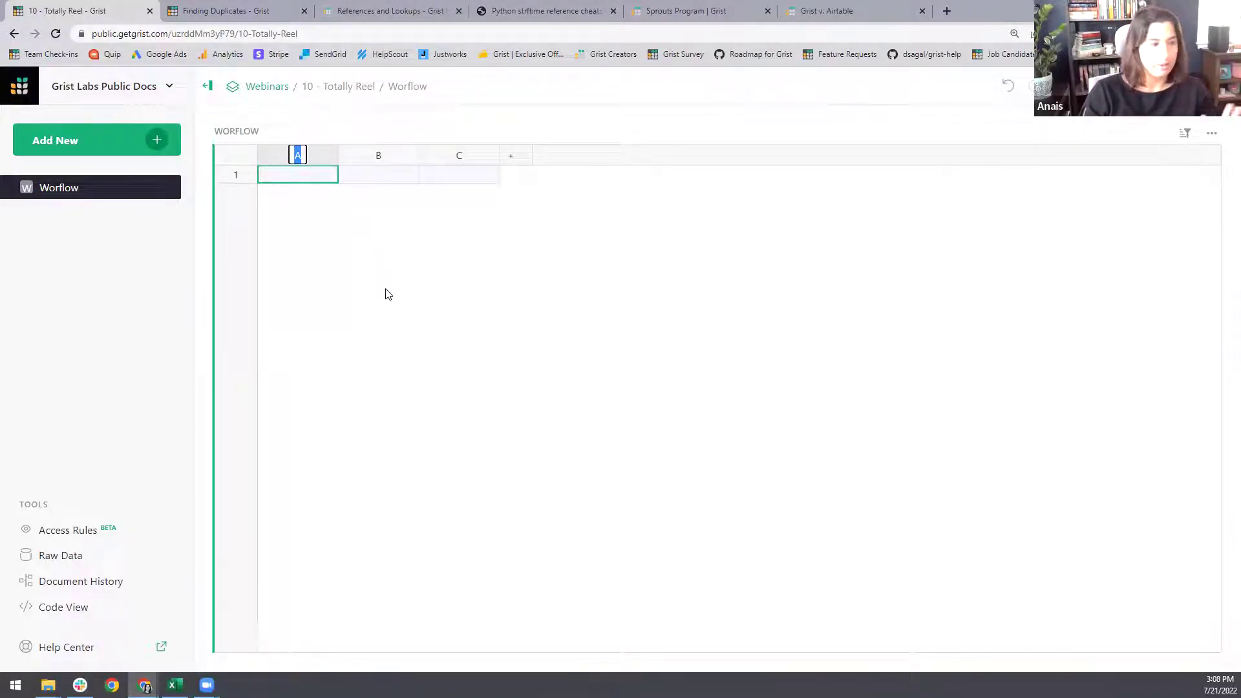
text(Funcrtio)
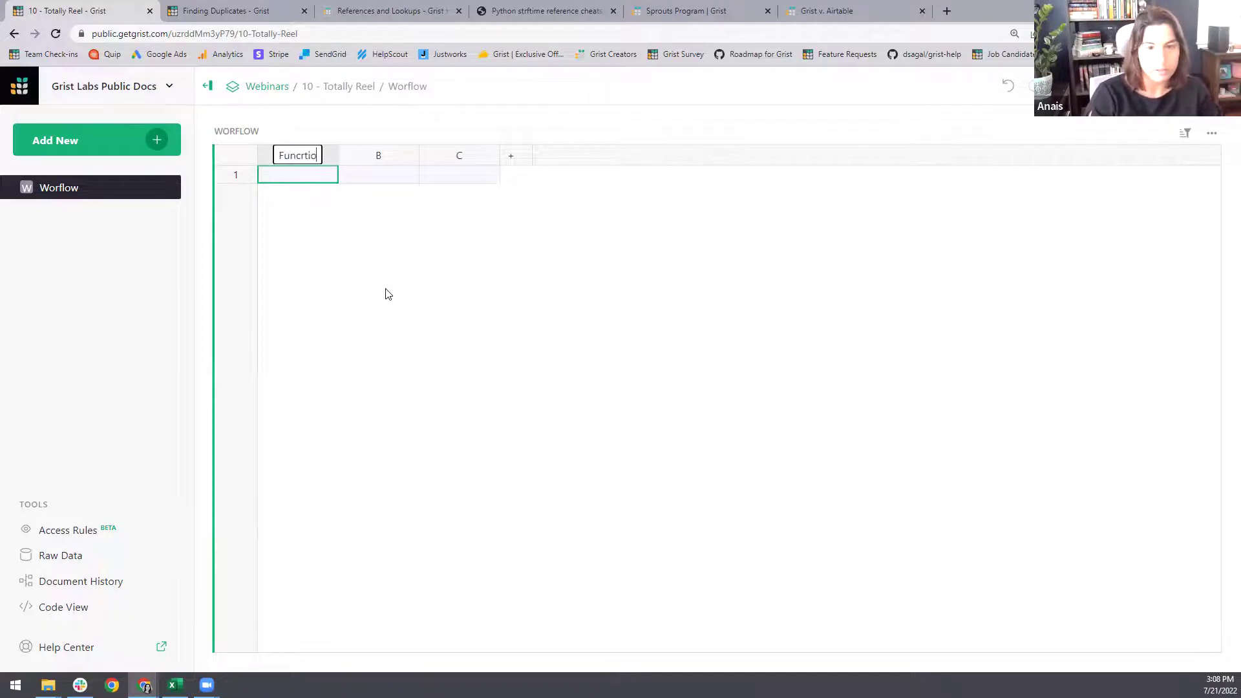
key(BackSpace)
key(BackSpace)
key(BackSpace)
key(BackSpace)
text(tional)
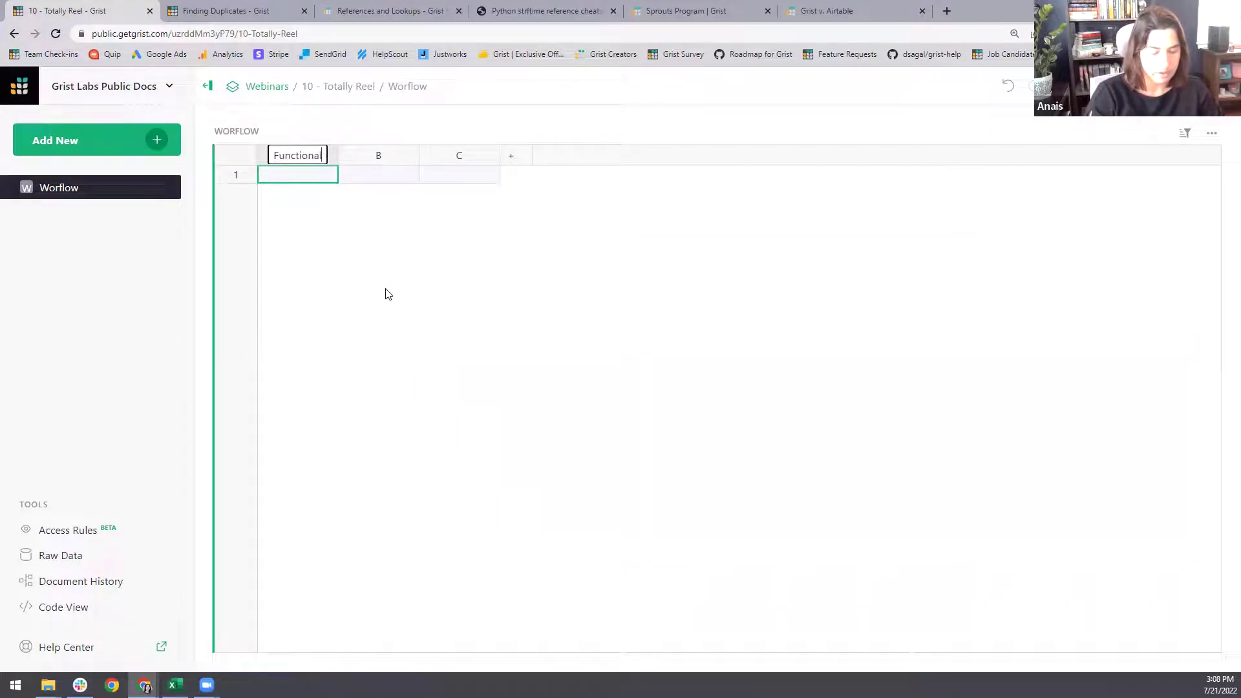
text(ity)
key(Return)
- Rename columns B and C to 'Done?' and 'Data Tables'
click(378, 157)
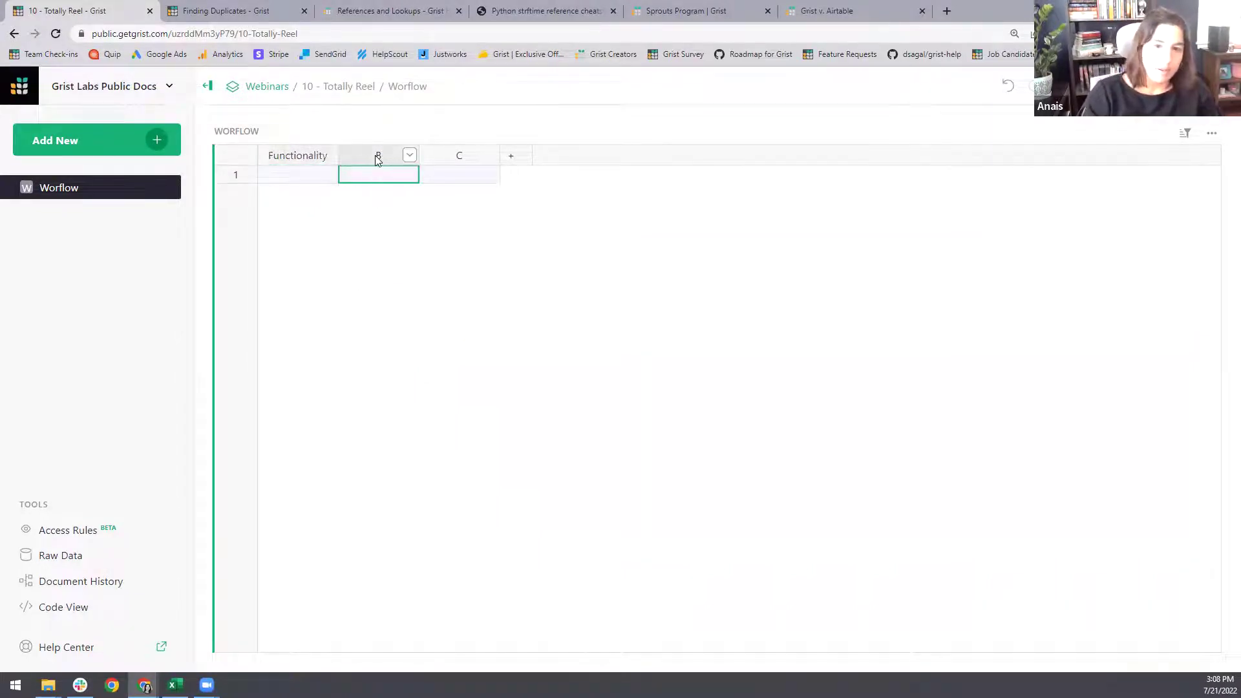
click(378, 157)
text(Done)
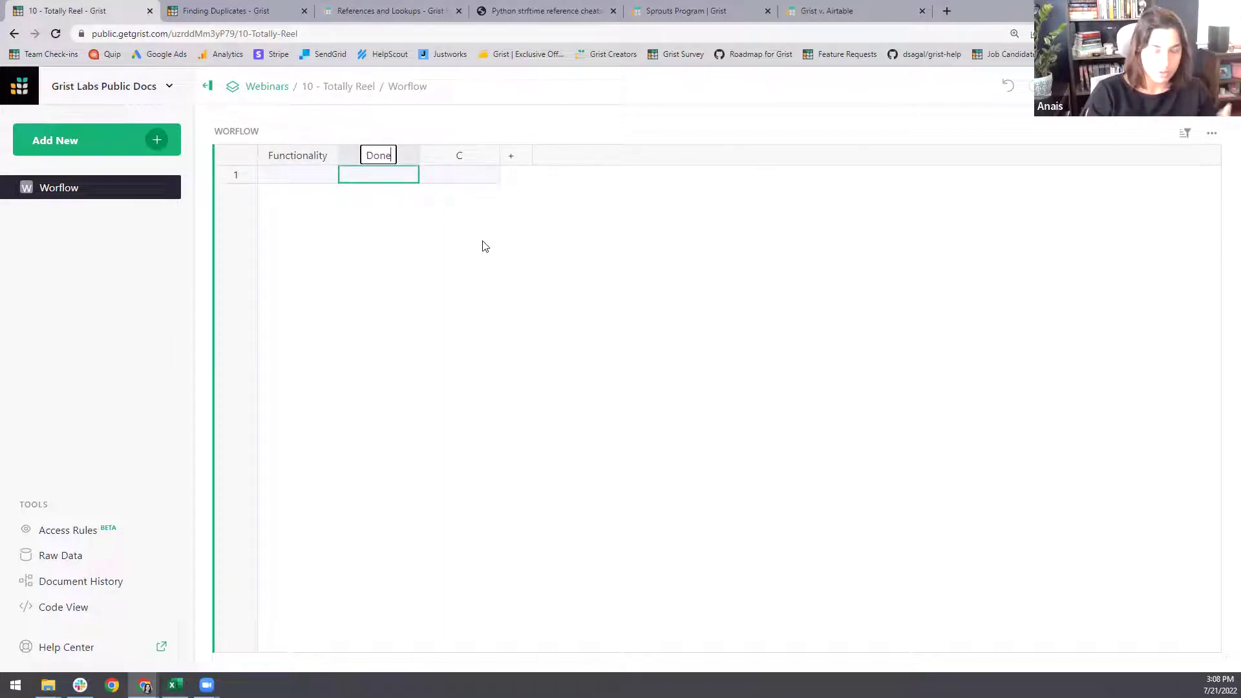
text(?)
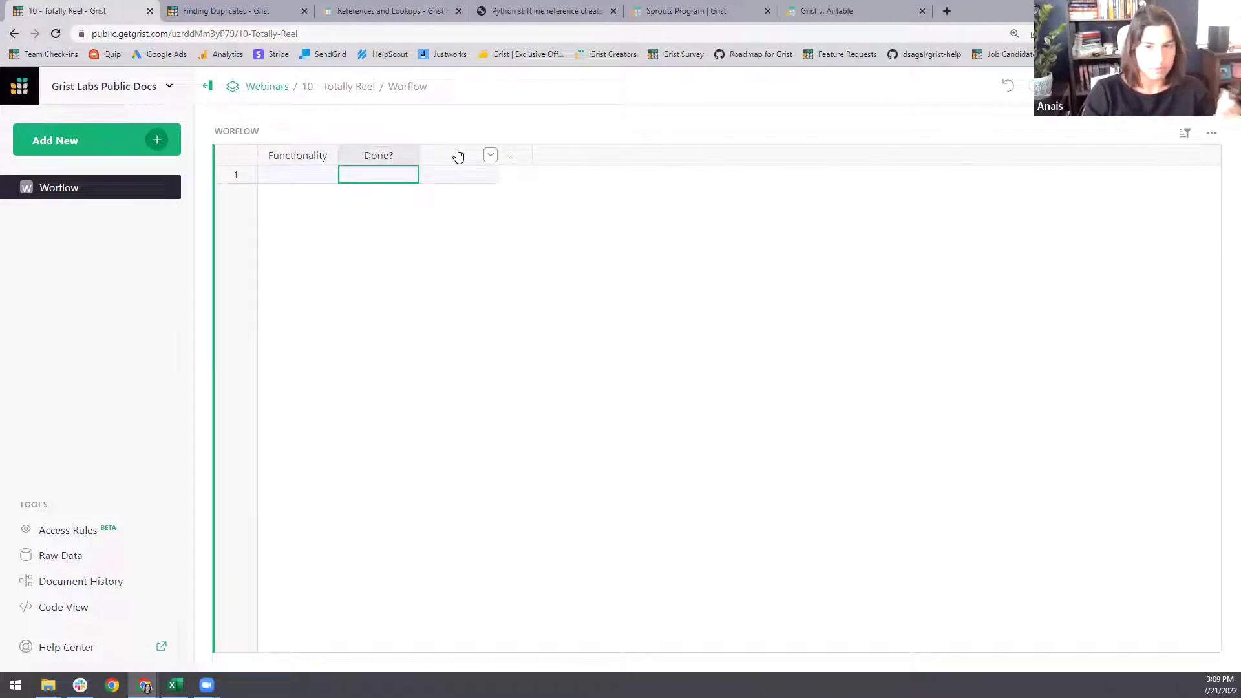
click(459, 155)
click(458, 155)
text(Data T)
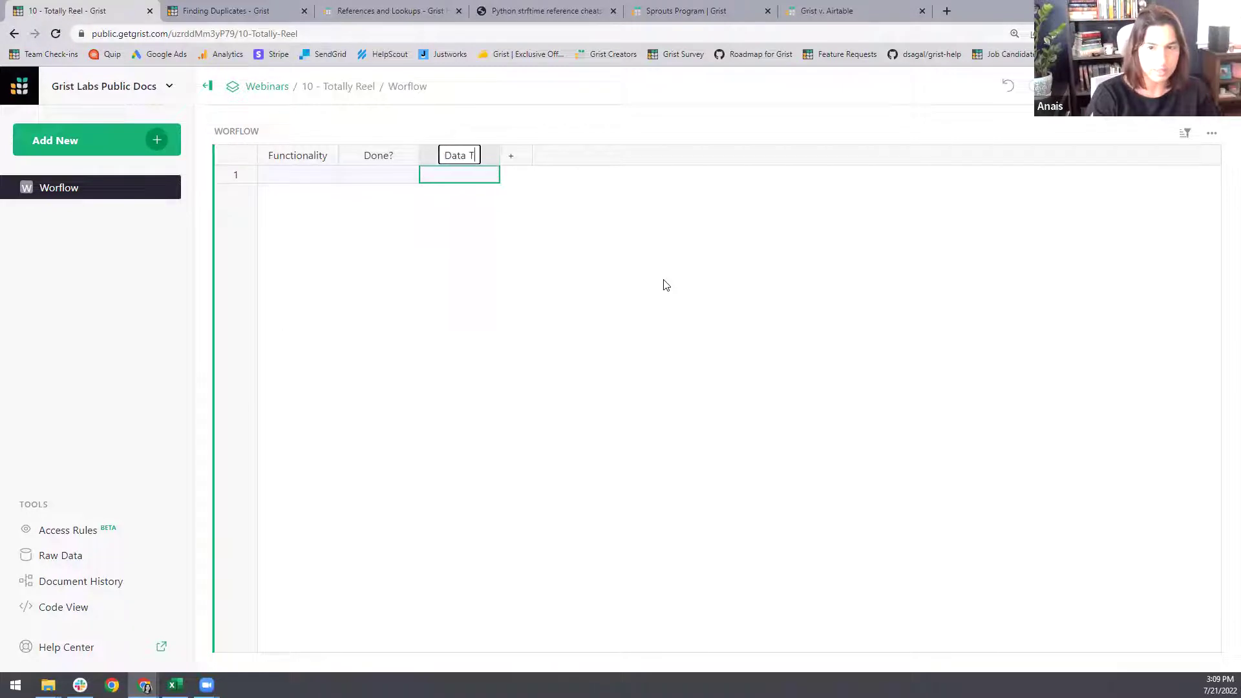
text(ables)
key(Return)
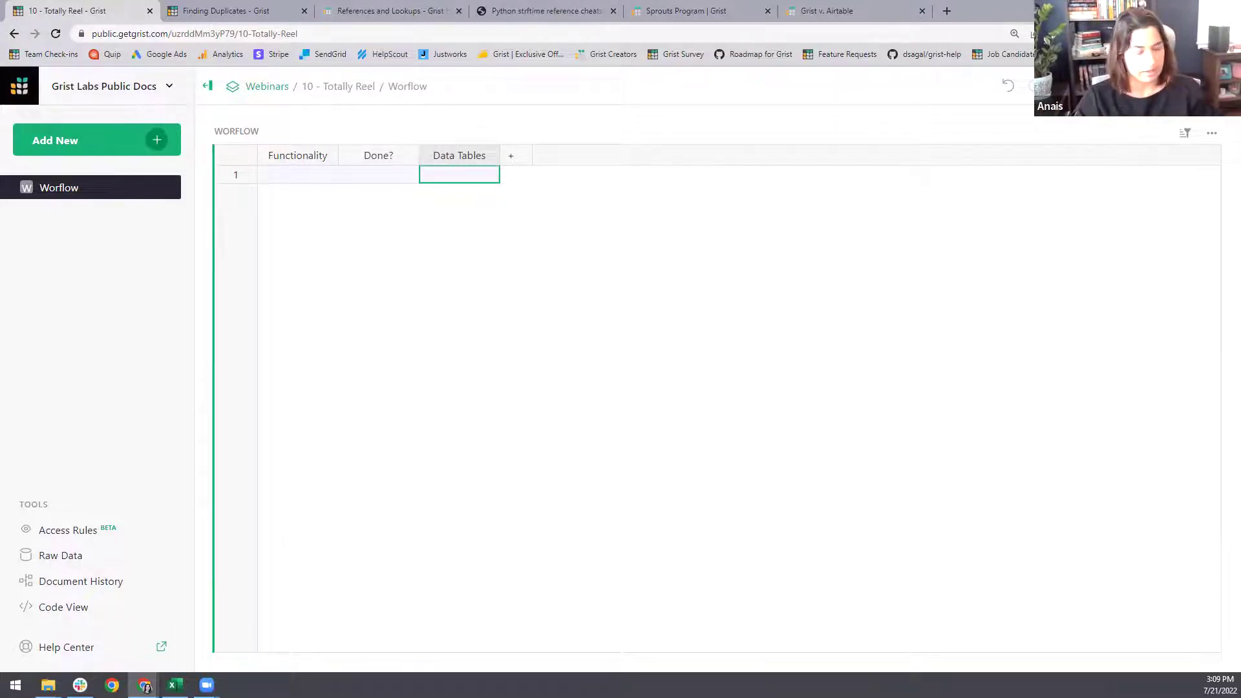
- Widen the Functionality column and set its type to Text
click(342, 167)
drag(338, 157, 540, 158)
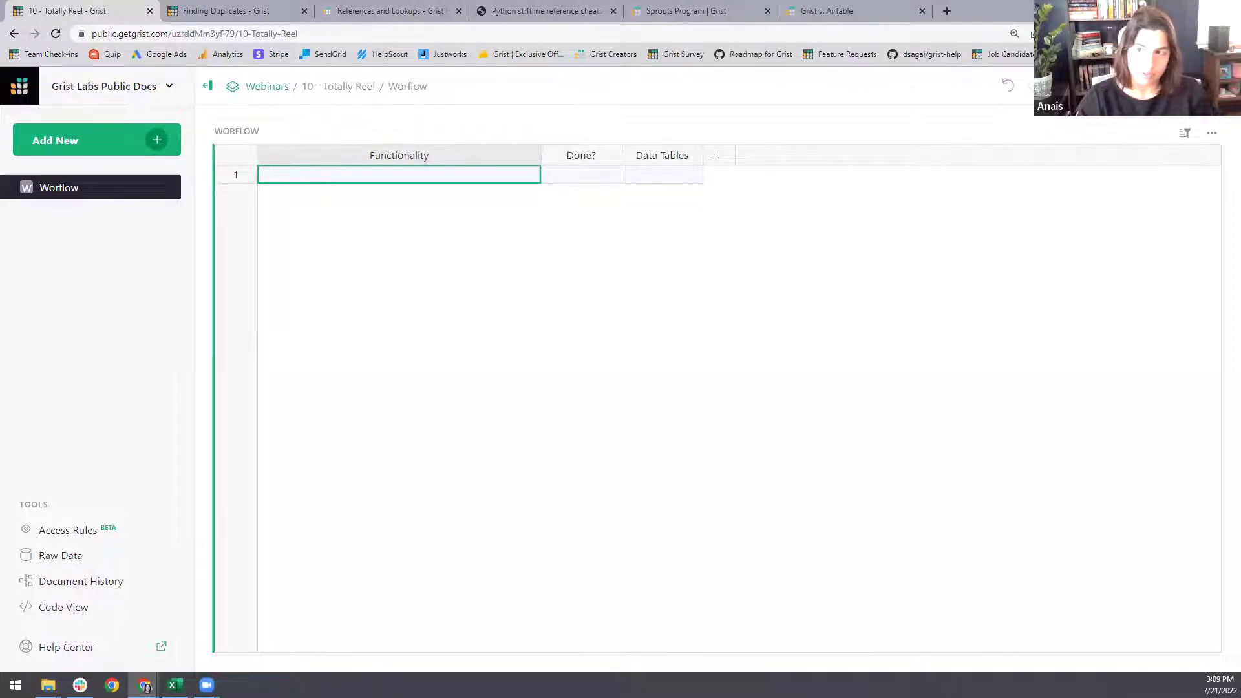
click(1228, 86)
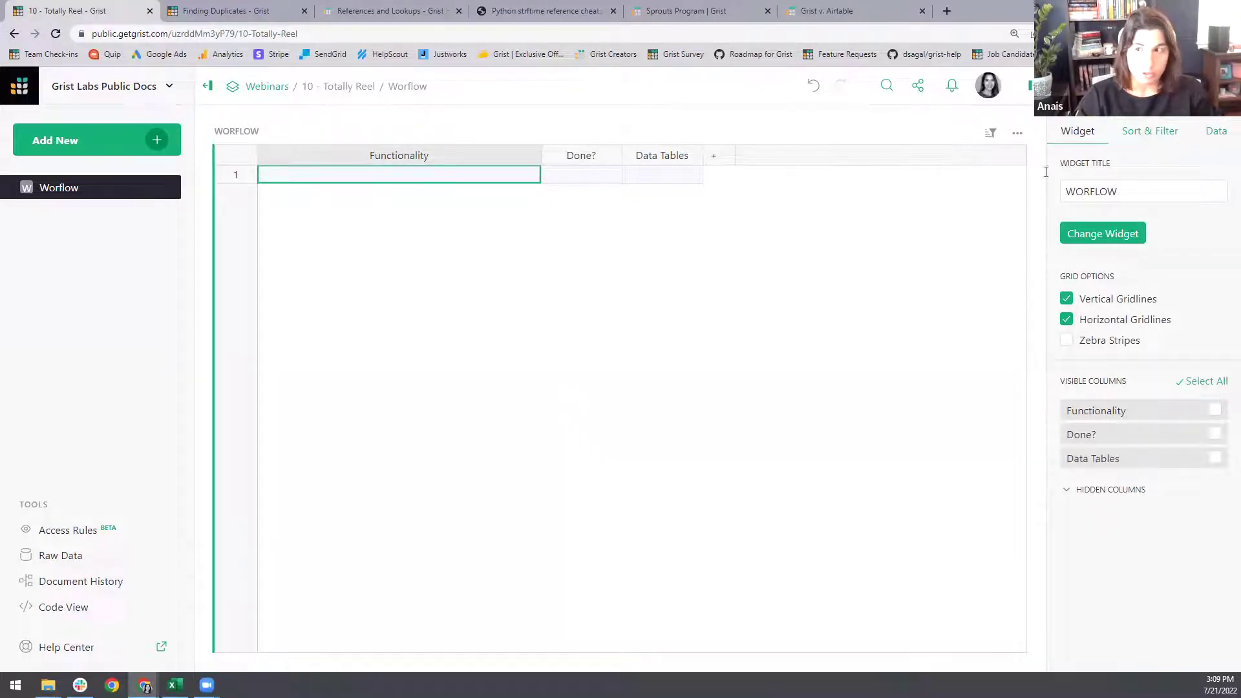
click(1162, 86)
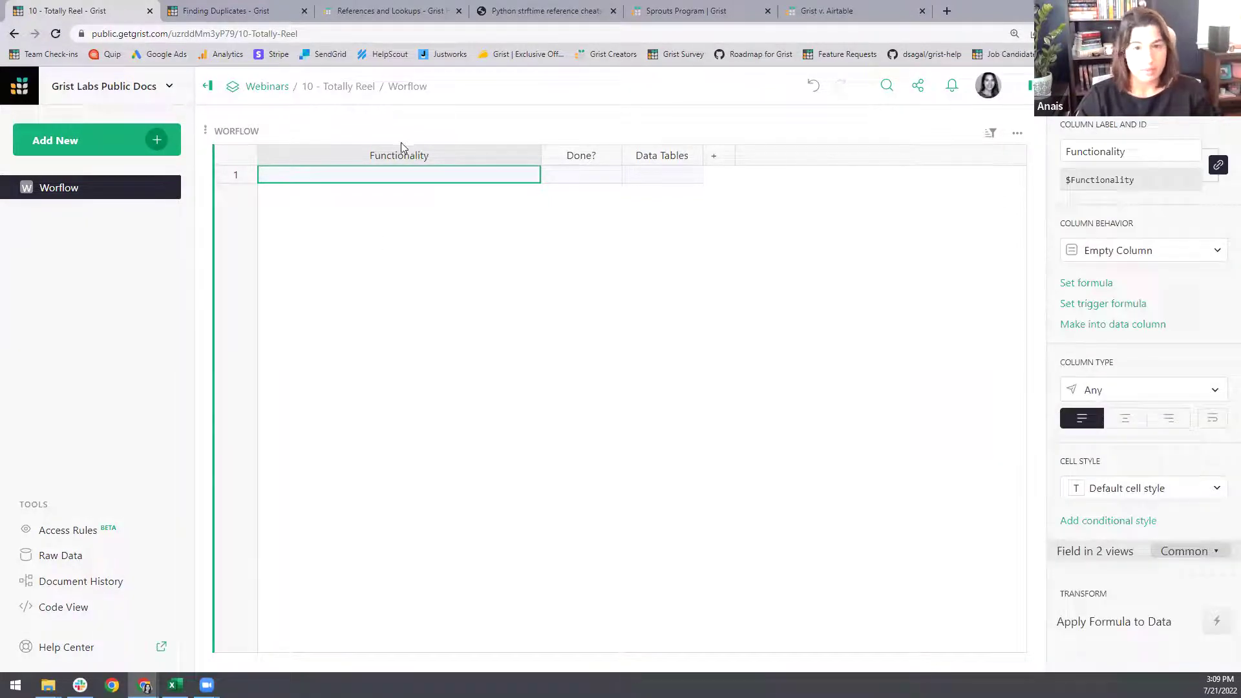
click(1151, 389)
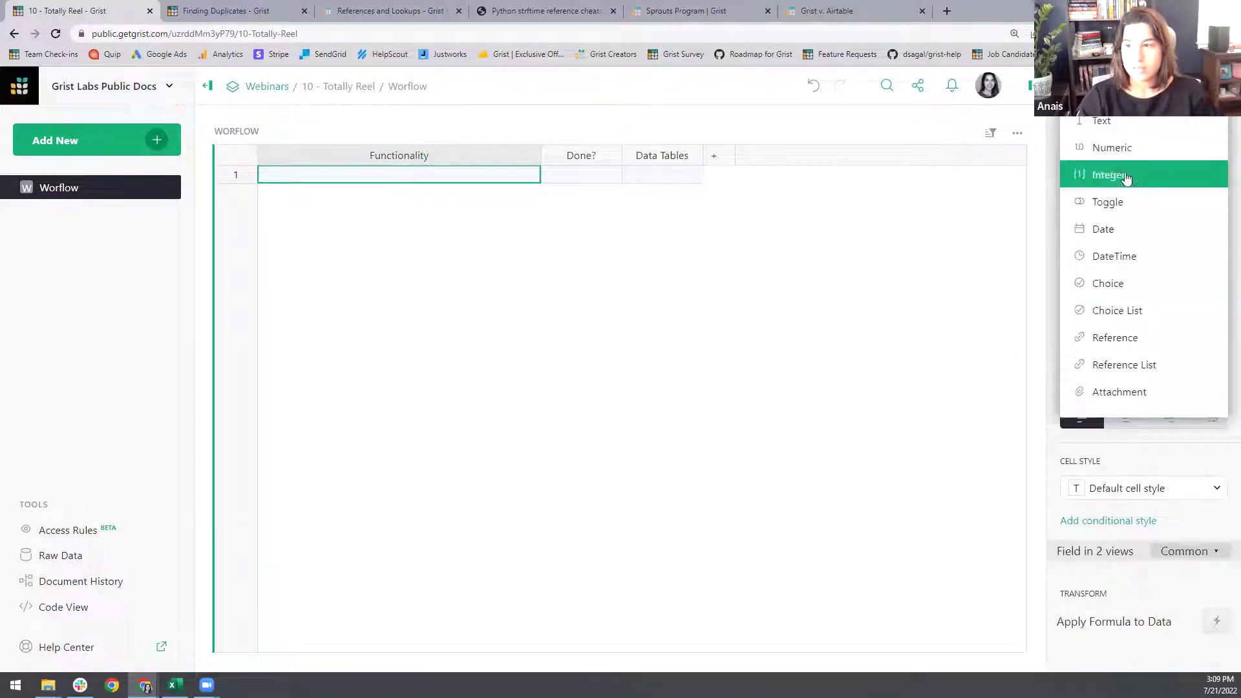
click(1101, 122)
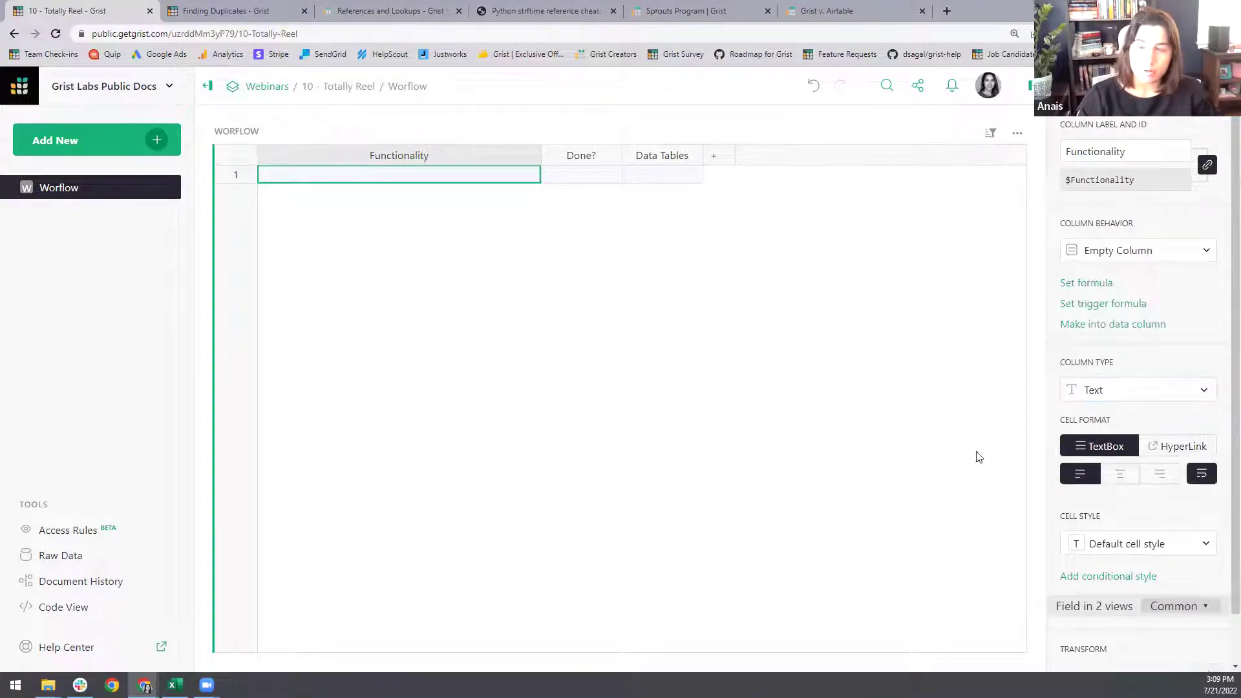
- Make Done? a Toggle checkbox column, testing the row 1 box
click(584, 176)
click(1133, 391)
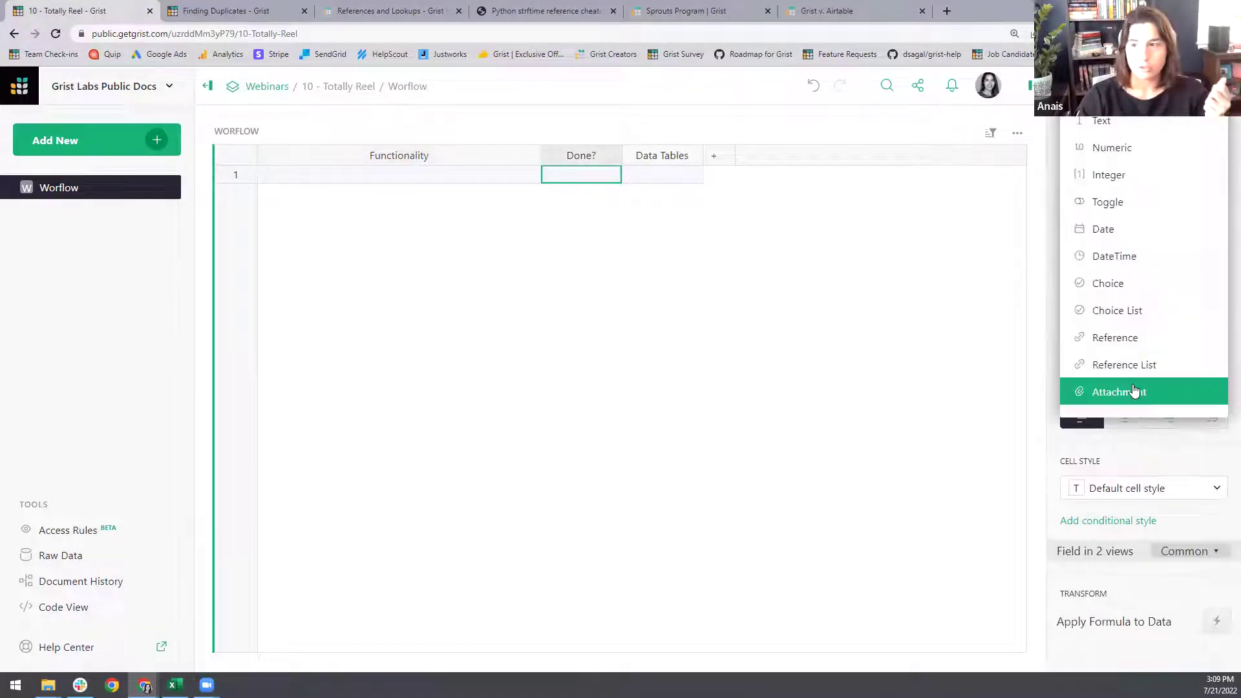
click(1127, 200)
click(581, 173)
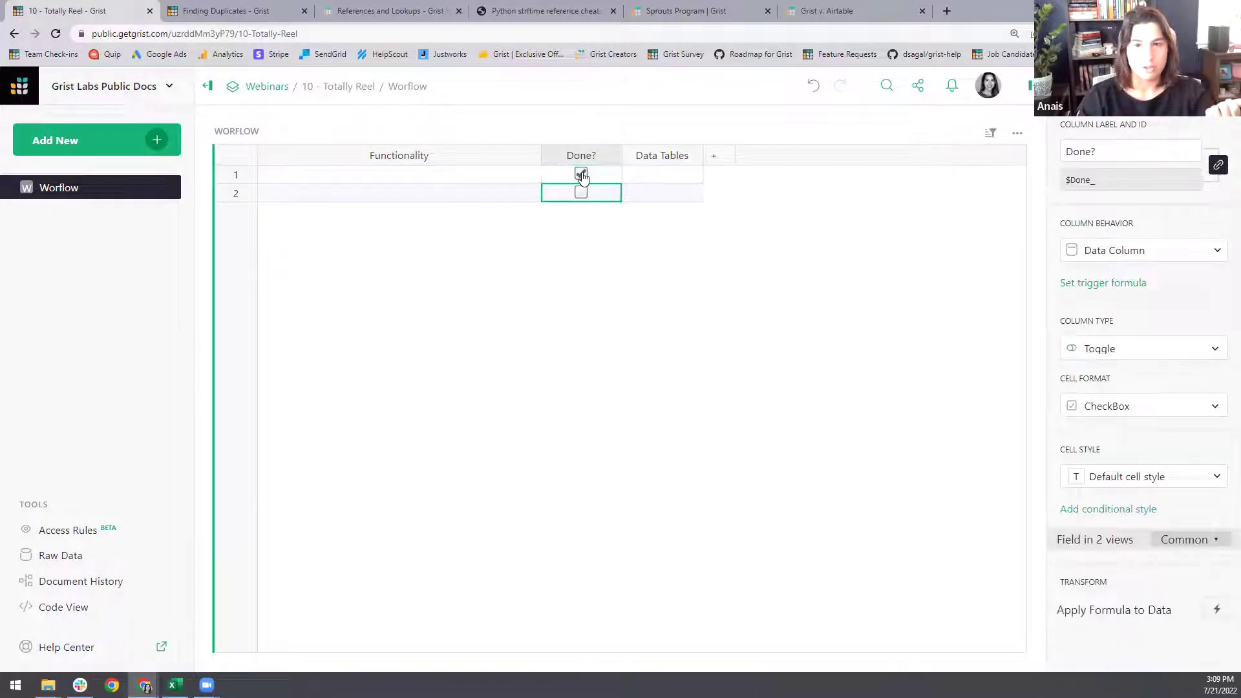
click(580, 173)
- Set Data Tables to Text and widen it
click(673, 174)
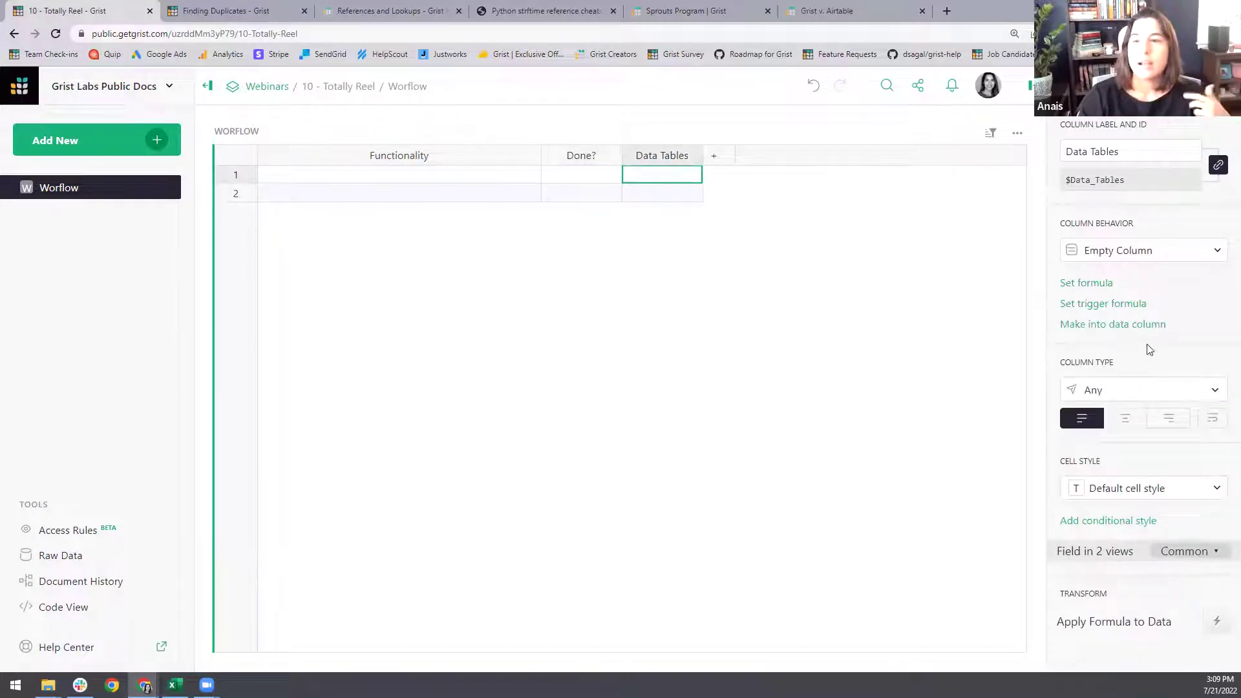
click(1142, 393)
click(1102, 121)
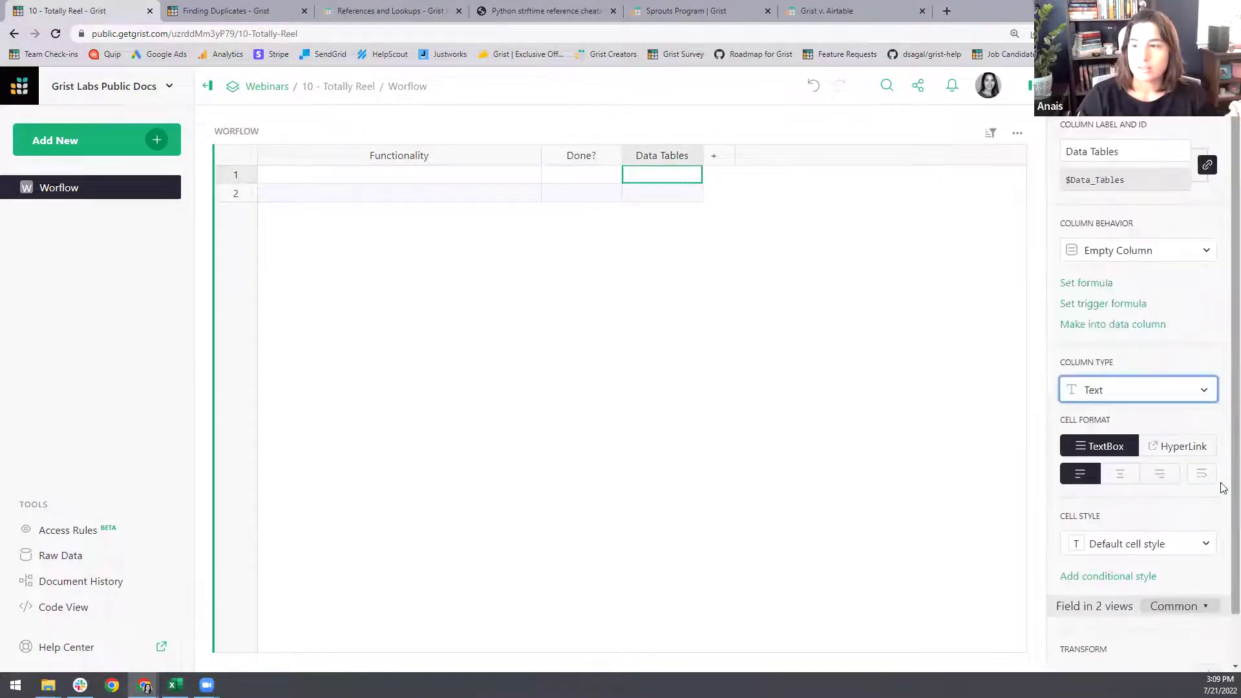
drag(702, 160, 810, 165)
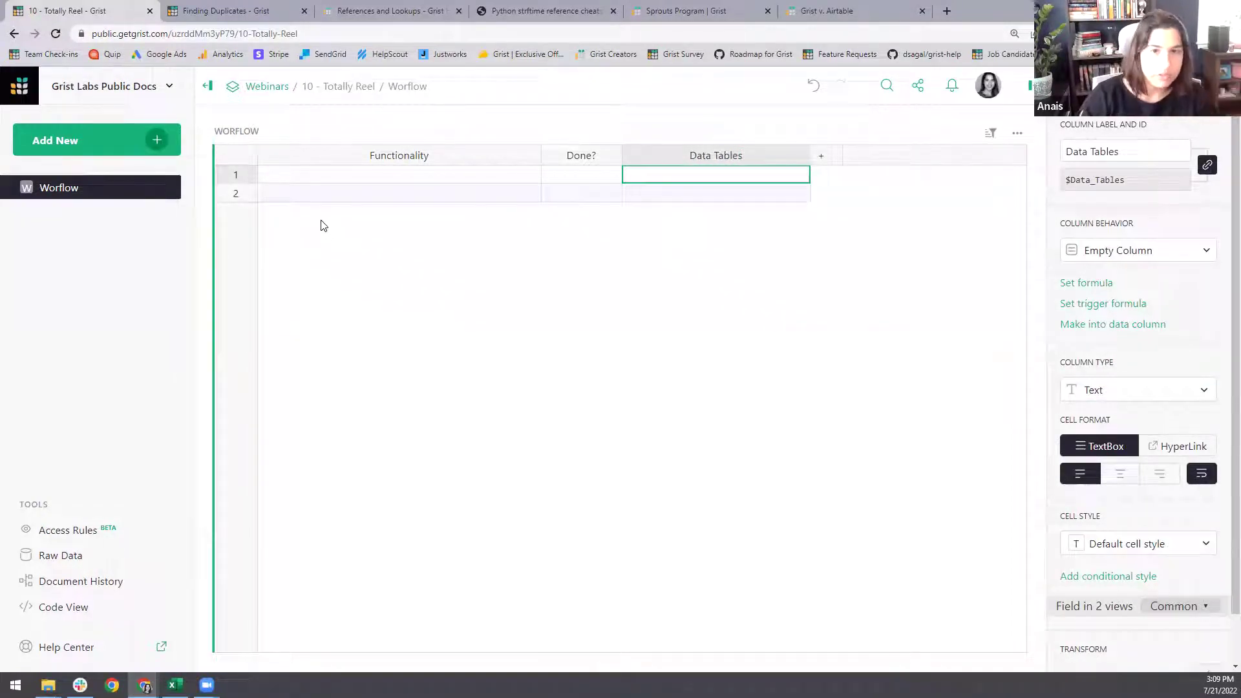
click(306, 197)
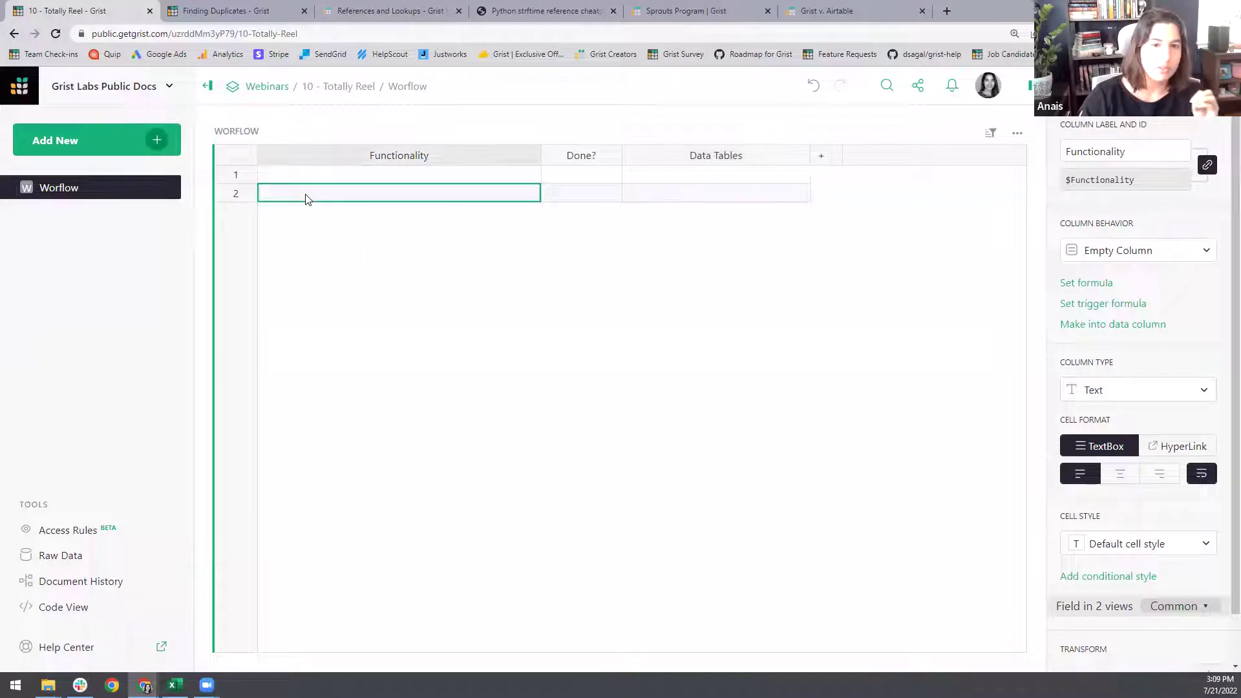
- Paste row 1's sales-data and rep-commission description and start its Data Tables entry with 'Sales,'
text(k)
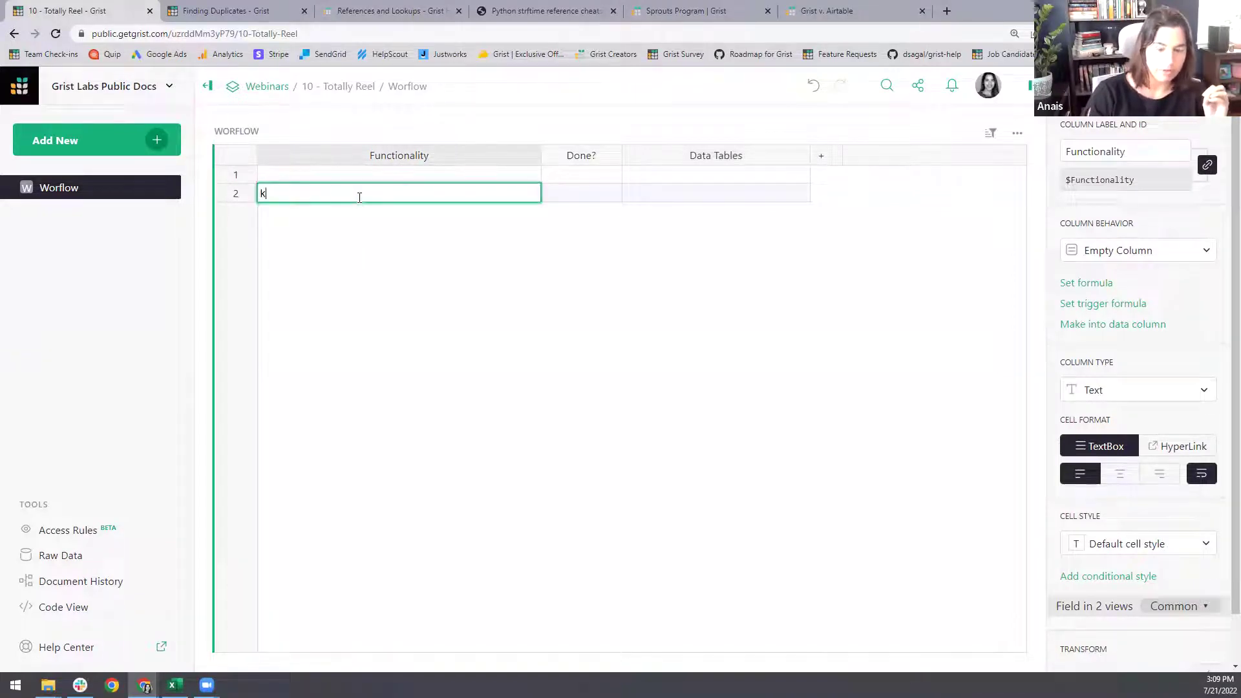
key(Return)
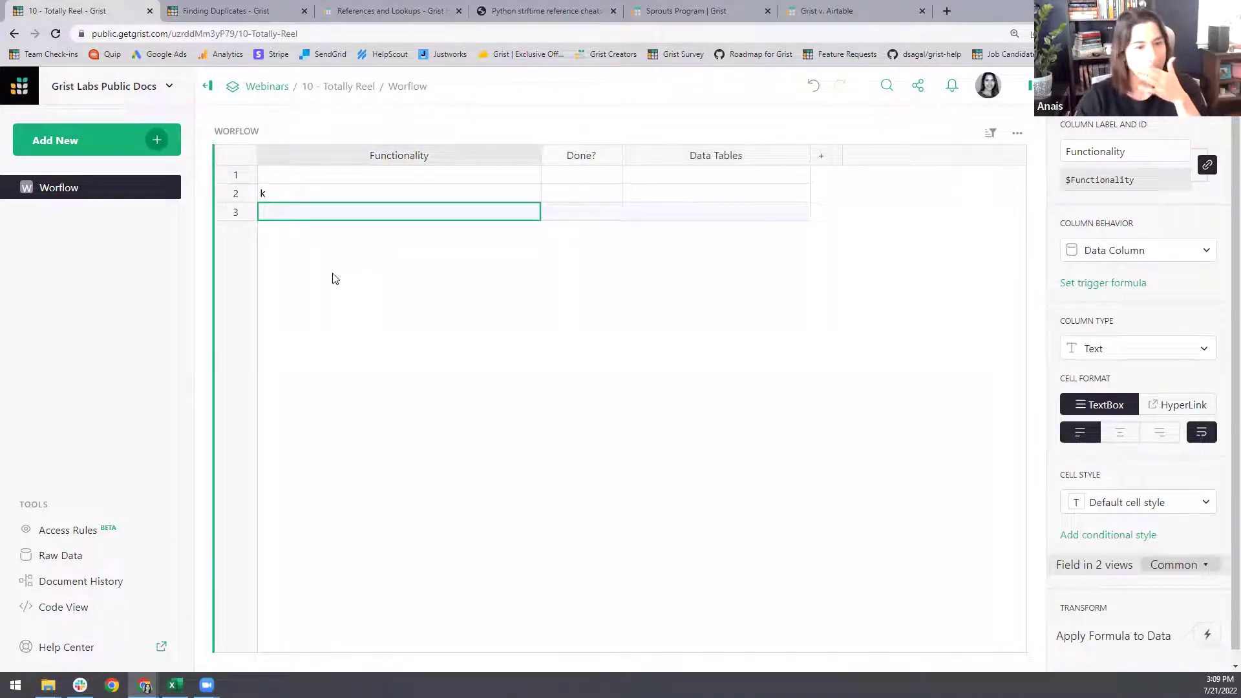
click(292, 194)
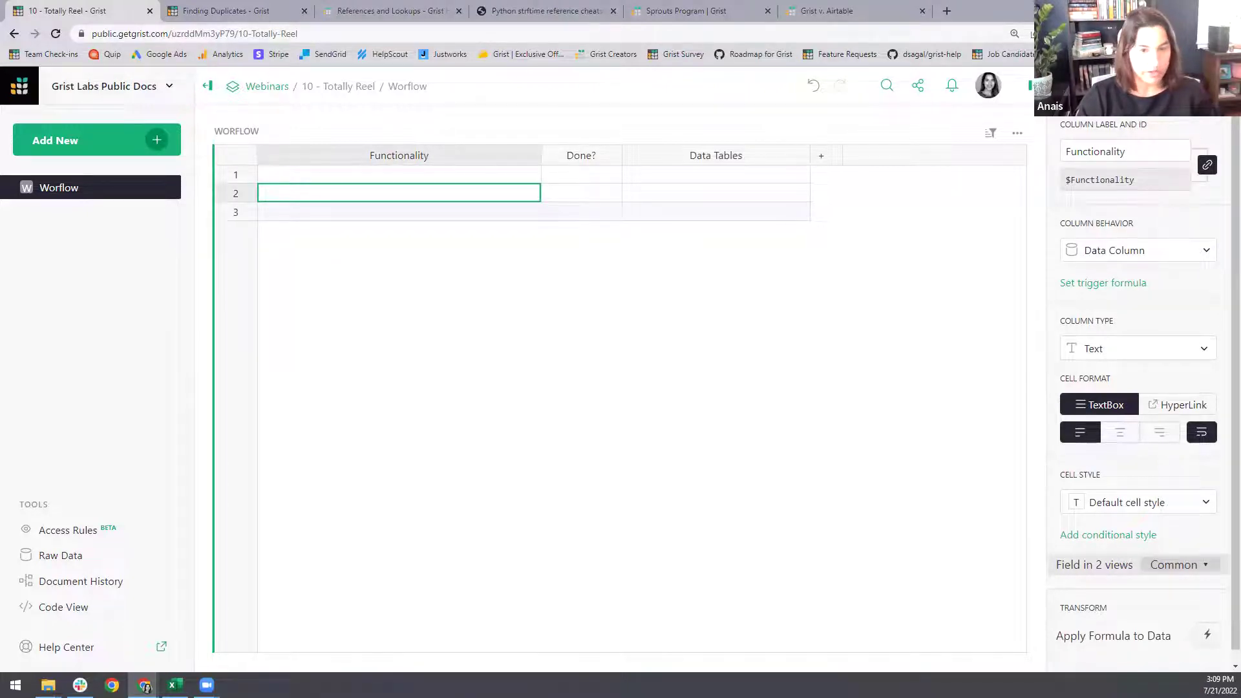
click(335, 176)
text(Enter sales data, sales rep name, and automatically calculate commission owed to the rep)
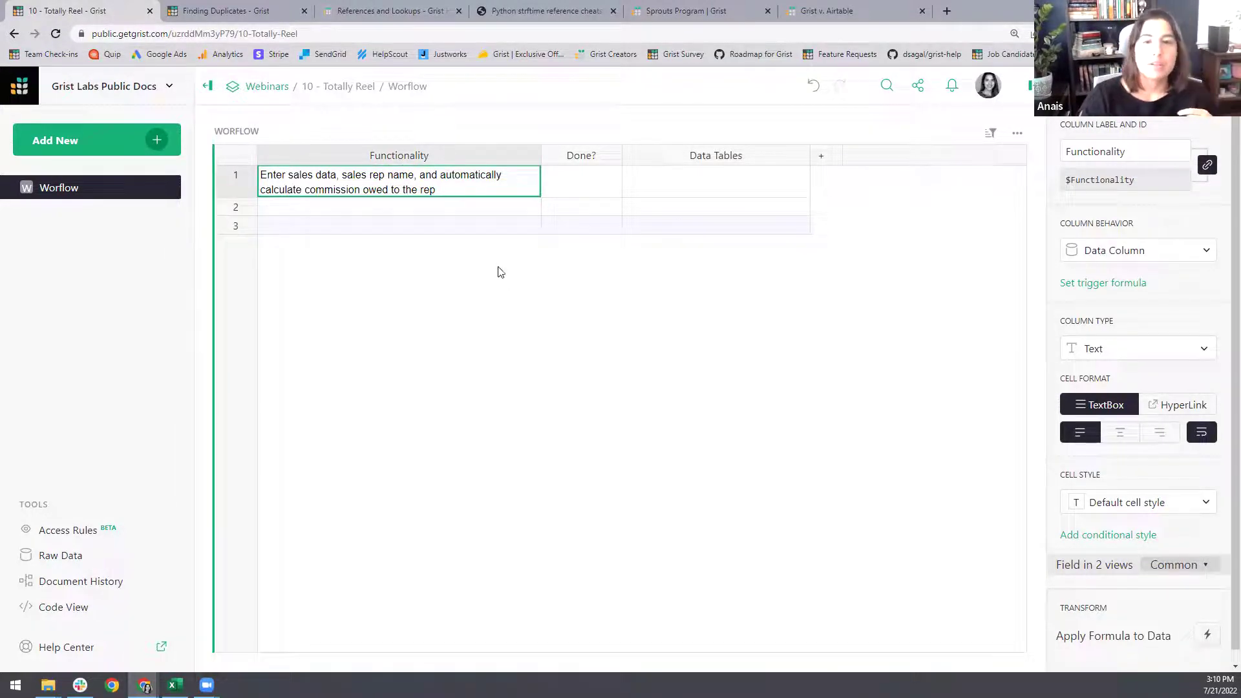
click(675, 187)
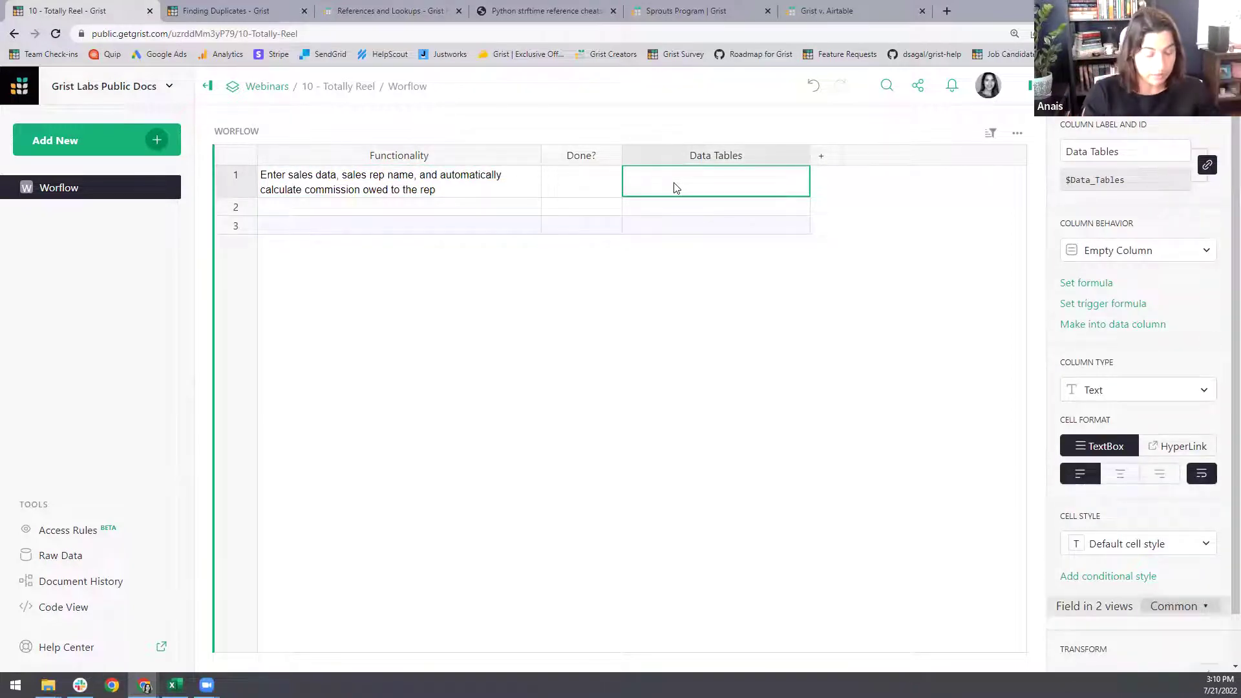
text(Sales,)
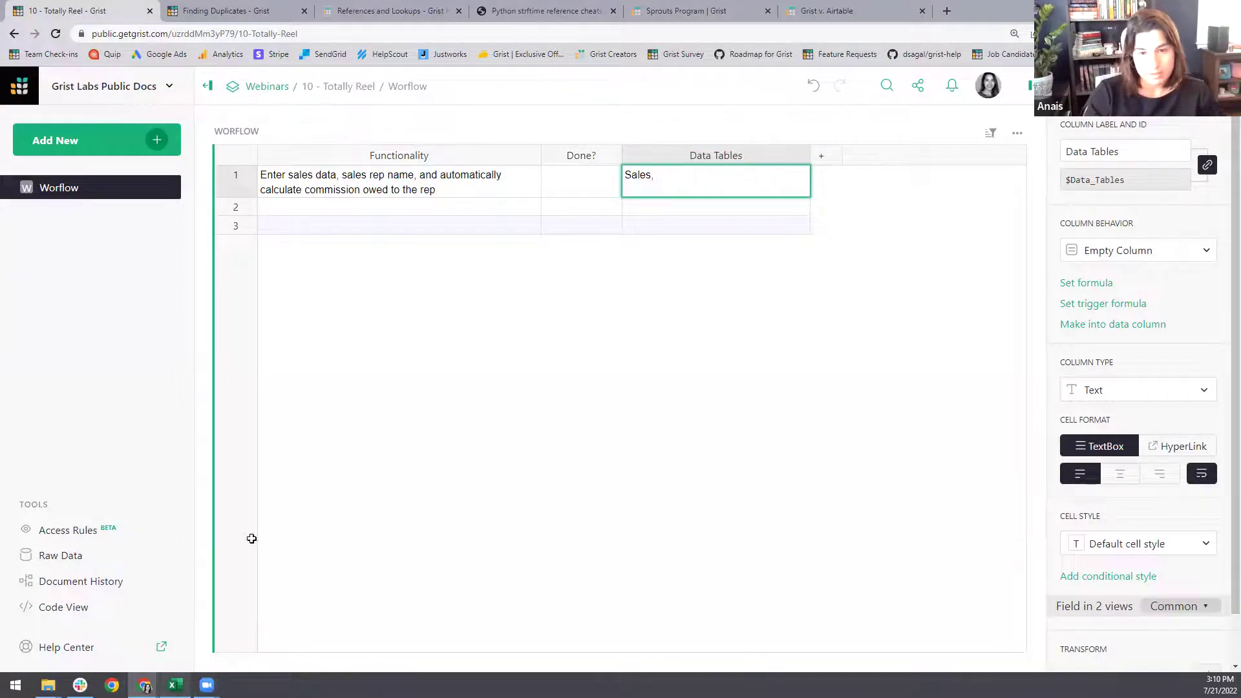
- In the Excel workbook, select the Sales Rep names down the column
key(alt+Tab)
click(388, 202)
drag(390, 253, 382, 525)
- Select a single Sales Rep cell in Excel, then return to Grist
click(374, 316)
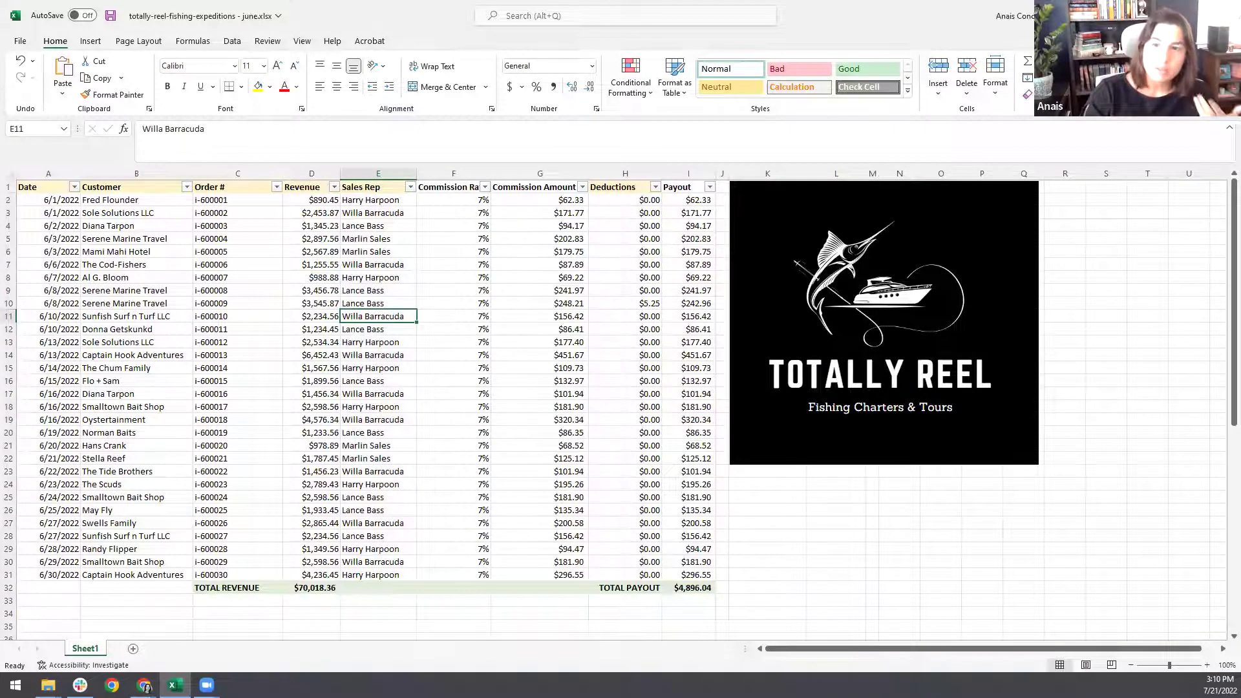
key(alt+Tab)
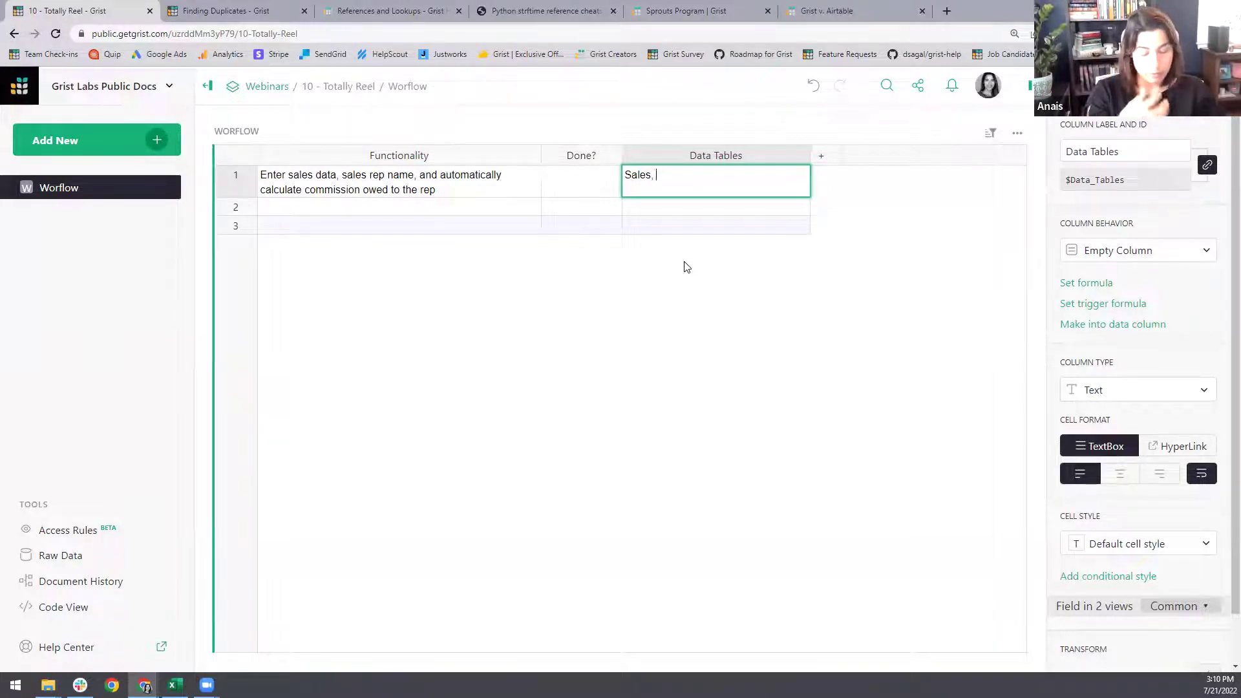
- Finish row 1's Data Tables as 'Sales, Reps' and paste row 2's sales-and-commission totals requirement
text(Reps)
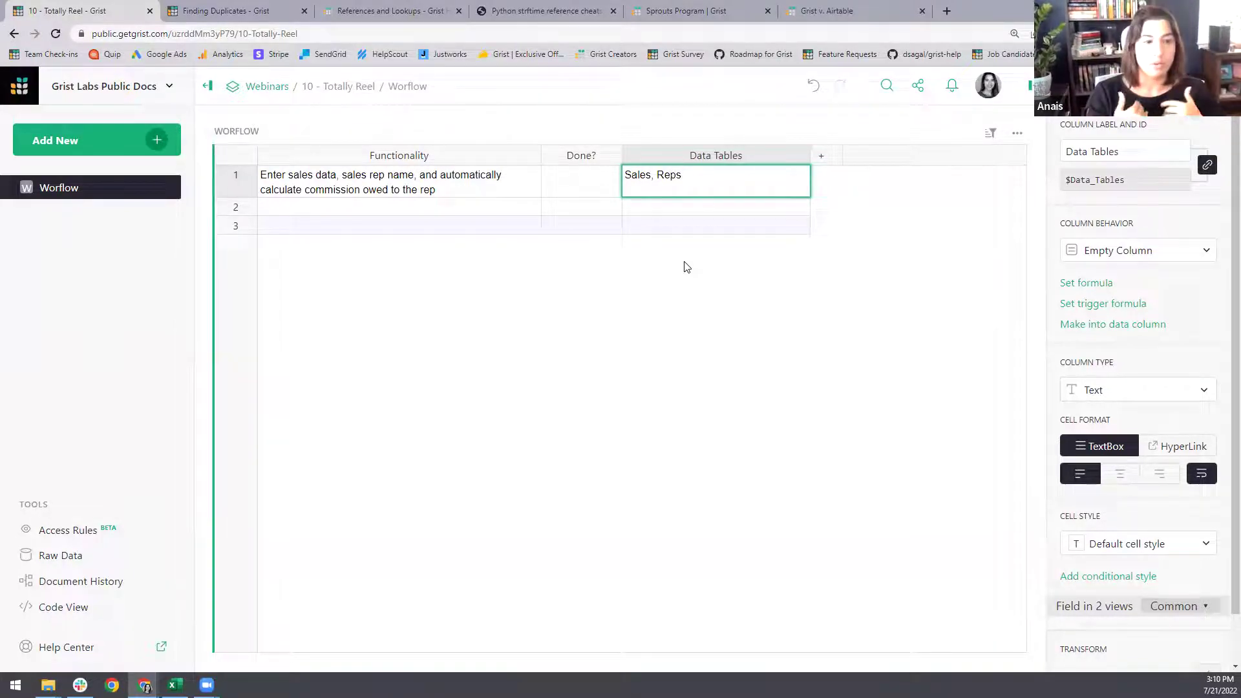
key(Return)
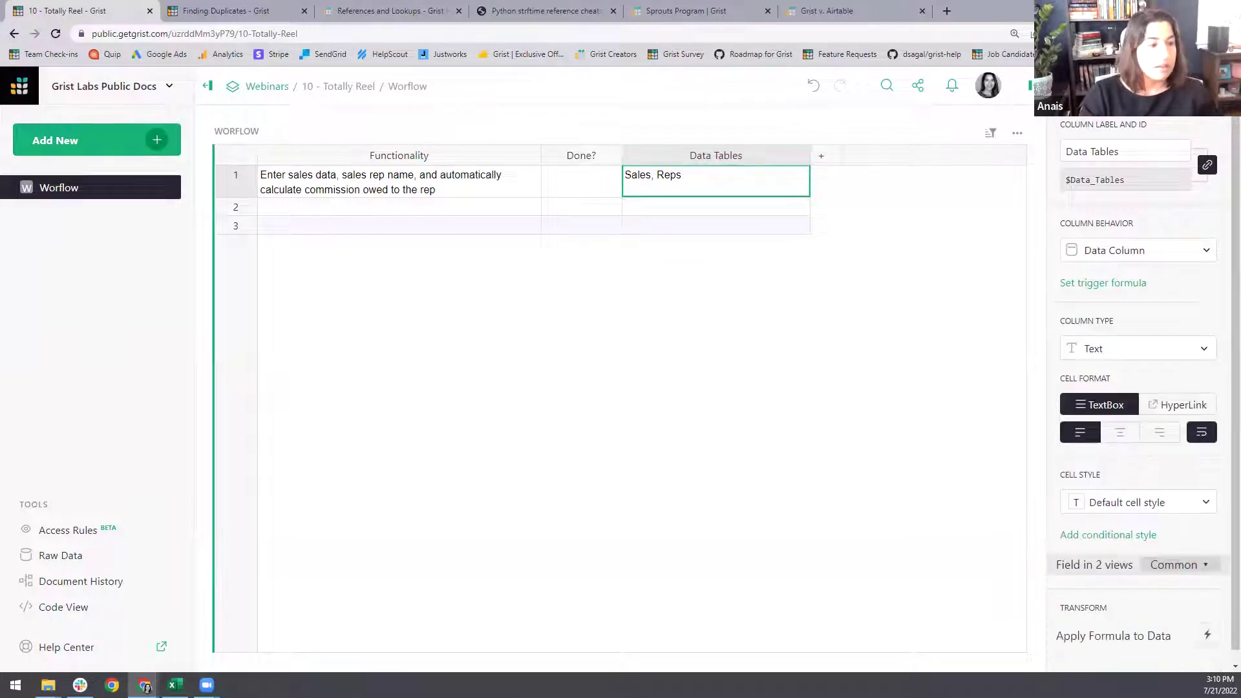
click(390, 208)
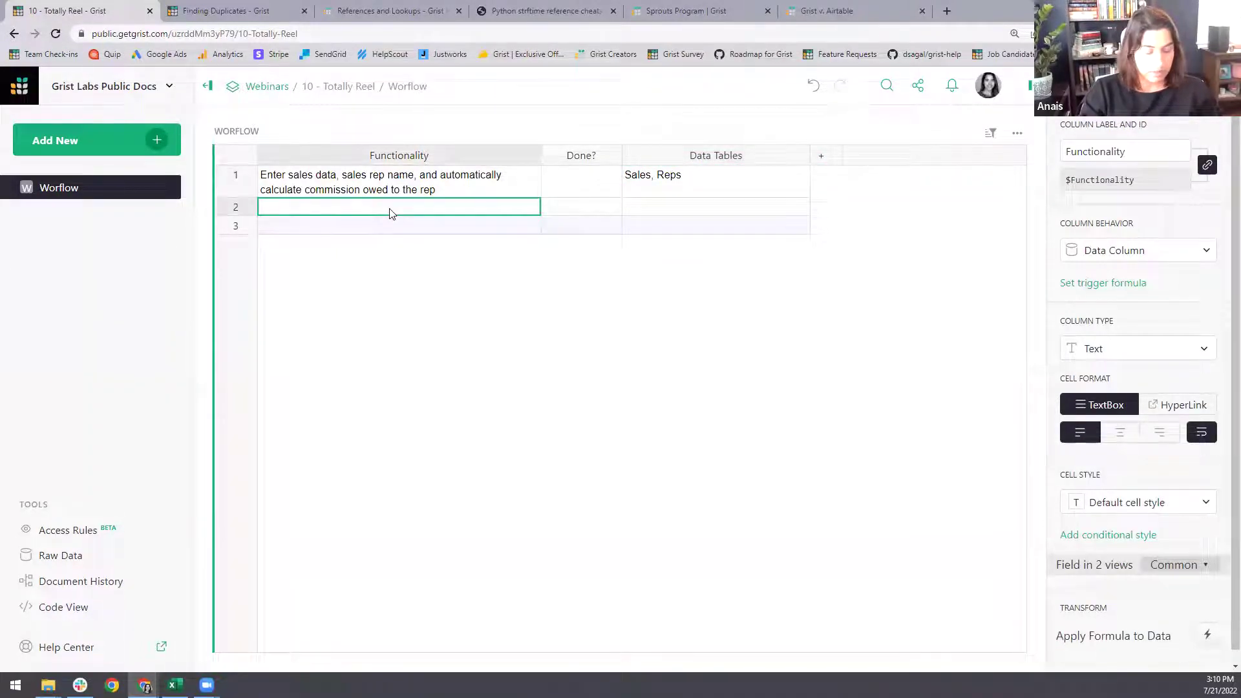
text(Show total sales and commission paid out by rep, by customer, by month, by year, and all time)
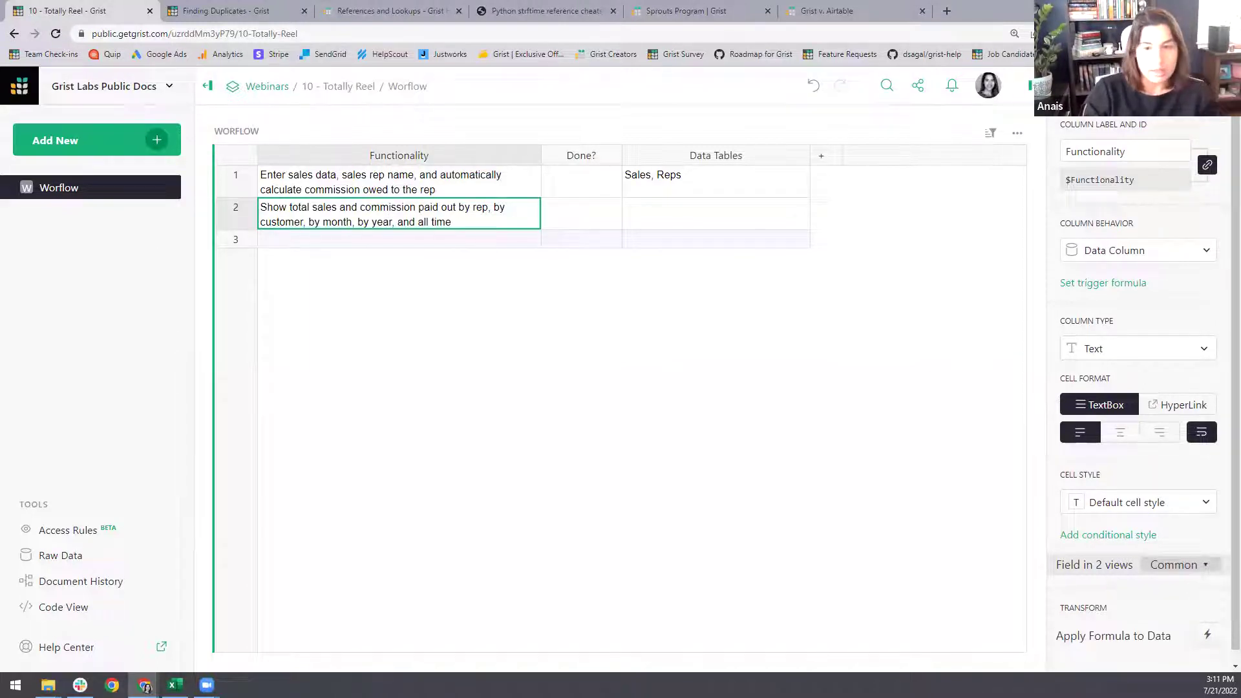
- Start row 2's Data Tables with '[Sum] Sales,' and switch to the Excel June workbook
click(682, 218)
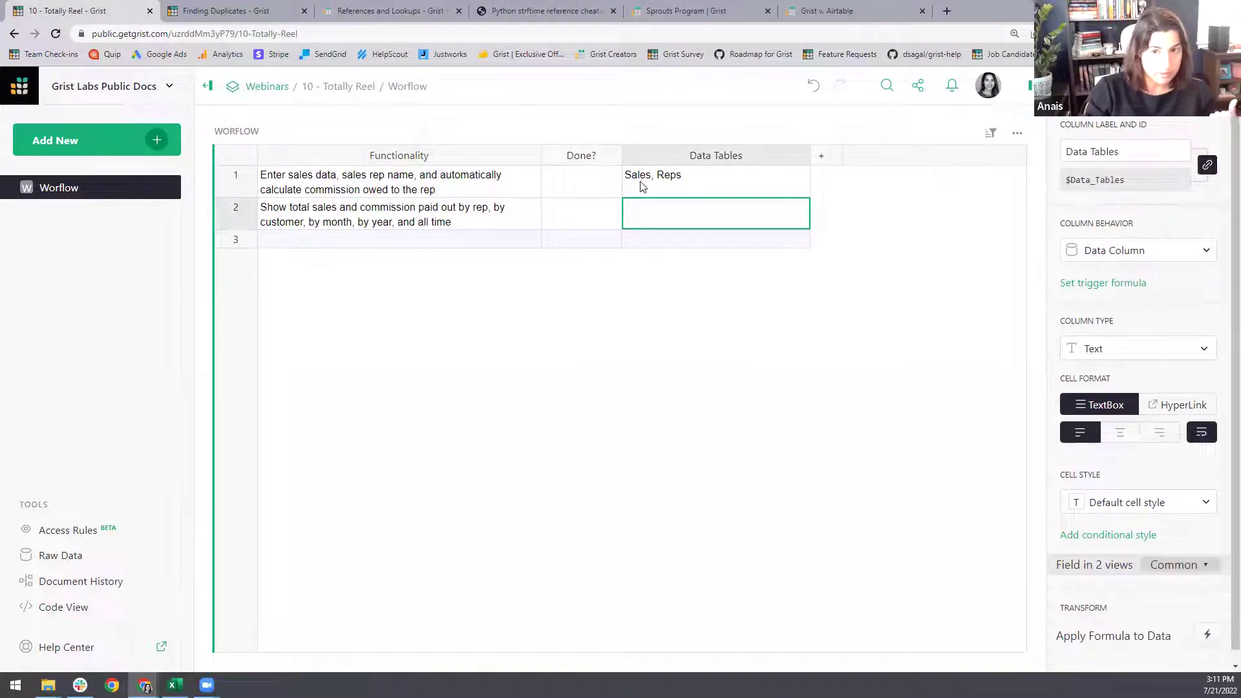
text([Sum)
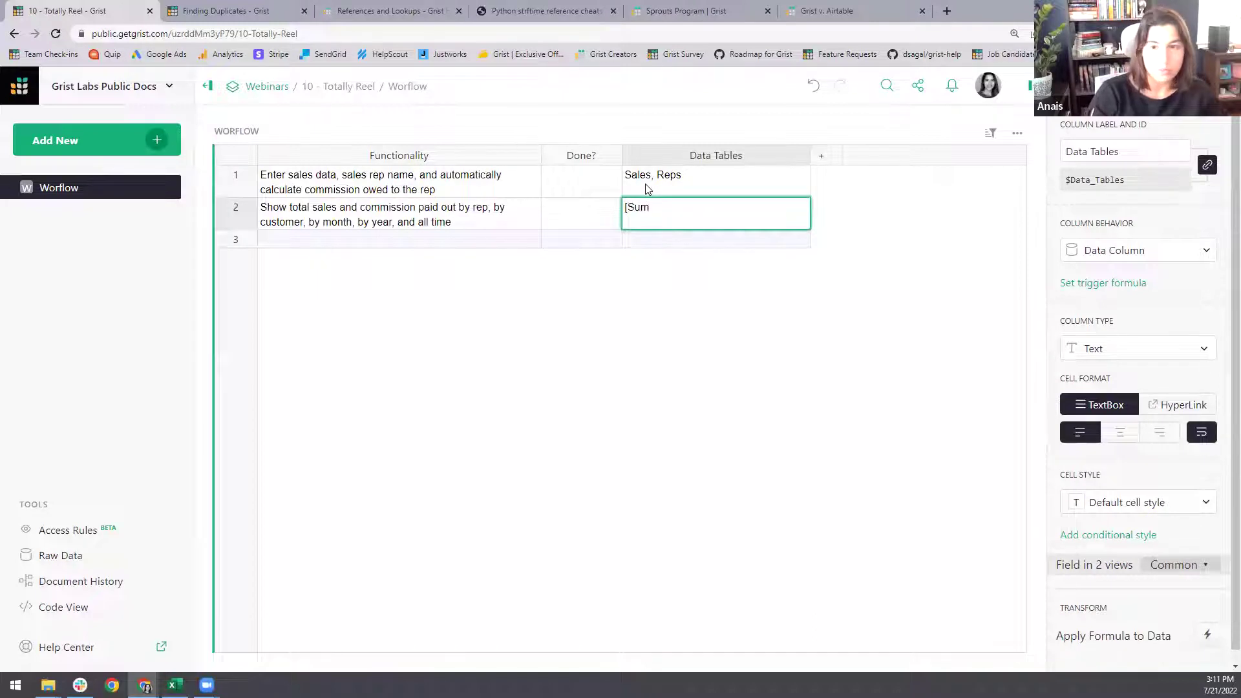
text(] Sa)
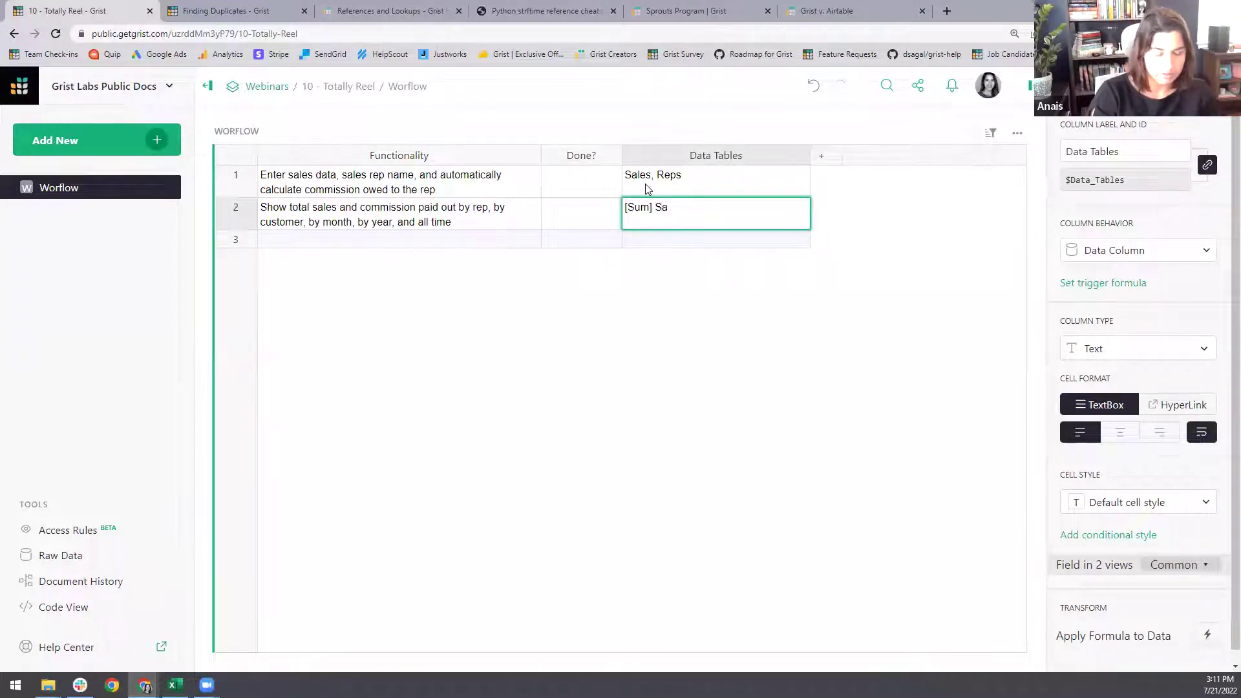
text(les,)
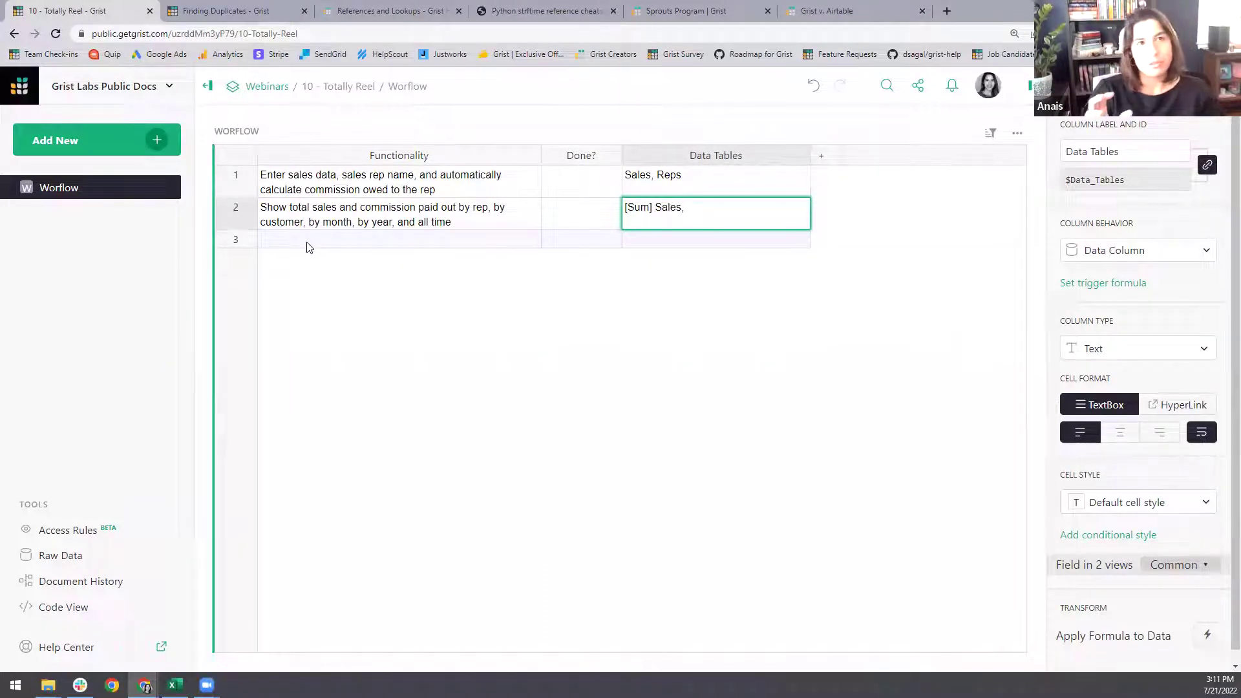
click(175, 685)
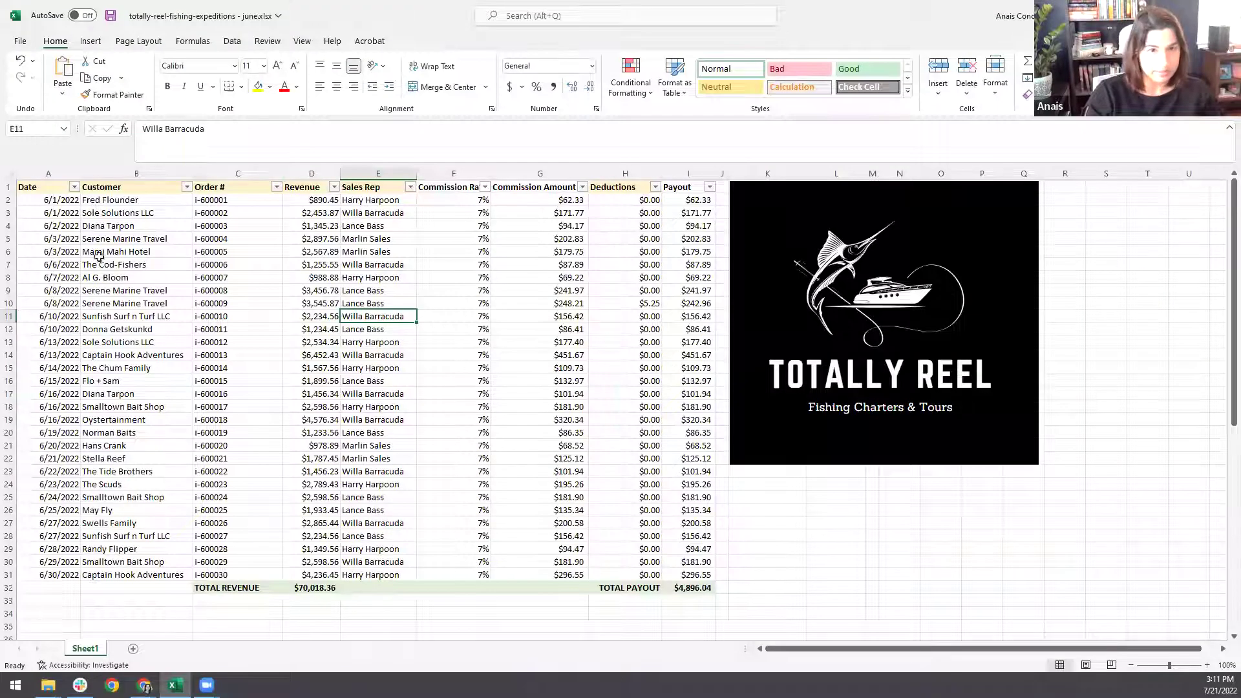
- Review the customer names in column B of the June sheet, then return to Grist
drag(112, 205, 129, 564)
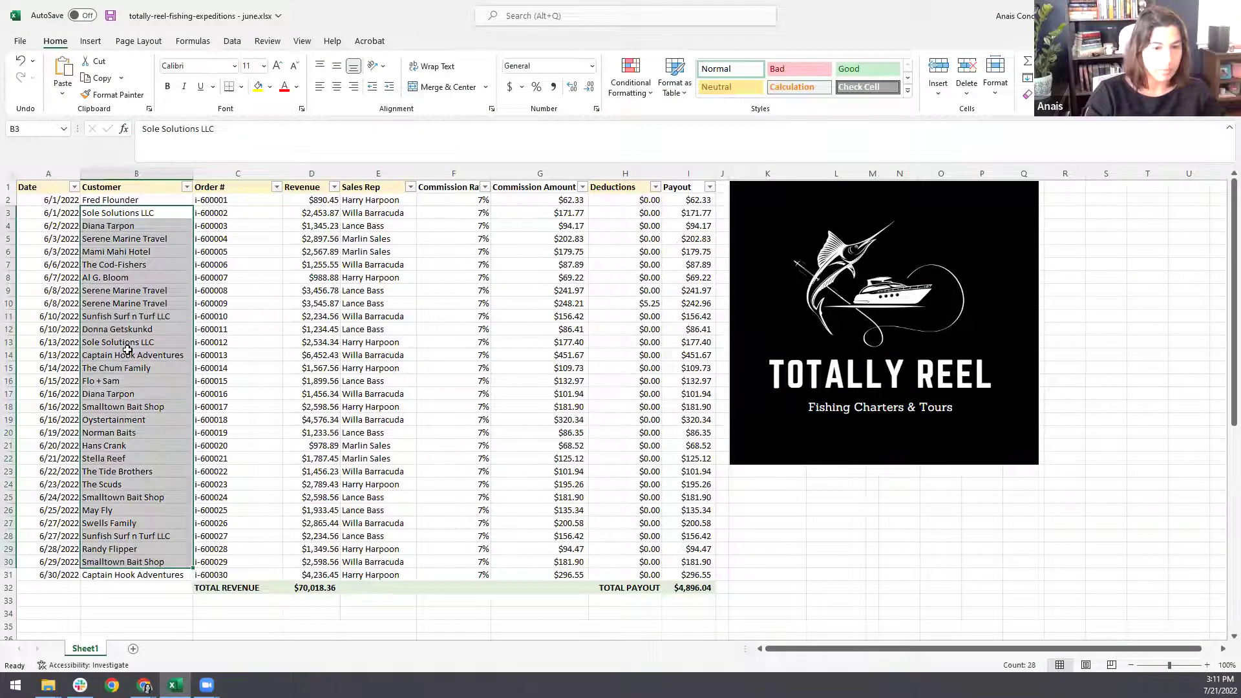
click(144, 360)
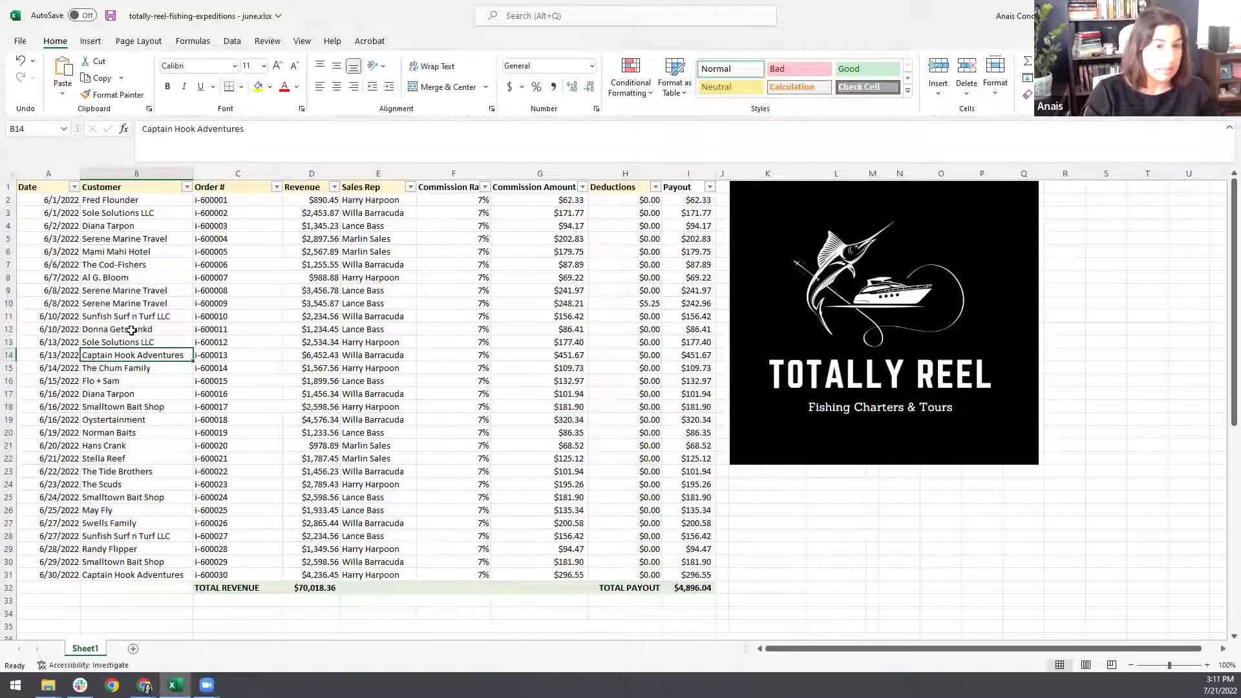
mouse_move(145, 685)
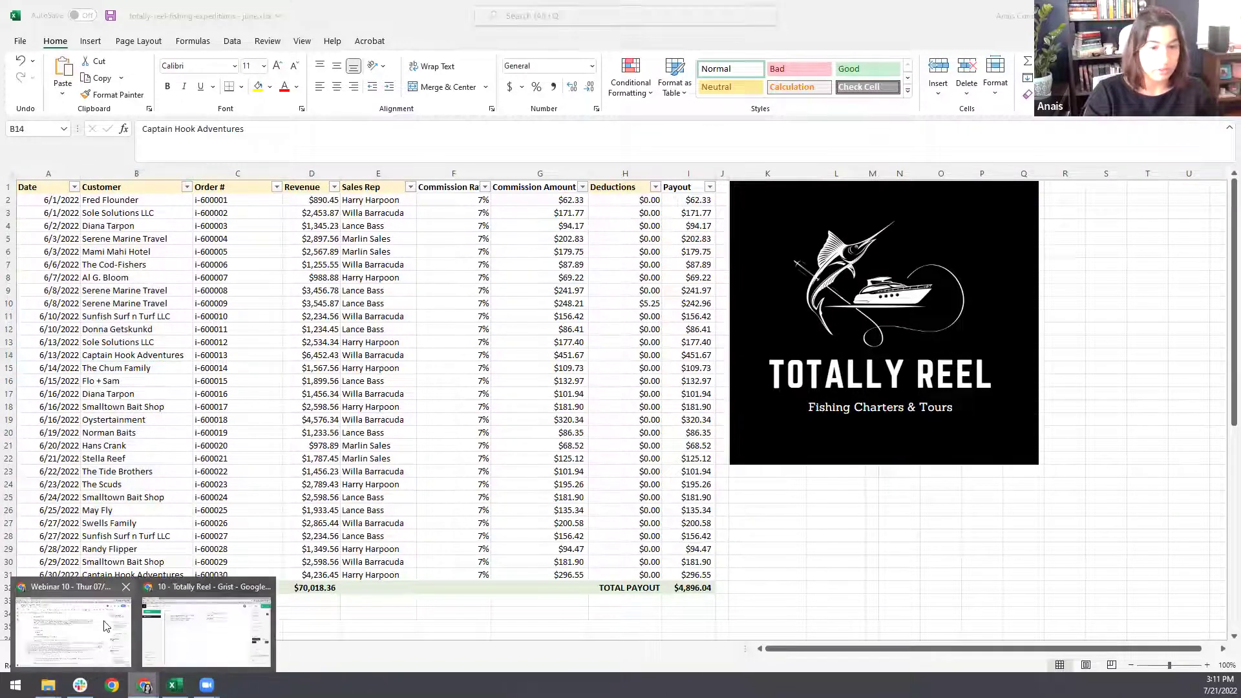
click(209, 638)
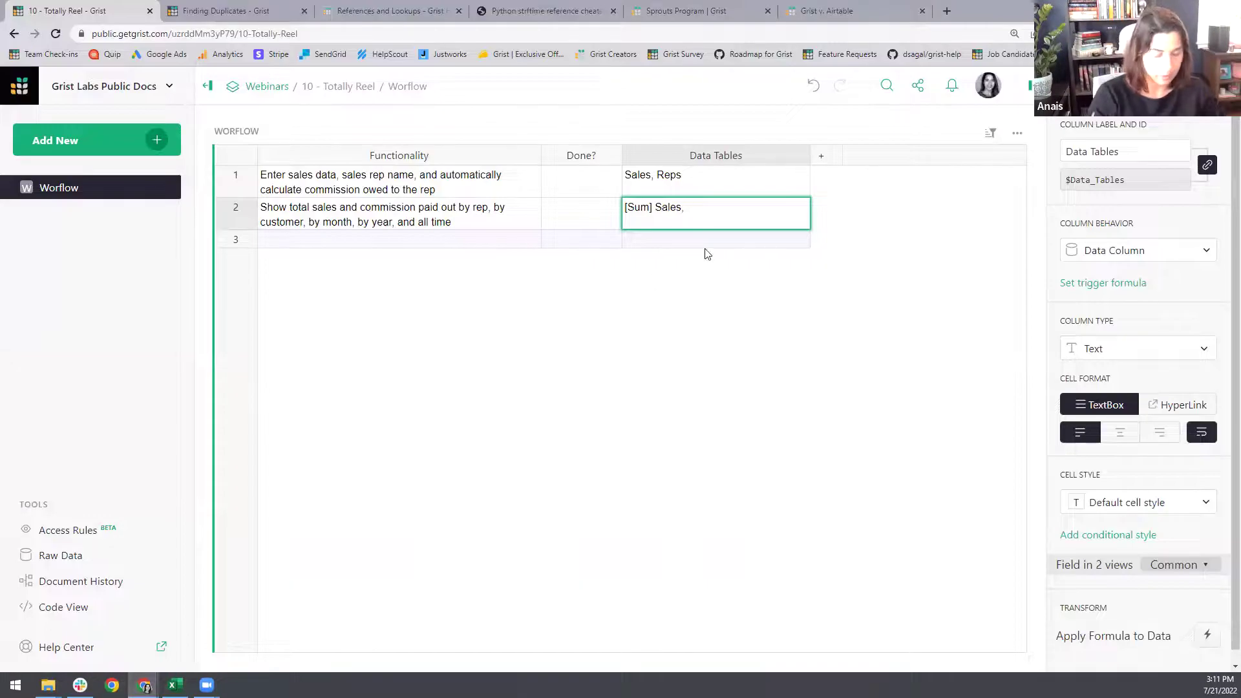
- Complete row 2's Data Tables as '[Sum] Sales, Customers' and paste row 3's own-sales-only rep requirement
text(Customers)
key(Return)
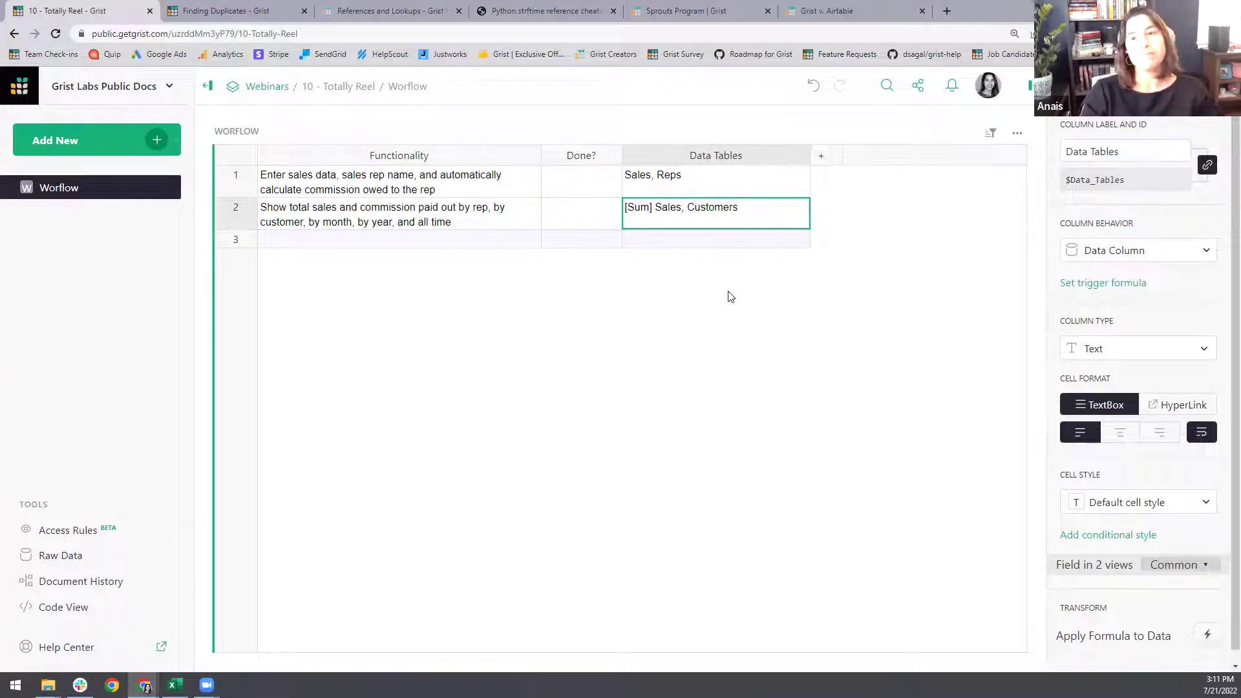
click(310, 240)
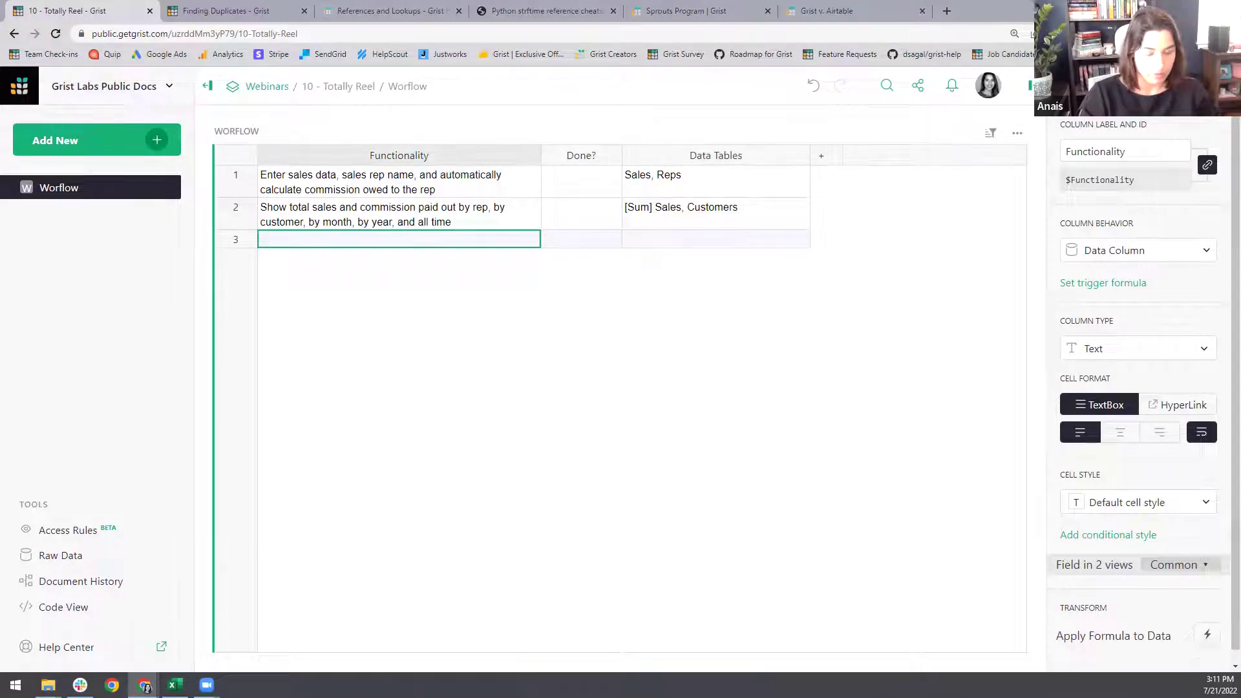
double_click(363, 243)
text(Make it possible for rep to enter their own sales data and only see their sales.)
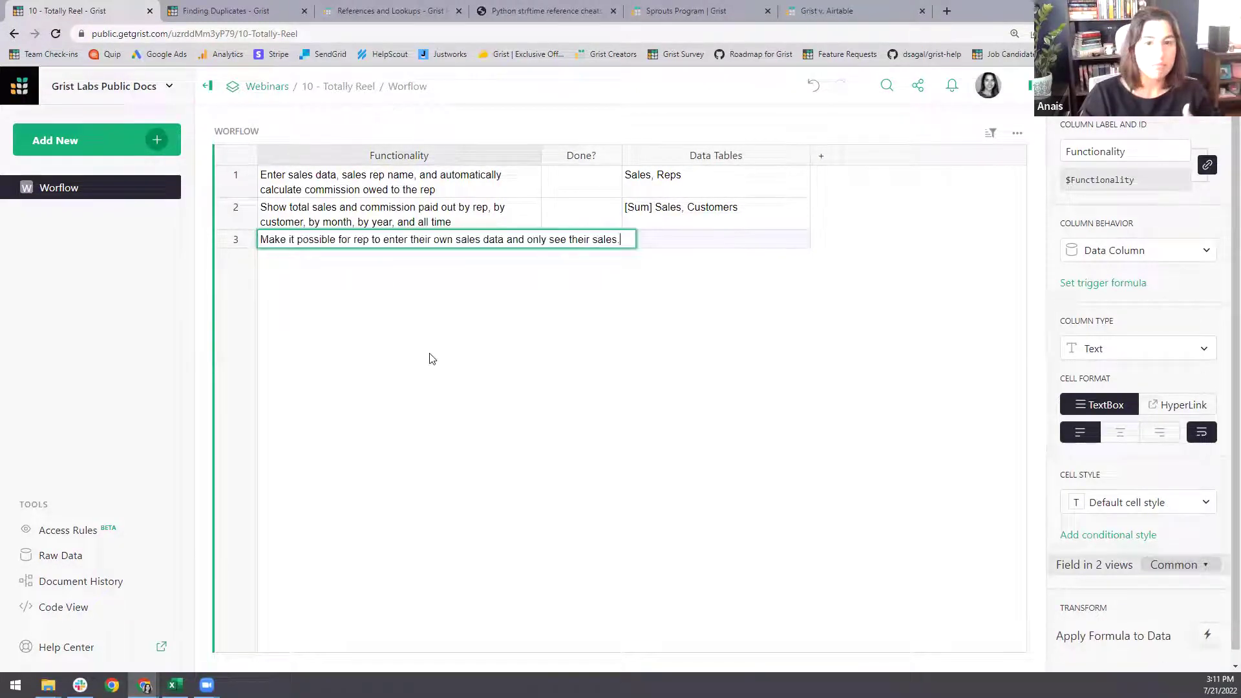
key(Return)
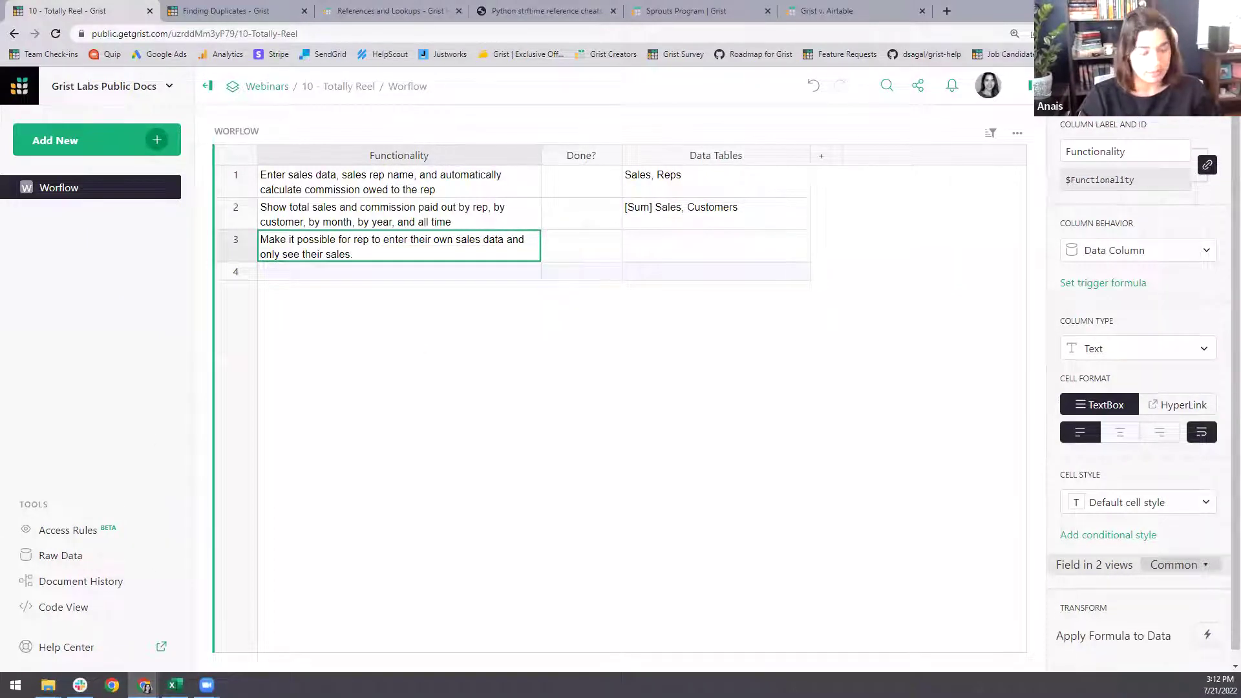
click(324, 272)
- Paste the rep leaderboard requirement into row 4 and the owner's read-only dashboard access into row 5
text(Make it possible for sales reps to see a leaderboard of who is performing best, with total sales, but not any commission/payout info)
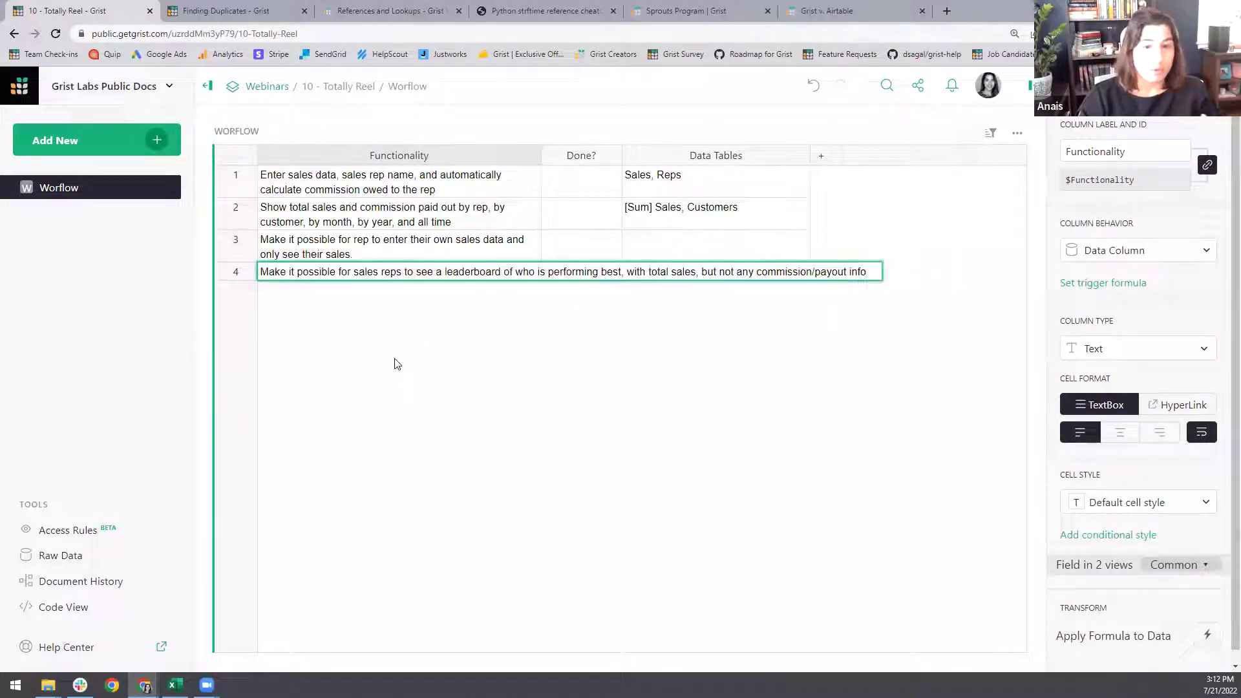
key(Return)
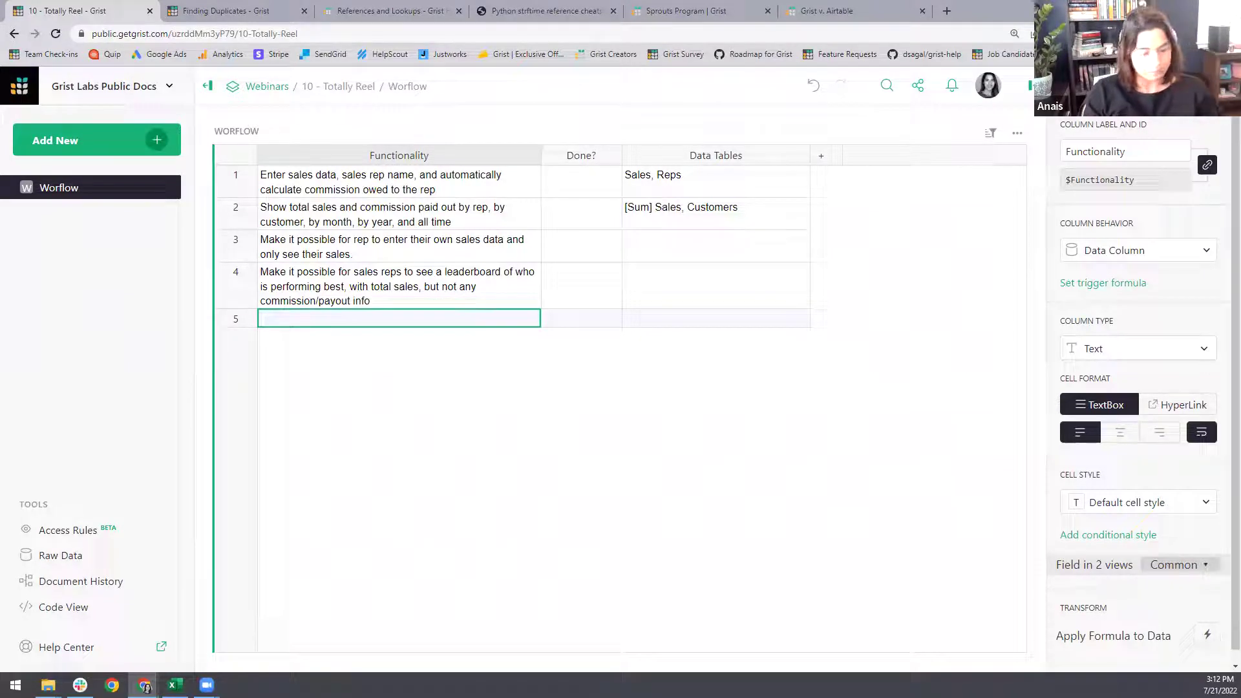
double_click(325, 324)
text(Make it possible for the business owner to see everything including all summary dashboards in row 2, but not edit anything)
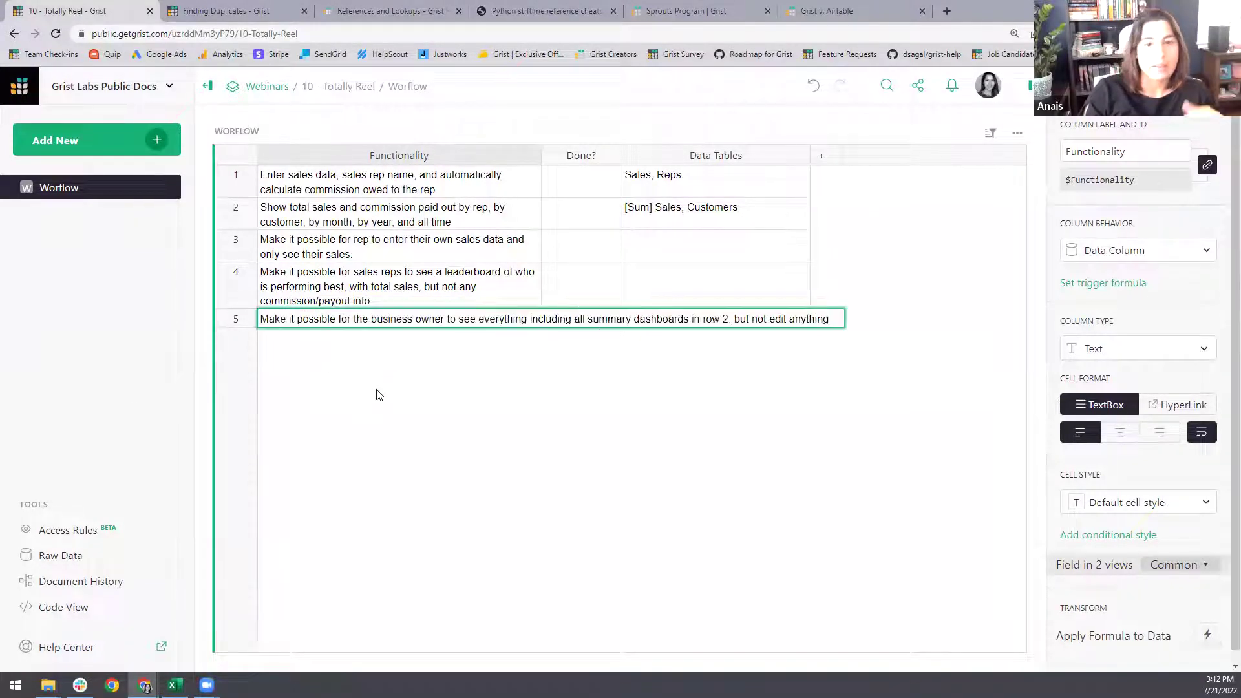
key(Return)
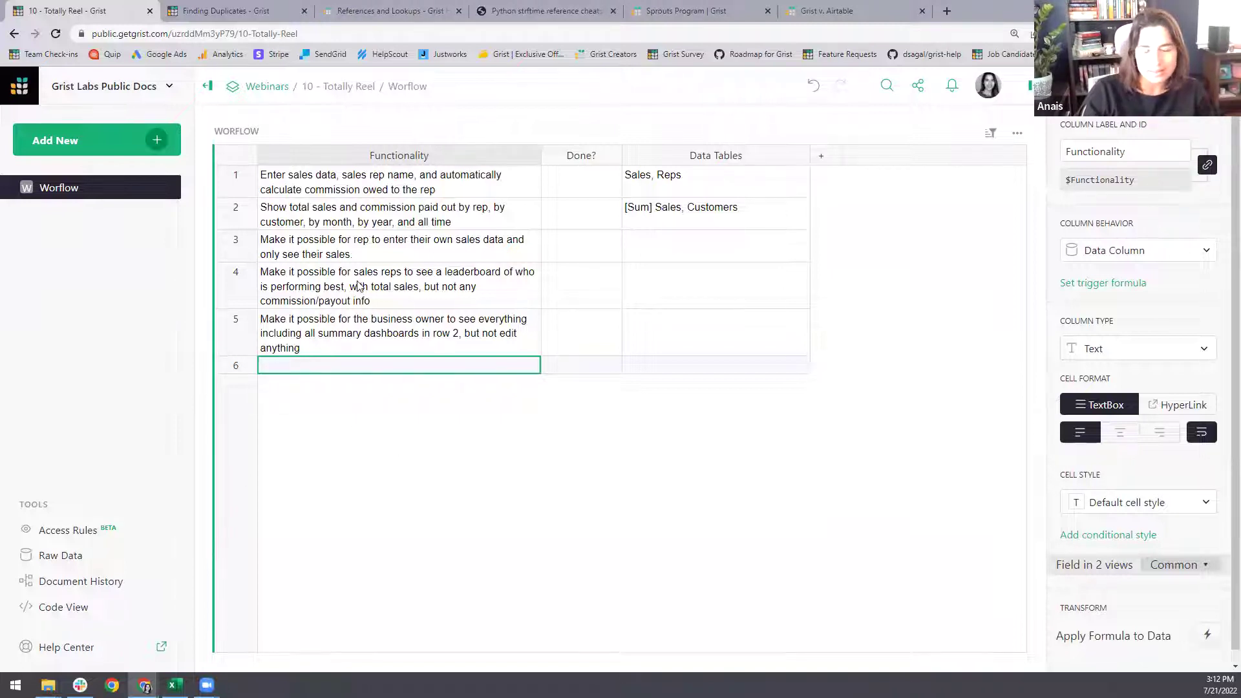
click(175, 685)
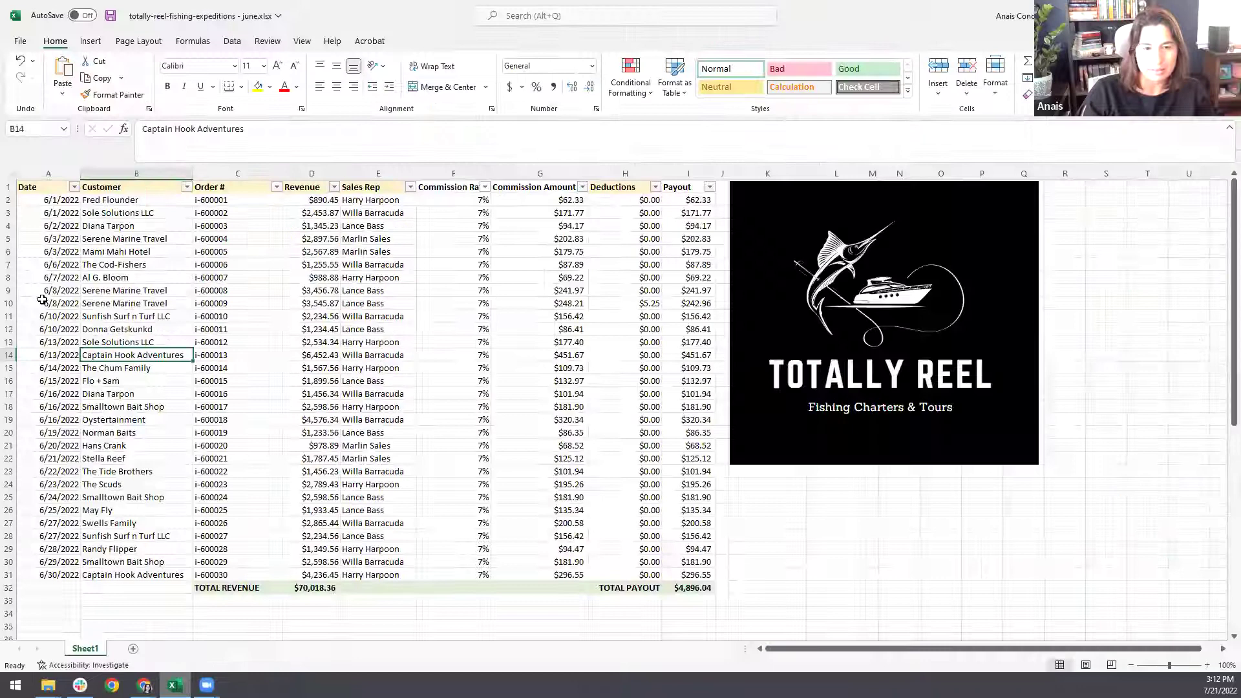
click(6, 300)
click(471, 273)
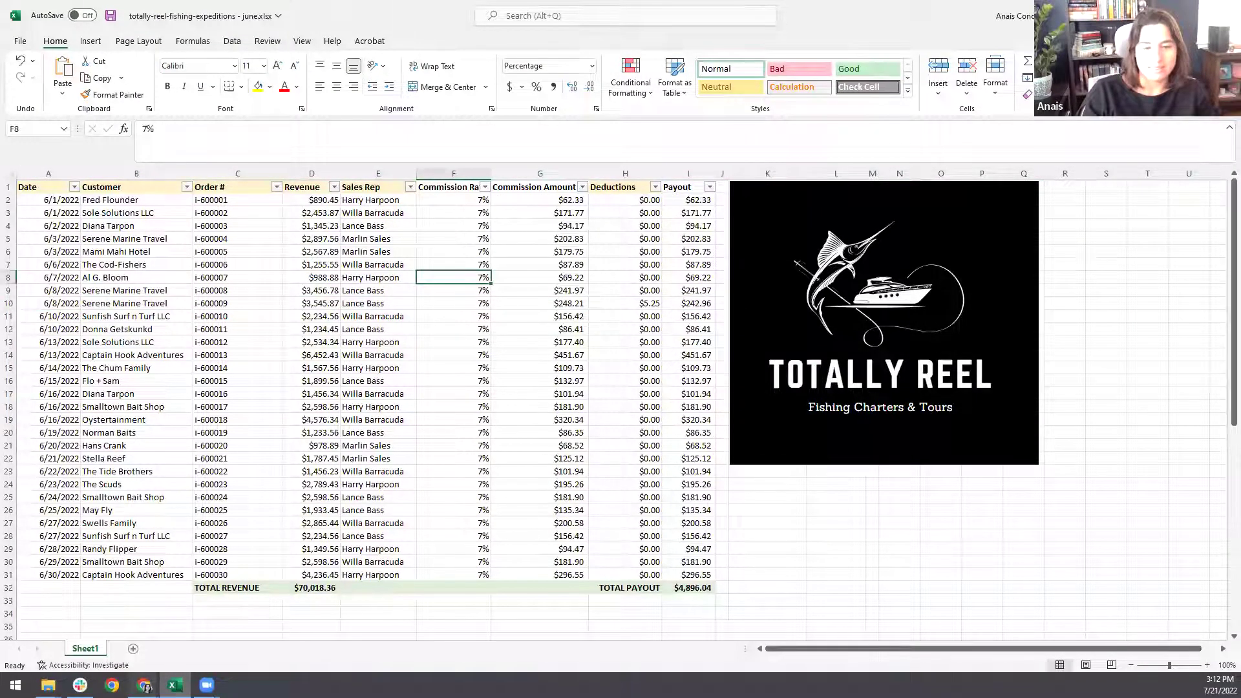
click(143, 685)
click(234, 638)
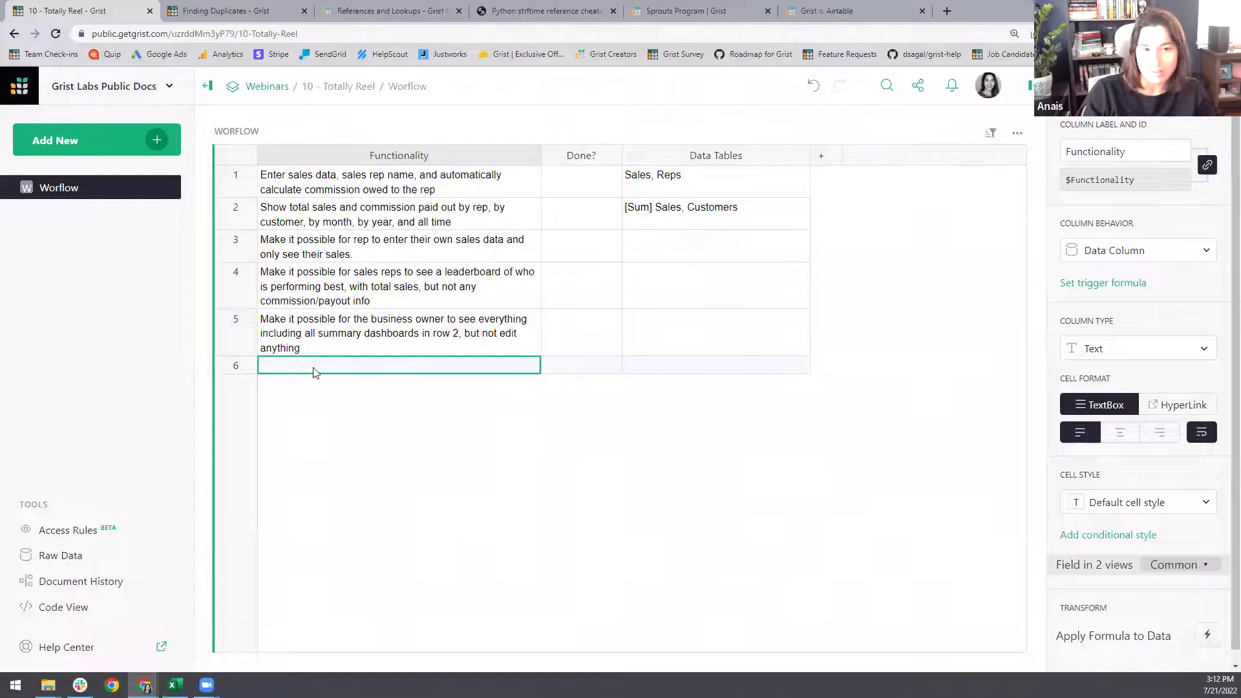
double_click(313, 367)
- Paste 'Prevent sales reps from editing the commission rate' into row 6's Functionality cell
text(Prevent sales reps from editing the commission rate)
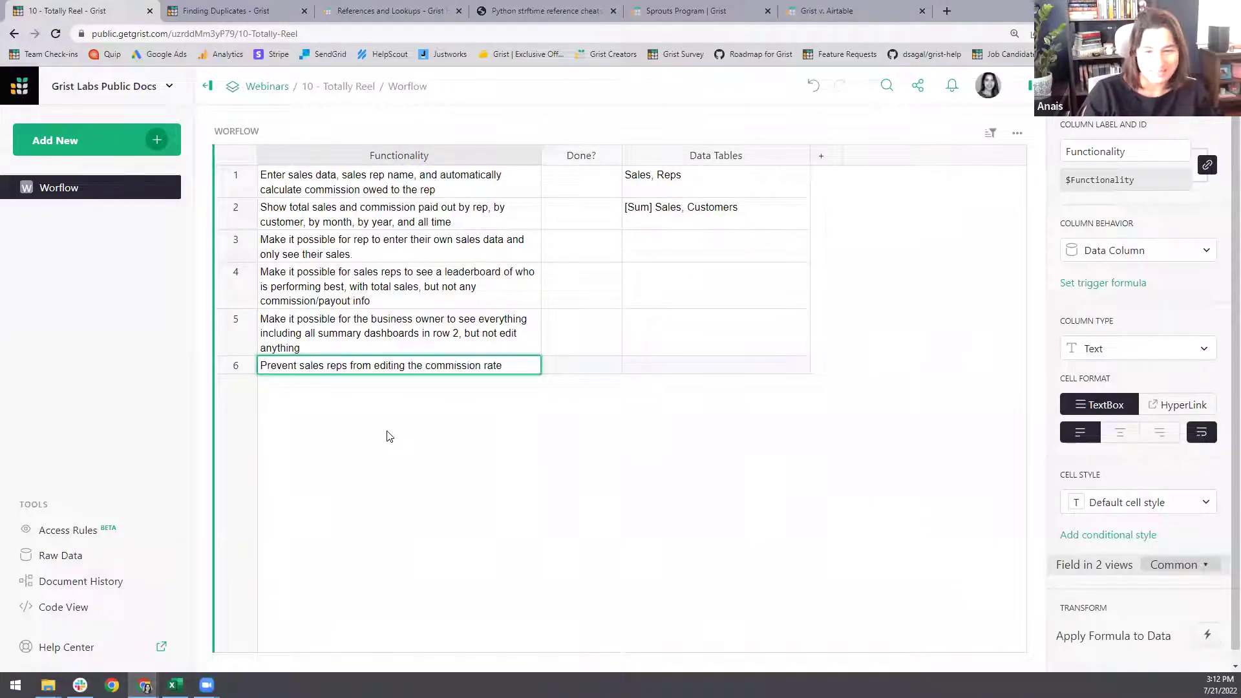
key(Return)
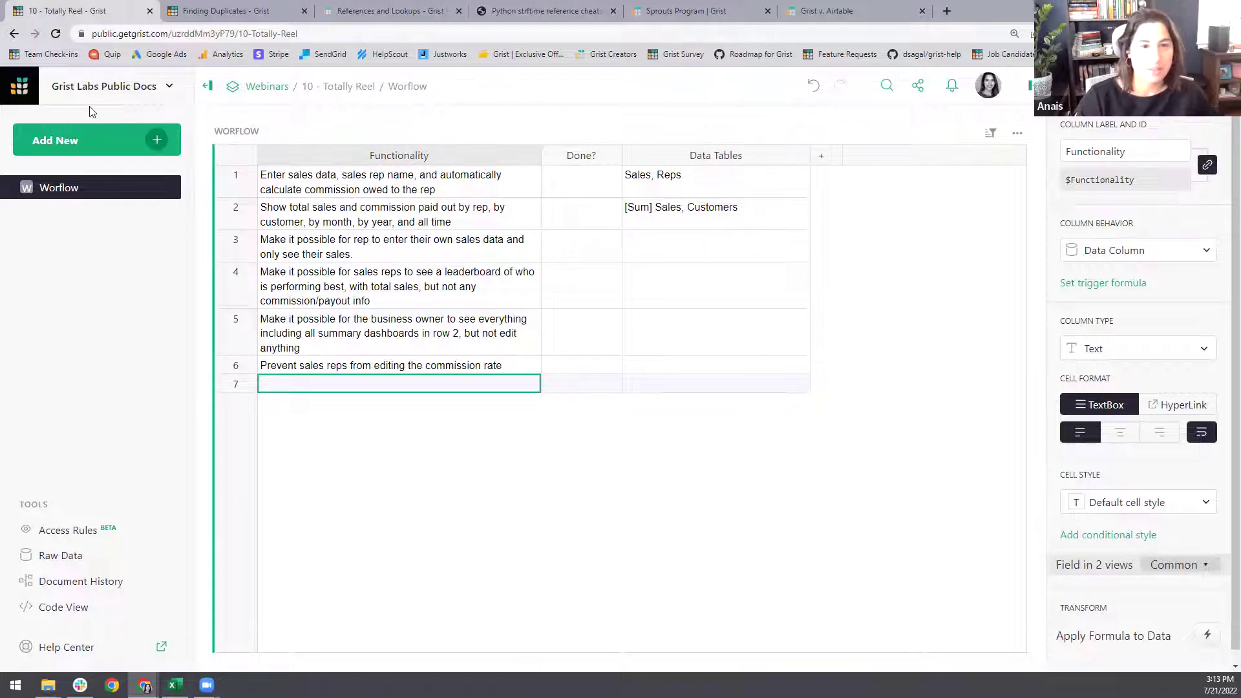
- Import 'totally-reel-fishing-expeditions - june.xlsx' from file as a new Sheet1 table
click(158, 138)
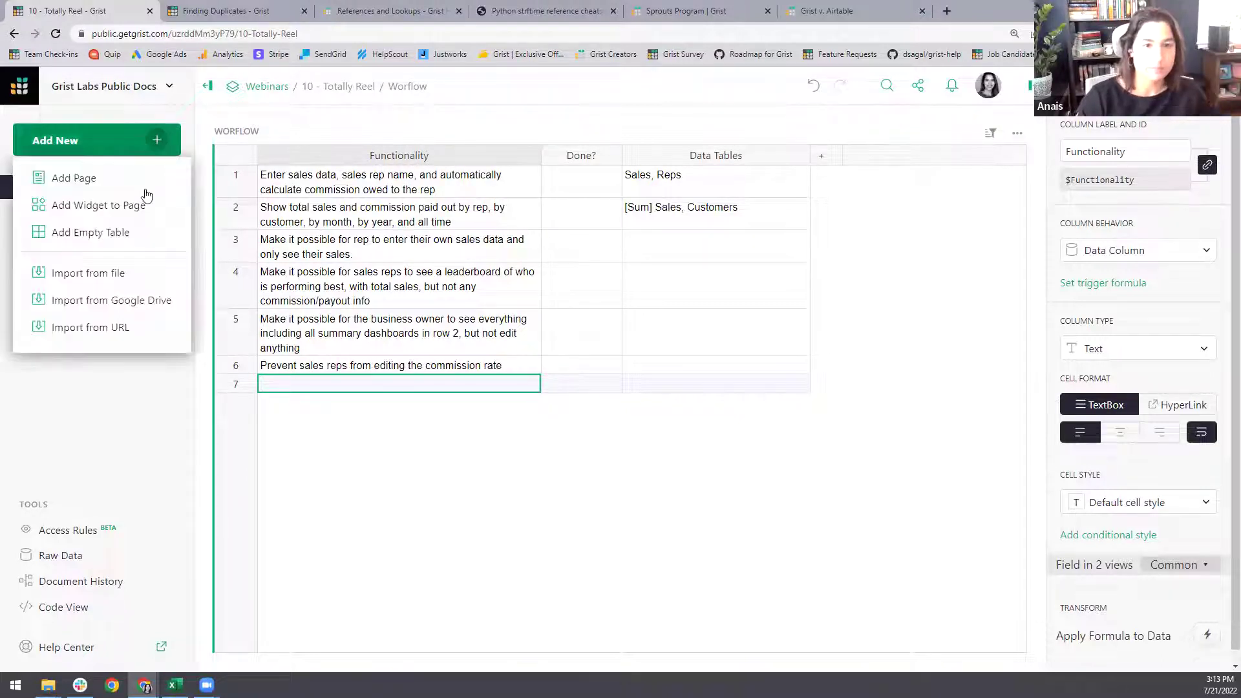
click(117, 277)
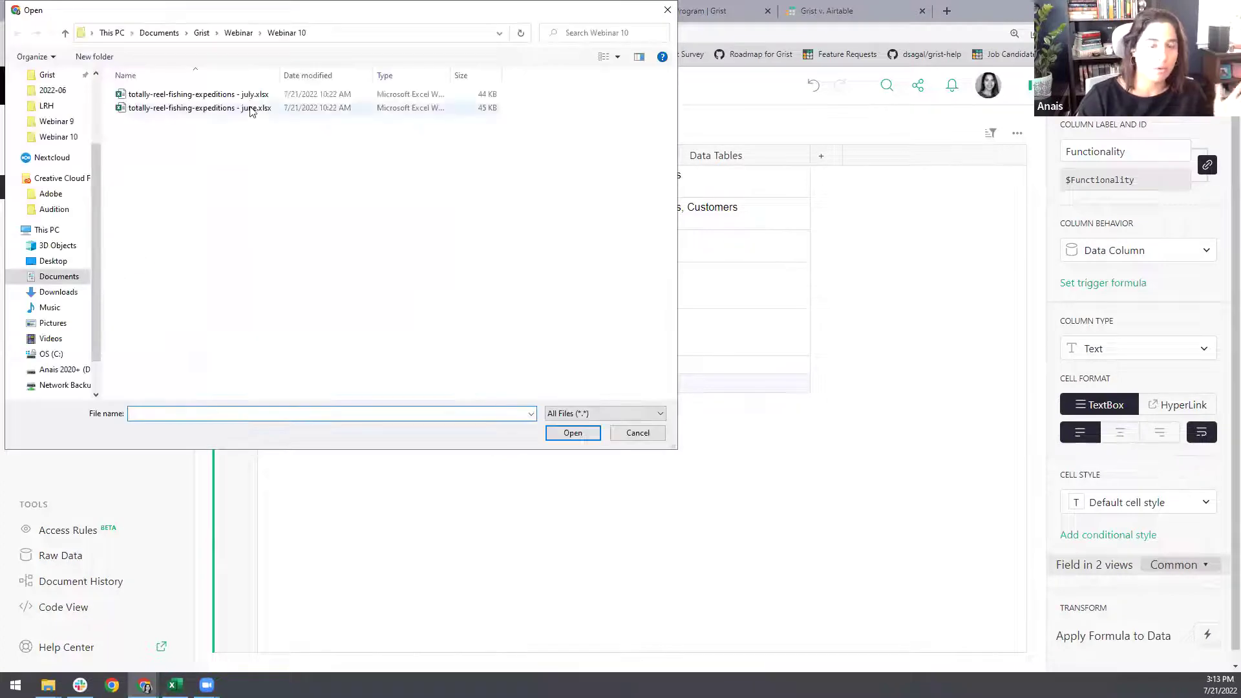
click(255, 108)
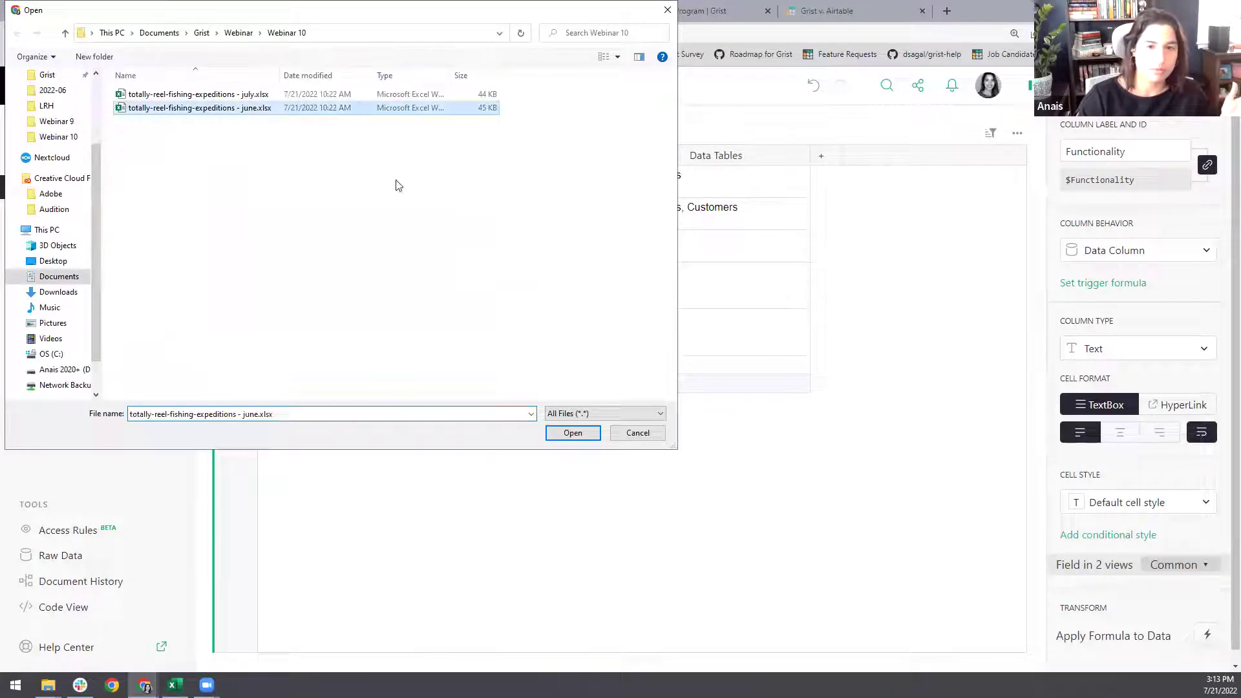
click(573, 433)
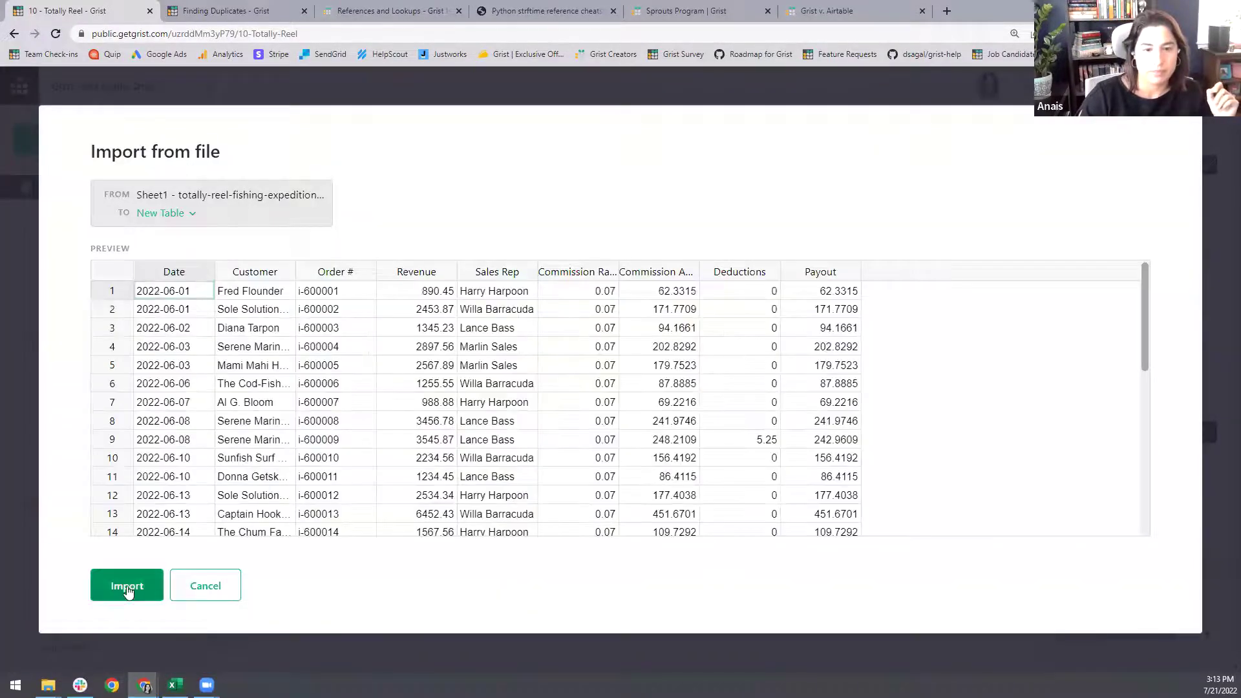
click(126, 585)
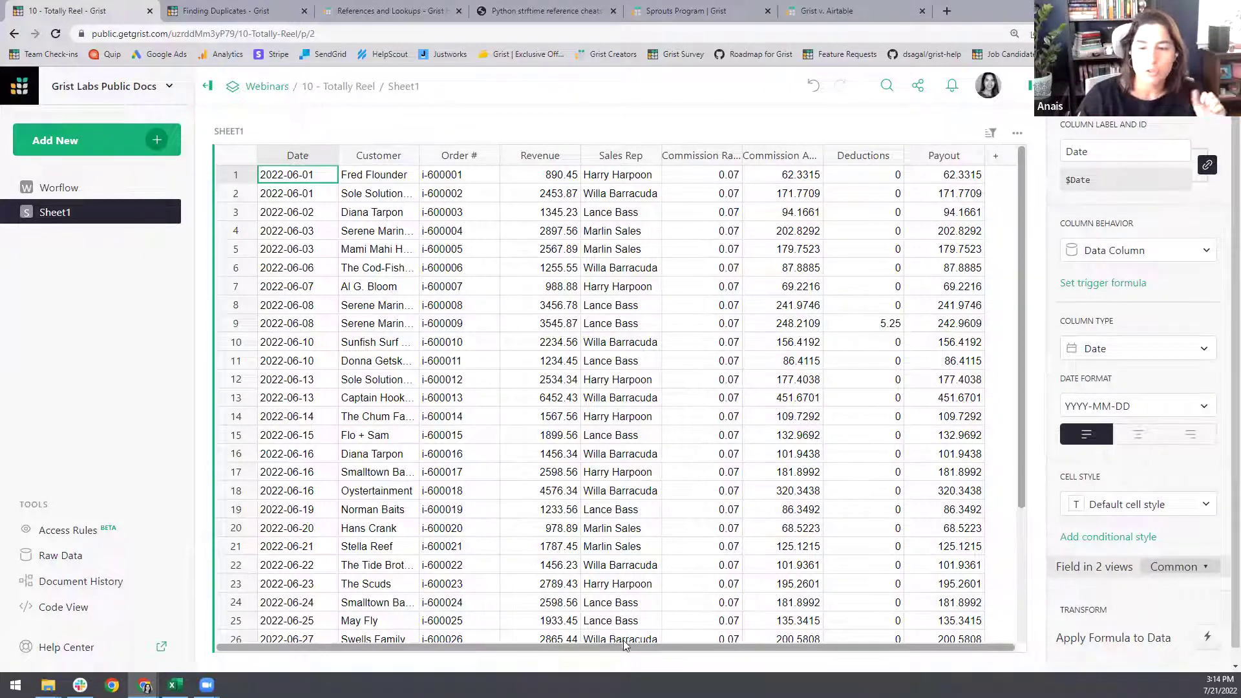
- Scroll to Sheet1's bottom and compare its row 31 totals with Excel's totals row 32
drag(623, 645, 624, 645)
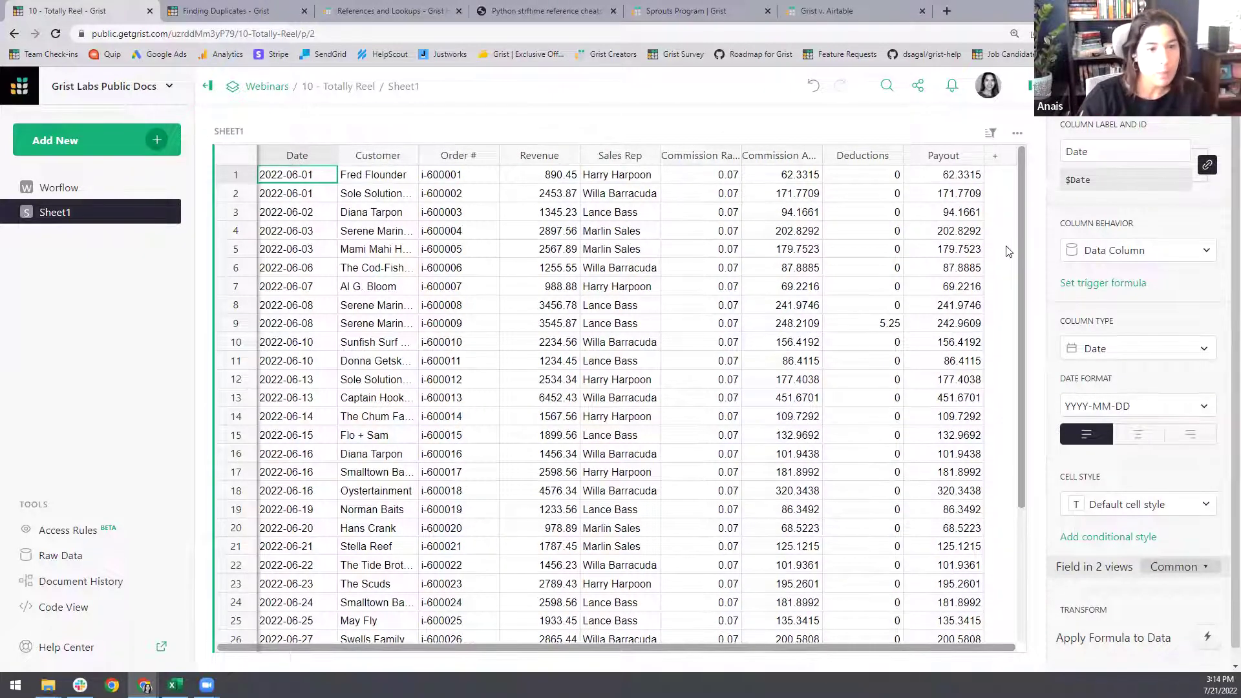
scroll(850, 291, down, 5)
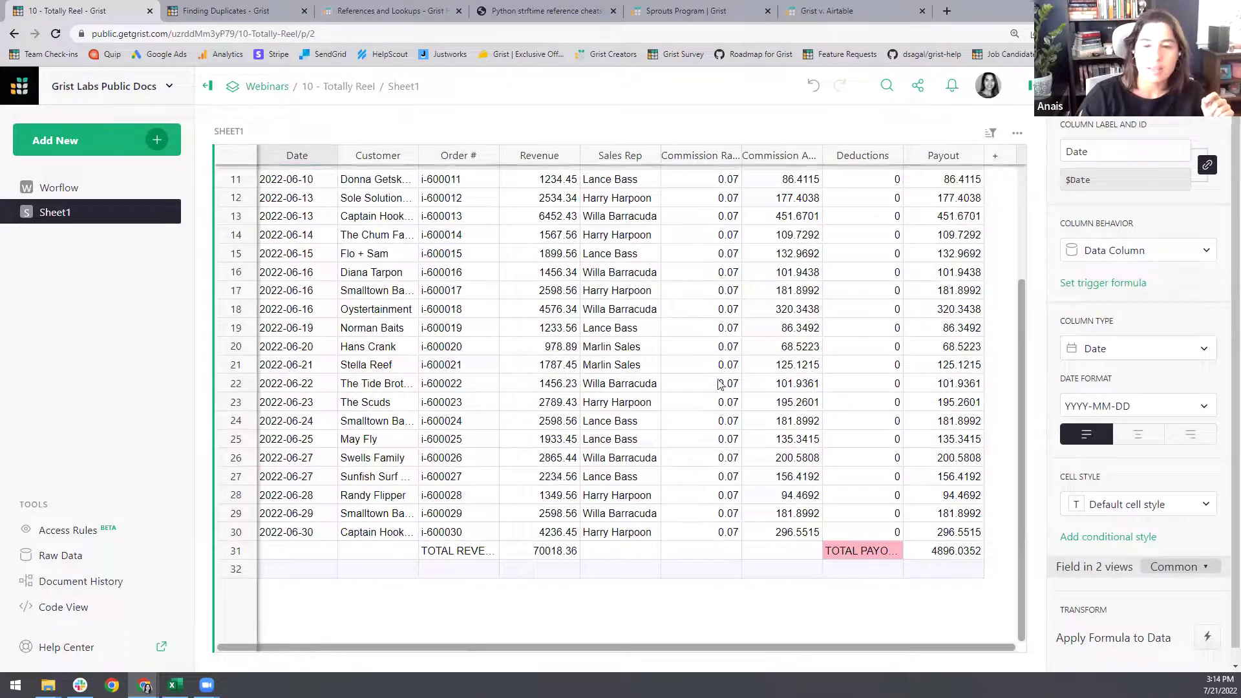
drag(627, 647, 542, 657)
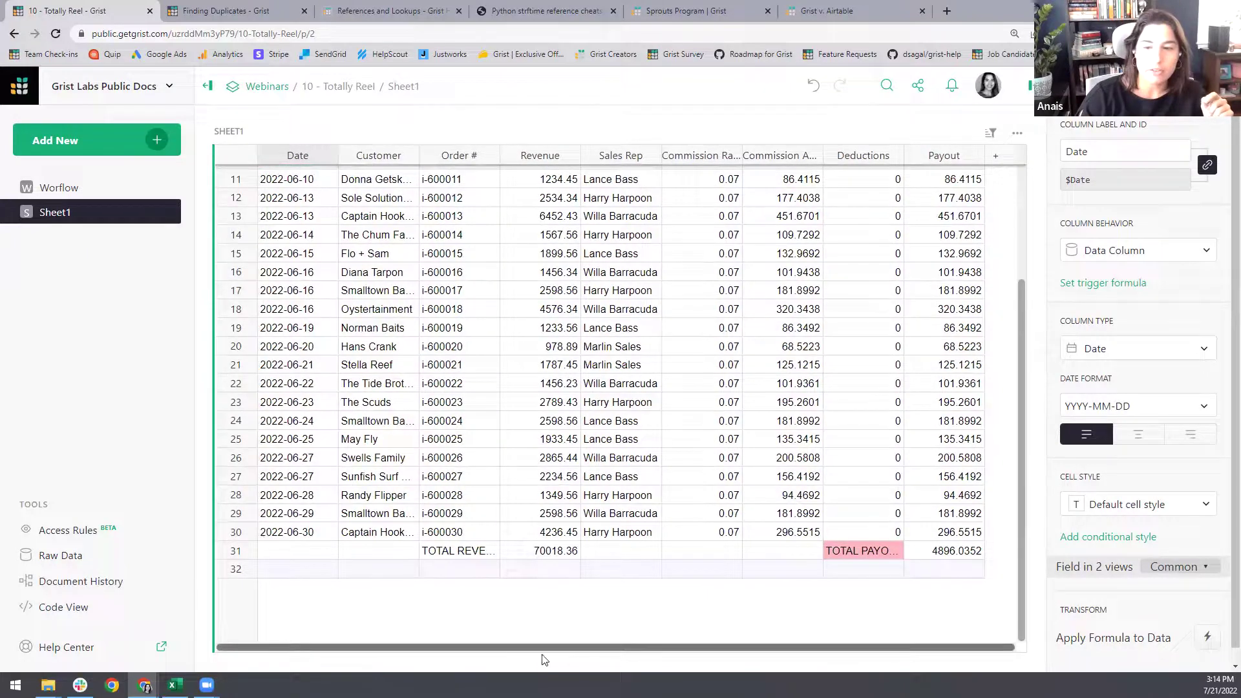
click(234, 552)
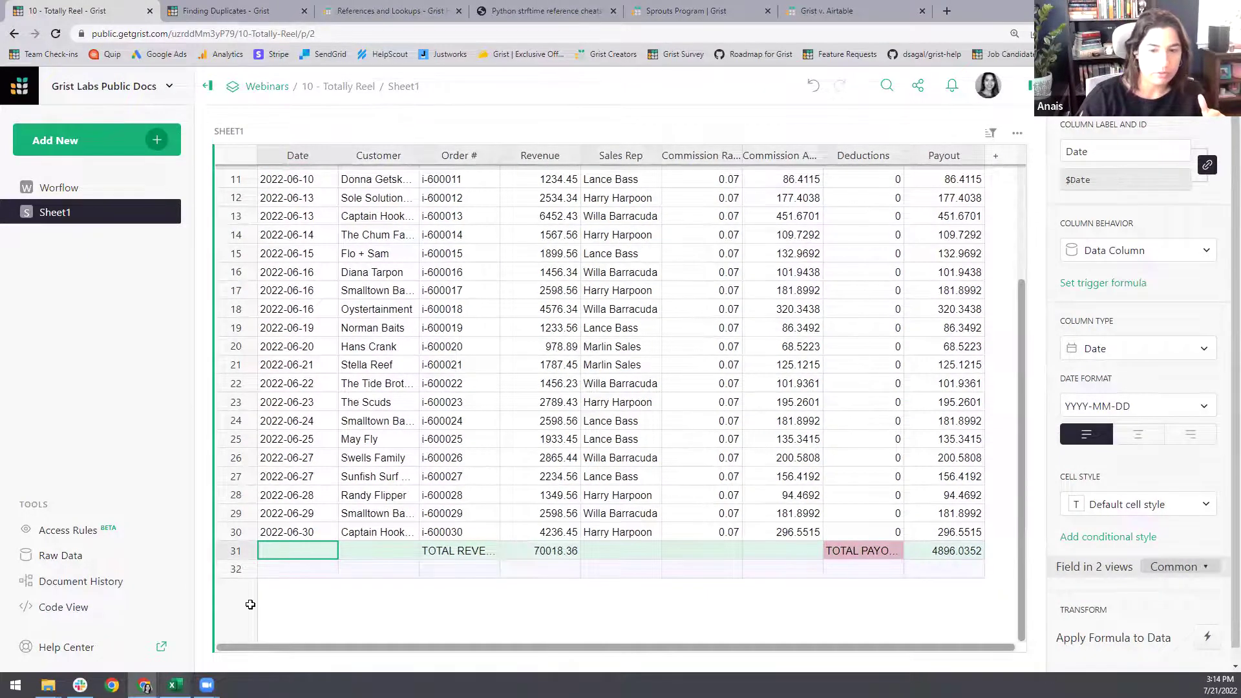
click(173, 685)
click(7, 587)
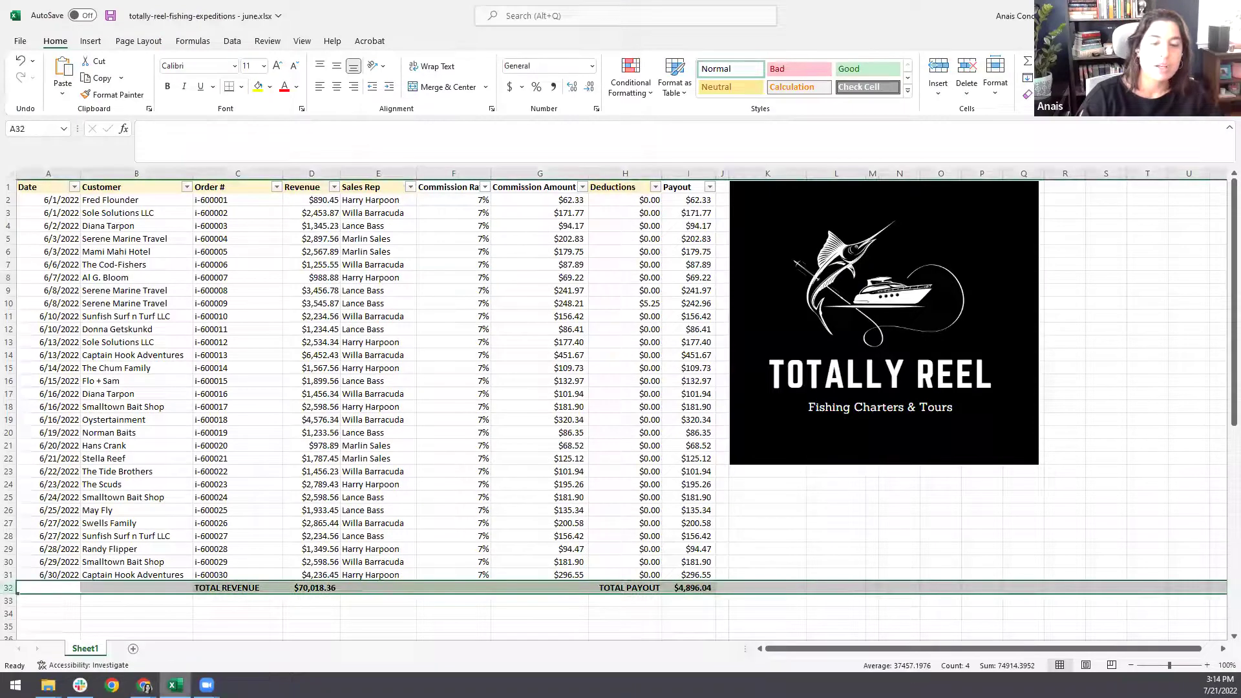
click(194, 631)
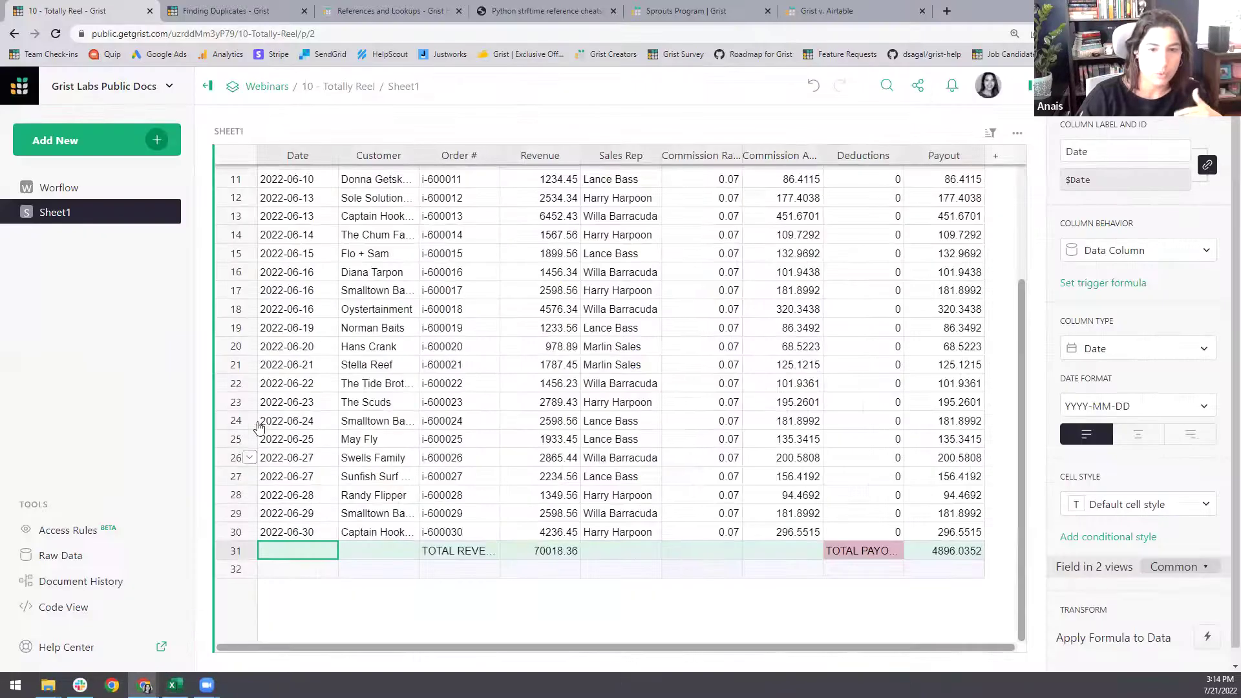
click(379, 363)
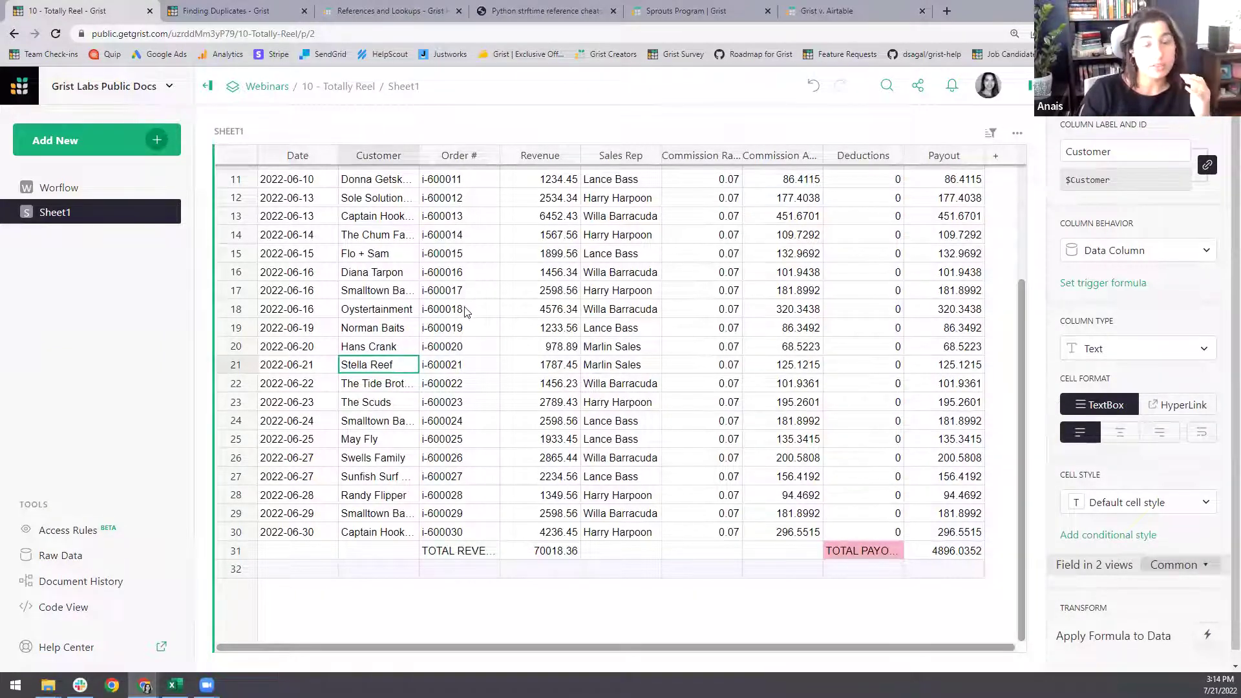
click(234, 292)
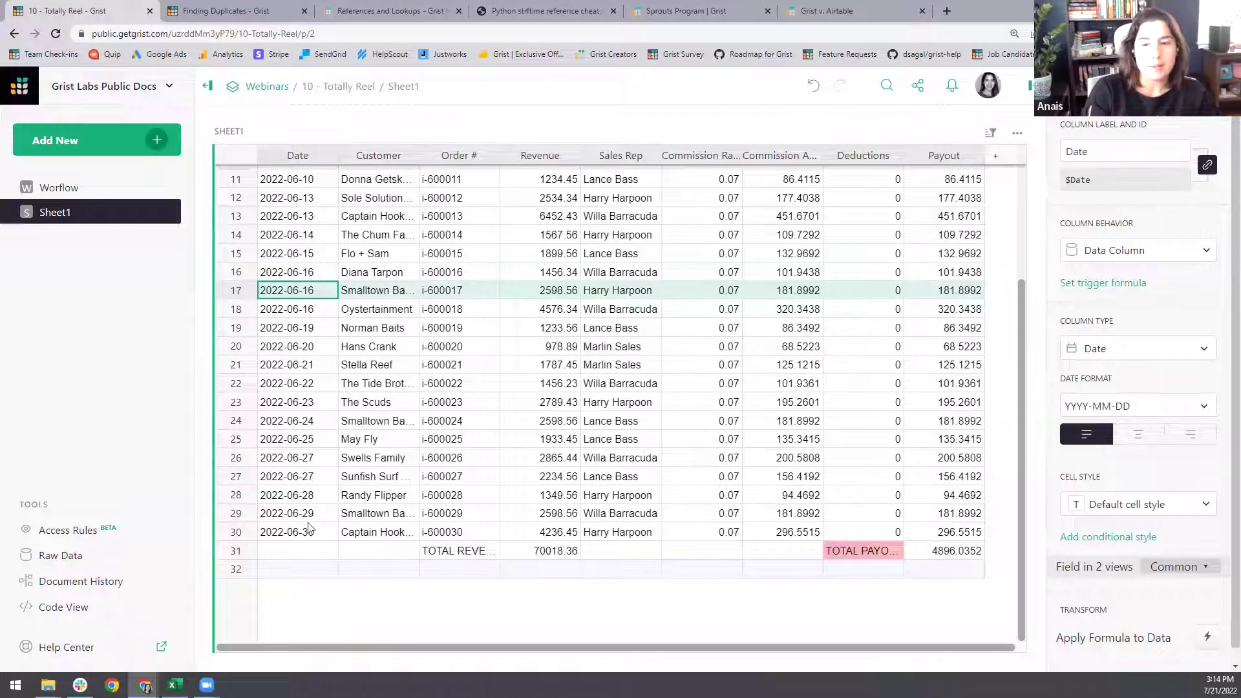
click(234, 551)
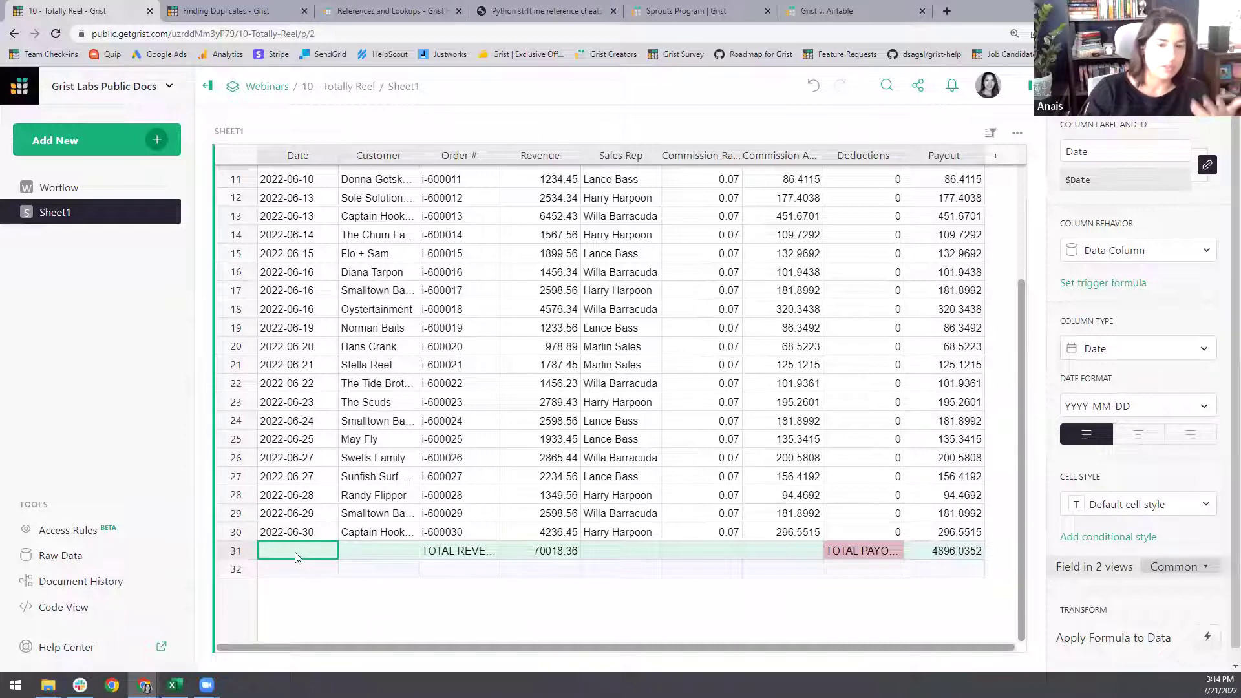
- Delete Sheet1's row 31 totals row, leaving only the 30 June orders
click(249, 550)
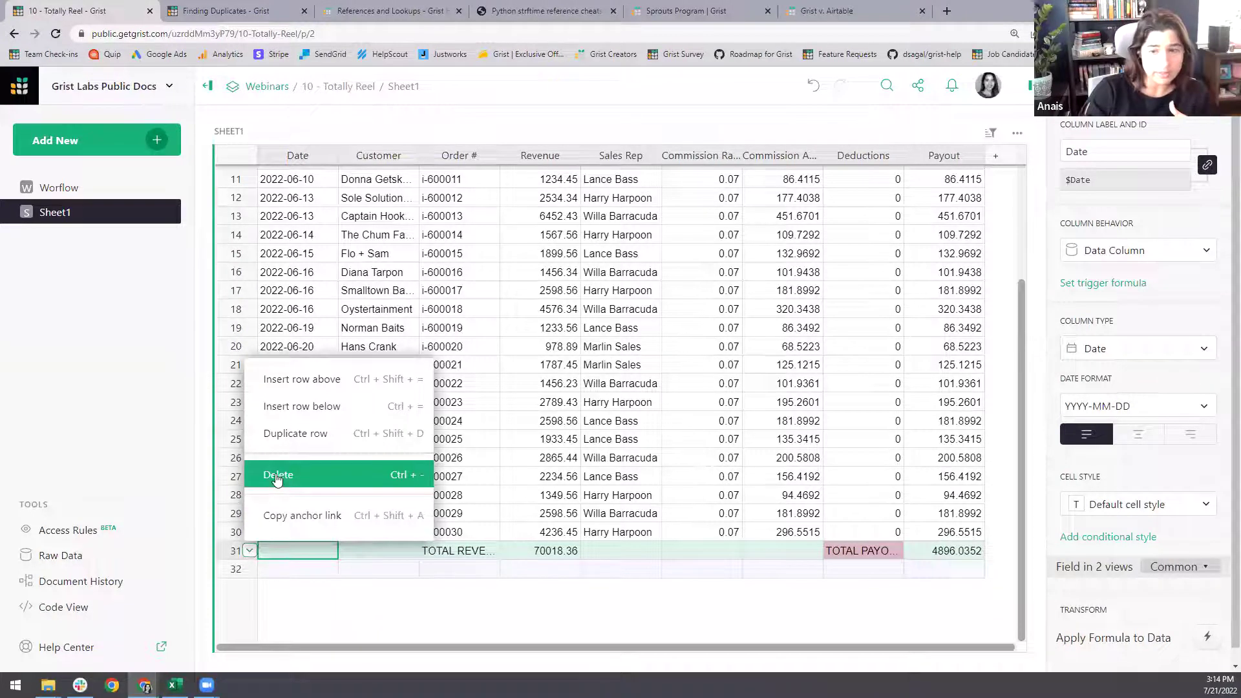
click(278, 476)
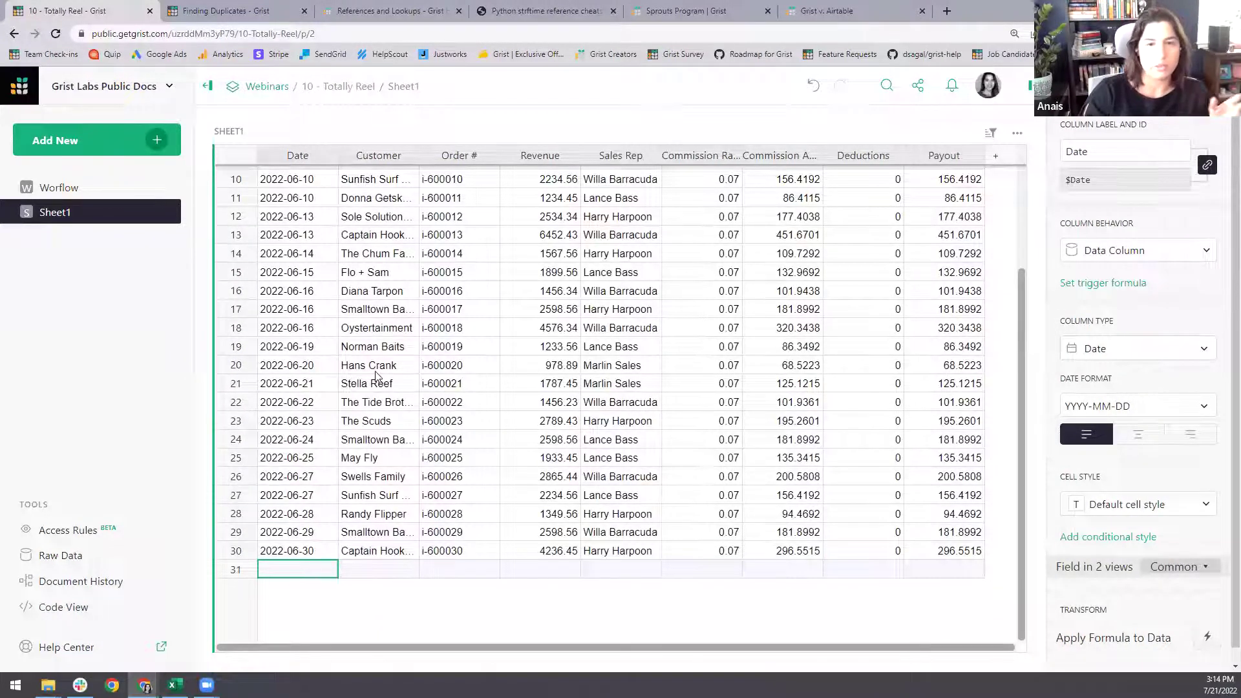
scroll(381, 388, up, 3)
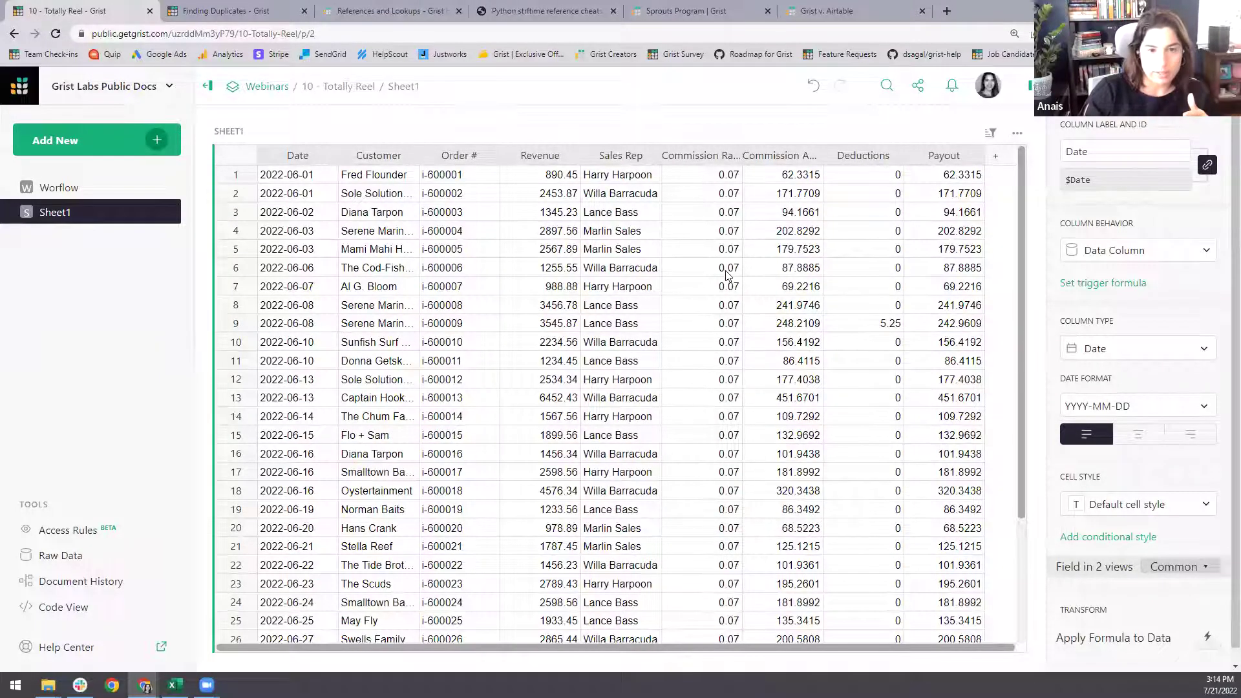
click(289, 213)
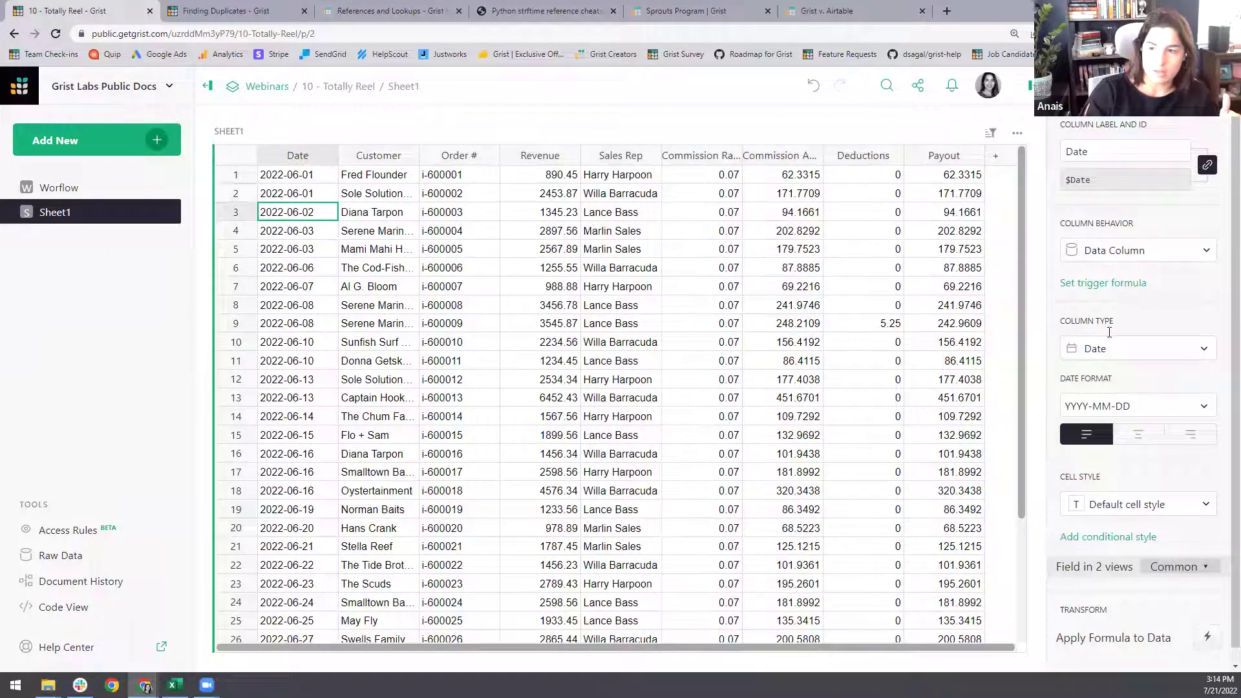
click(1108, 352)
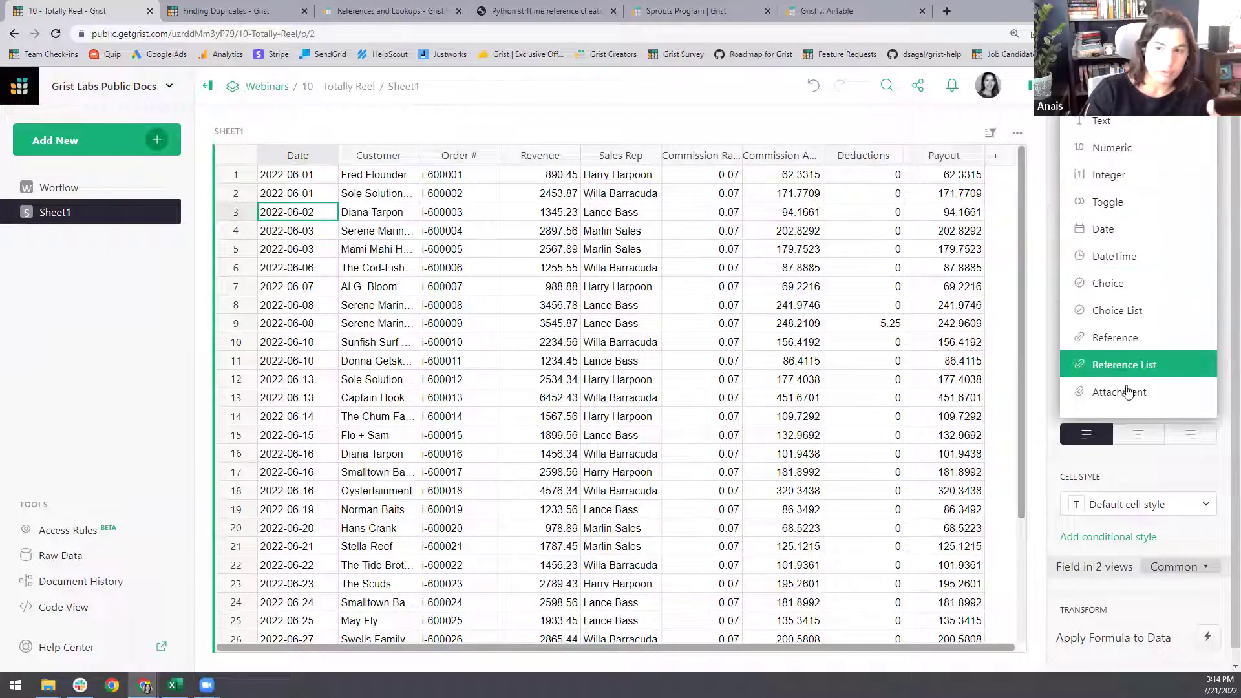
click(1109, 230)
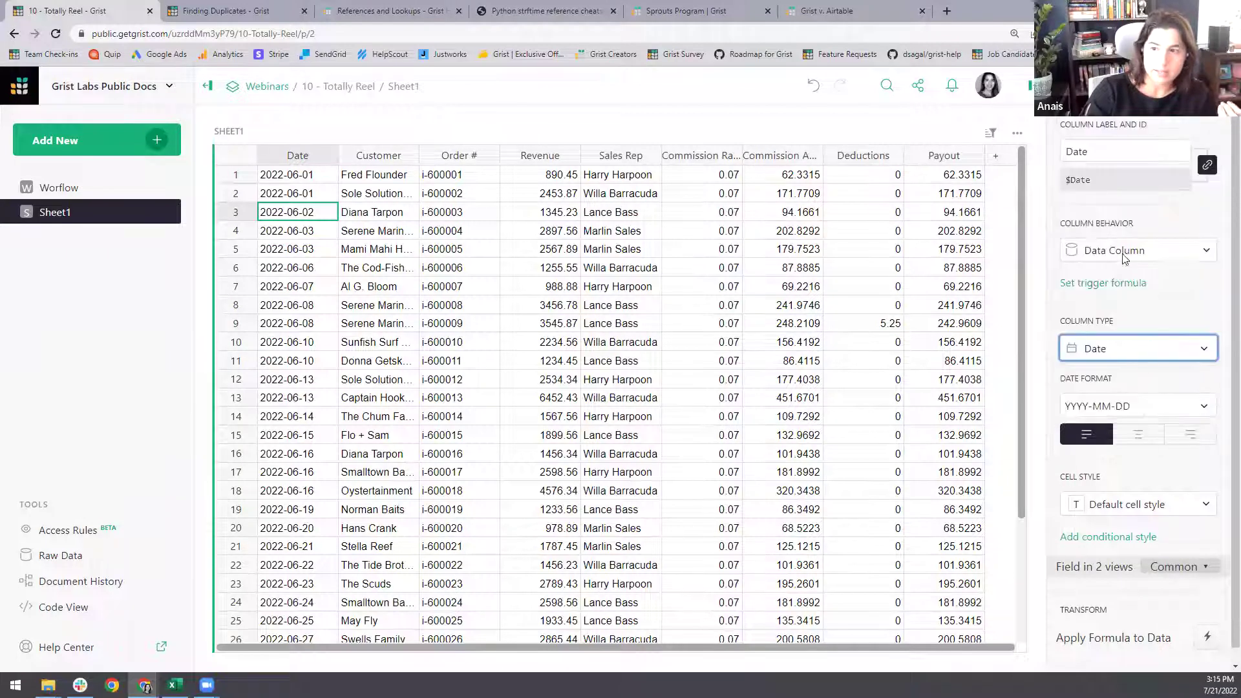
click(1145, 405)
click(1118, 205)
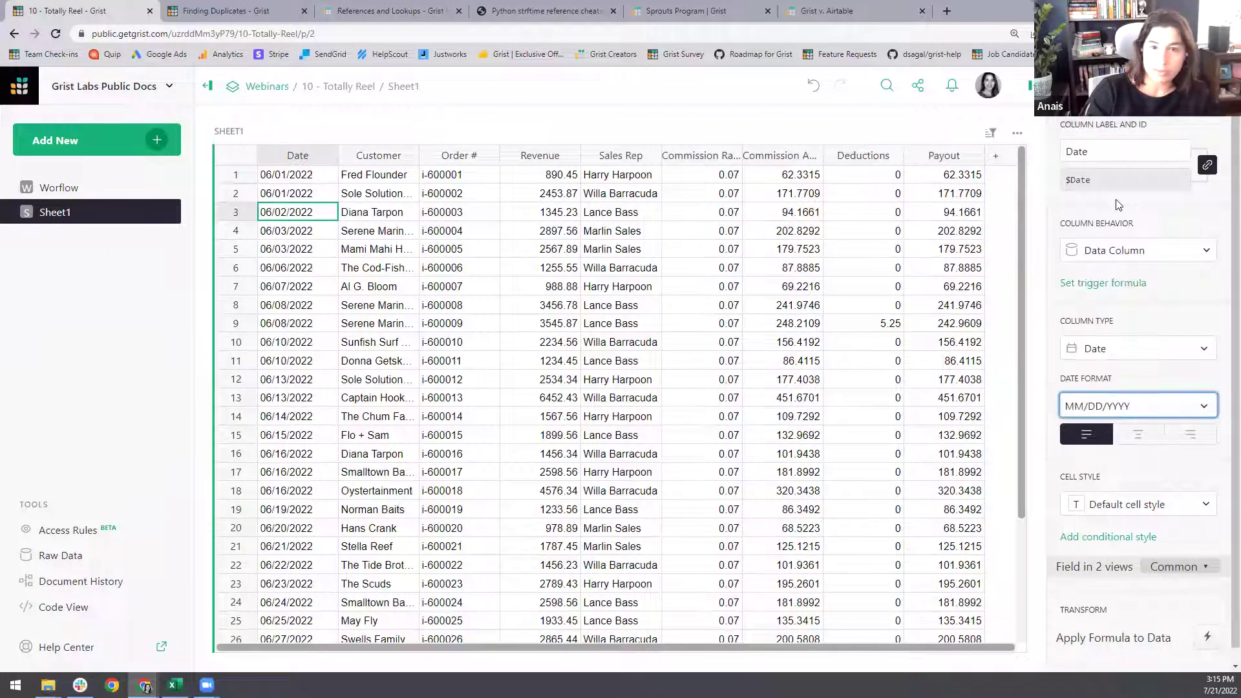
click(1135, 404)
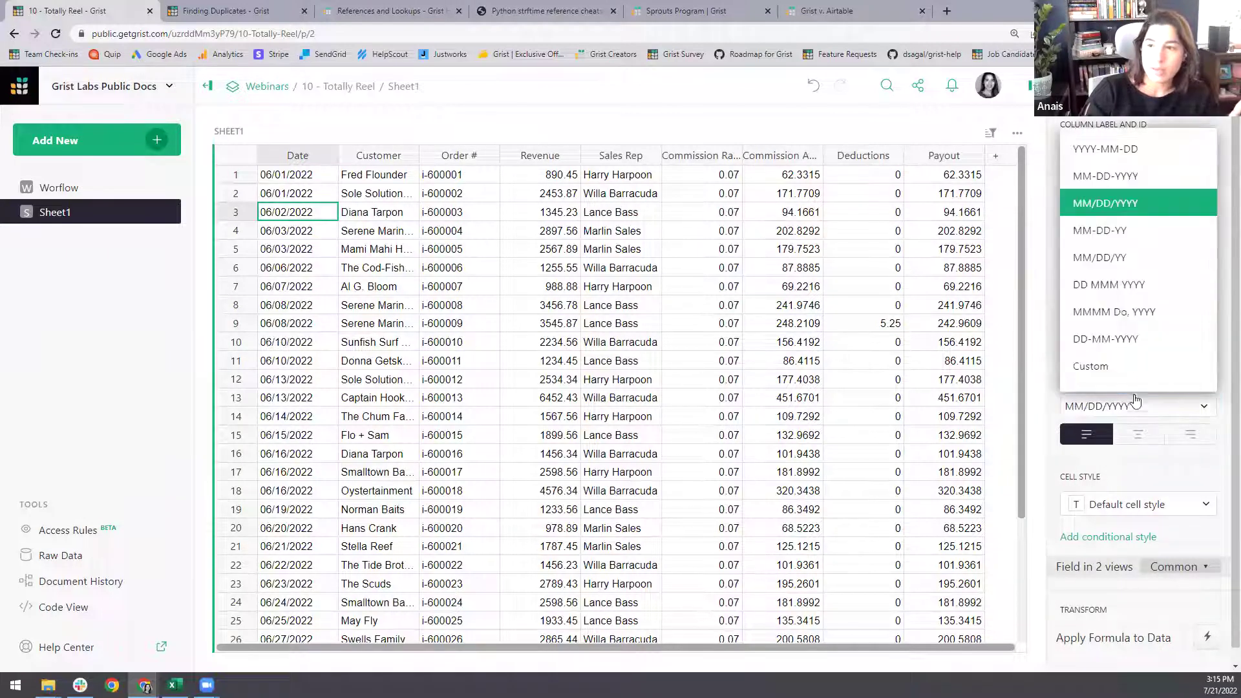
click(1104, 147)
click(384, 198)
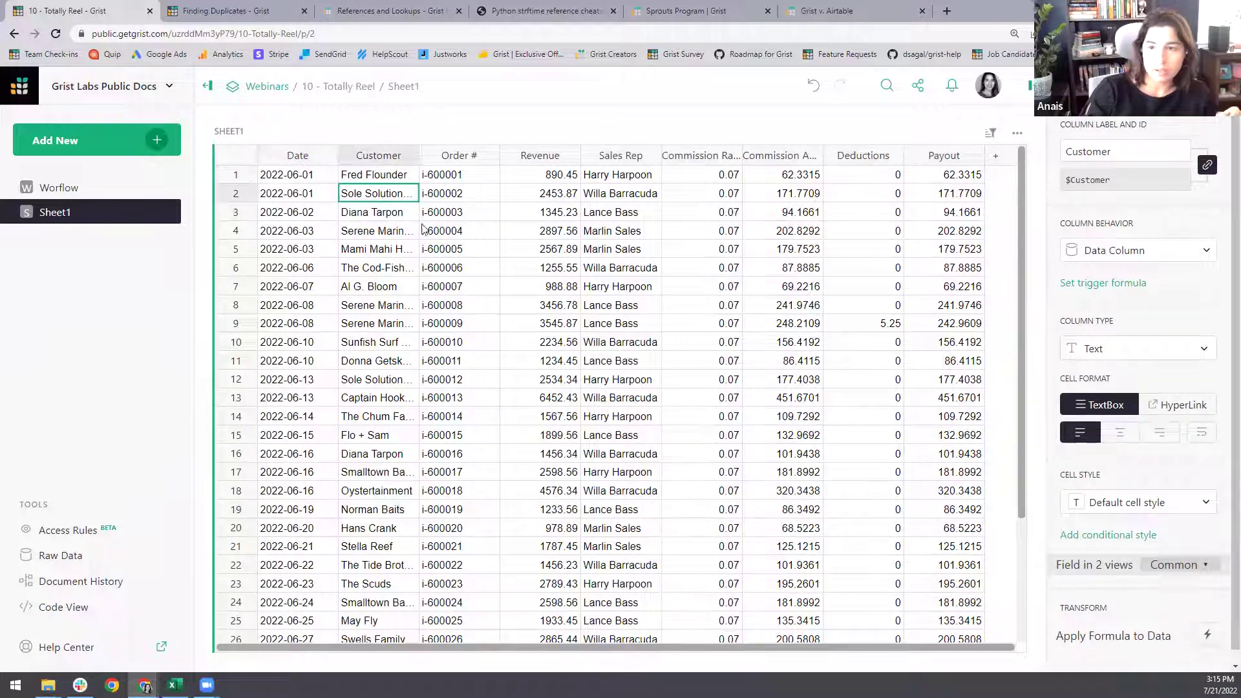
- Widen the Customer column and format Revenue as dollar amounts
drag(419, 159, 482, 177)
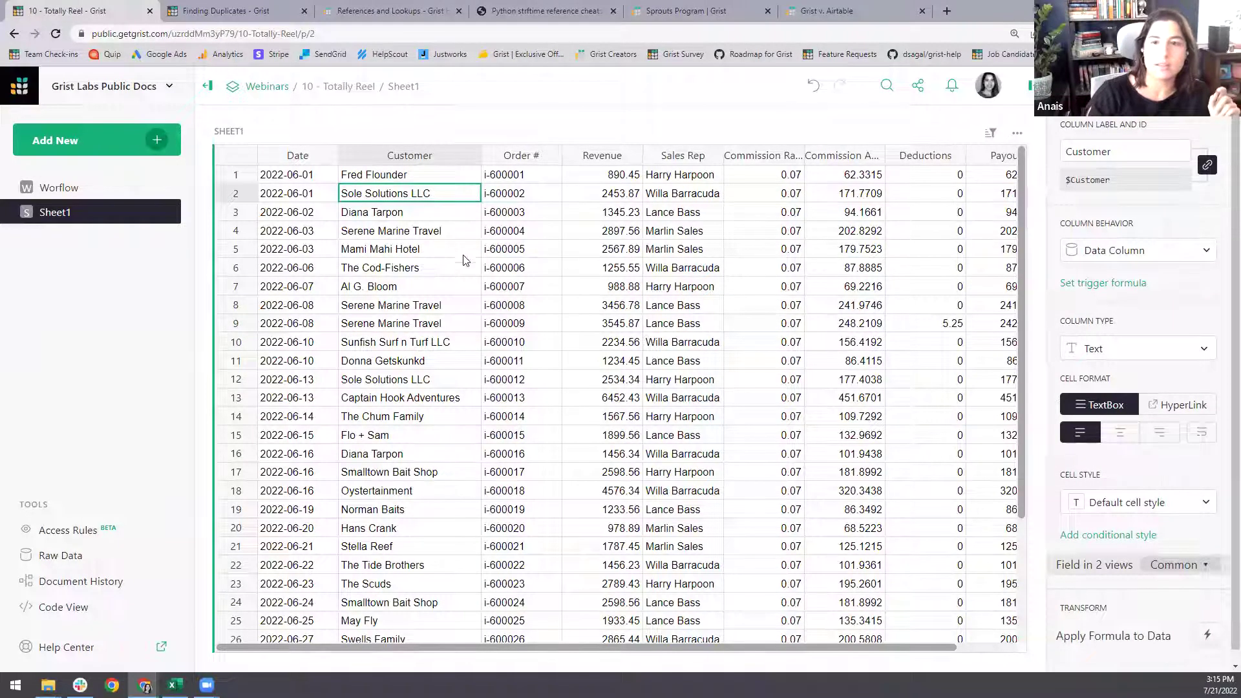
click(540, 268)
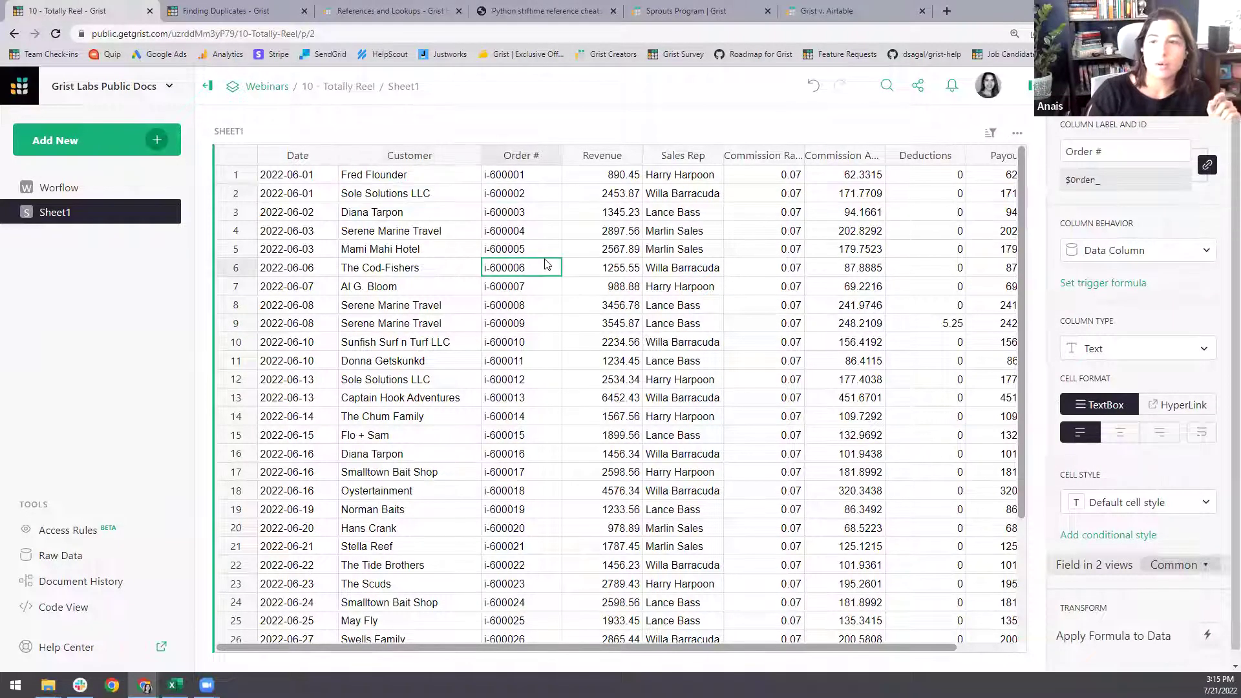
click(590, 255)
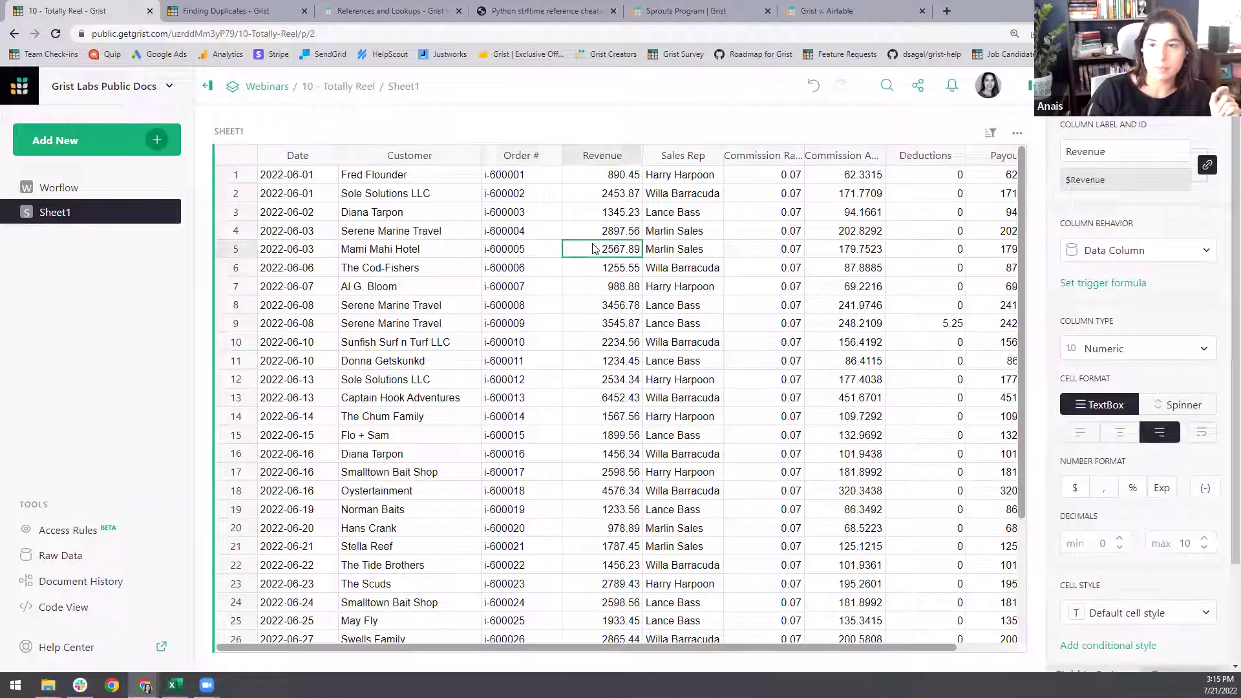
click(1075, 489)
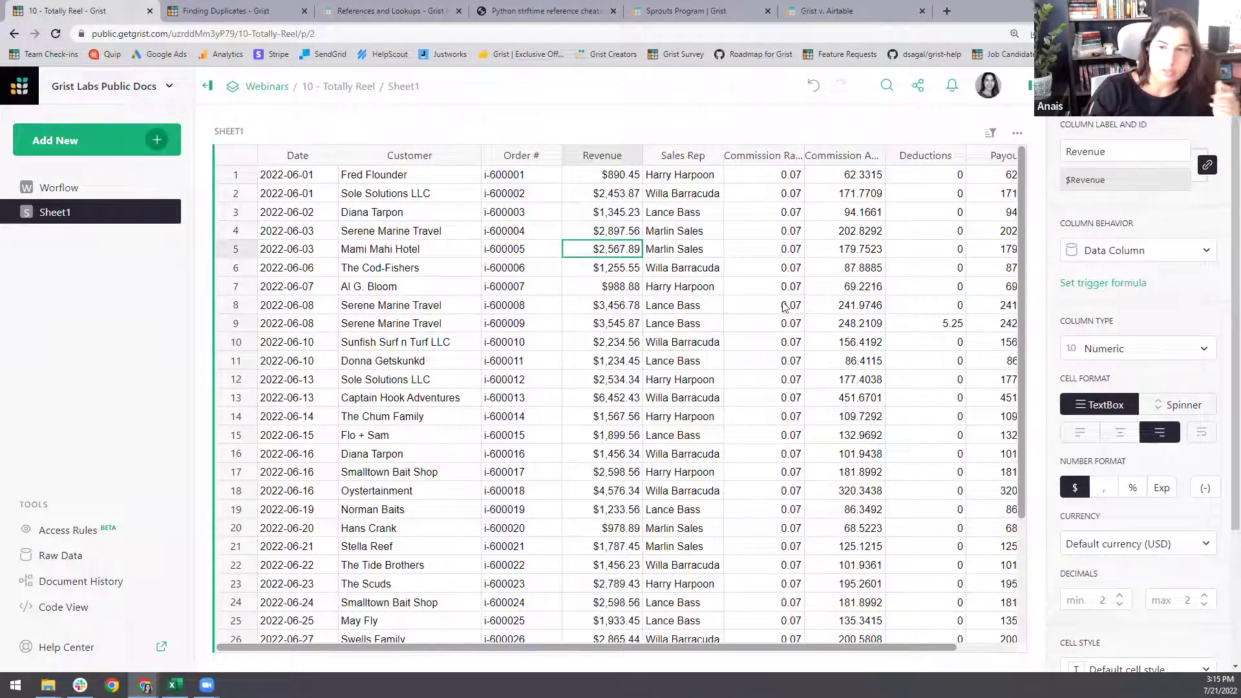
- Widen the Sales Rep column and show Commission Rate as percentages
click(682, 235)
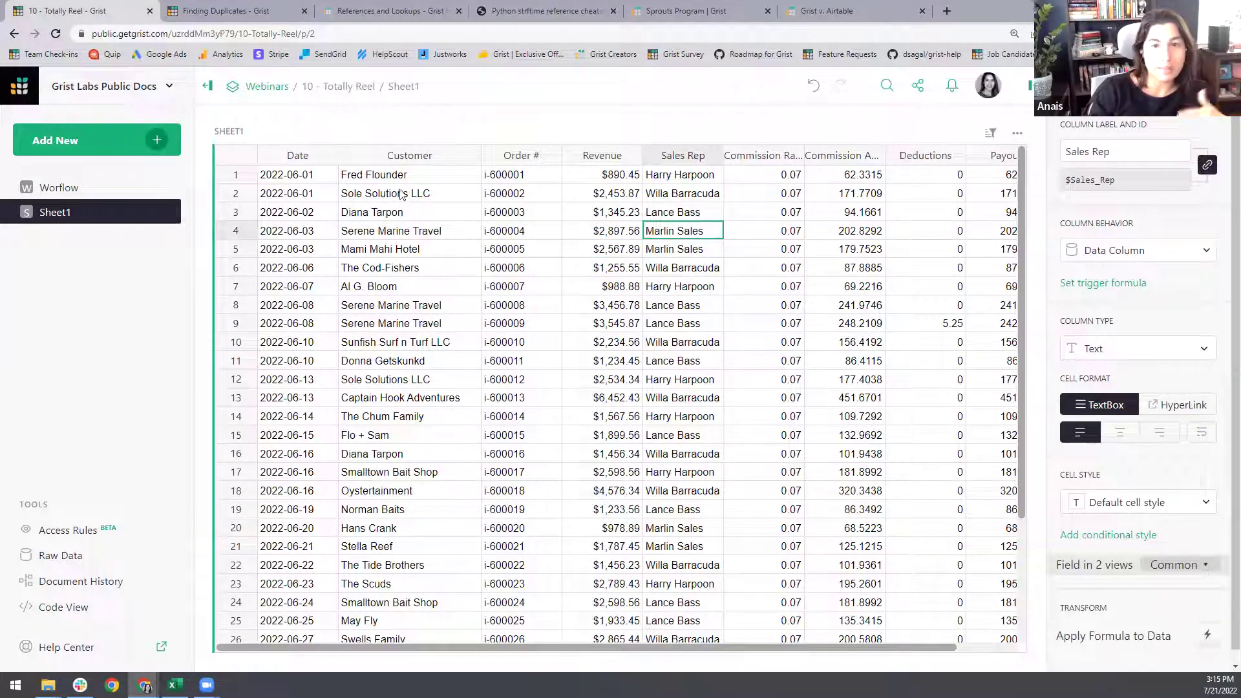
drag(723, 158, 762, 161)
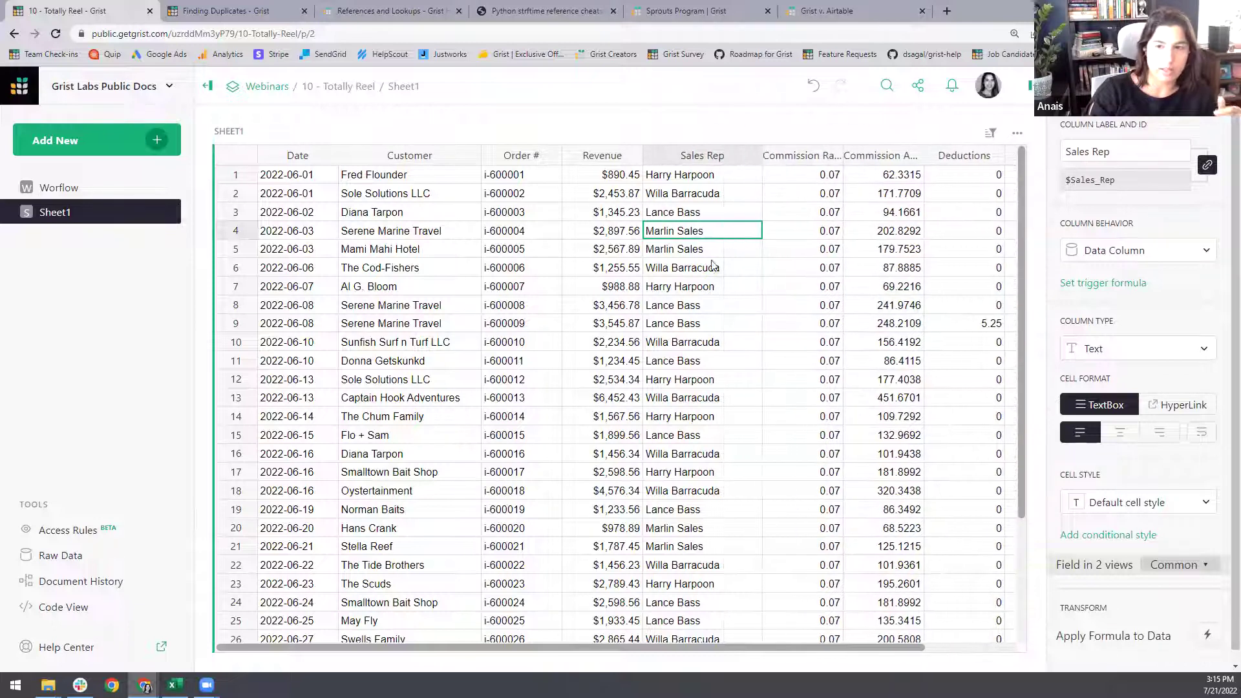
click(796, 256)
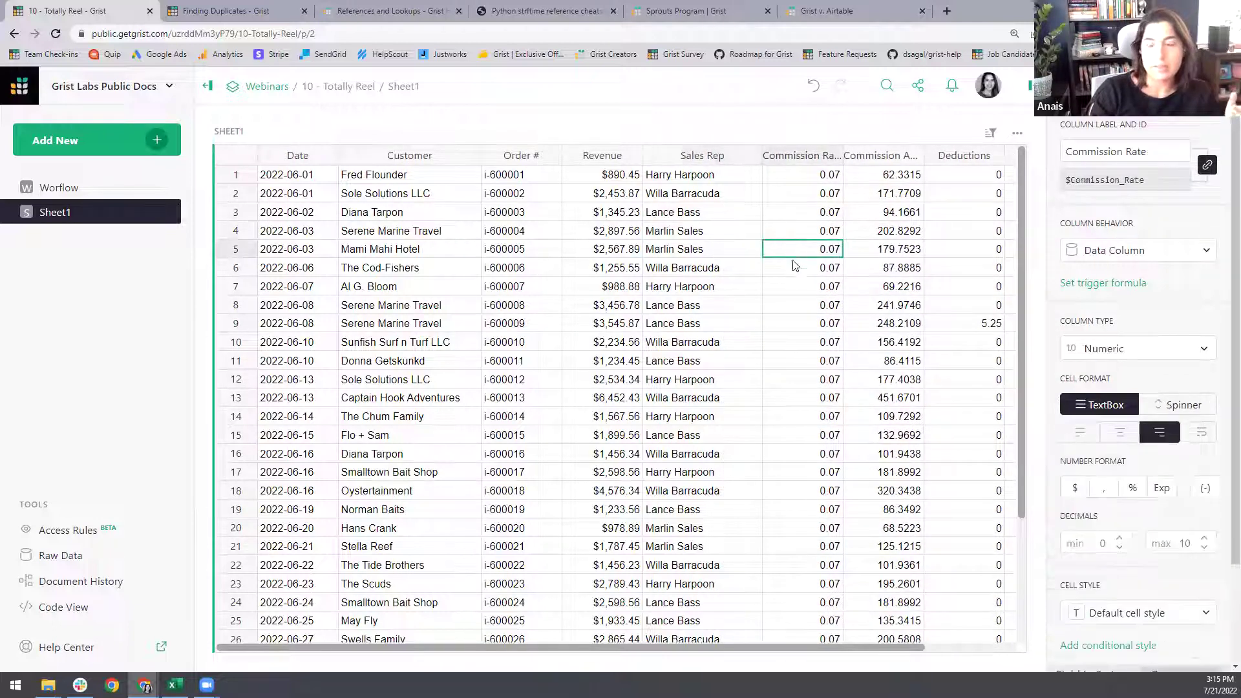
click(1134, 490)
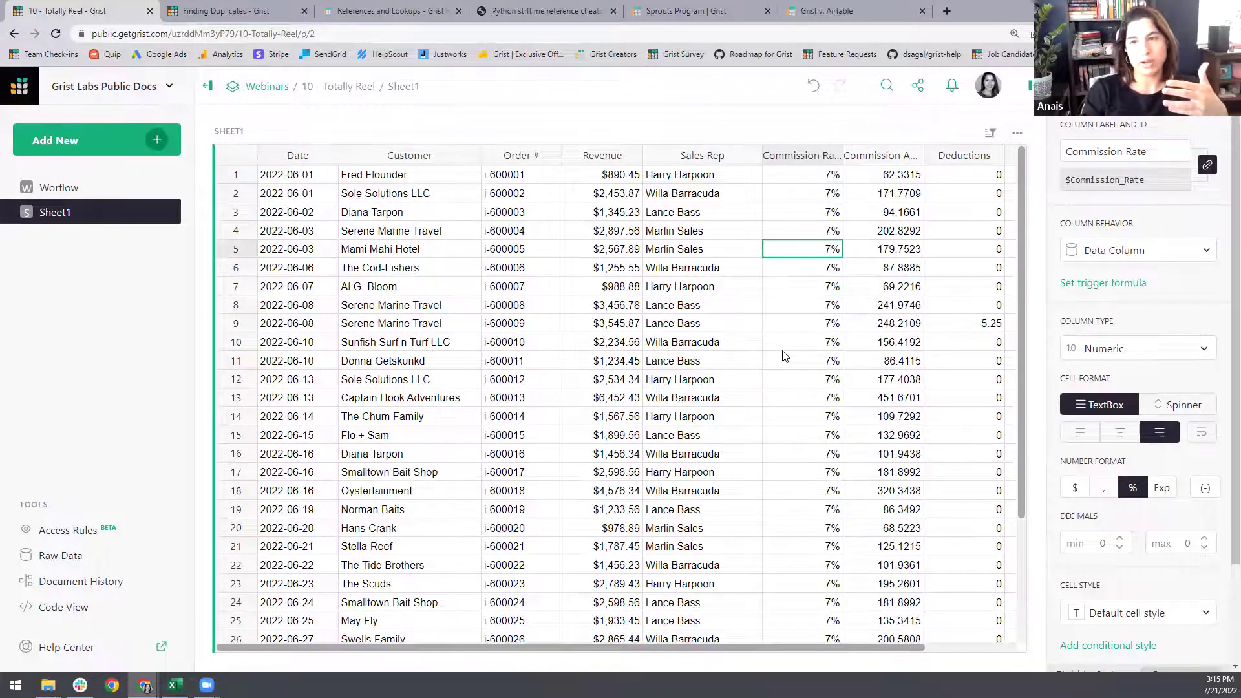
- Clear Commission Rate and convert it to a formula column with the formula .07
click(1138, 257)
click(1138, 279)
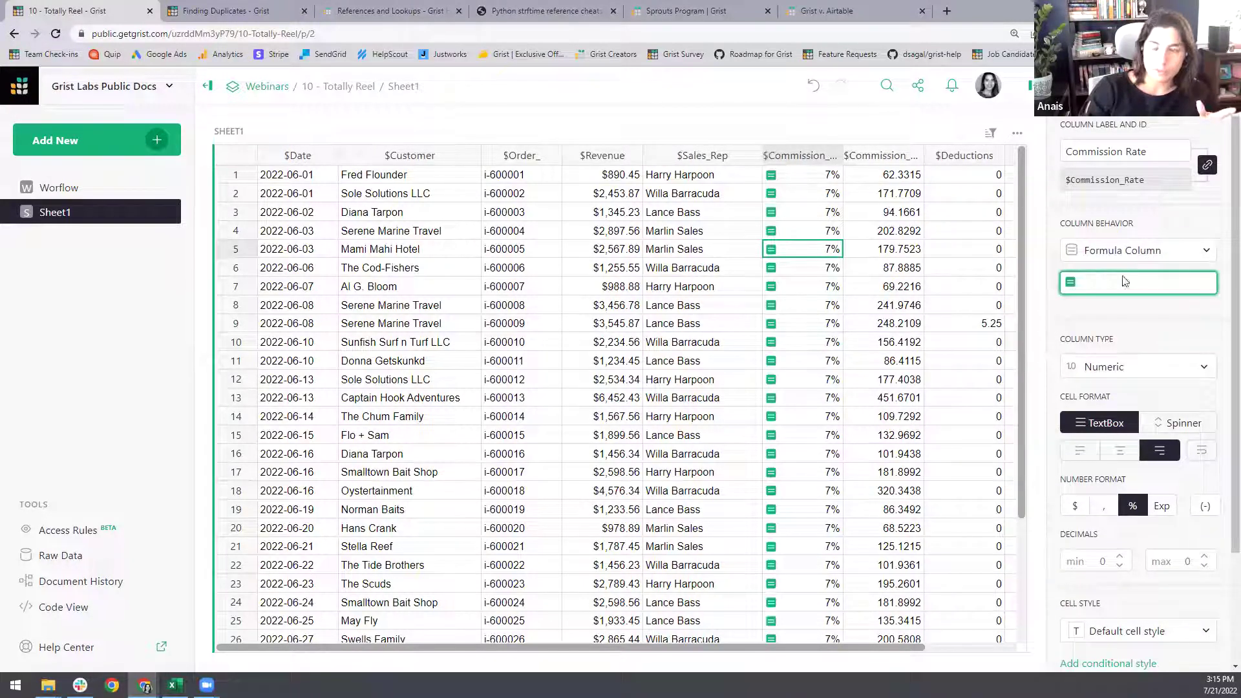
text(")
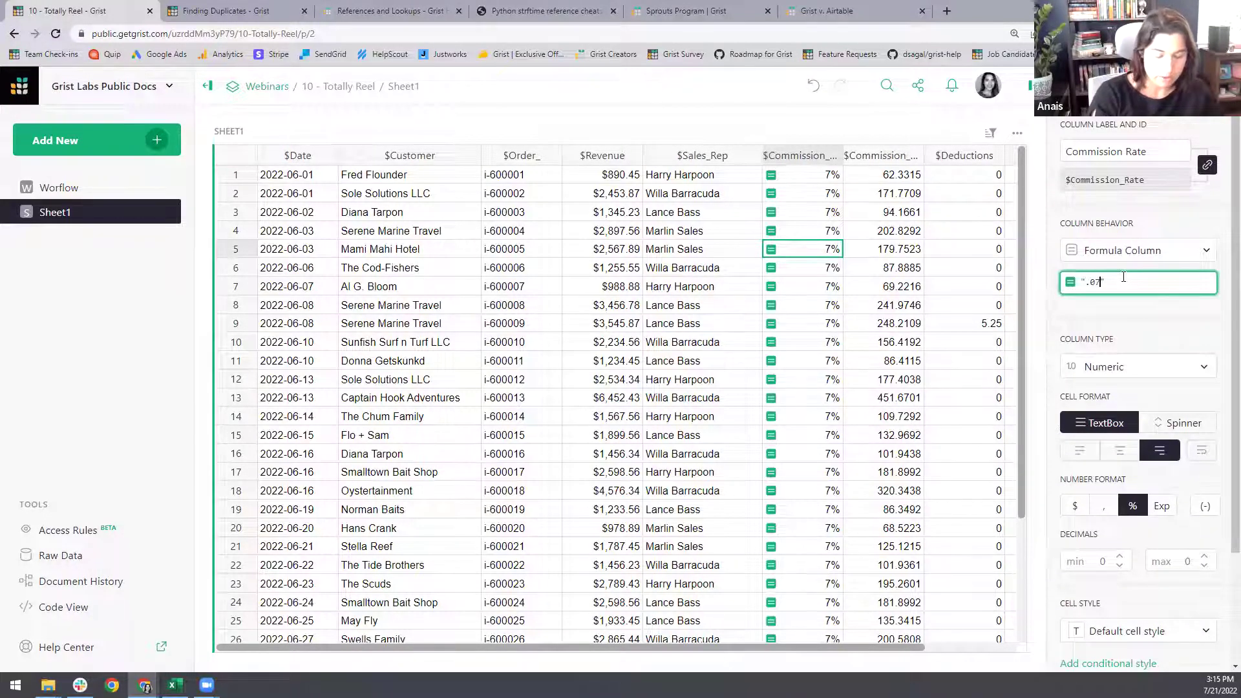
text(.07)
key(Return)
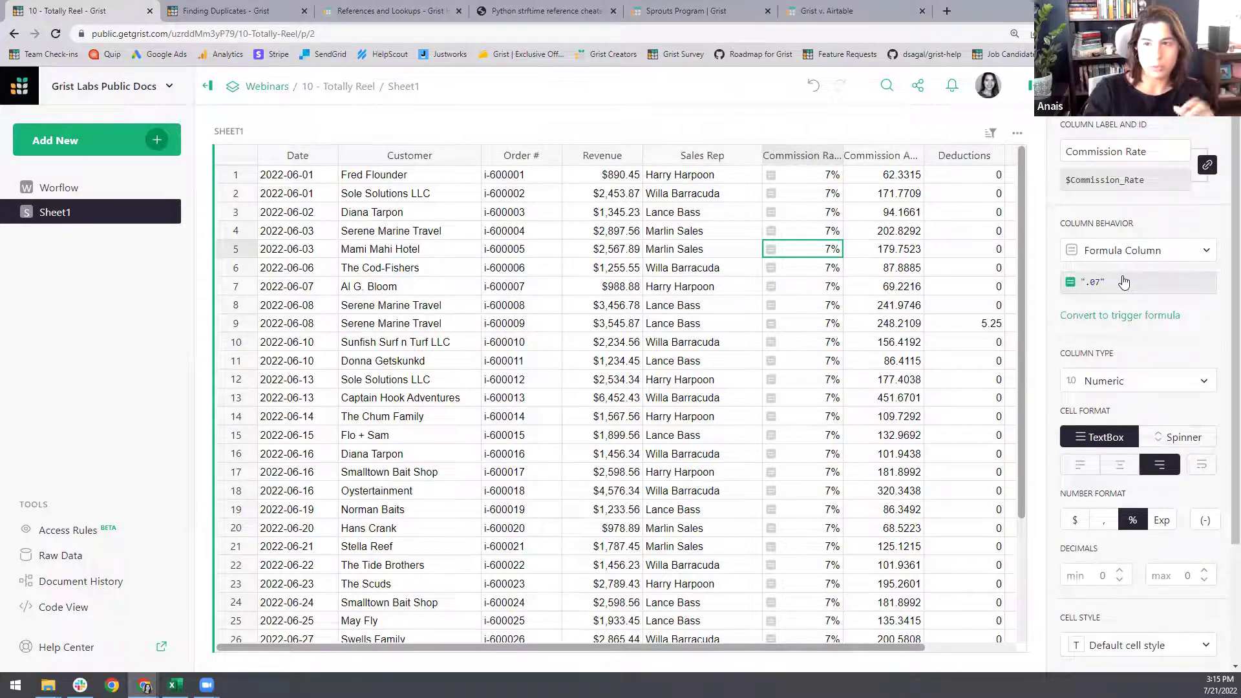
scroll(818, 354, down, 3)
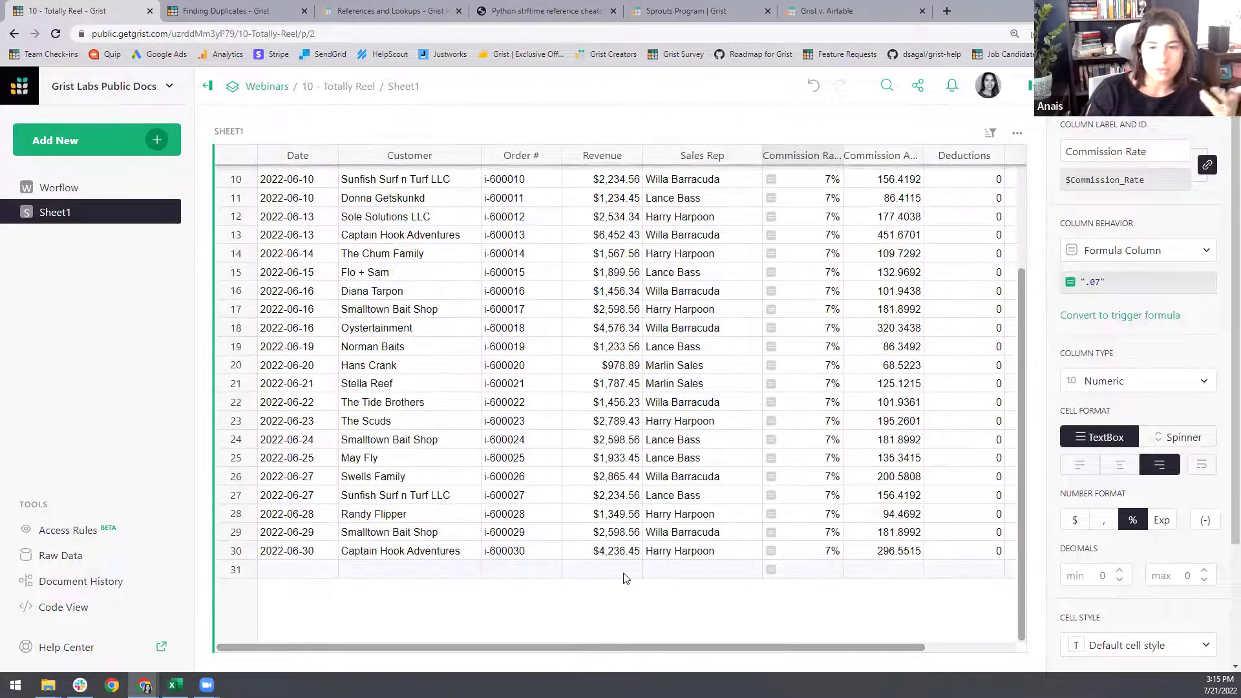
- Add a new row 31 dated 2022-07-26 and check its default 7% commission rate
double_click(308, 569)
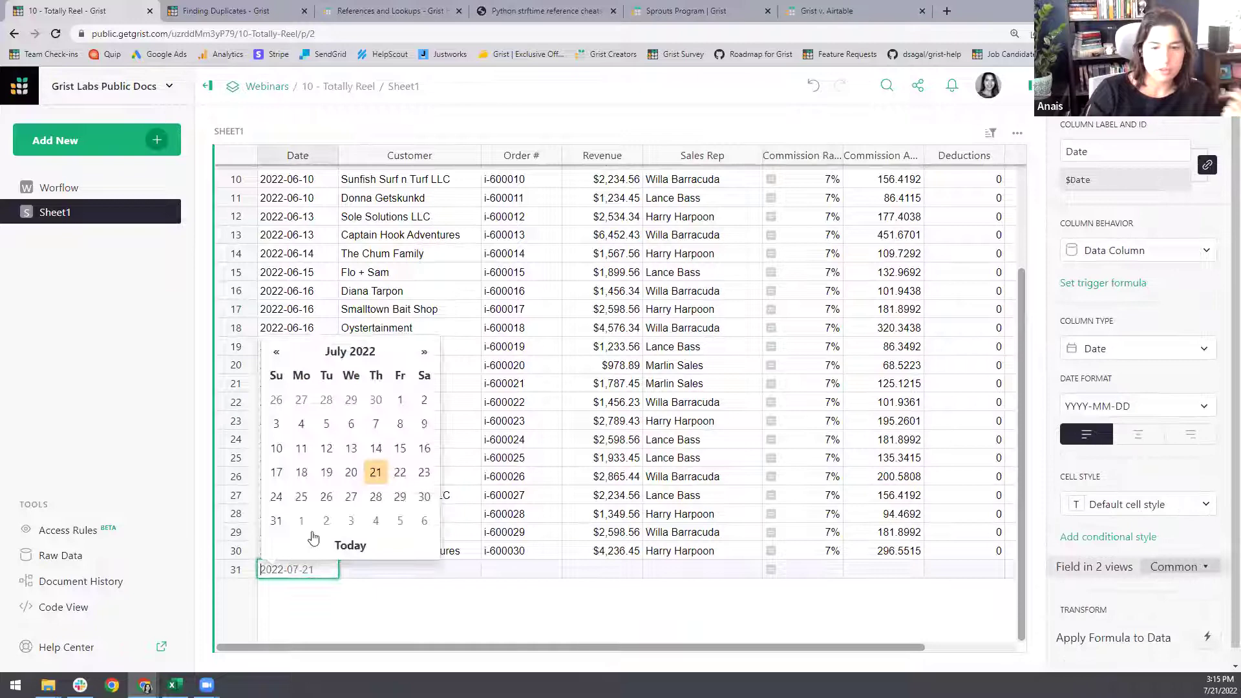
click(327, 494)
click(800, 571)
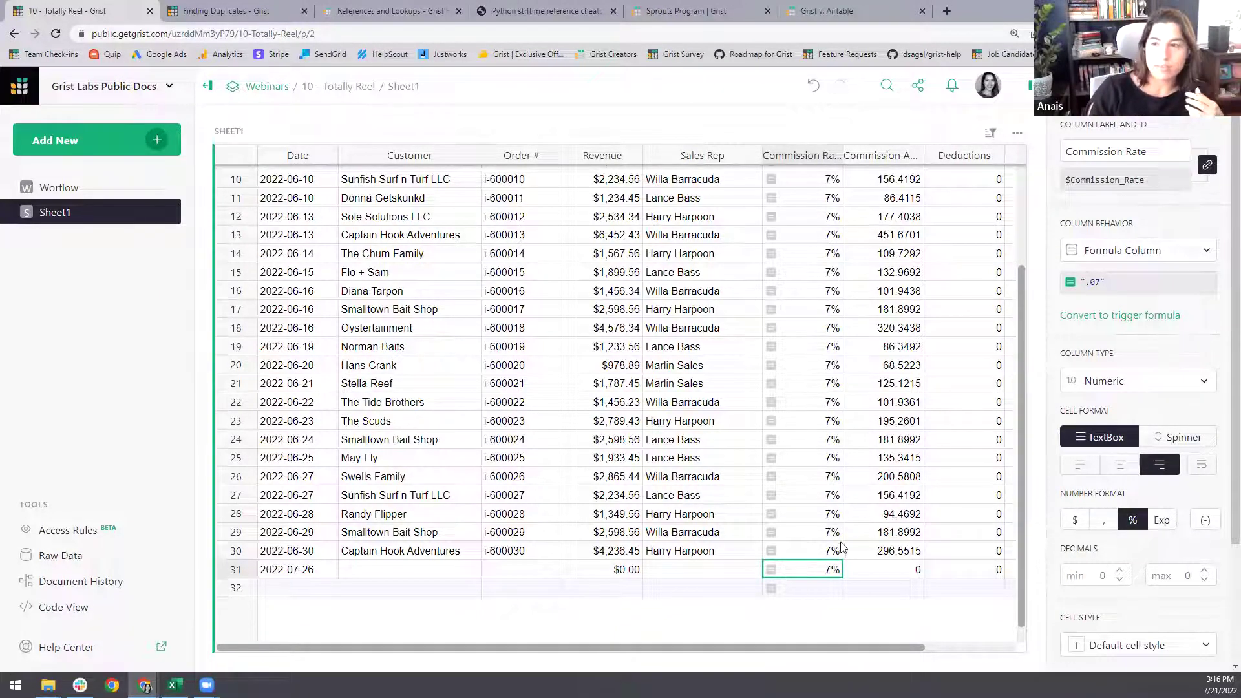
- Change the Commission Rate formula to .08, restore it to .07, and convert it to a trigger formula
click(1099, 283)
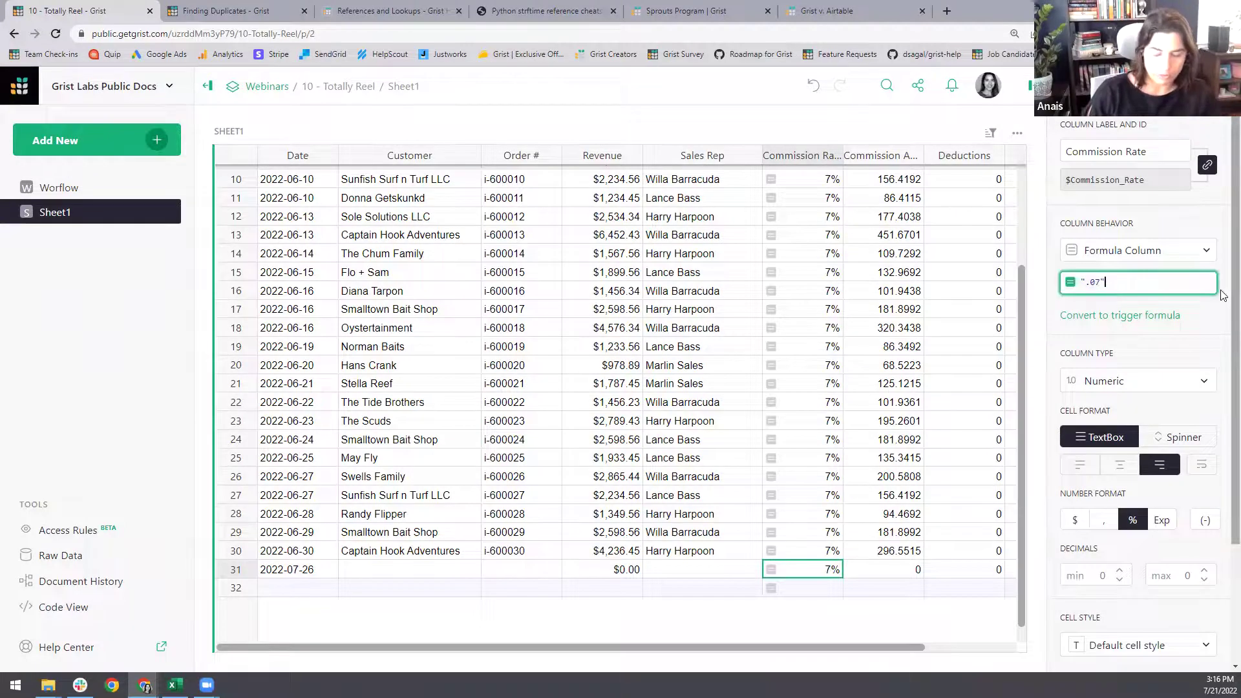
key(BackSpace)
key(BackSpace)
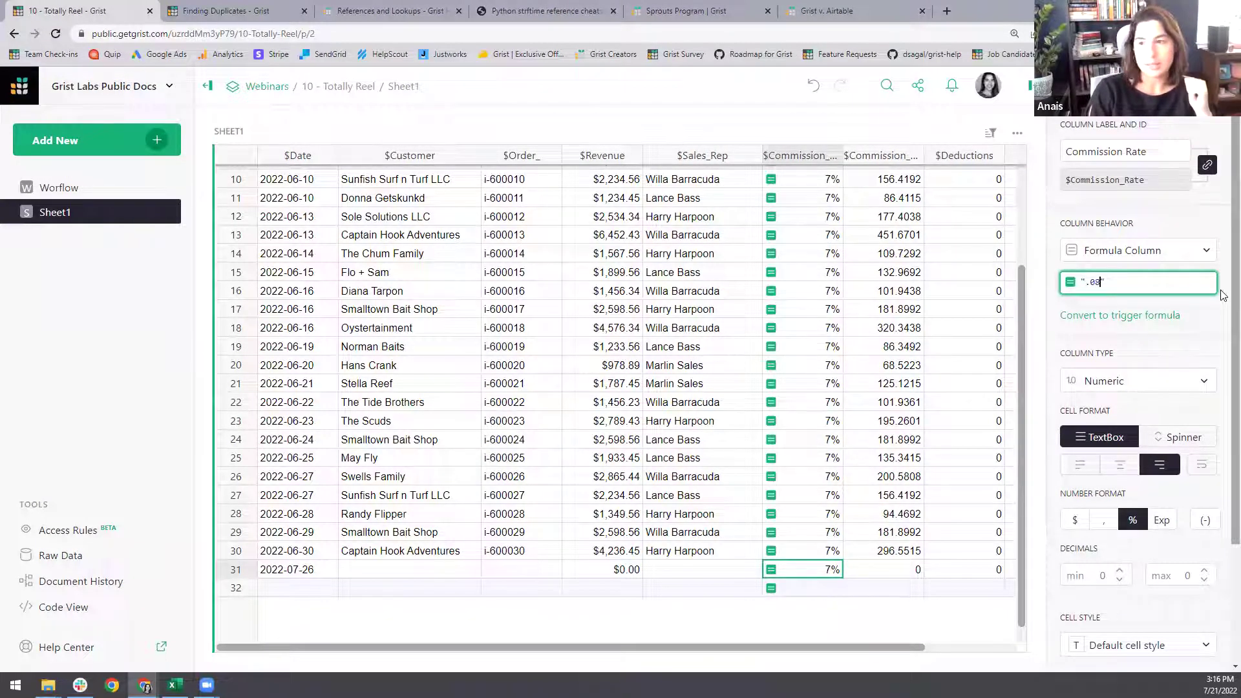
key(Return)
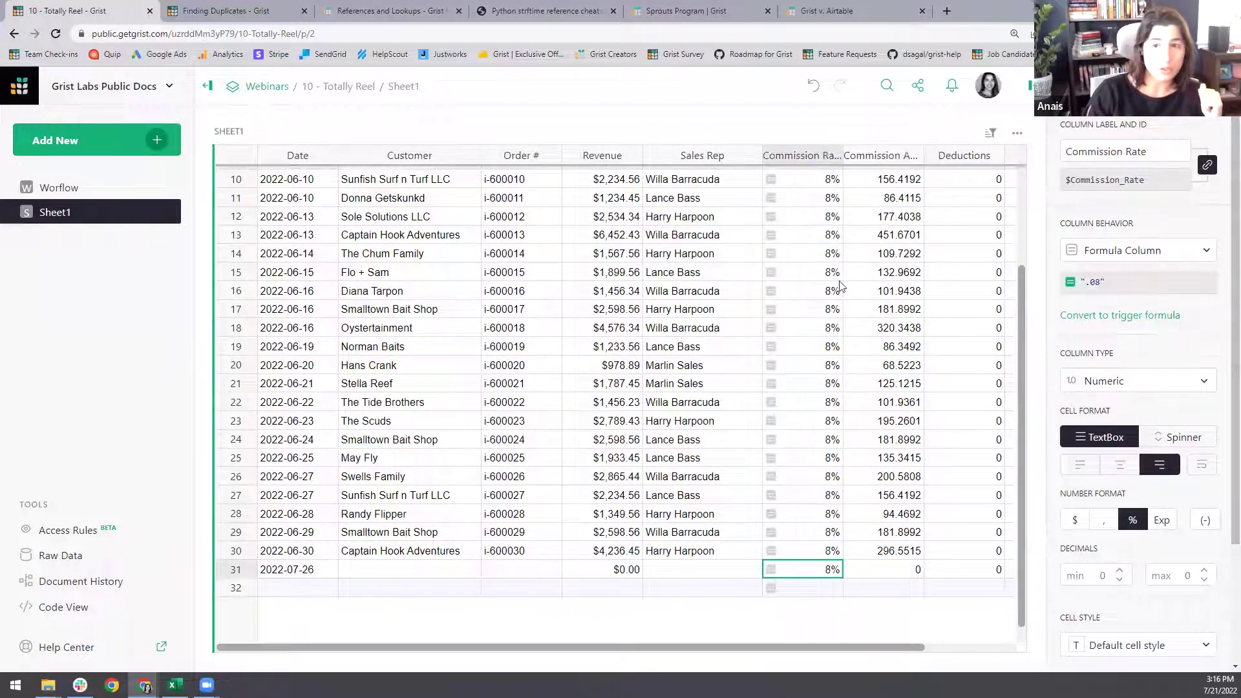
click(1140, 287)
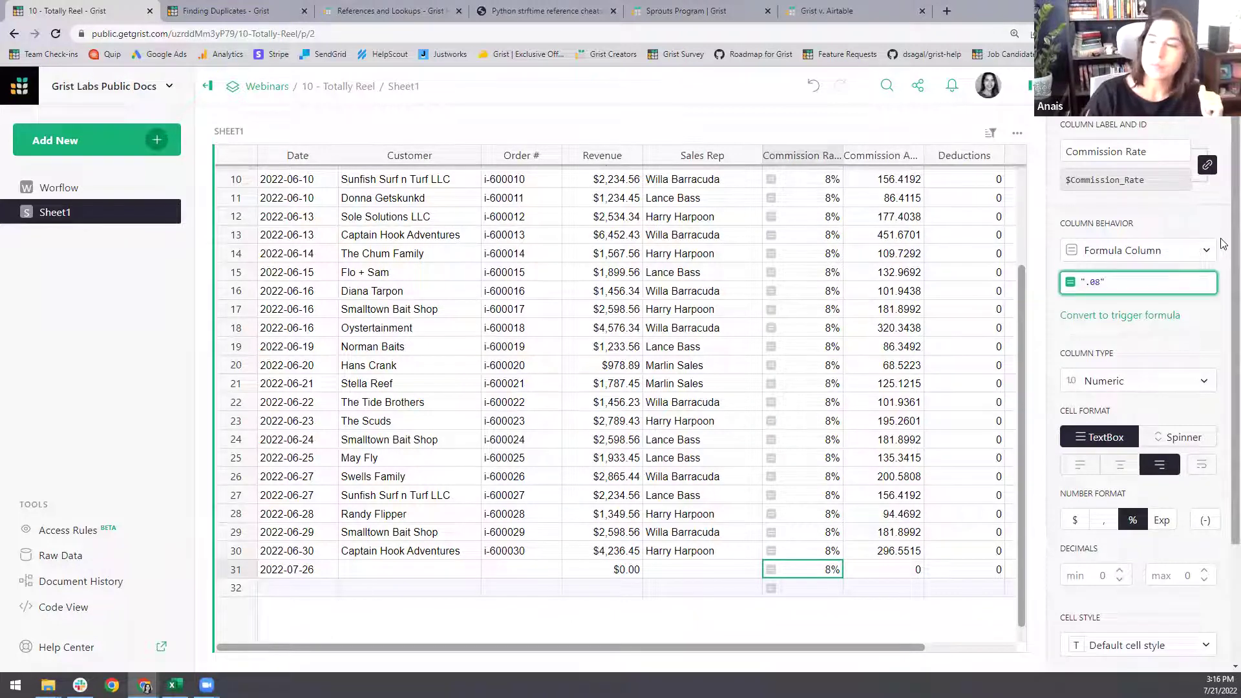
key(BackSpace)
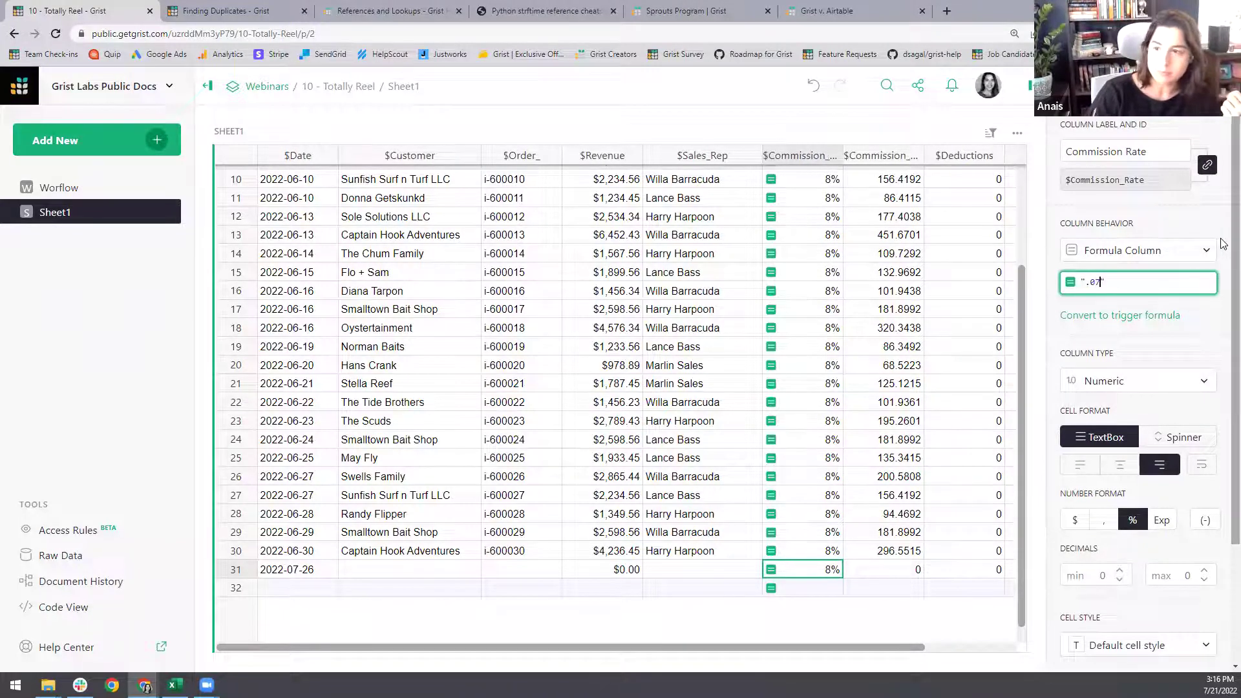
text(7)
key(Return)
click(1160, 315)
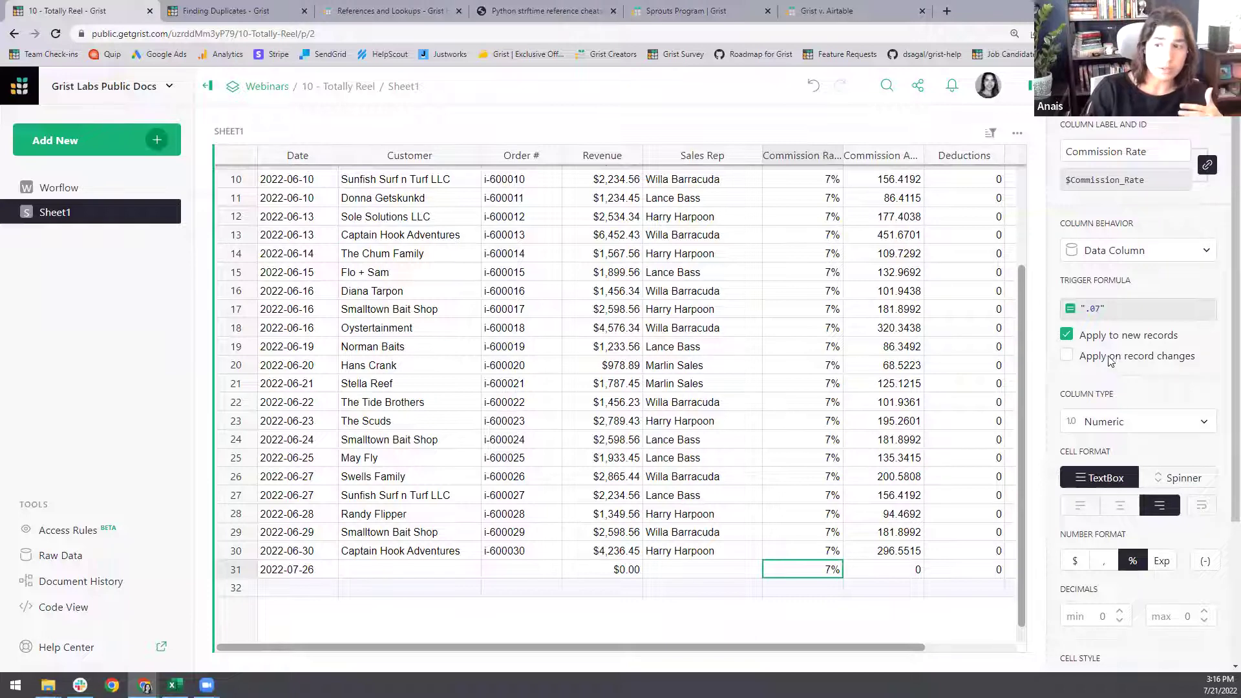
- Turn the trigger formula's Apply on record changes option on and back off
click(1073, 357)
click(1122, 392)
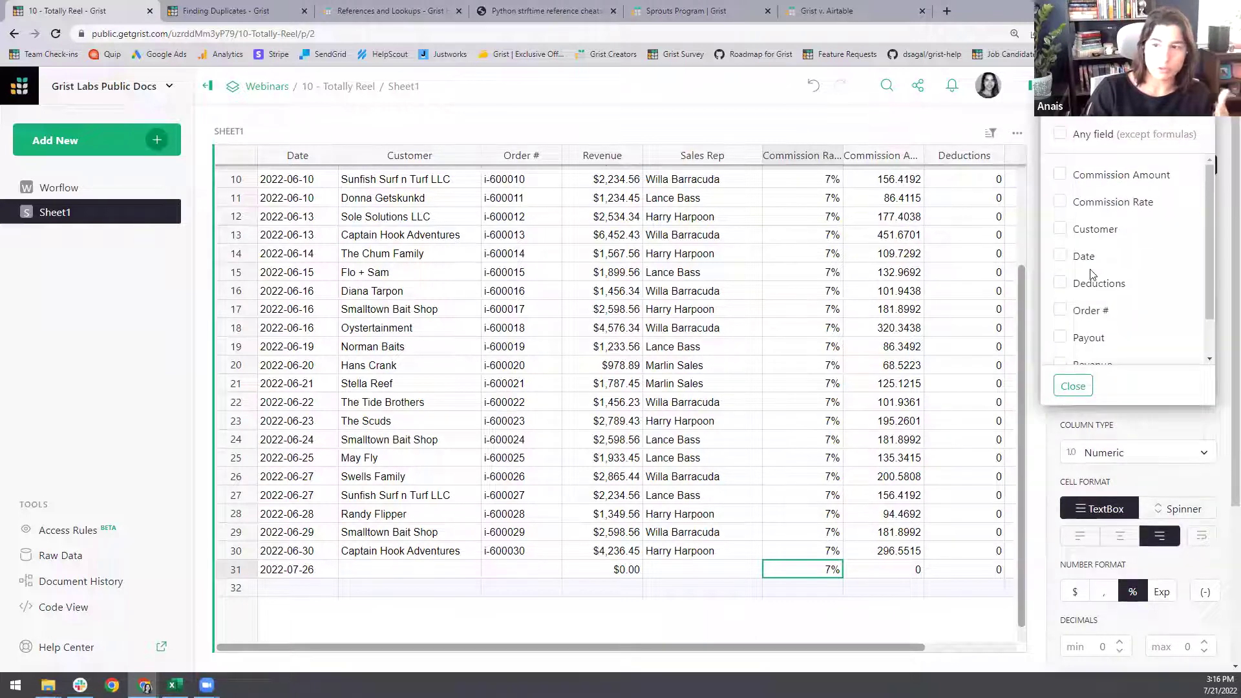
click(1073, 387)
click(1067, 355)
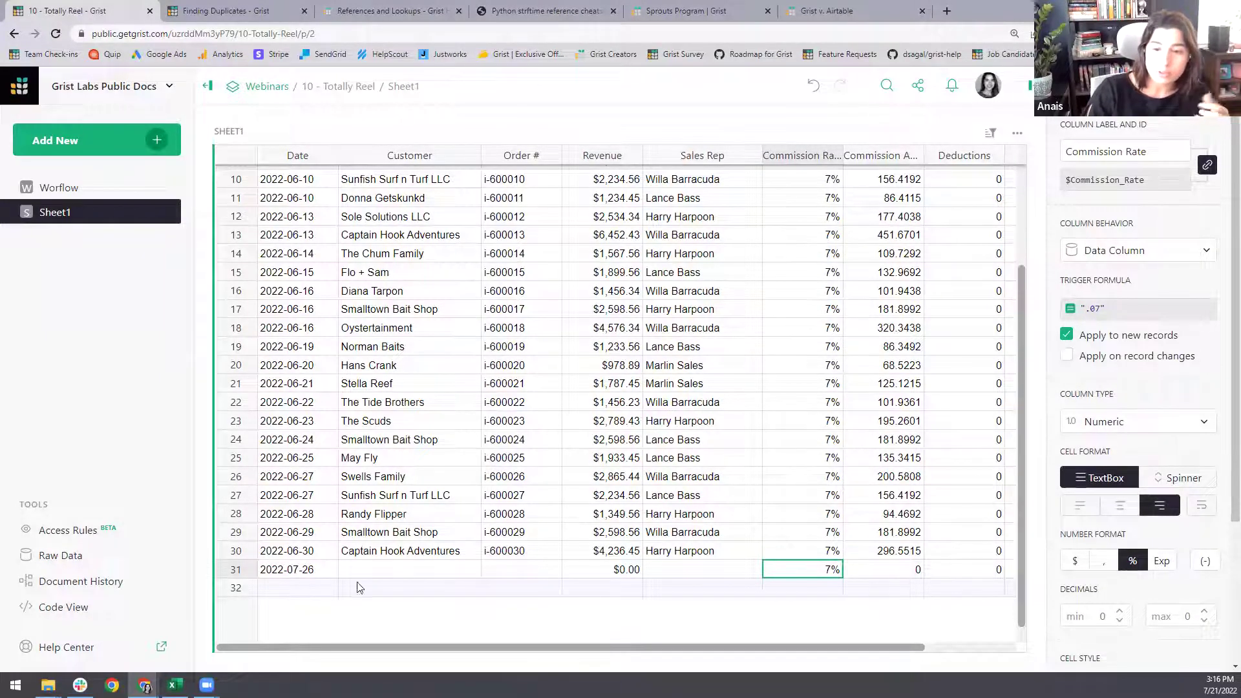
- Add test row 32 dated 2022-07-26 and change its commission rate to 8%
click(303, 589)
text(2022-07-26)
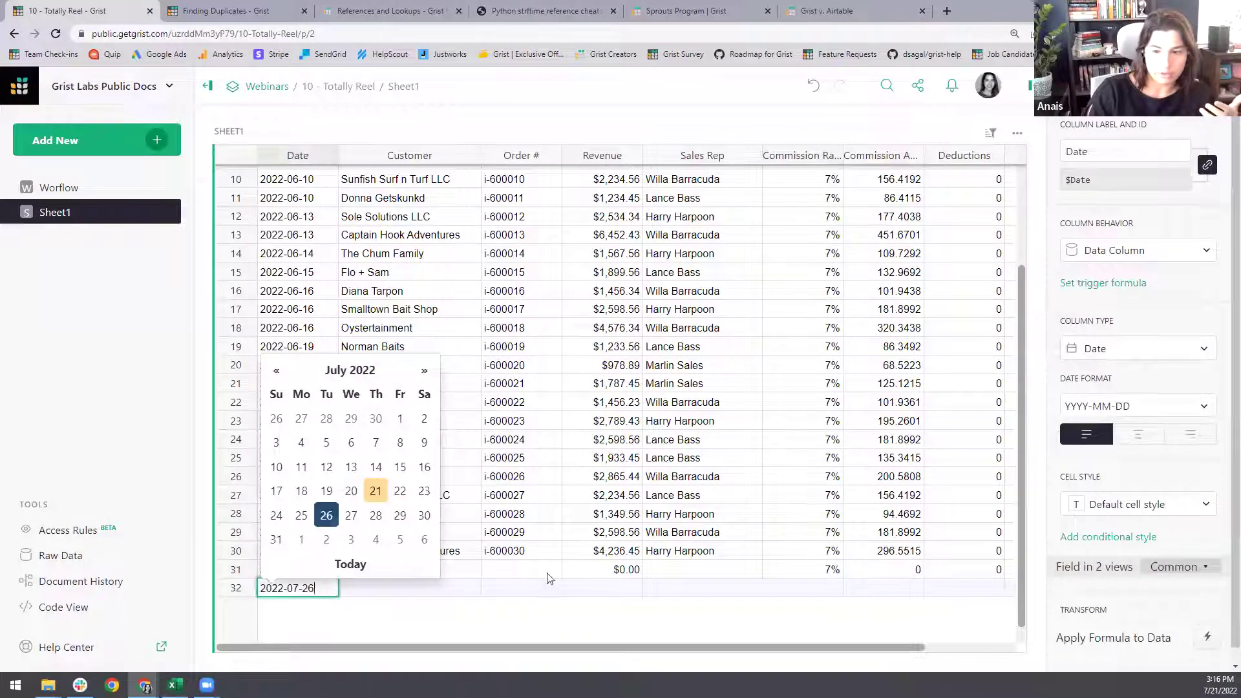
key(Return)
click(802, 588)
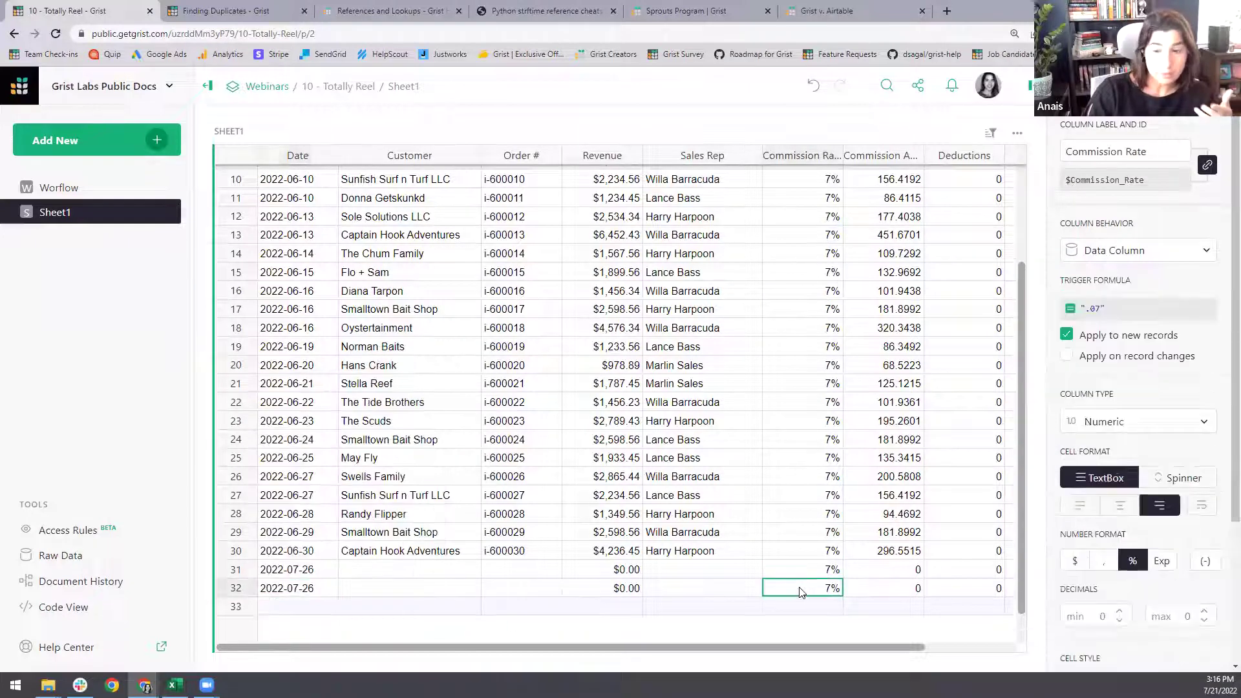
key(Return)
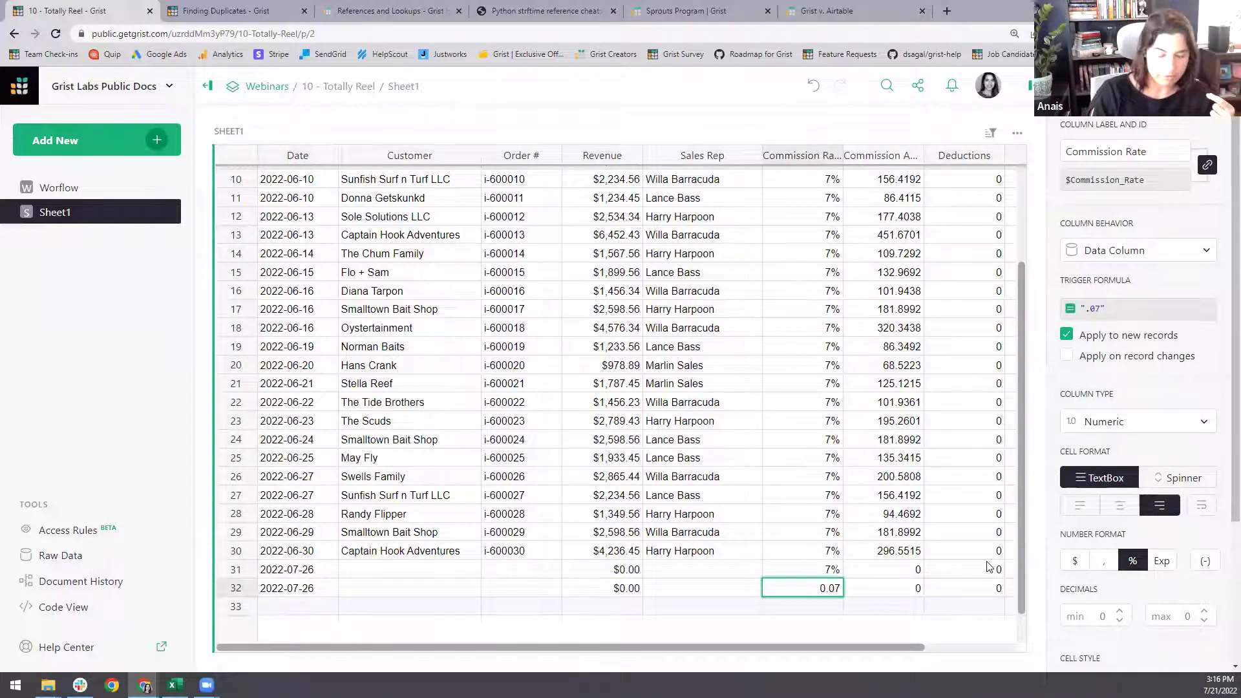
key(BackSpace)
key(Return)
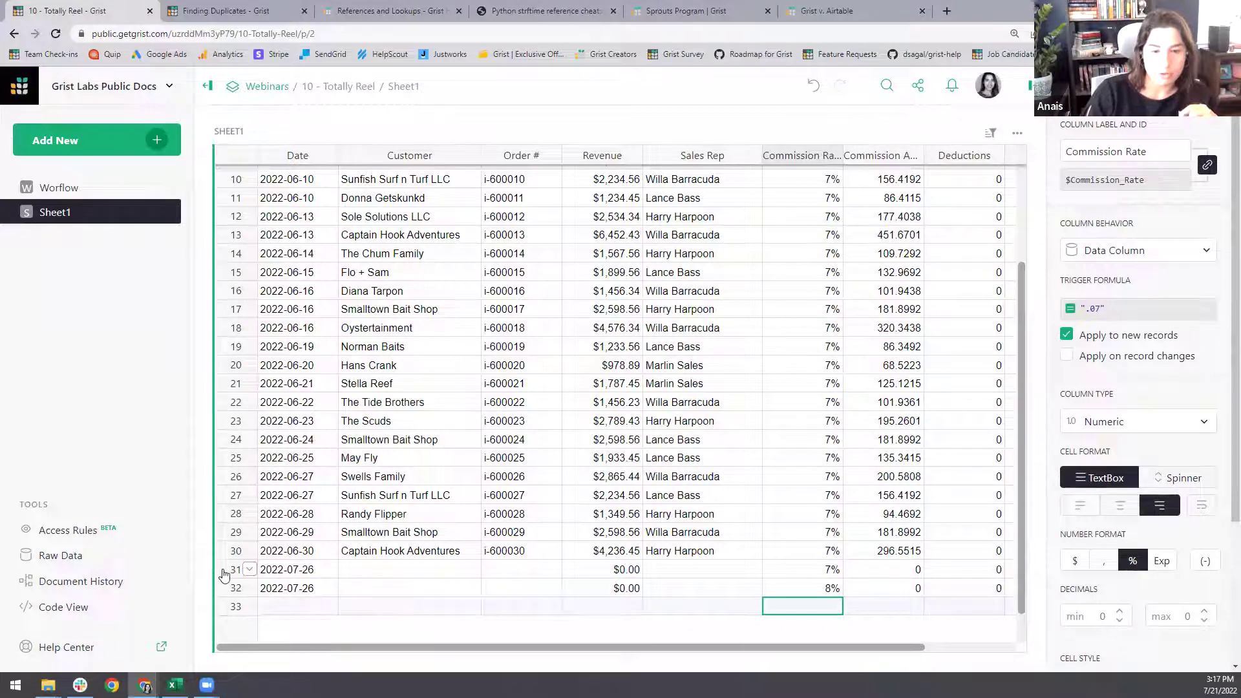
- Delete test rows 31 and 32
drag(221, 570, 222, 593)
click(249, 588)
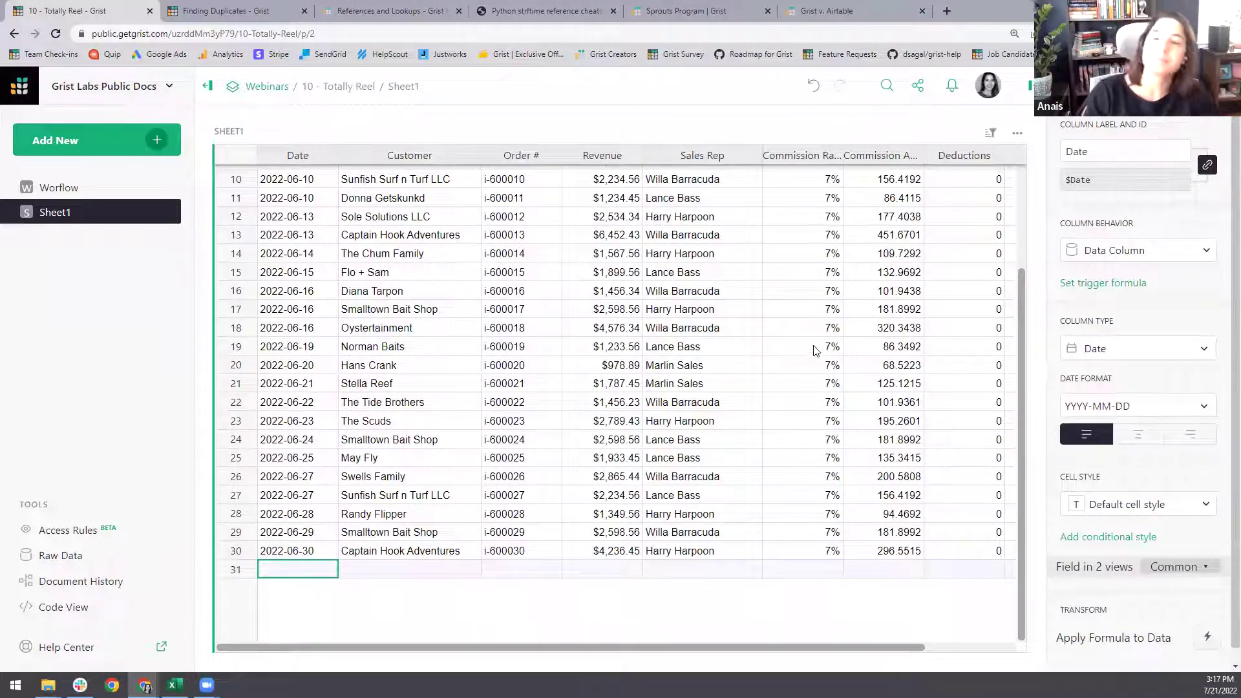
click(790, 291)
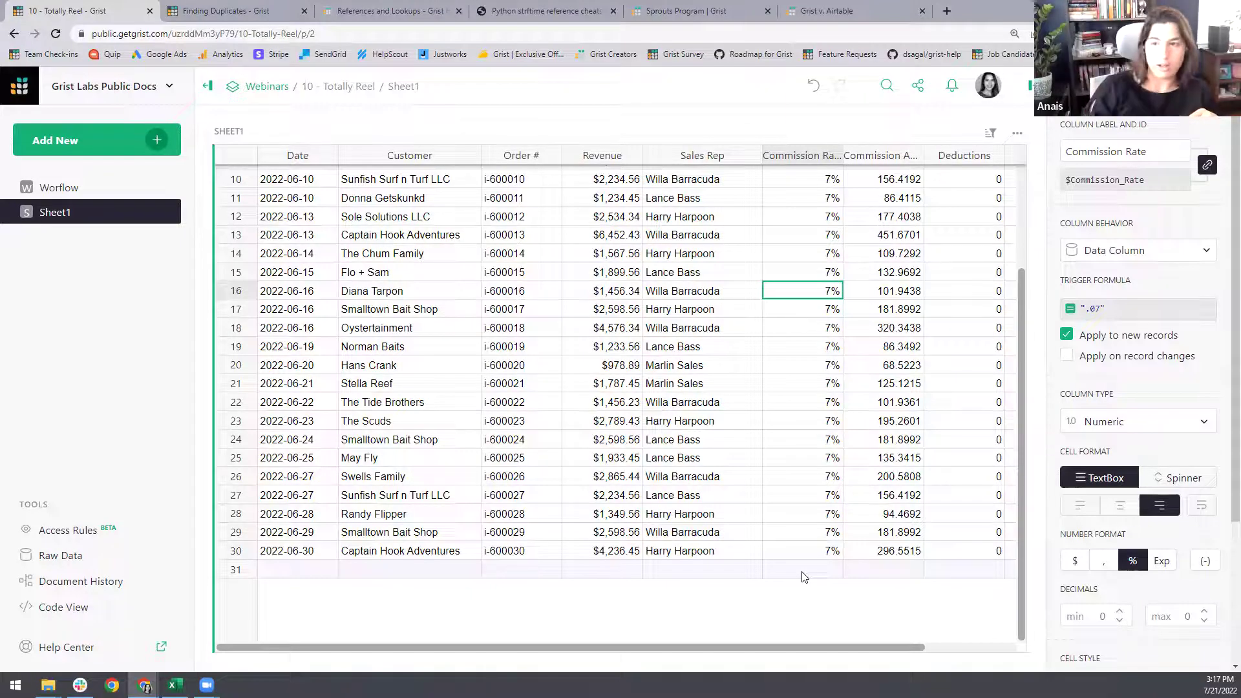
scroll(841, 278, up, 3)
- Make Commission Amount the formula $Revenue*$Commission_Rate, formatted as dollar currency
click(877, 231)
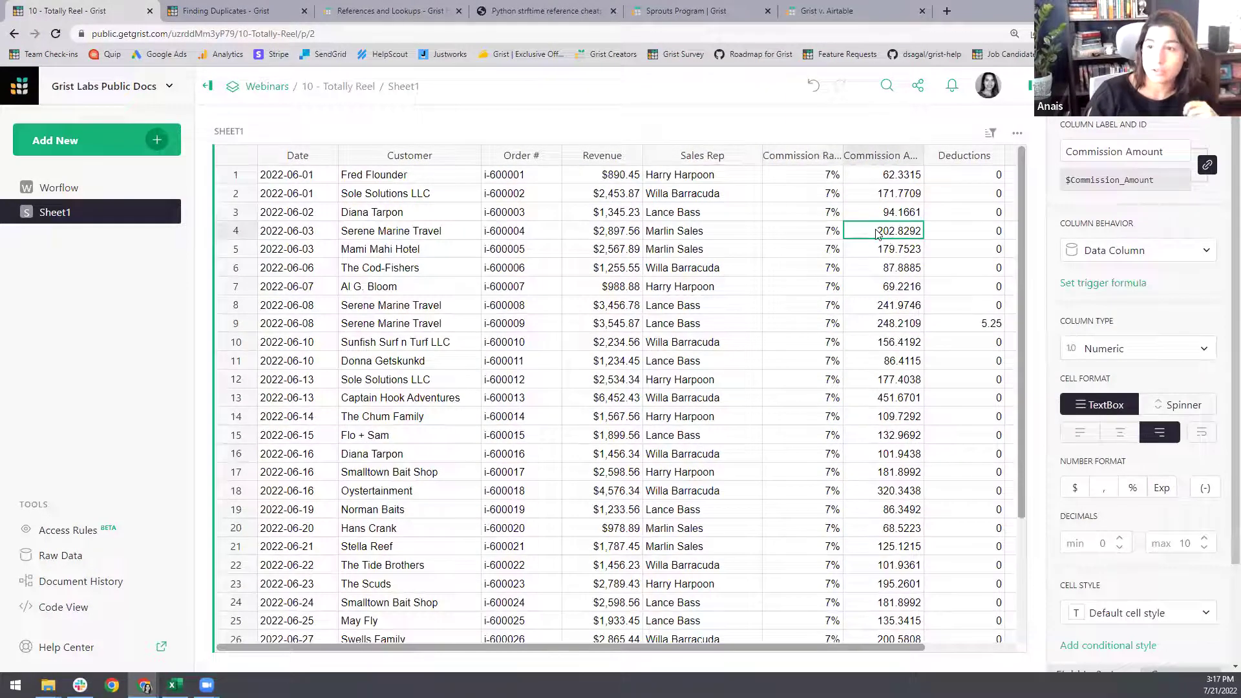
click(1082, 255)
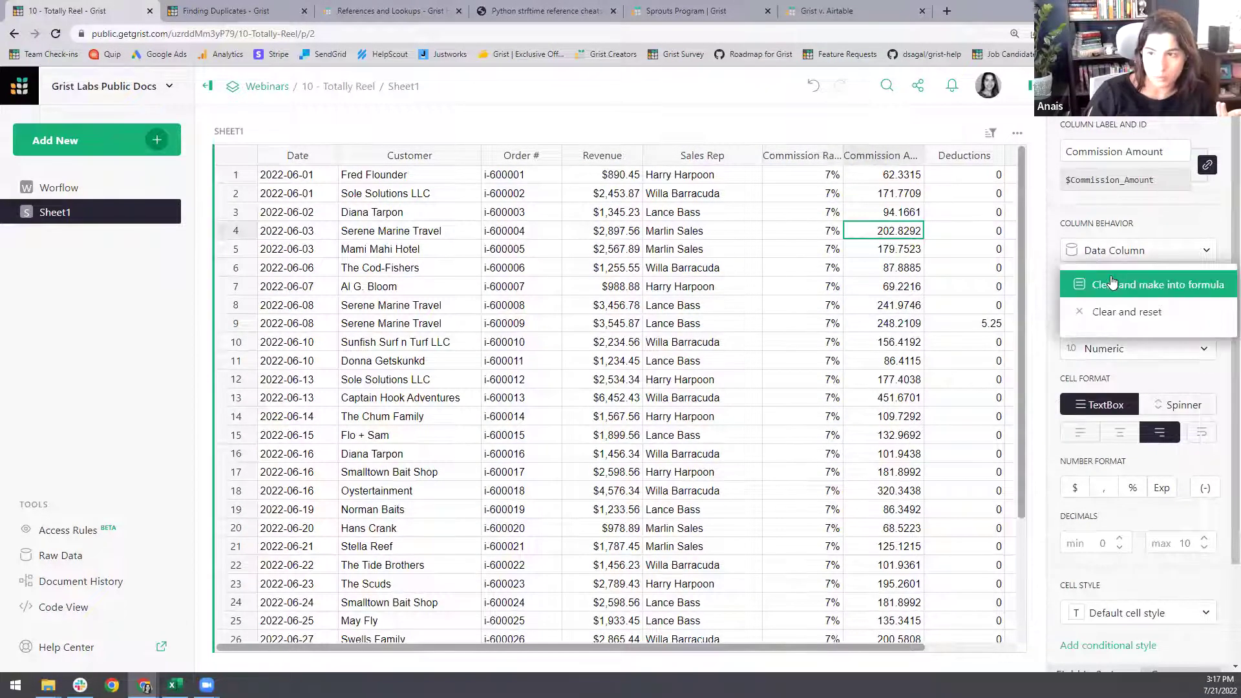
click(1112, 283)
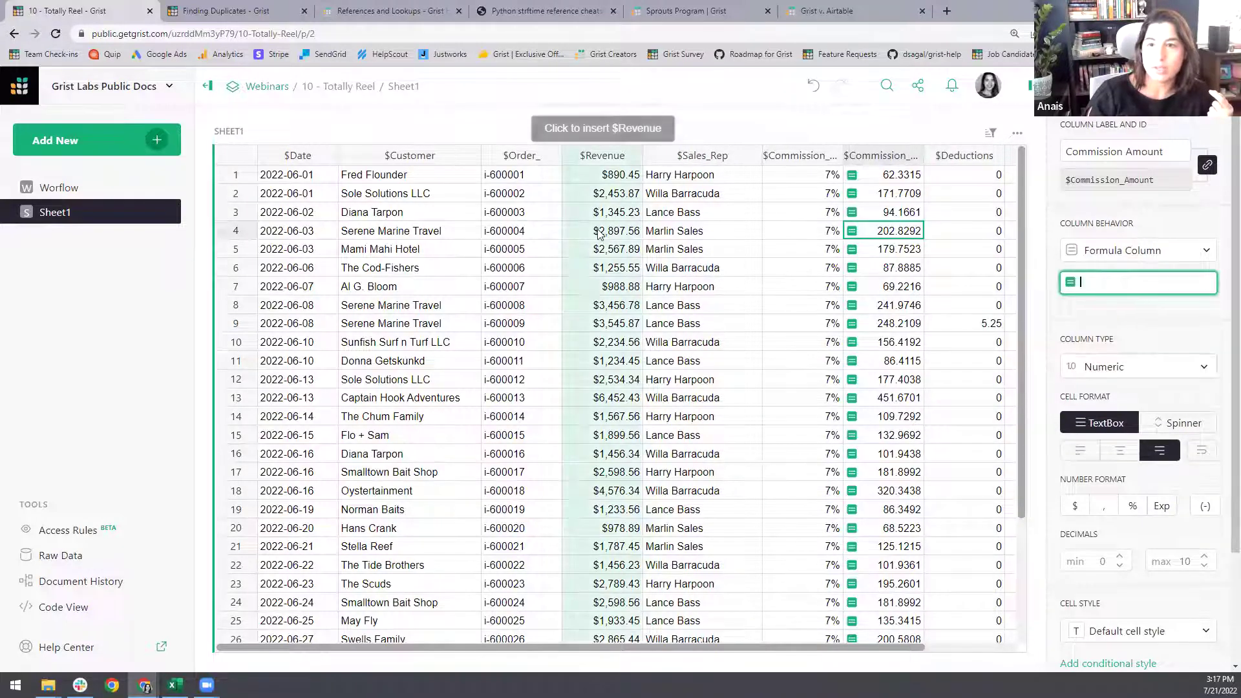
click(598, 234)
text(*)
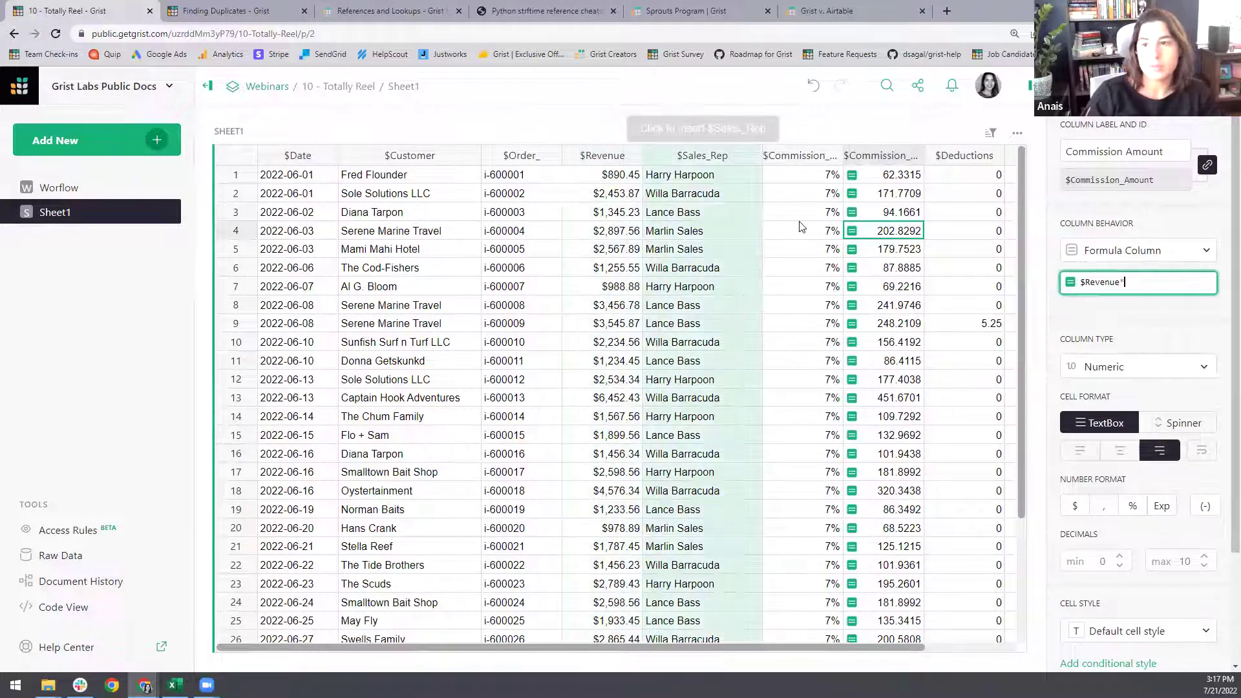
click(811, 233)
key(Return)
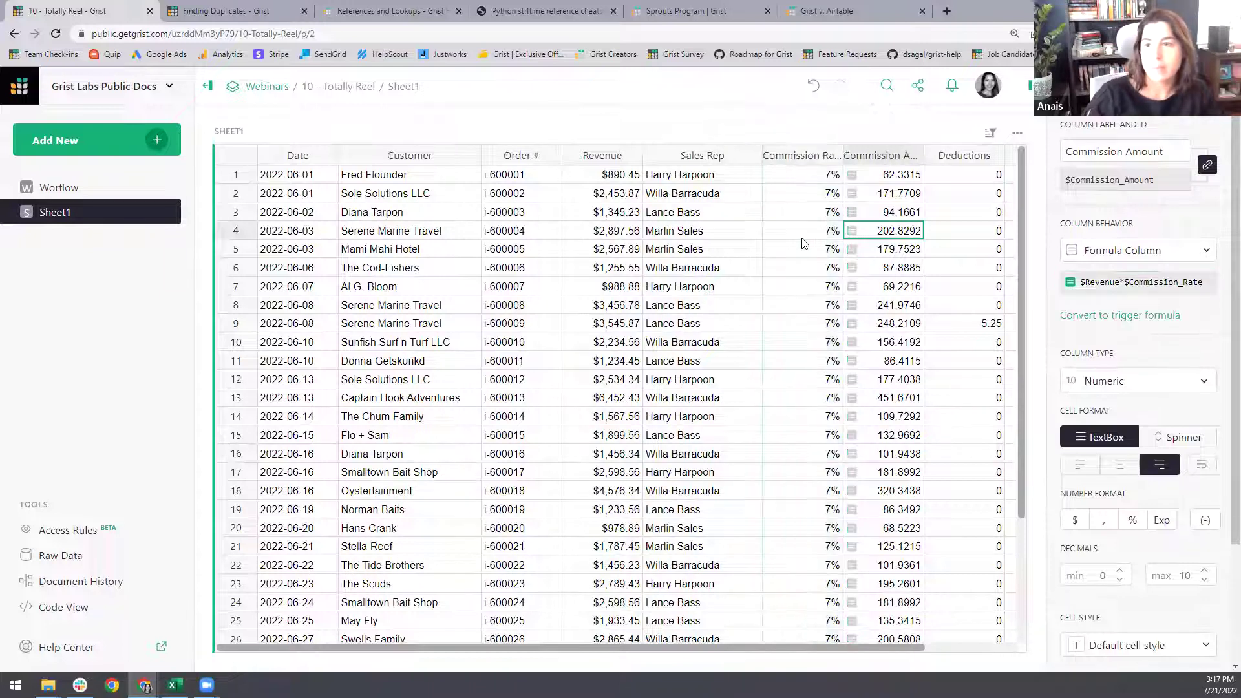
click(1070, 521)
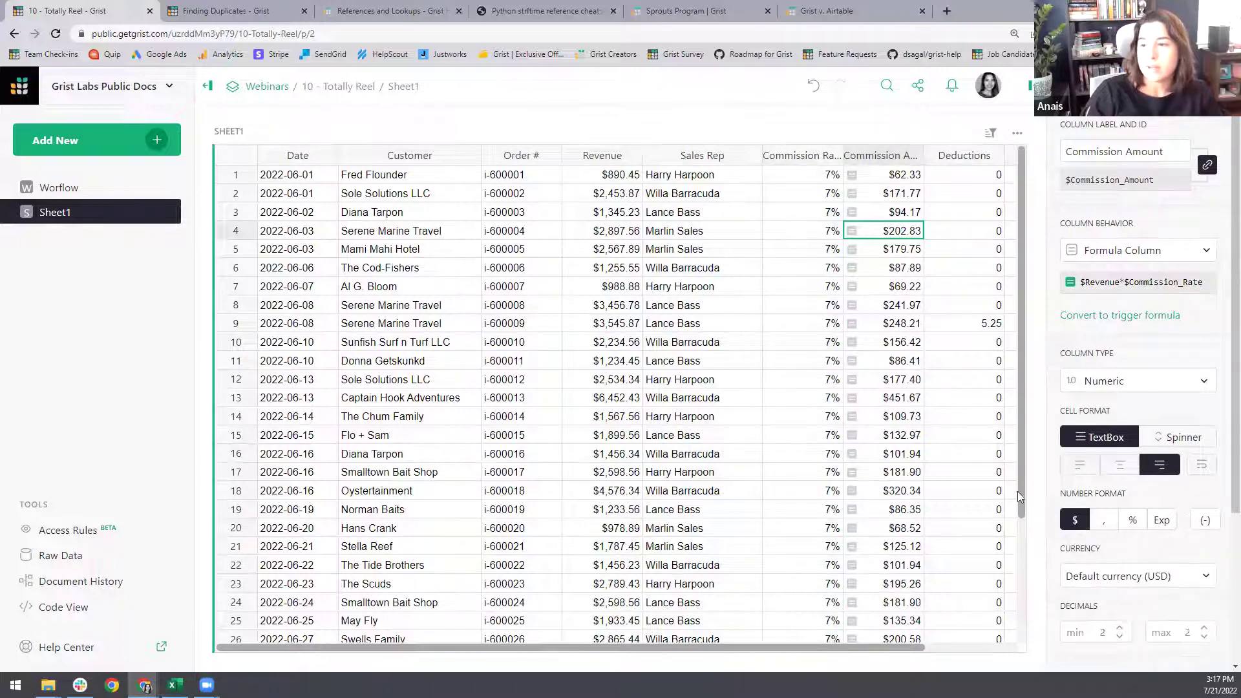
- Format the Deductions column as dollar currency
drag(846, 649, 938, 648)
click(872, 362)
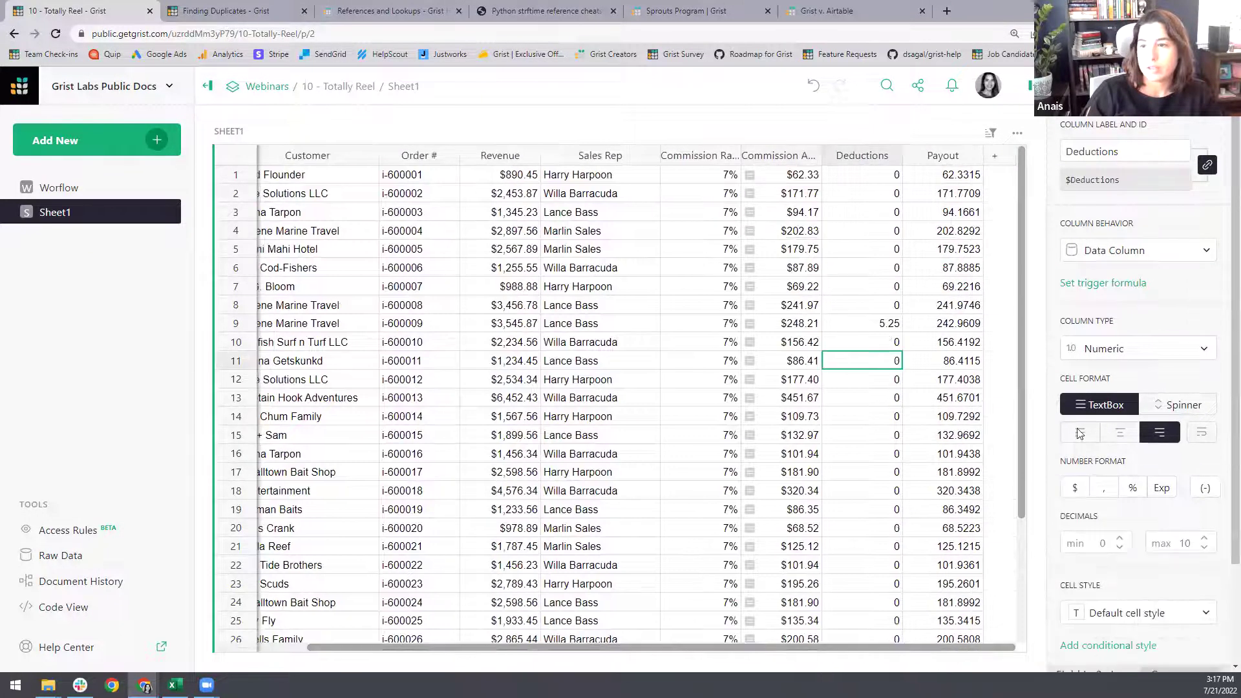
click(1075, 490)
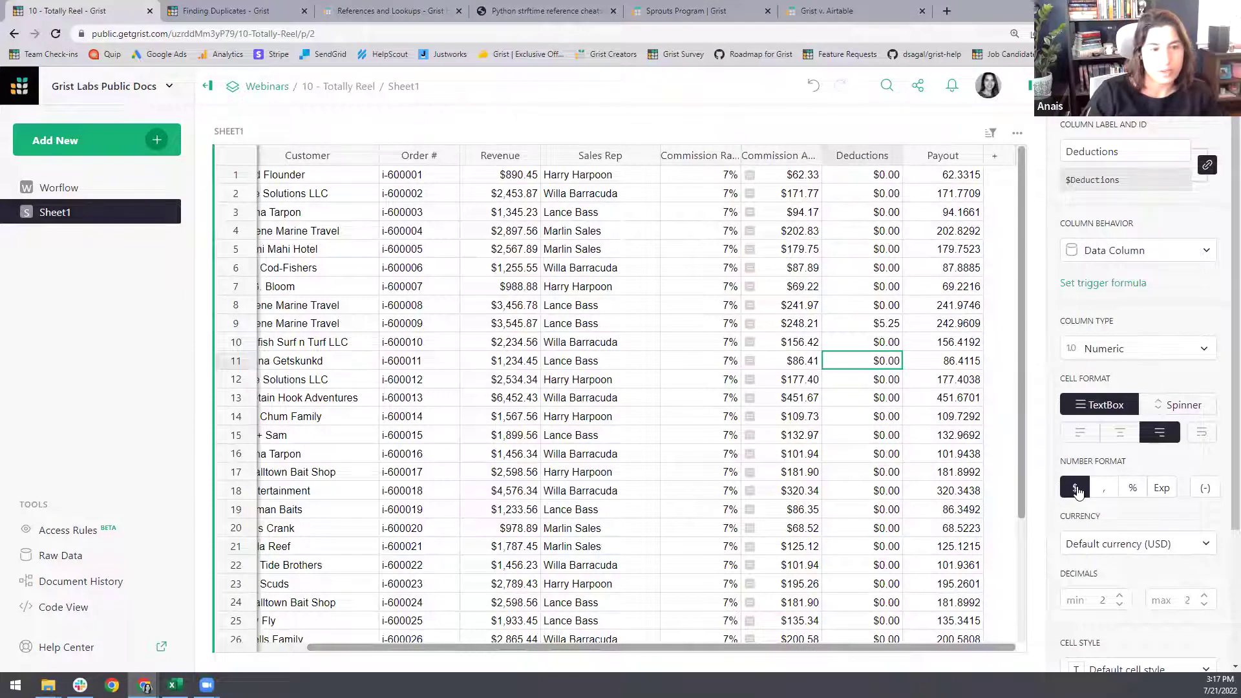
- Make Payout the formula $Commission_Amount-$Deductions, formatted as dollar currency
click(934, 268)
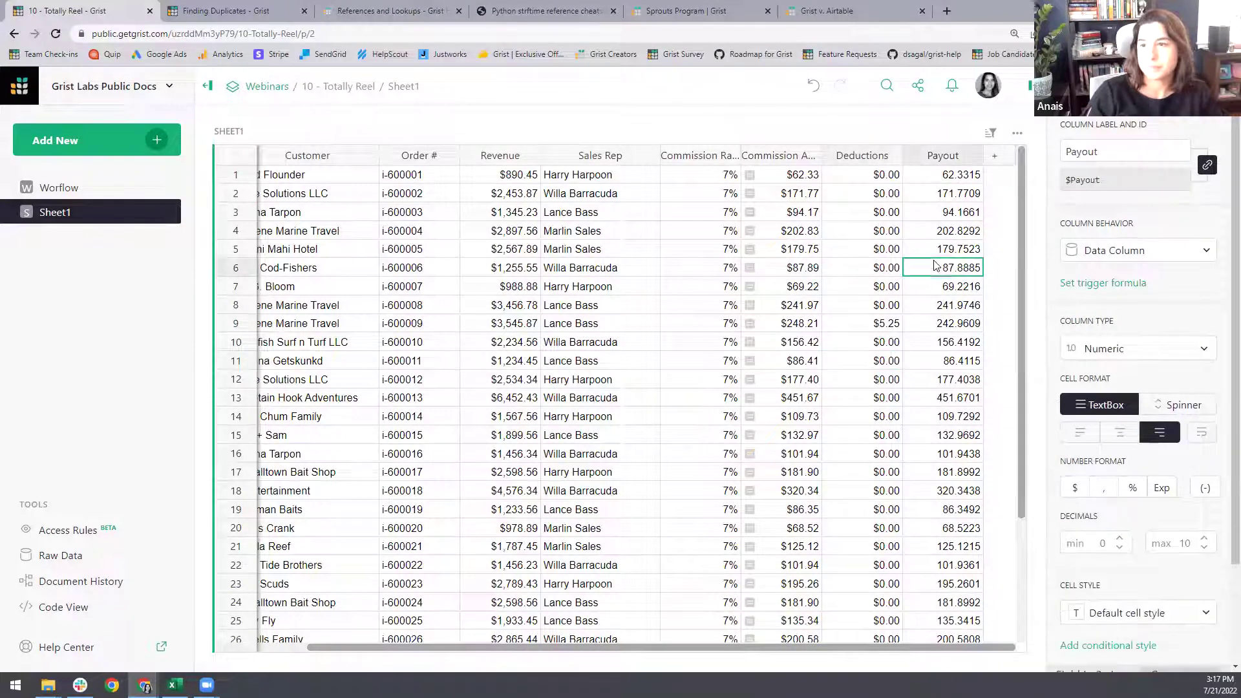
click(1097, 255)
click(1123, 285)
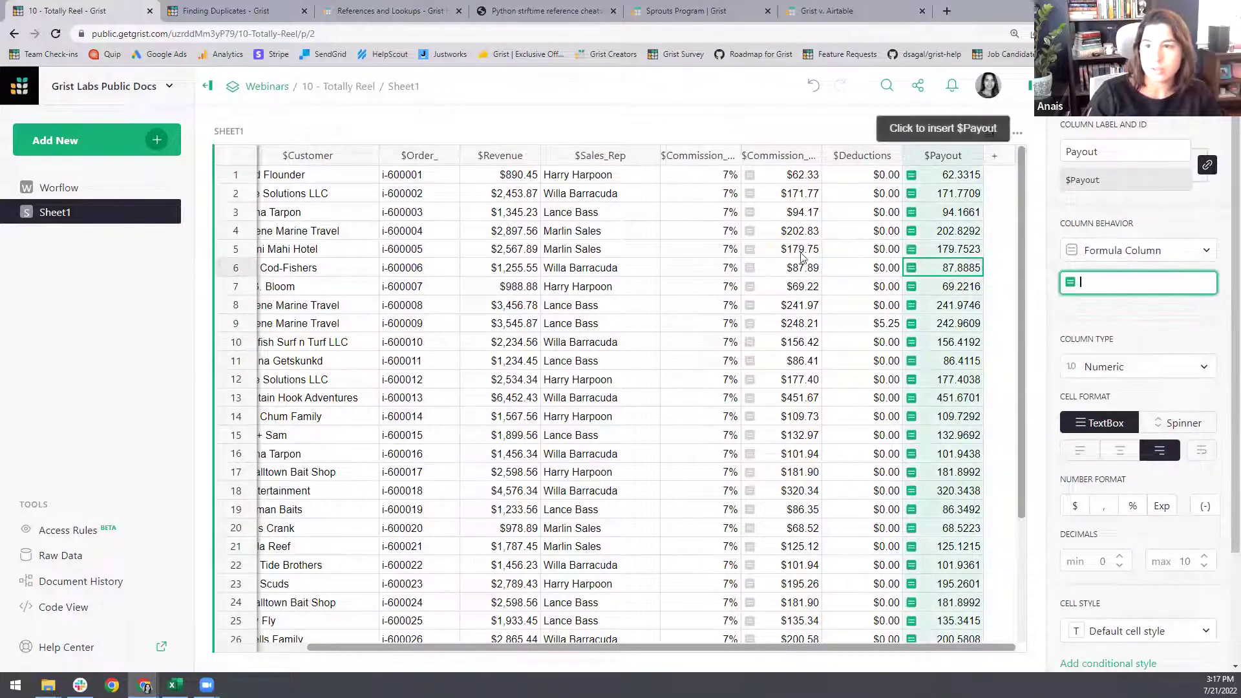
click(779, 258)
text(-)
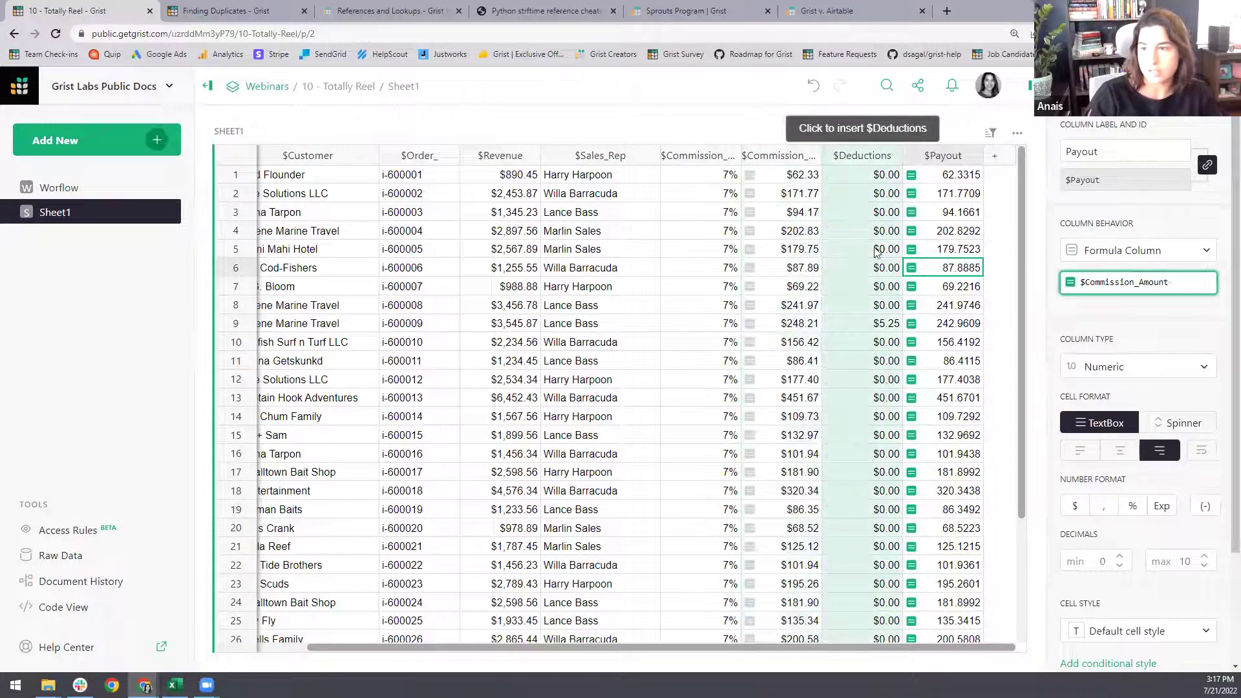
click(878, 253)
key(Return)
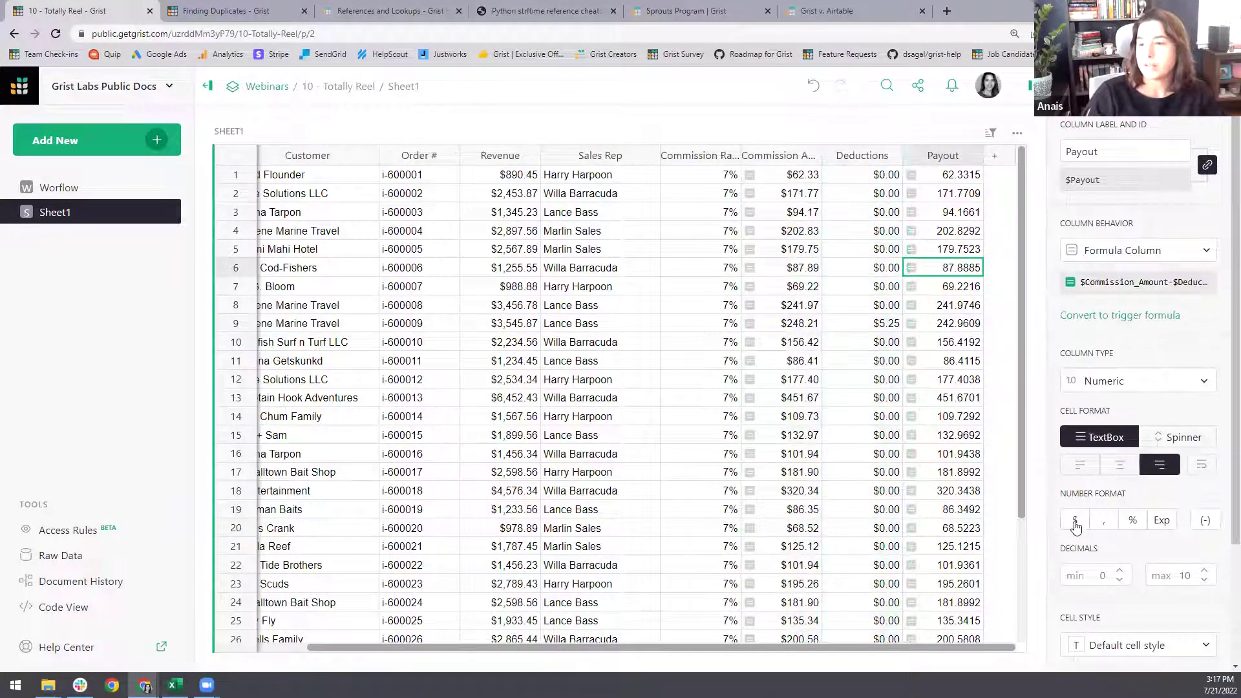
click(1075, 520)
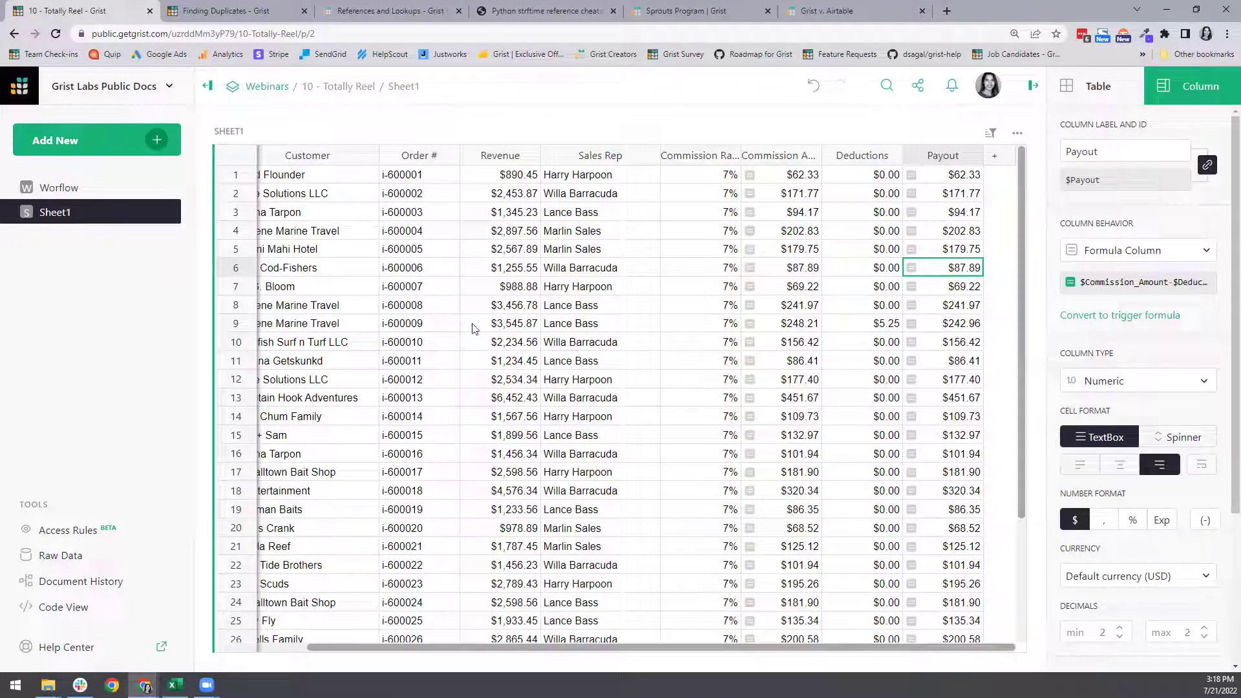
- Rename the Sheet1 data table to Sales, then check the Worflow page and return to Sales
drag(432, 648, 213, 623)
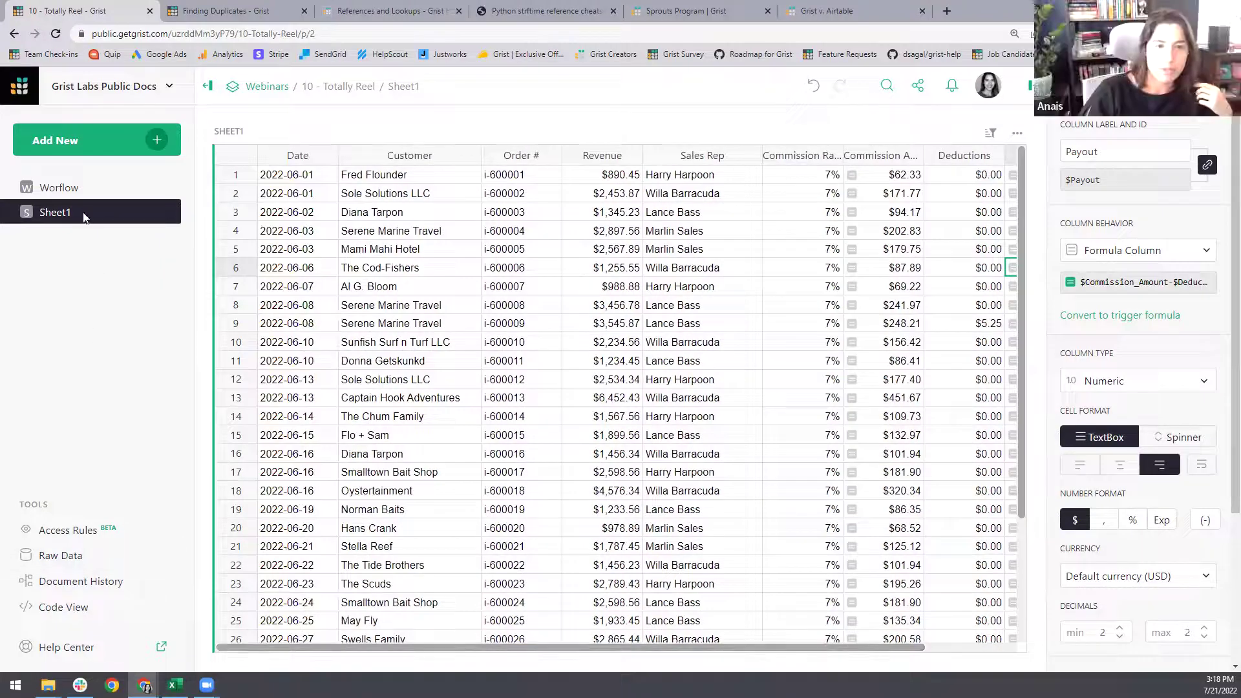
click(229, 131)
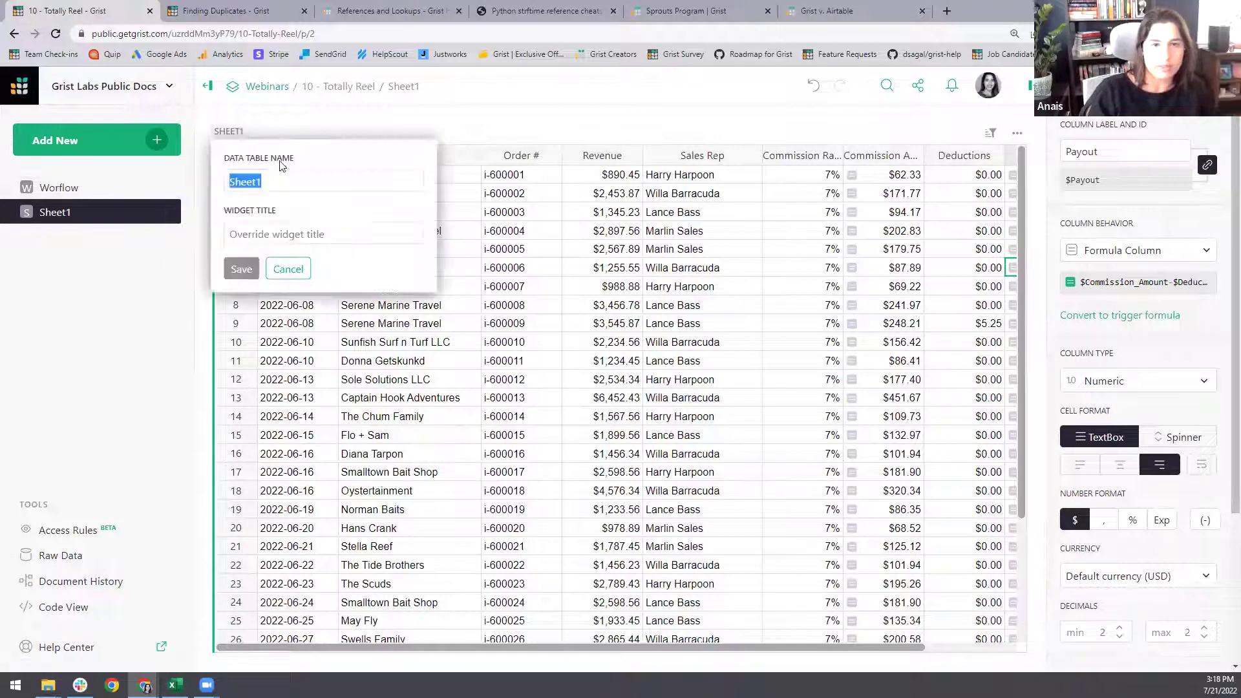
text(Sales)
key(Return)
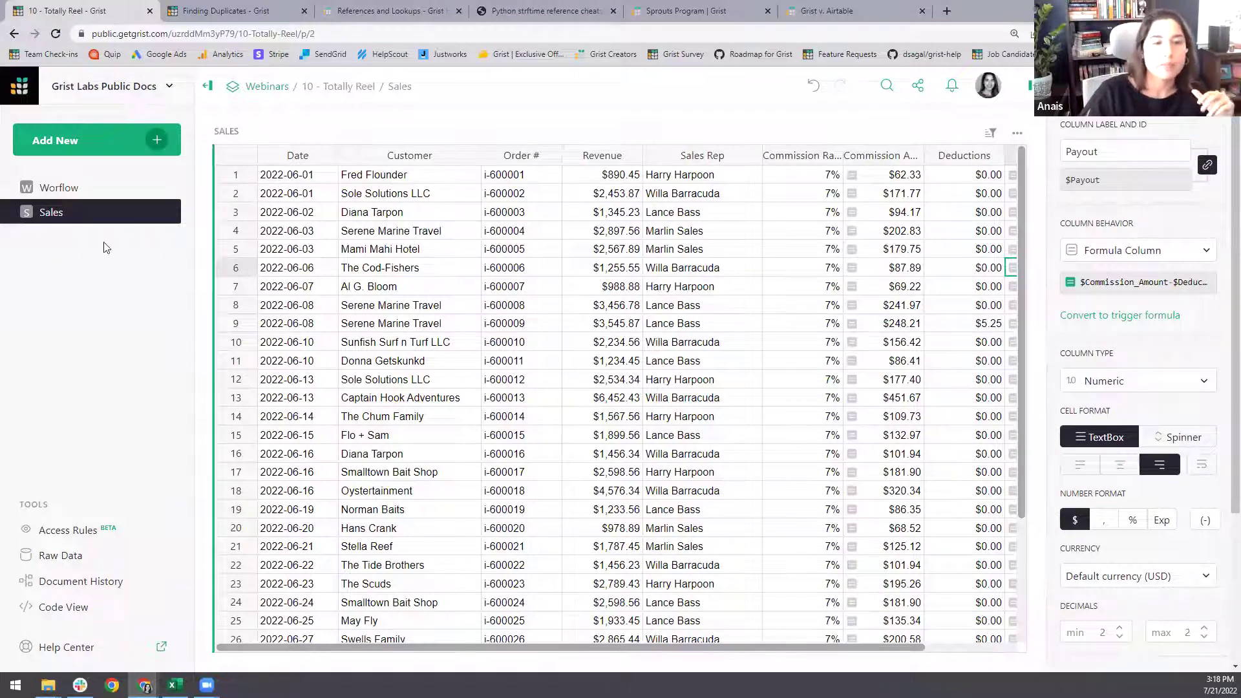
click(92, 193)
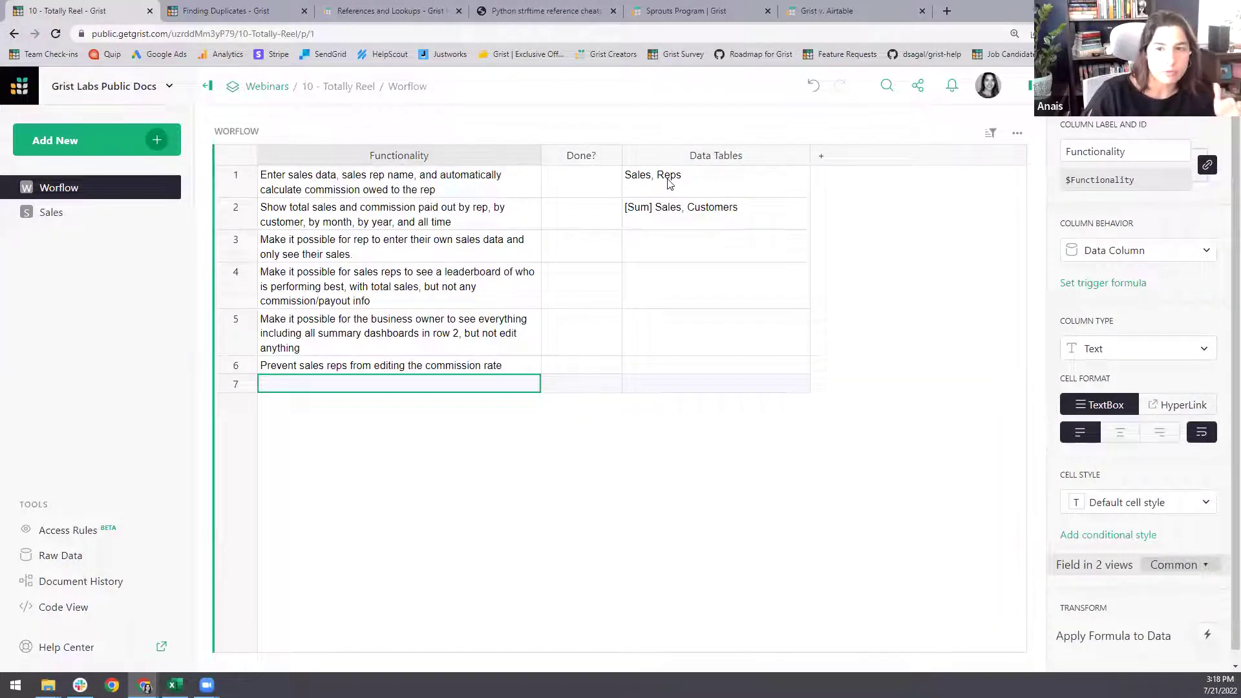
click(40, 214)
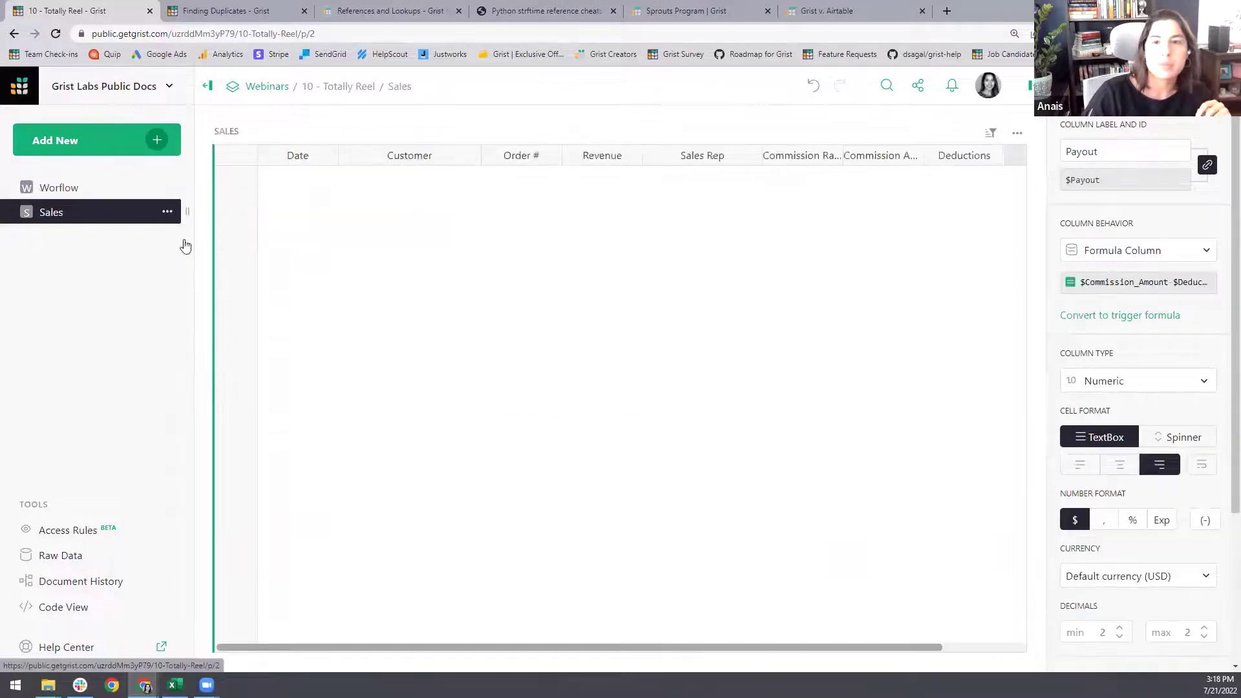
click(428, 176)
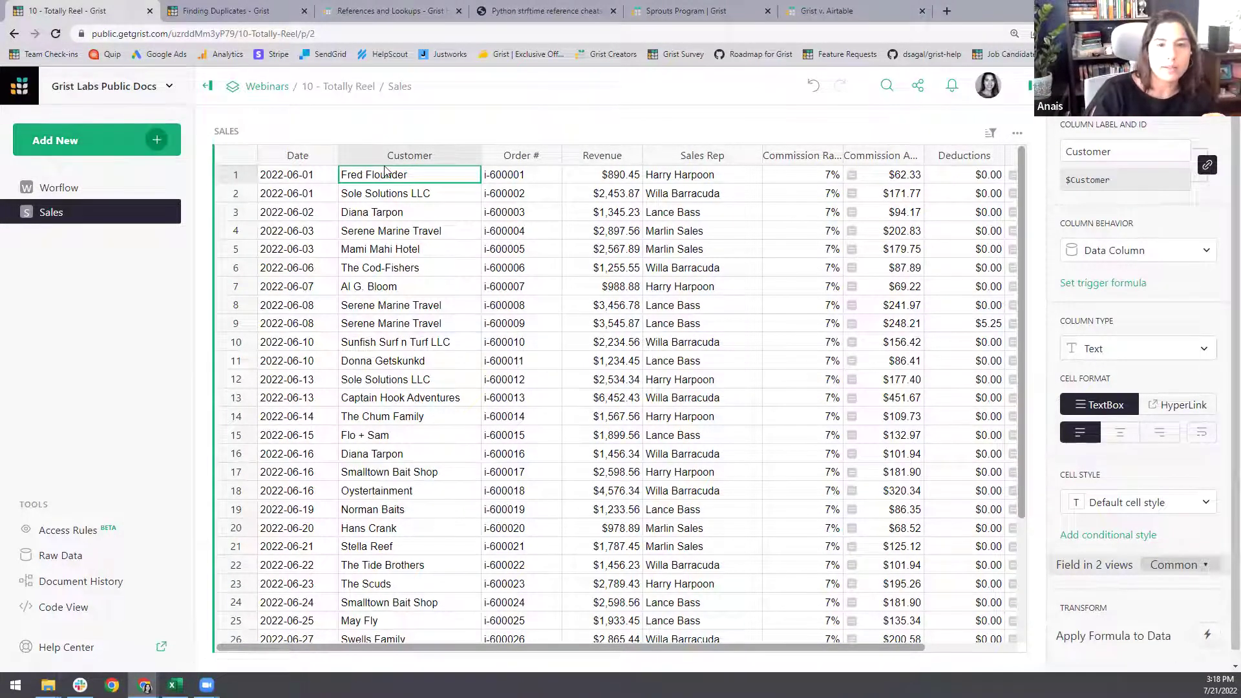
- Add a new page with a Sales summary table grouped by Customer
click(152, 141)
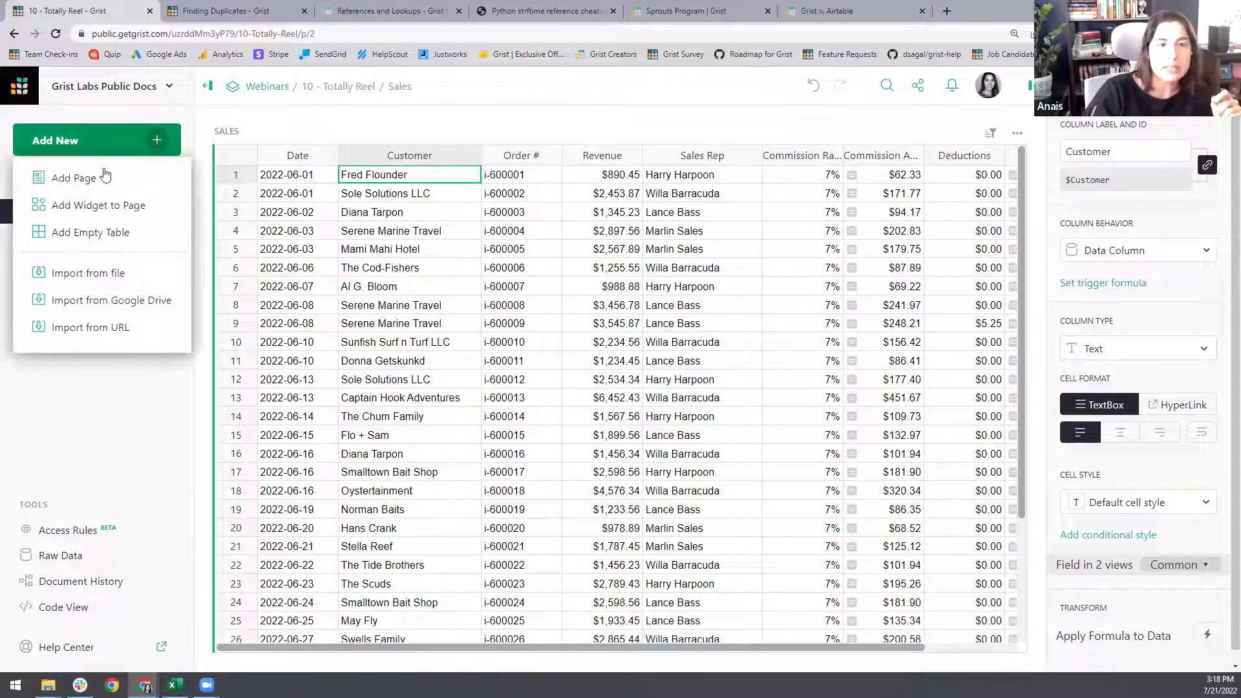
click(105, 173)
click(531, 169)
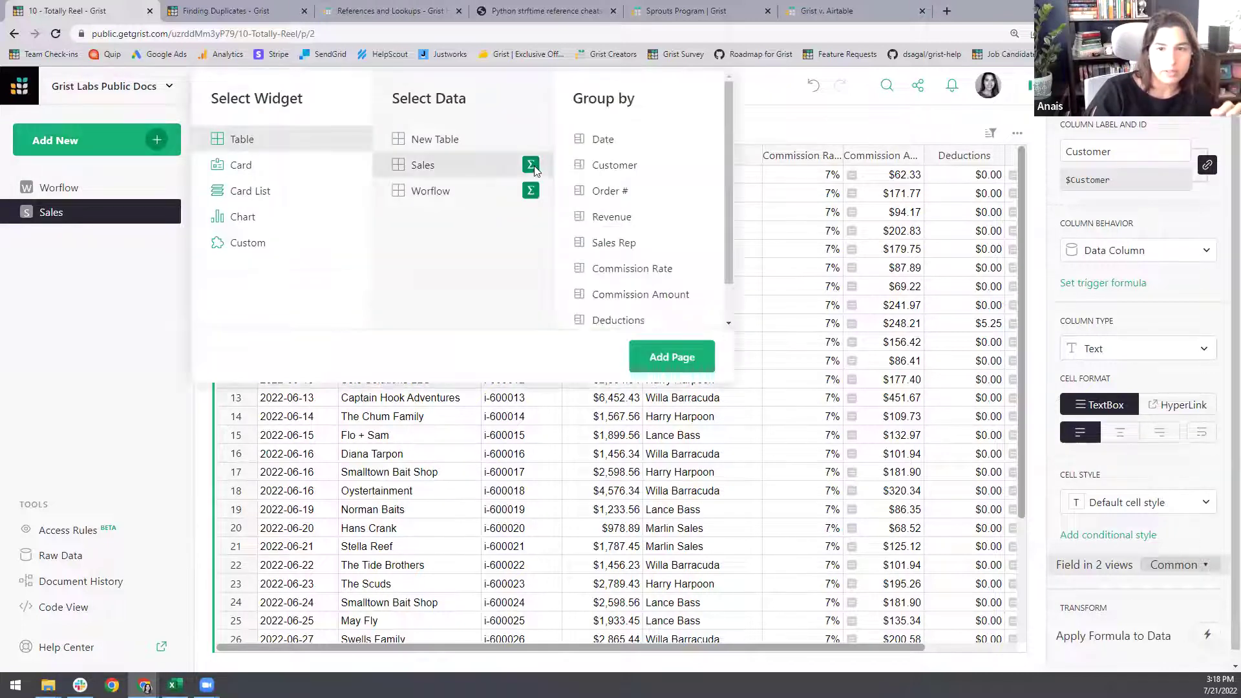
click(617, 167)
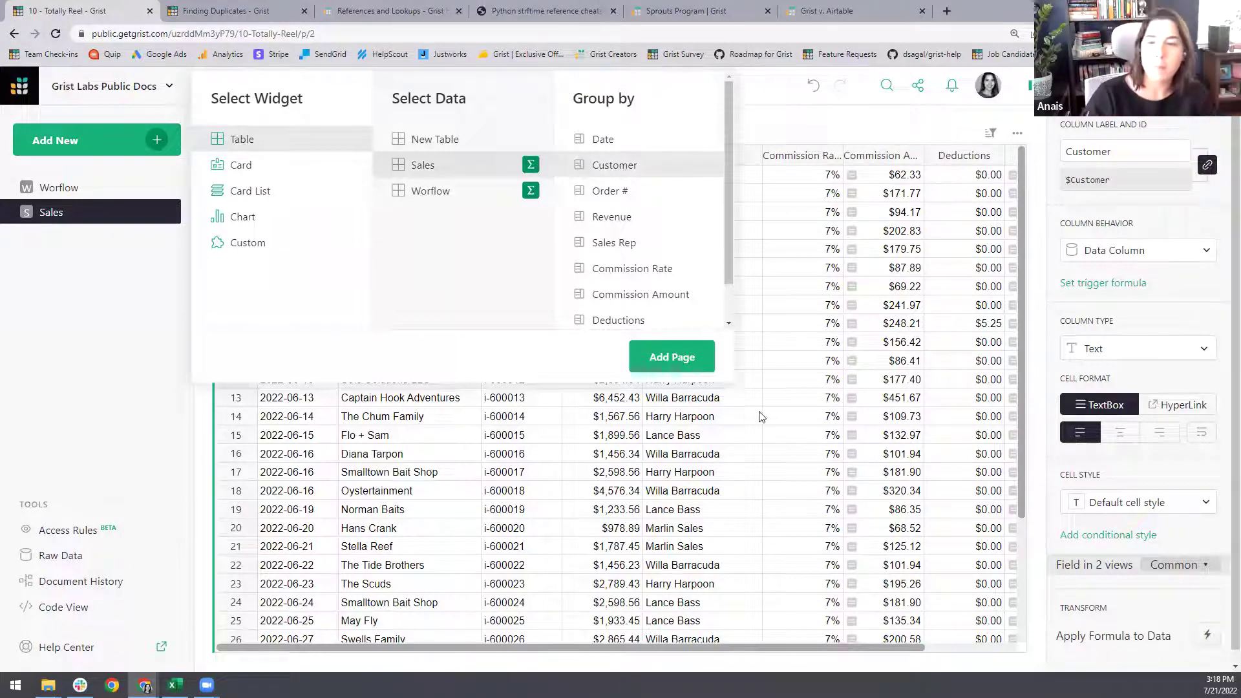
click(672, 357)
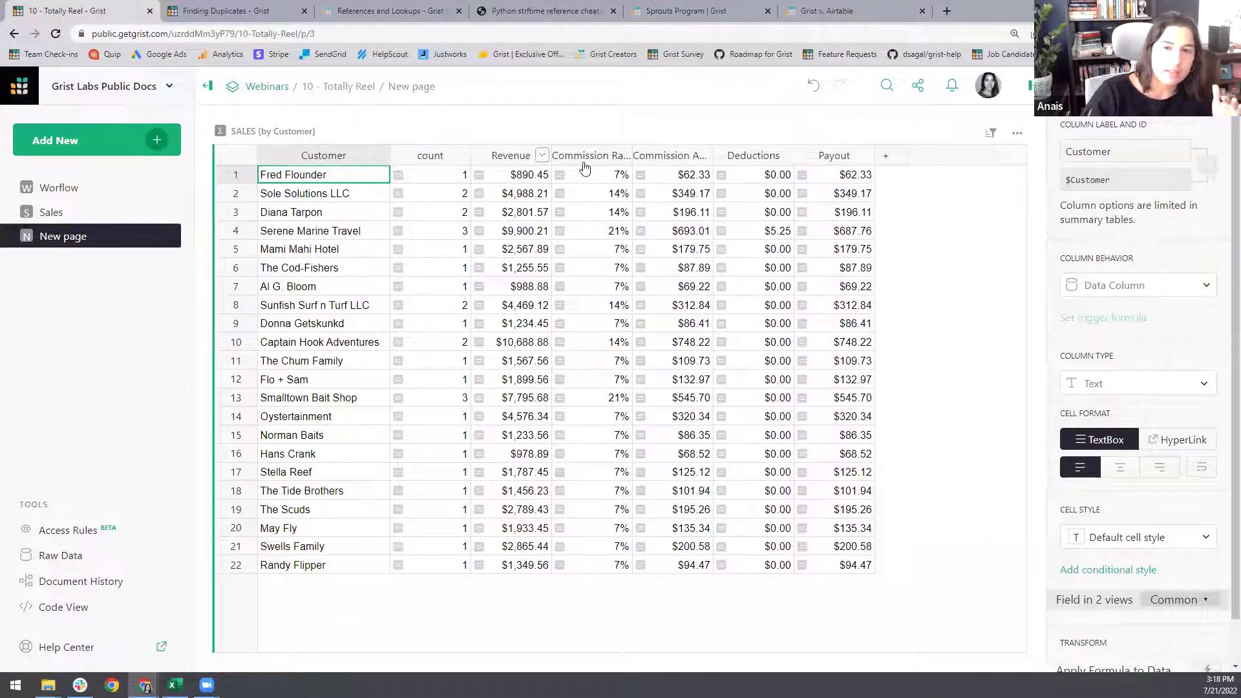
- Inspect the summed Revenue-to-Payout columns, the count column and the Customer column
drag(515, 155, 792, 152)
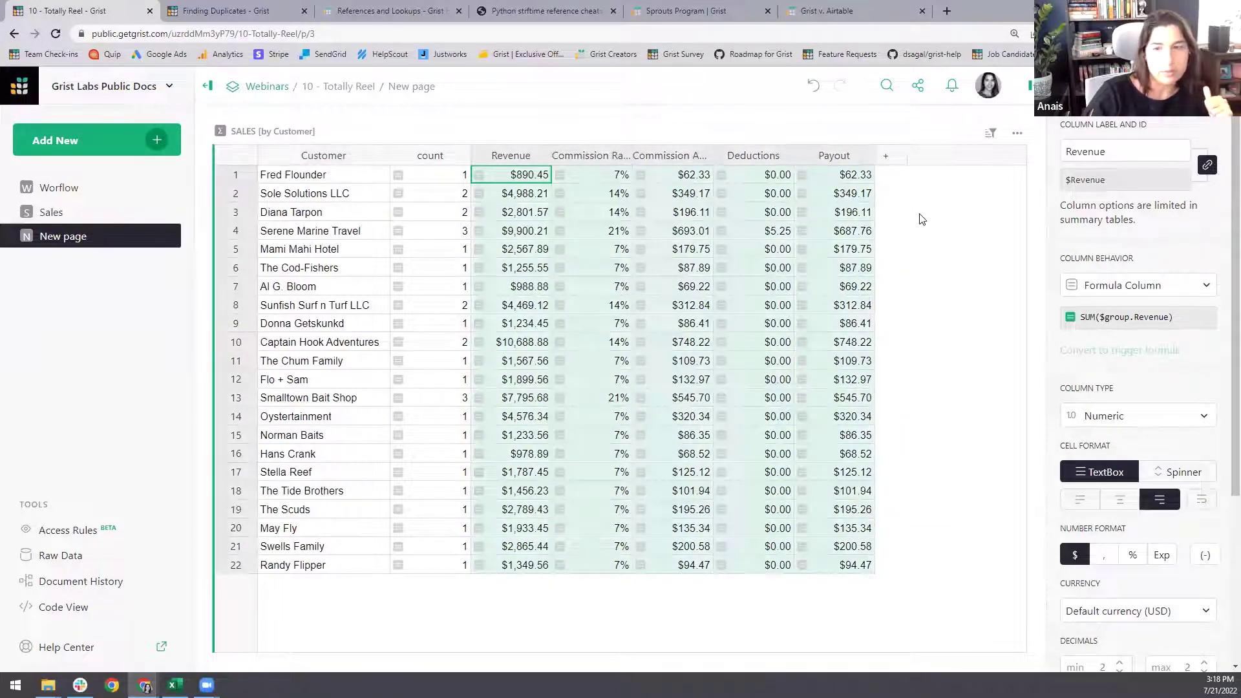
click(448, 193)
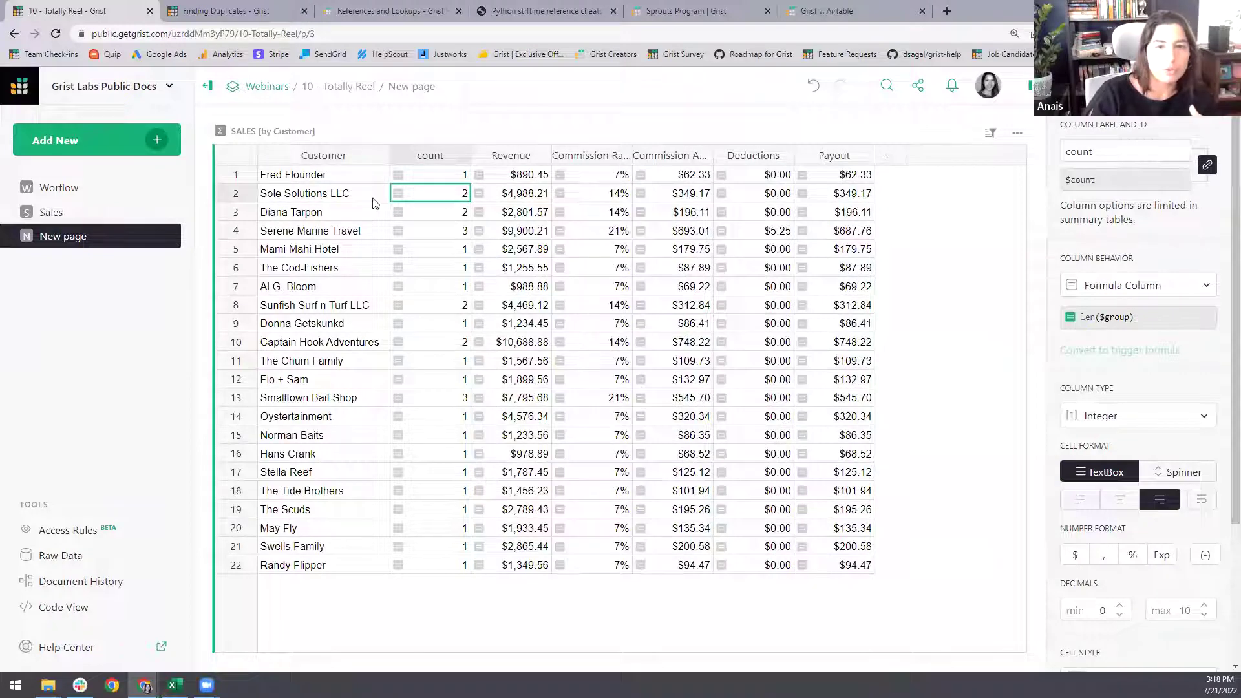
click(353, 195)
click(443, 232)
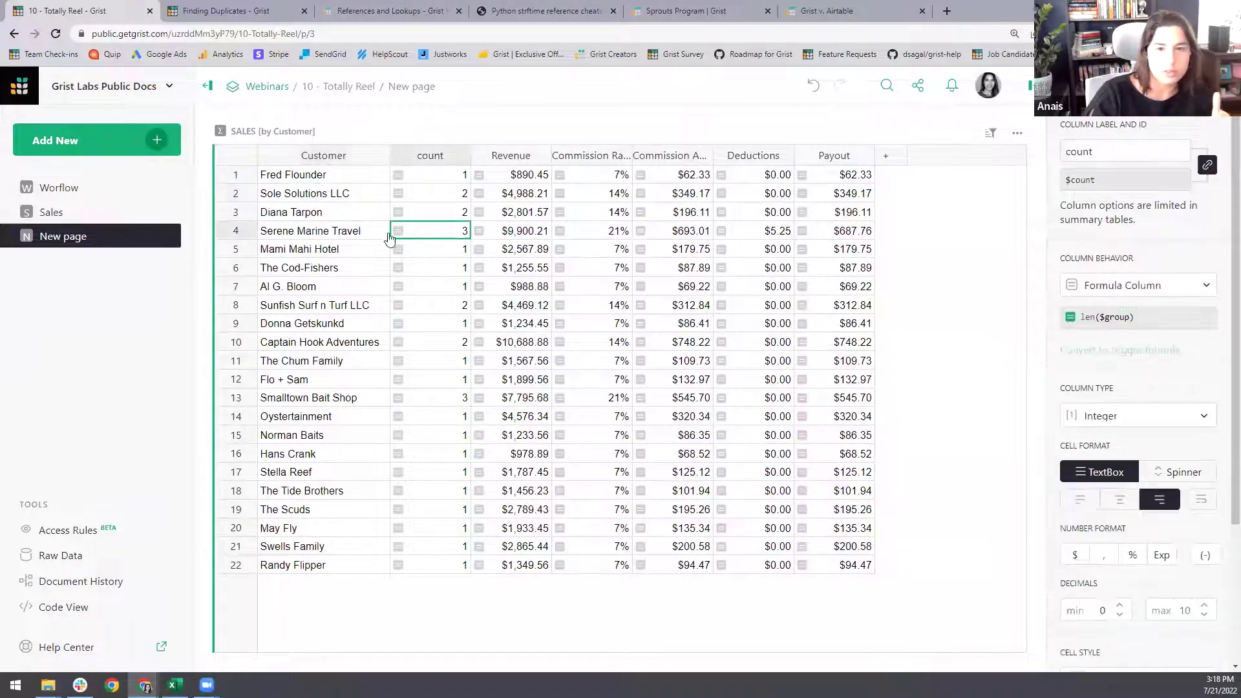
click(351, 234)
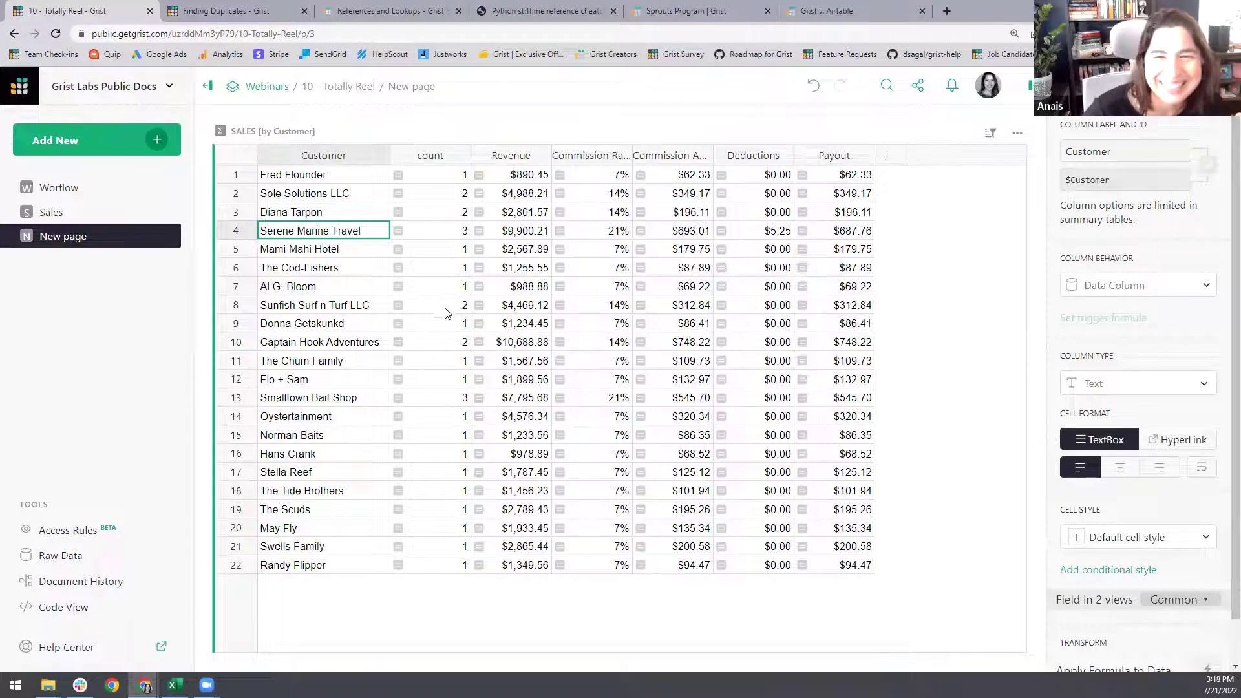
click(1086, 86)
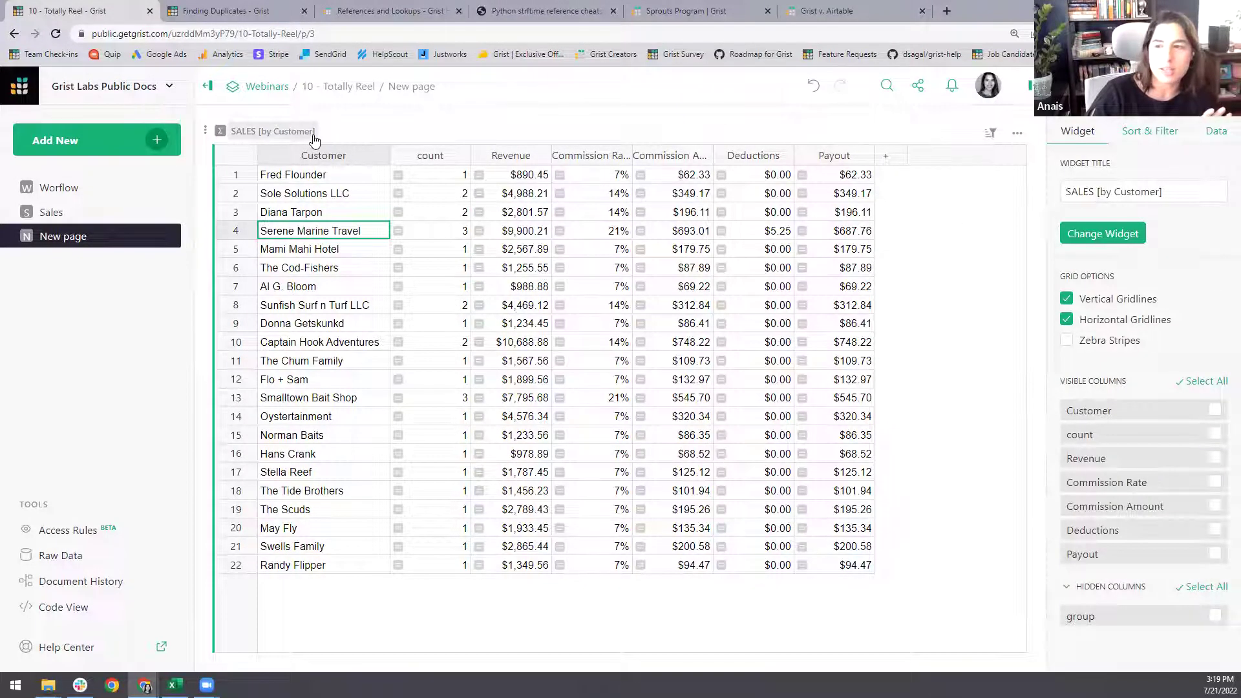
- Detach the customer summary into a standalone Table1
click(1216, 132)
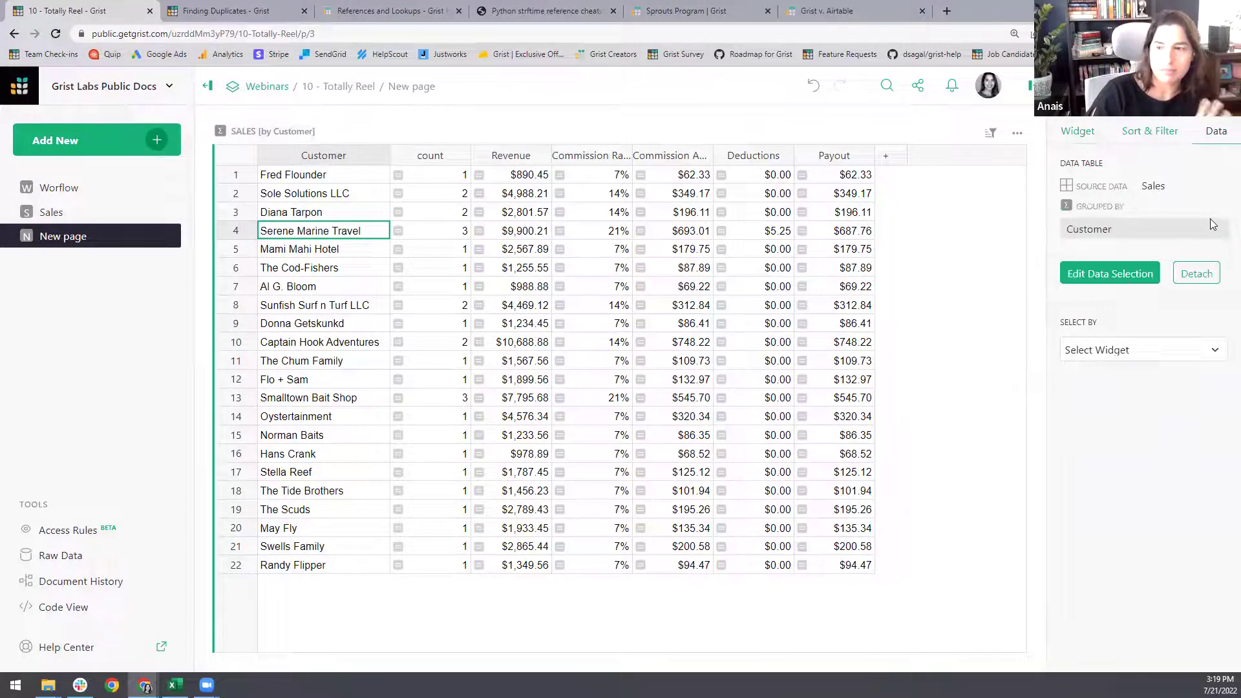
click(1197, 275)
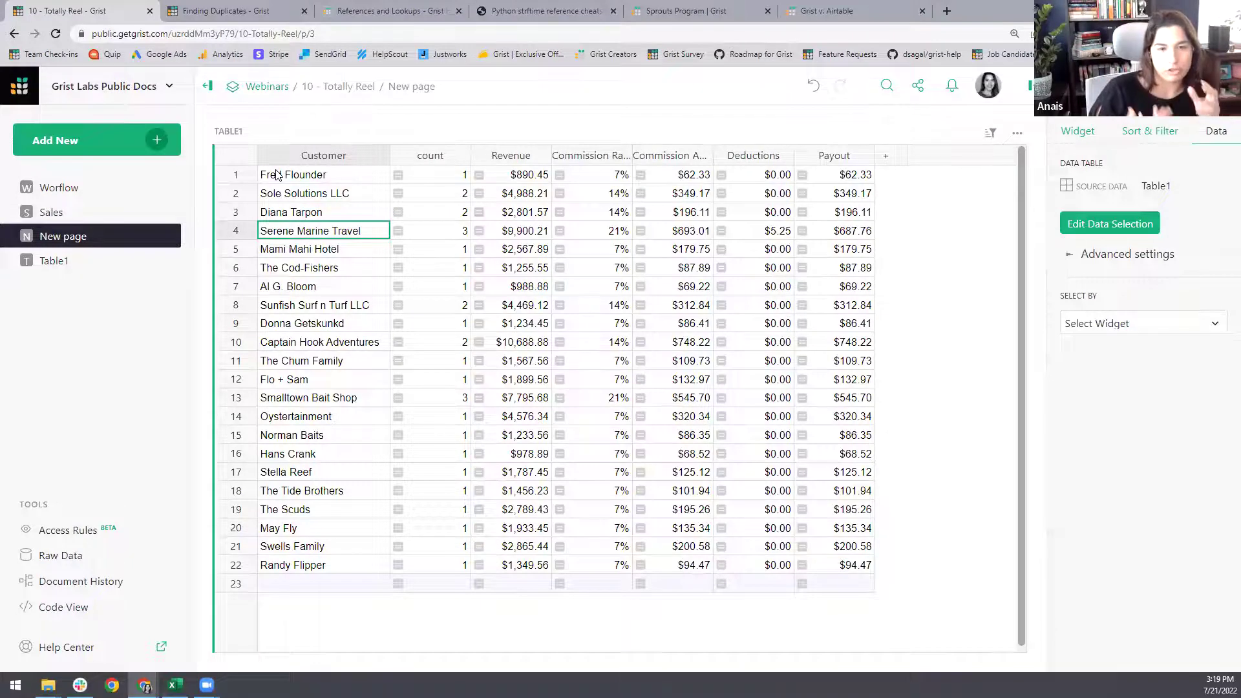
click(81, 262)
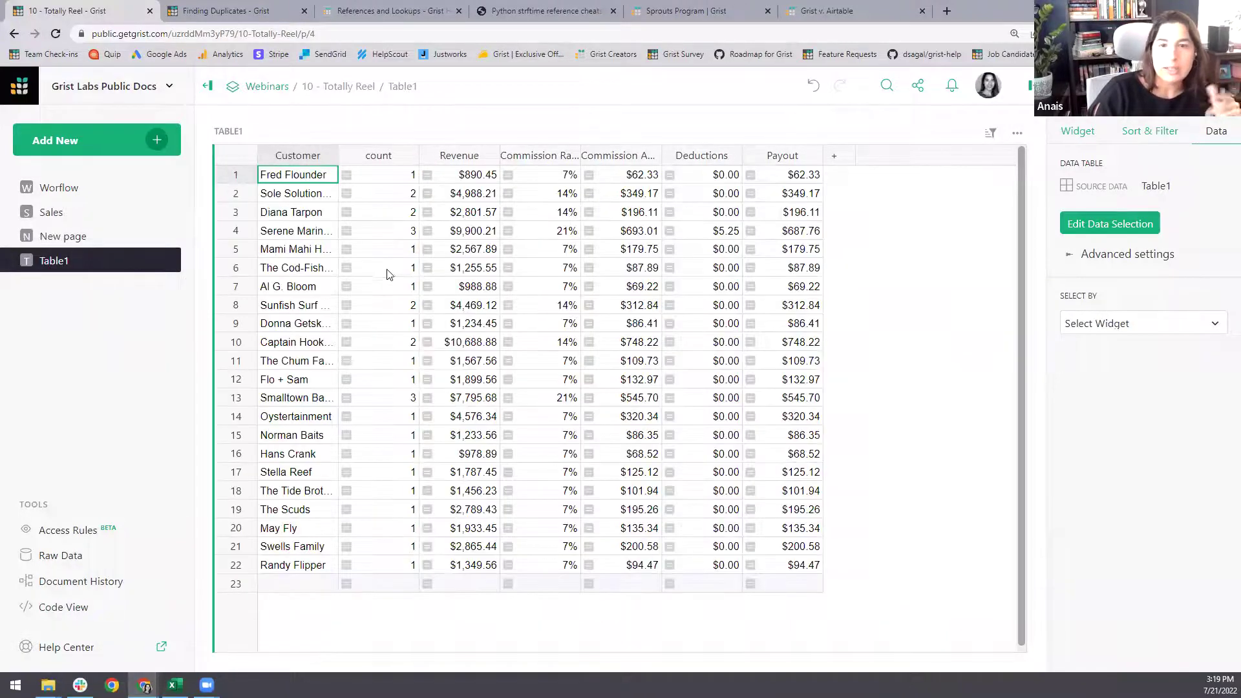
- Delete the six columns count through Payout from Table1 and rename it Customers
click(388, 268)
drag(587, 265, 792, 274)
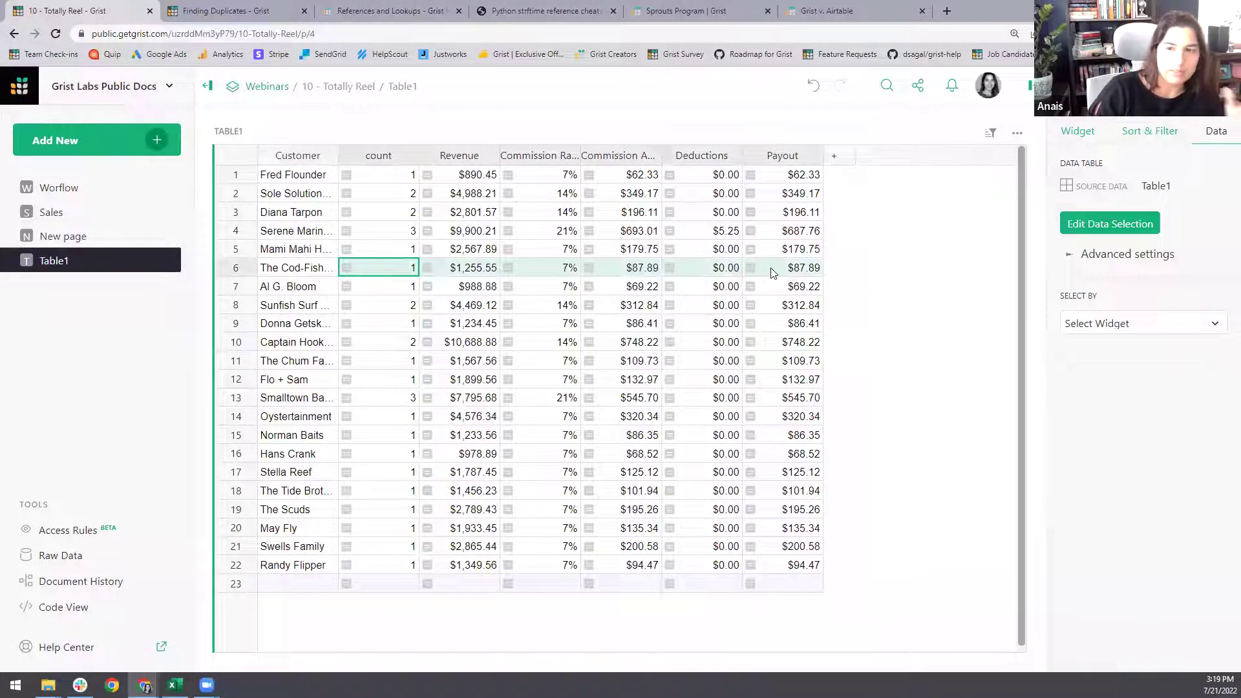
right_click(784, 275)
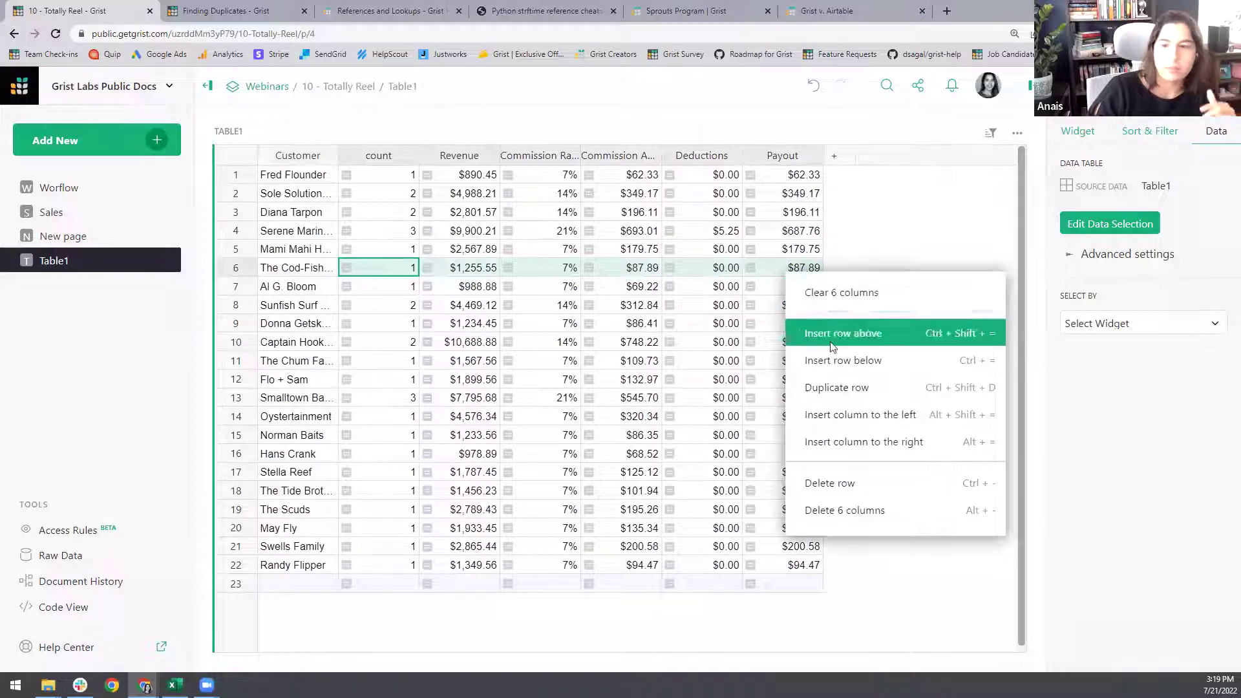
click(862, 510)
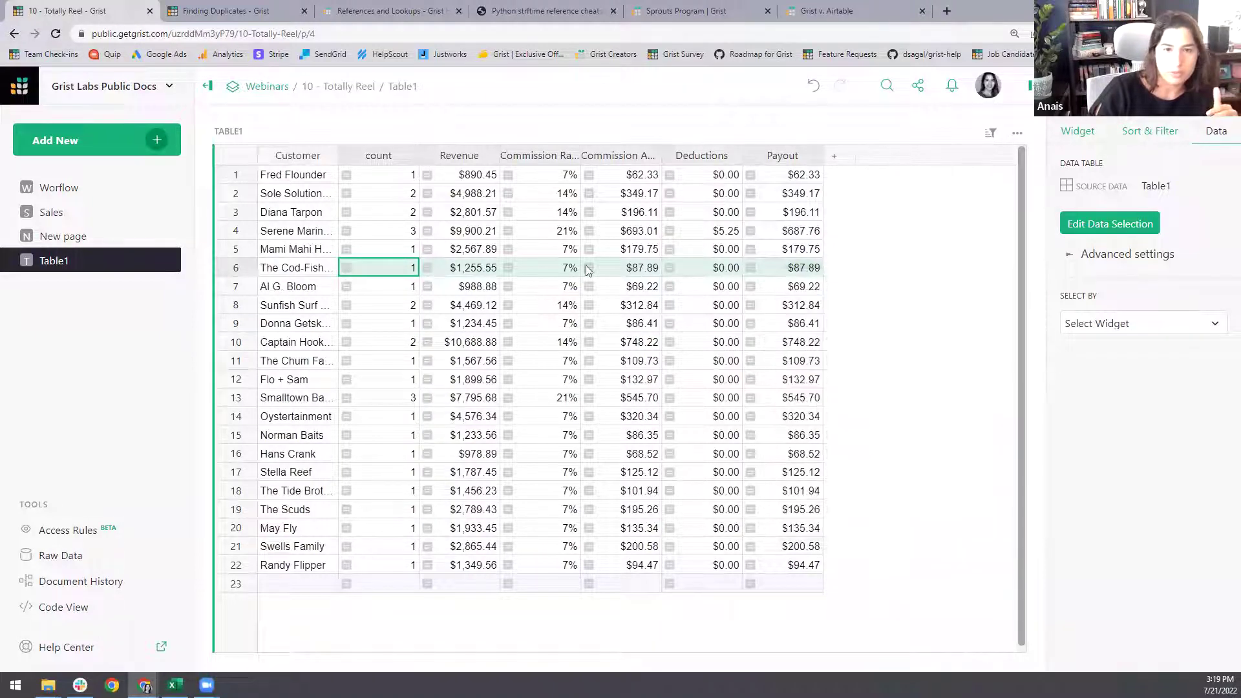
drag(338, 155, 467, 183)
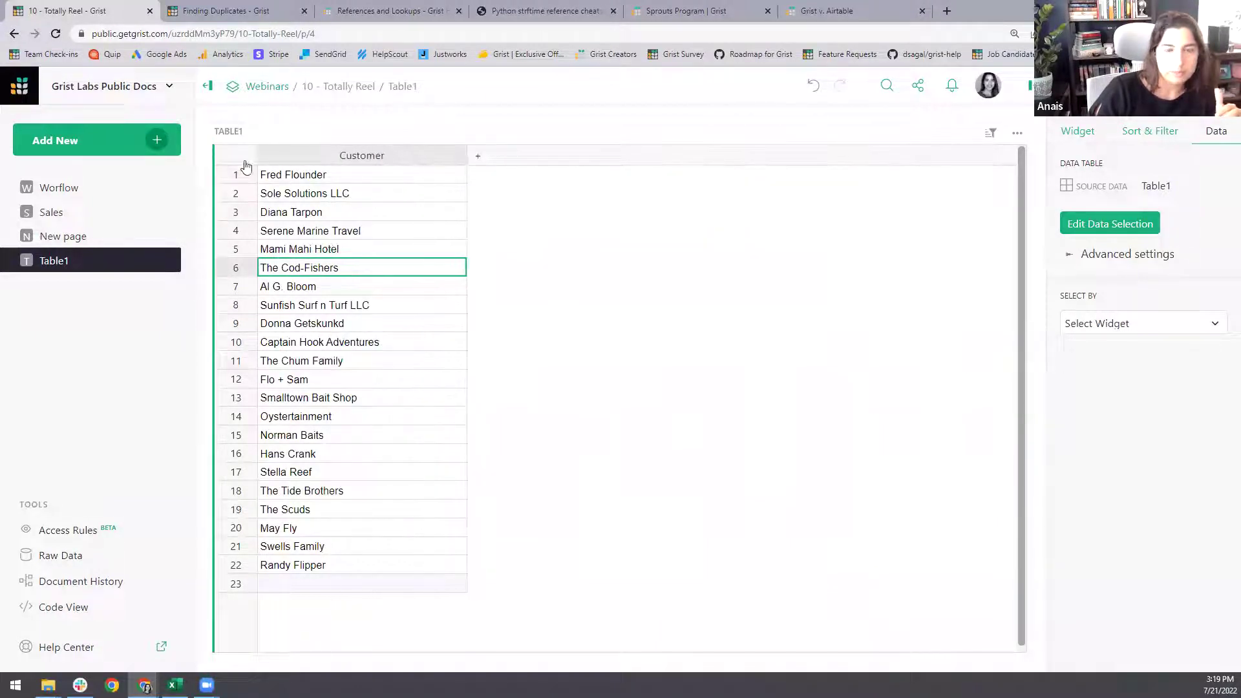
click(227, 133)
text(Custome)
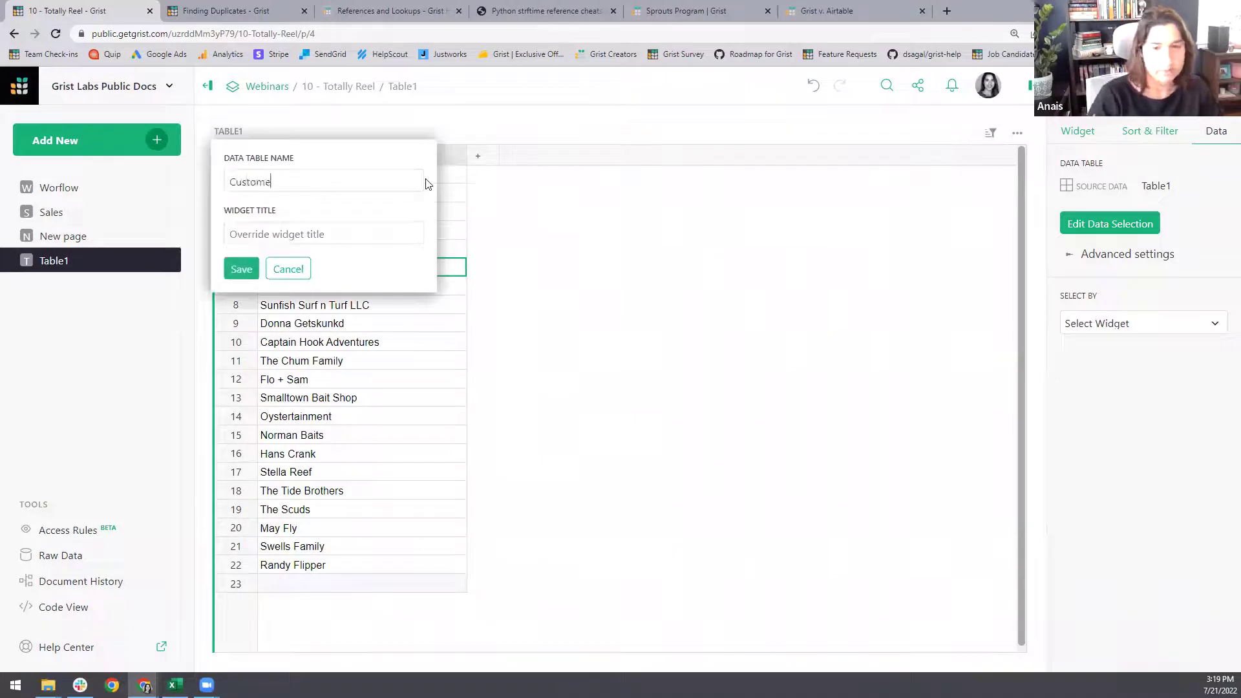
text(rs)
key(Return)
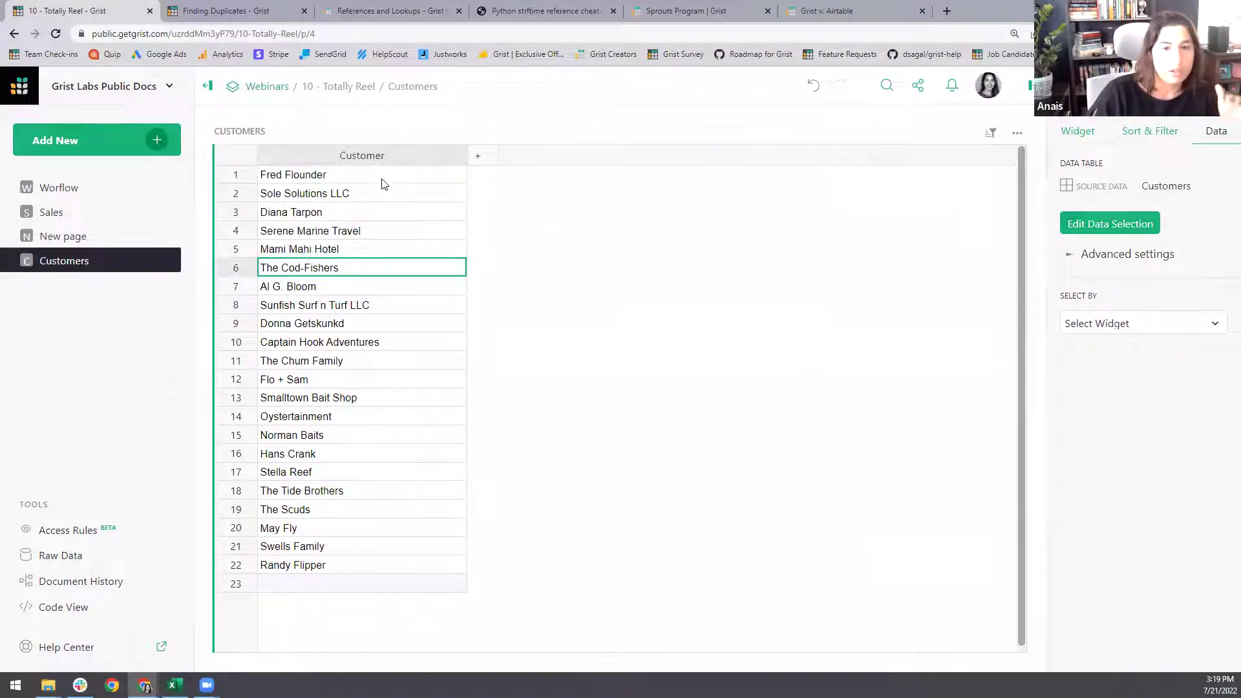
- Remove the leftover New page and go to the Customers page
click(88, 237)
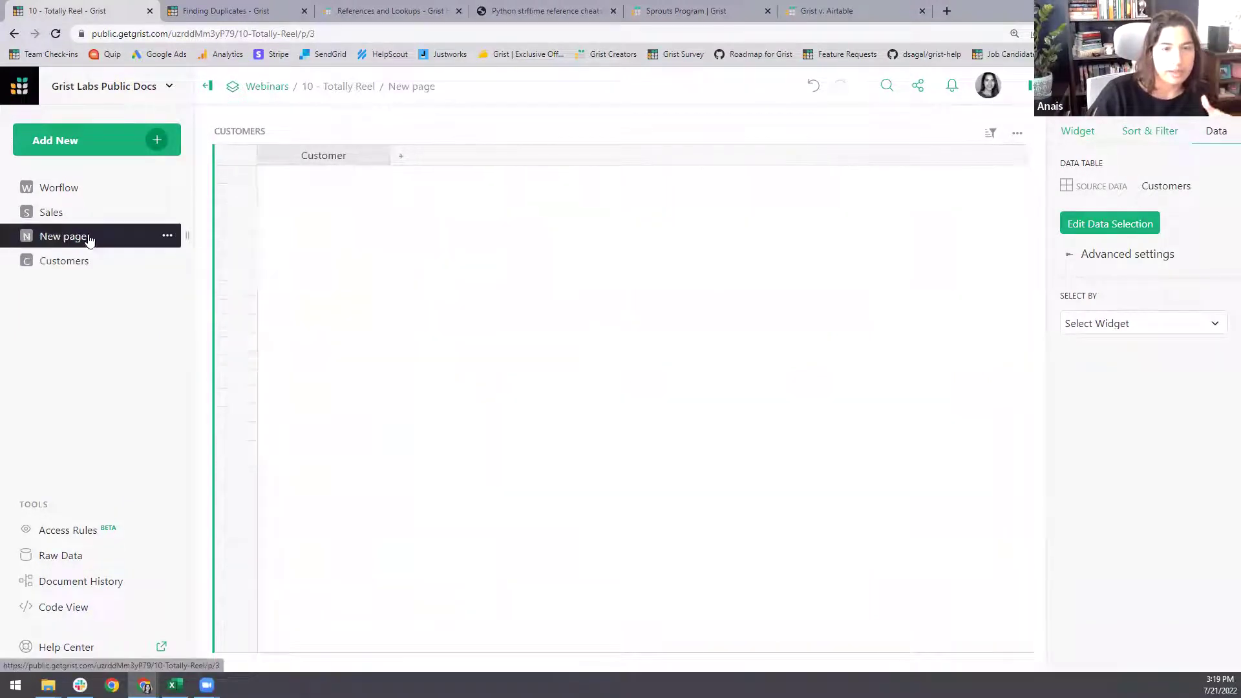
click(166, 238)
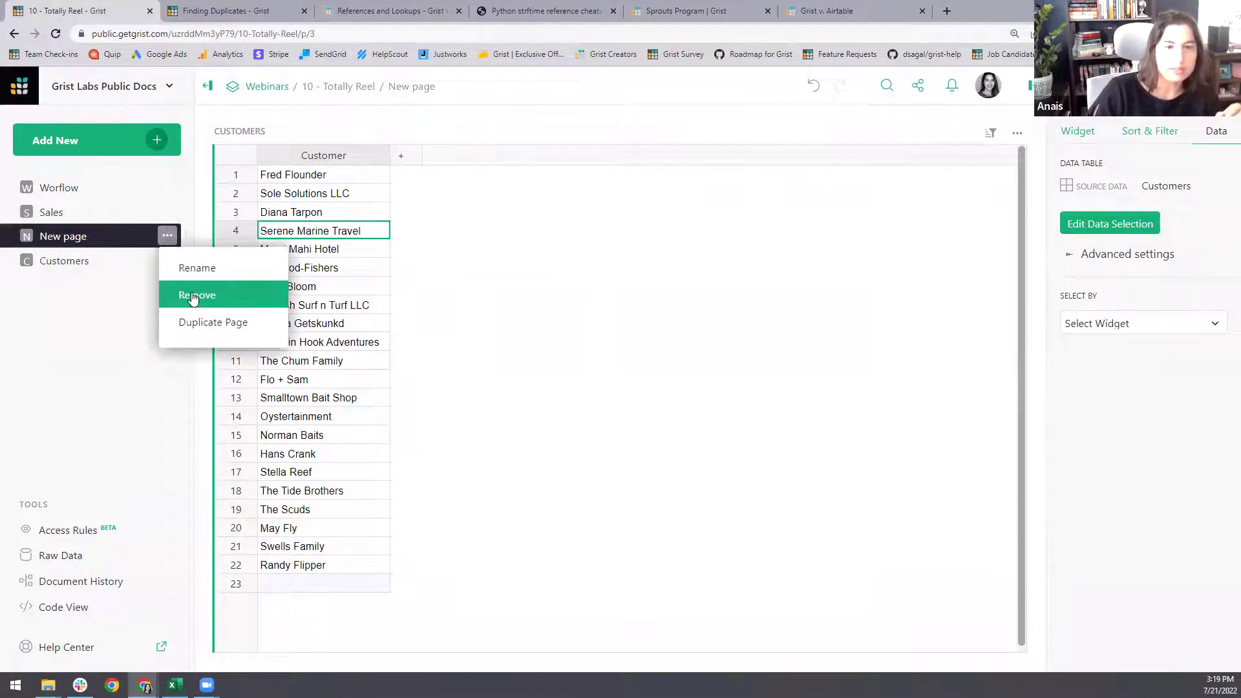
click(192, 297)
click(92, 237)
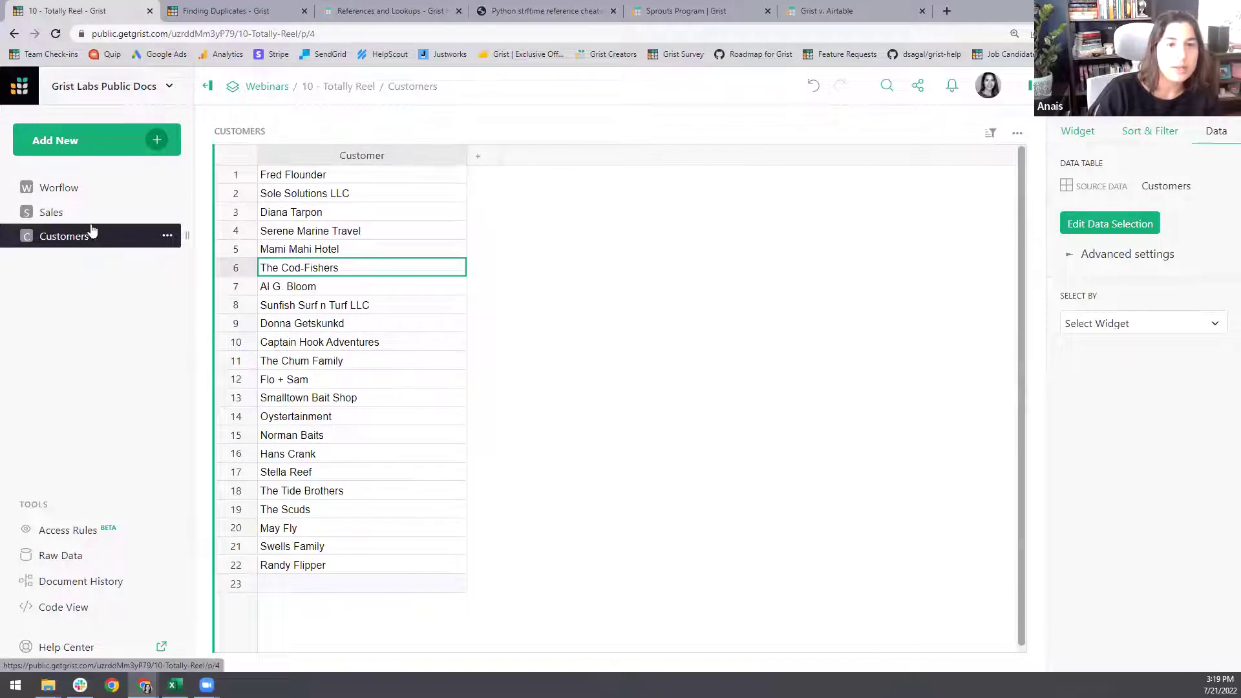
- Change Sales' Customer column to a Reference to the Customers table showing the Customer column
click(91, 214)
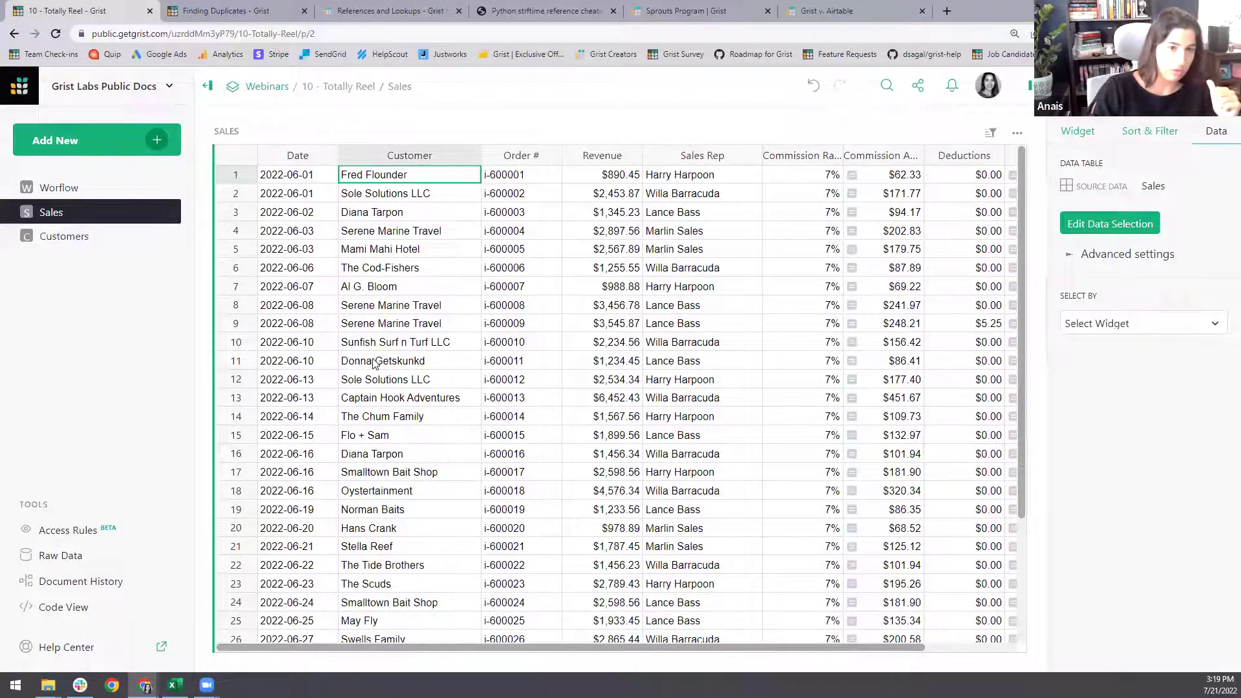
click(413, 231)
click(1173, 88)
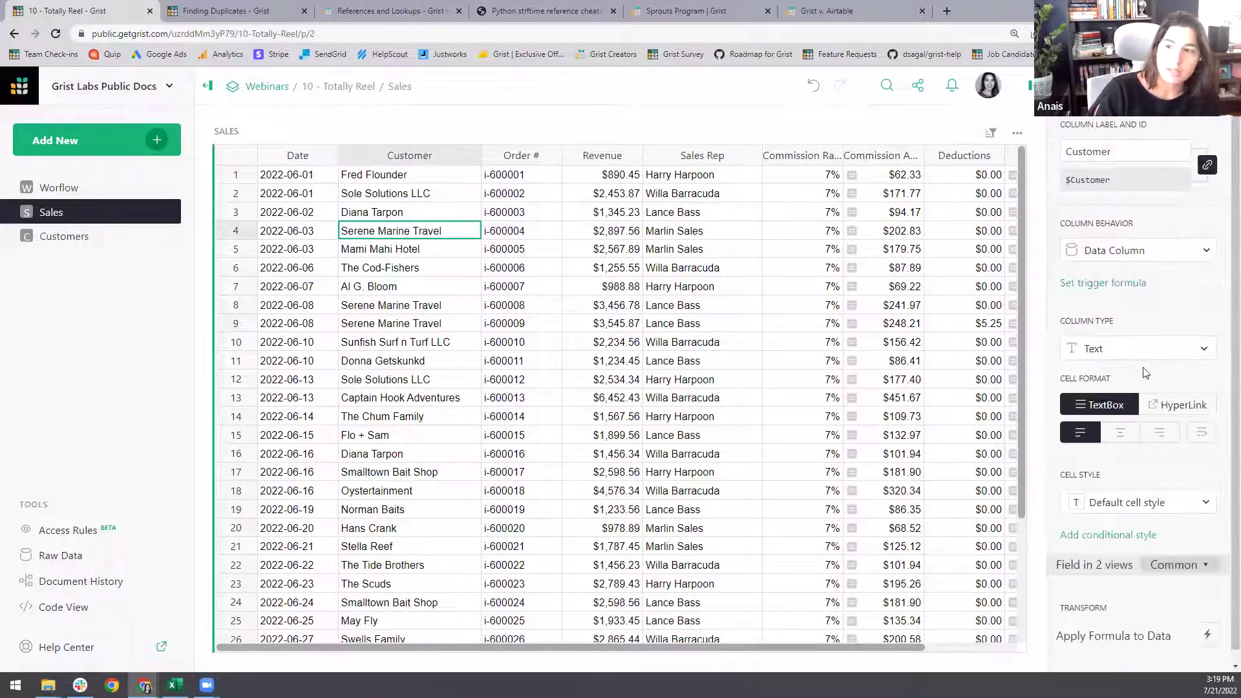
click(1136, 347)
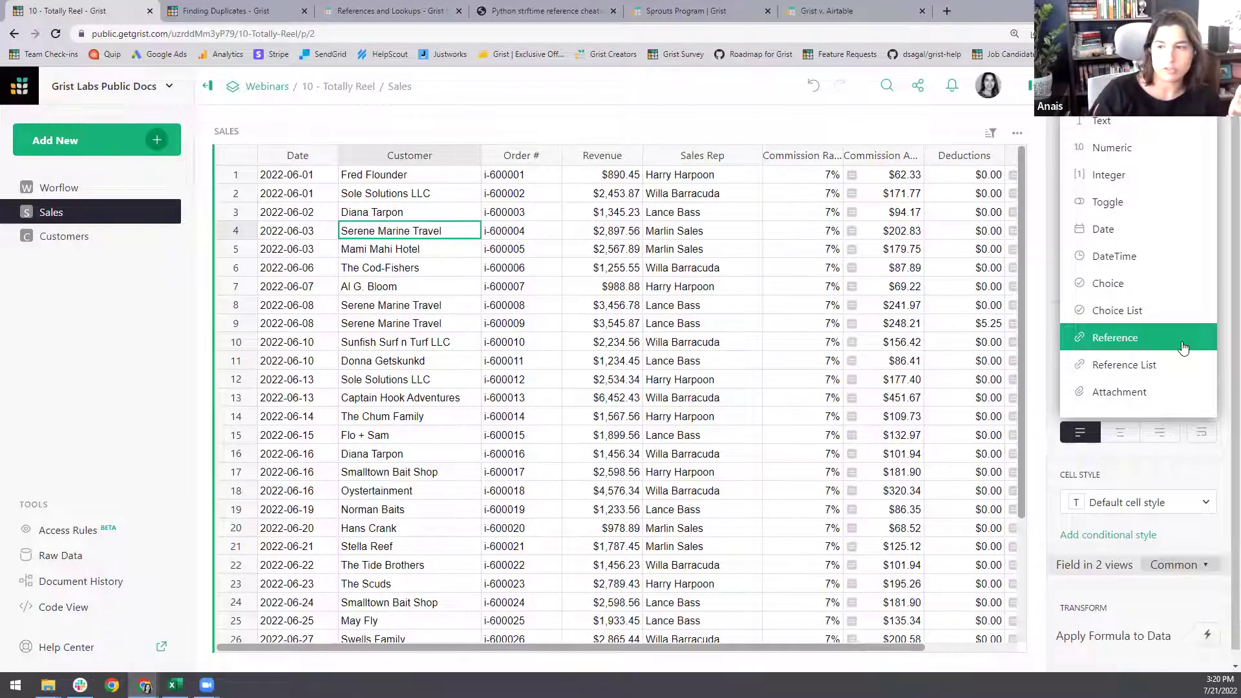
click(1147, 341)
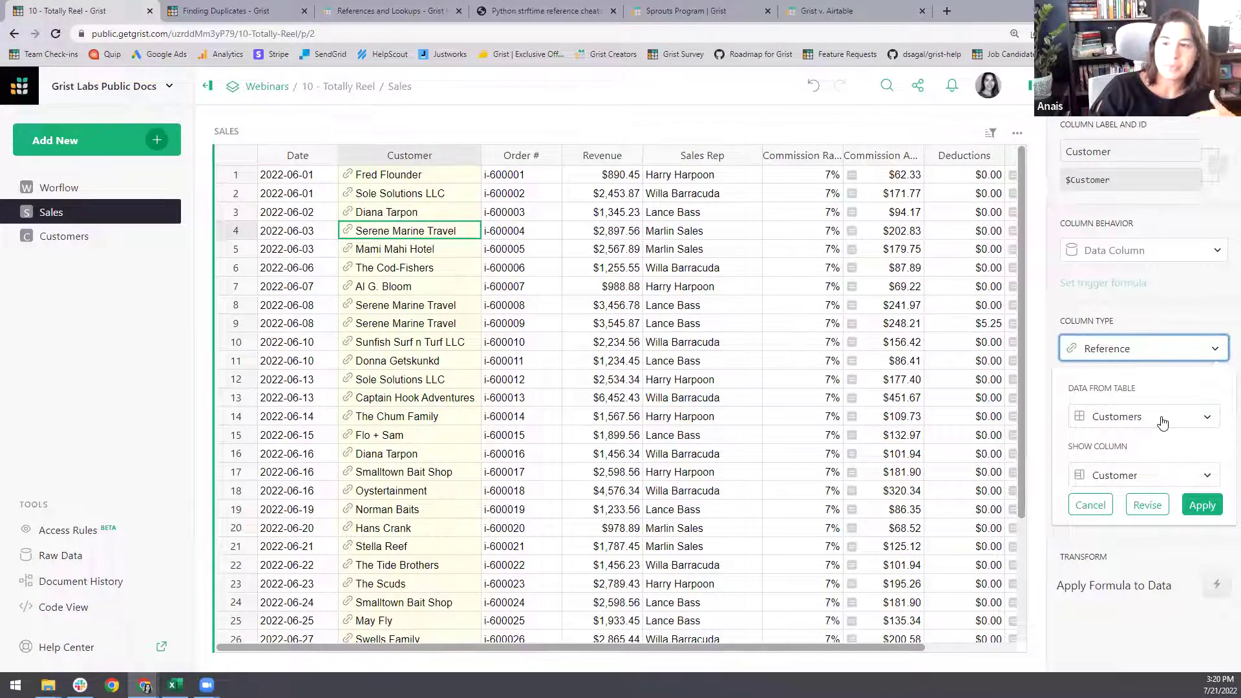
click(1164, 423)
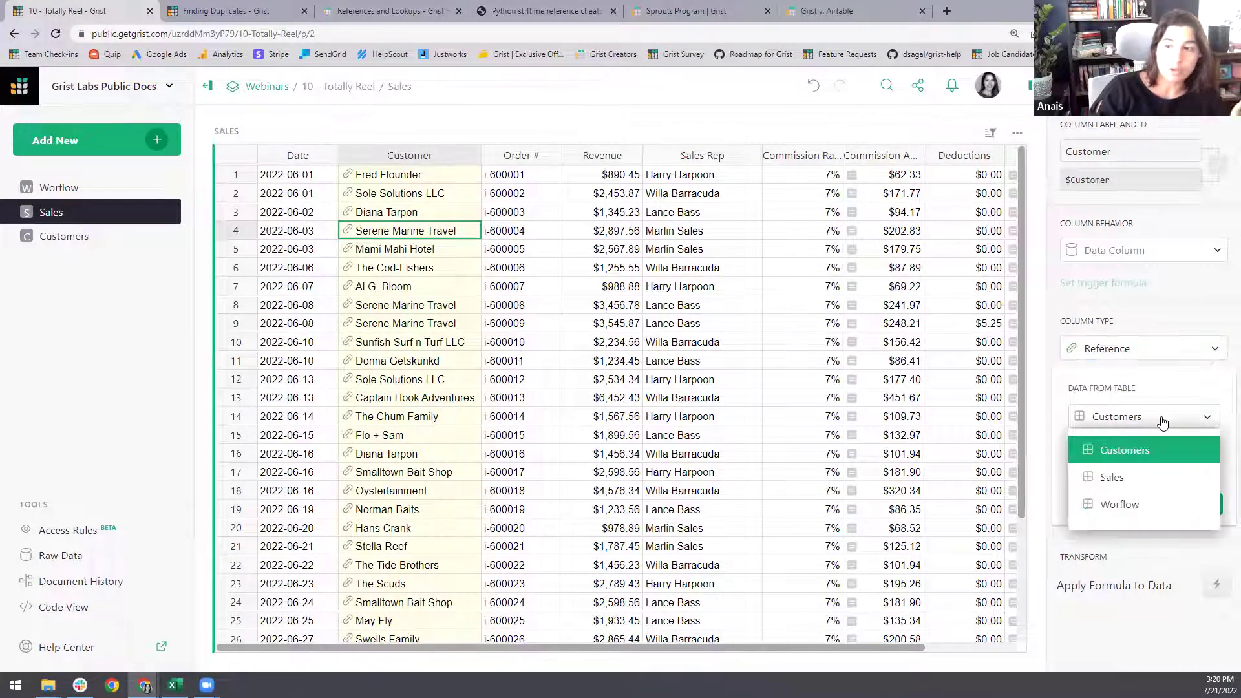
click(1138, 451)
click(1138, 475)
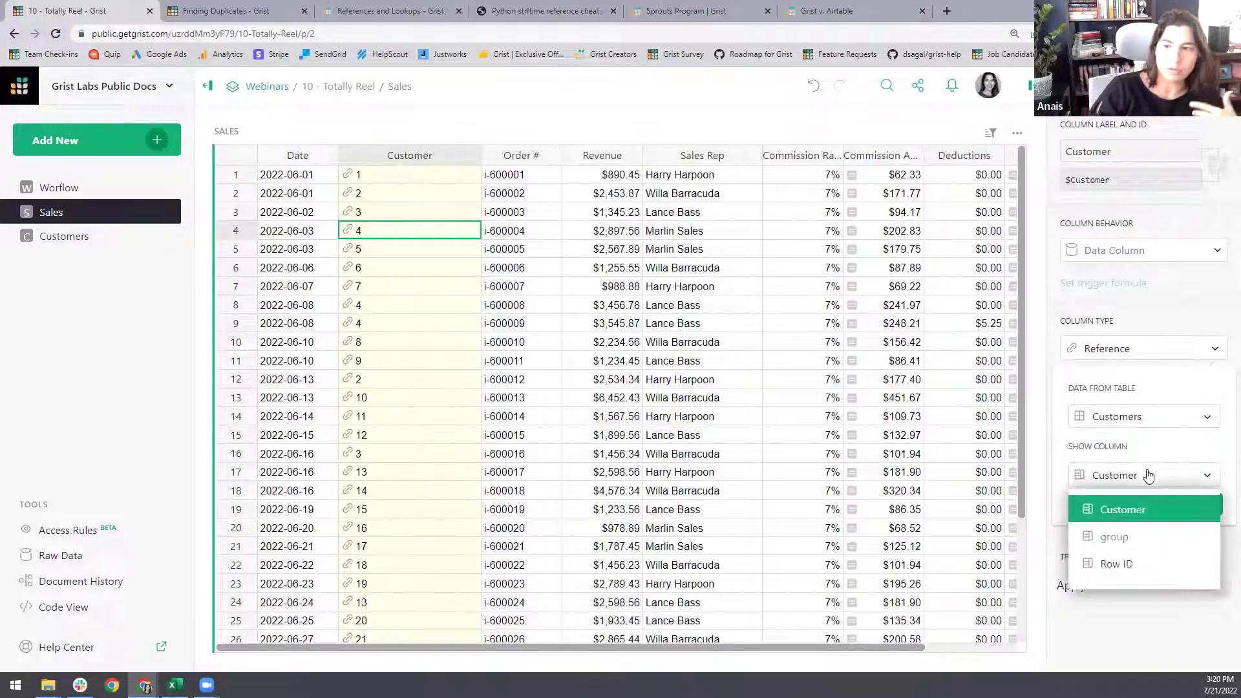
click(1137, 514)
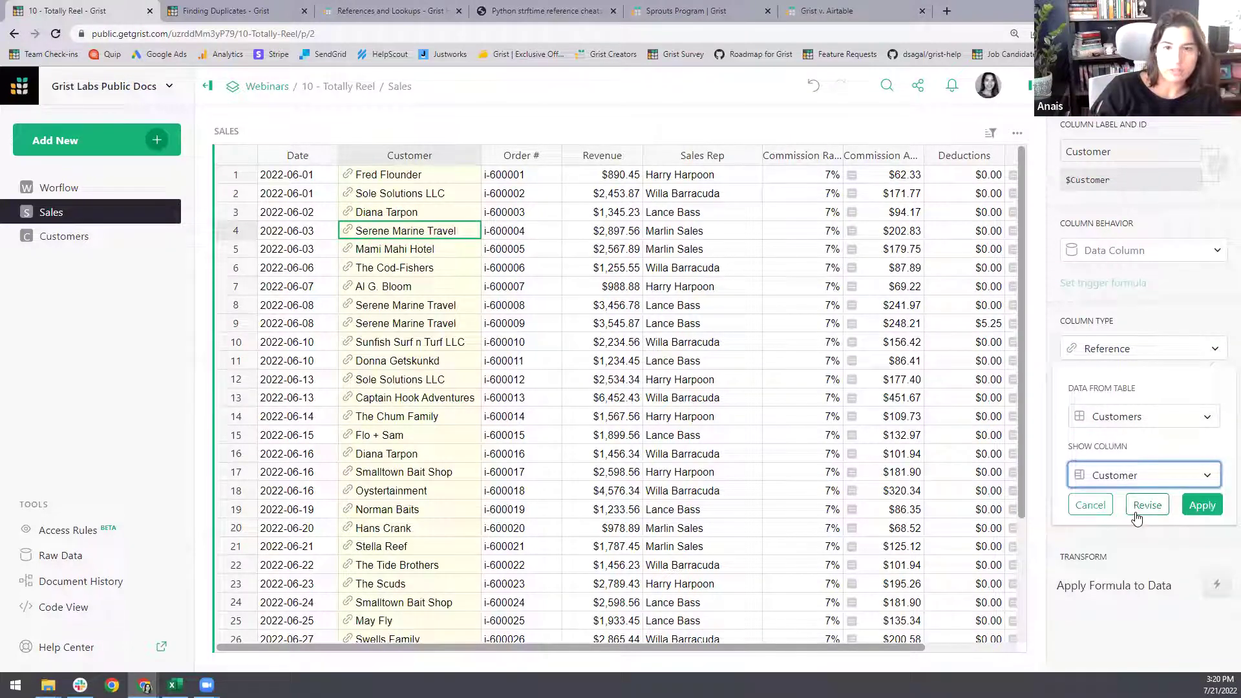
click(1202, 505)
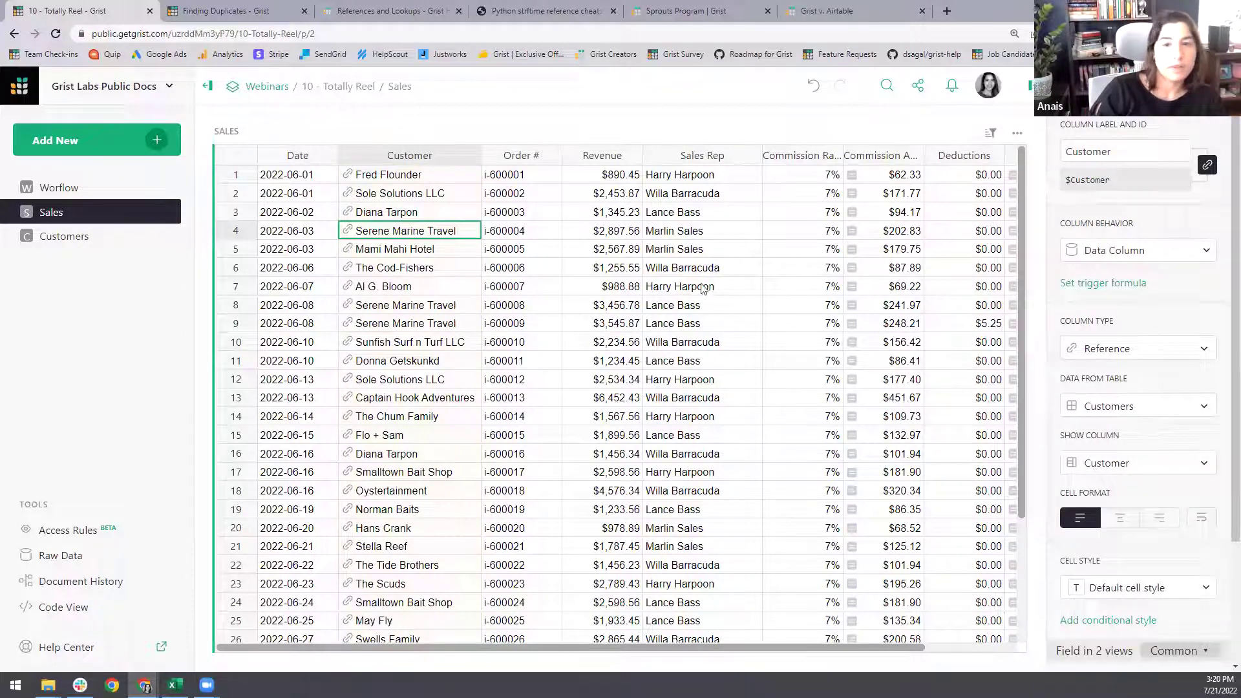
click(681, 255)
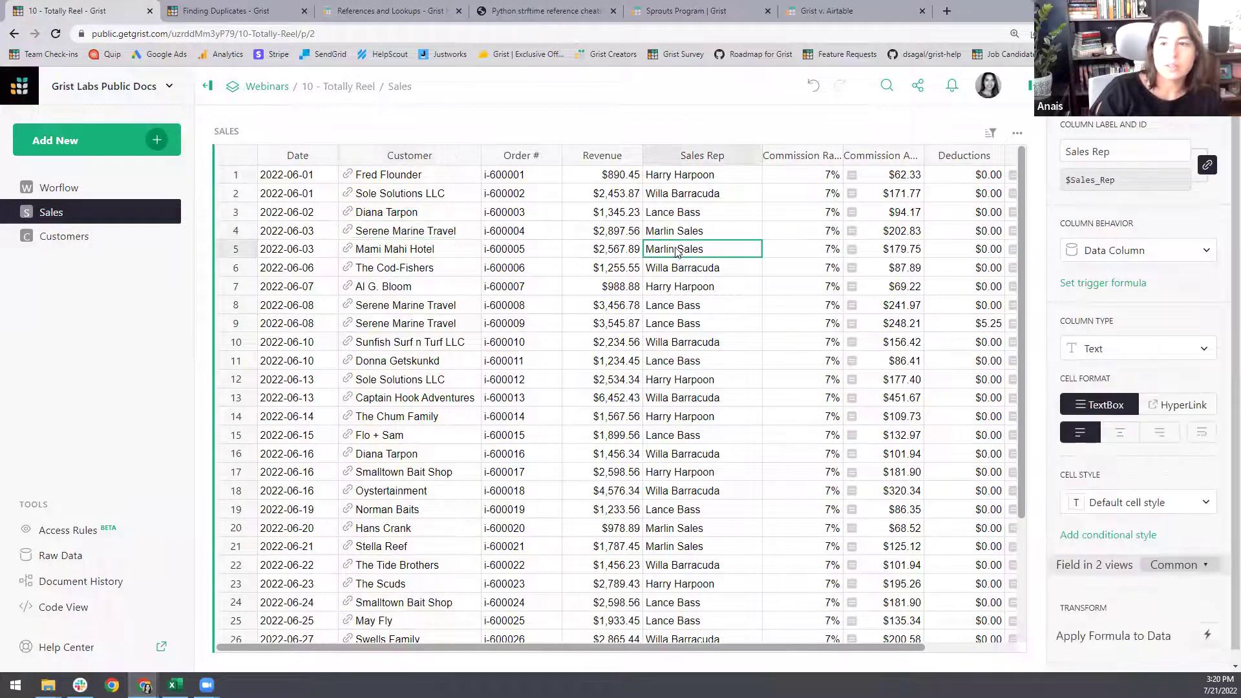
- Add a new page with a Sales summary grouped by Sales Rep
click(123, 143)
click(98, 179)
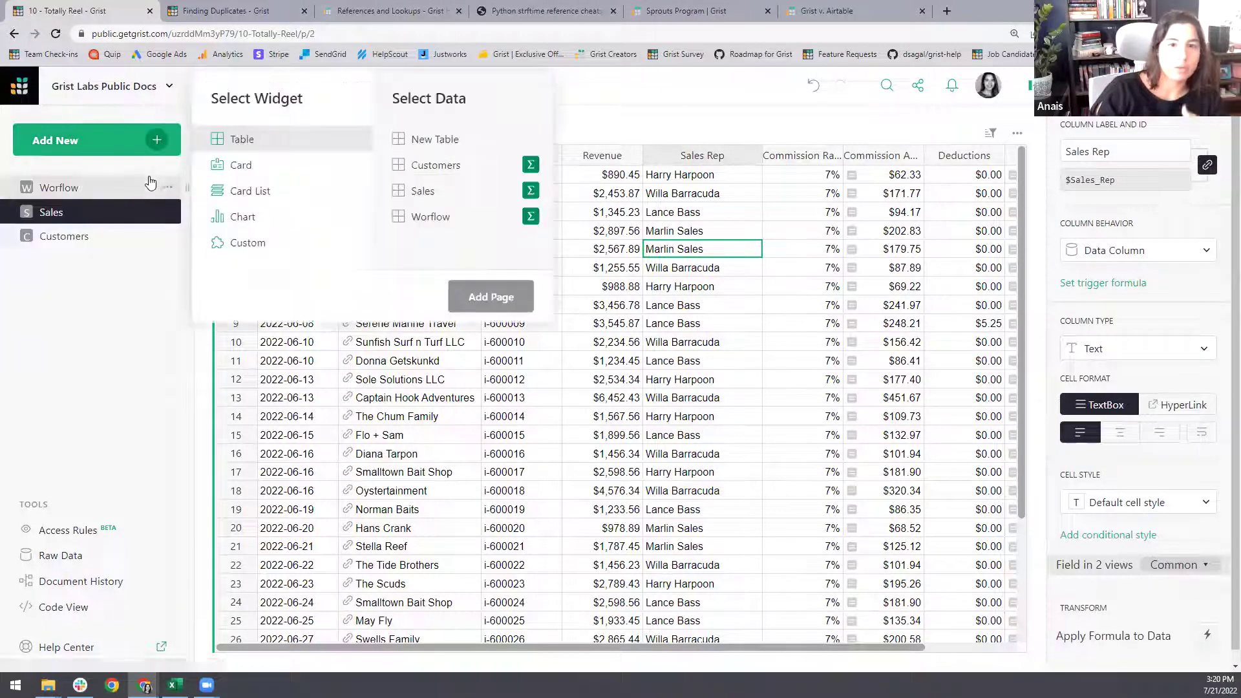
click(452, 191)
click(530, 191)
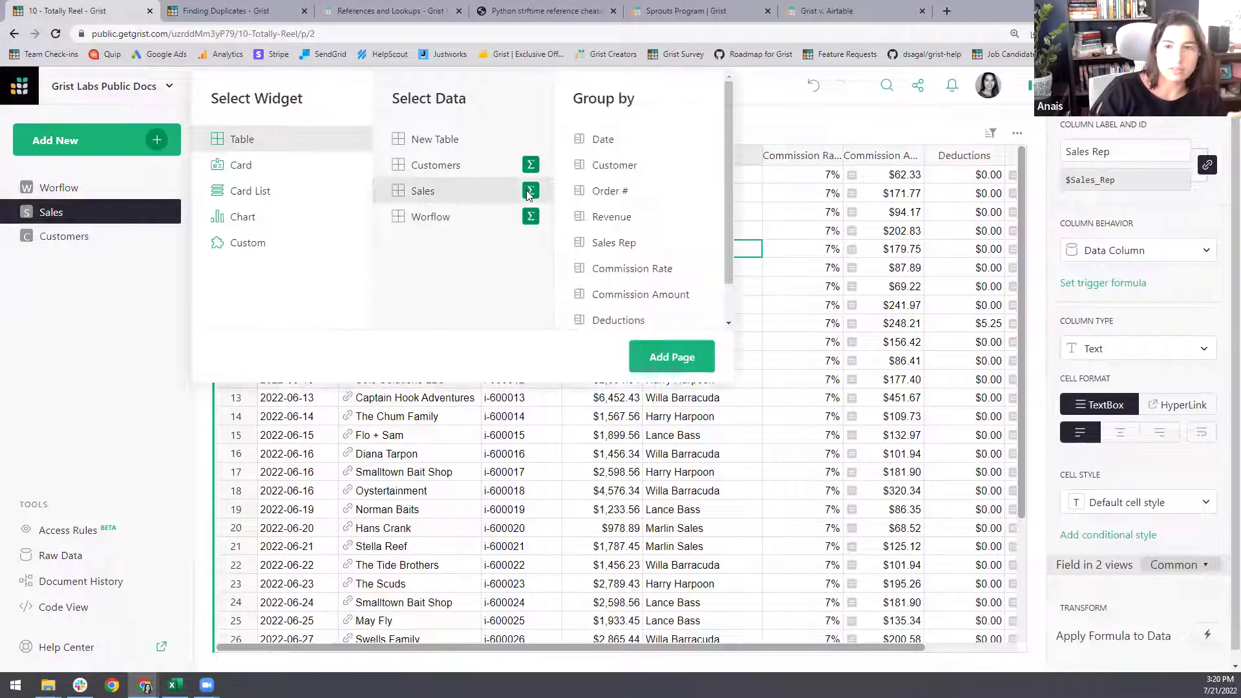
click(663, 244)
click(665, 354)
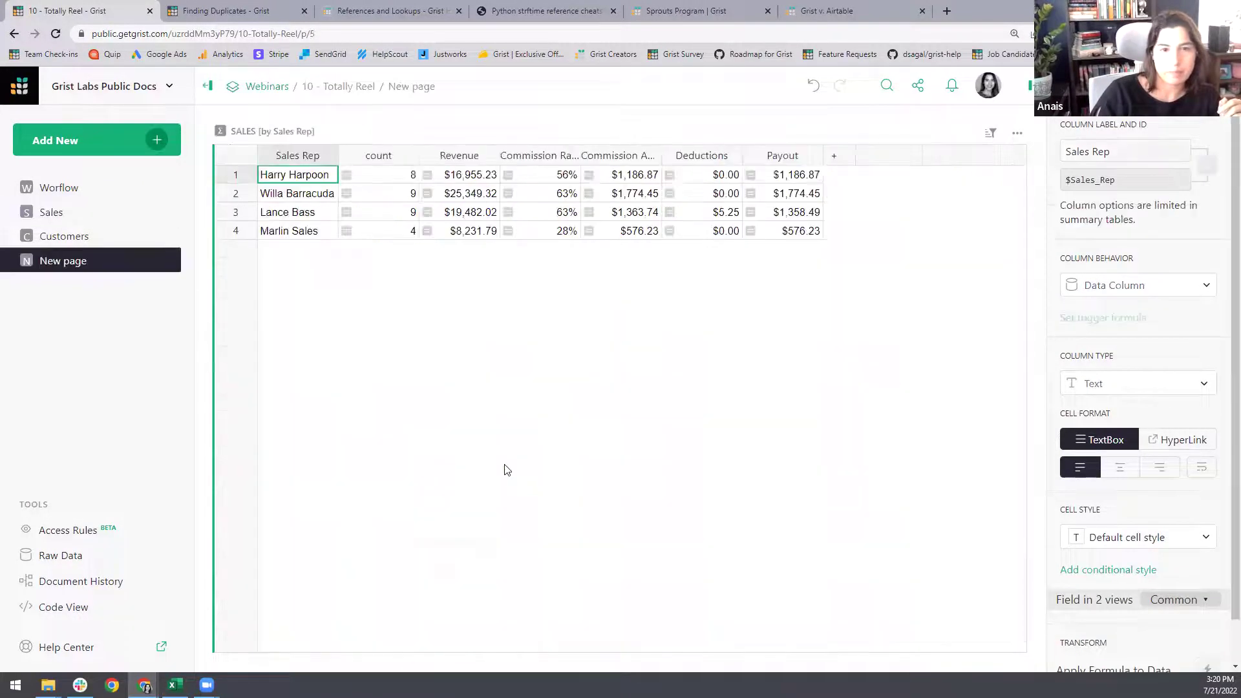
- Detach the Sales Rep summary into a standalone Table1 from the Data settings
click(1096, 86)
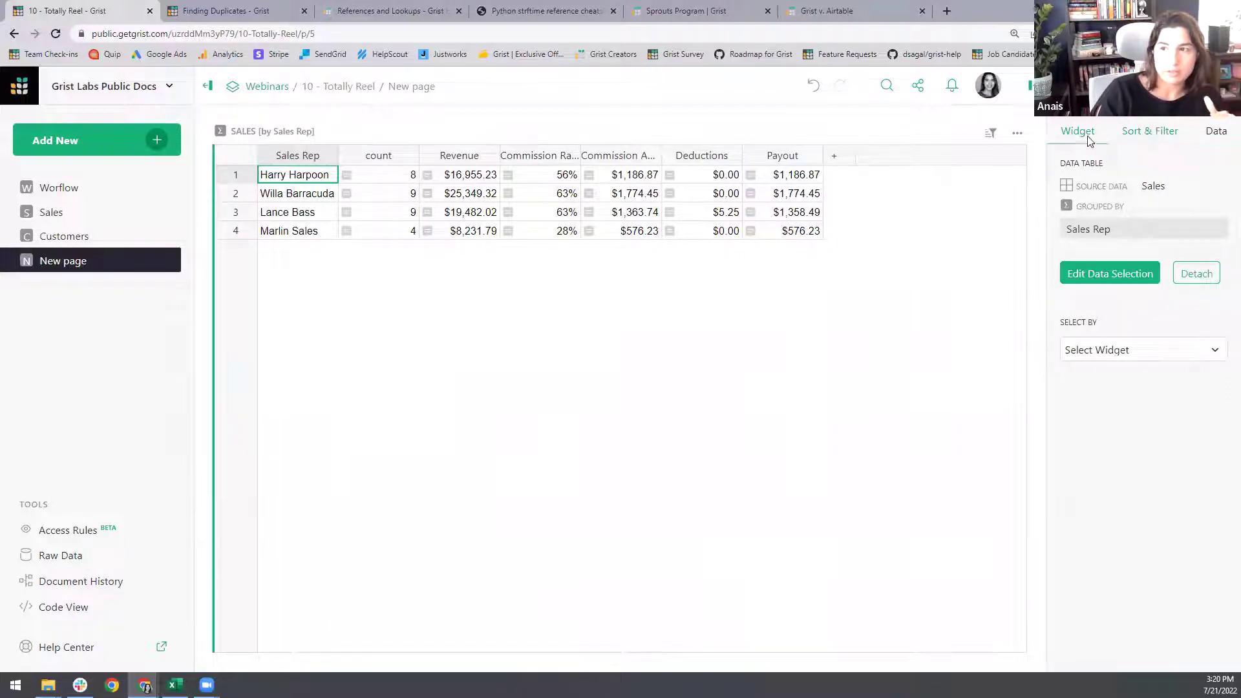
click(1090, 137)
click(1146, 131)
click(1211, 134)
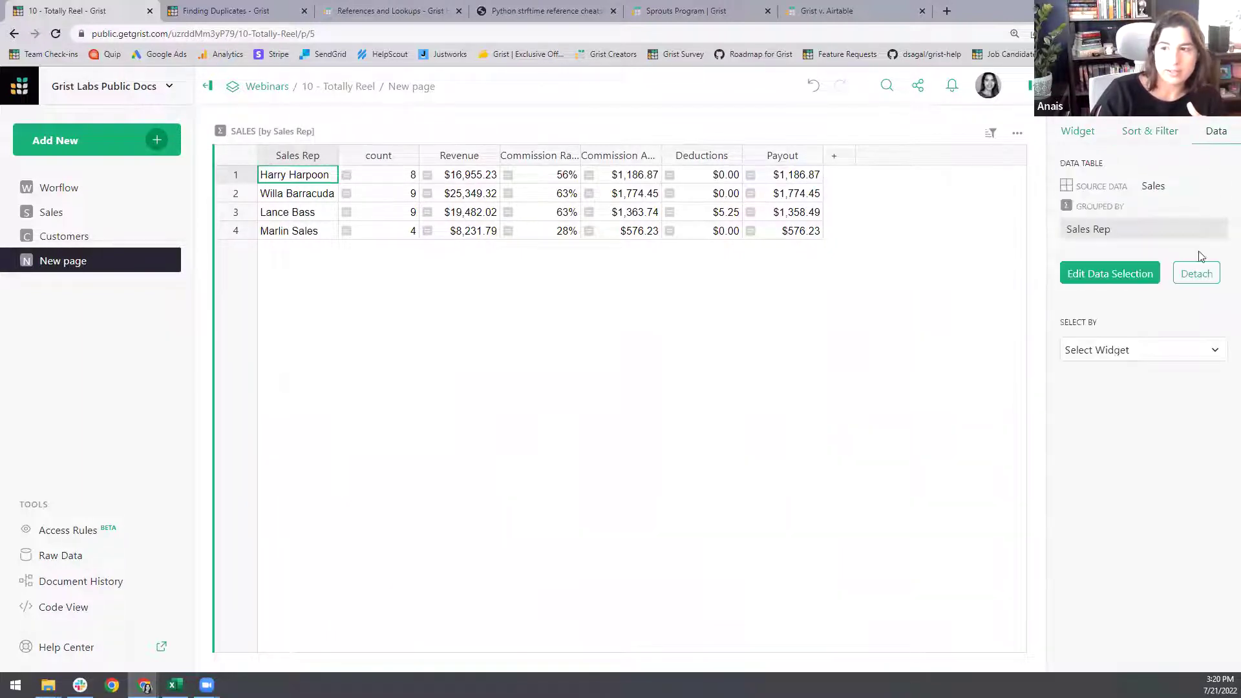
click(1195, 272)
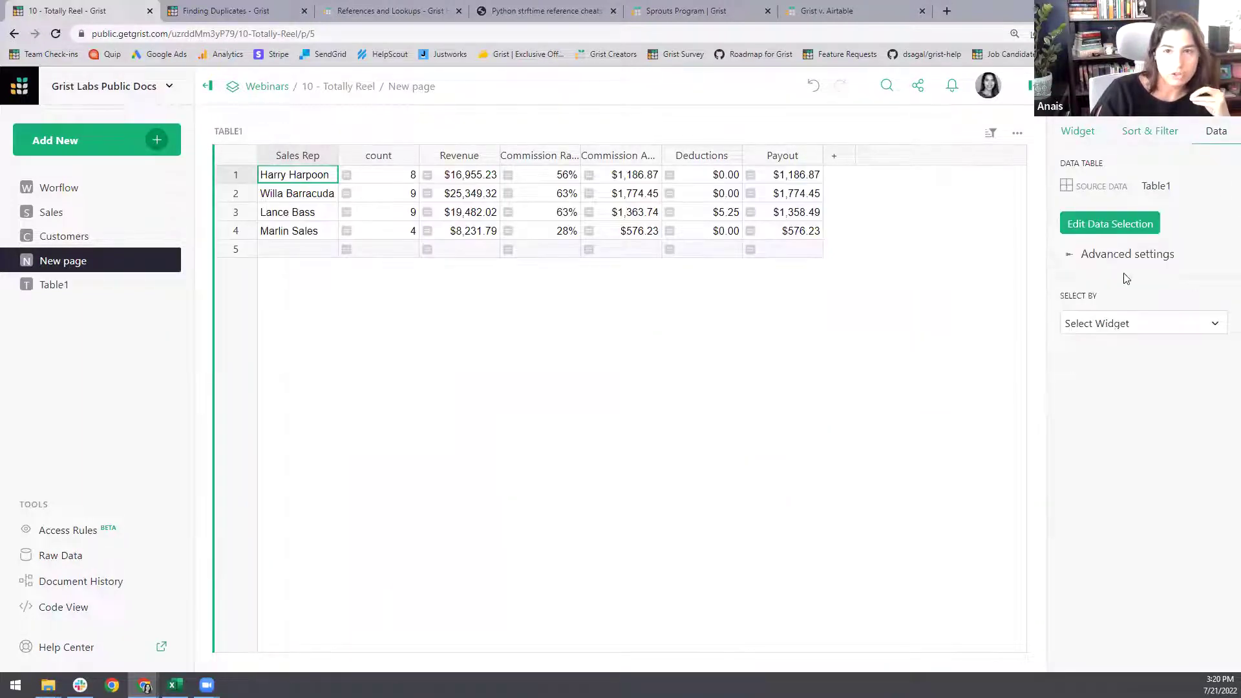
- Rename the Table1 table to Reps
click(111, 284)
click(229, 132)
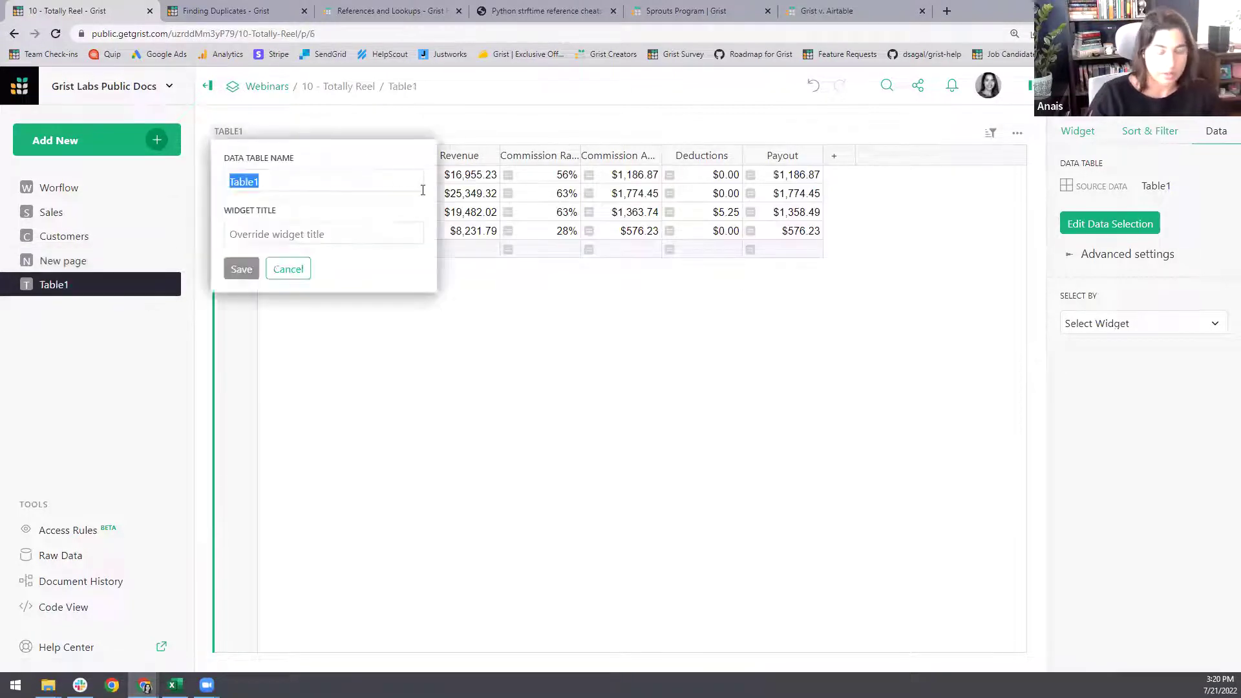
text(Reps)
key(Return)
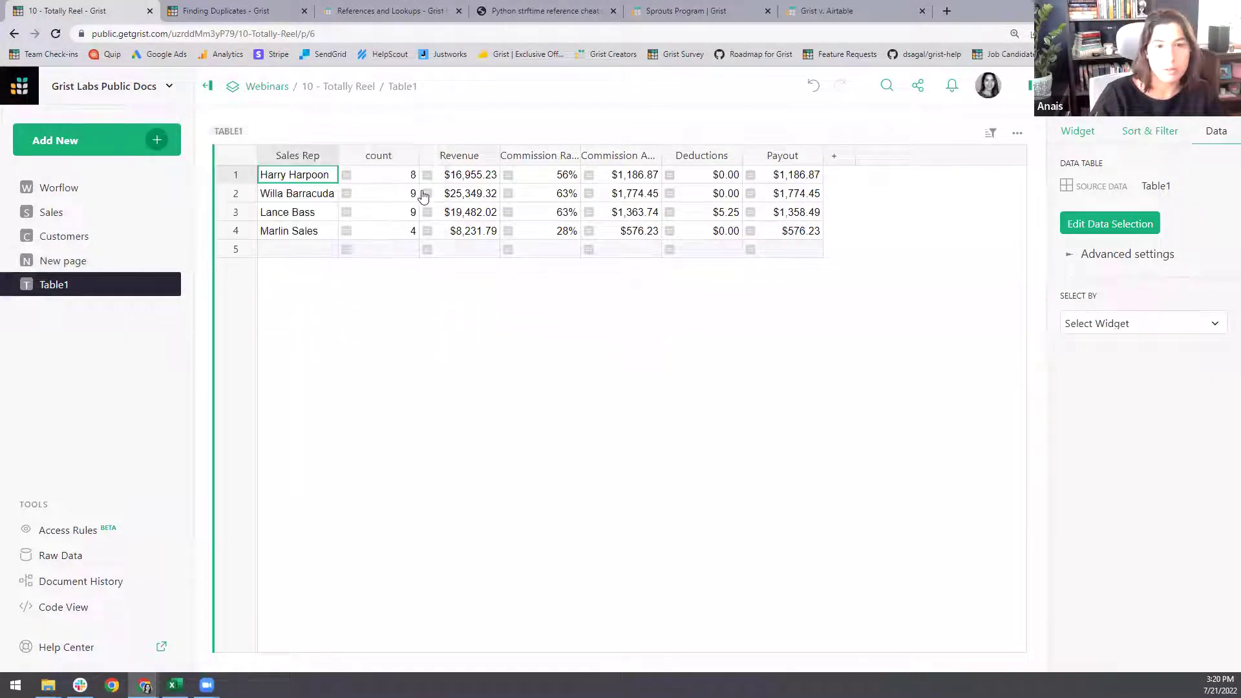
- Delete the six leftover columns from count through Payout, keeping only Sales Rep
click(396, 212)
drag(546, 208, 790, 211)
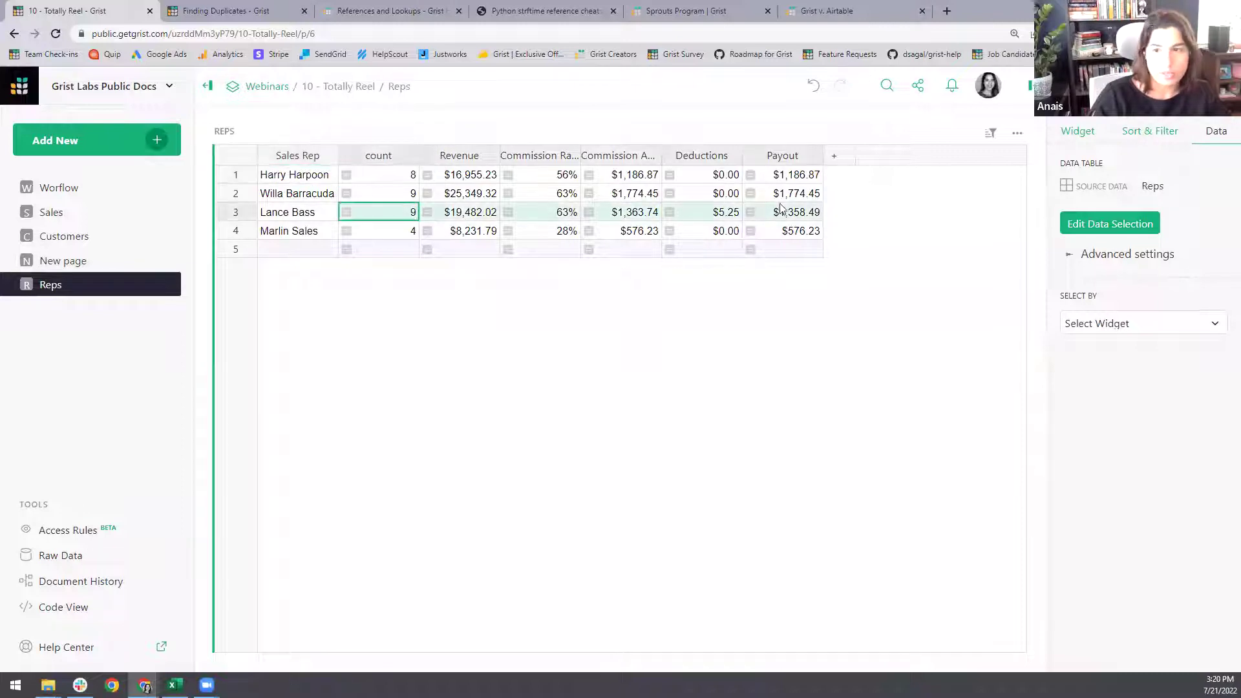
right_click(790, 210)
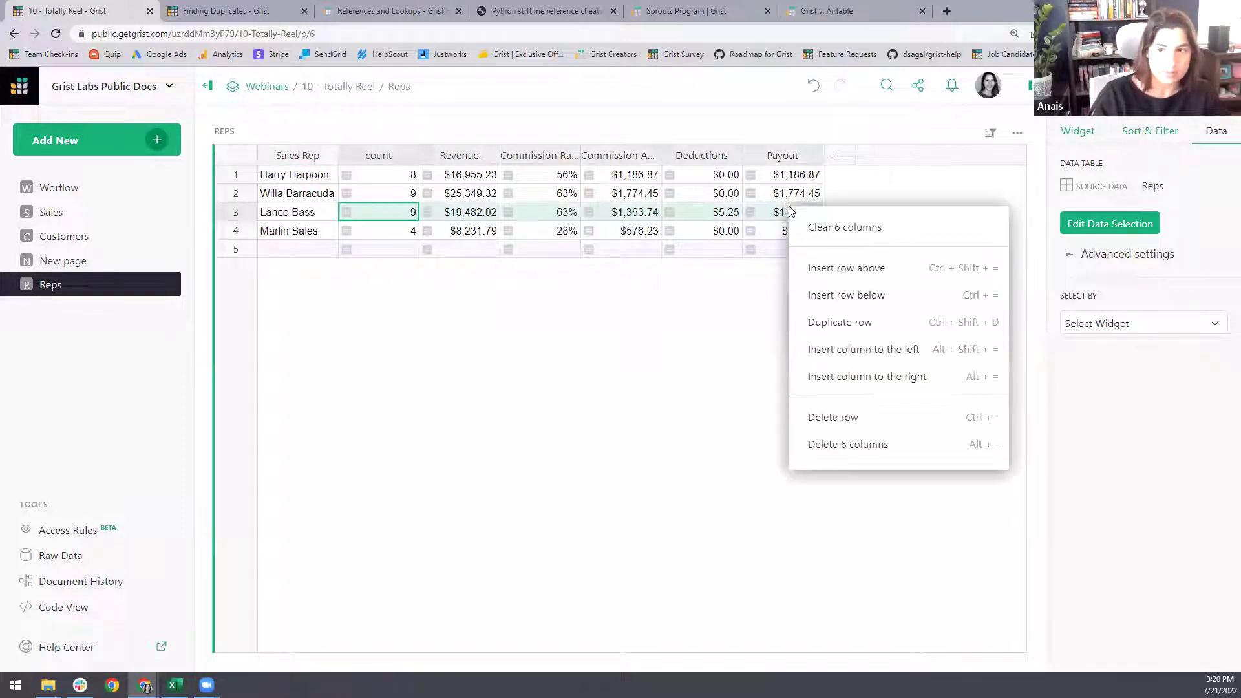
click(848, 445)
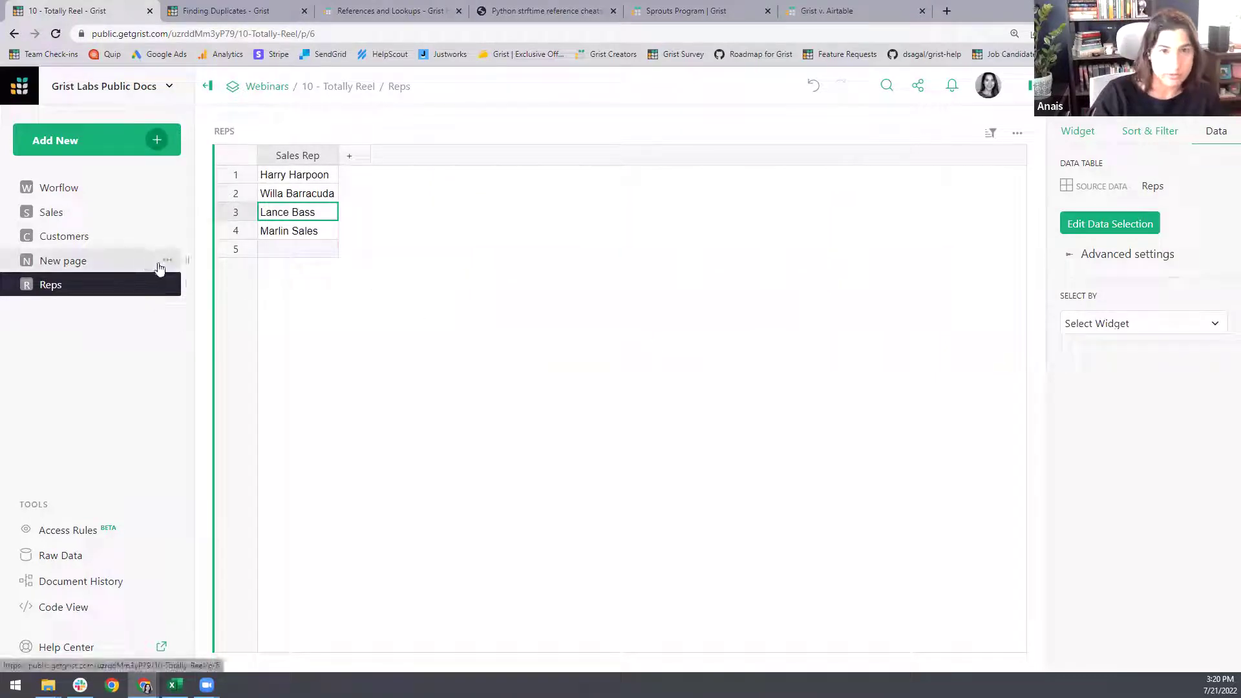
- Remove the leftover New page
click(169, 284)
click(216, 325)
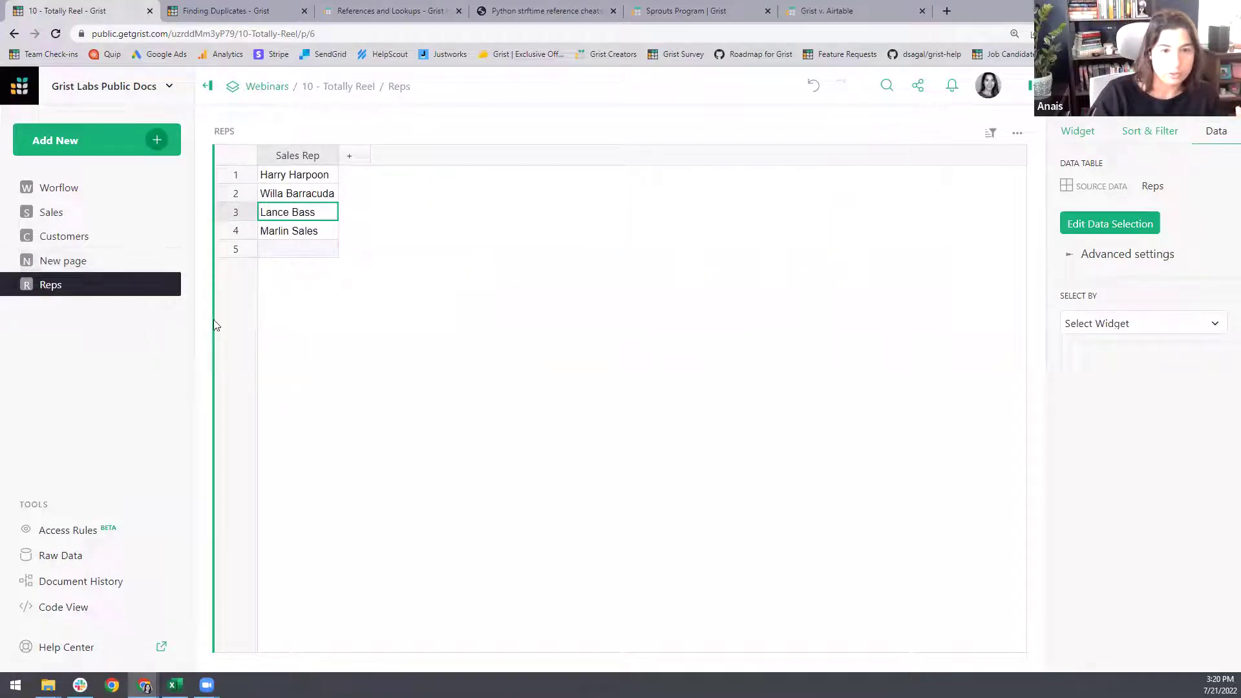
click(90, 239)
- Look through the Reps, Customers, Worflow and Sales pages, scanning the Sales grid
click(96, 270)
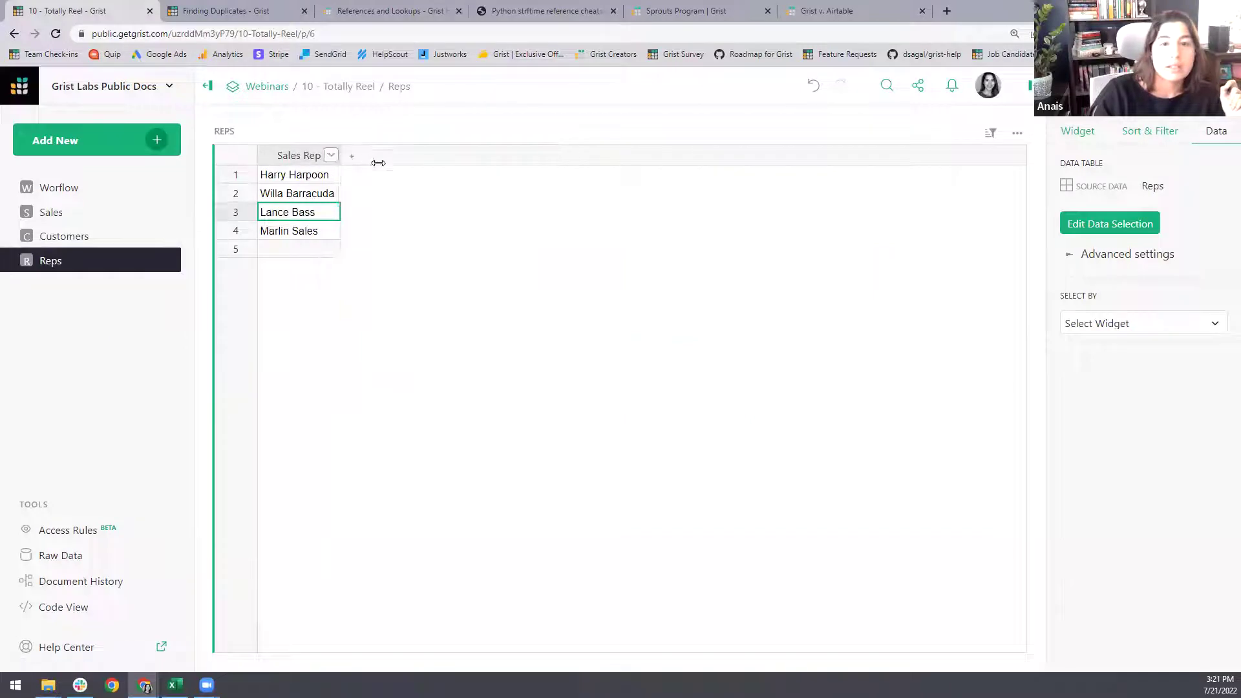
click(71, 234)
click(55, 213)
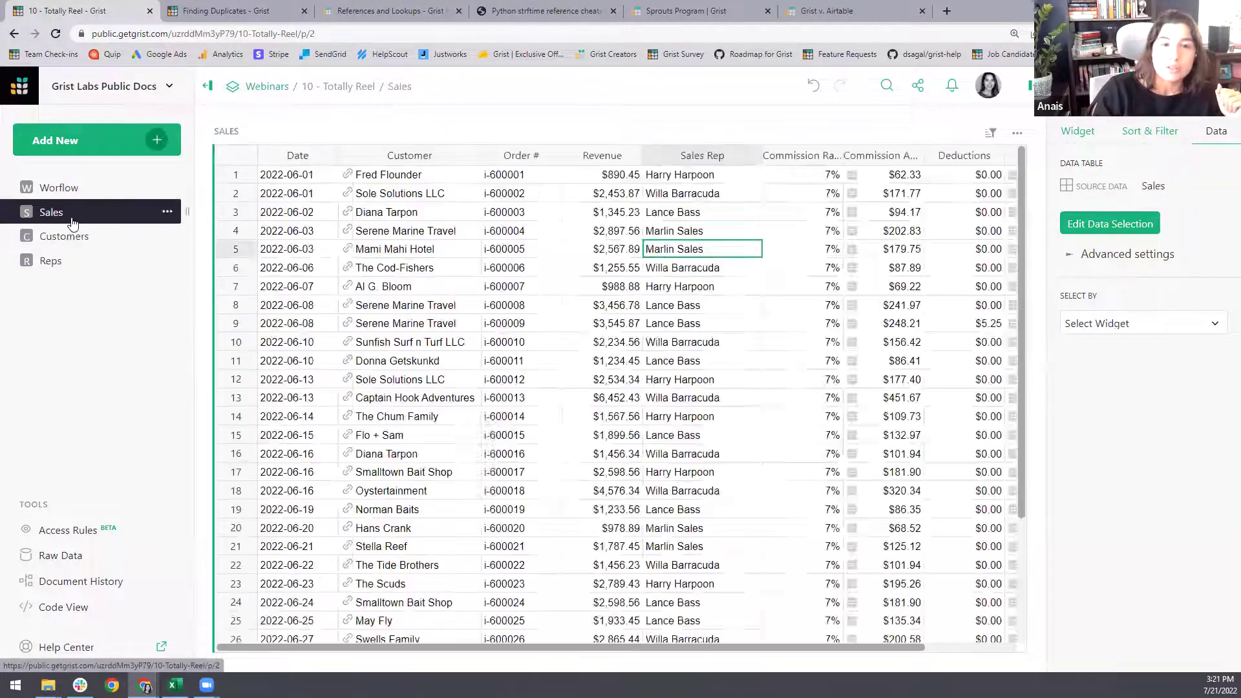
click(60, 190)
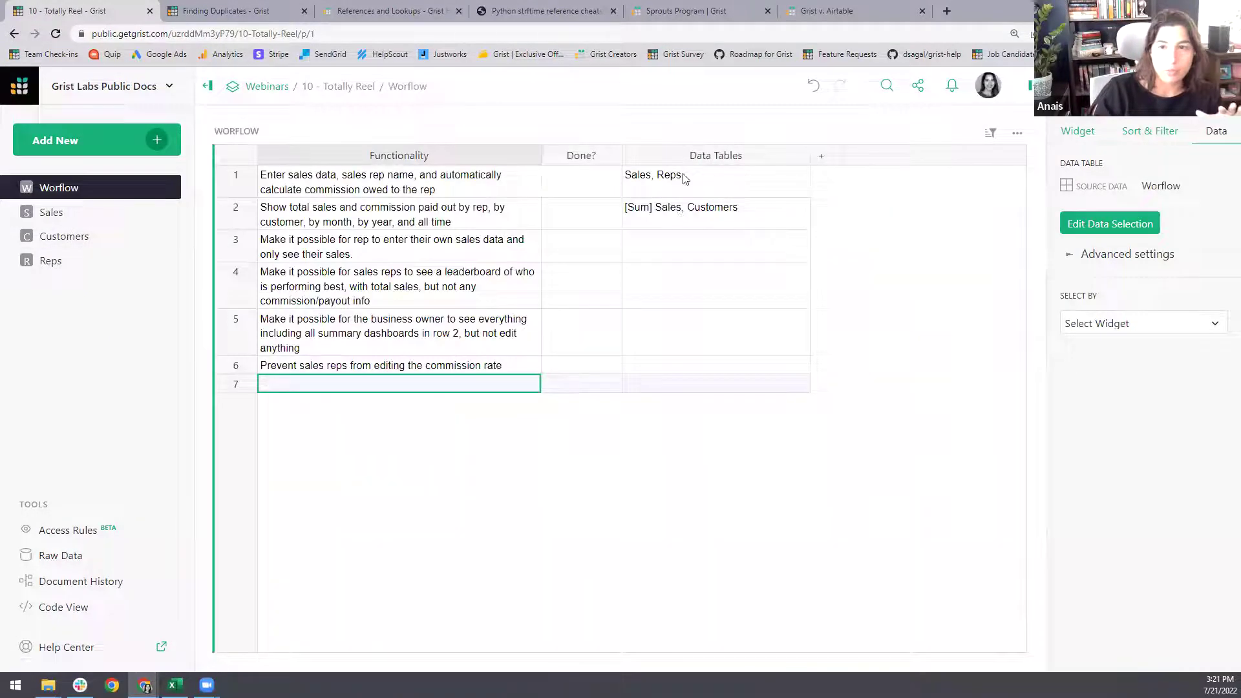
click(72, 217)
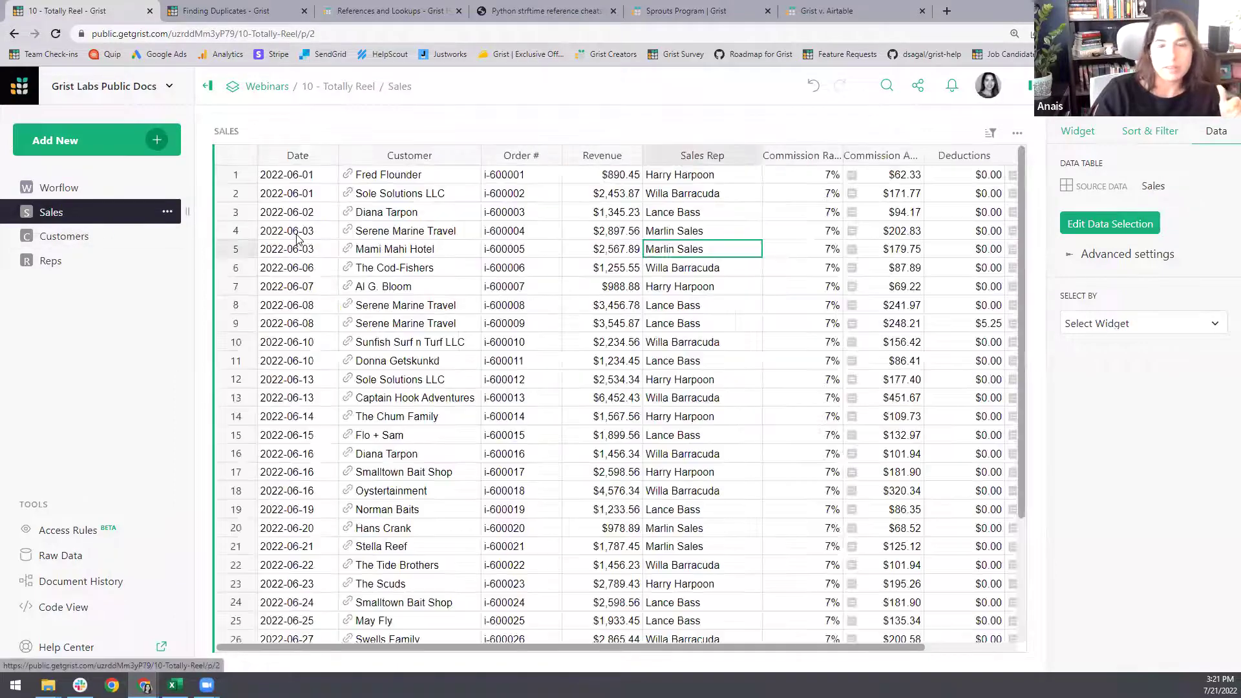
scroll(737, 643, right, 3)
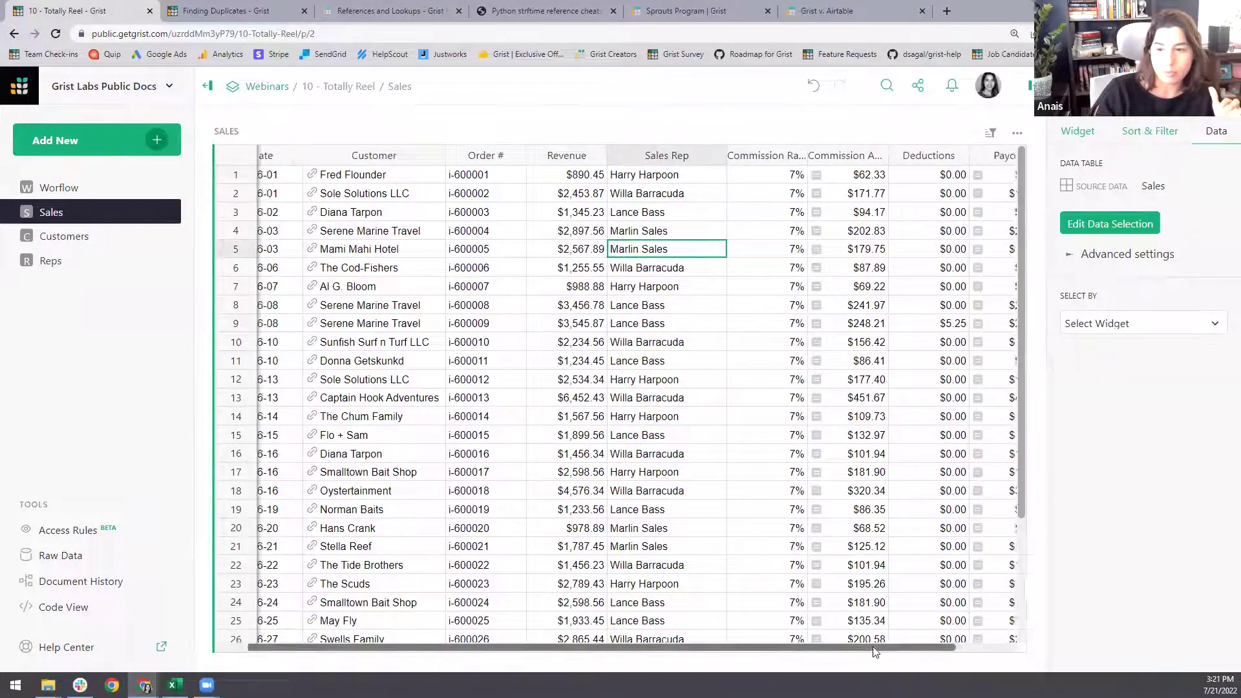
scroll(679, 582, left, 3)
scroll(658, 494, down, 3)
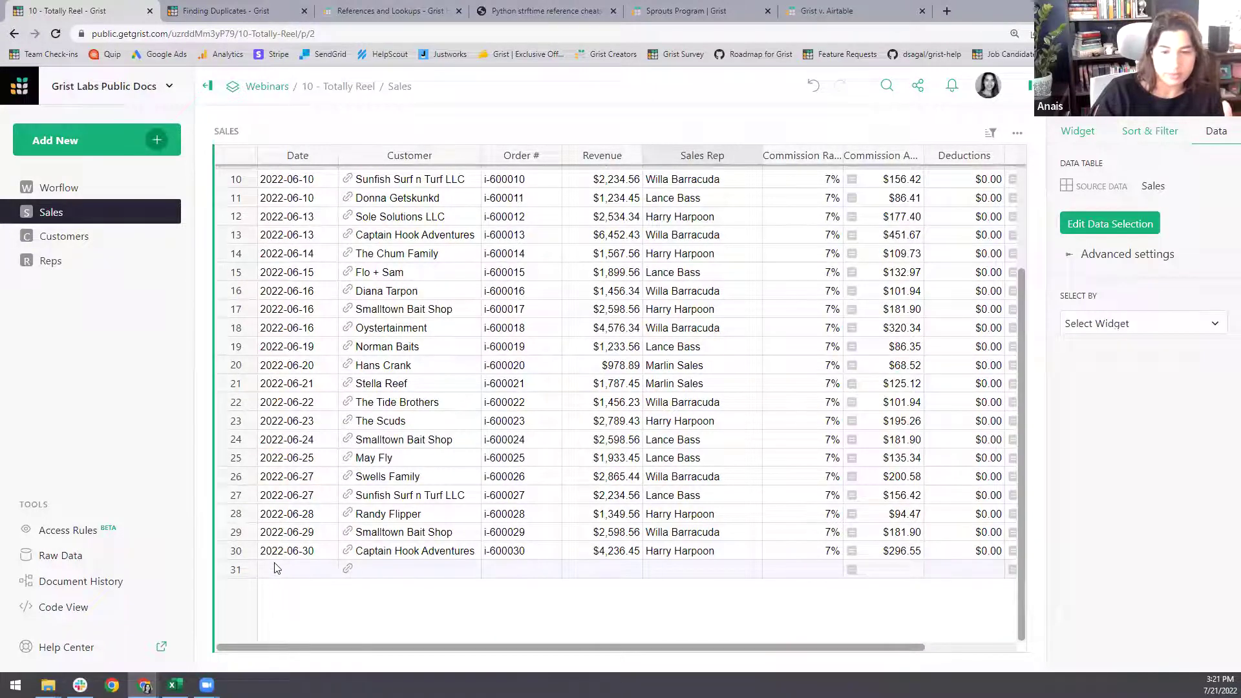
scroll(713, 651, right, 3)
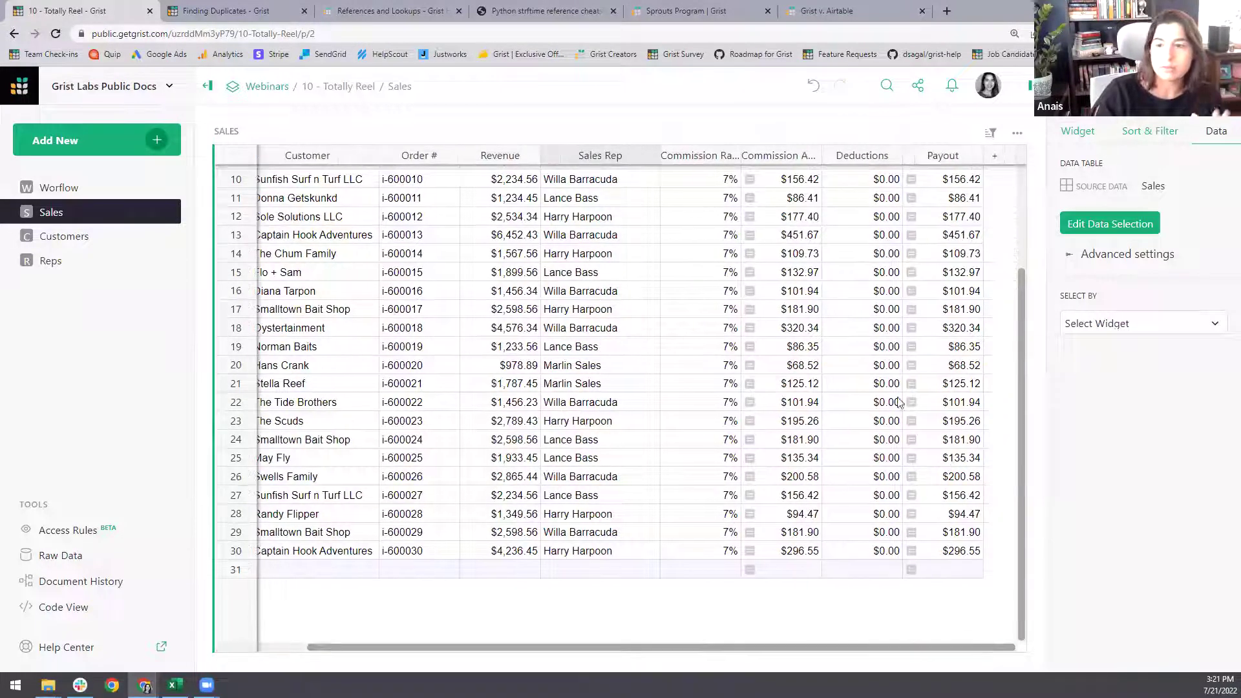
scroll(750, 651, left, 3)
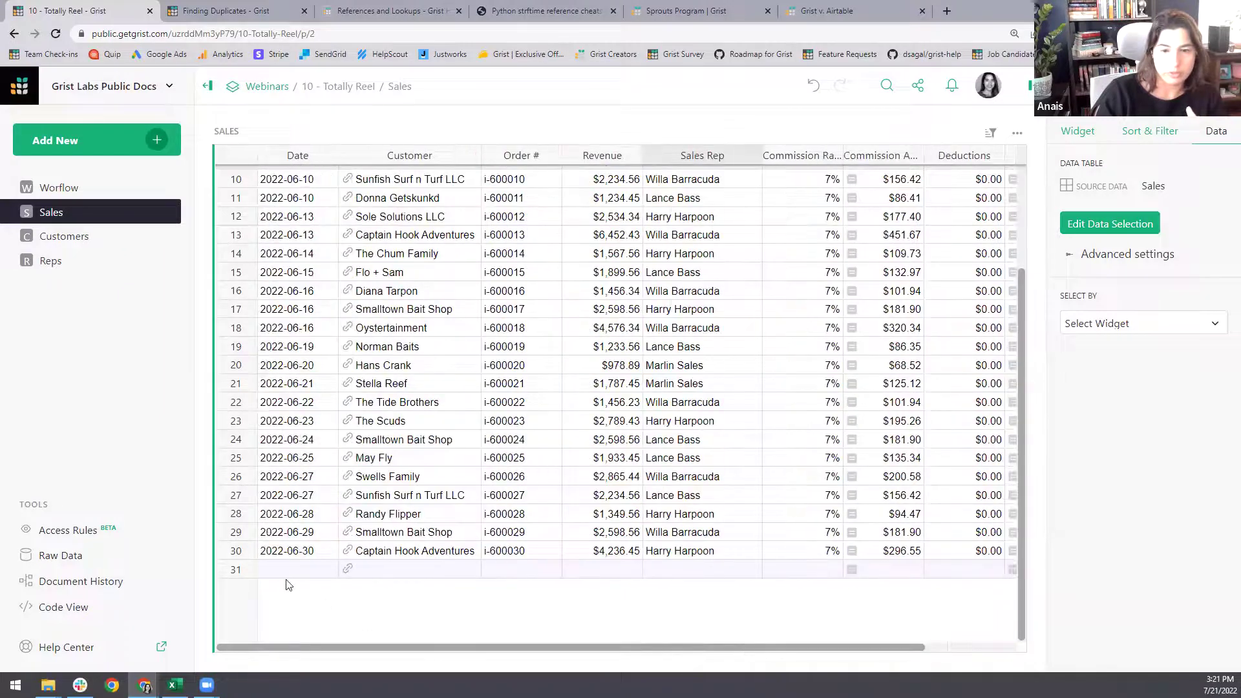
- Add a test Sales row dated 2022-07-20 with Revenue 10000
double_click(298, 570)
click(351, 474)
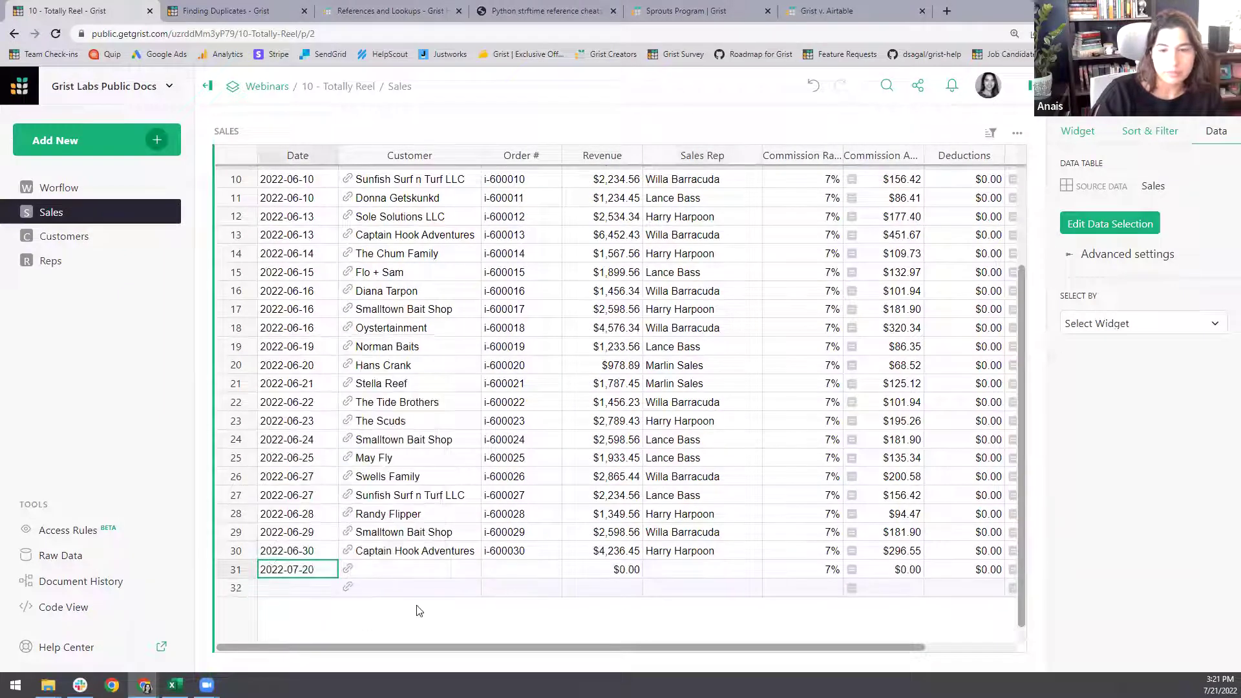
double_click(609, 570)
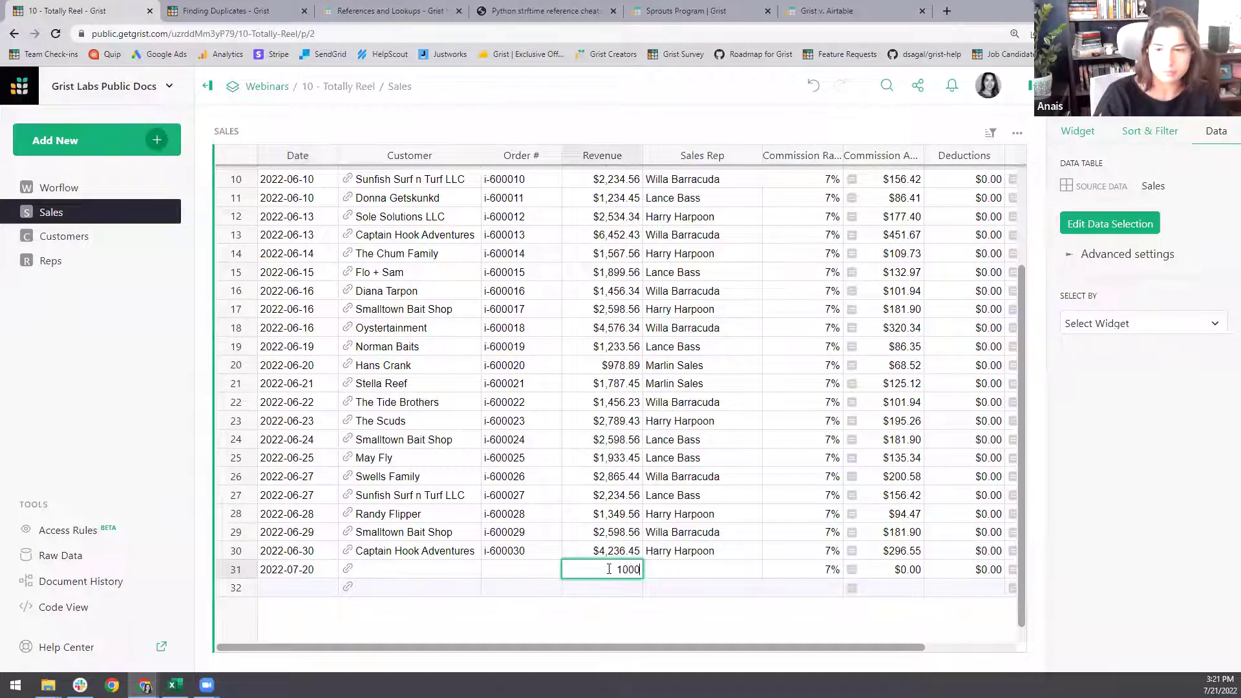
key(Return)
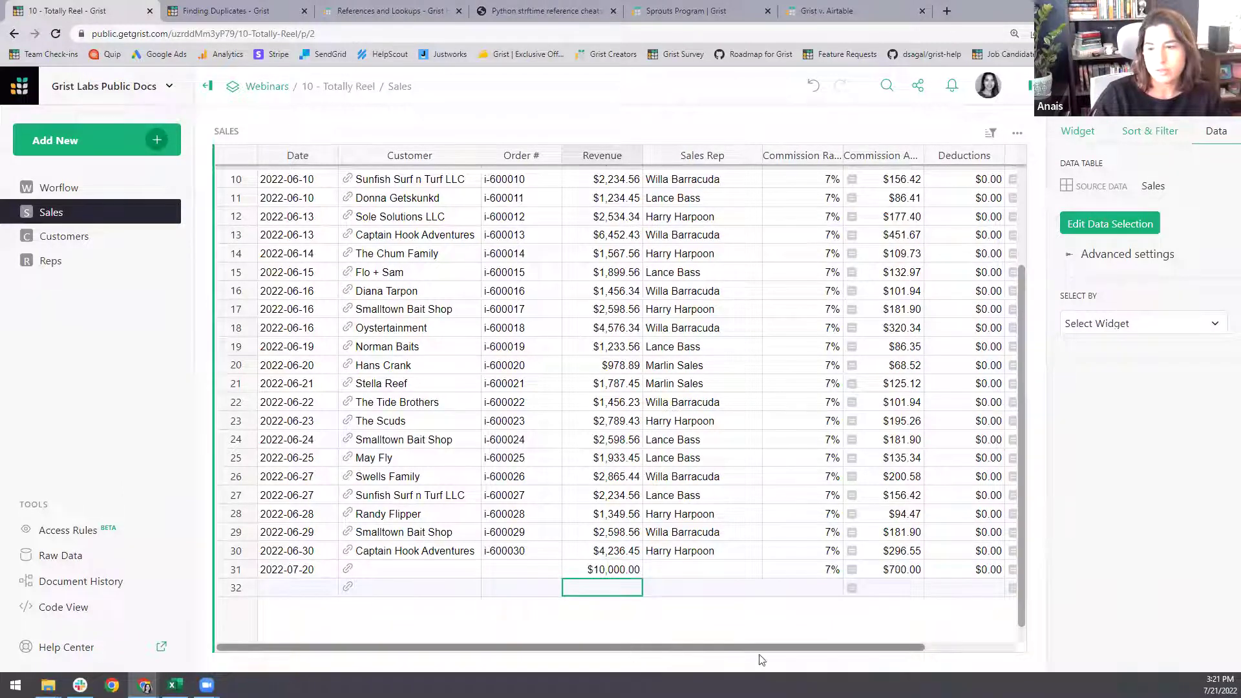
- Confirm the test row earns $700 commission, delete it, and return to Worflow
scroll(905, 621, right, 3)
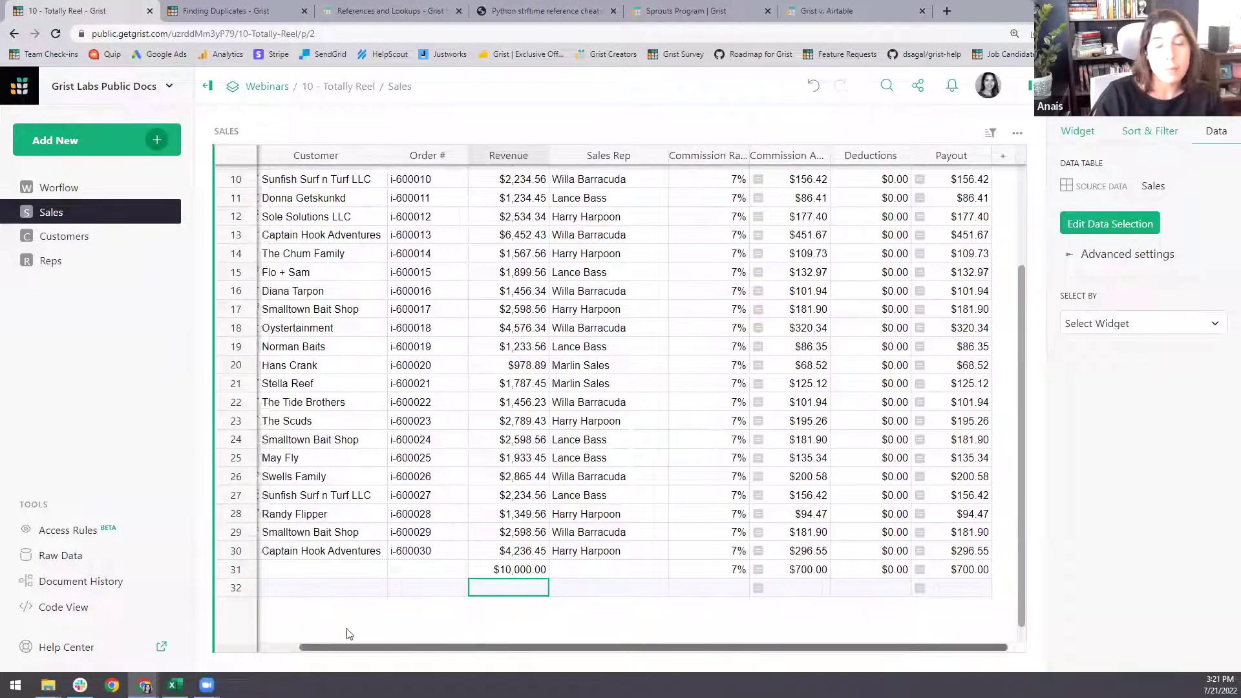
scroll(347, 621, left, 3)
right_click(249, 569)
click(277, 494)
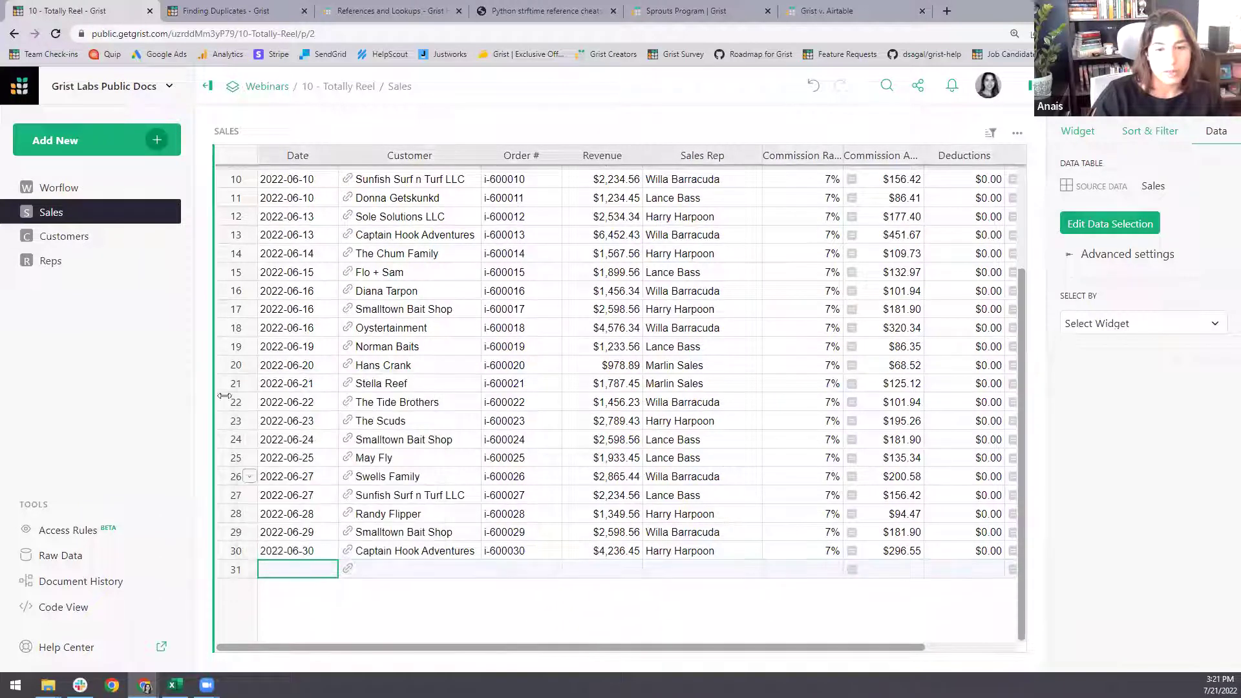
click(81, 189)
click(380, 183)
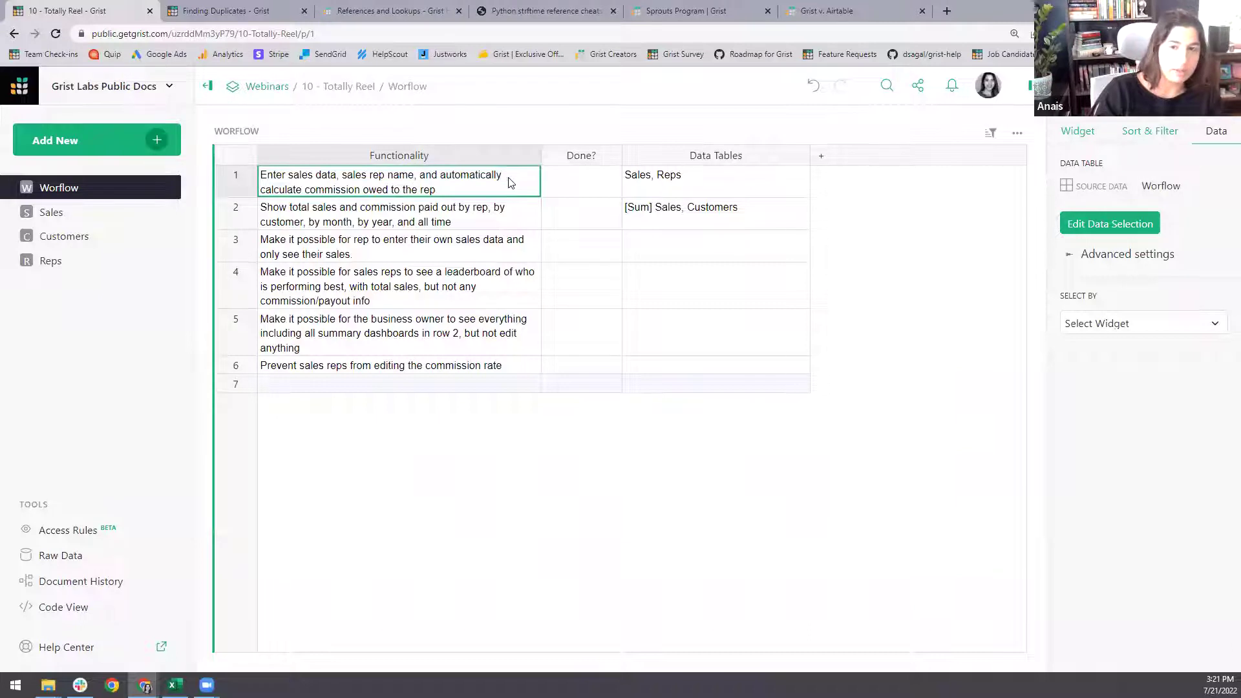
- Tick Done? for the first Worflow task
click(581, 175)
click(580, 174)
click(485, 217)
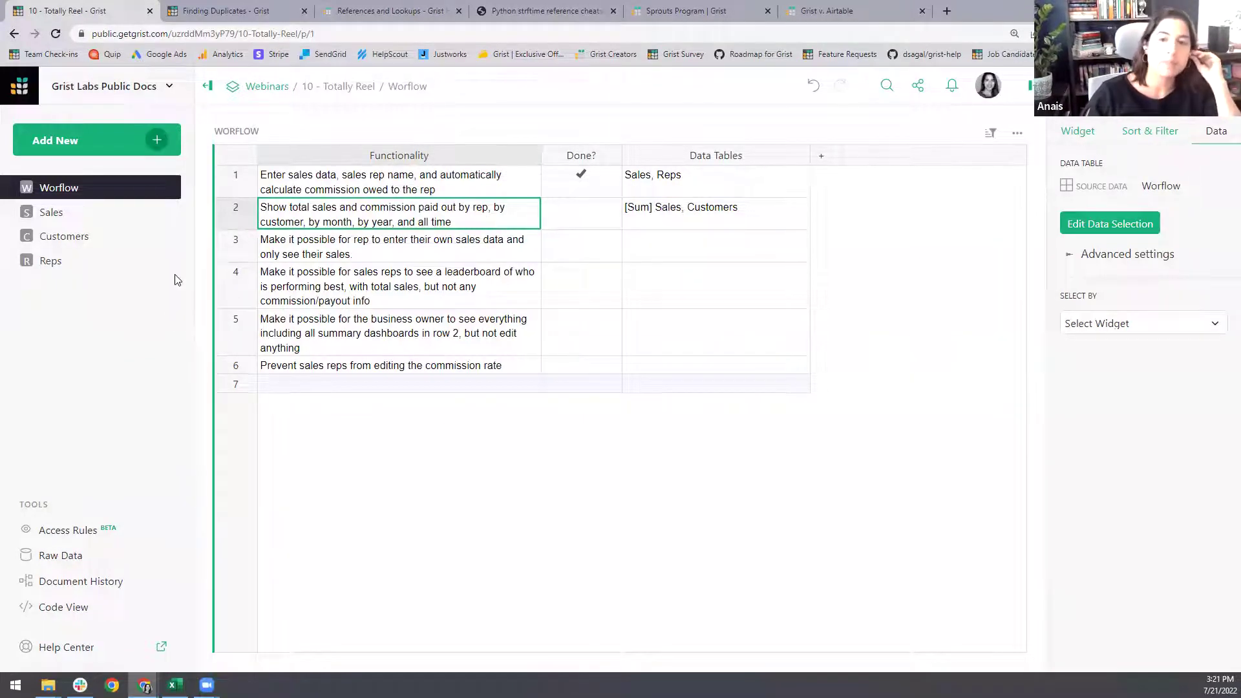
- Add a new page holding an ungrouped Sales summary table of overall totals
click(153, 137)
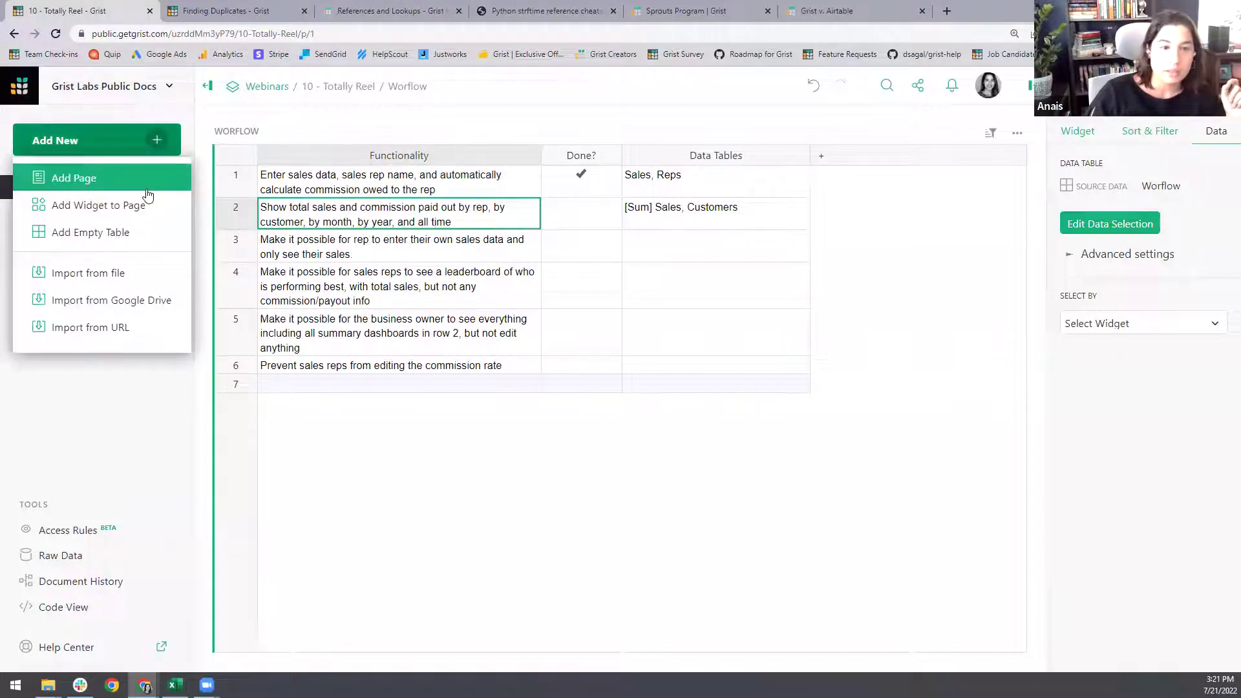
click(113, 185)
click(424, 218)
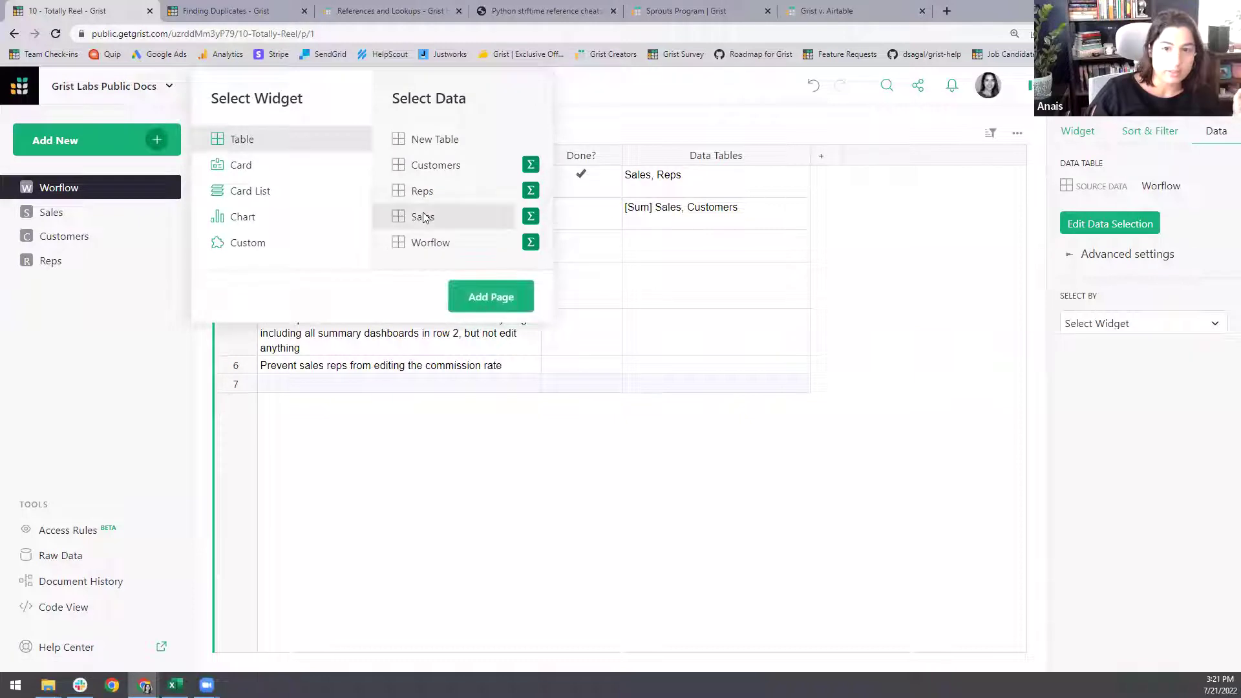
click(531, 217)
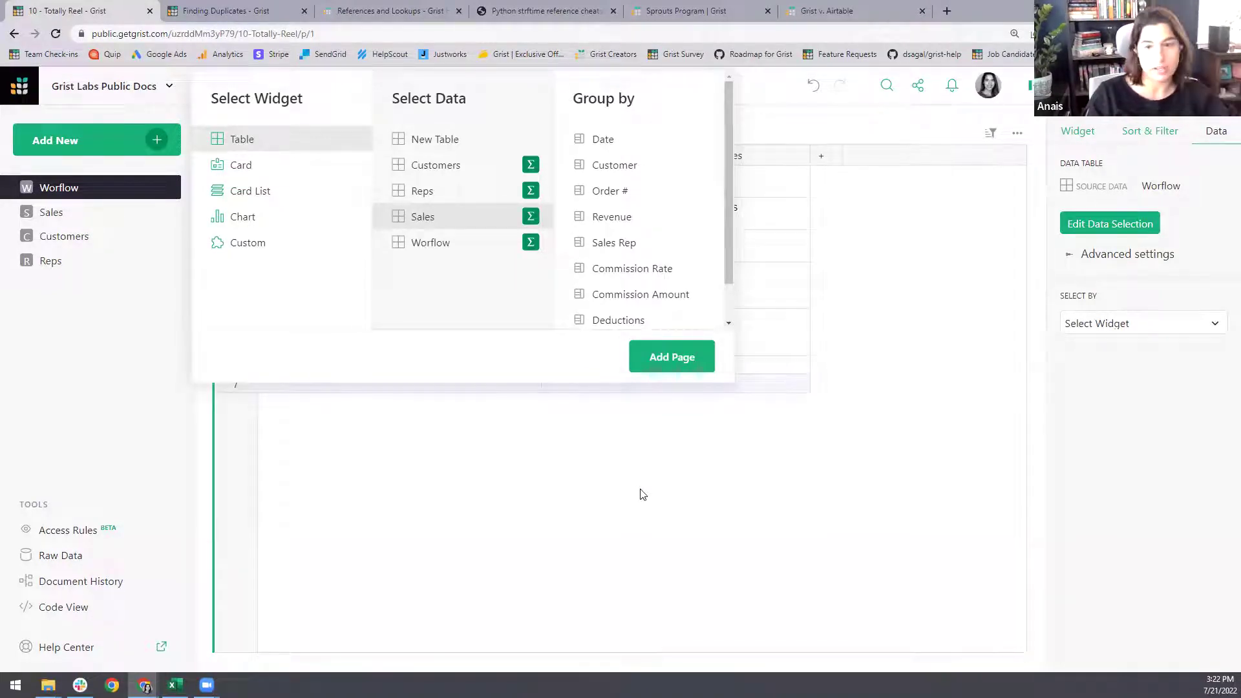
click(674, 362)
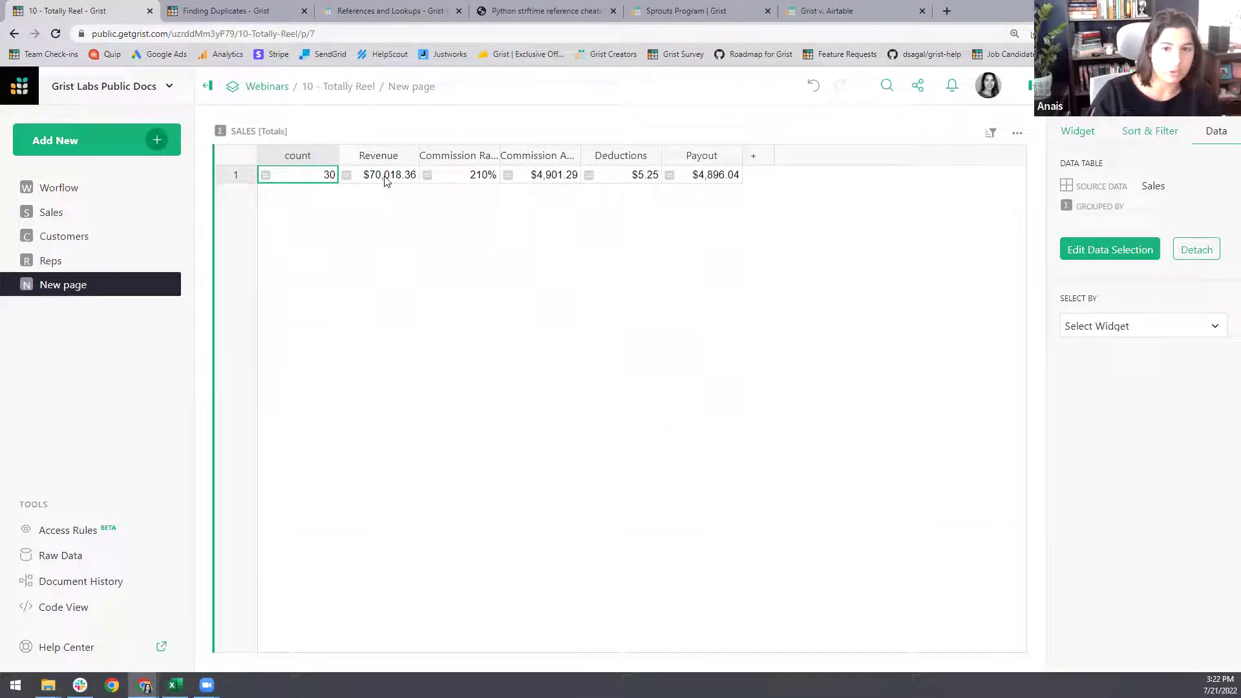
- Change the Commission Rate total formula from SUM to AVERAGE so it shows 7%
click(472, 181)
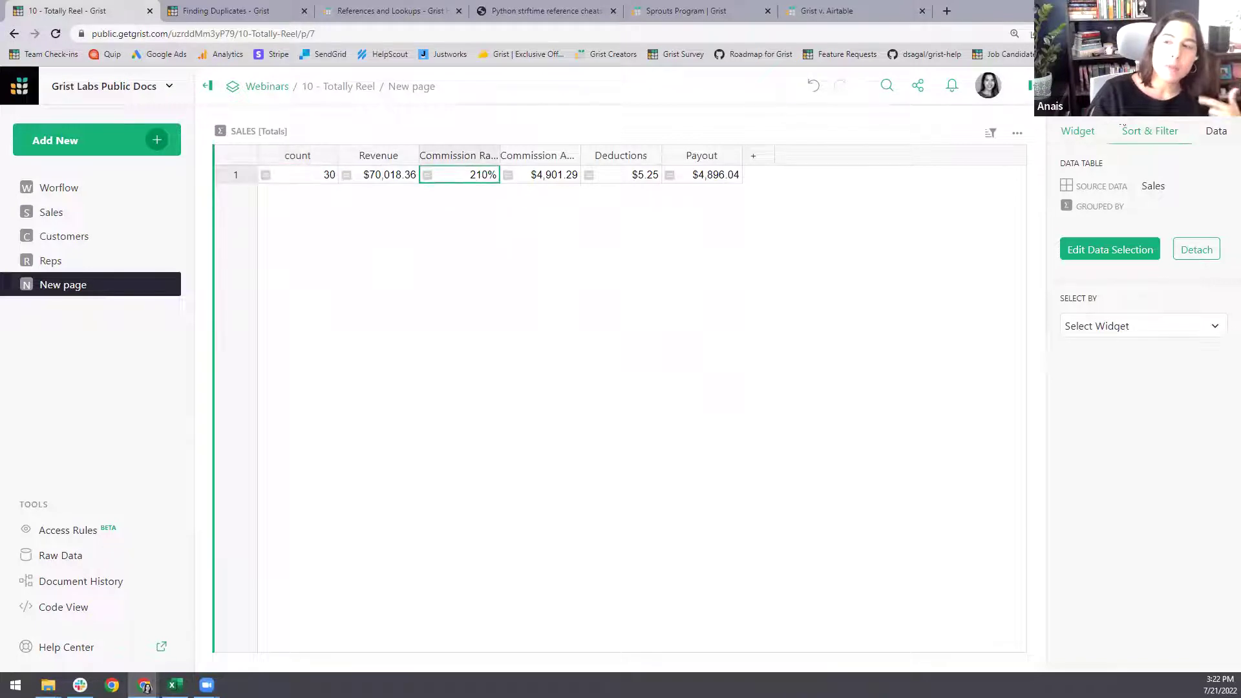
click(1162, 86)
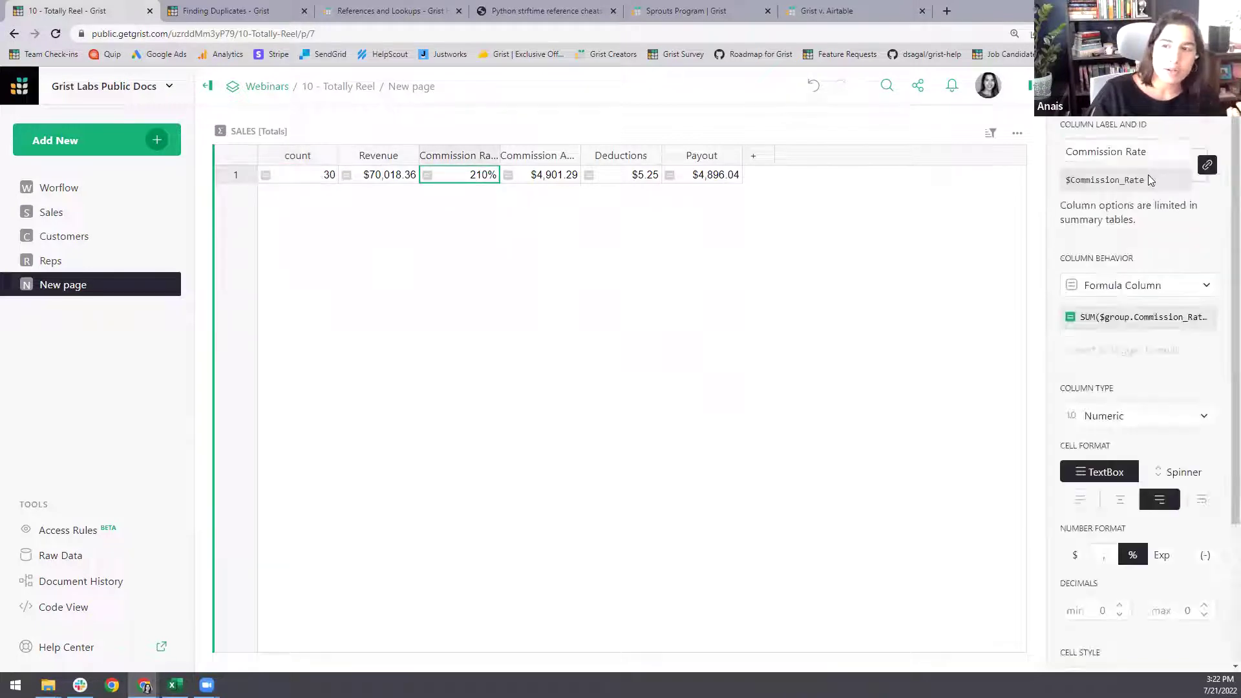
click(1095, 318)
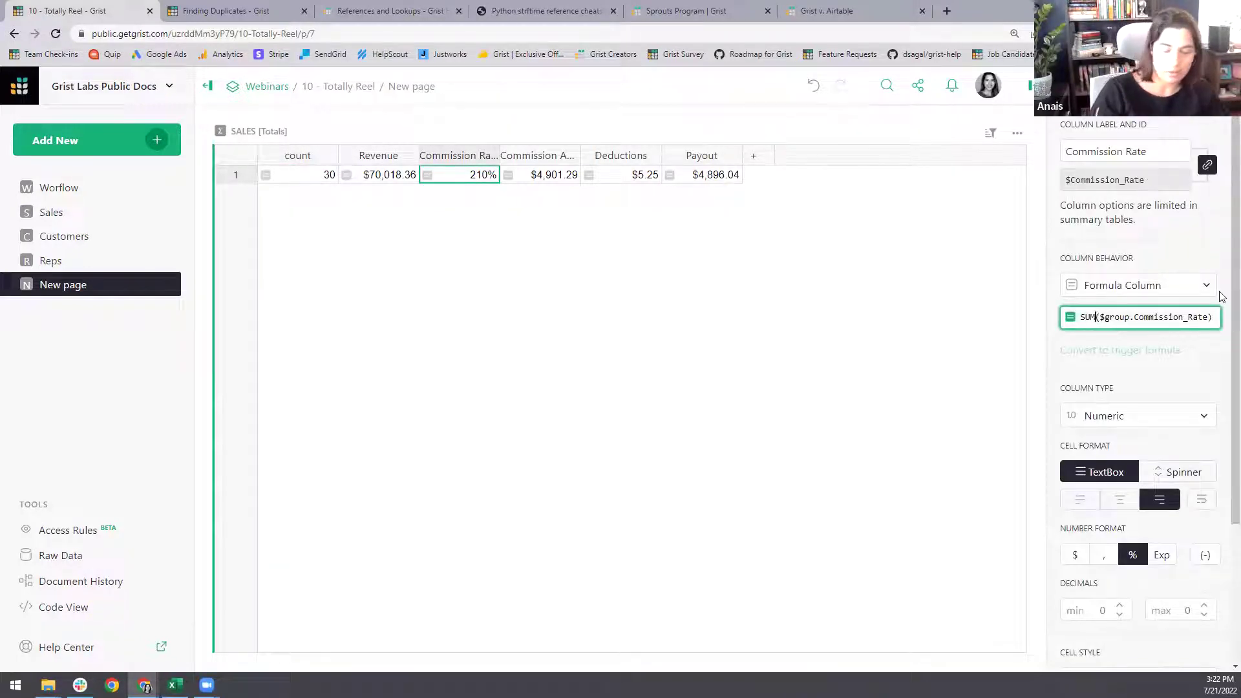
key(BackSpace)
key(BackSpace)
key(BackSpace)
text(AVER)
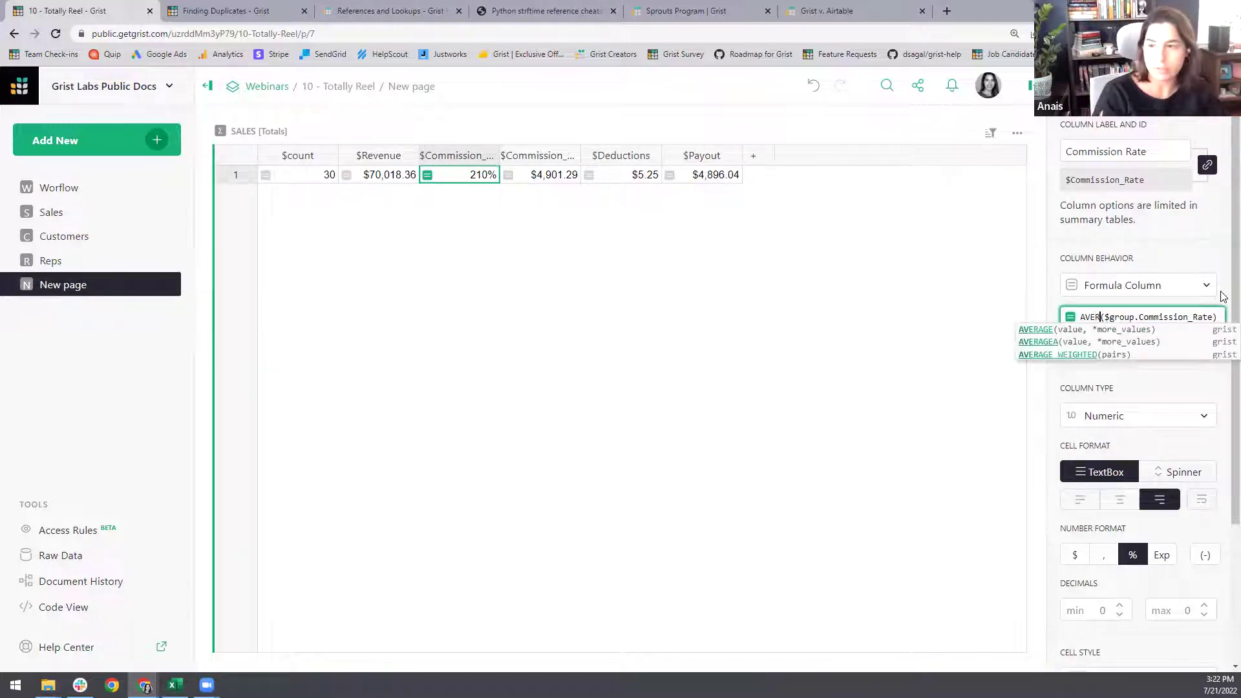
text(AGE)
key(Return)
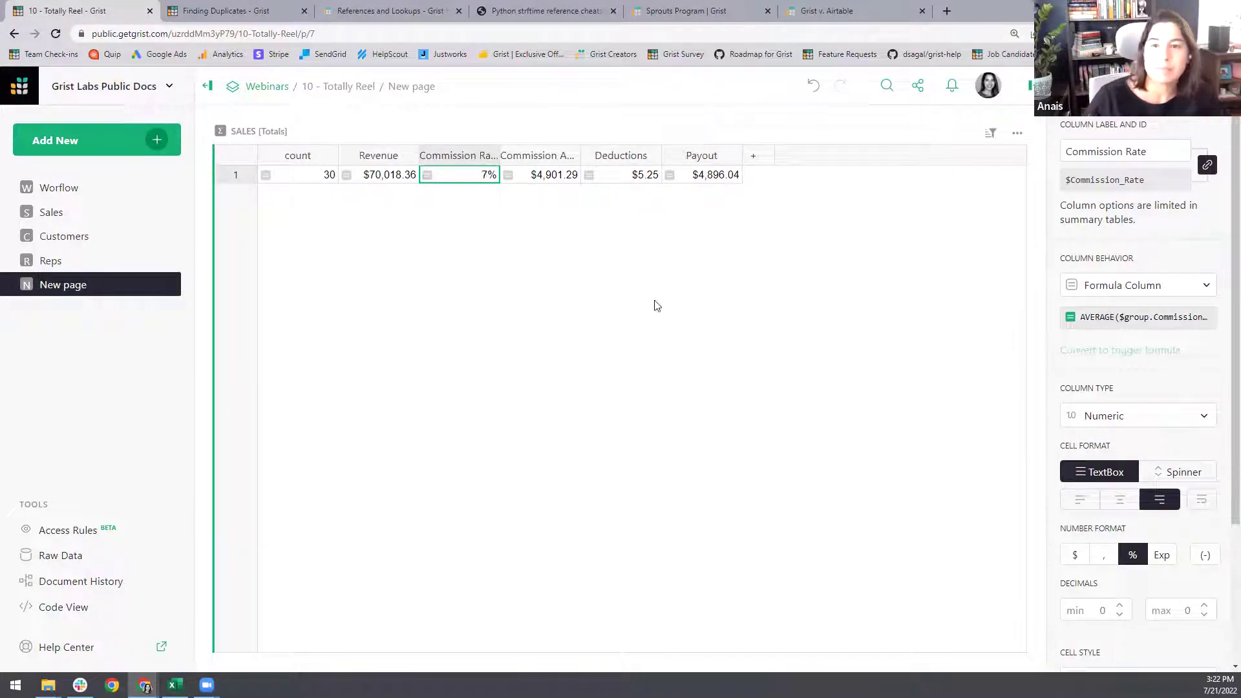
- Widen the Commission Rate and Commission Amount columns
drag(499, 159, 553, 181)
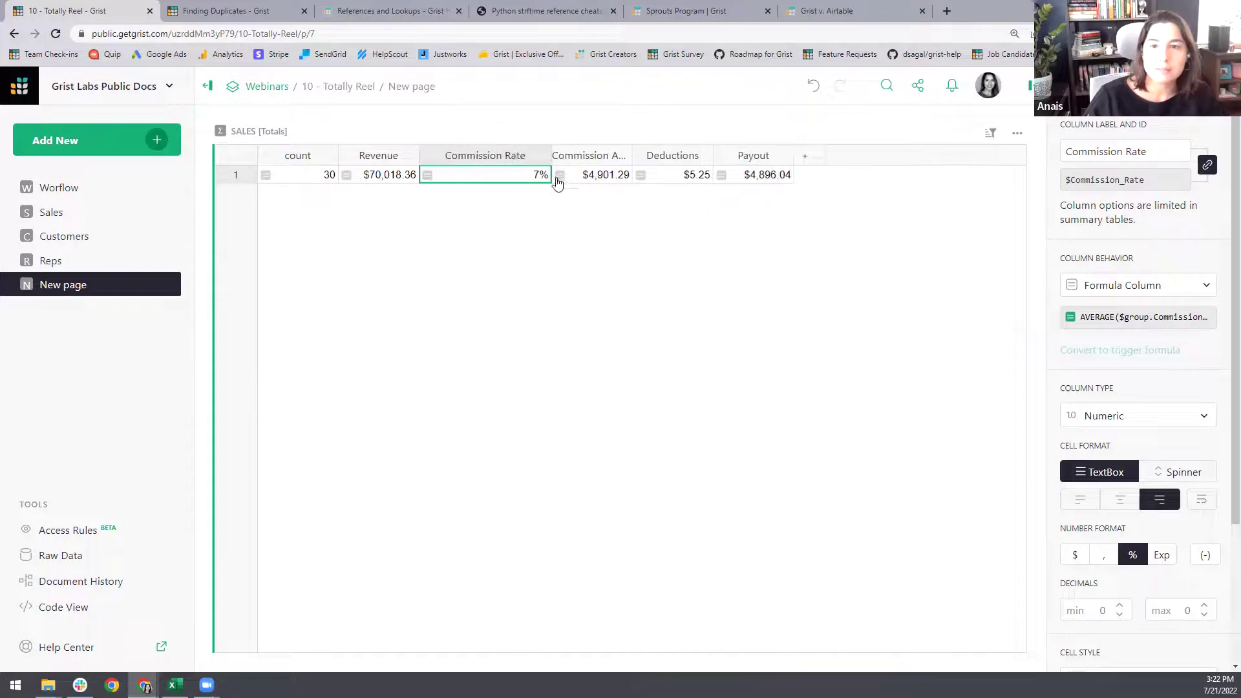
drag(631, 158, 686, 181)
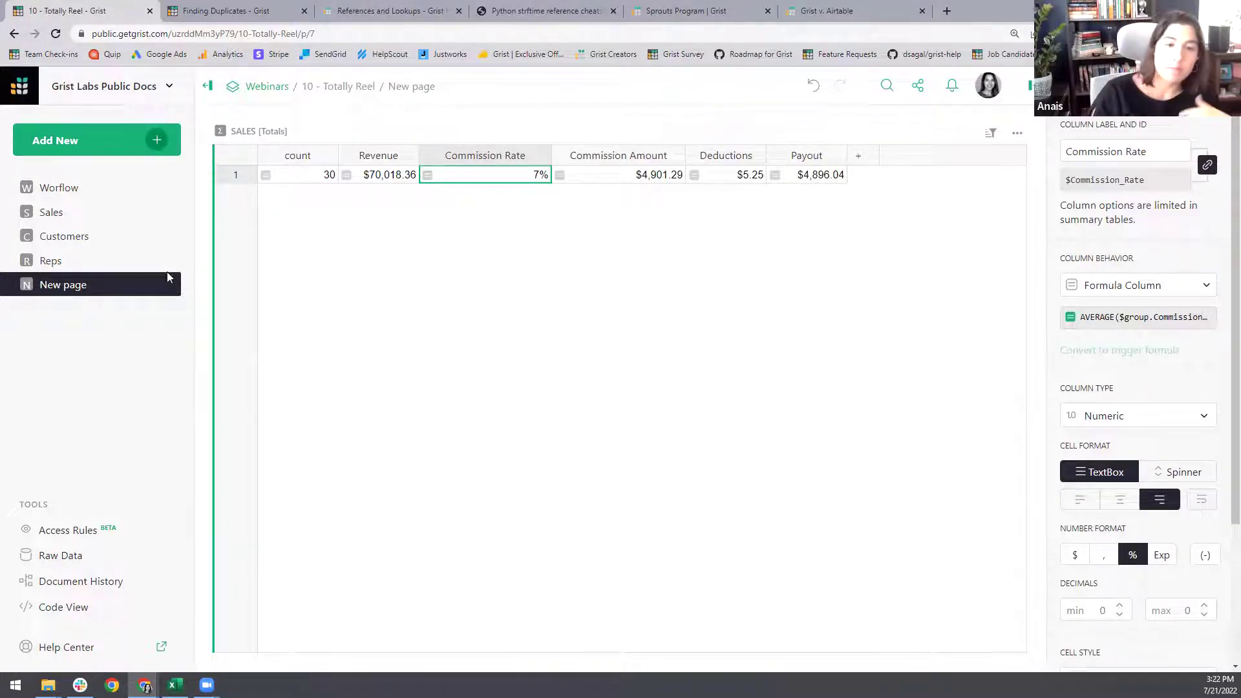
click(83, 215)
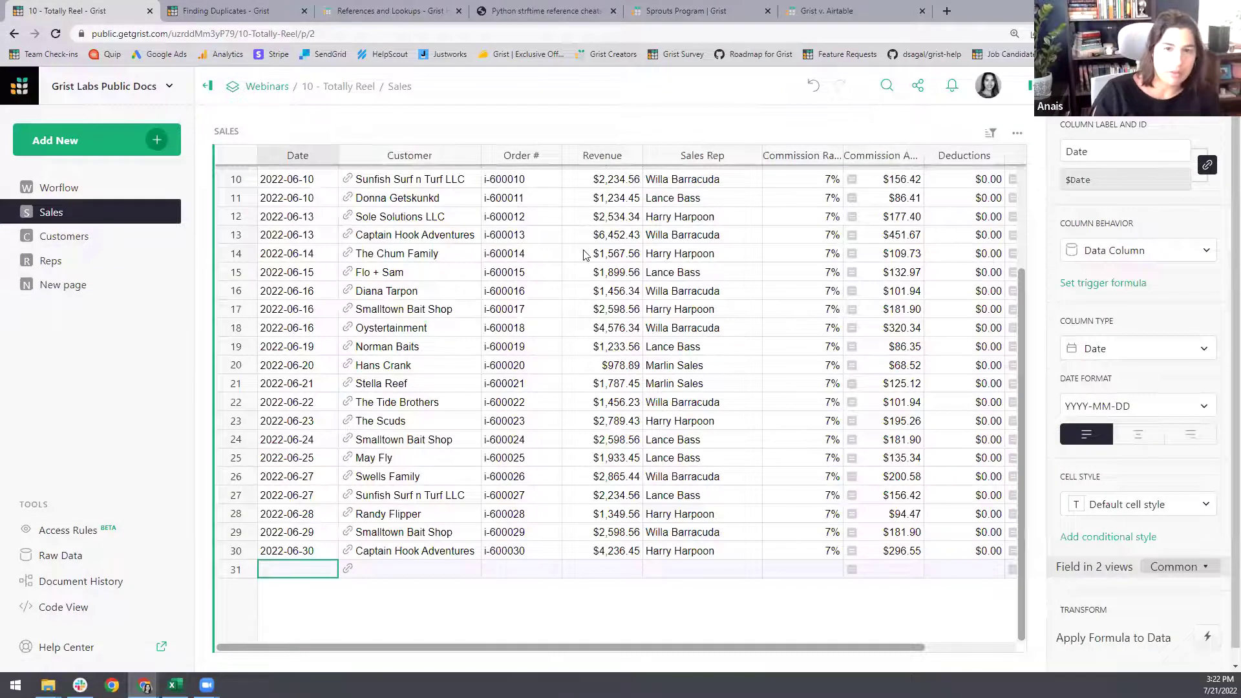
- Insert two blank columns to the left of Customer in the Sales table
click(472, 155)
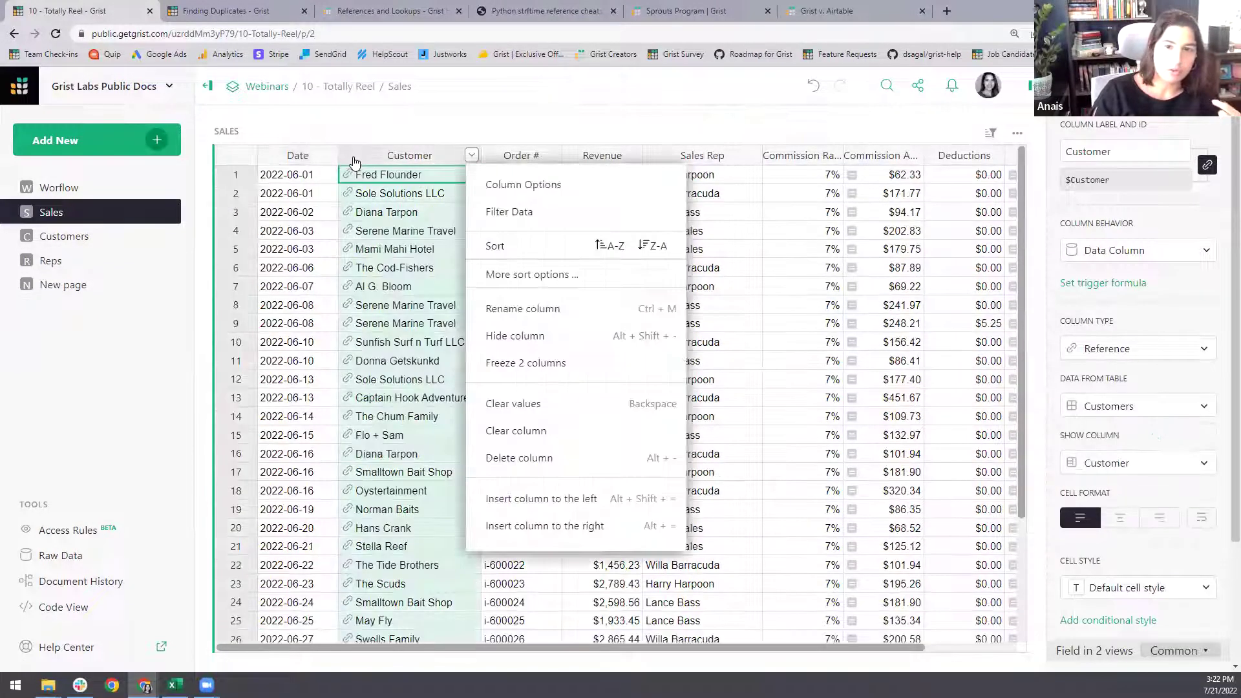
click(575, 498)
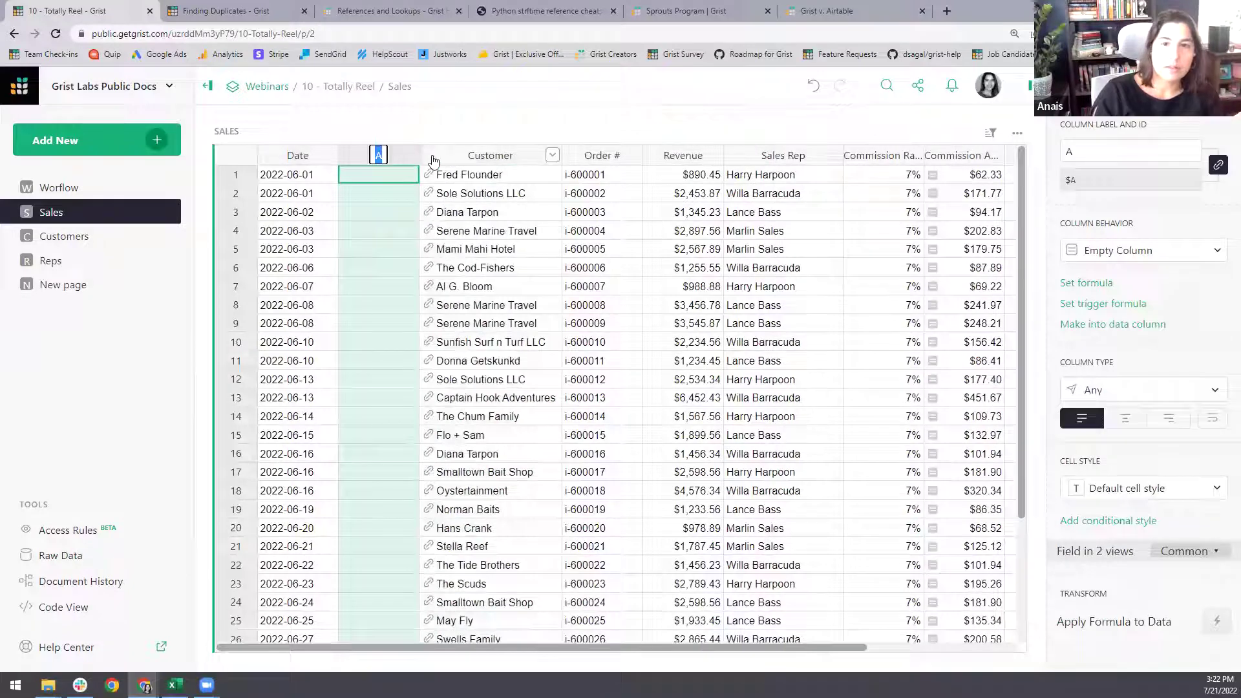
click(442, 162)
click(552, 155)
click(582, 499)
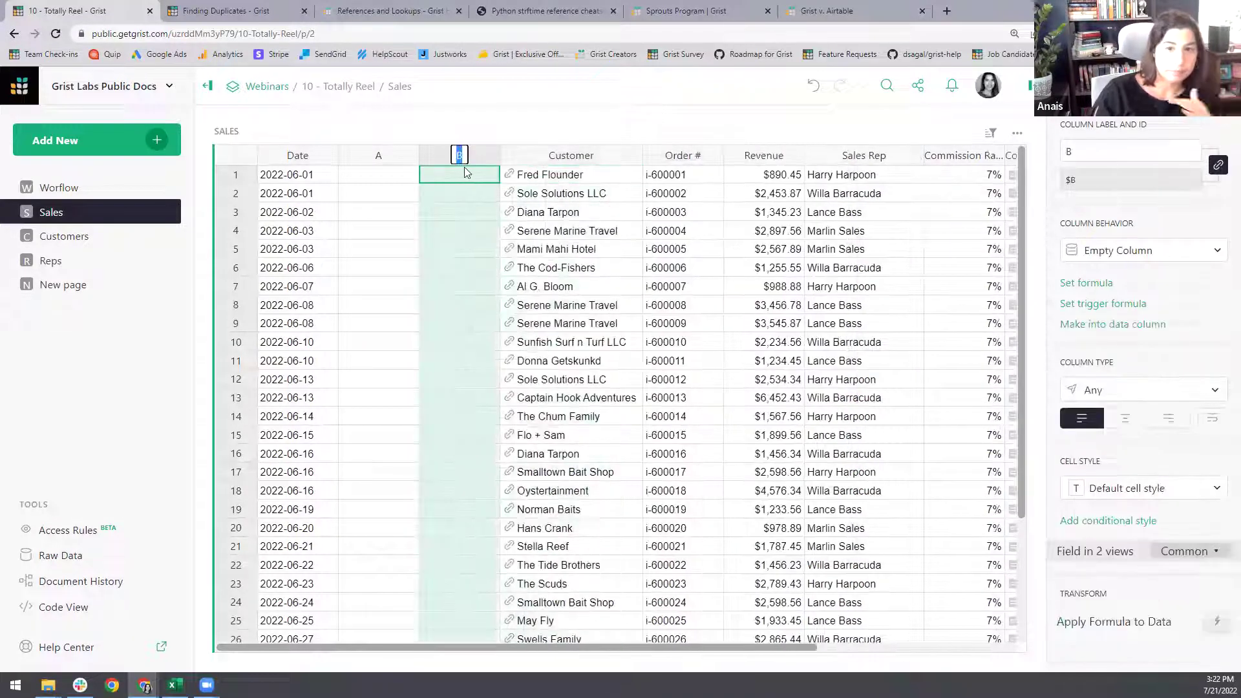
click(405, 216)
- Rename the two new columns Year and Month
click(378, 161)
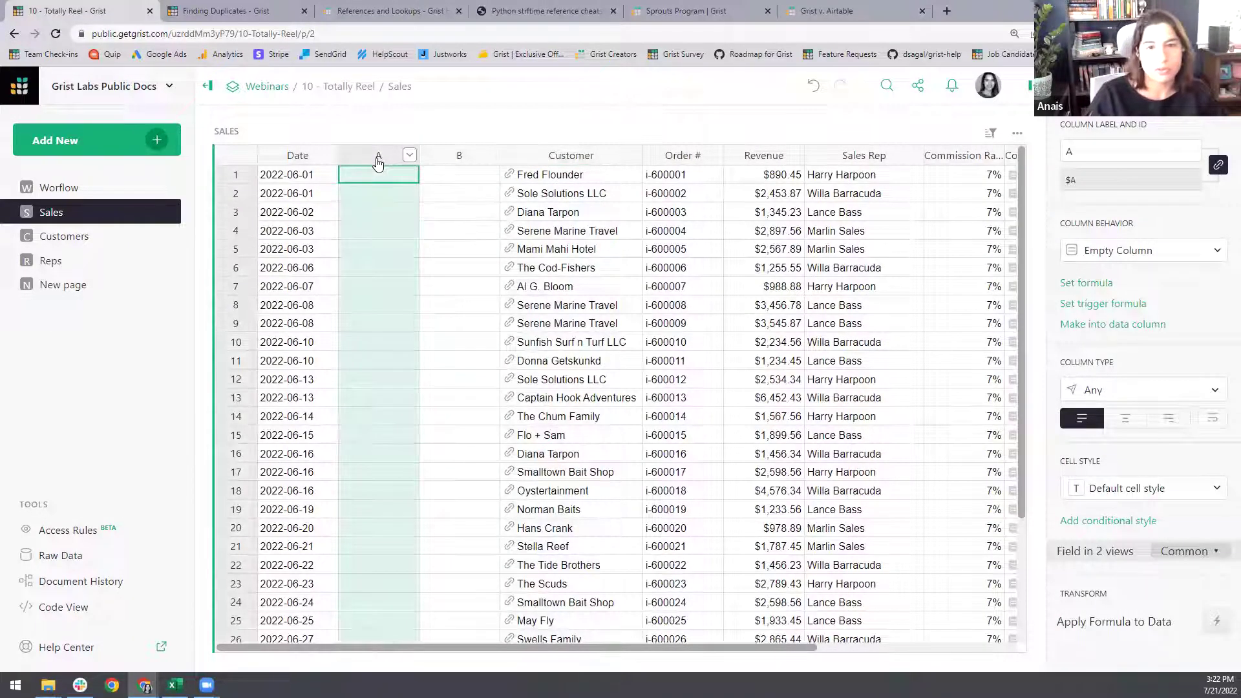
double_click(386, 161)
text(Year)
key(Return)
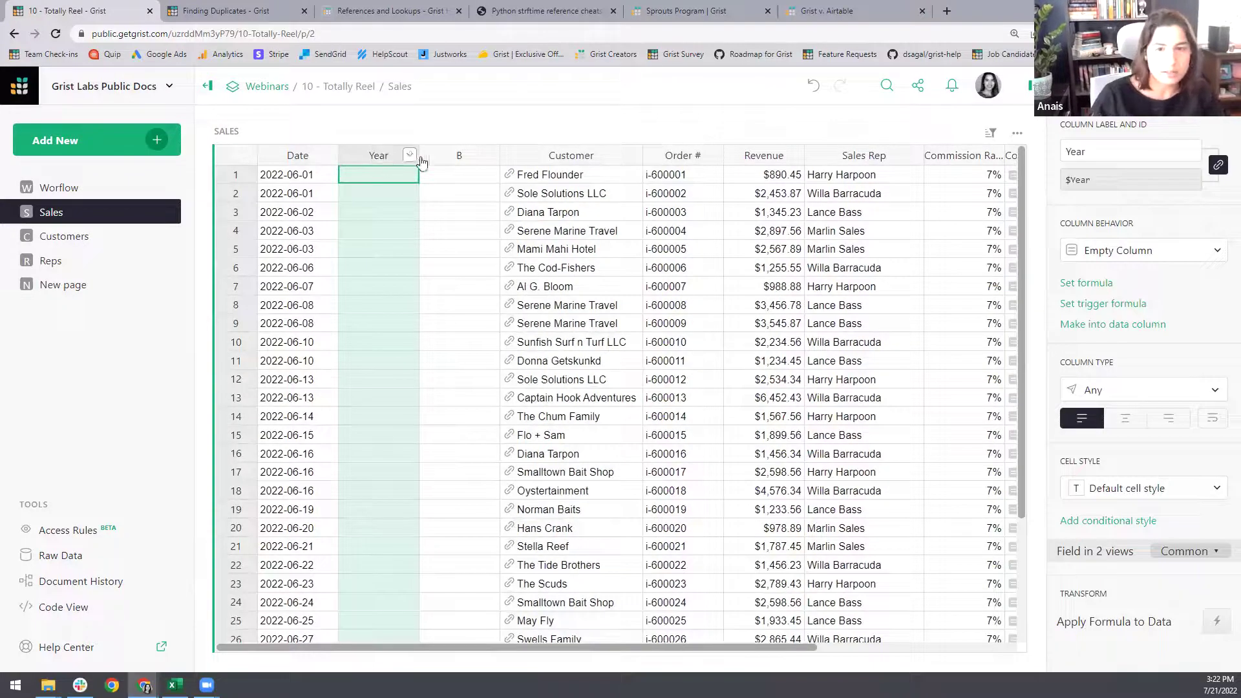
double_click(454, 155)
text(Month)
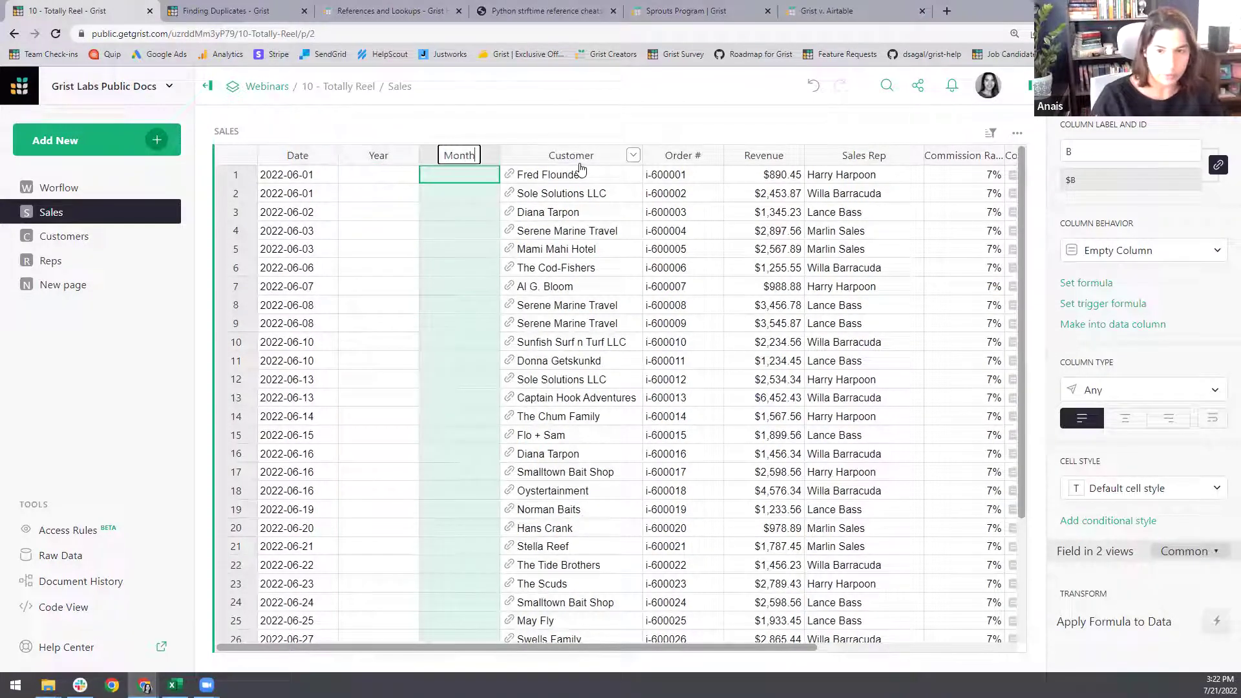
key(Return)
- Start the Year column formula as $Date.strftime("%Y")
click(395, 176)
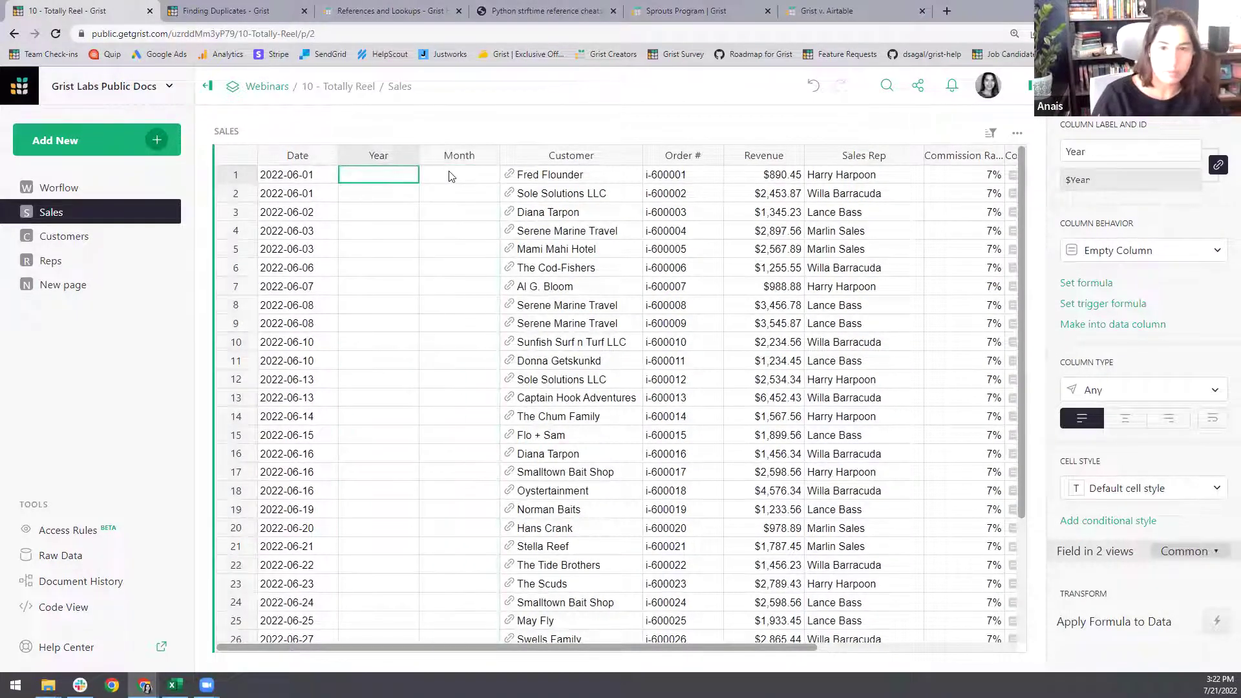
key(equal)
click(305, 177)
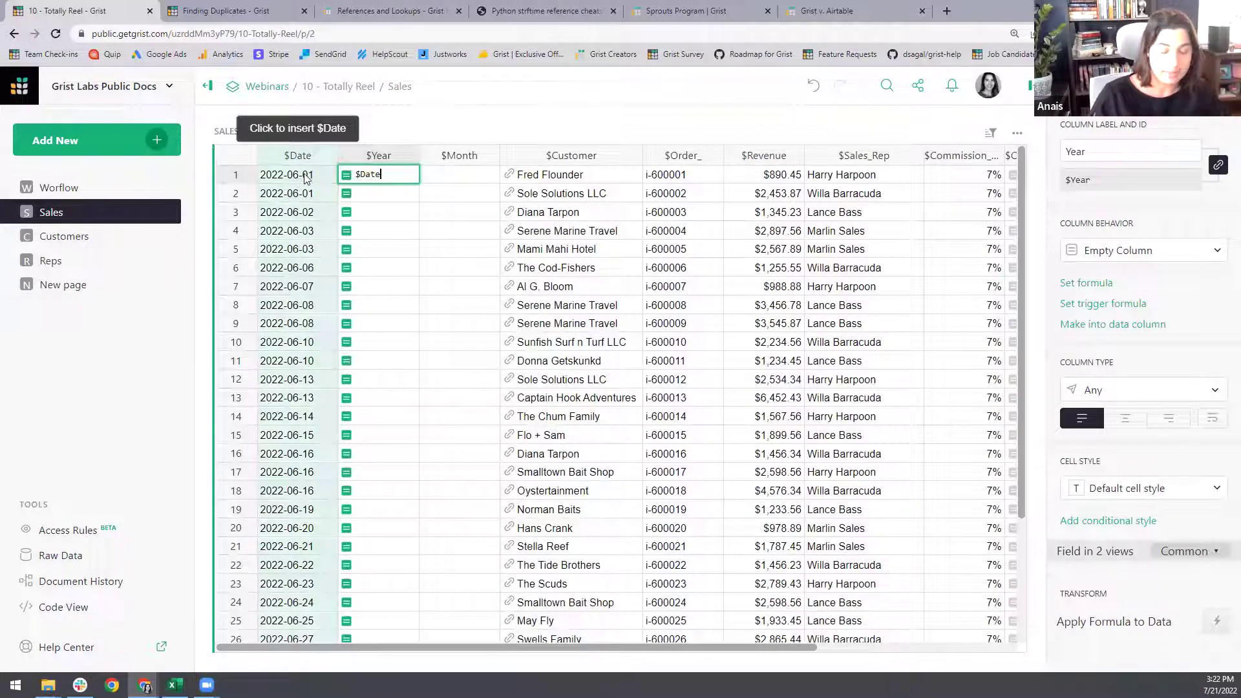
text(.strfti)
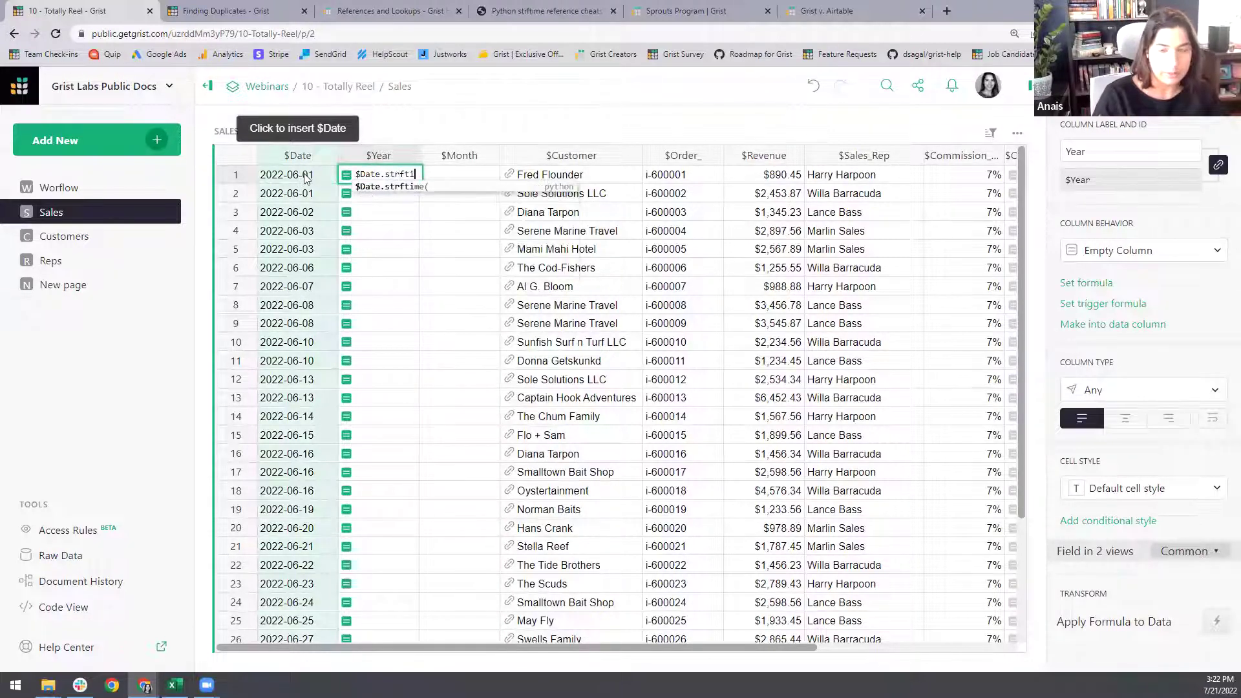
text(me()
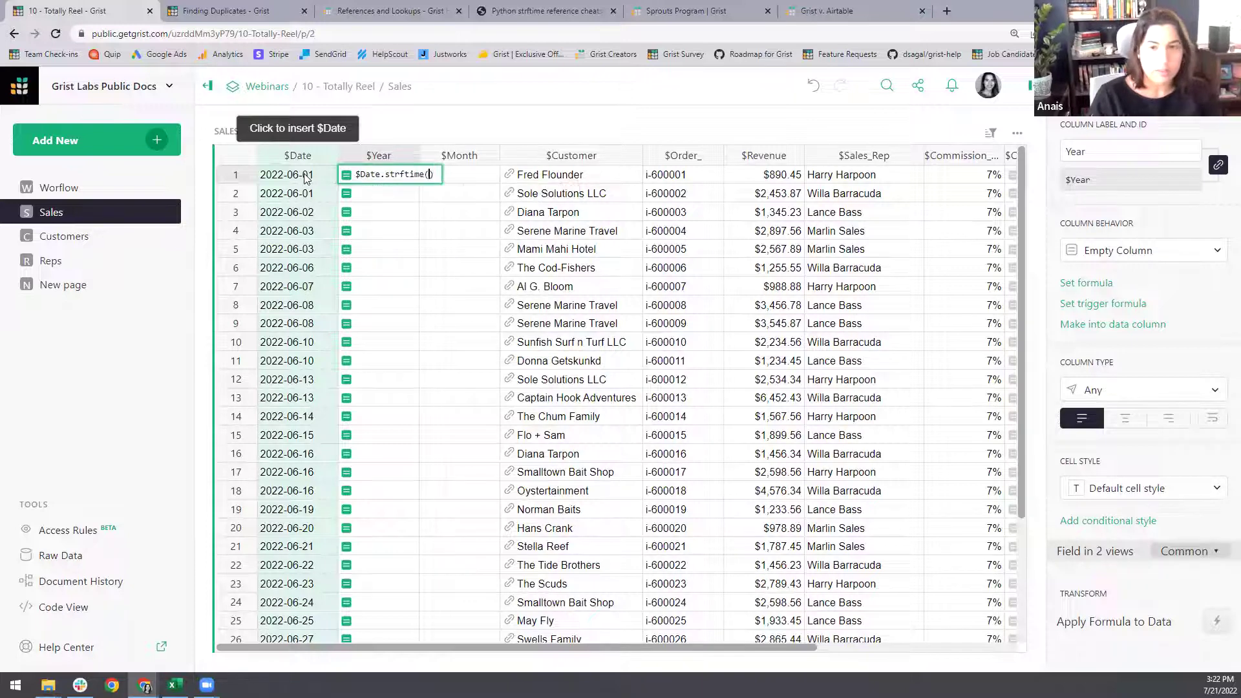
text("%Y)
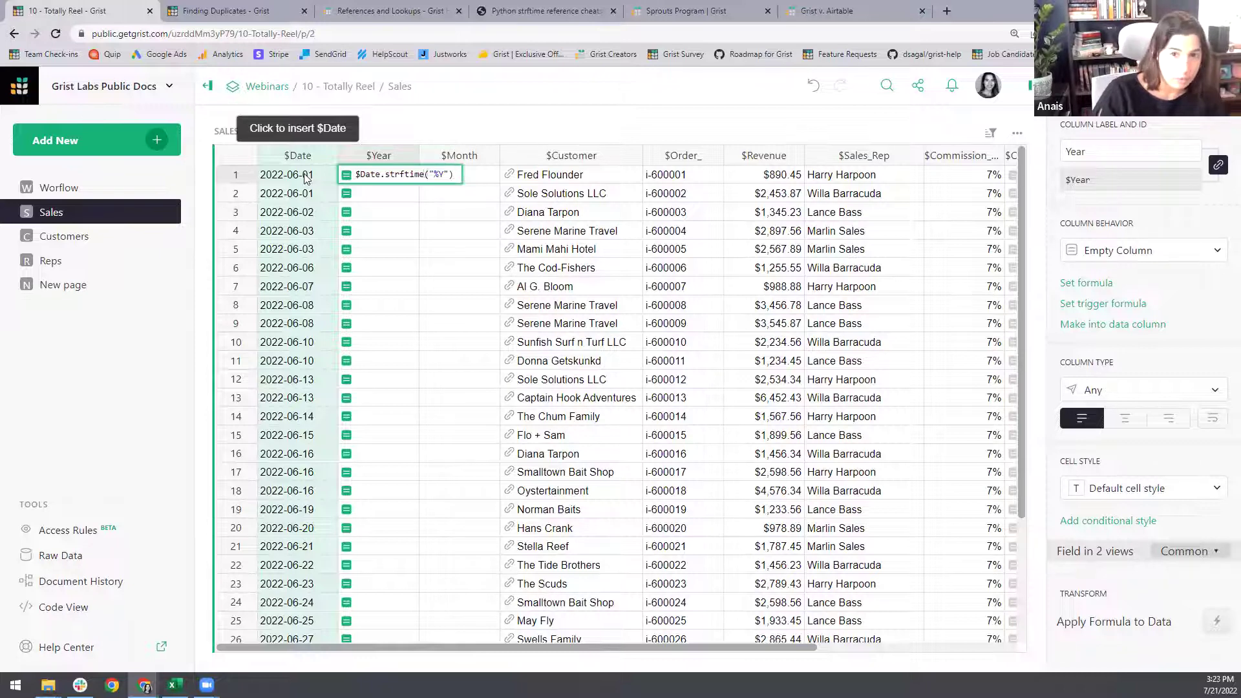
- Save the Year formula, then check the %Y (2013) and Sep month codes on strftime.org
key(Return)
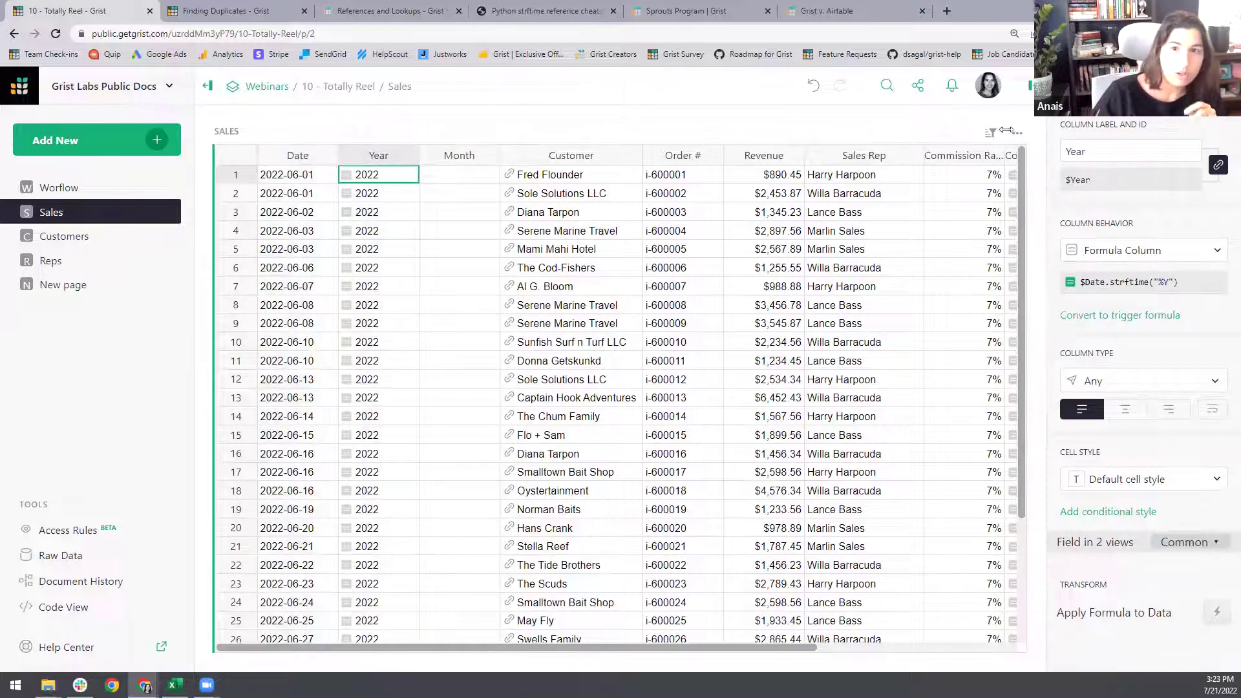
click(542, 11)
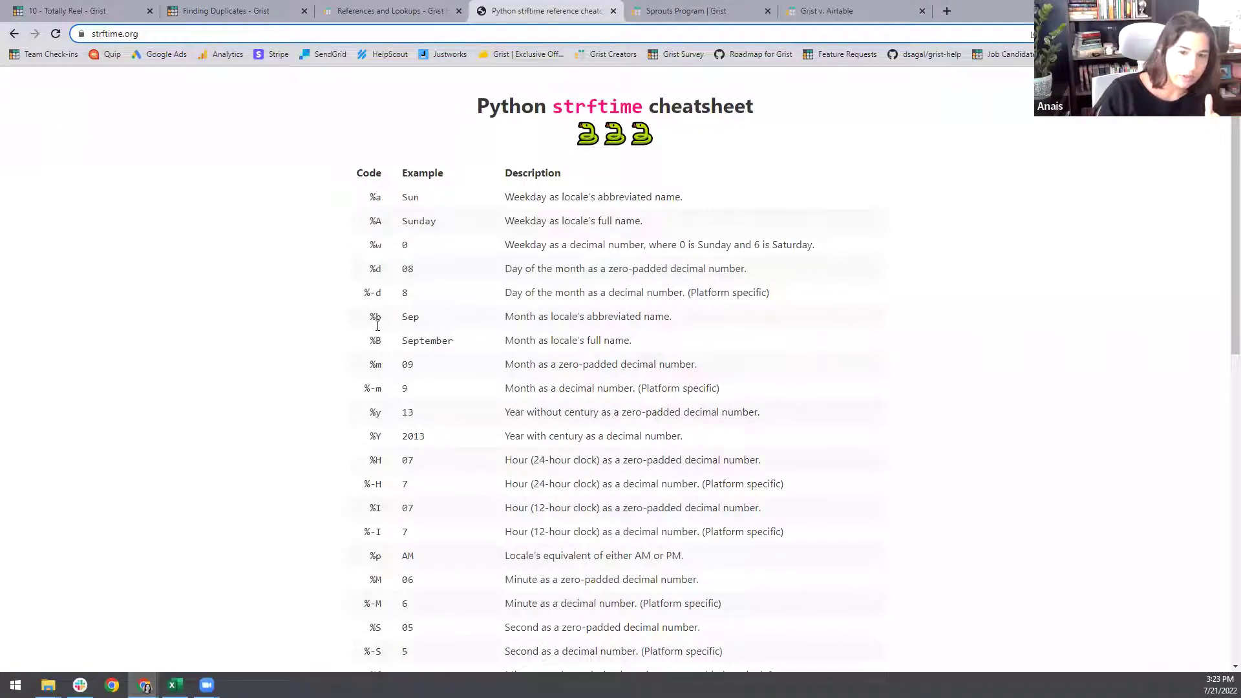
drag(383, 432, 366, 430)
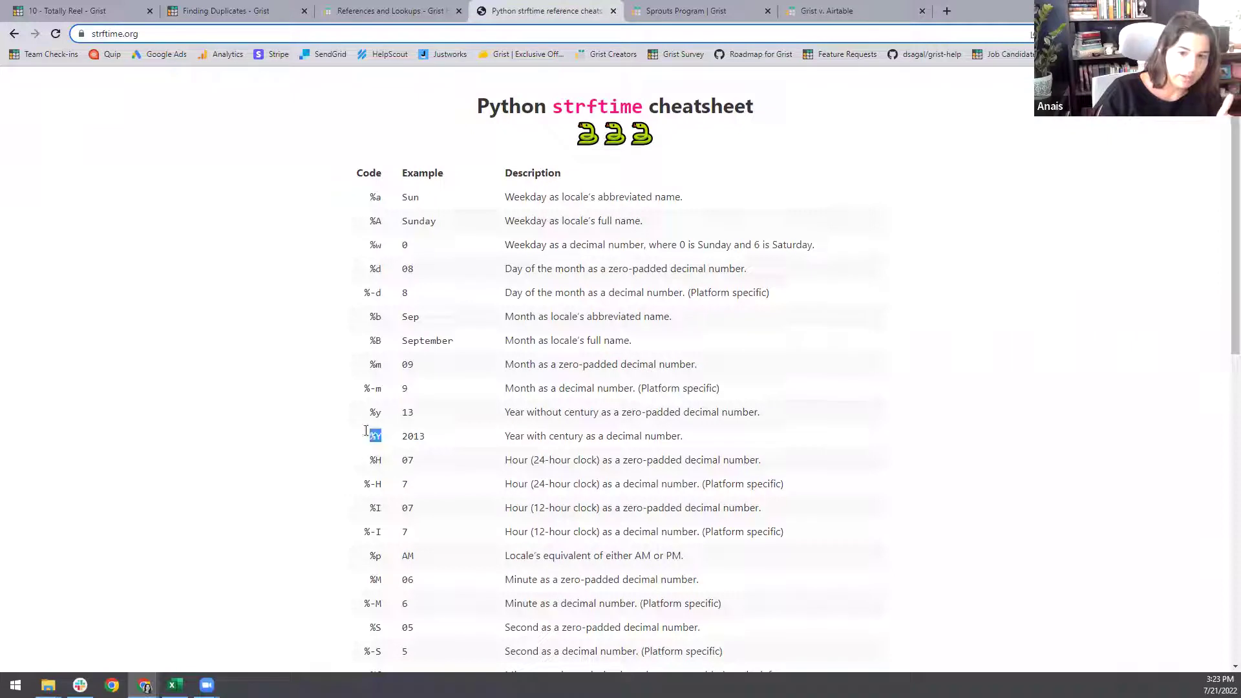
double_click(404, 434)
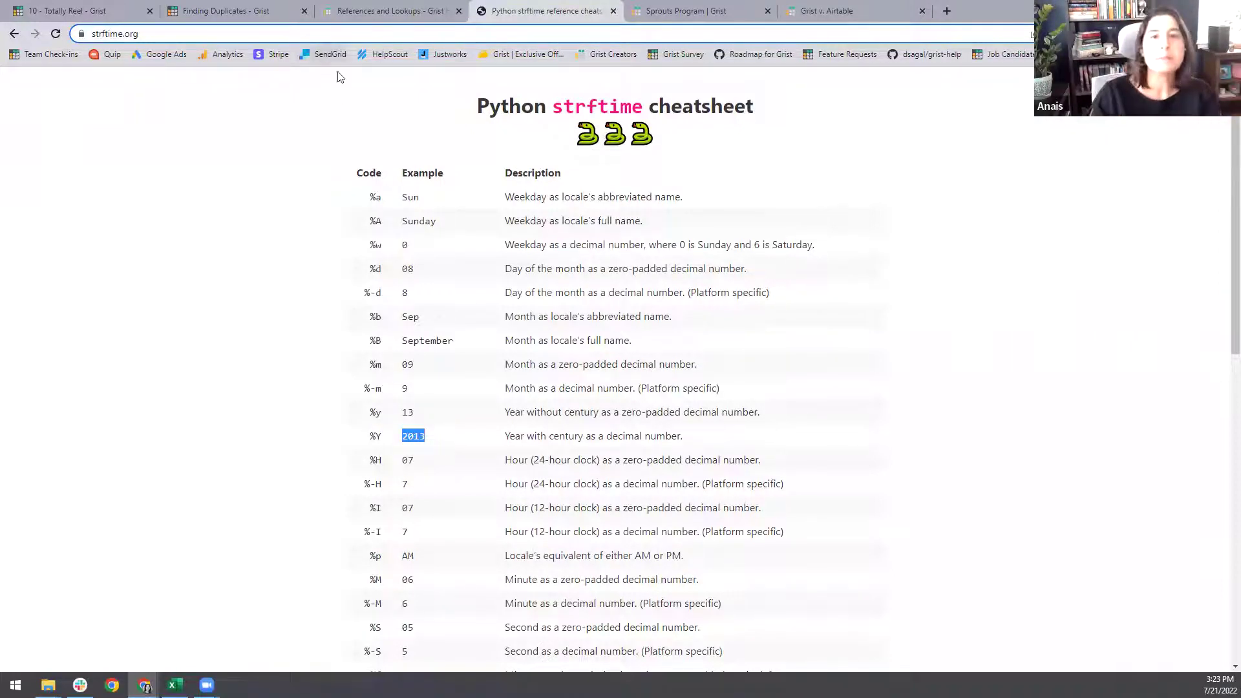
drag(401, 317, 425, 321)
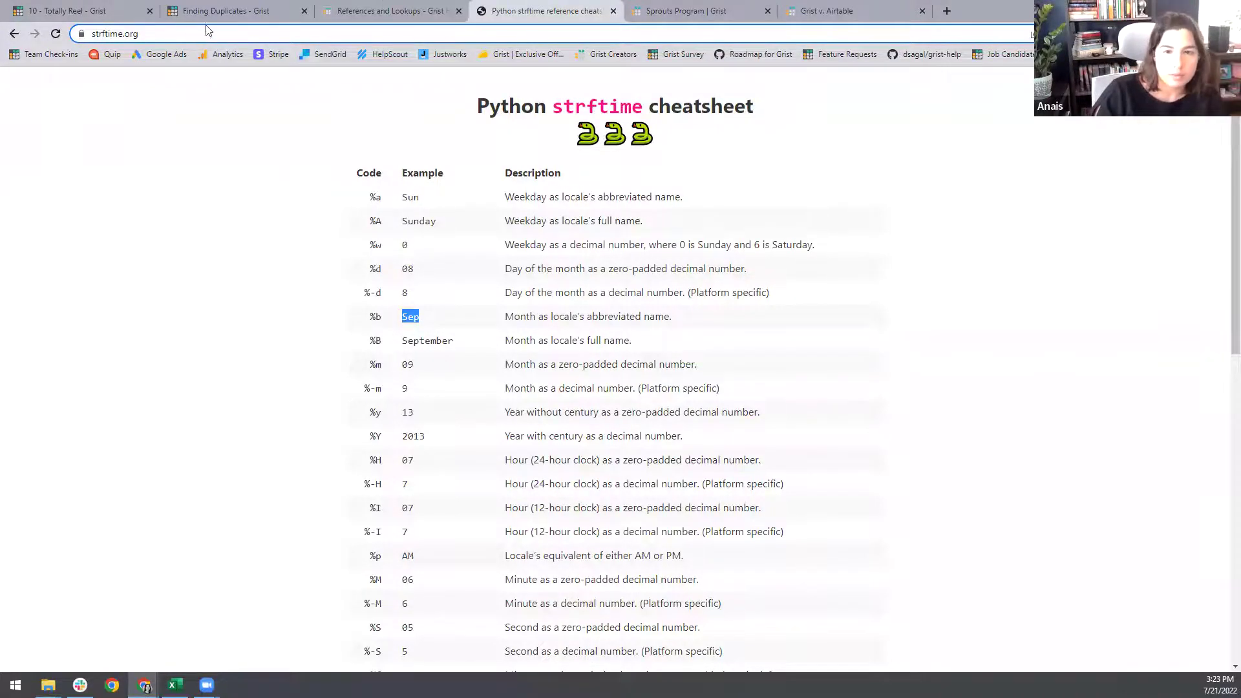
key(ctrl+1)
click(477, 178)
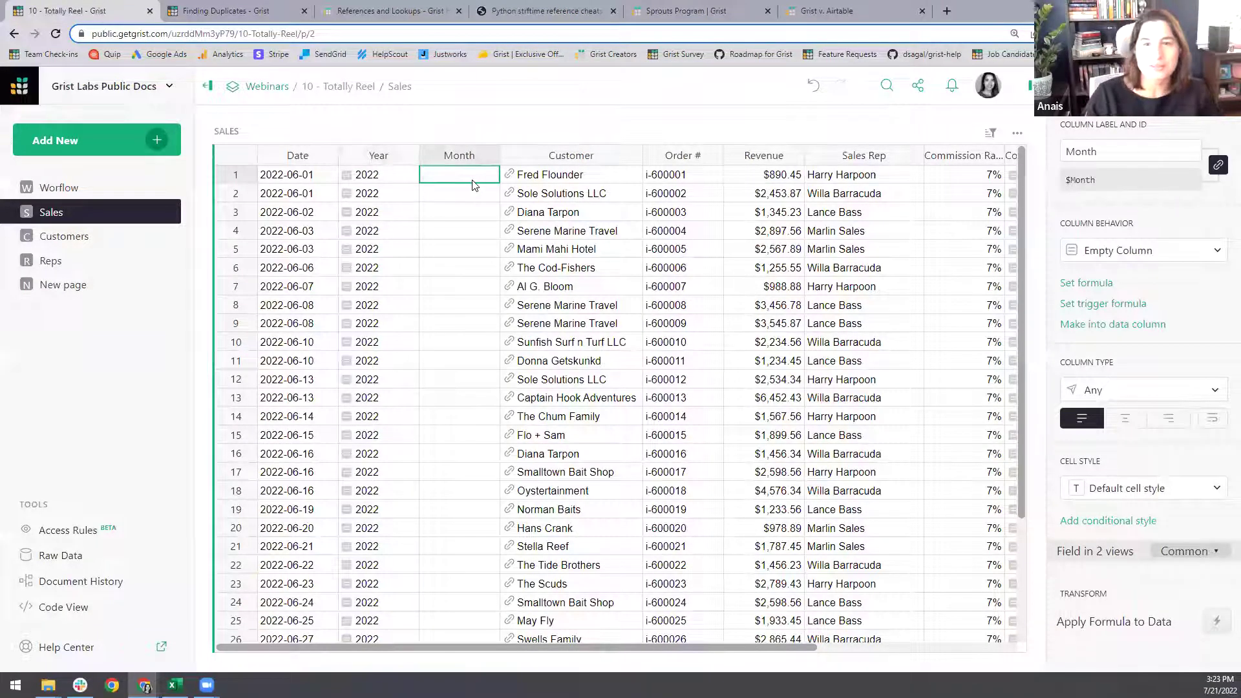
- Copy the Year formula into Month and change it to $Date.strftime("%Y-%b"), showing 2022-Jun
click(415, 174)
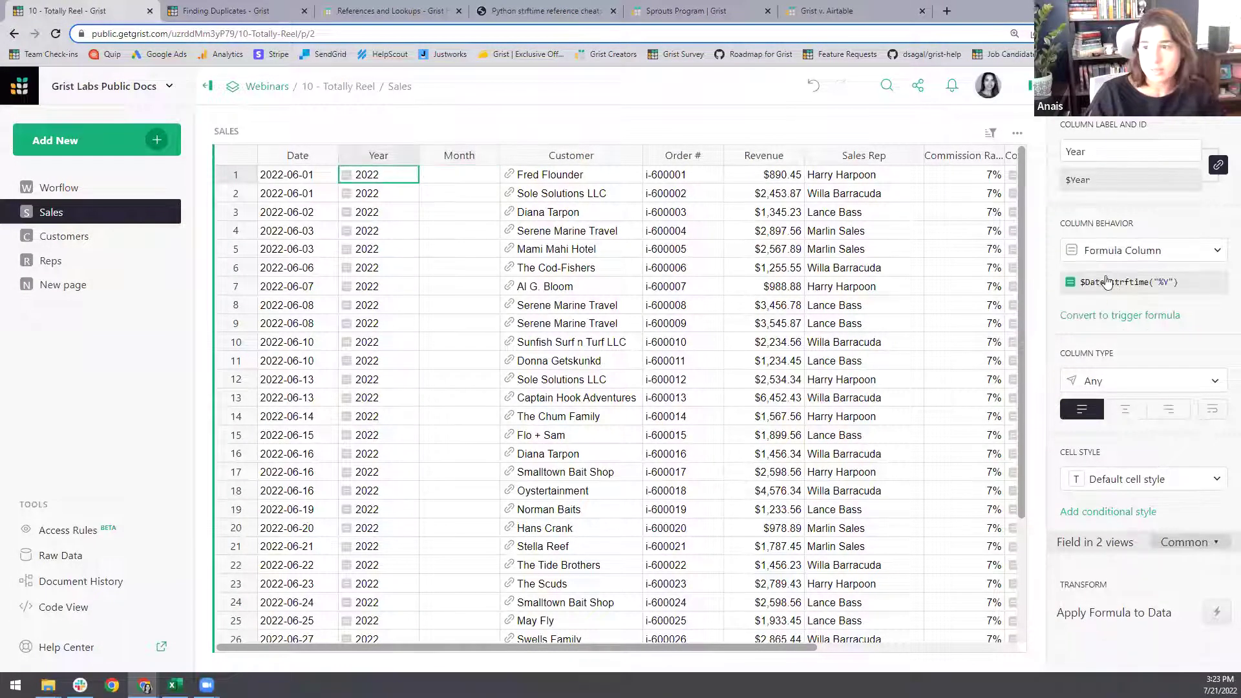
click(1114, 282)
key(ctrl+a)
key(ctrl+c)
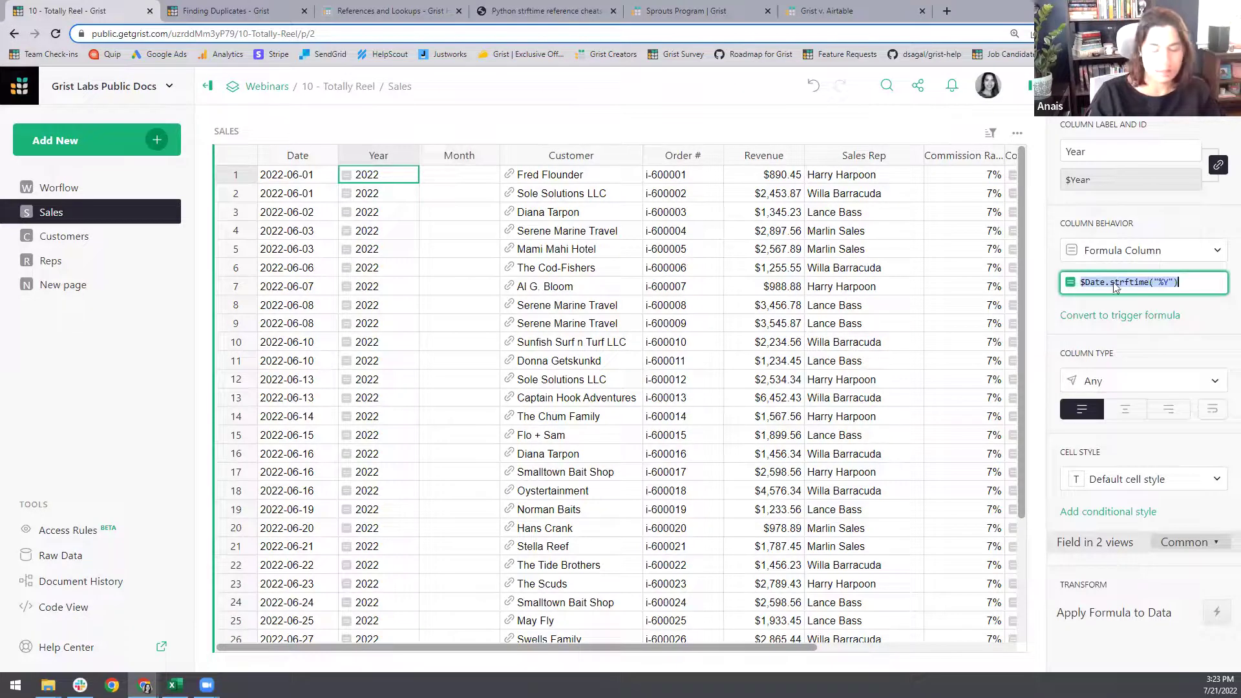
click(428, 173)
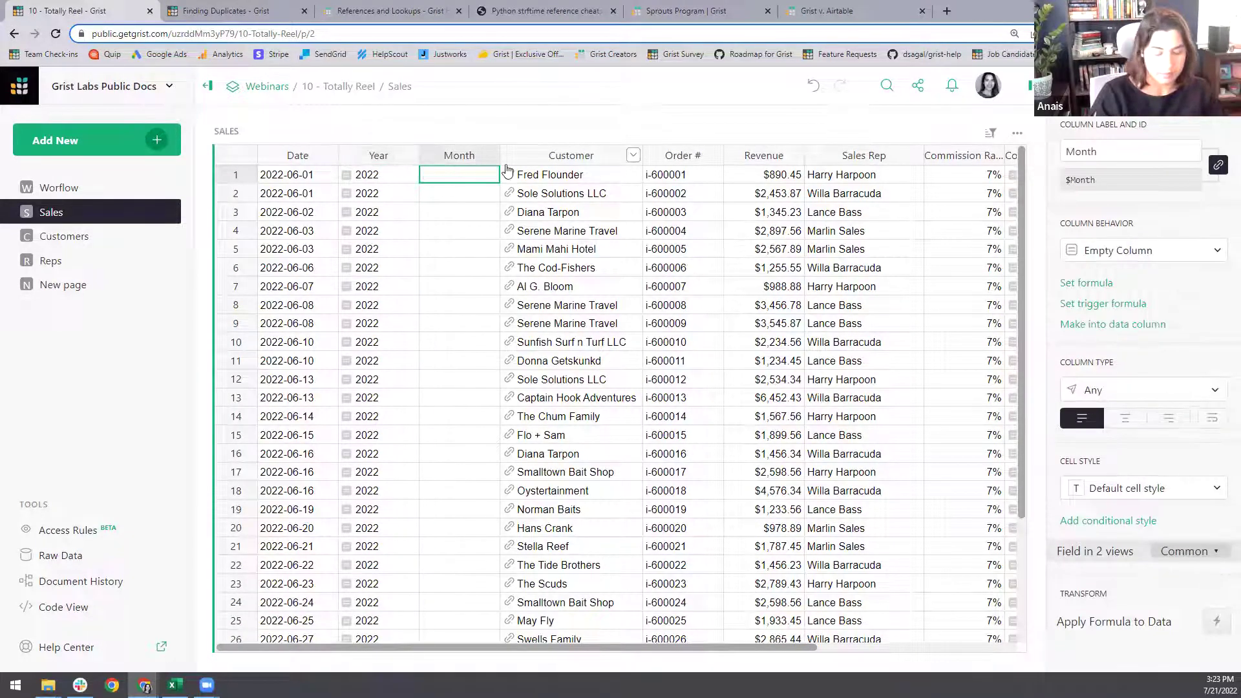
key(=)
key(ctrl+v)
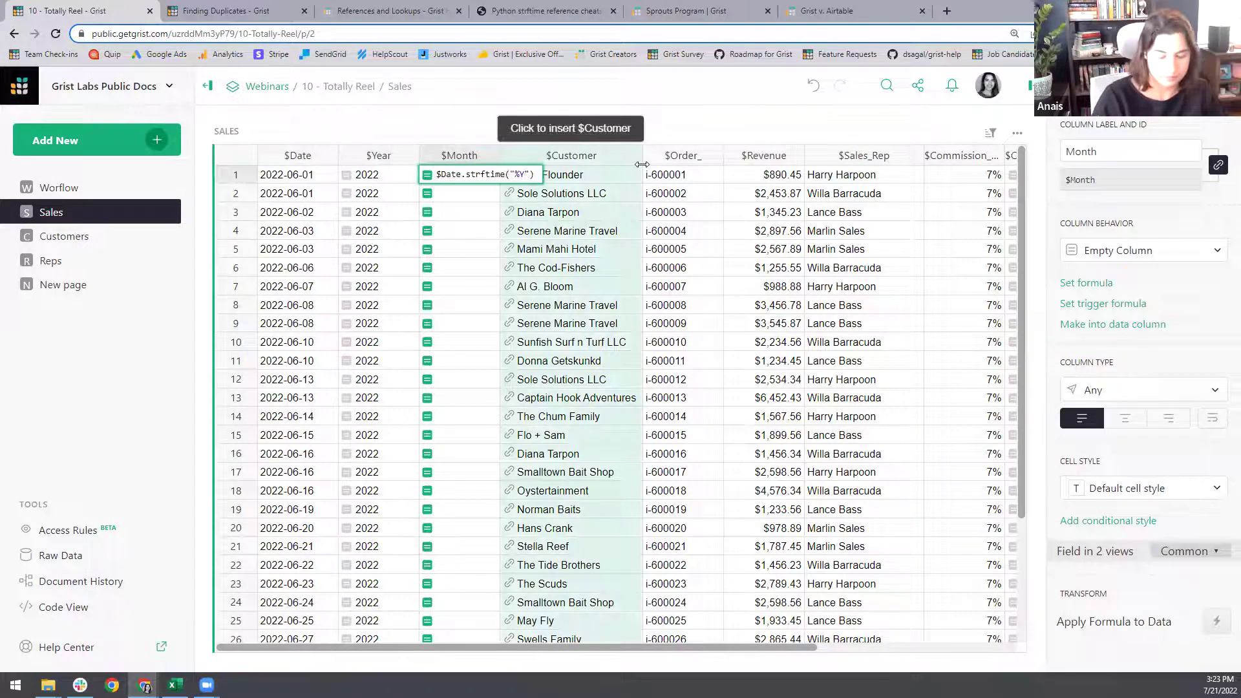
key(Left)
key(Left)
text(-)
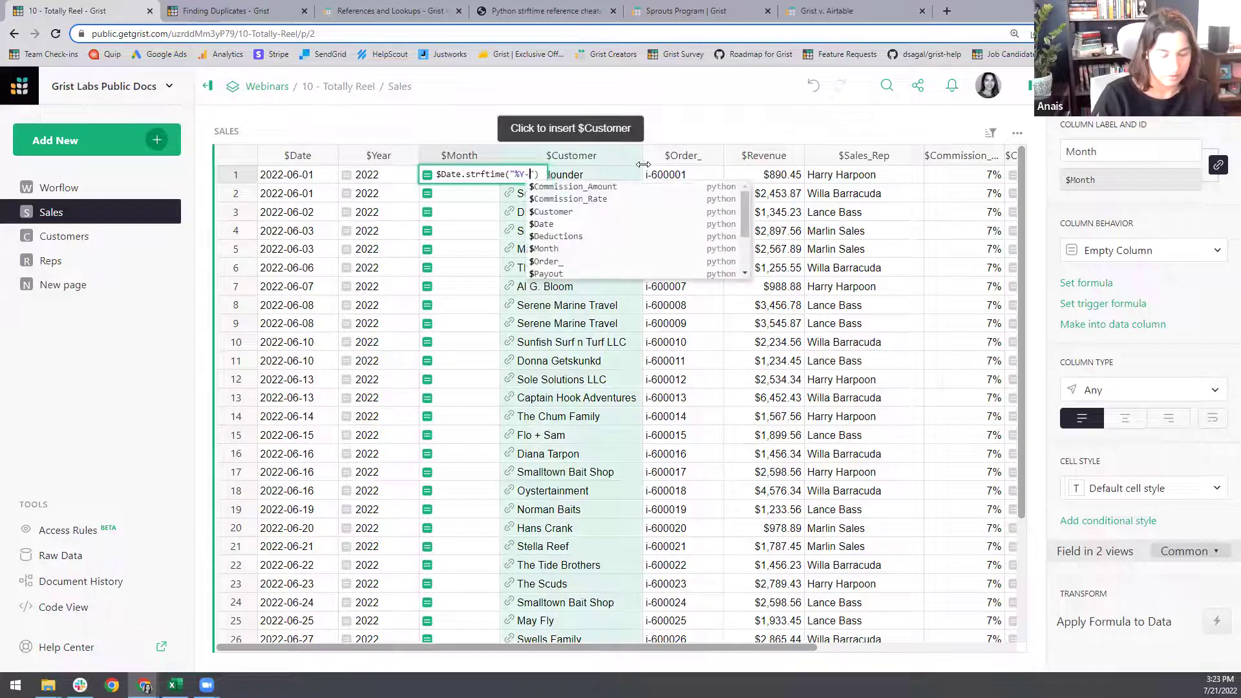
text(%b)
key(Return)
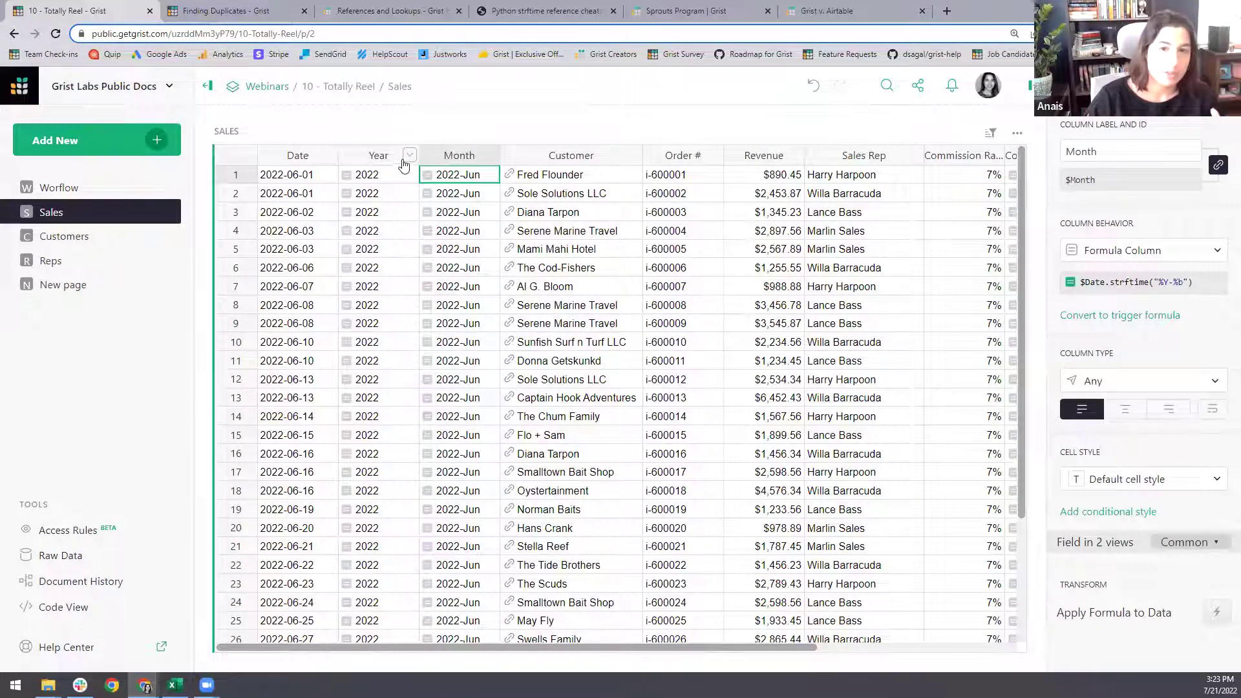
- Hide the Year and Month columns from the Sales grid
click(409, 156)
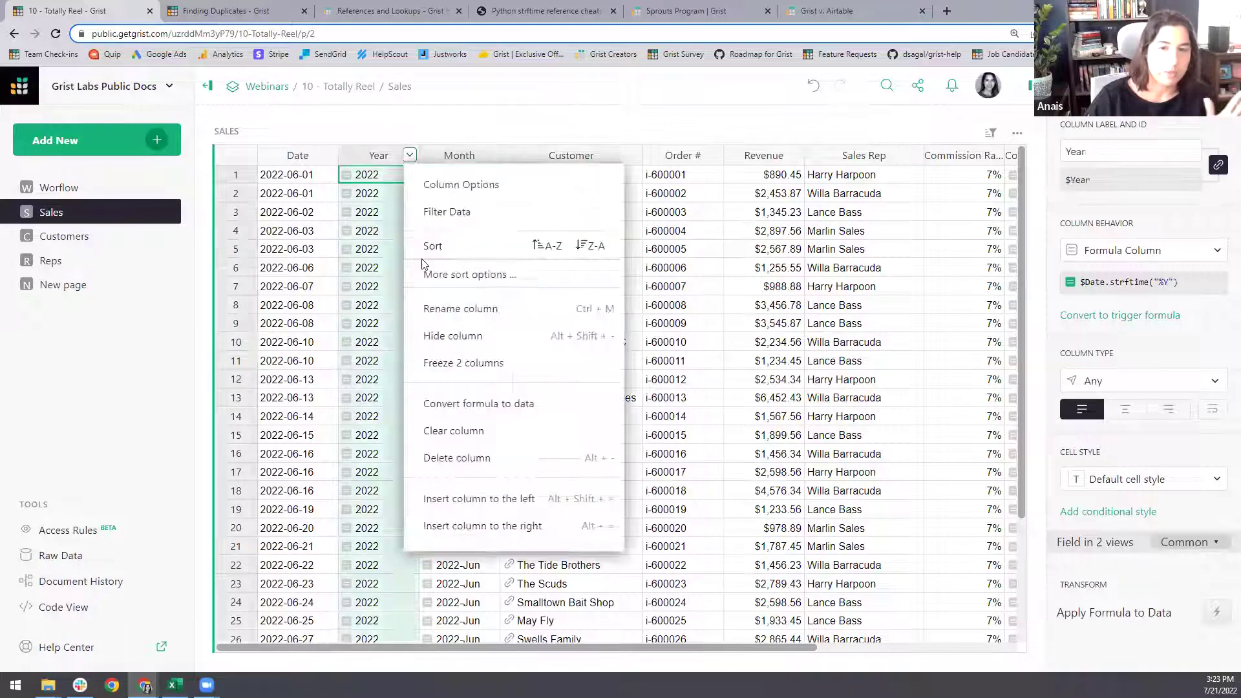
click(464, 336)
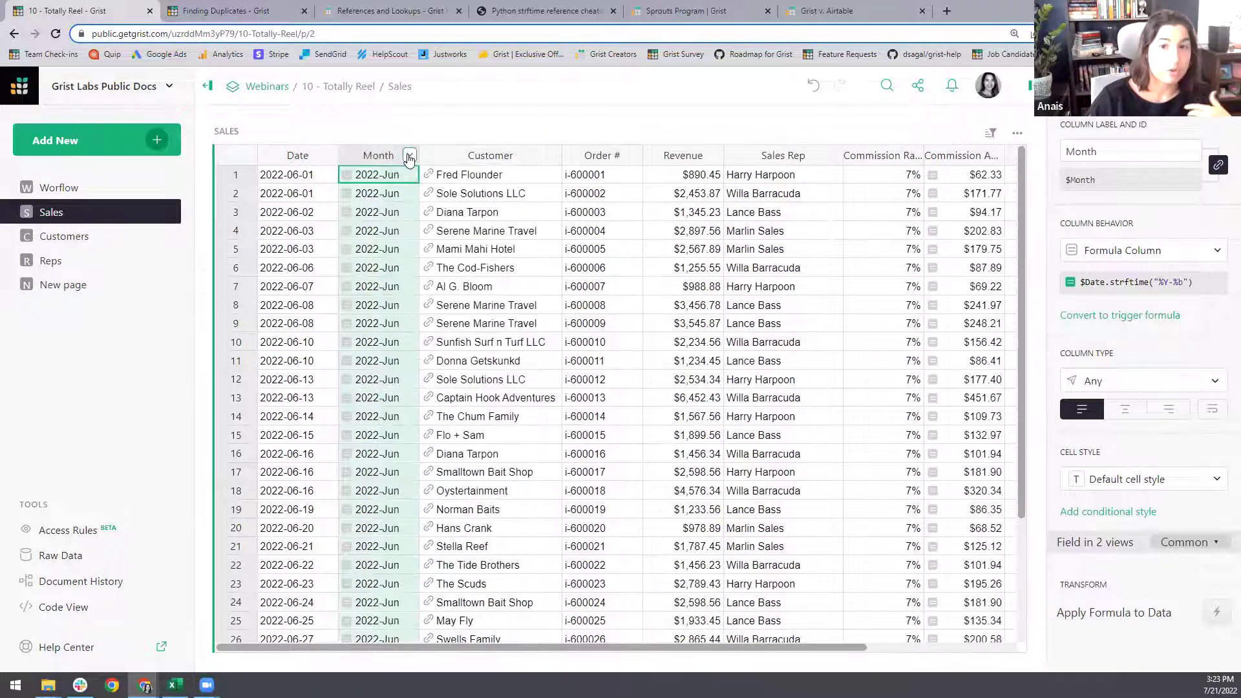
click(409, 155)
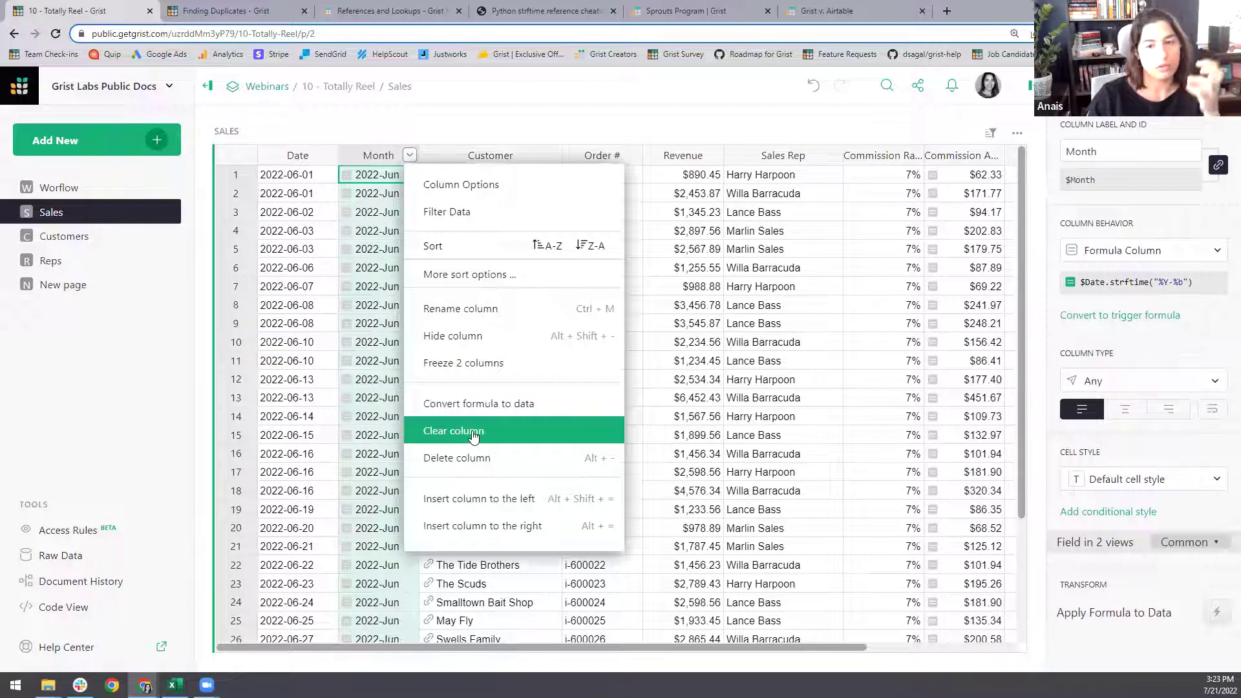
click(477, 337)
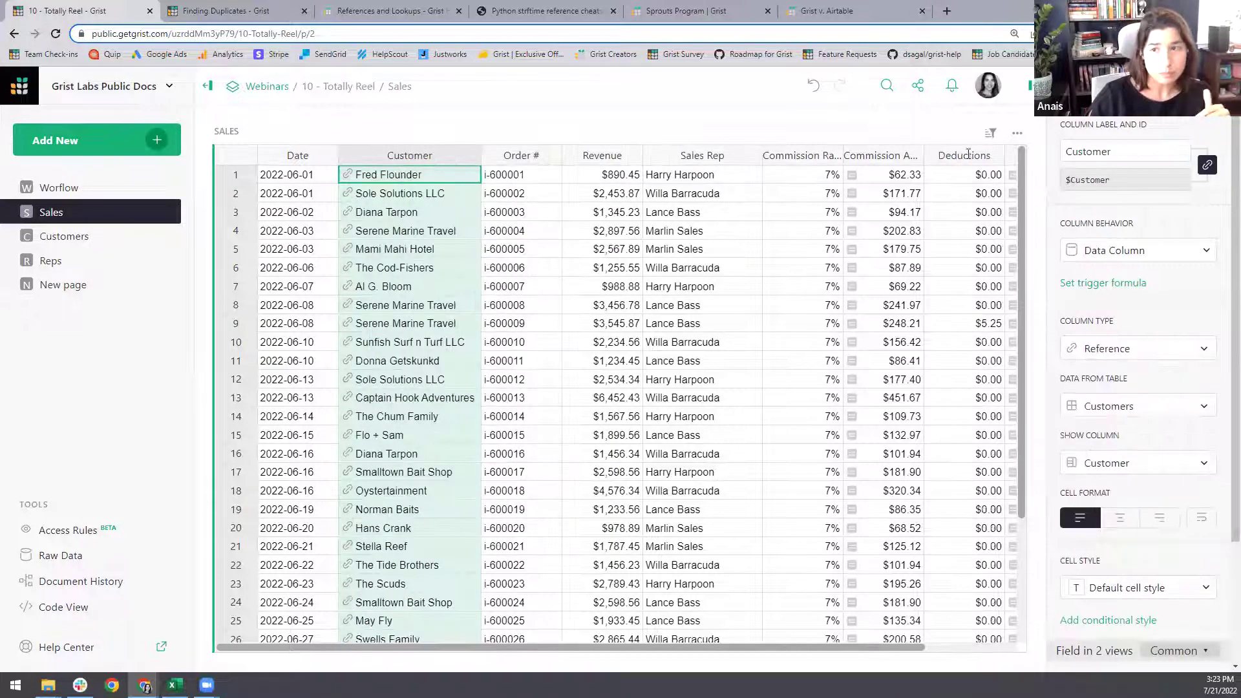
- Review the visible and hidden Sales columns in the Widget panel without changes
click(1077, 130)
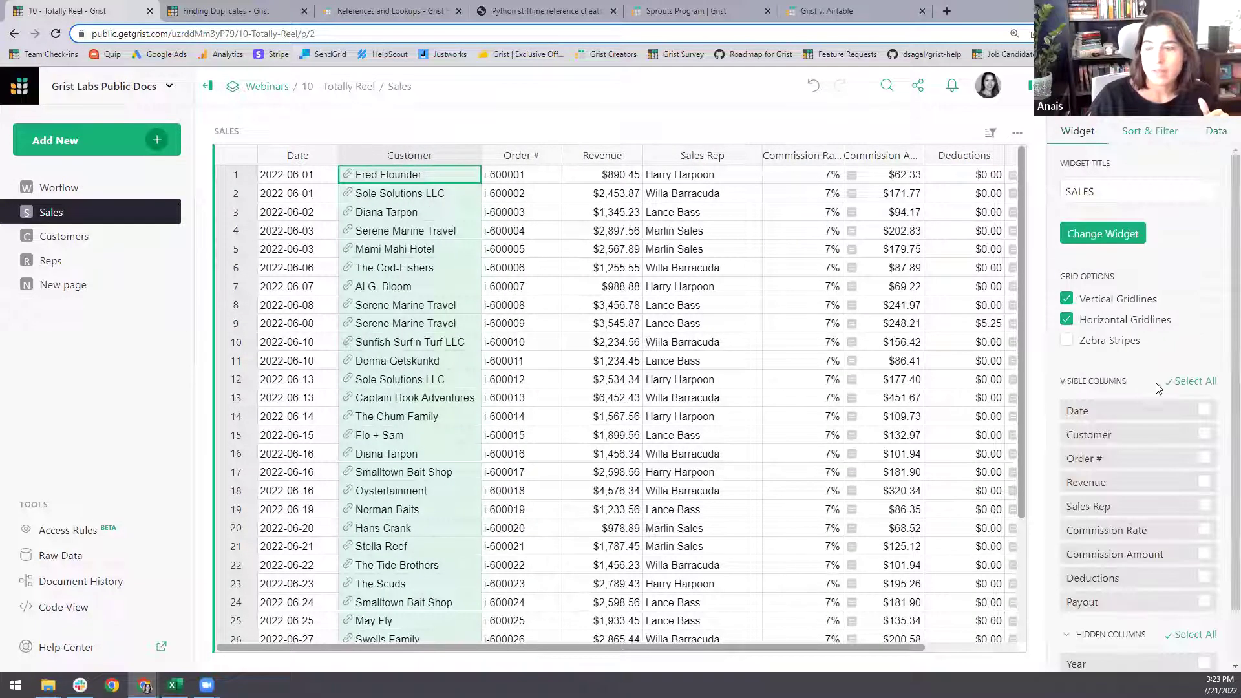
scroll(1157, 388, down, 1)
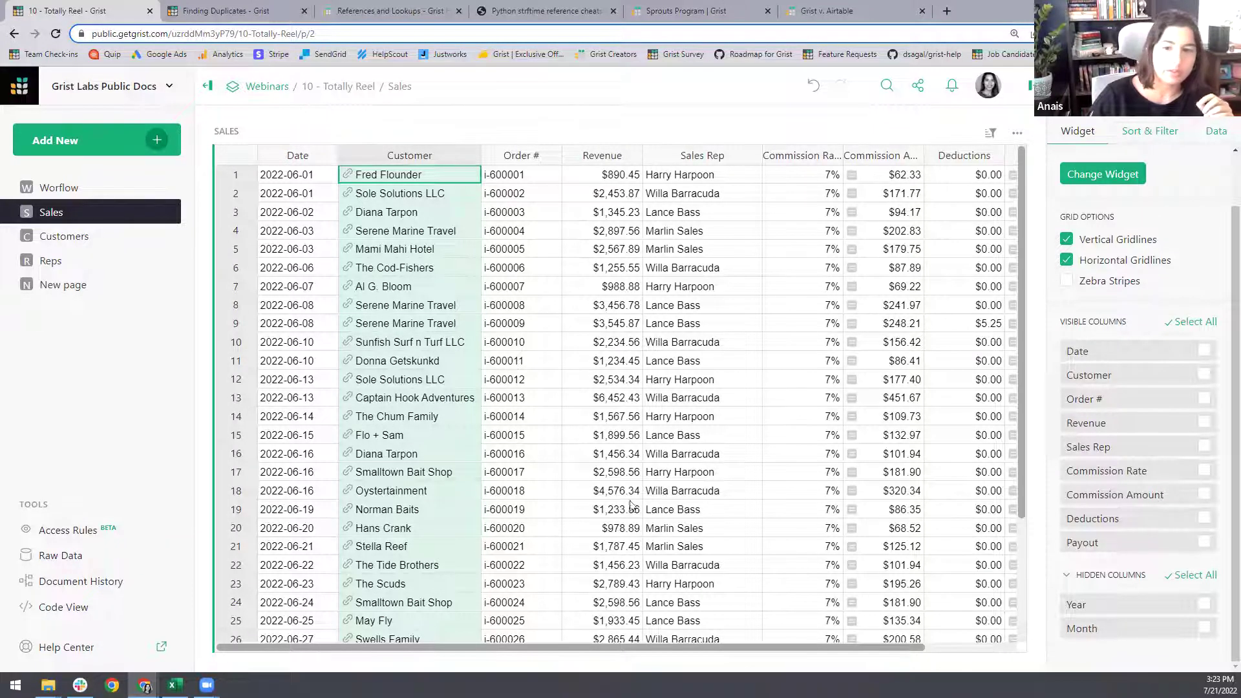
scroll(930, 237, right, 3)
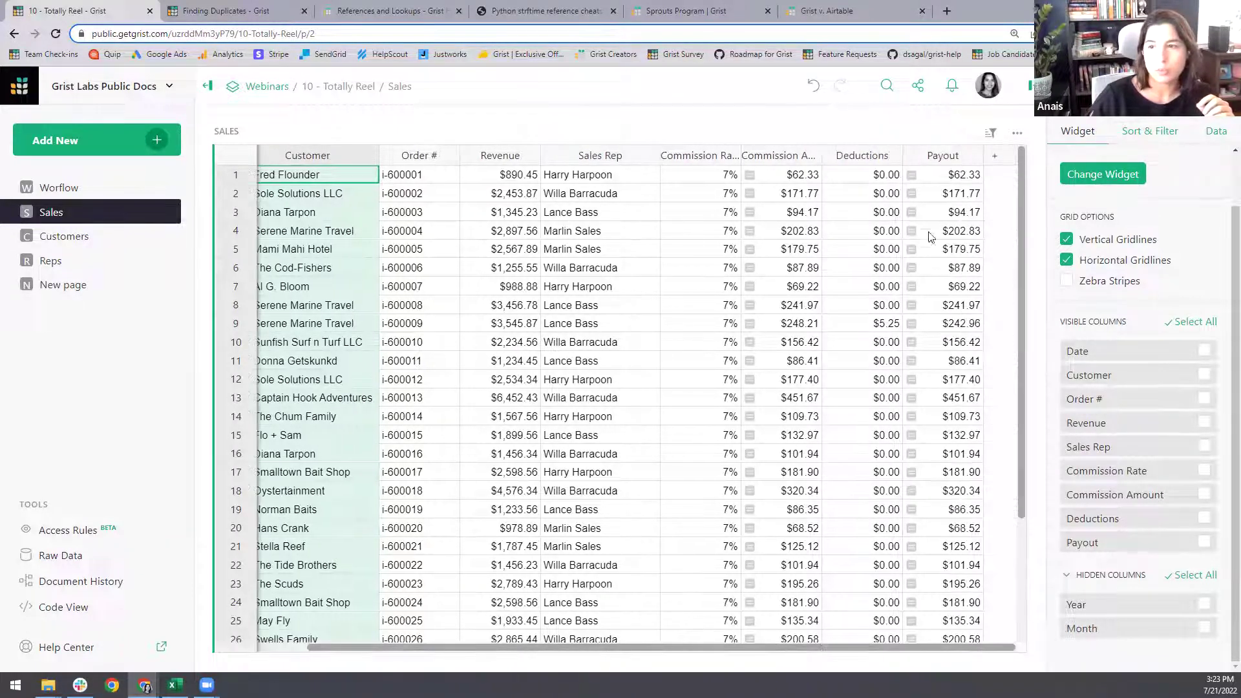
click(994, 156)
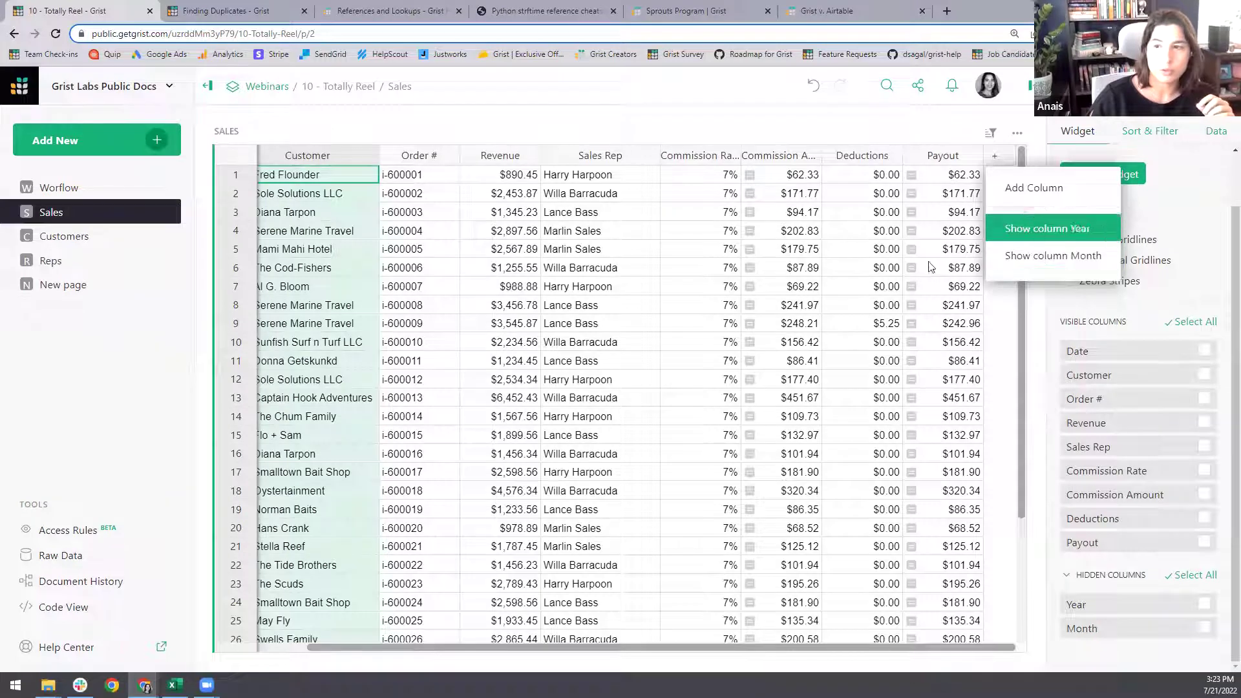
click(107, 377)
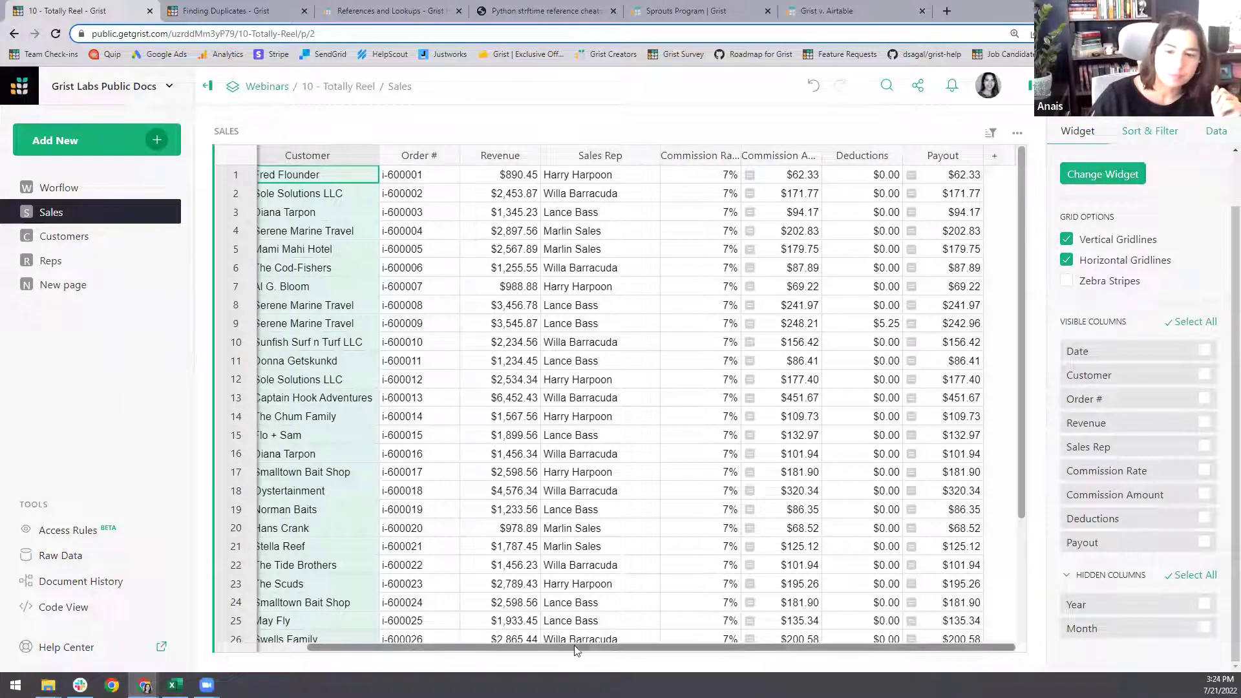
scroll(579, 659, left, 3)
click(425, 233)
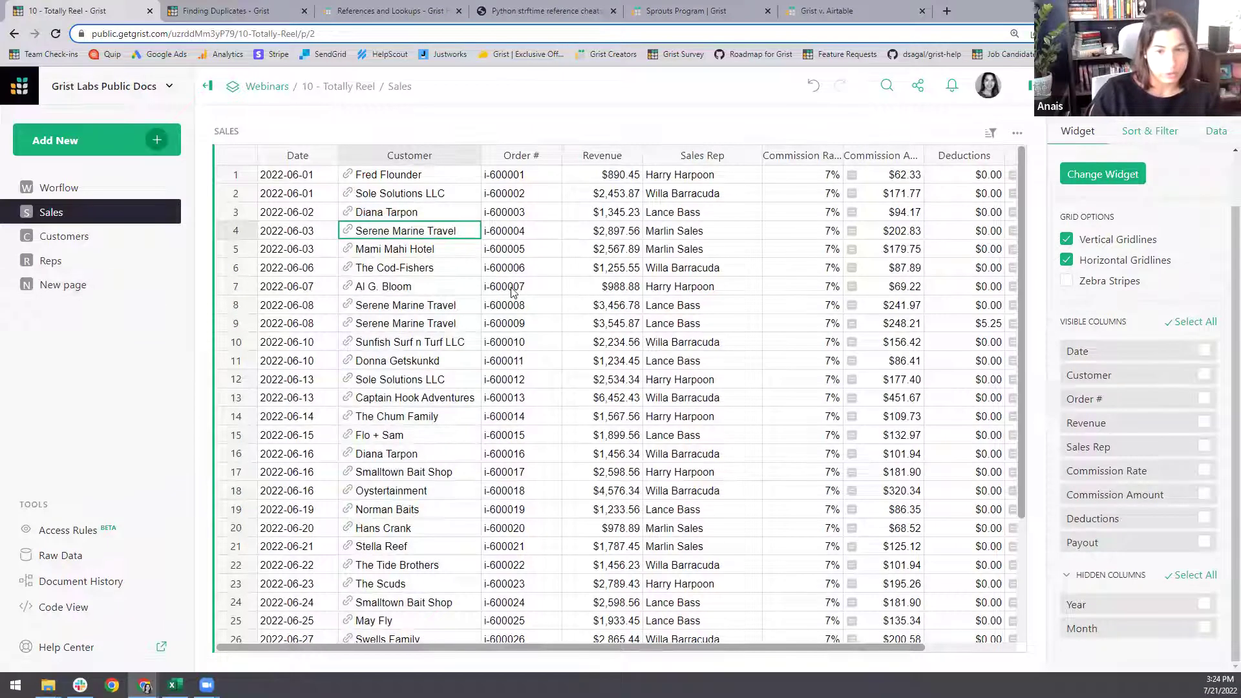
click(83, 189)
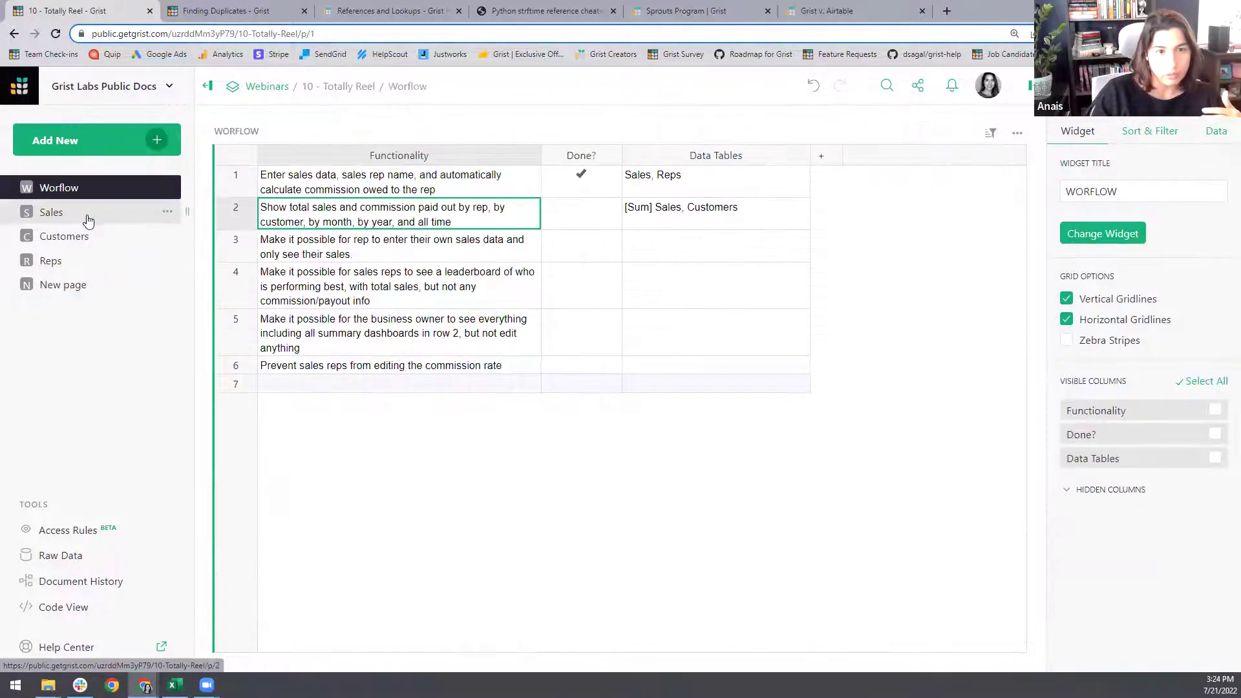
- Browse the Sales and Customers pages and check the Raw Data tables overview
click(86, 216)
click(95, 232)
click(97, 215)
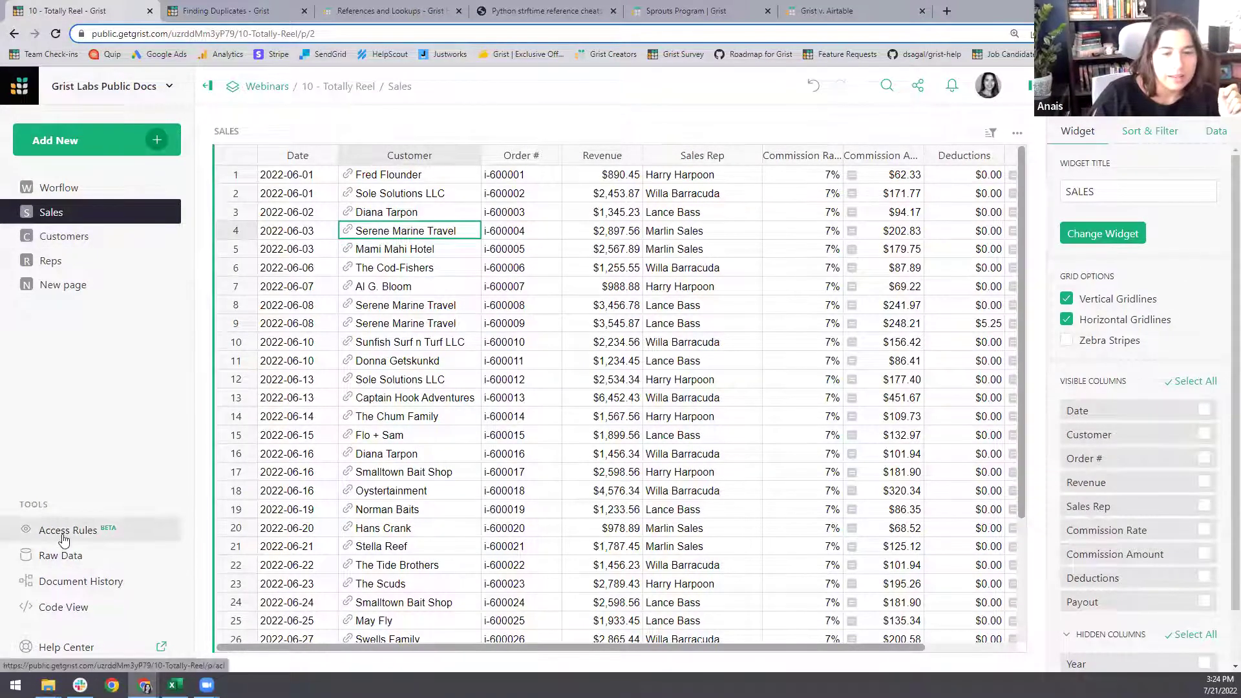
click(59, 556)
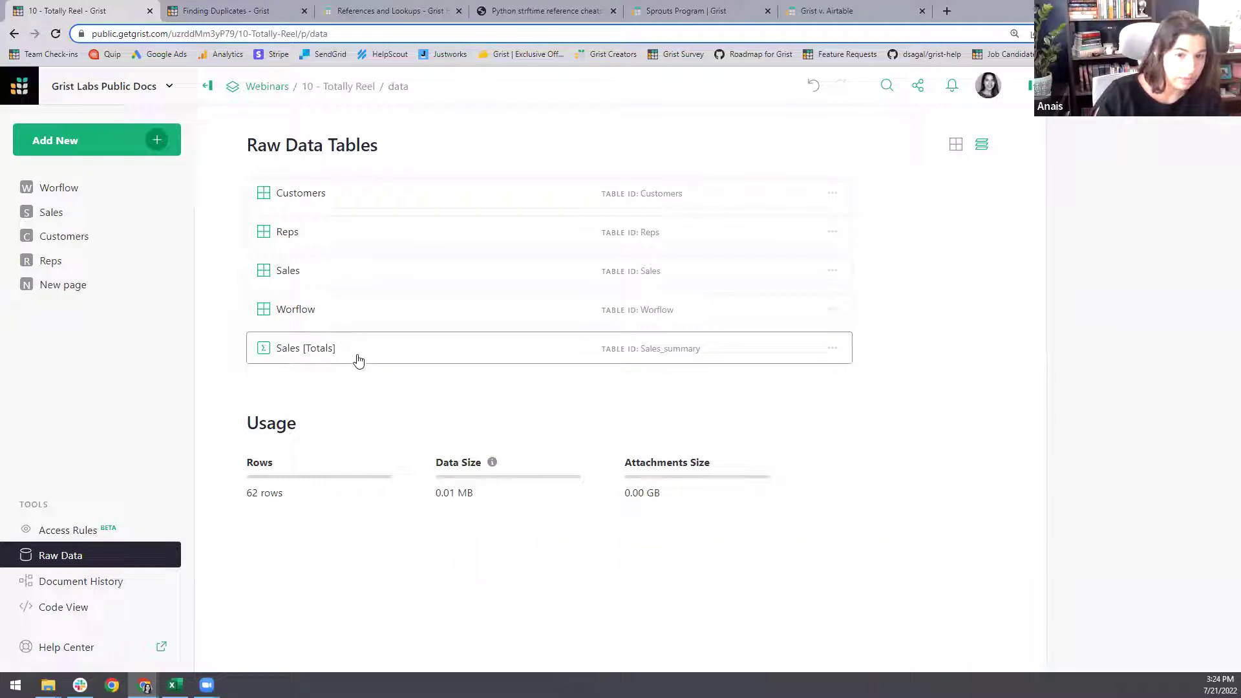
- Rename the misspelled Worflow table to Workflow
click(77, 188)
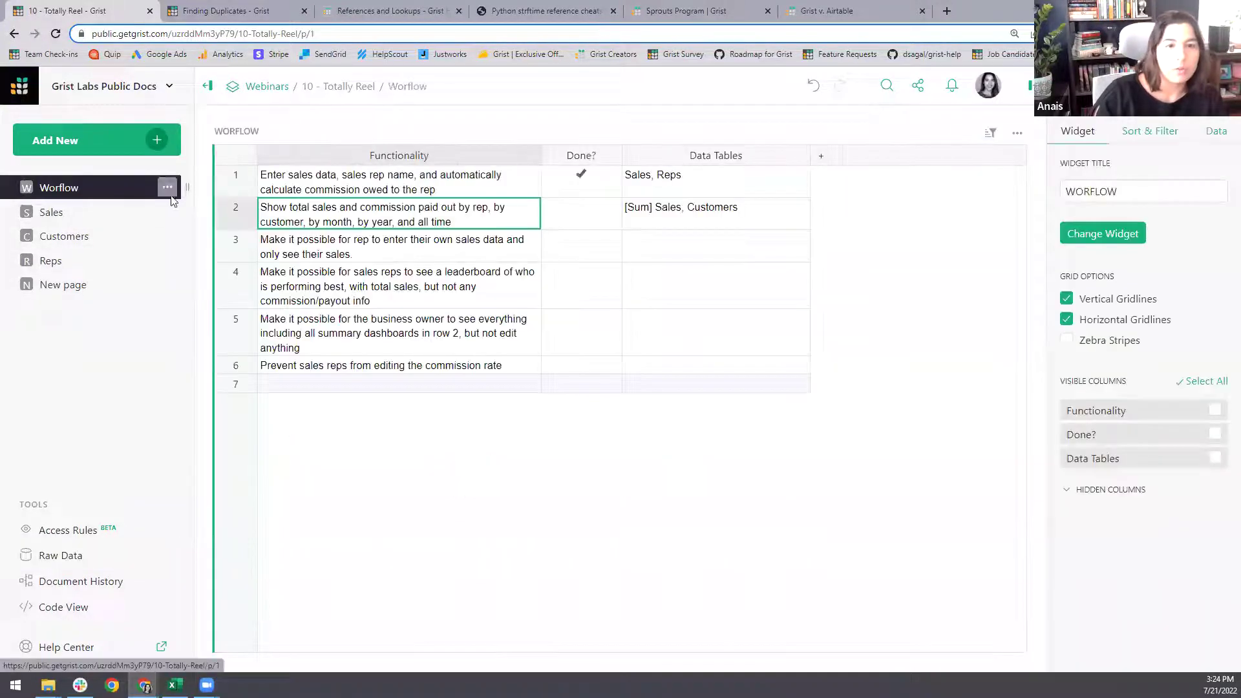
click(239, 132)
click(250, 181)
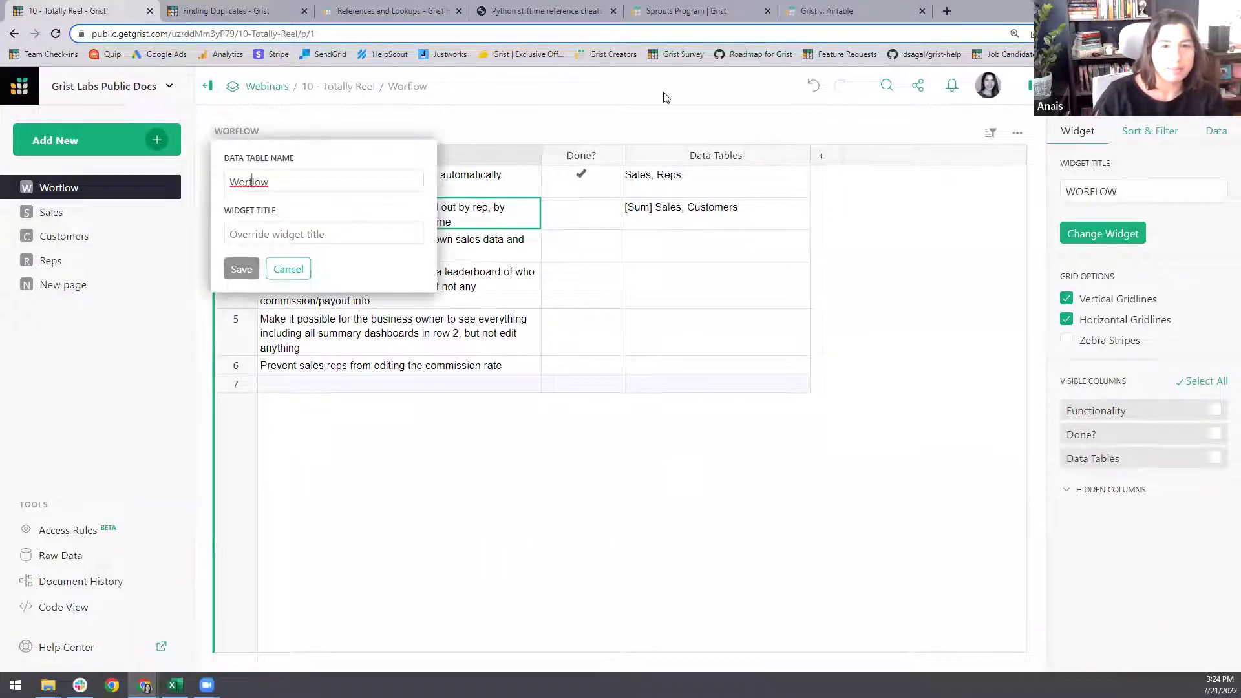
text(k)
key(Return)
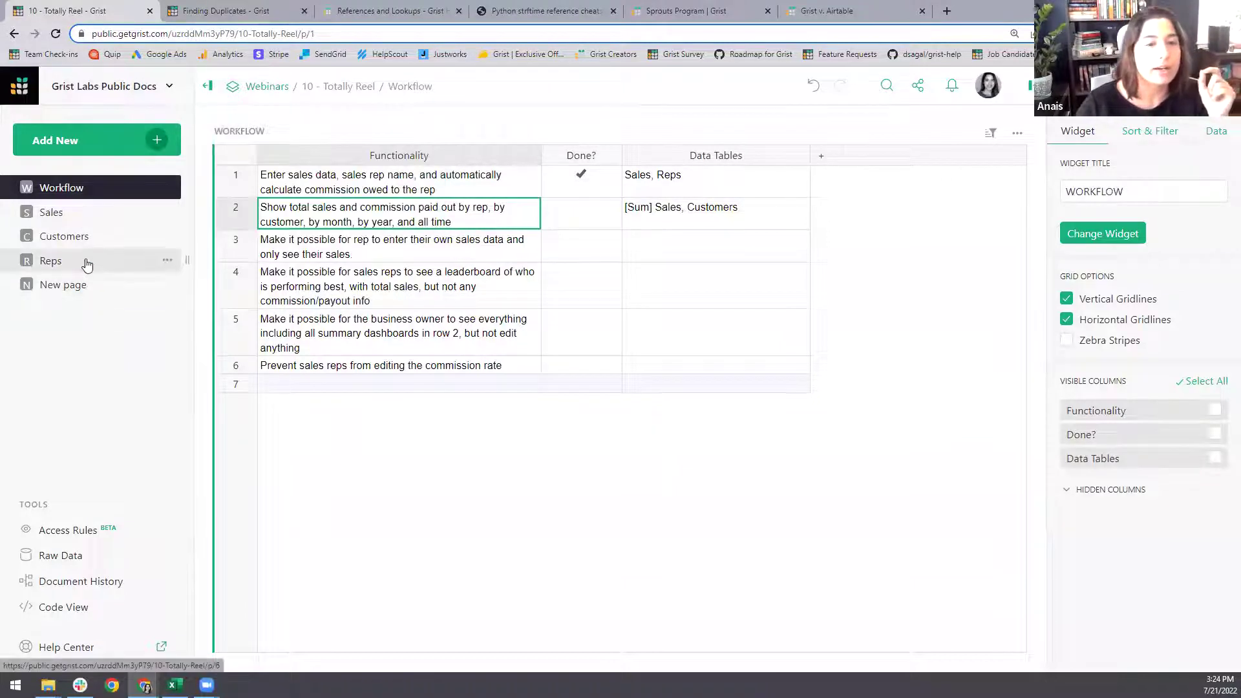
click(99, 285)
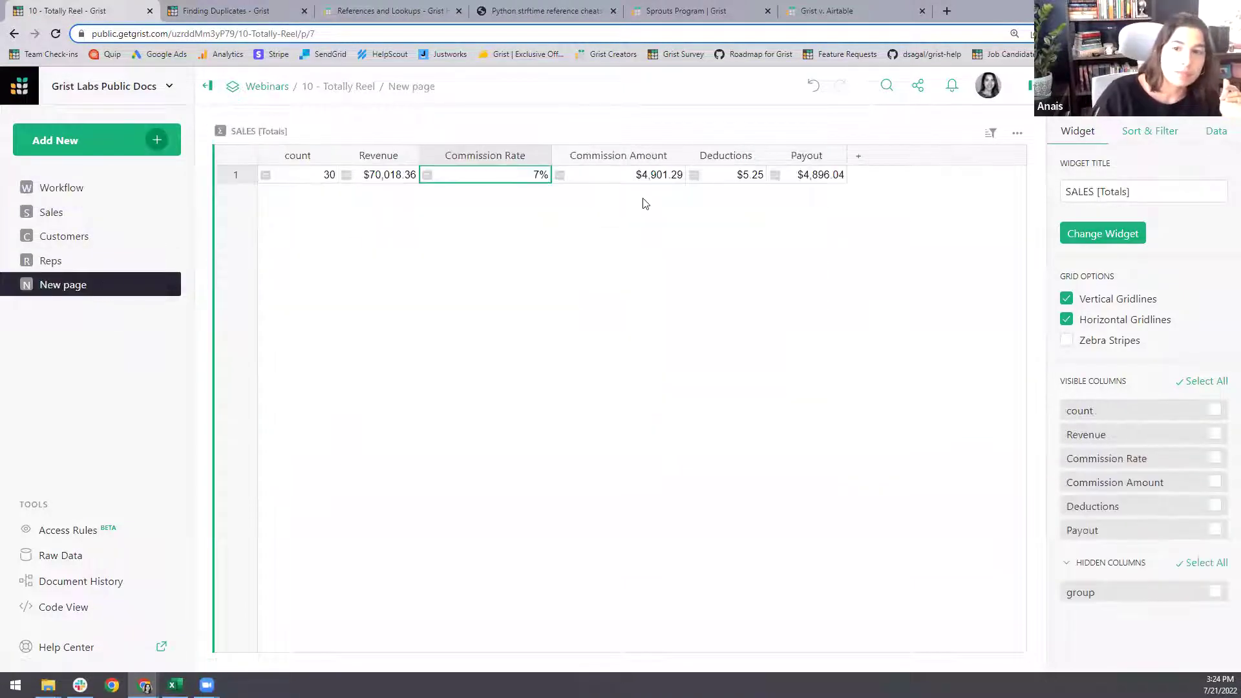
- Add a Sales summary widget grouped by Year to the New page
click(154, 144)
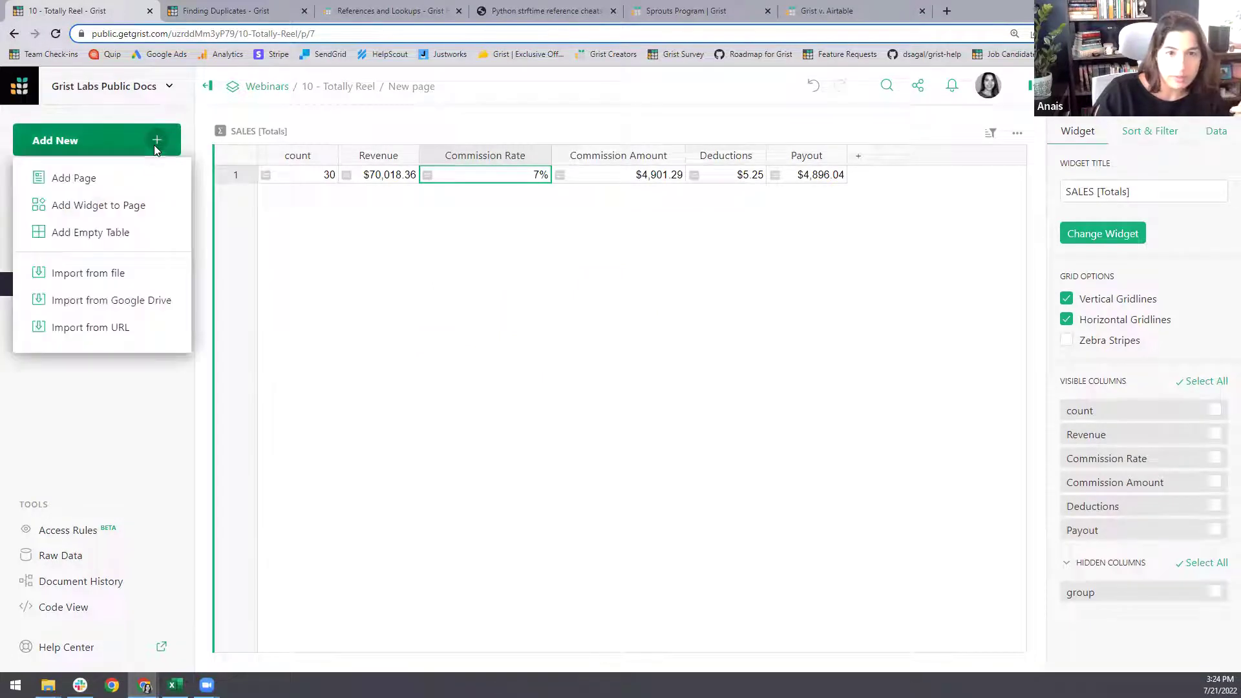
click(147, 210)
click(448, 226)
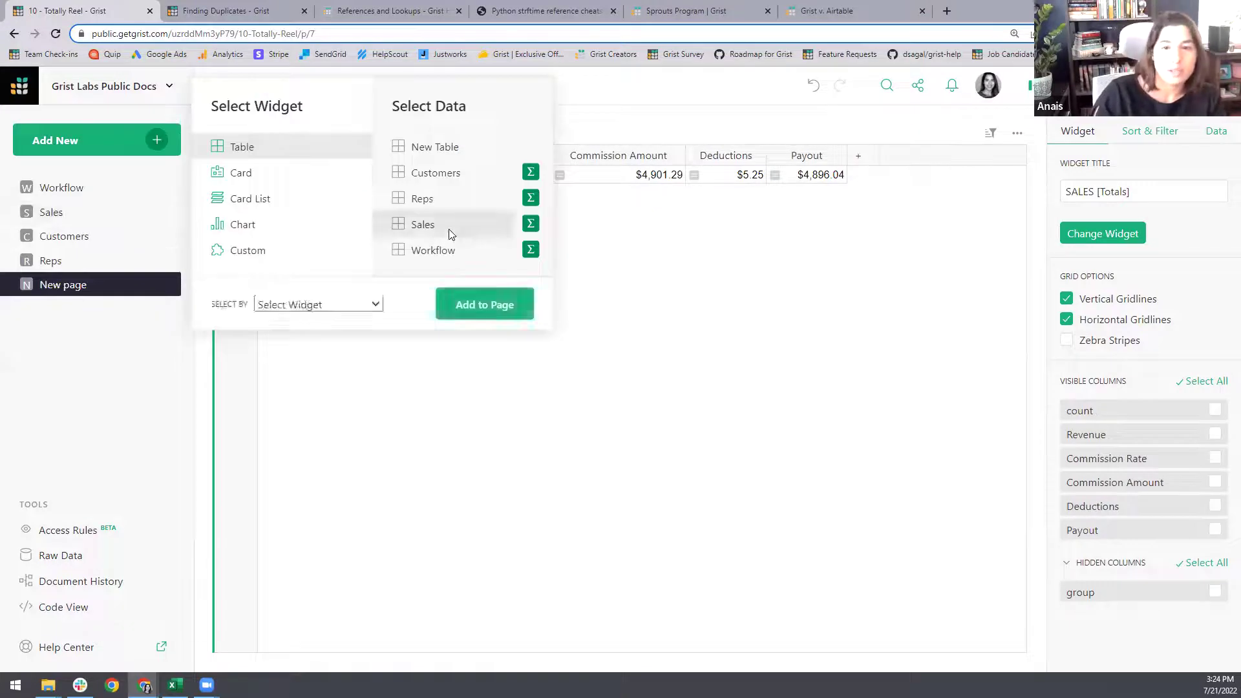
click(530, 225)
click(603, 199)
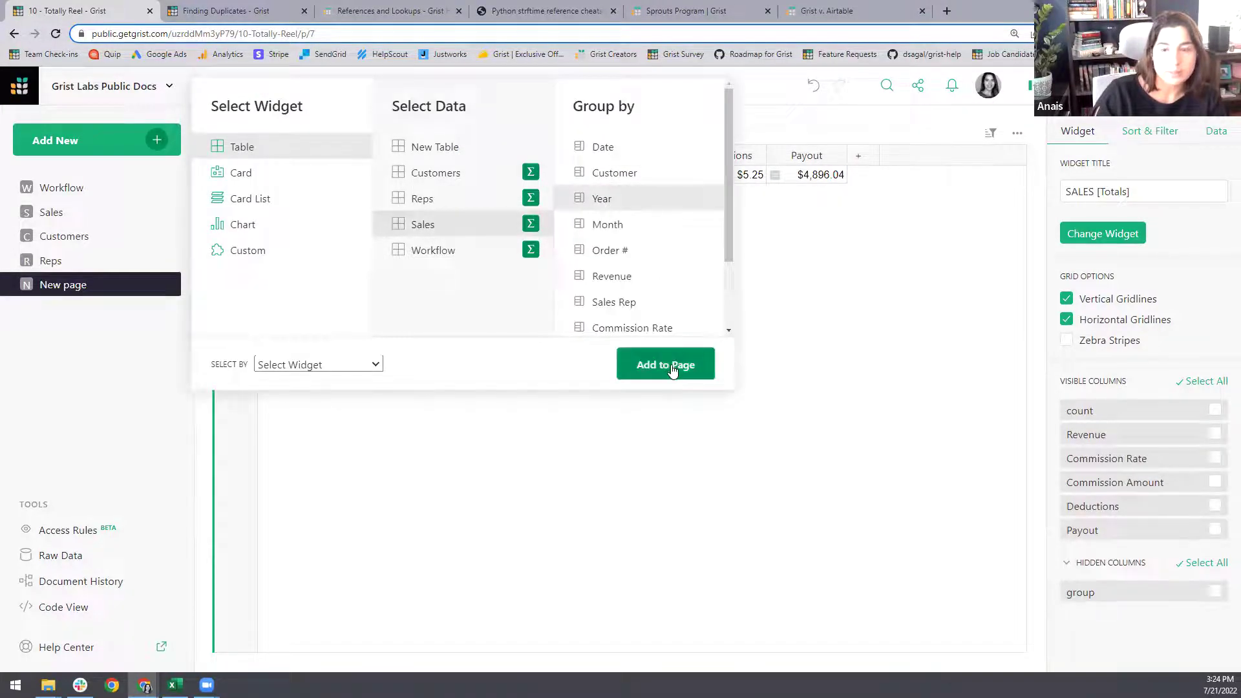
click(673, 370)
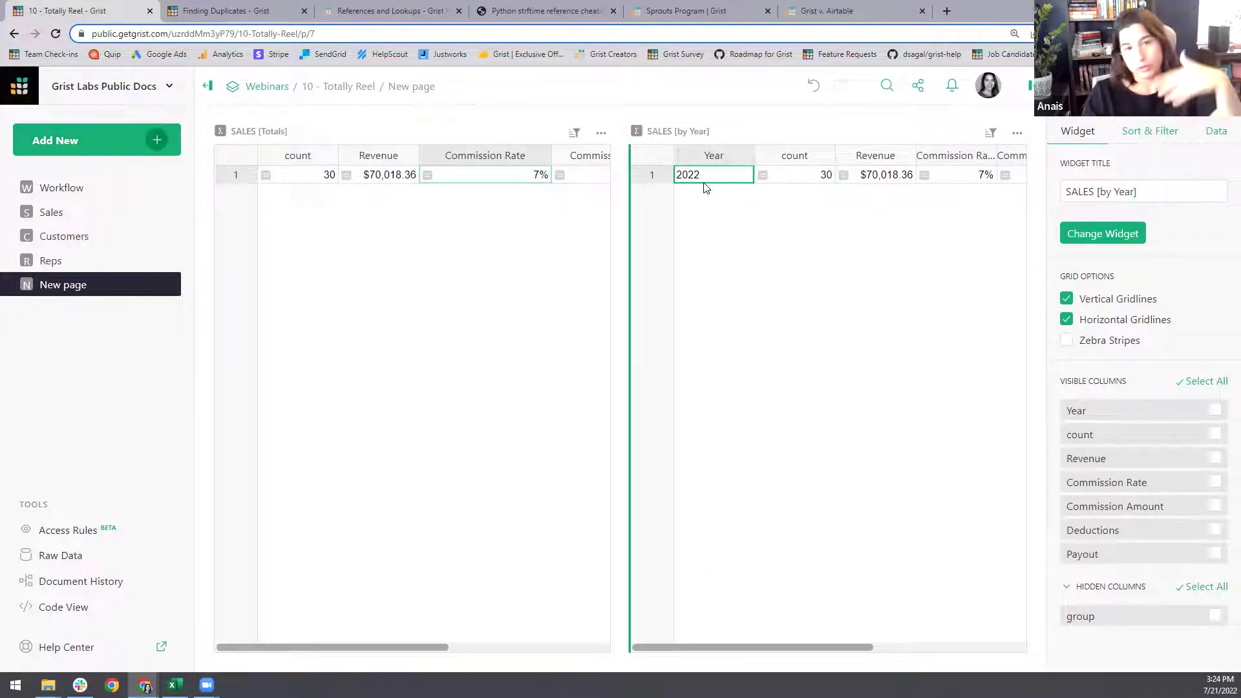
- Add a Sales summary grouped by Year and Month, linked to SALES [by Year]
click(160, 140)
click(101, 206)
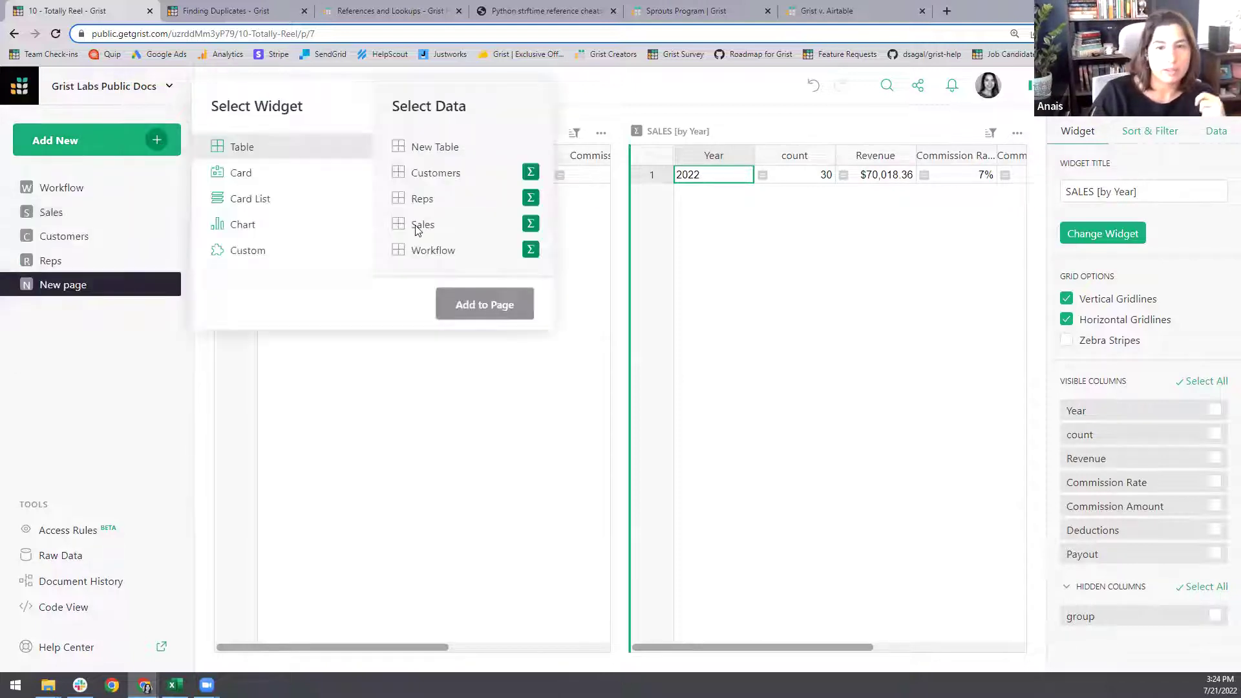
click(417, 226)
click(531, 224)
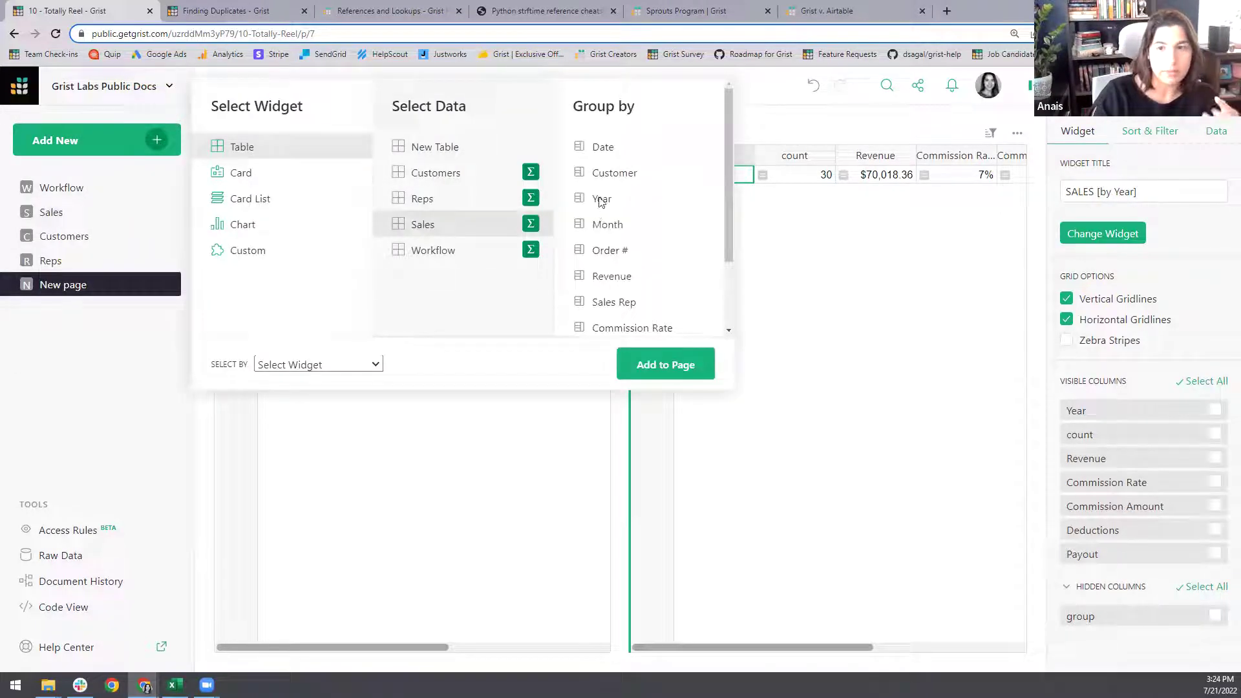
click(601, 199)
click(376, 364)
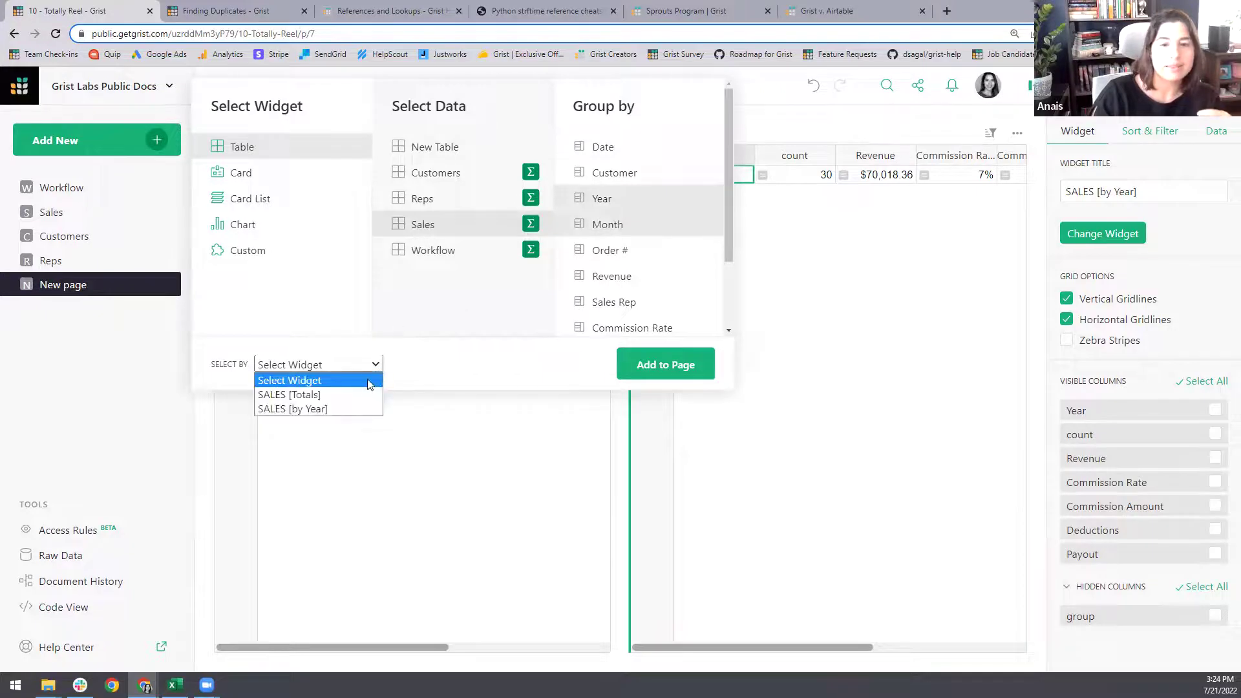
click(347, 411)
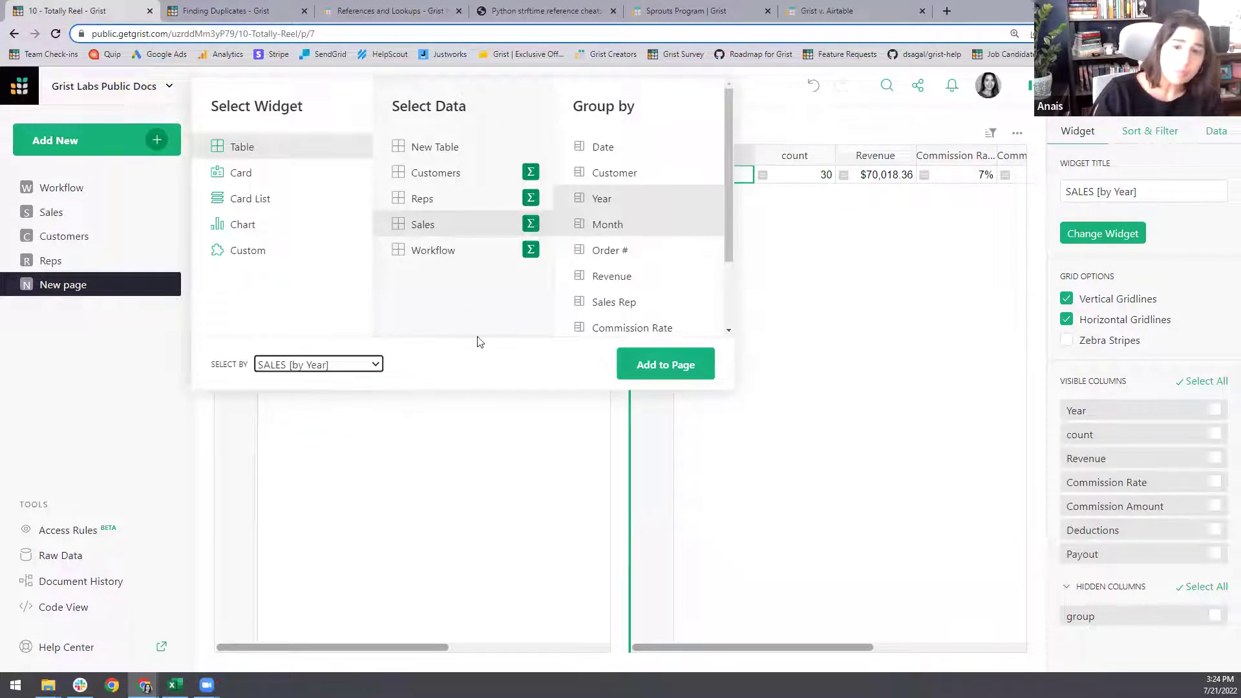
click(667, 367)
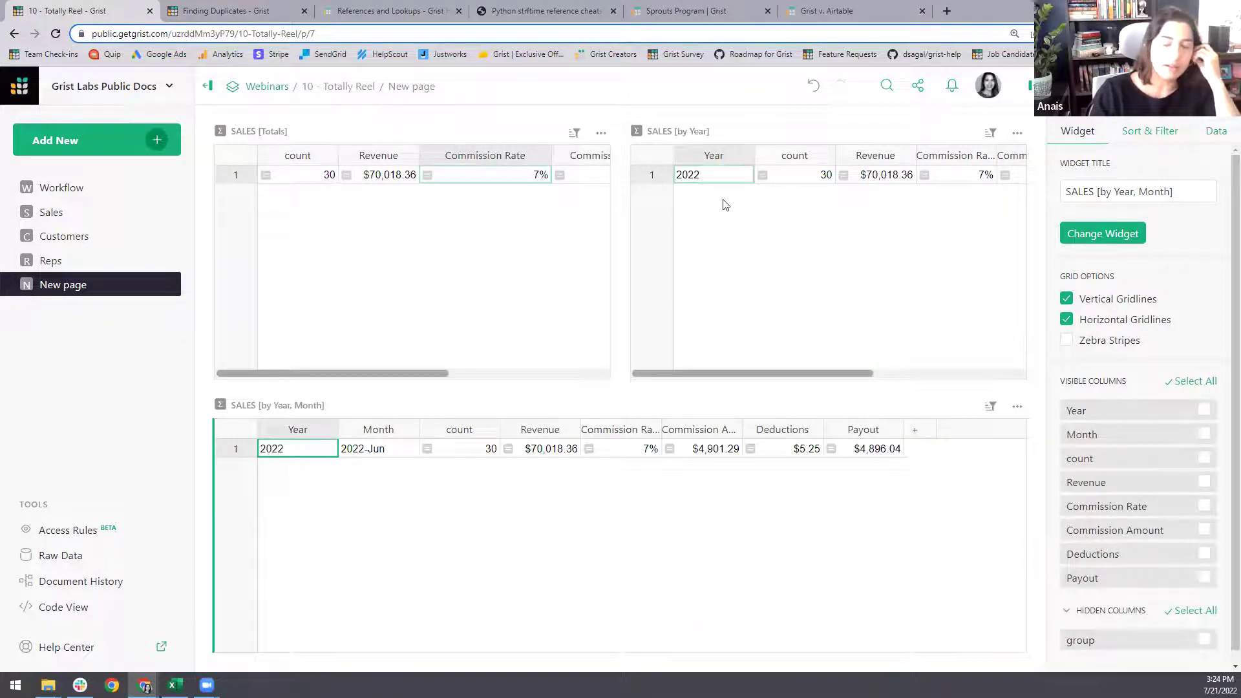
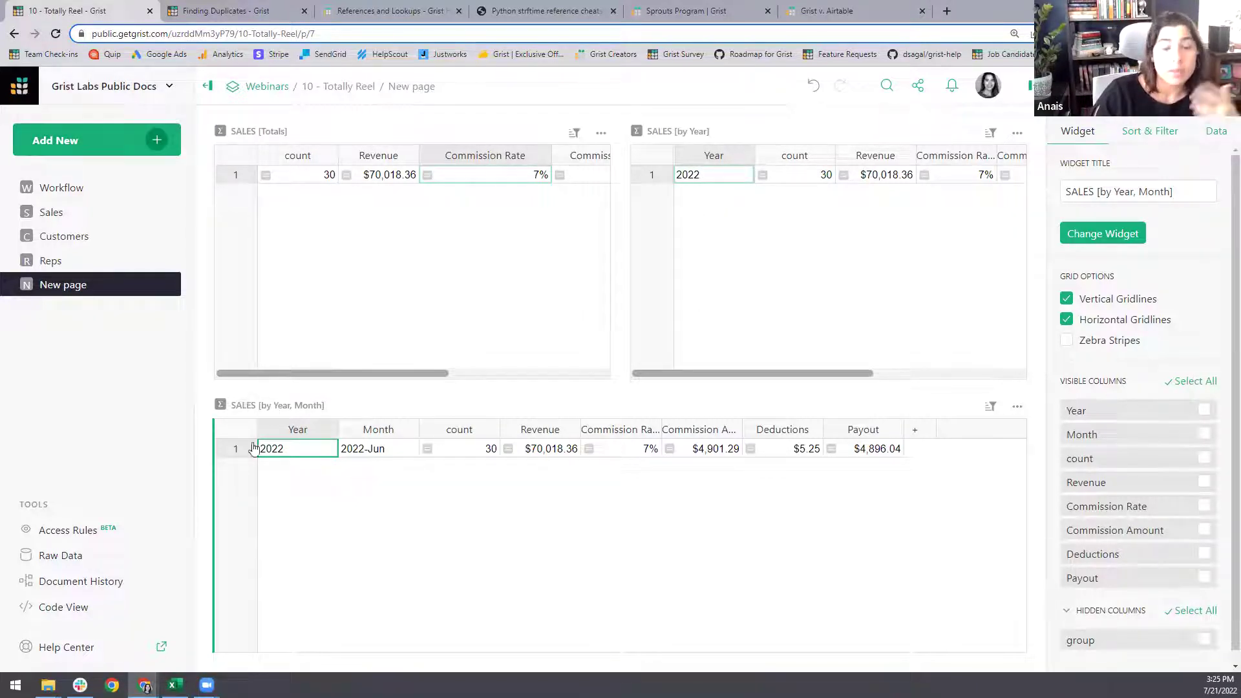
- Add a Sales table widget linked to the SALES [by Year, Month] summary
click(156, 145)
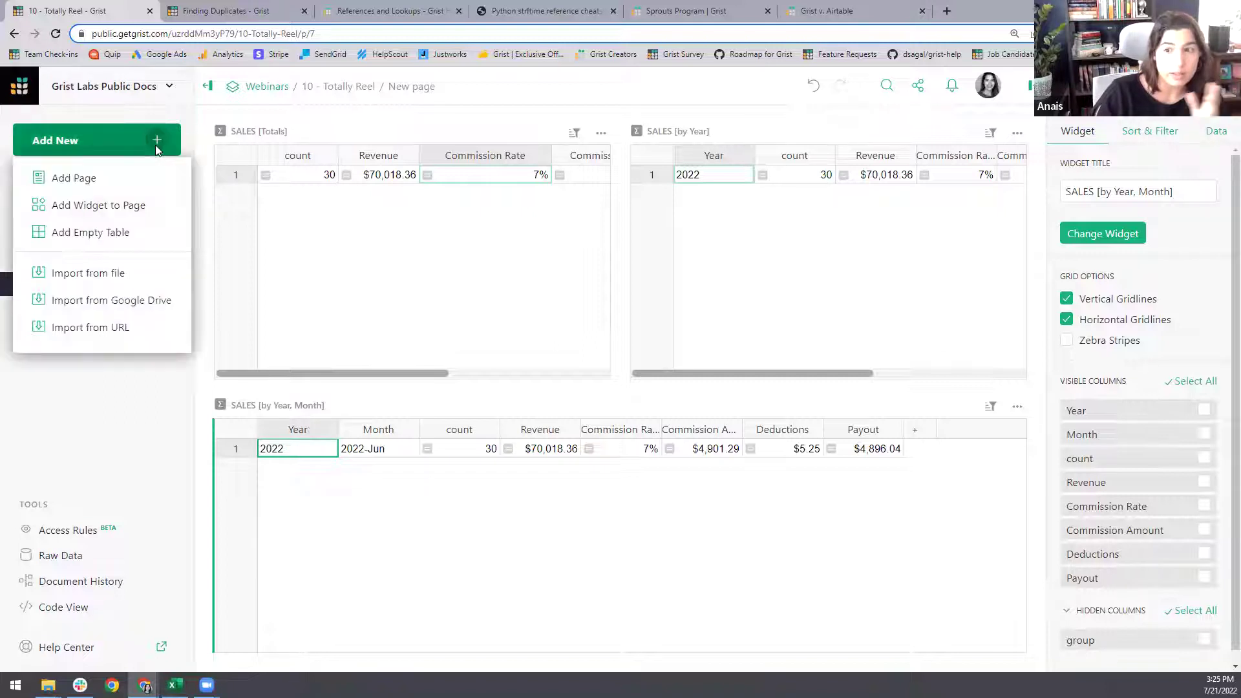
click(137, 208)
click(430, 231)
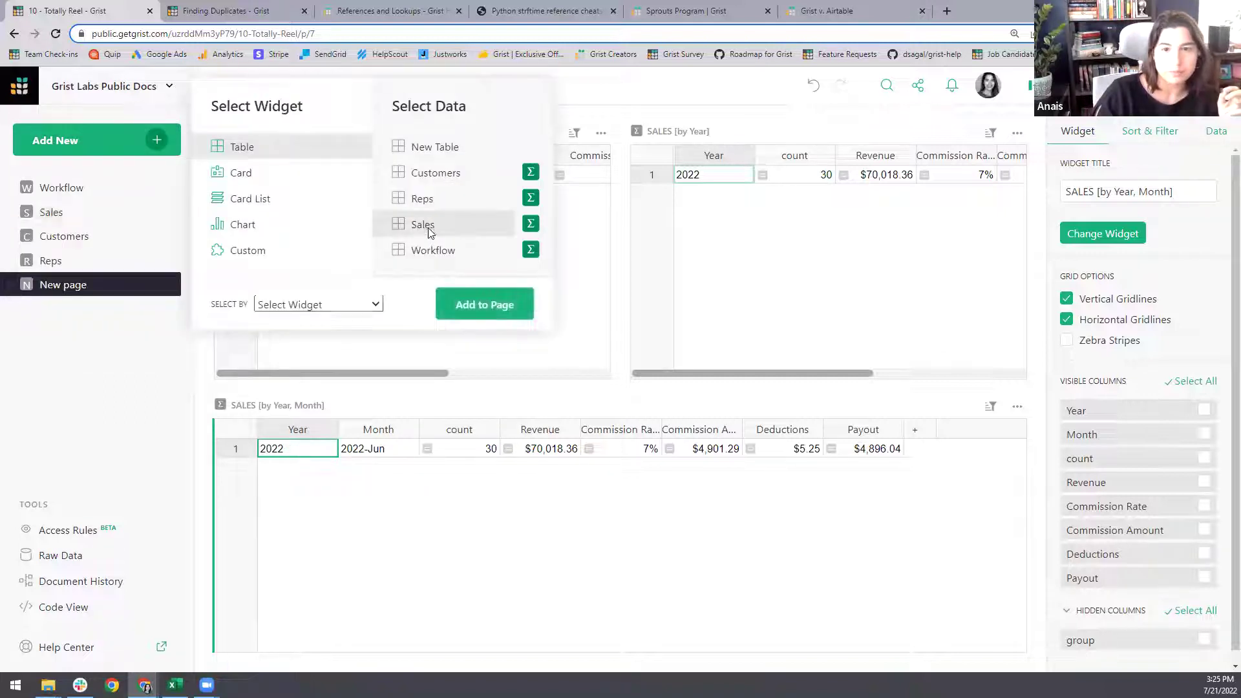
click(375, 304)
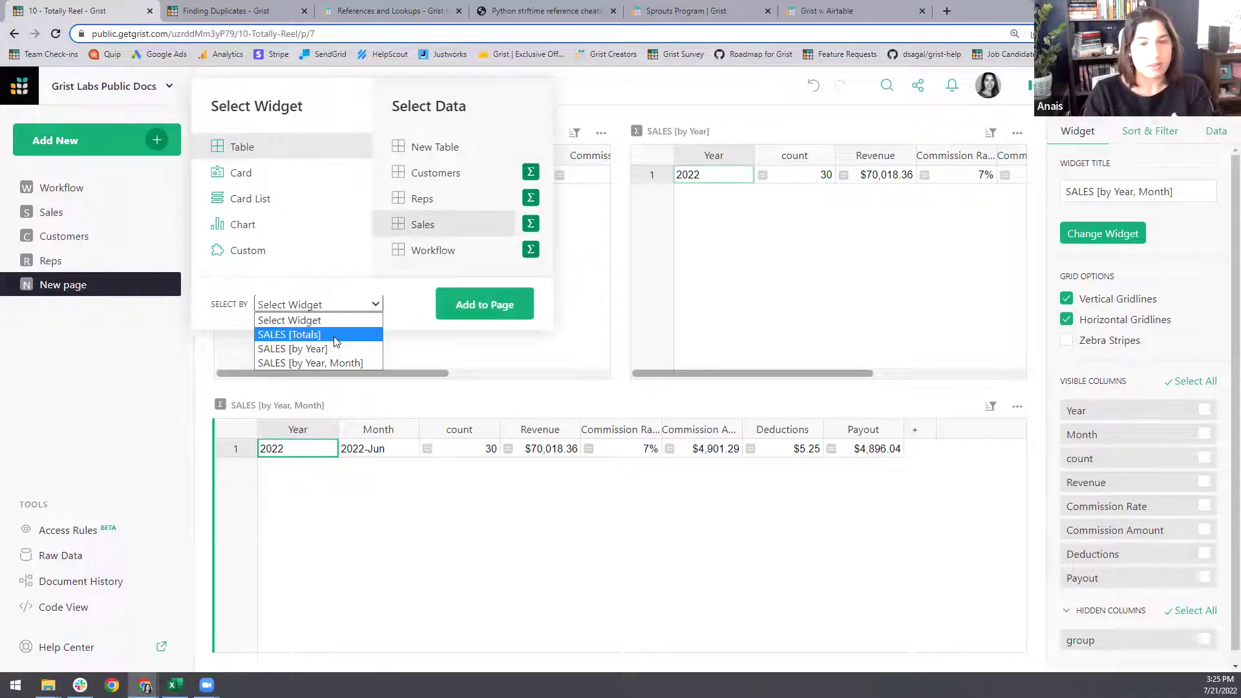
click(335, 363)
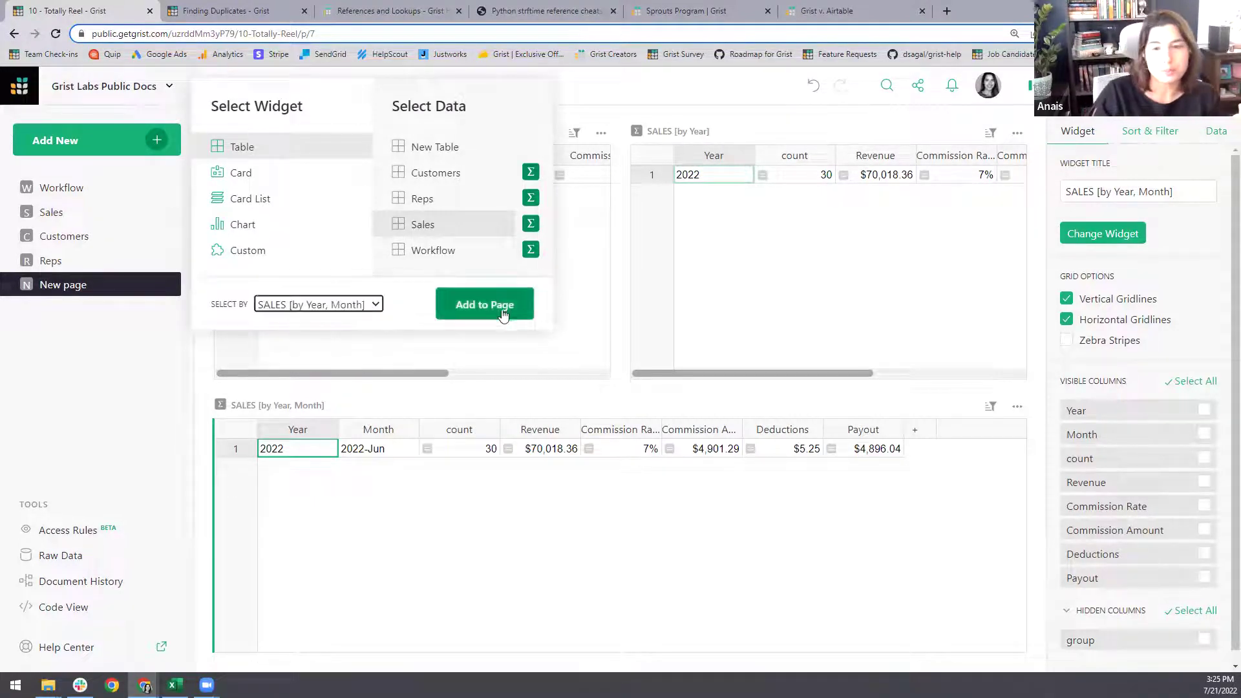
click(487, 305)
- Stack the summaries on the left and make SALES a full-height right column
click(1030, 92)
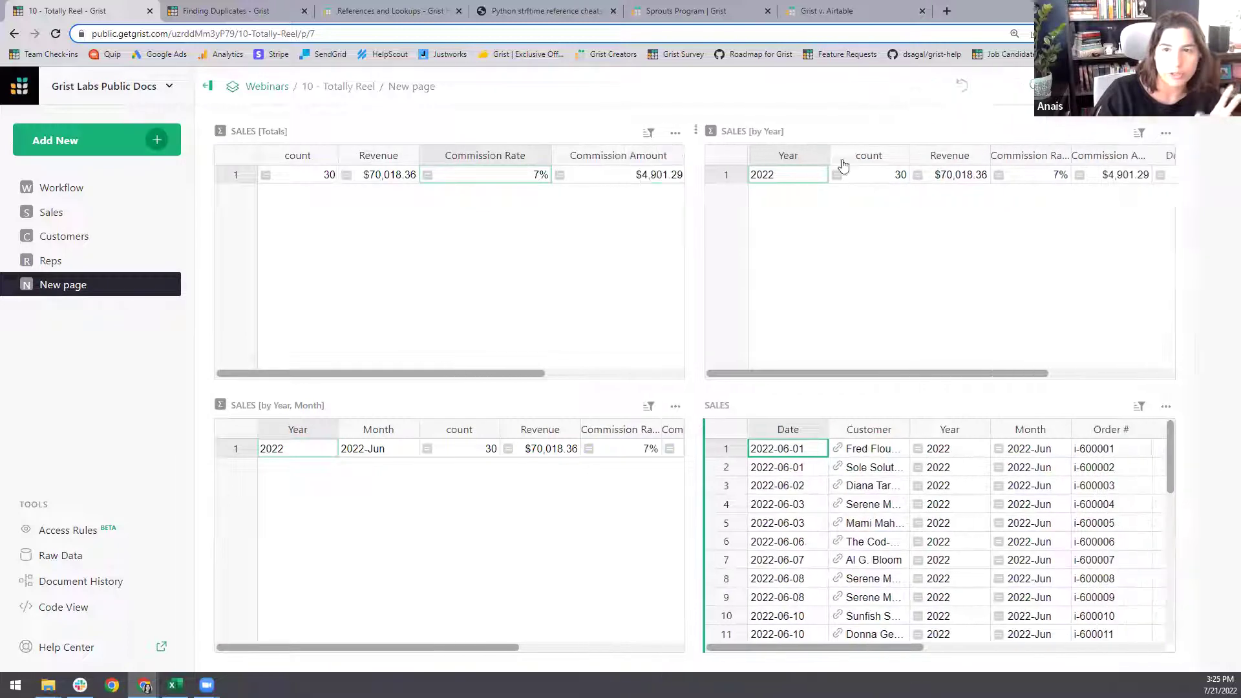
drag(723, 128, 463, 374)
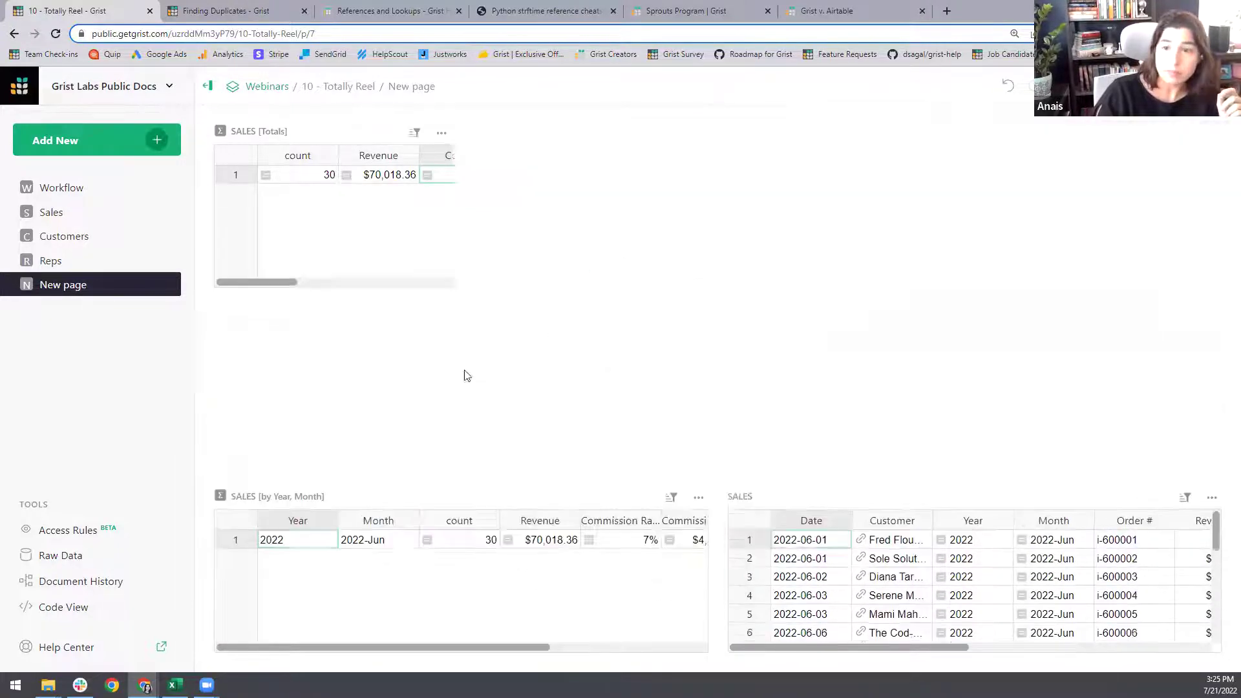
drag(722, 495, 1157, 362)
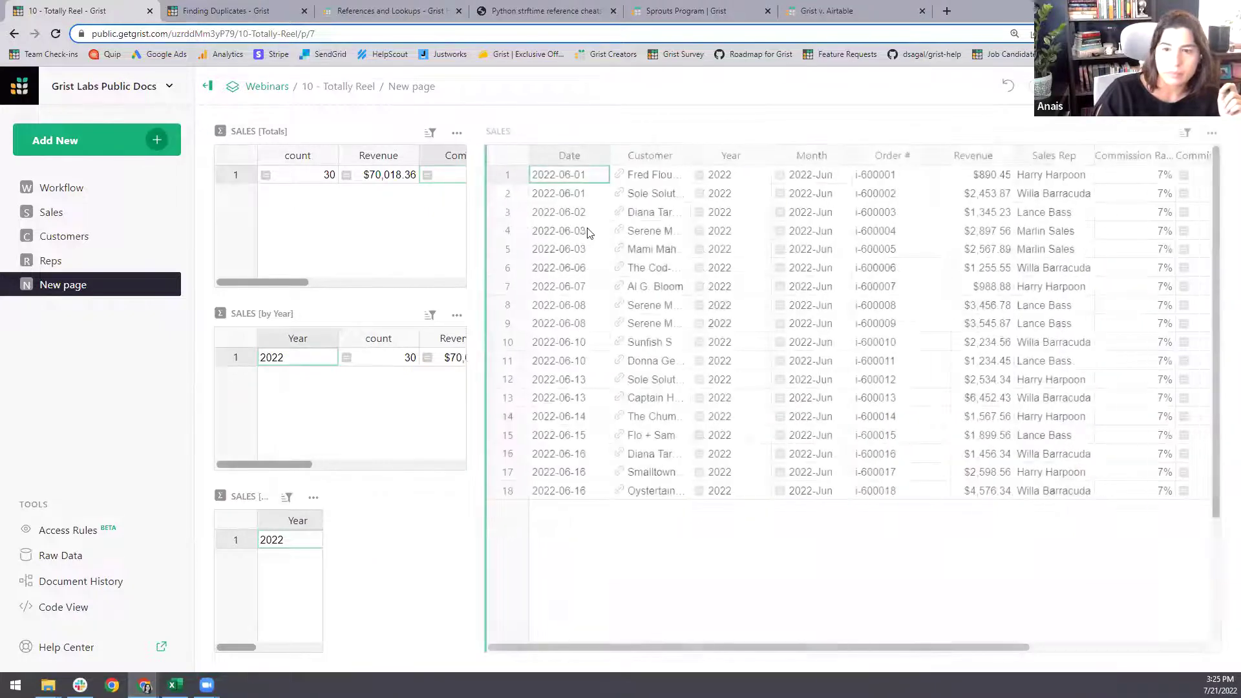
click(386, 223)
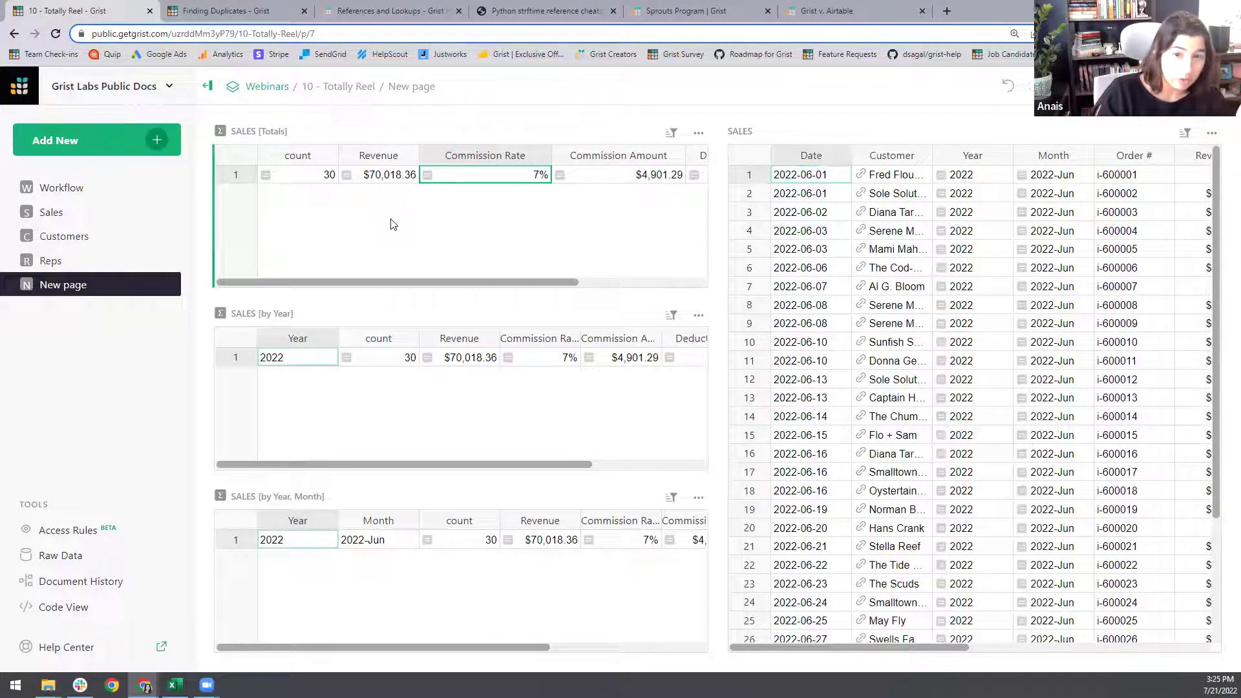
- Hide every column except count, Revenue and Payout in the SALES [Totals] summary
click(542, 156)
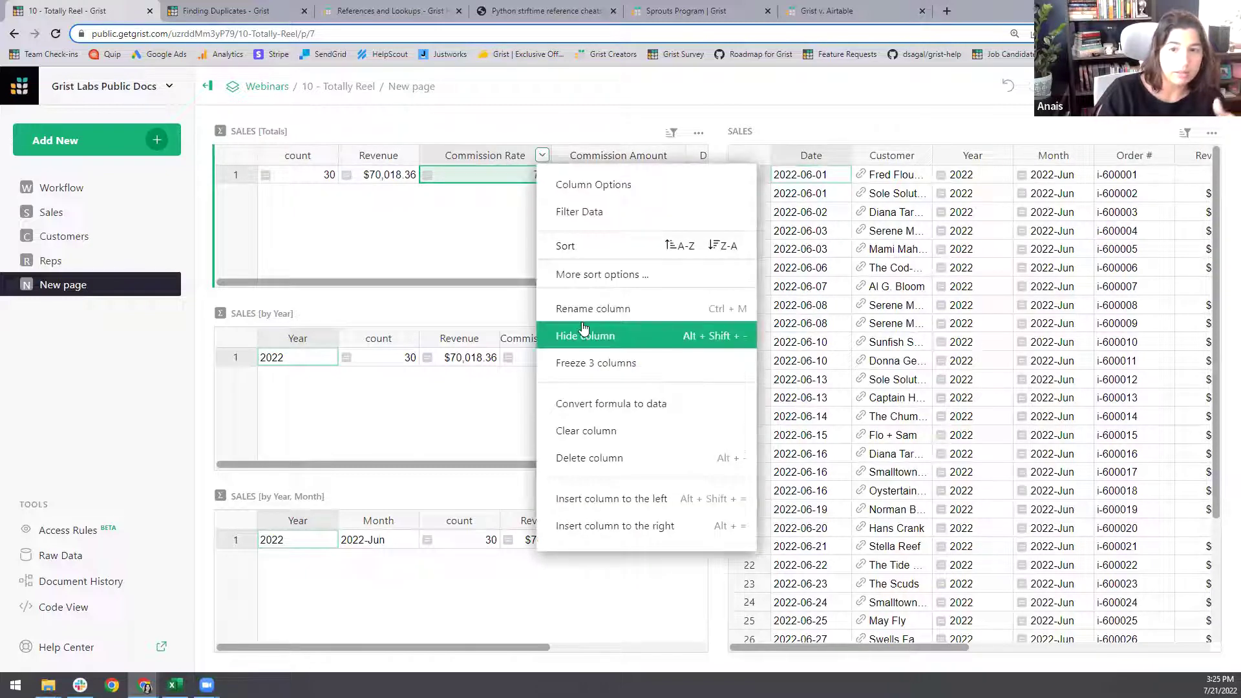
click(449, 235)
click(1226, 86)
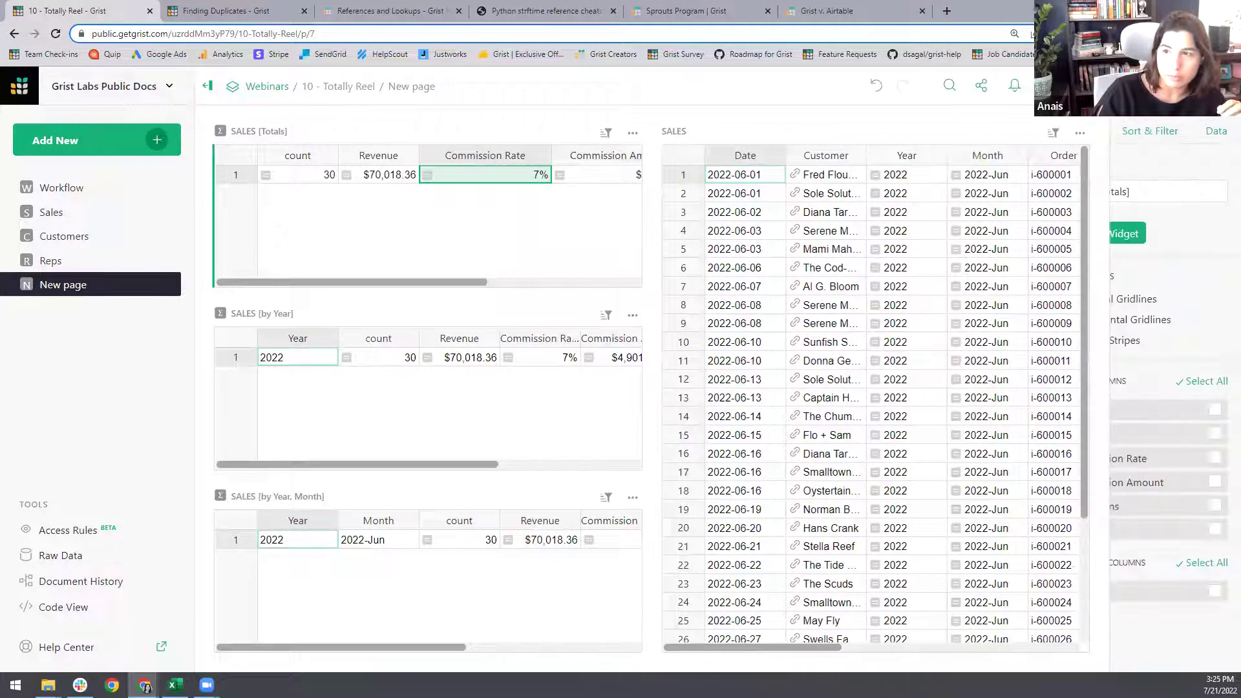
click(1224, 383)
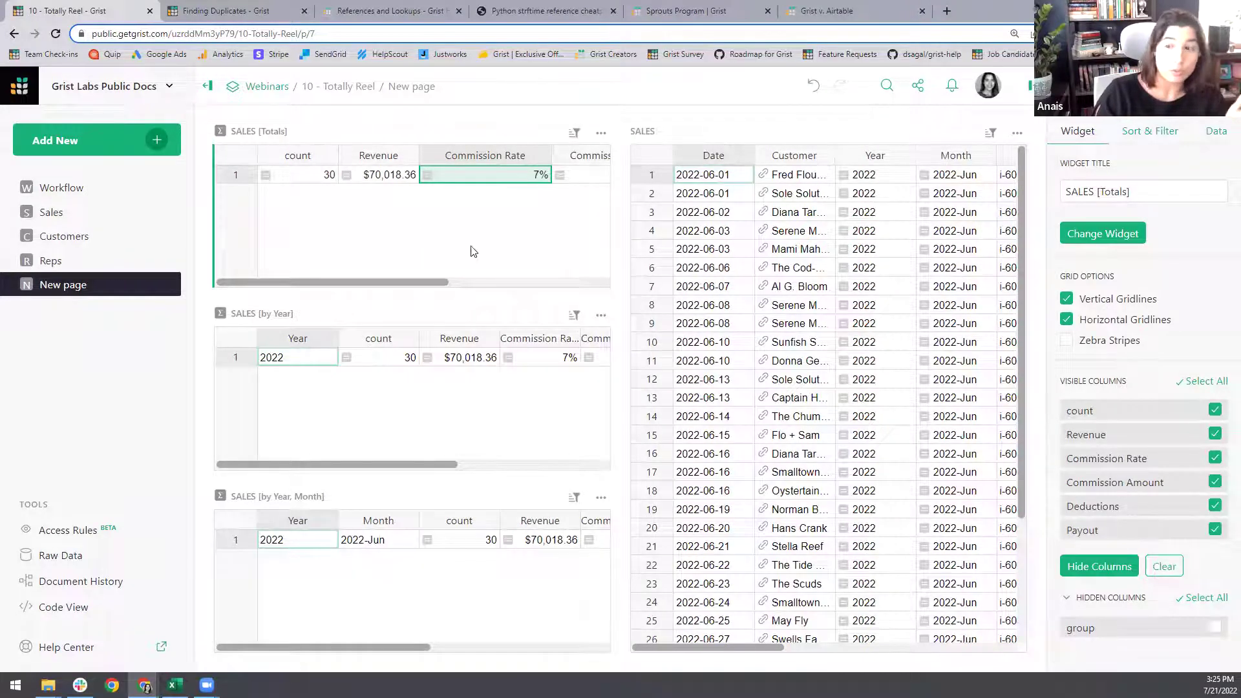
click(1215, 411)
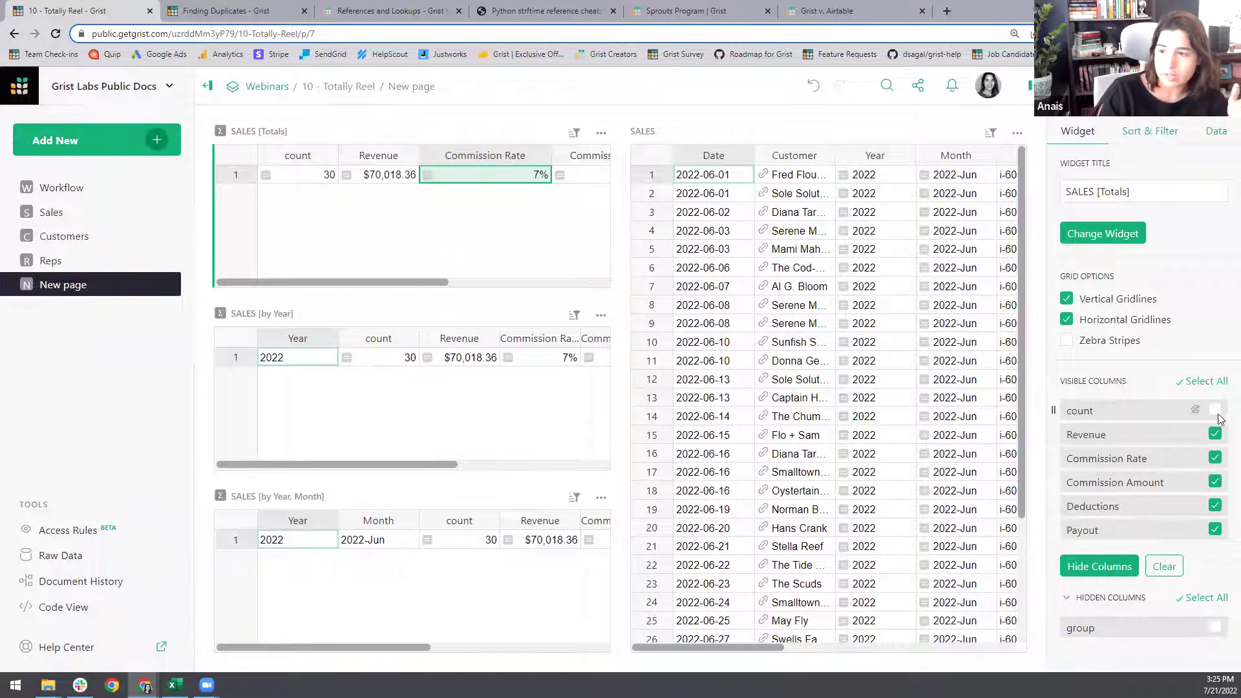
click(1215, 435)
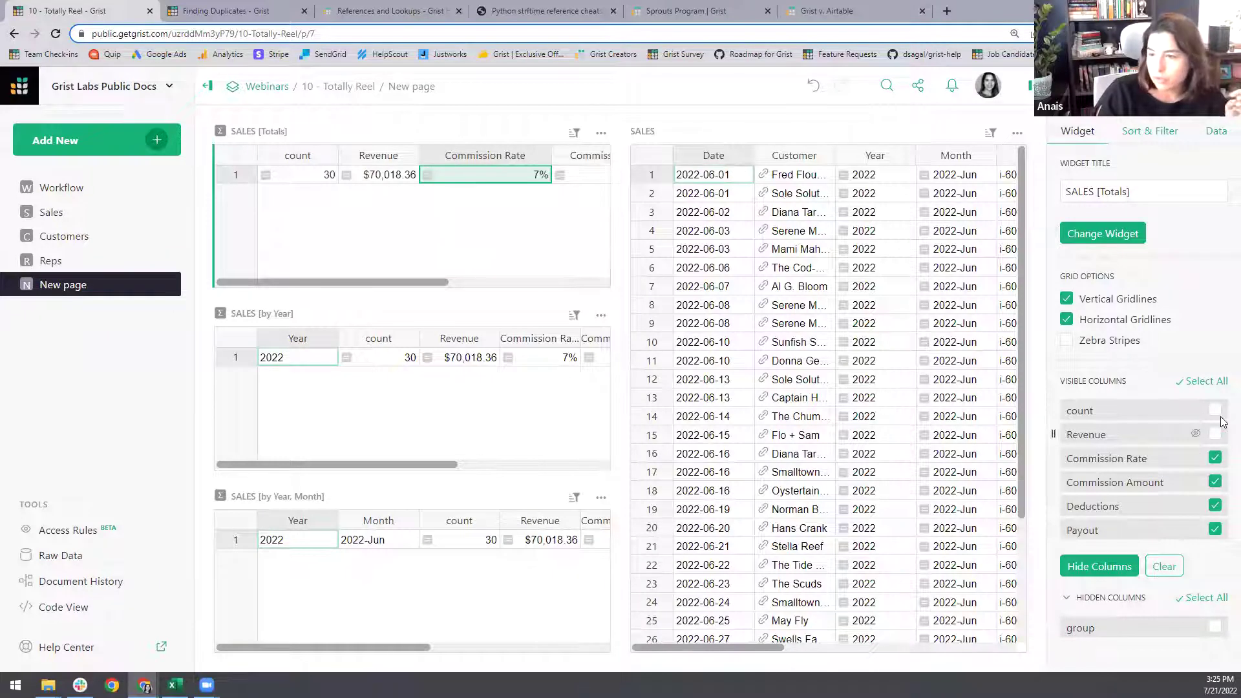
click(1215, 529)
click(1102, 566)
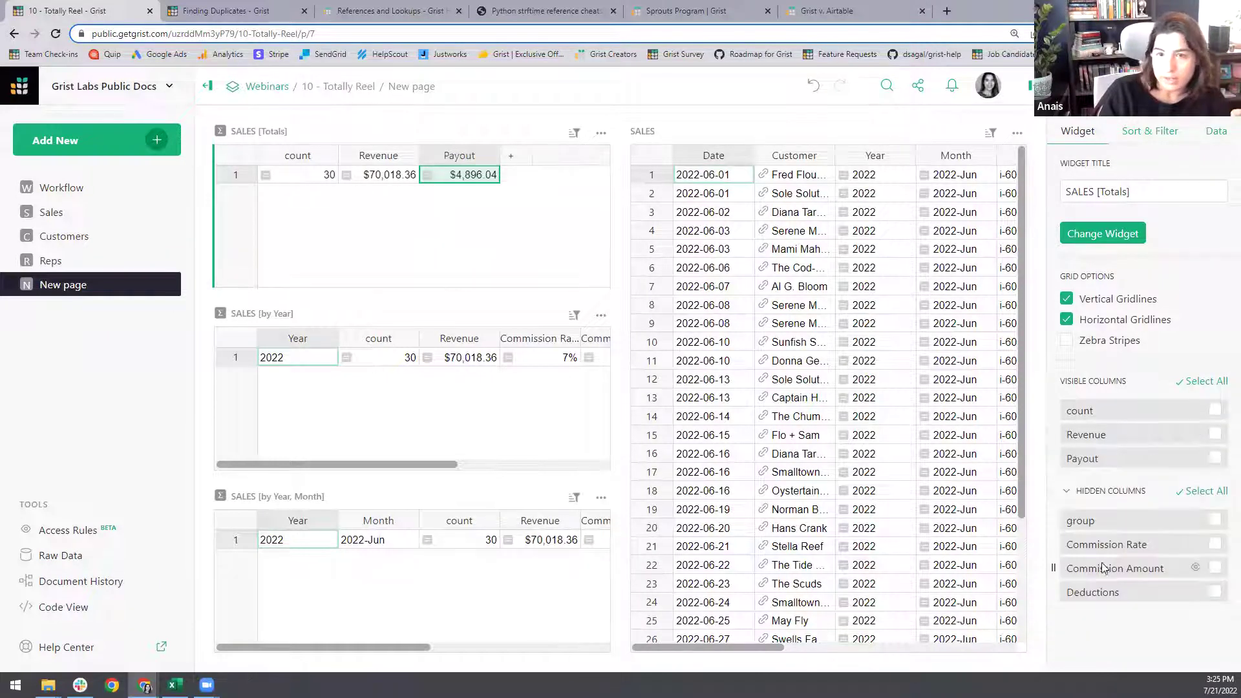
- Limit the SALES [by Year] summary to Year, count, Revenue and Payout
click(510, 417)
click(1206, 382)
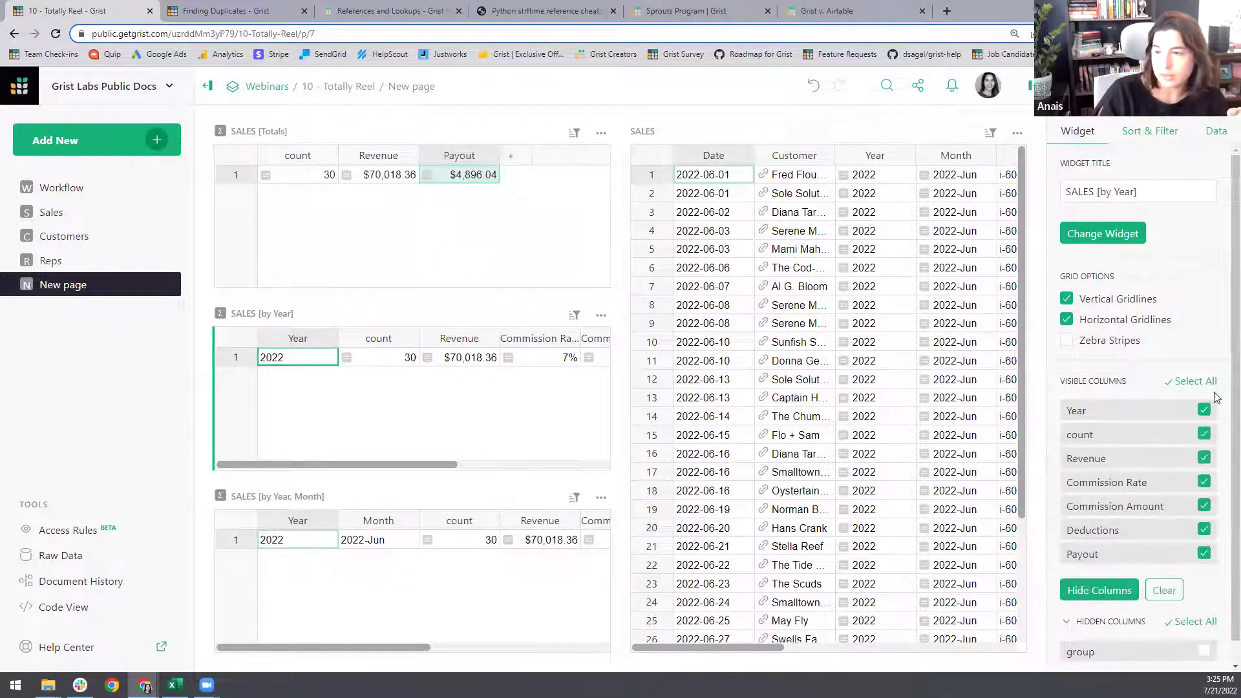
click(1203, 411)
click(1205, 435)
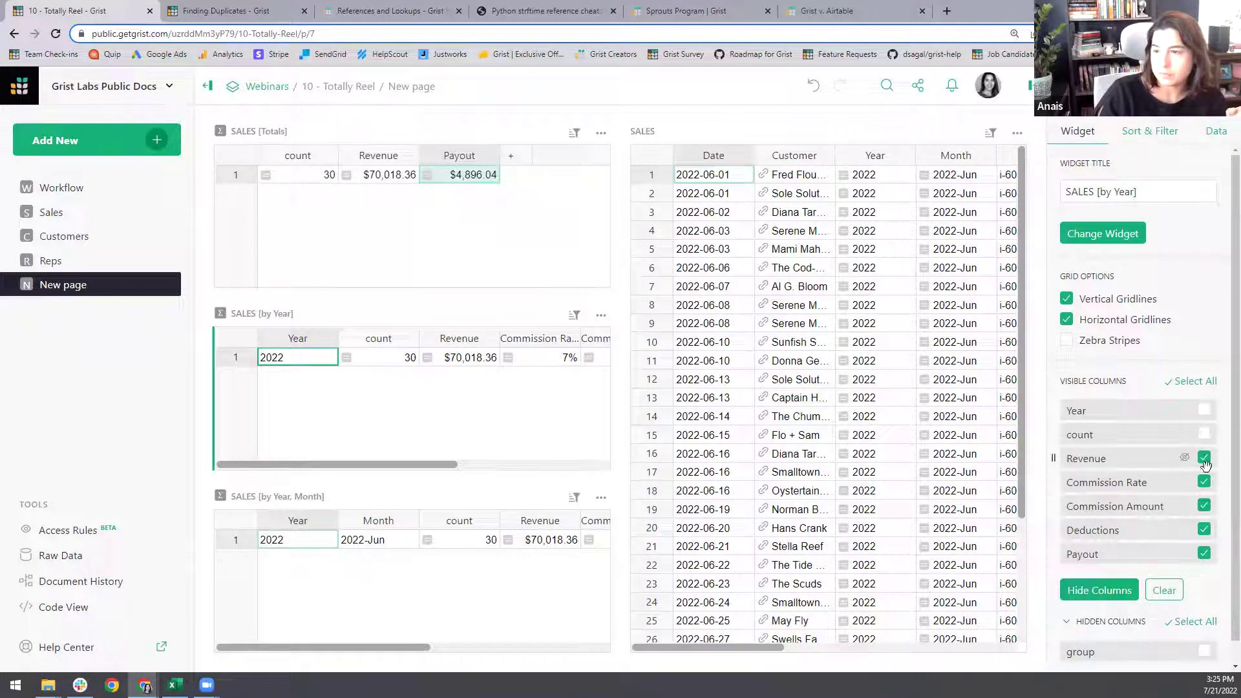
click(1205, 459)
click(1204, 553)
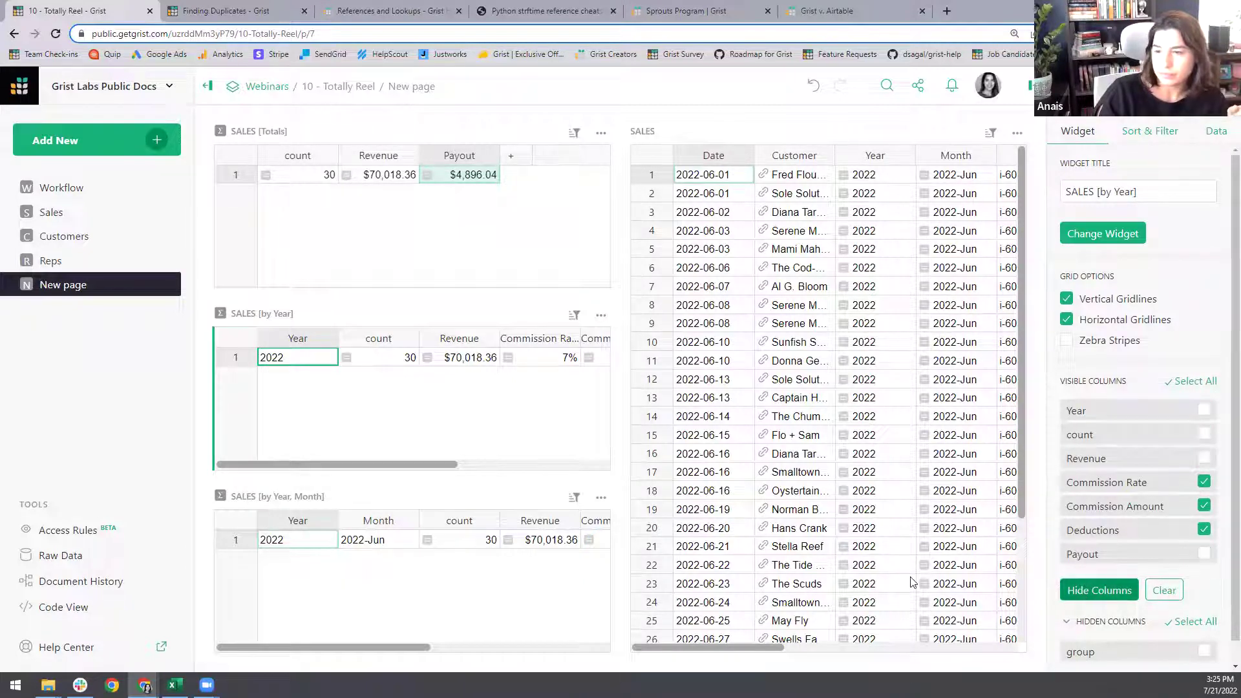
click(1093, 590)
- Limit the SALES [by Year, Month] summary to Month, count, Revenue and Payout
click(507, 579)
click(1204, 383)
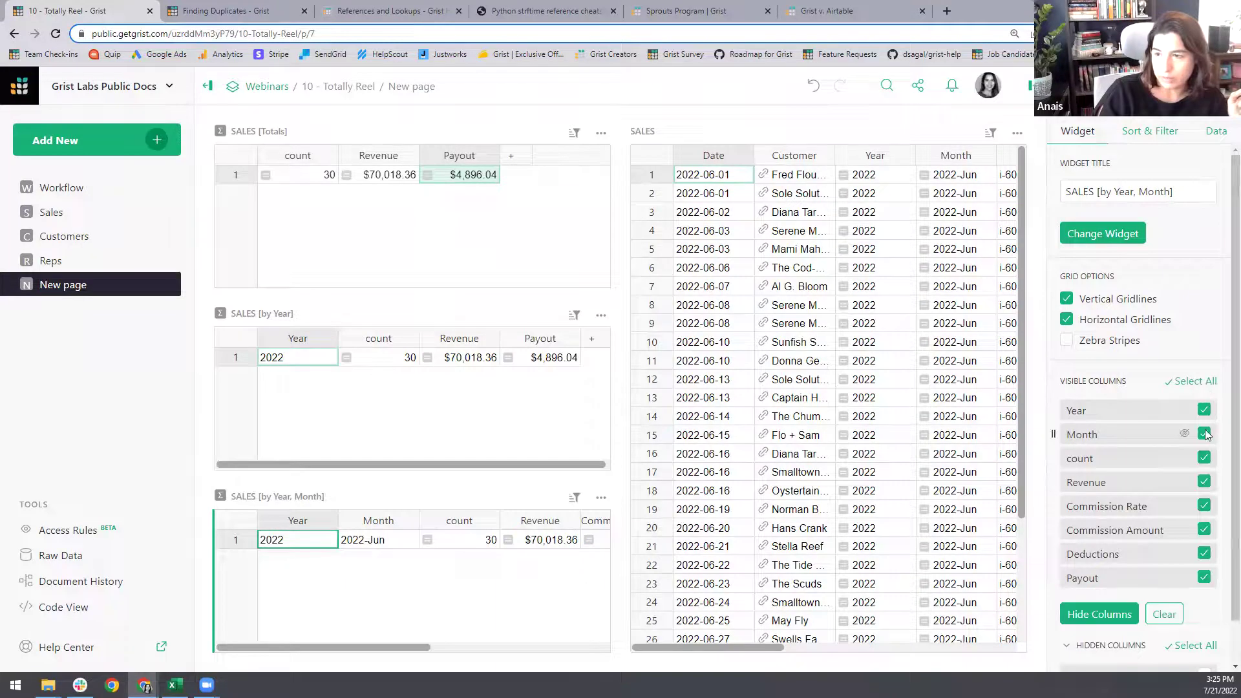
click(1205, 435)
click(1204, 483)
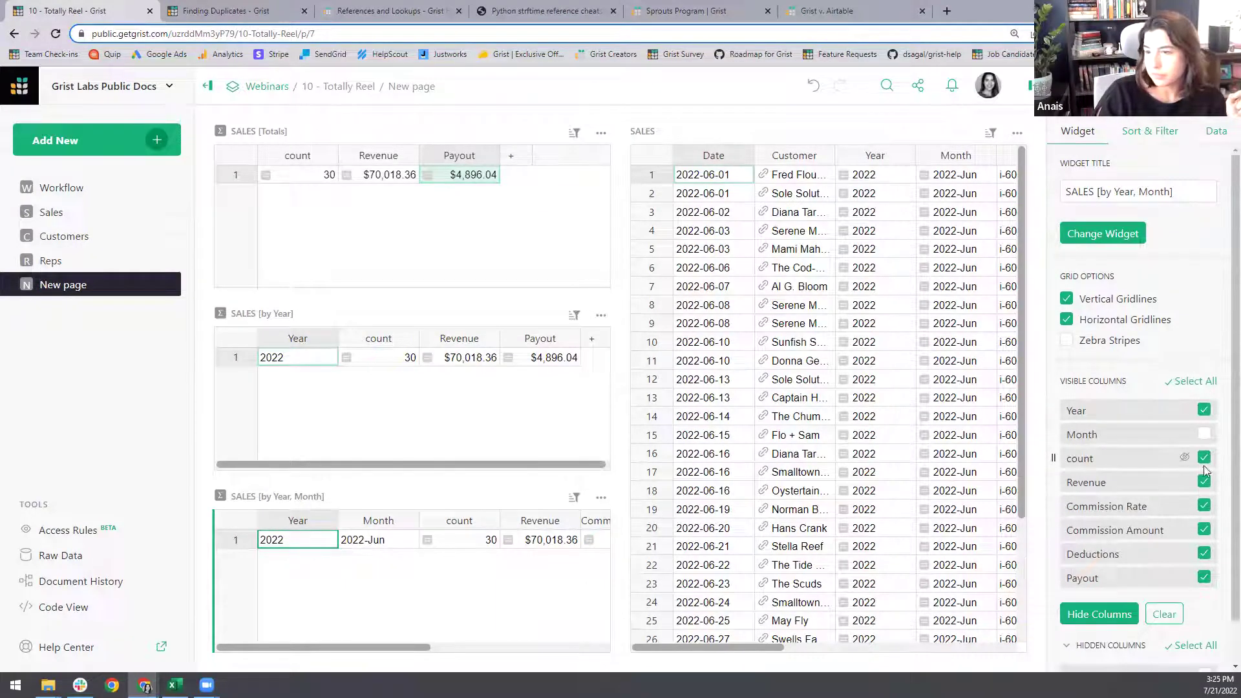
click(1204, 458)
click(1202, 579)
click(1099, 614)
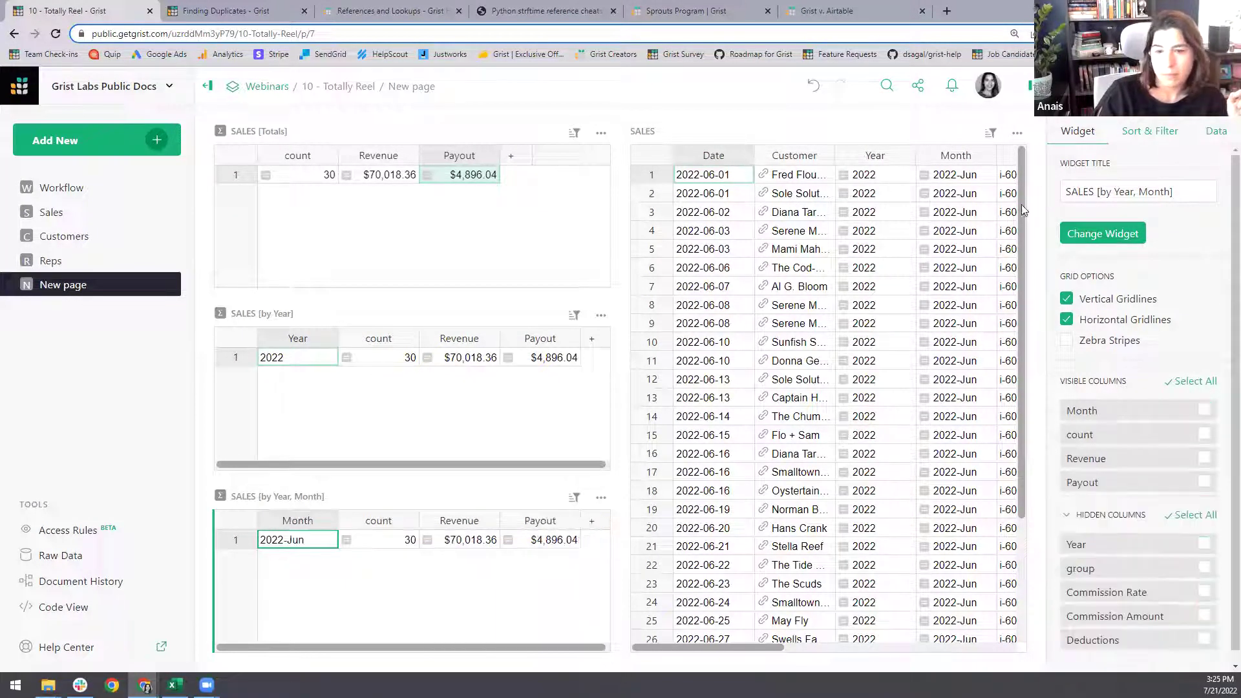
click(1032, 92)
click(414, 177)
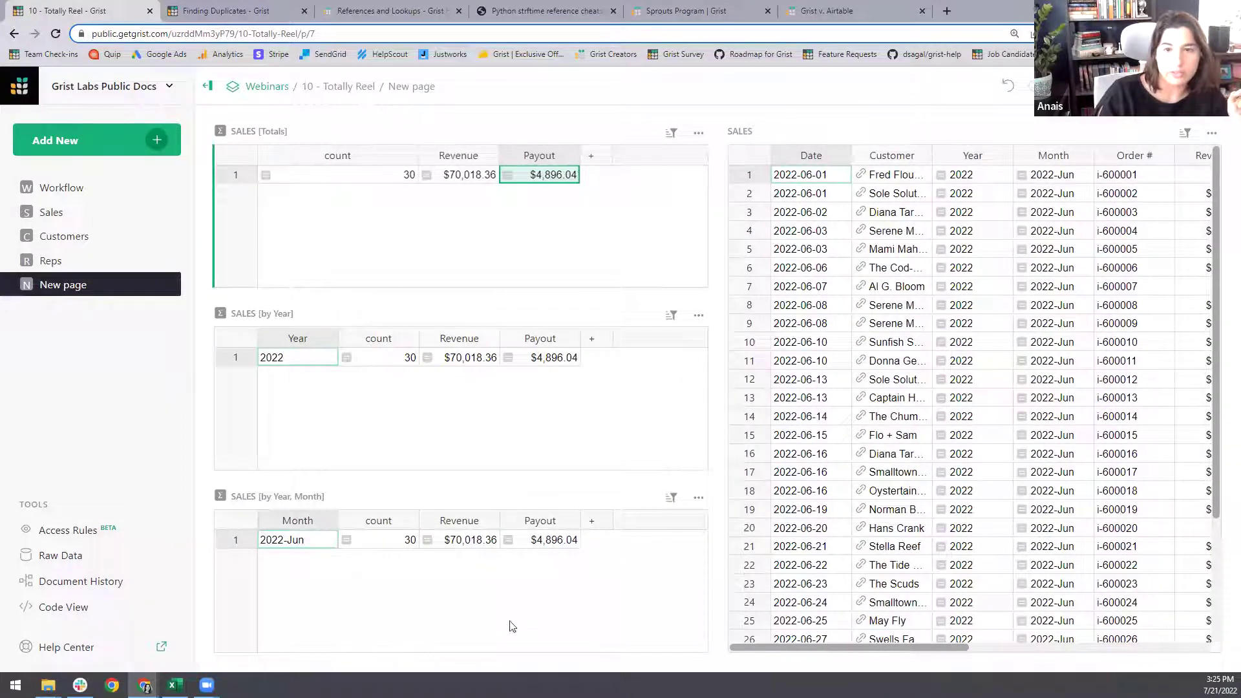
- Widen SALES to reveal its Revenue column and rename 'New page' to 'Sales Over Time'
drag(707, 239, 649, 239)
click(298, 541)
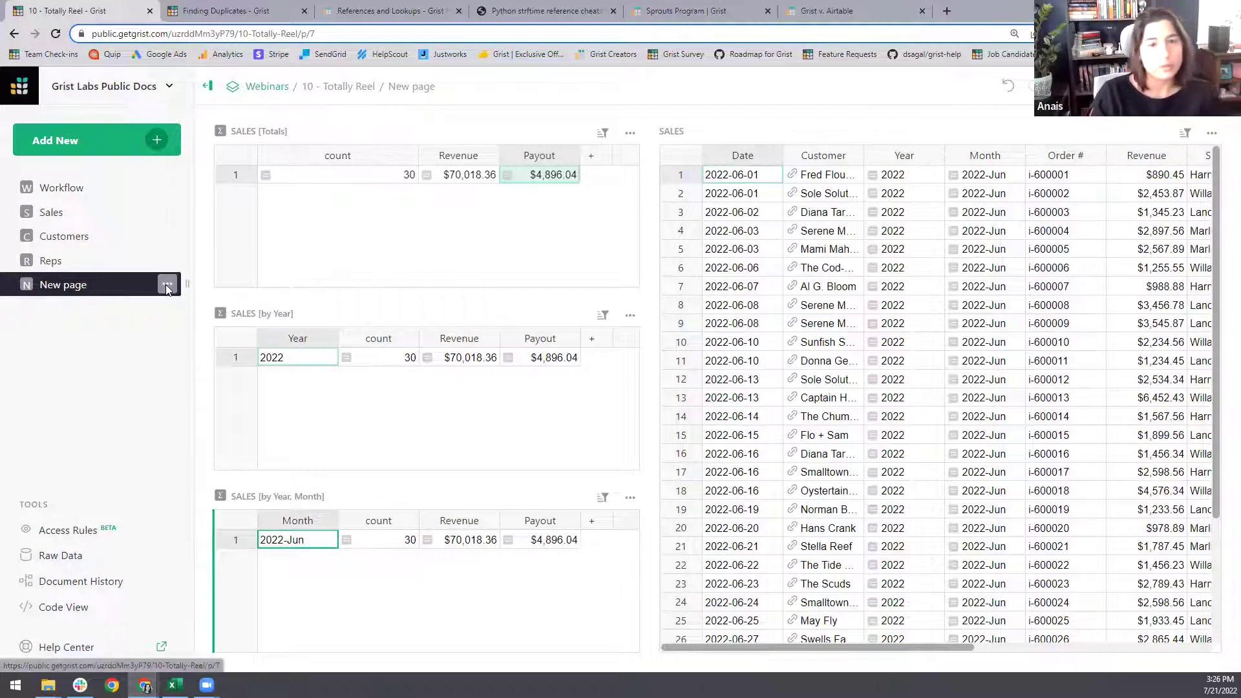
click(167, 285)
click(197, 317)
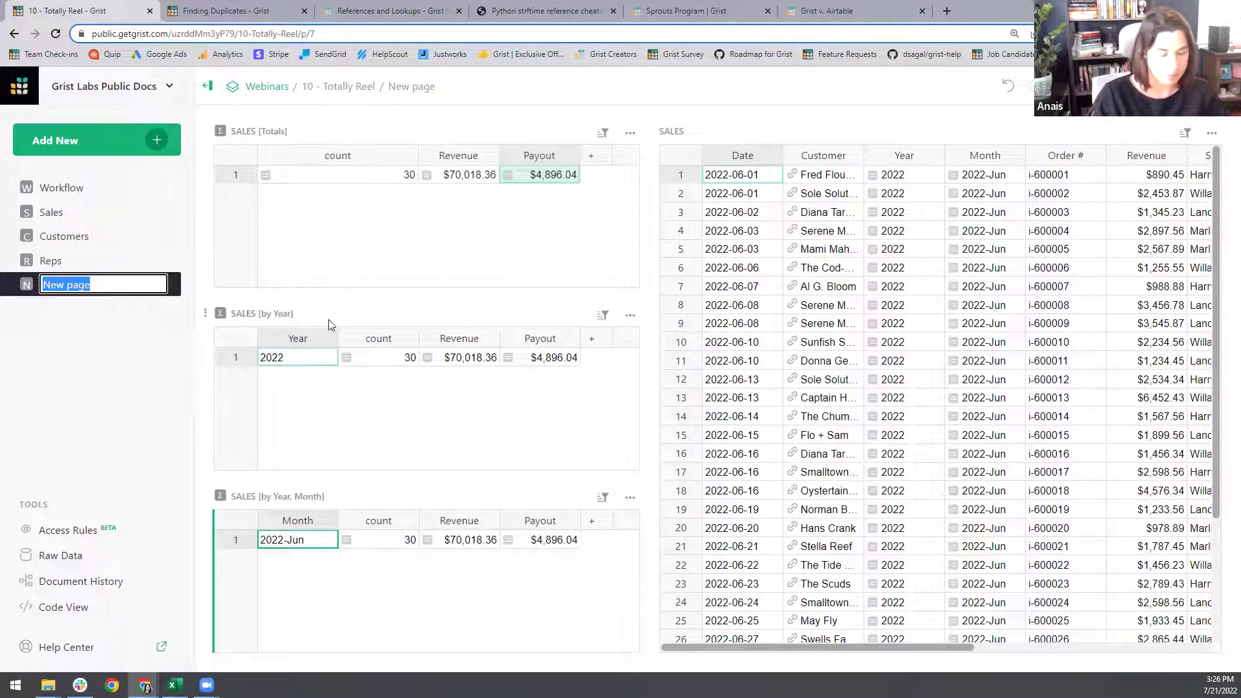
text(Sales Over T)
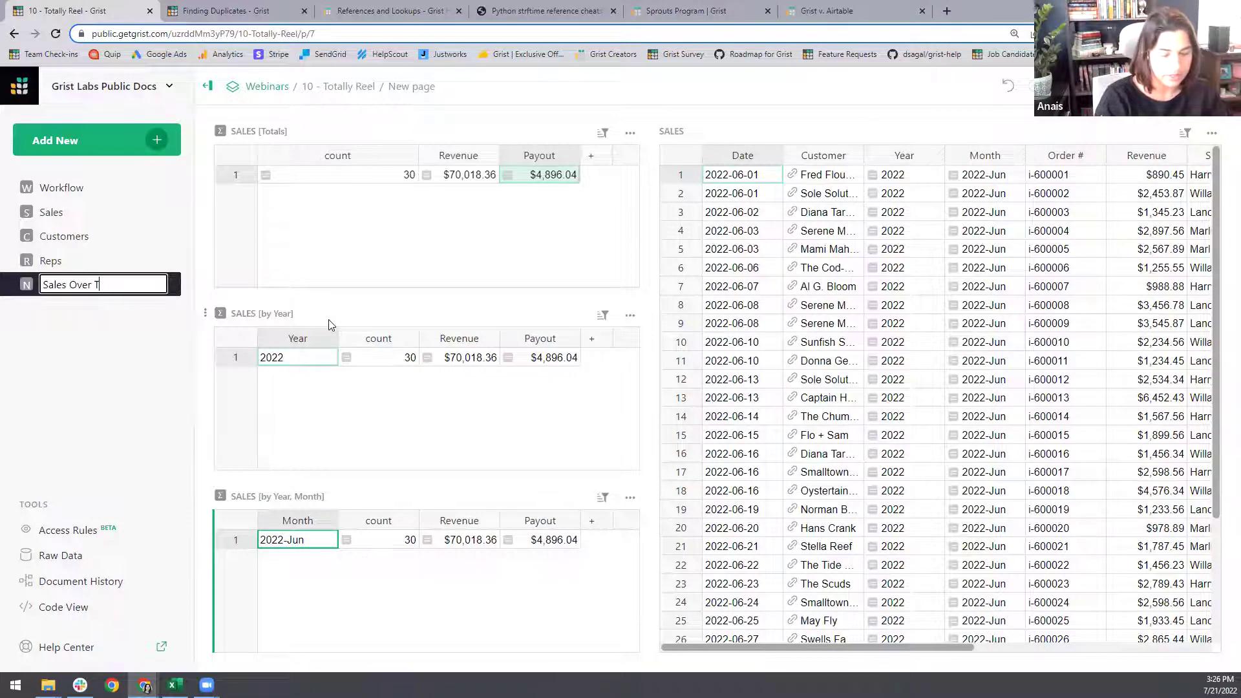
text(ime)
key(Return)
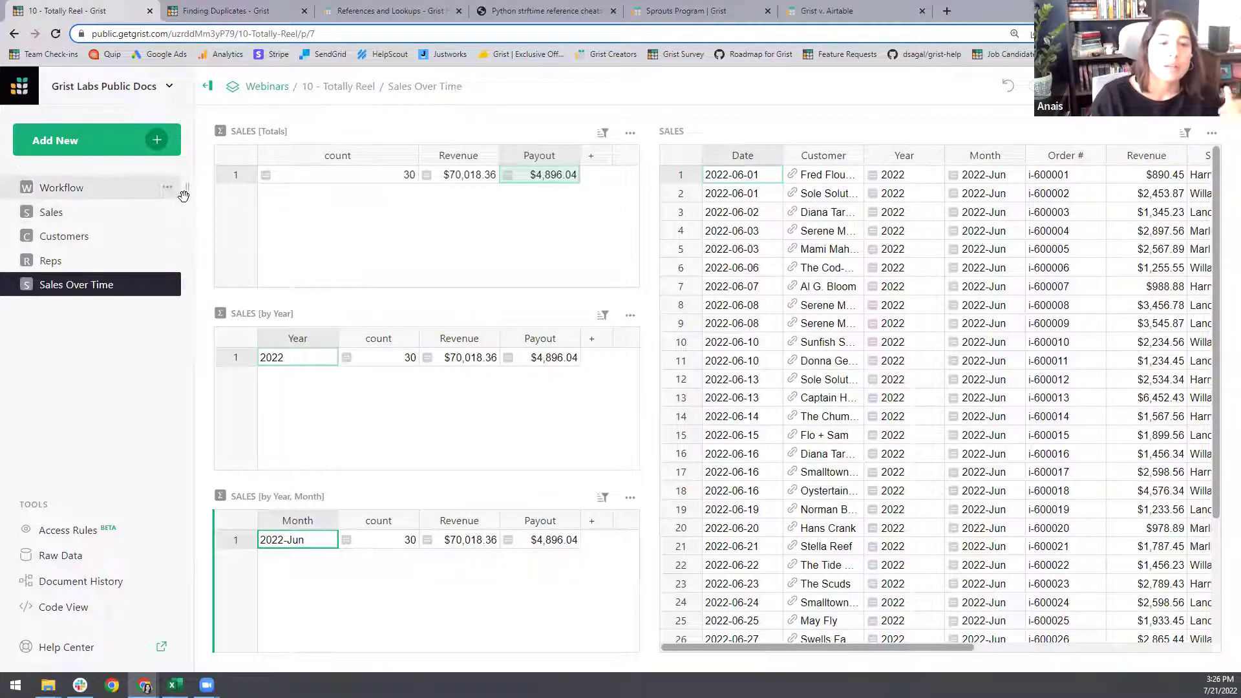
- Add a new page with a Sales summary grouped by Customer
click(159, 141)
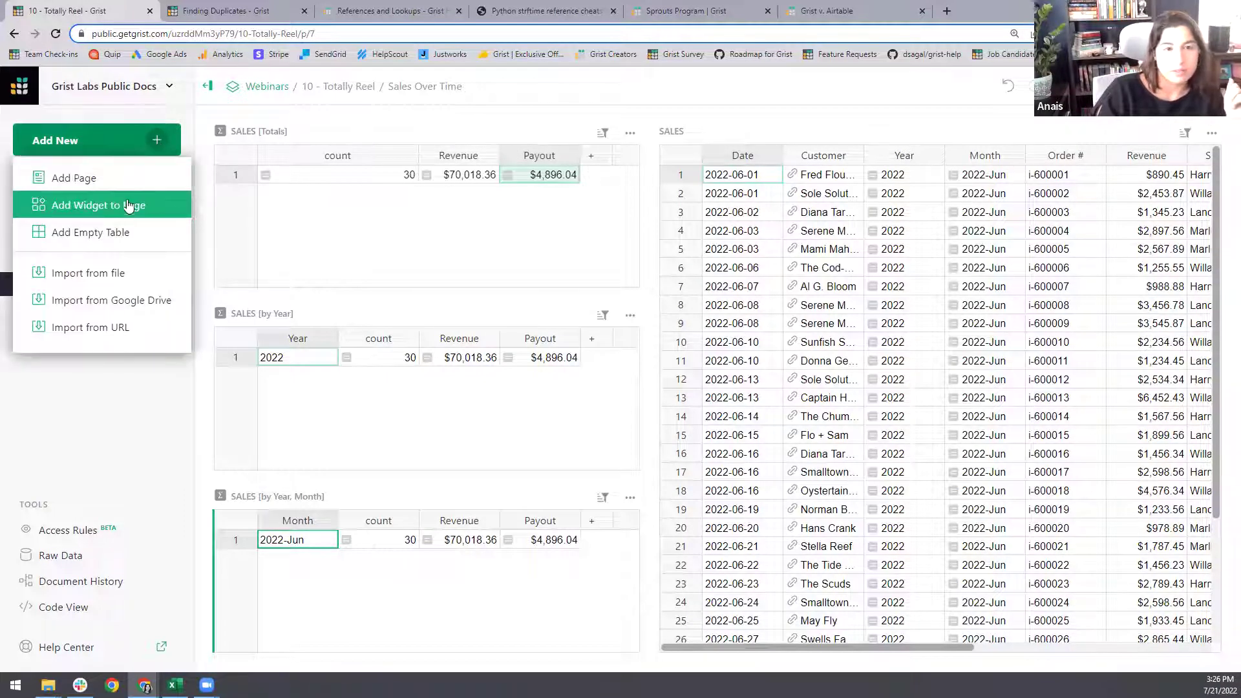
click(120, 180)
click(506, 216)
click(530, 217)
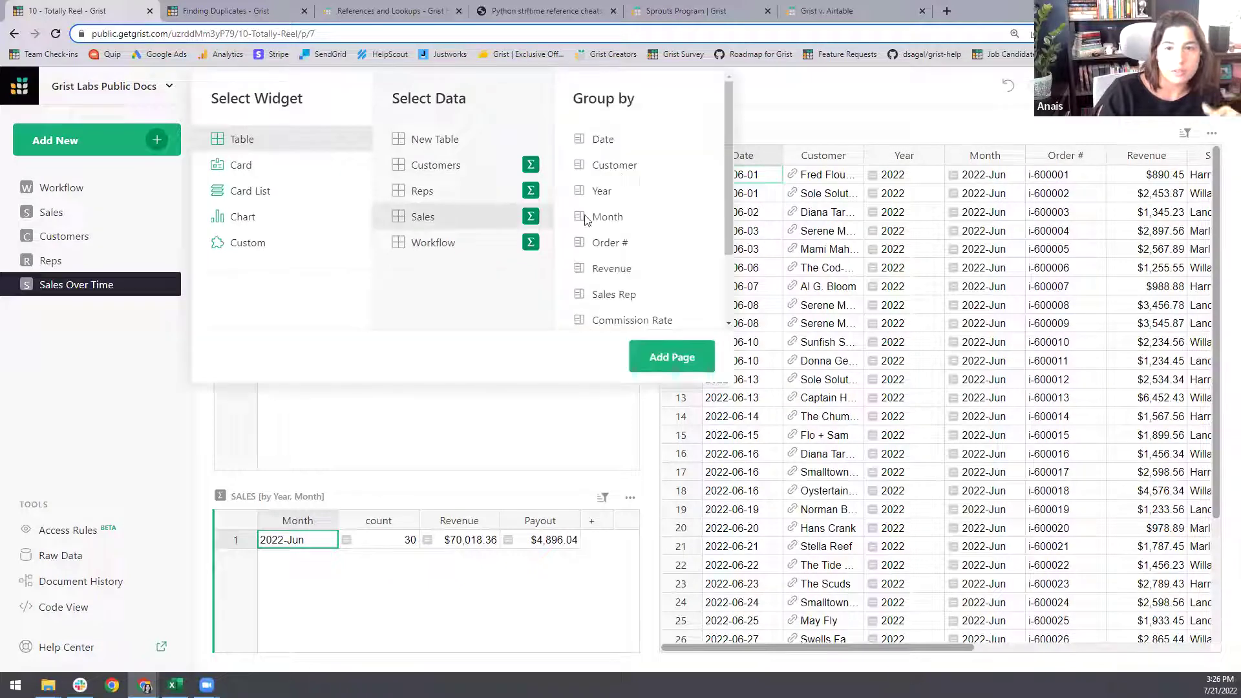
click(617, 166)
click(676, 357)
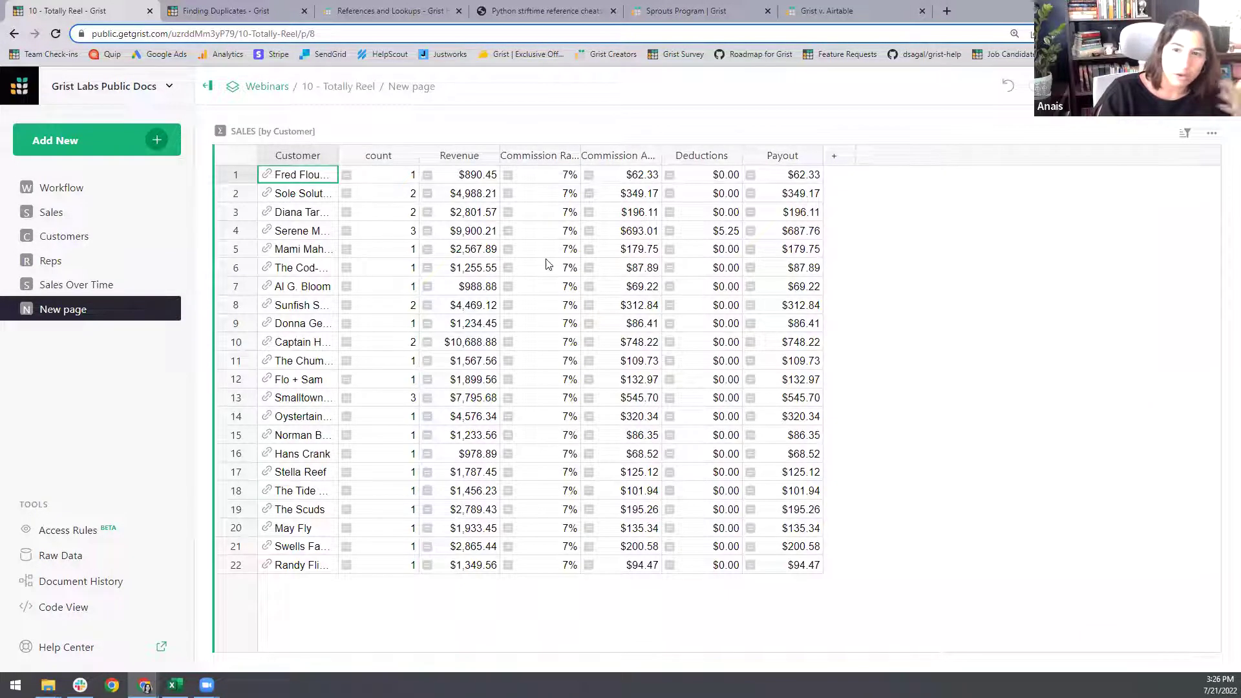
- Delete the Commission Rate through Payout columns and save a highest-Revenue-first sort
drag(553, 267, 813, 271)
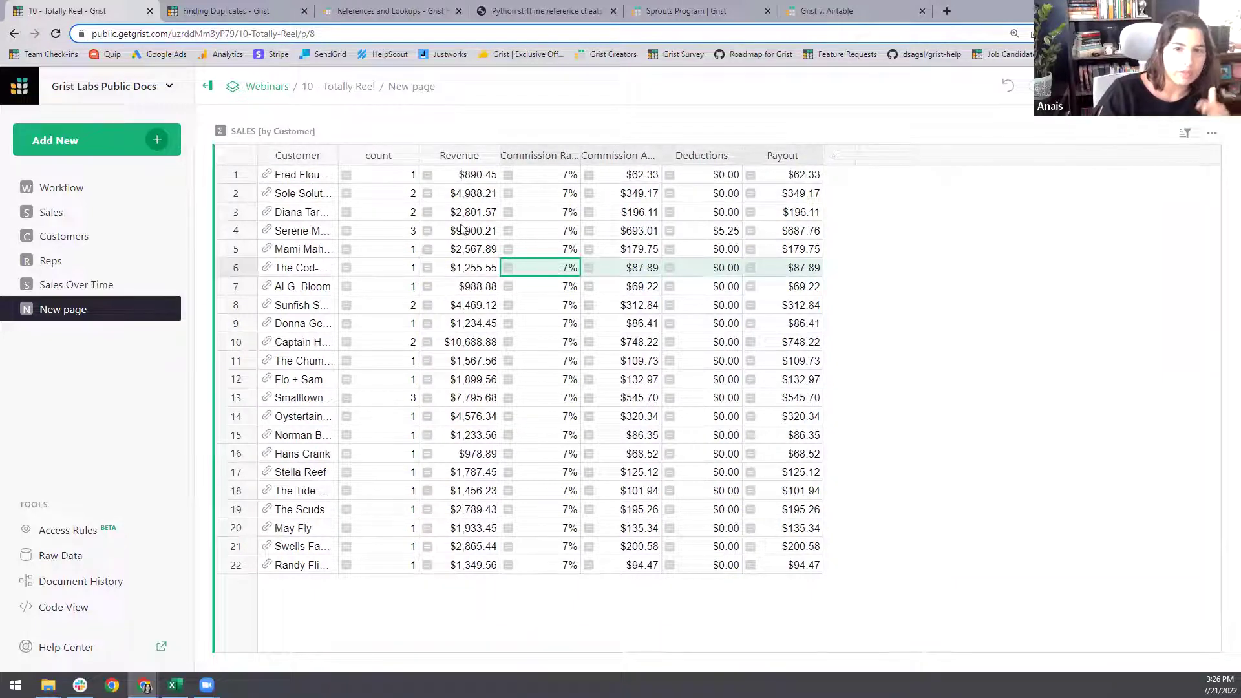
right_click(564, 262)
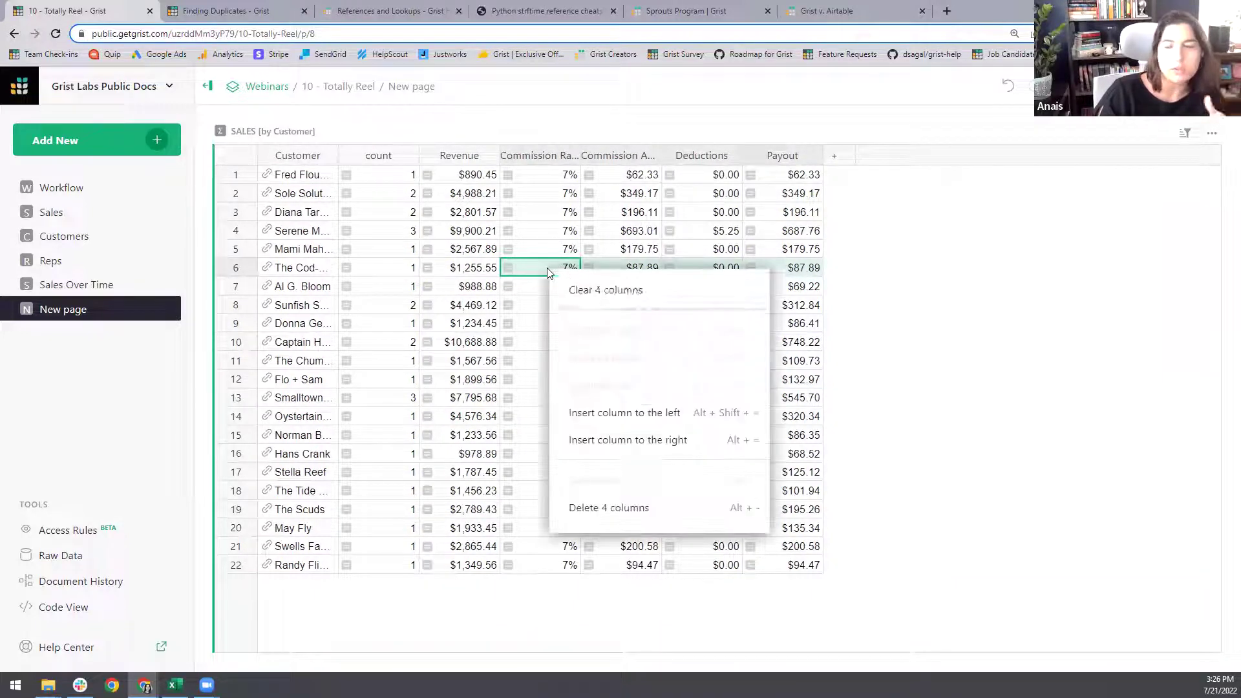
click(652, 506)
click(490, 156)
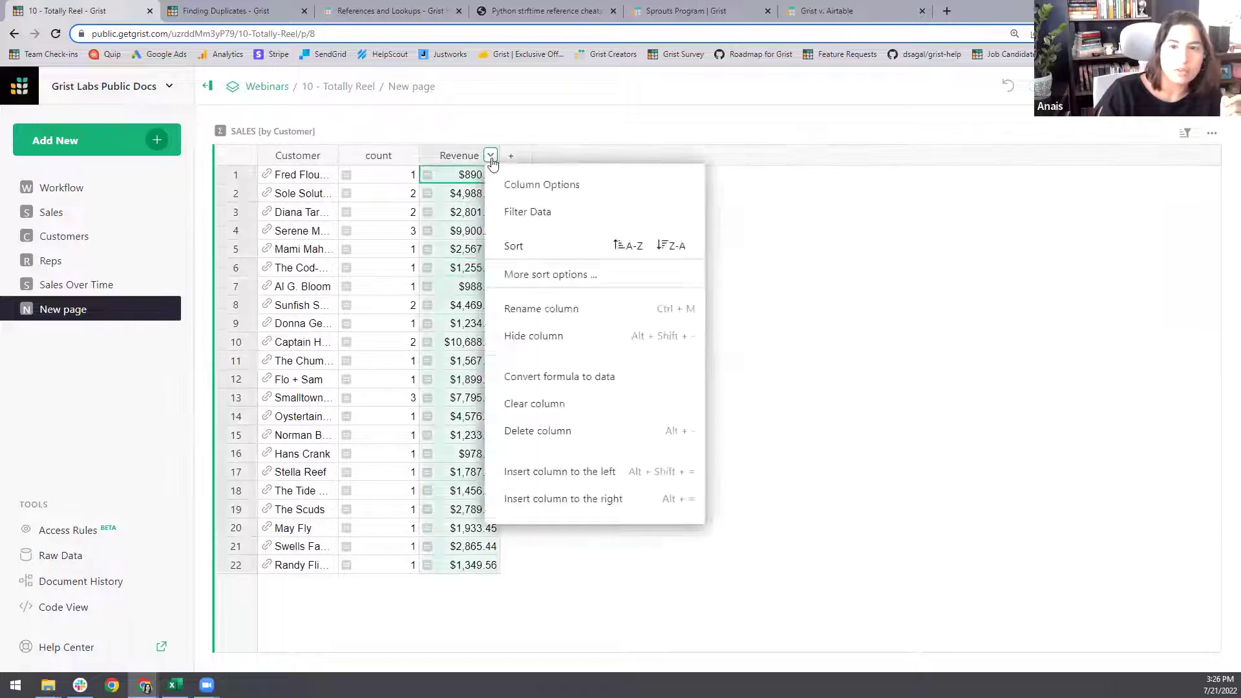
click(667, 250)
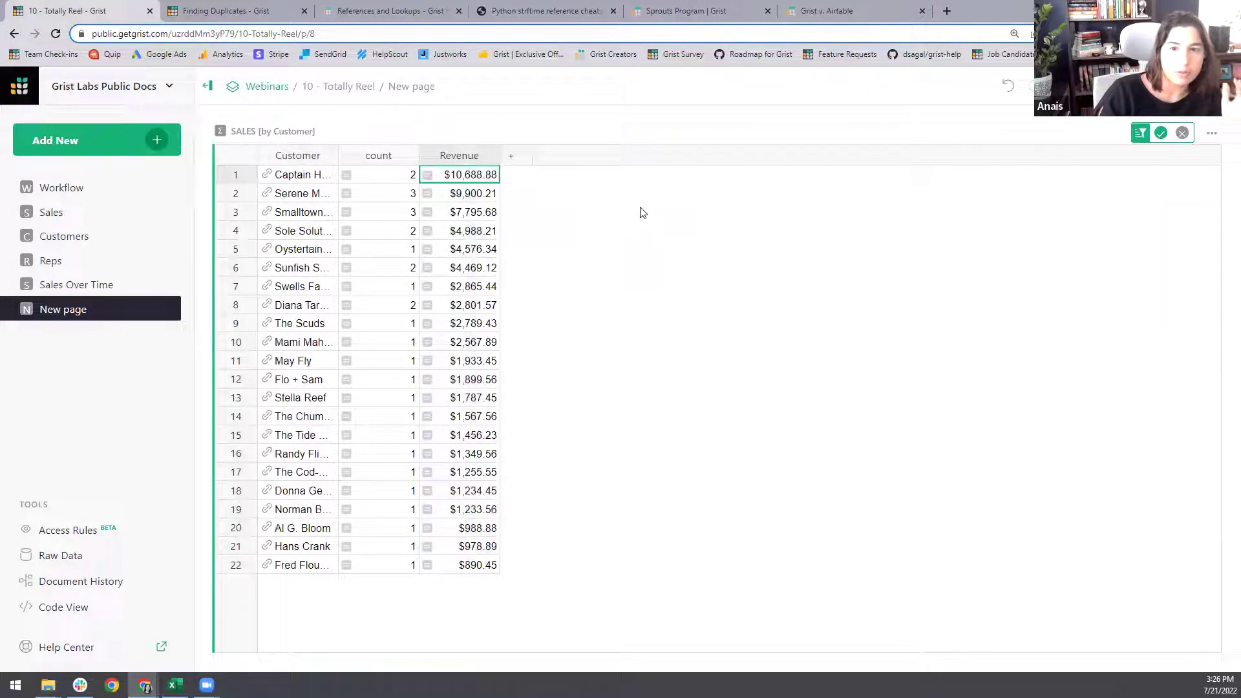
click(1161, 133)
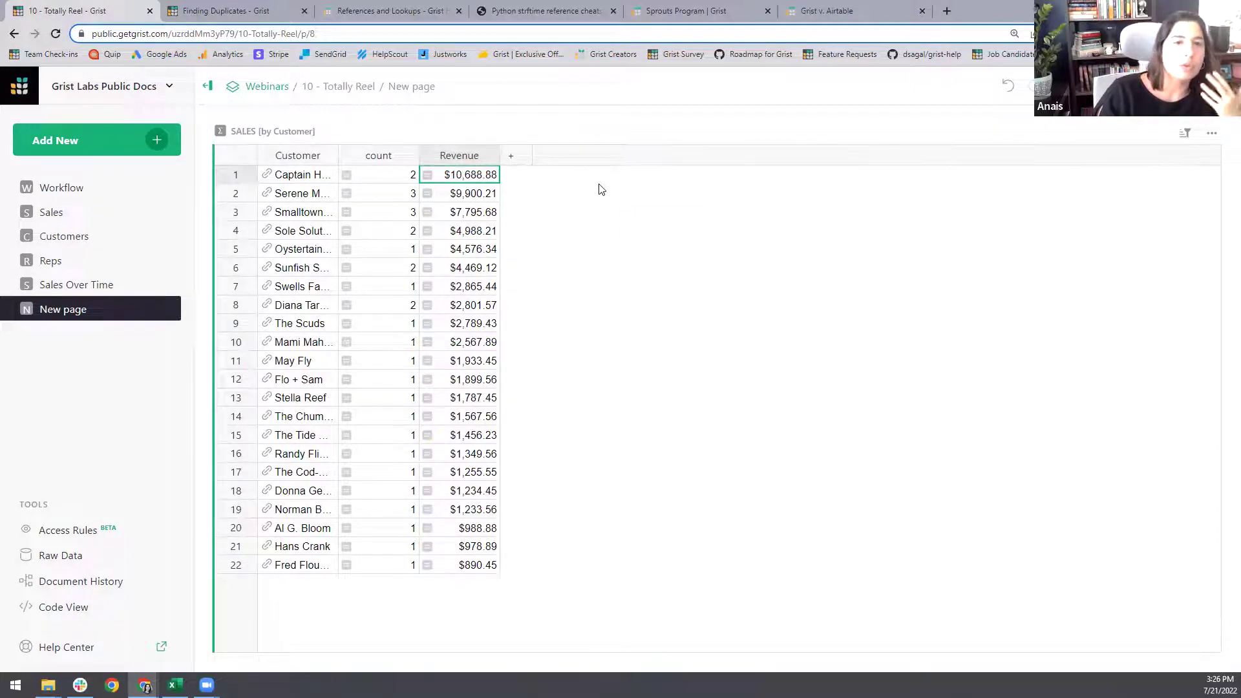
- Rename the new page to 'Sales by Customer'
click(175, 309)
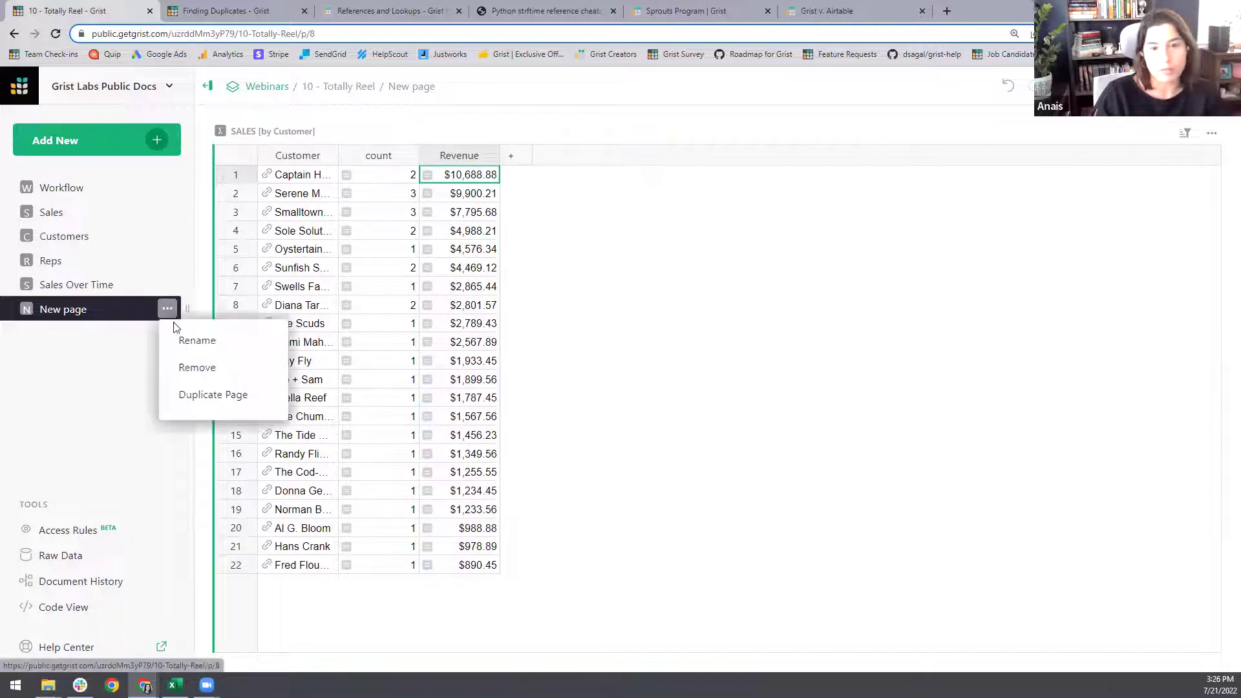
click(195, 343)
text(Sa)
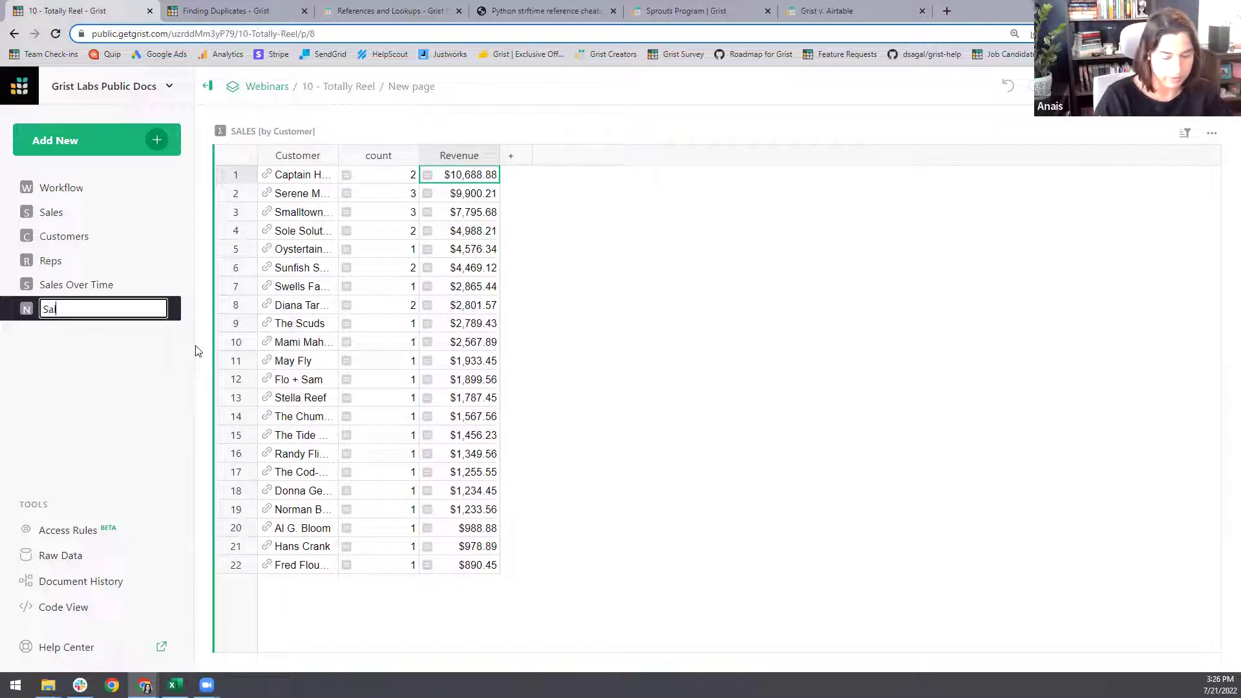
text(les by Customer)
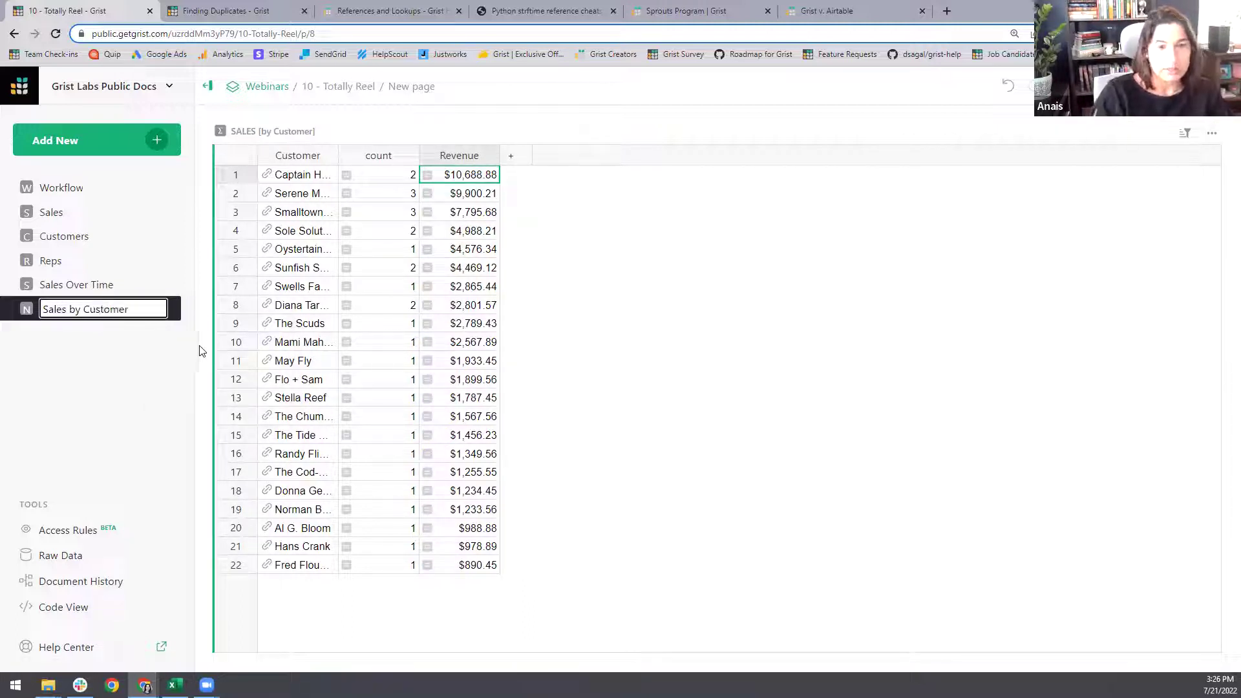
key(Return)
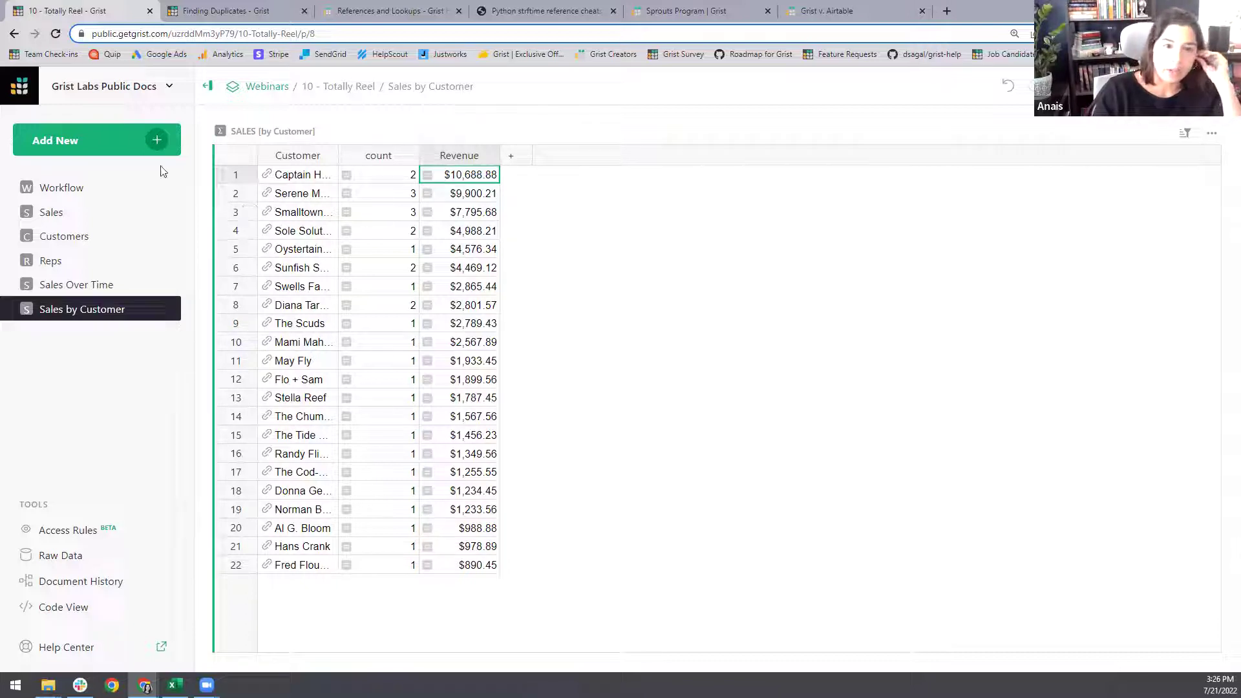
click(157, 150)
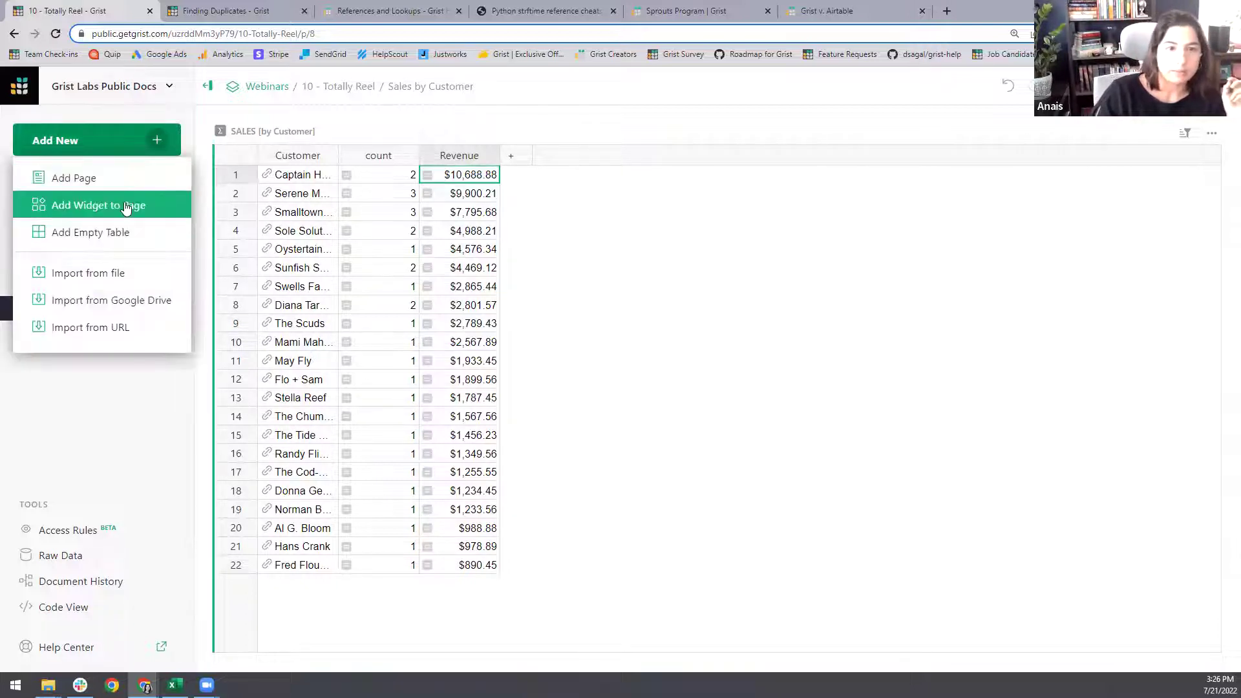
- Add a new page summarizing Sales grouped by Sales Rep
click(104, 179)
click(530, 218)
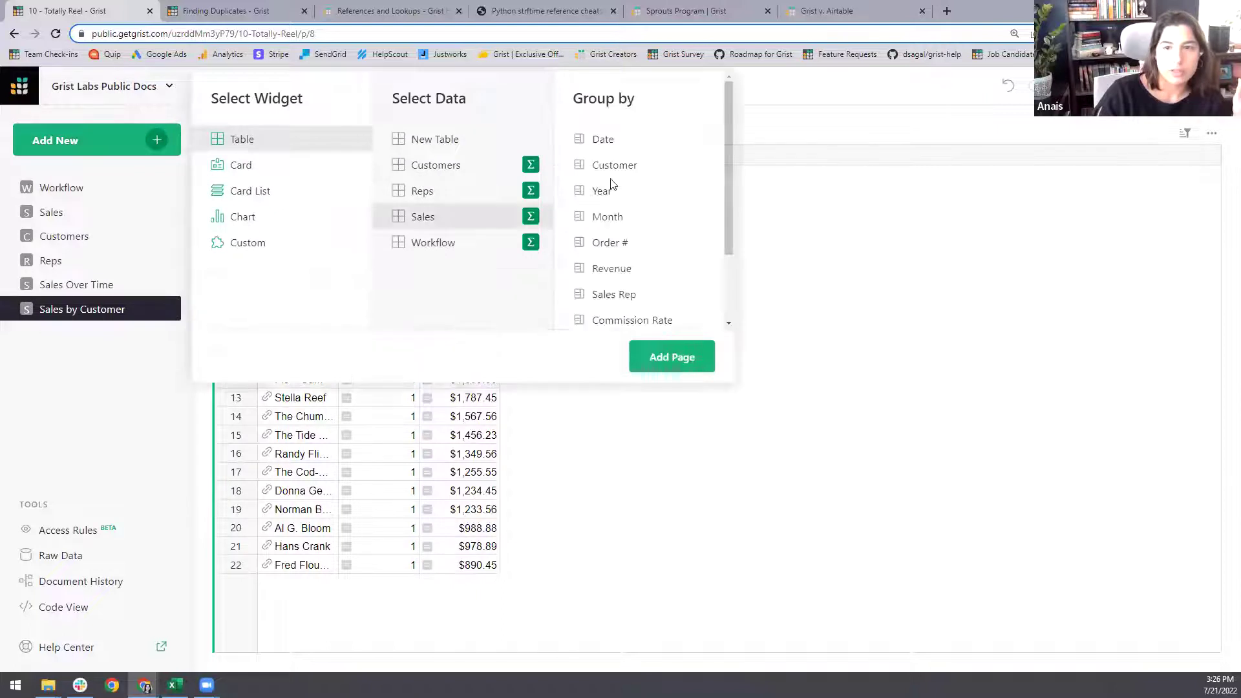
click(614, 295)
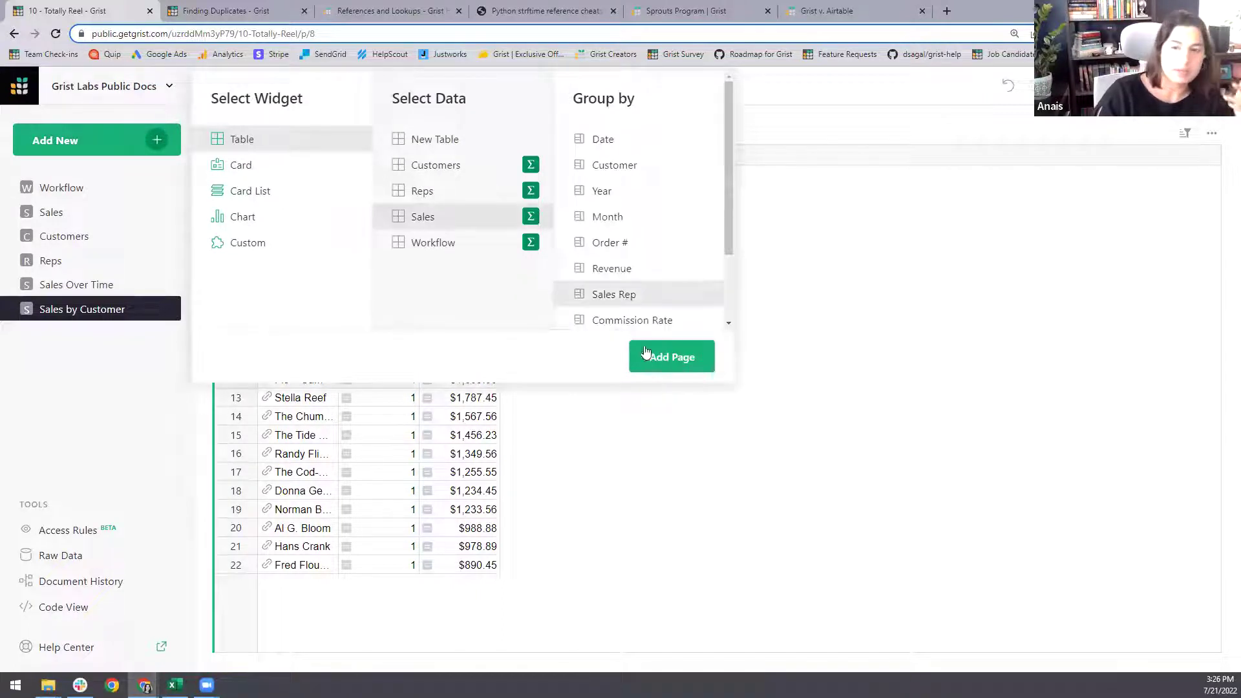
click(649, 359)
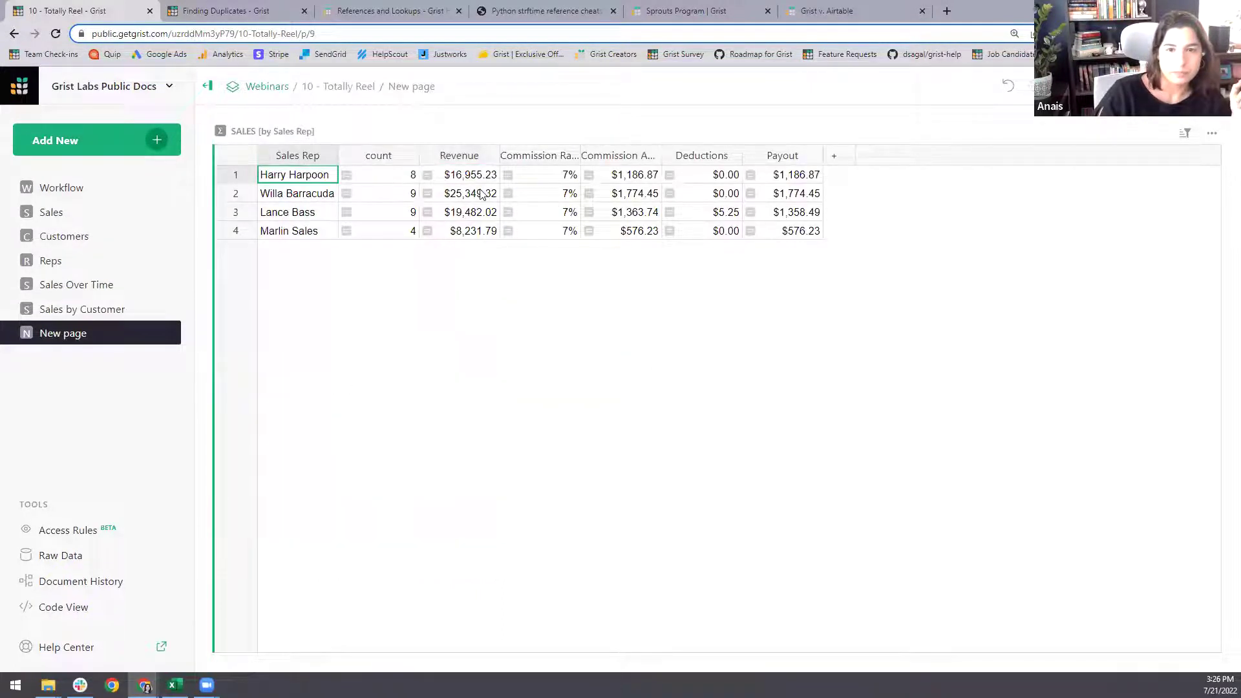
- Rename the new page to 'Sales by Rep'
click(172, 335)
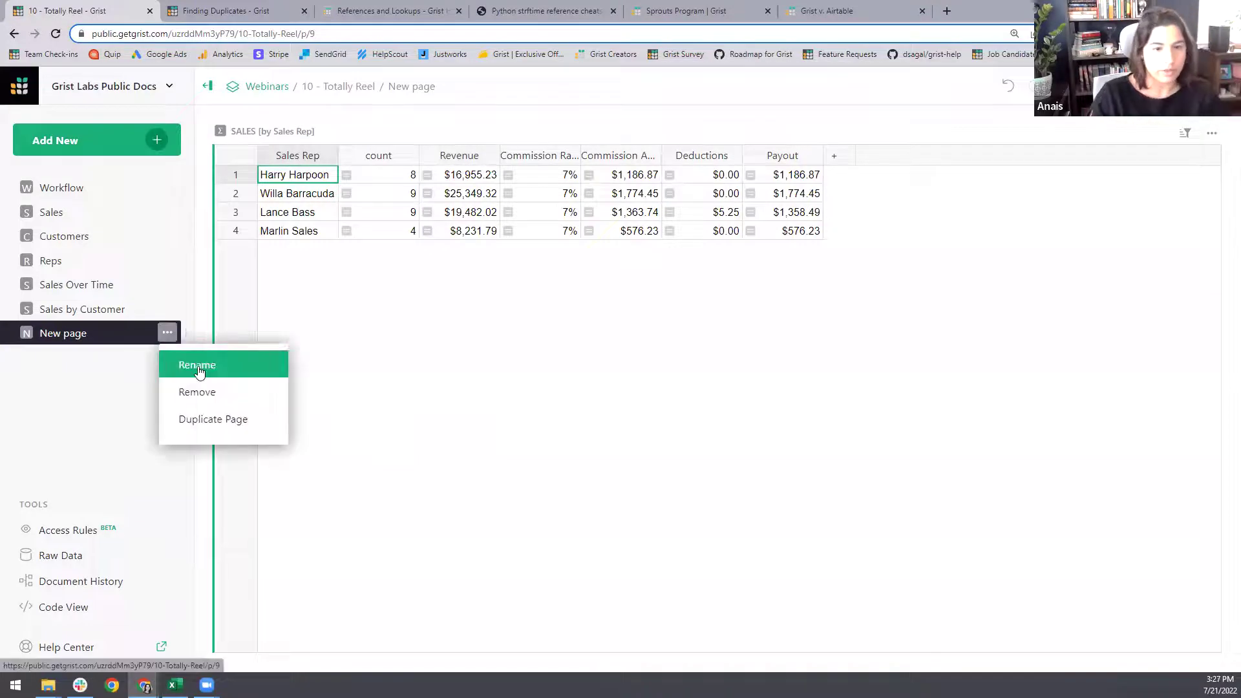
click(197, 363)
text(Sales by Rep)
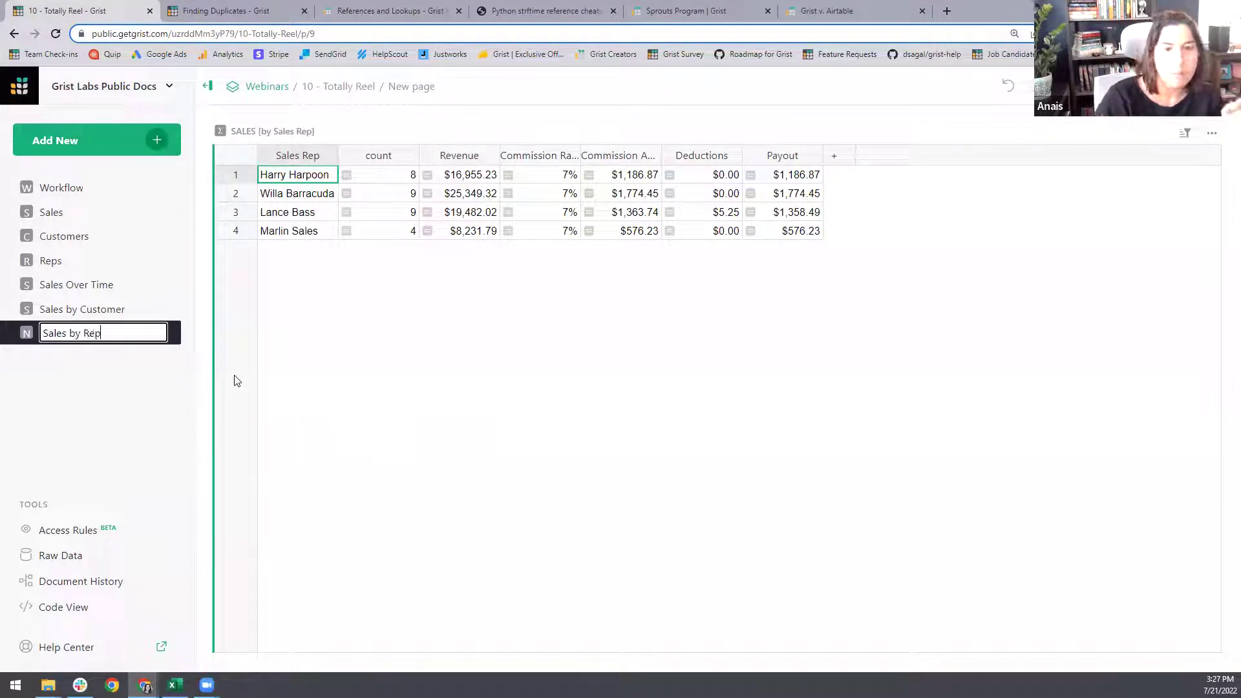
key(Return)
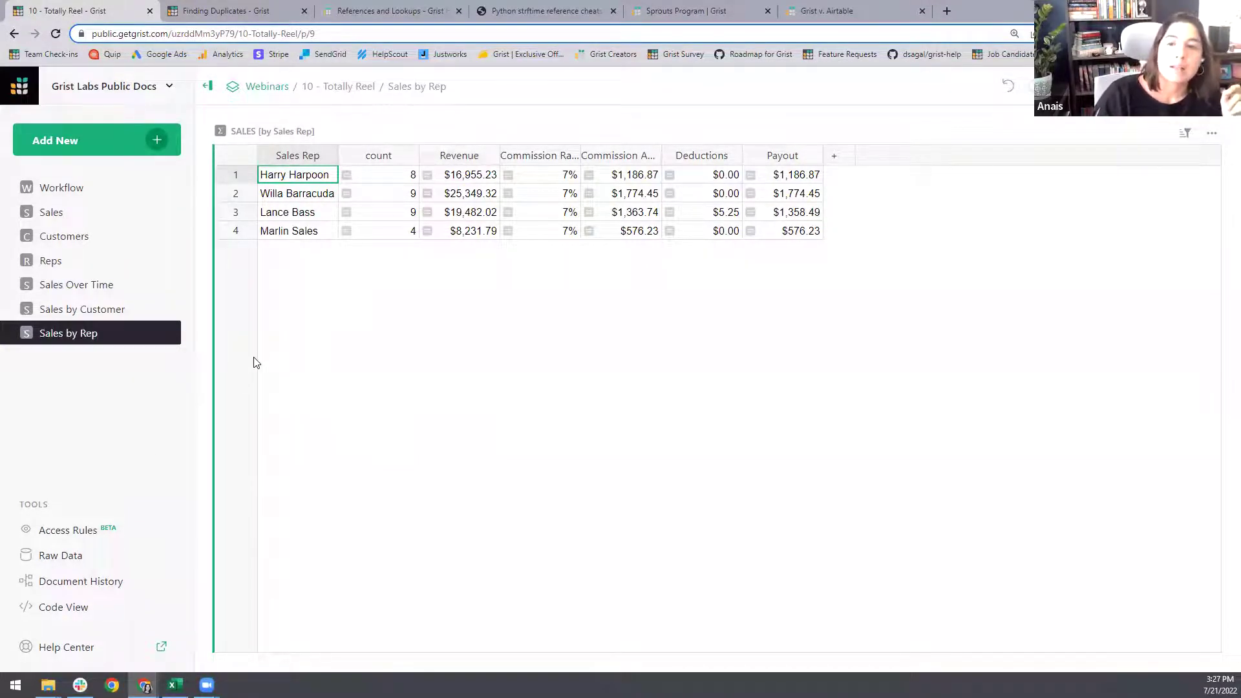
click(76, 186)
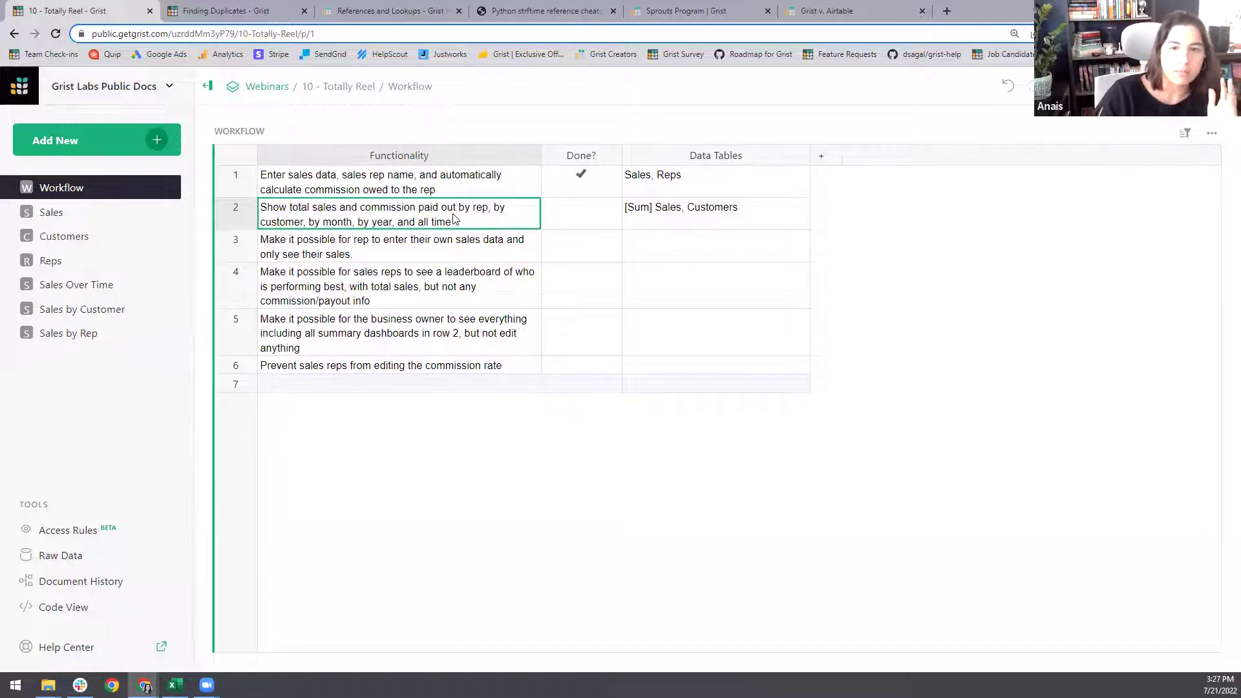
- Tick Done? for row 2, the total sales and commission requirement
click(584, 212)
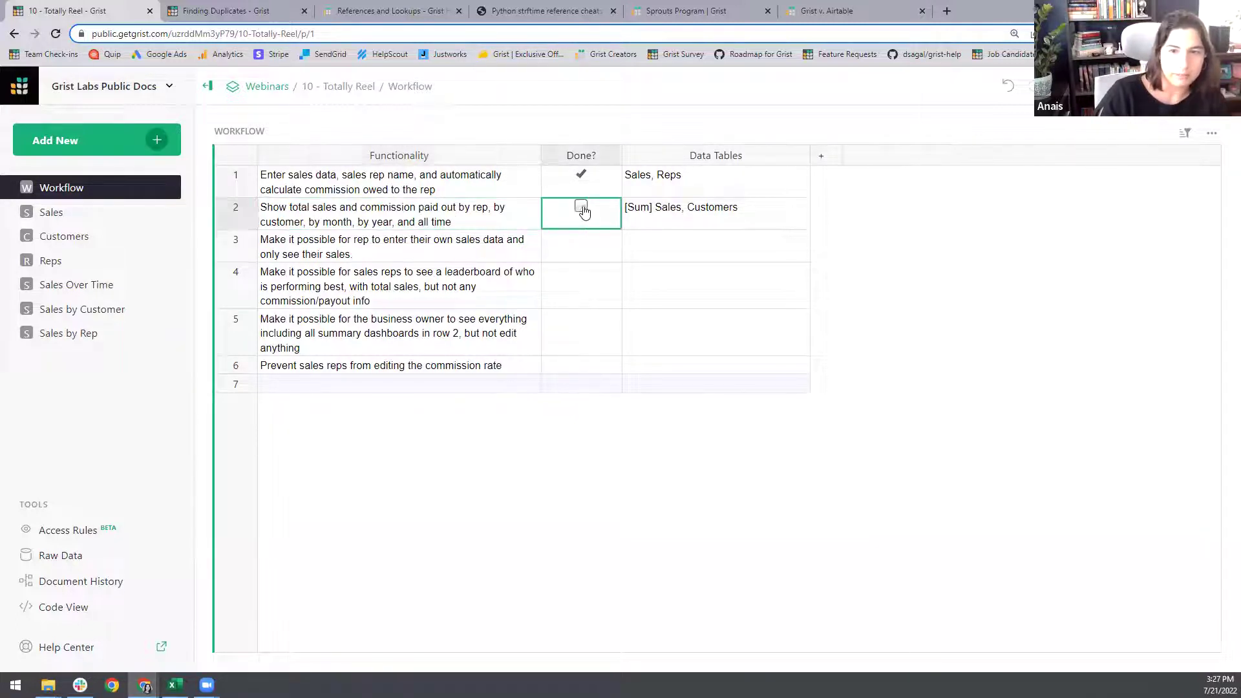
click(581, 208)
click(376, 251)
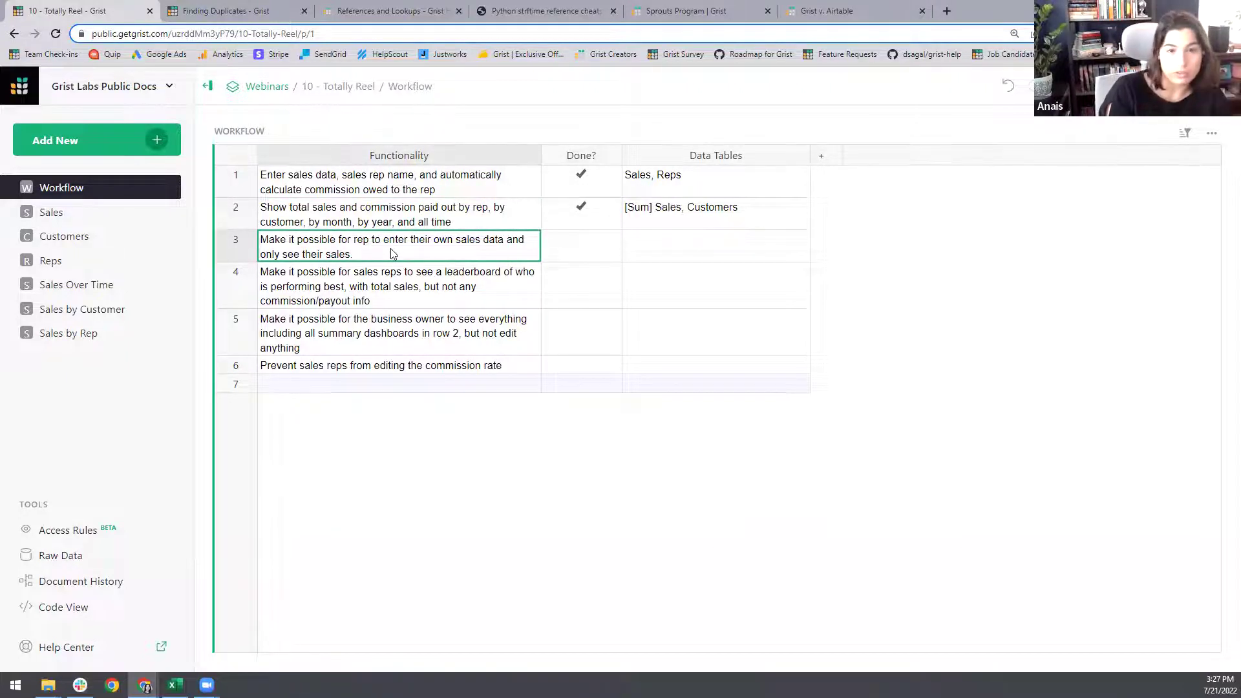
click(398, 289)
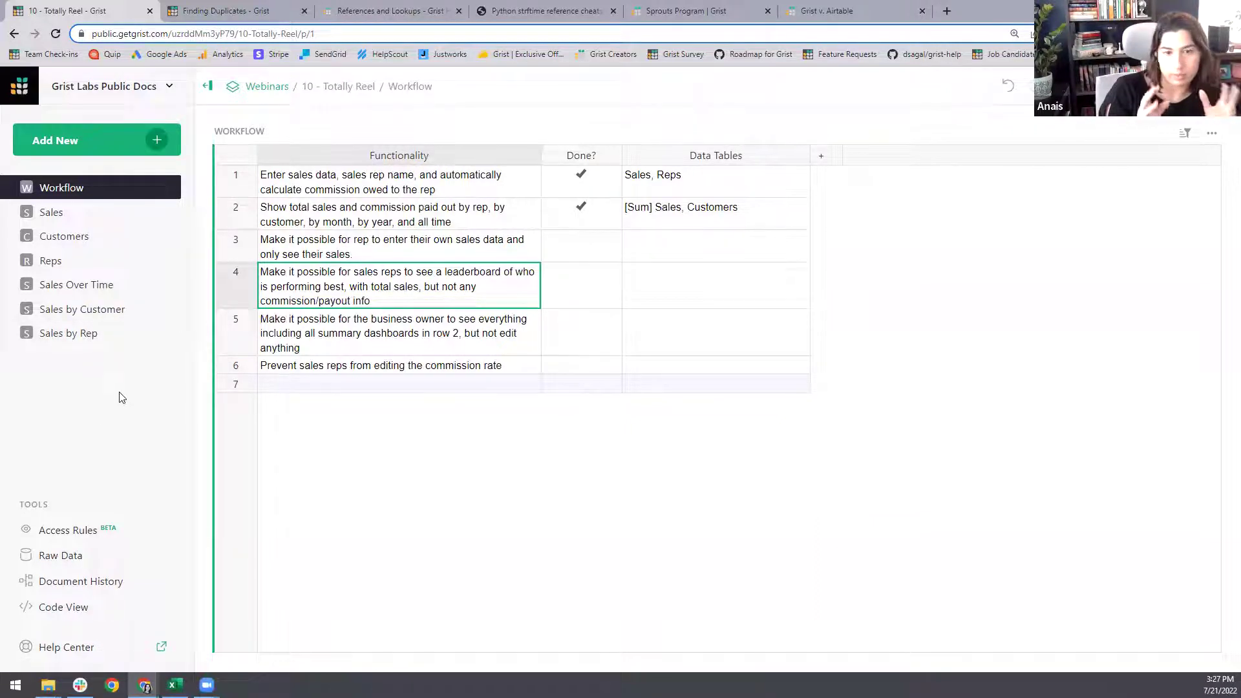
- Add a Sales table linked to SALES [by Sales Rep] on the Sales by Rep page
click(87, 343)
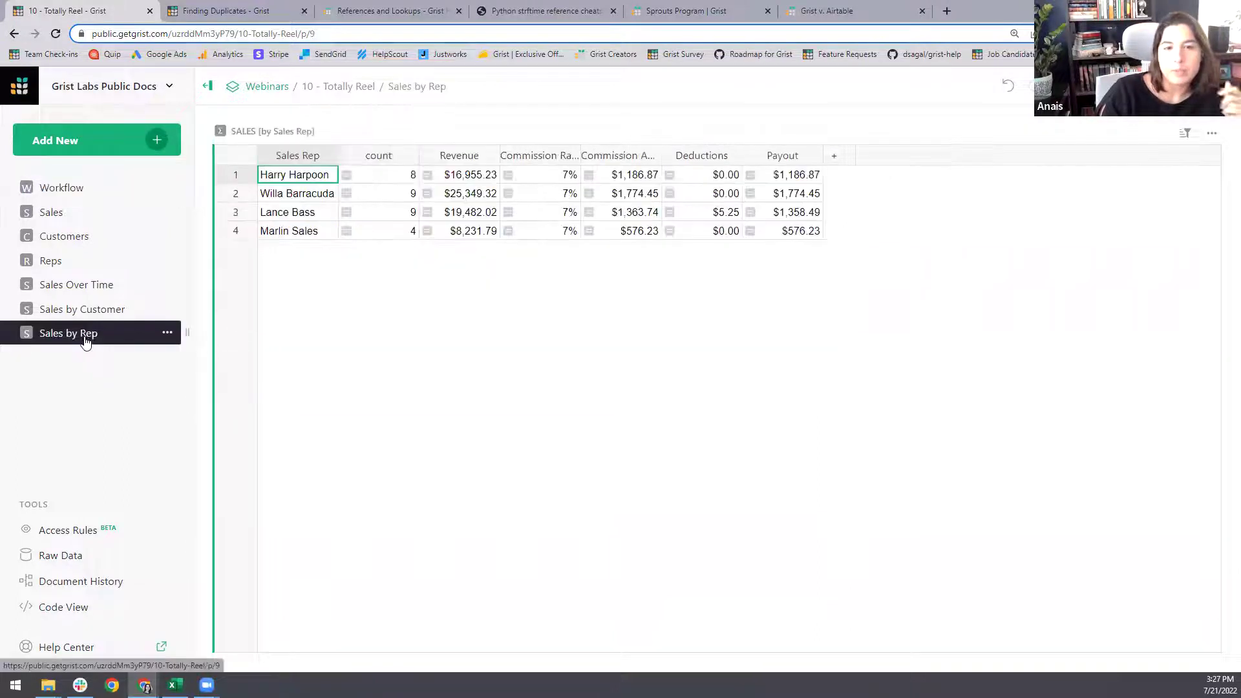
click(295, 196)
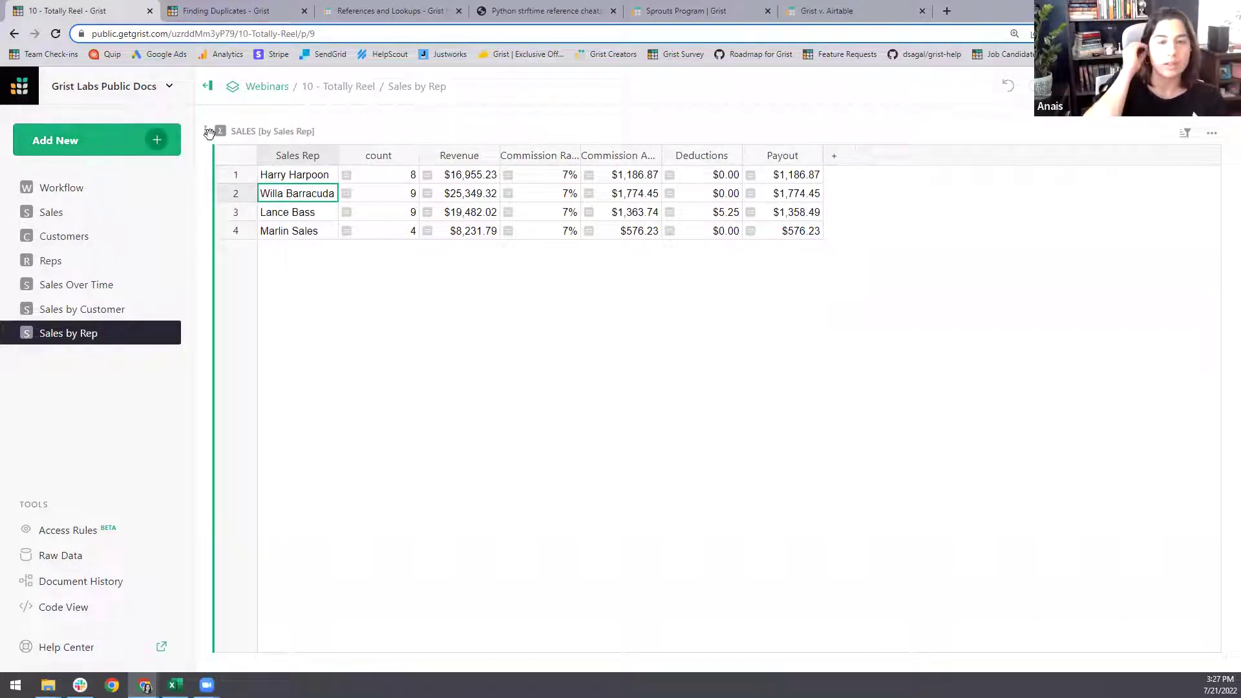
click(152, 143)
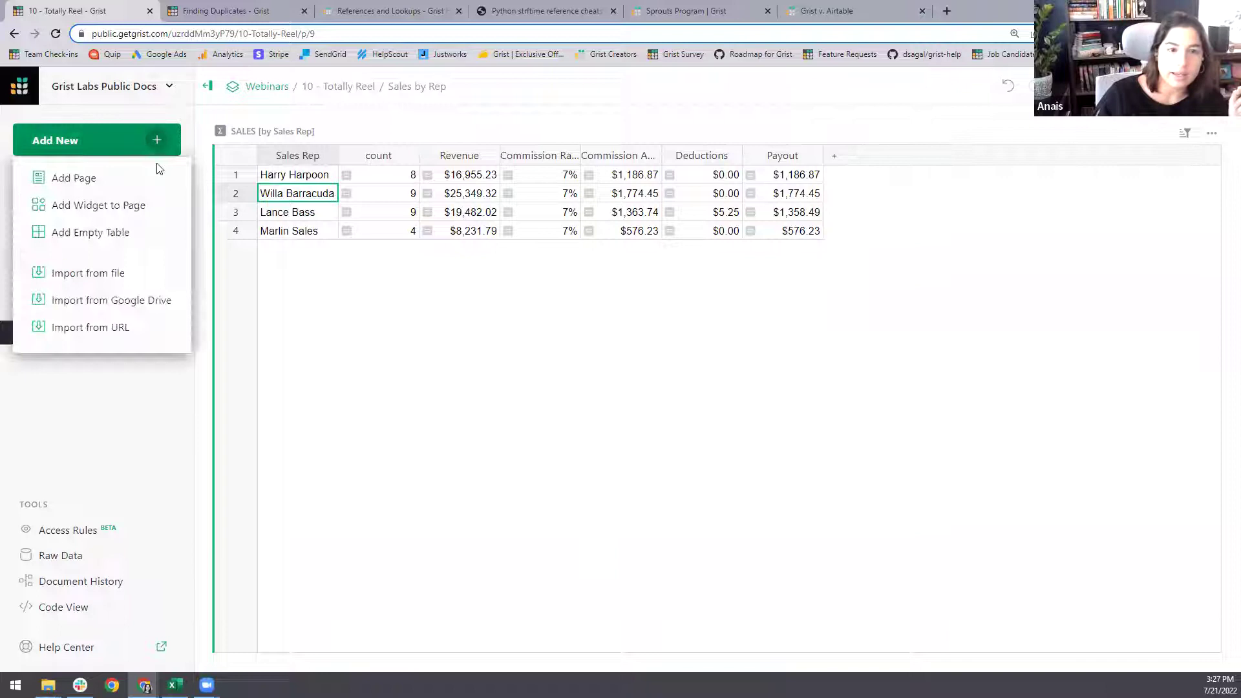
click(91, 212)
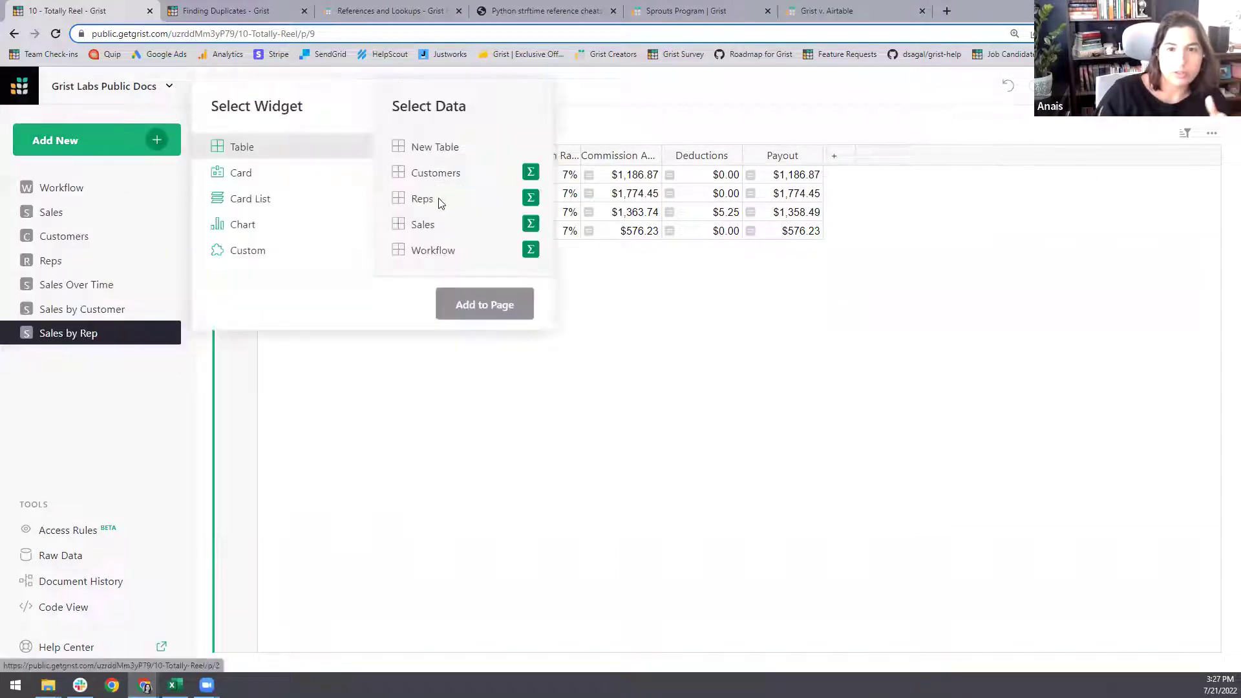
click(424, 224)
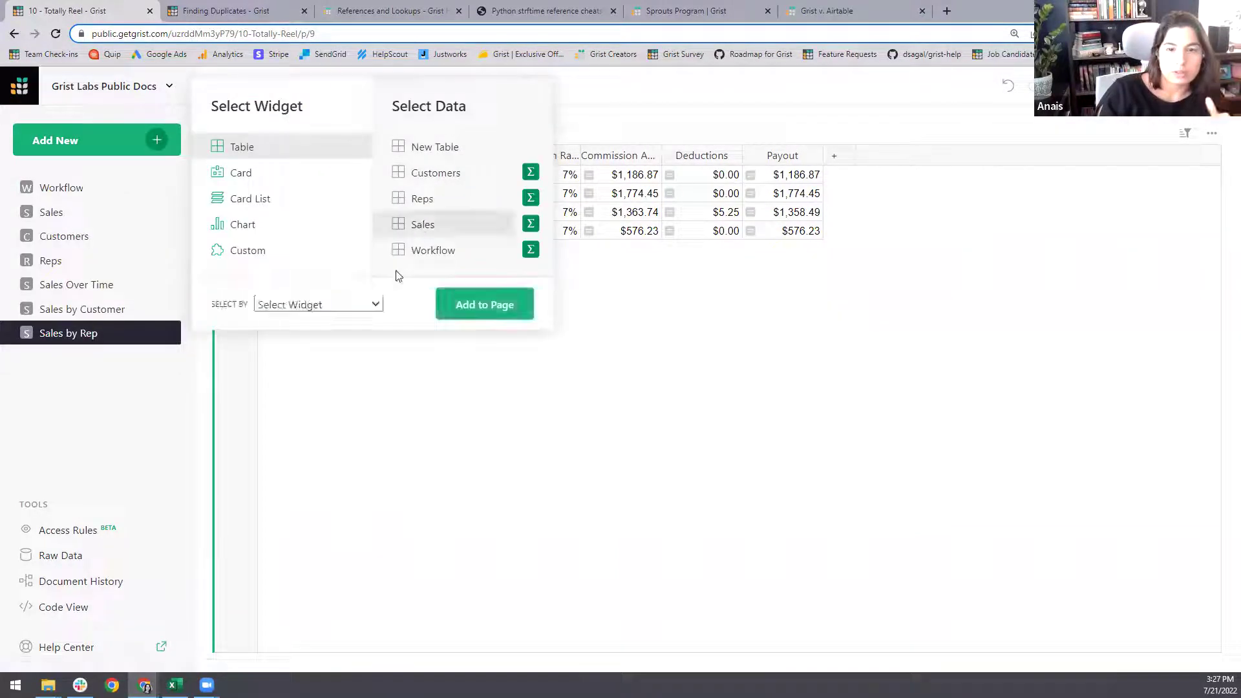
click(377, 304)
click(354, 336)
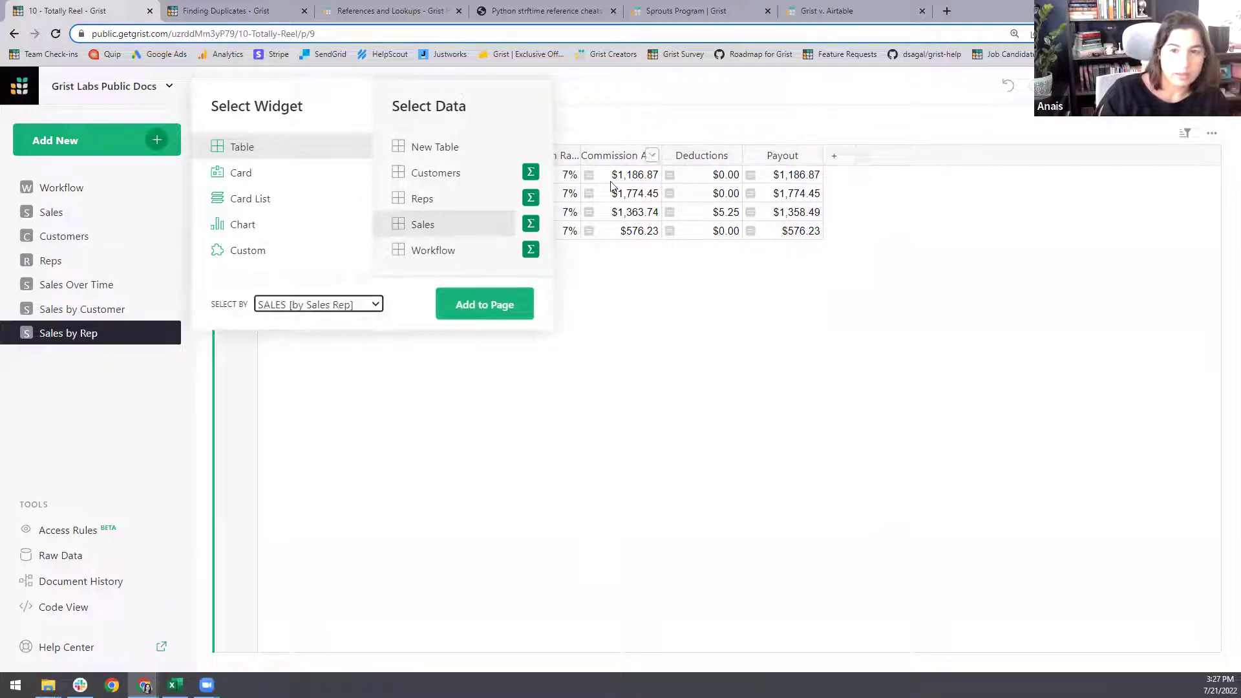
click(485, 305)
- Place the Sales table below the summary, check each of the four reps' orders, and open the page in a new tab
drag(725, 128, 479, 293)
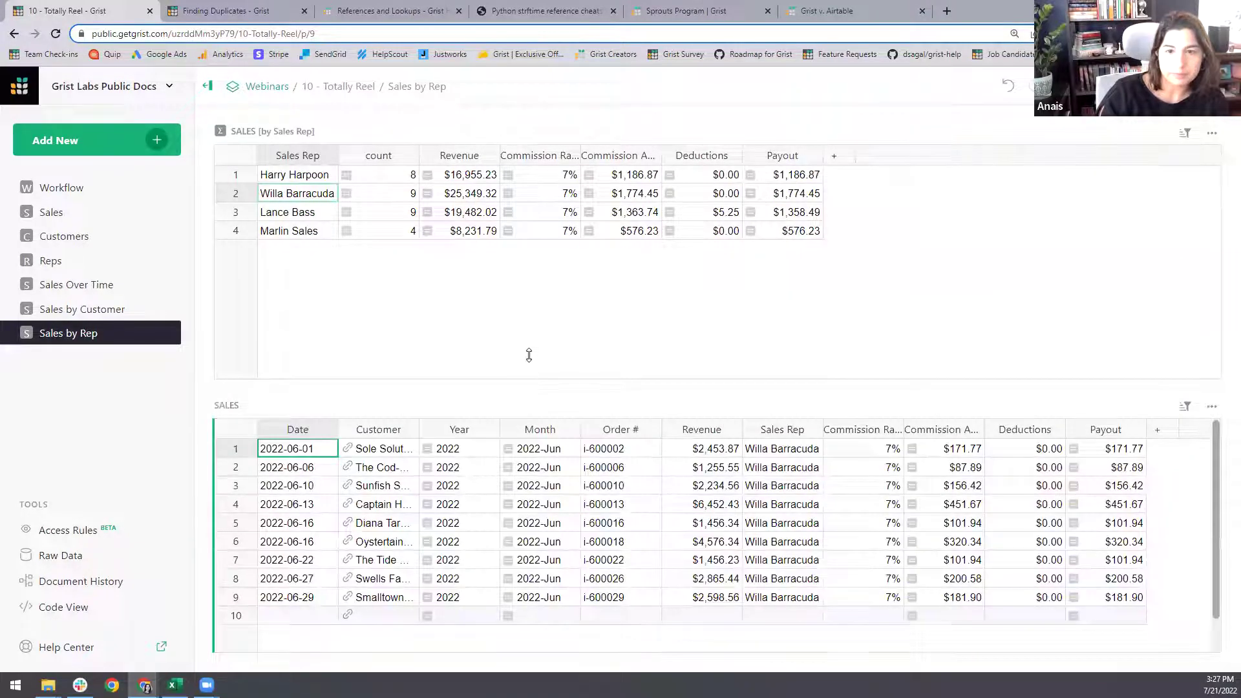
click(307, 177)
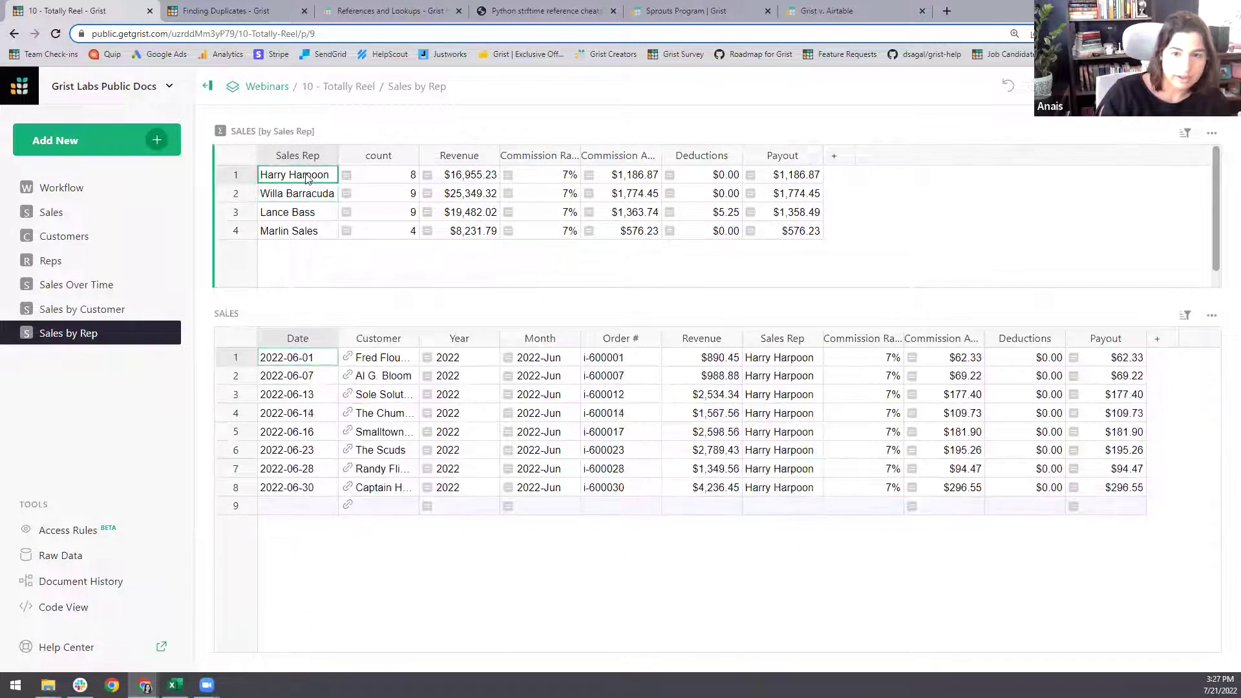
click(308, 194)
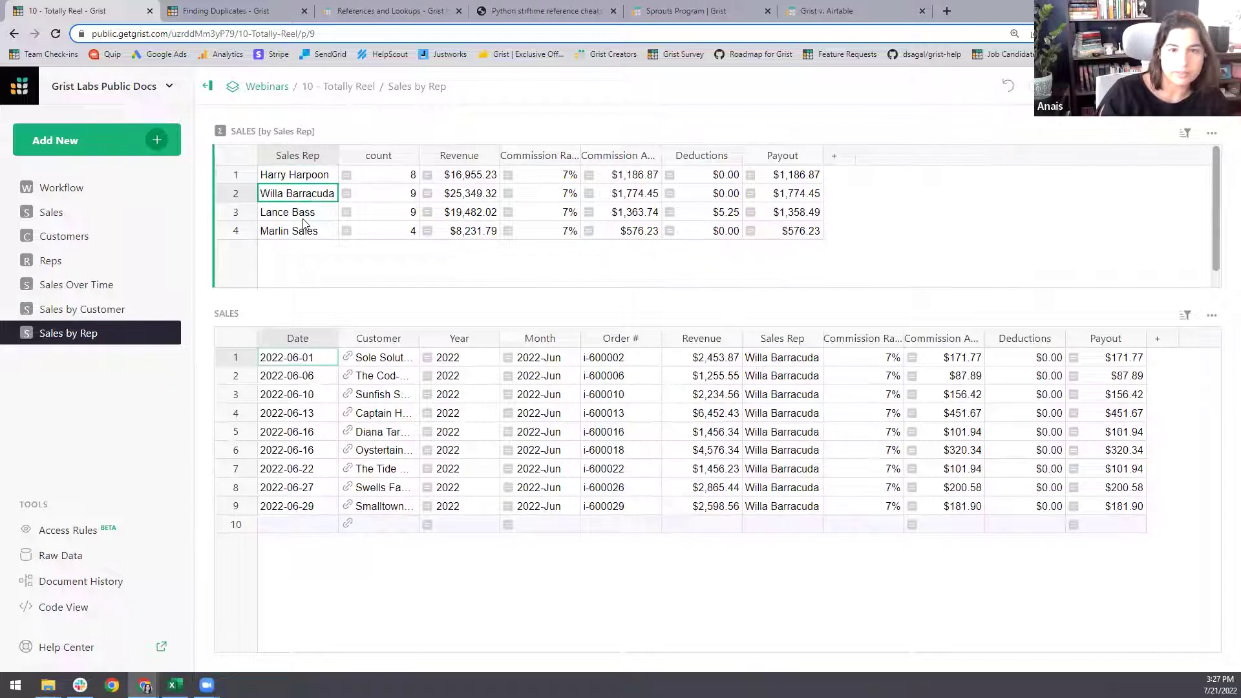
click(302, 214)
click(306, 231)
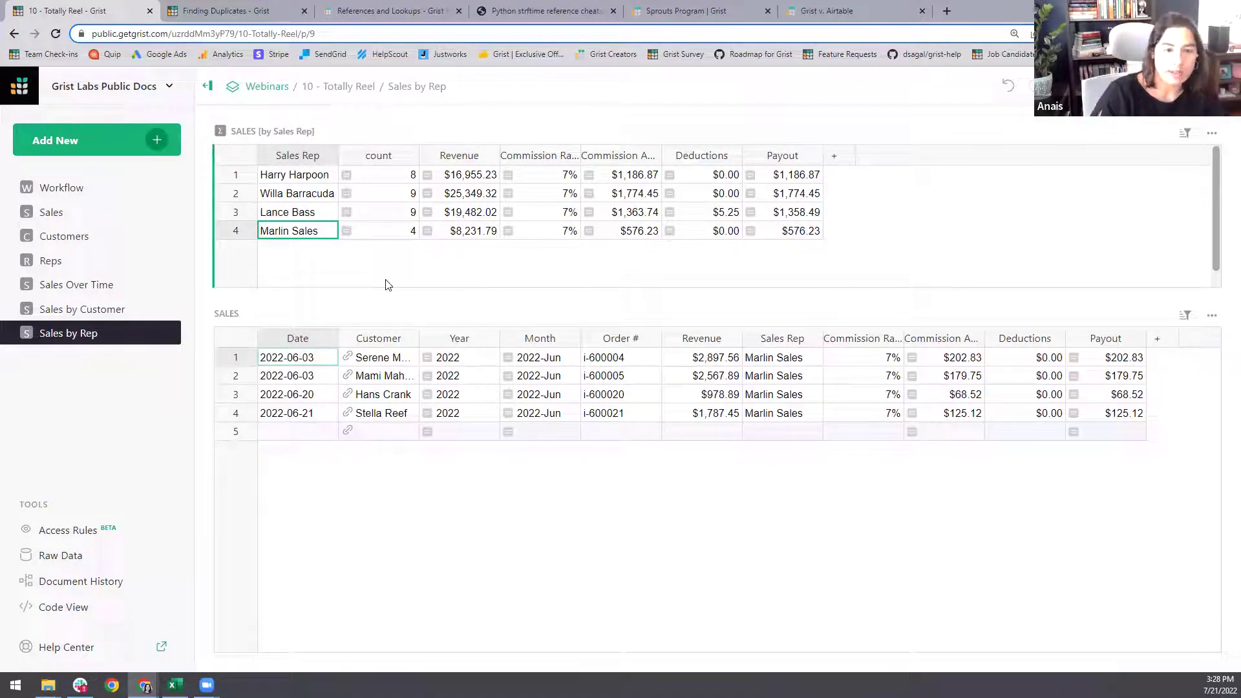
right_click(77, 333)
click(126, 348)
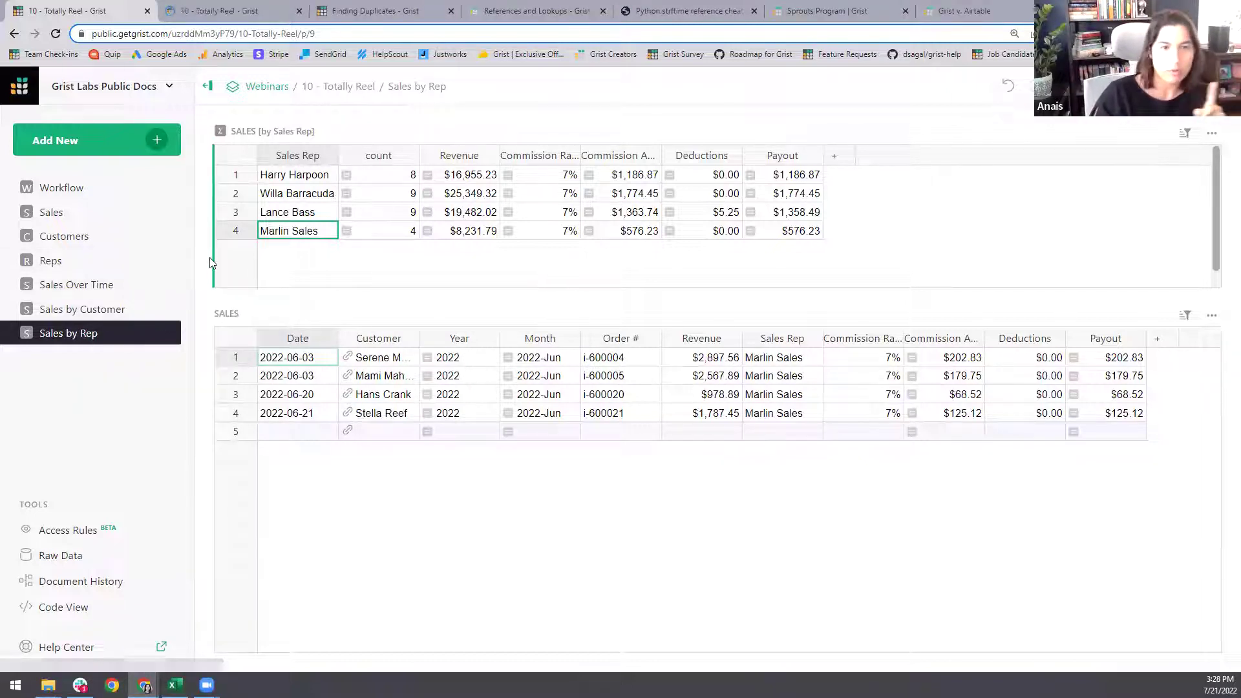
click(90, 534)
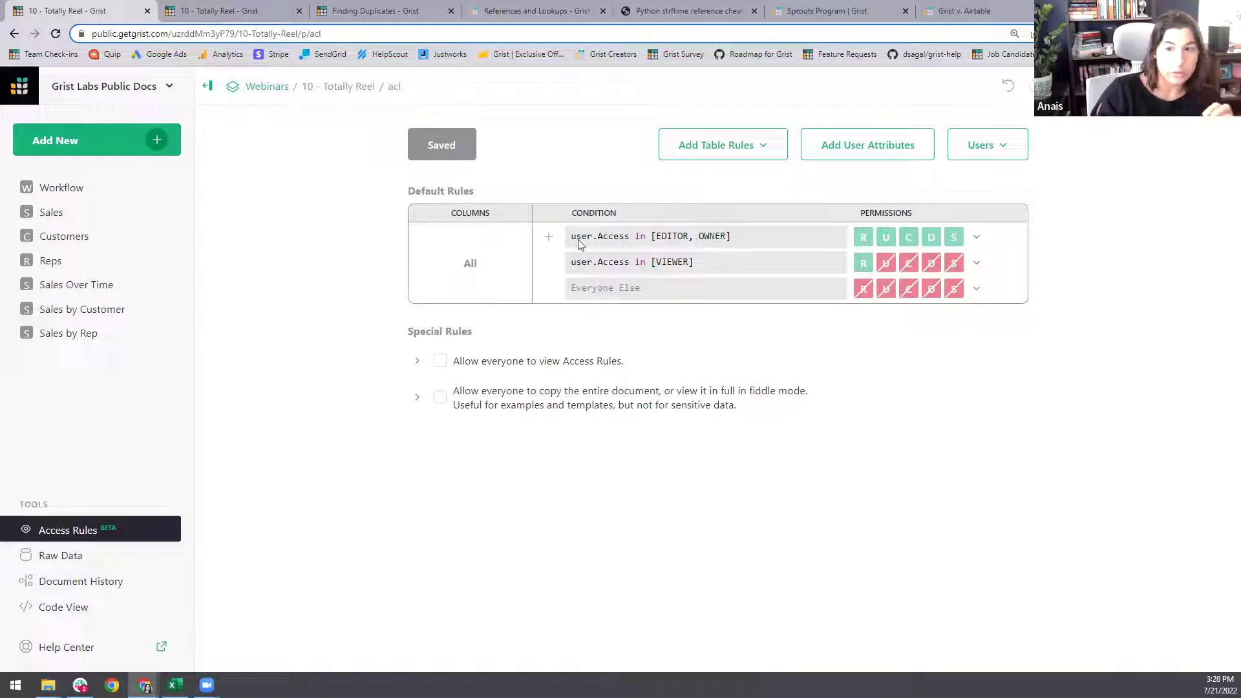
click(1060, 86)
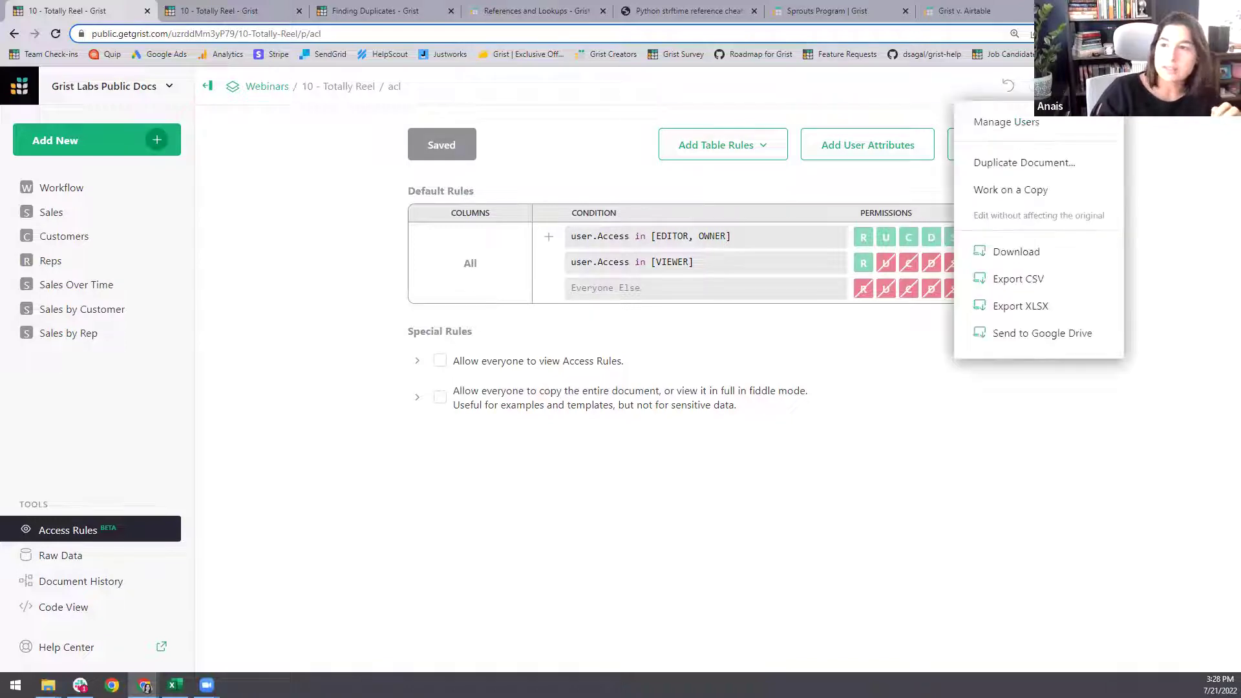
click(1024, 120)
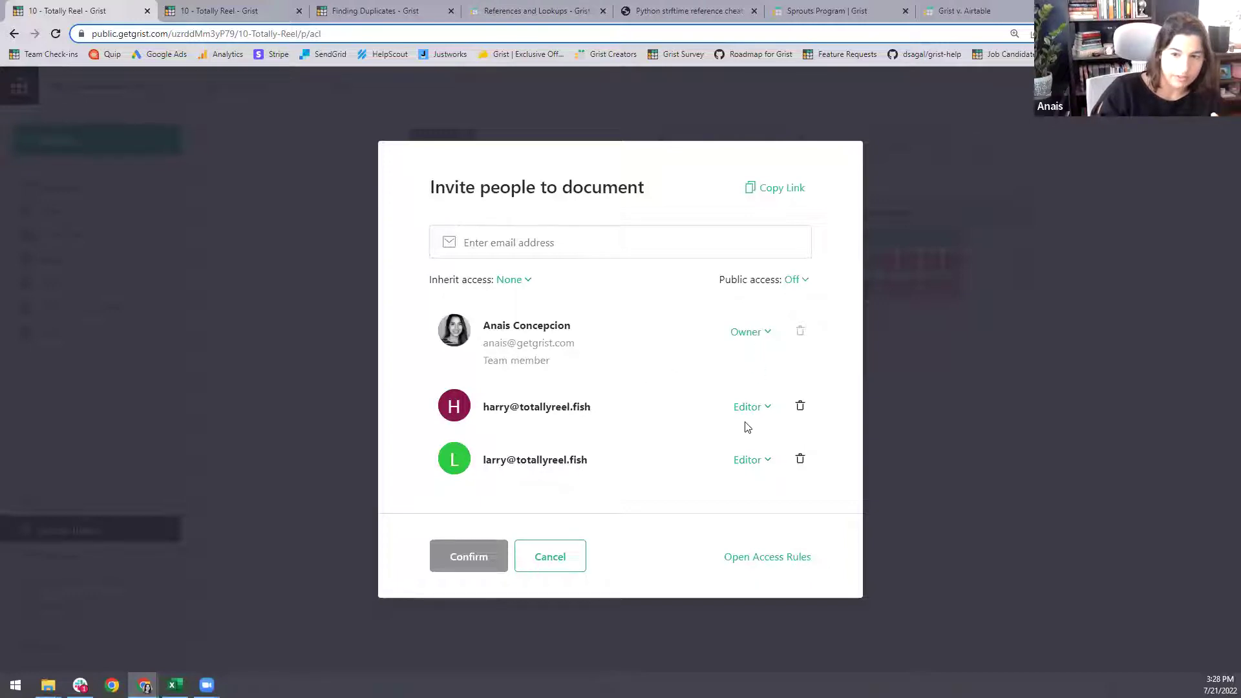
click(767, 408)
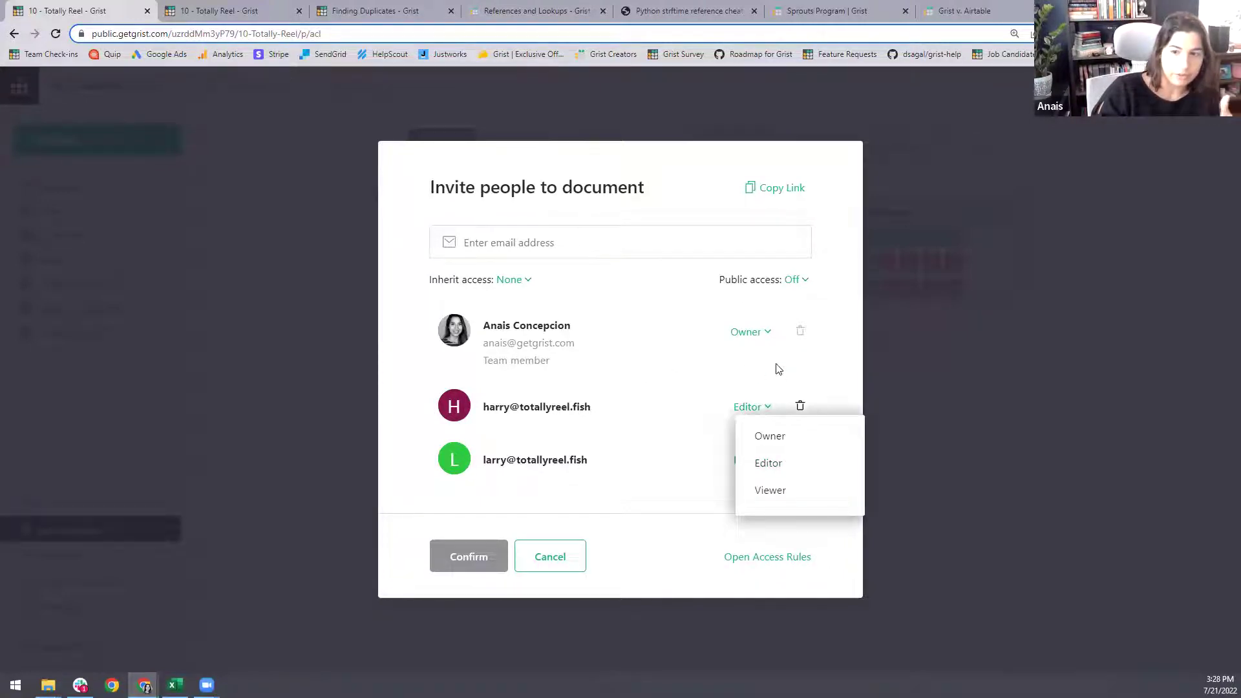
click(778, 366)
click(550, 557)
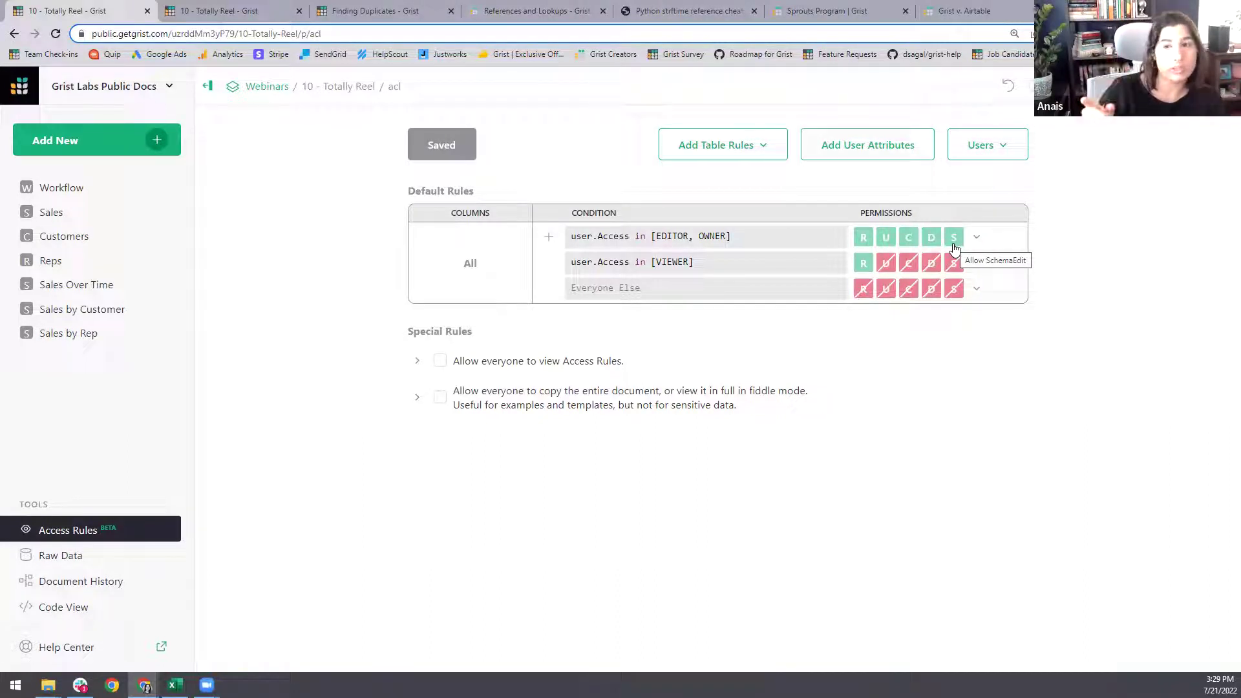
- Add and save a default rule denying structure changes when user.Access == EDITOR
click(549, 237)
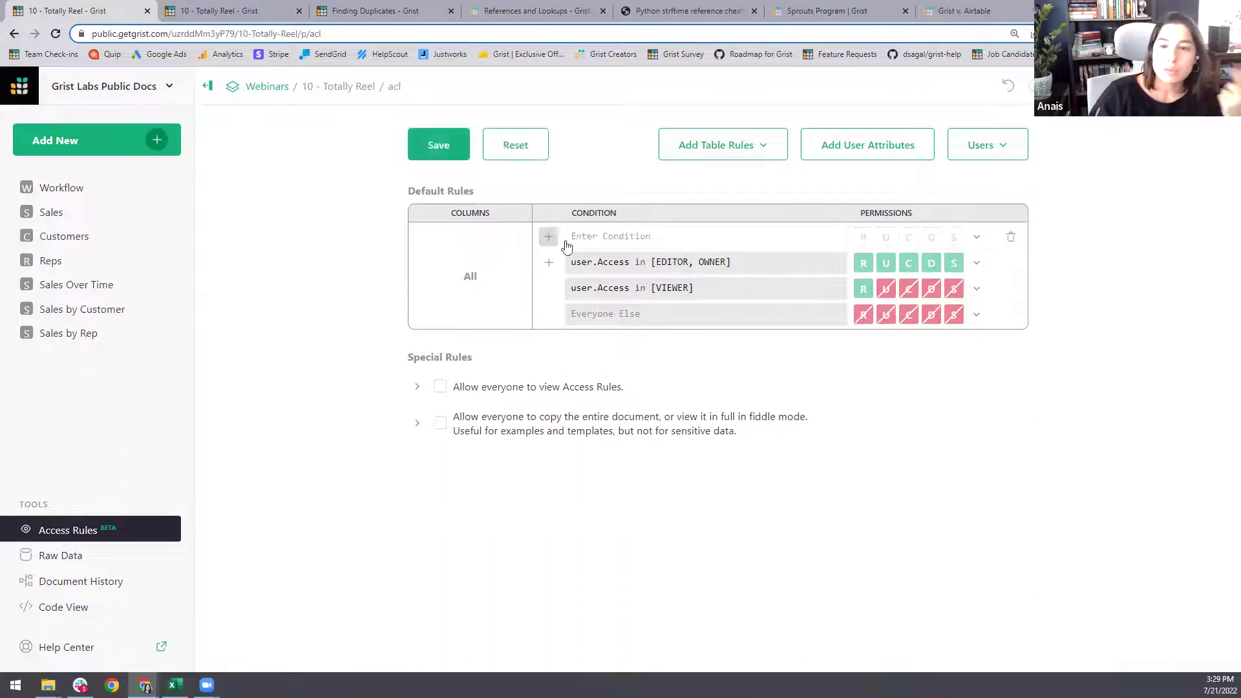
text(us)
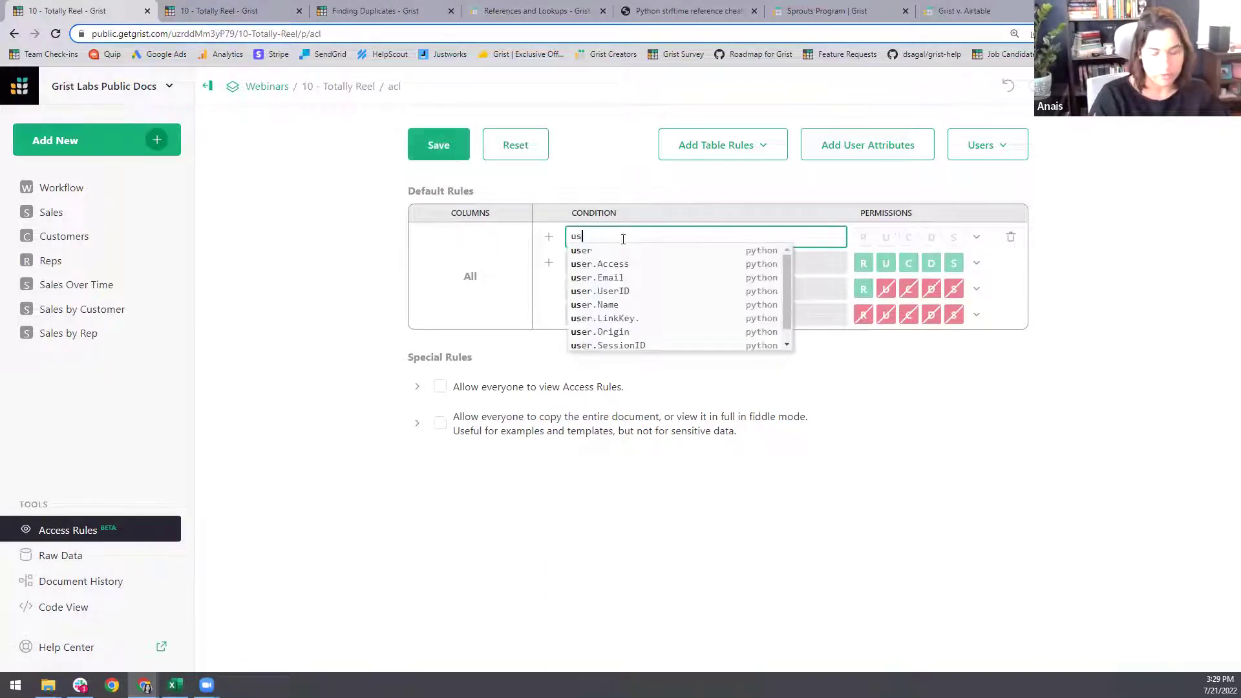
text(er.Access)
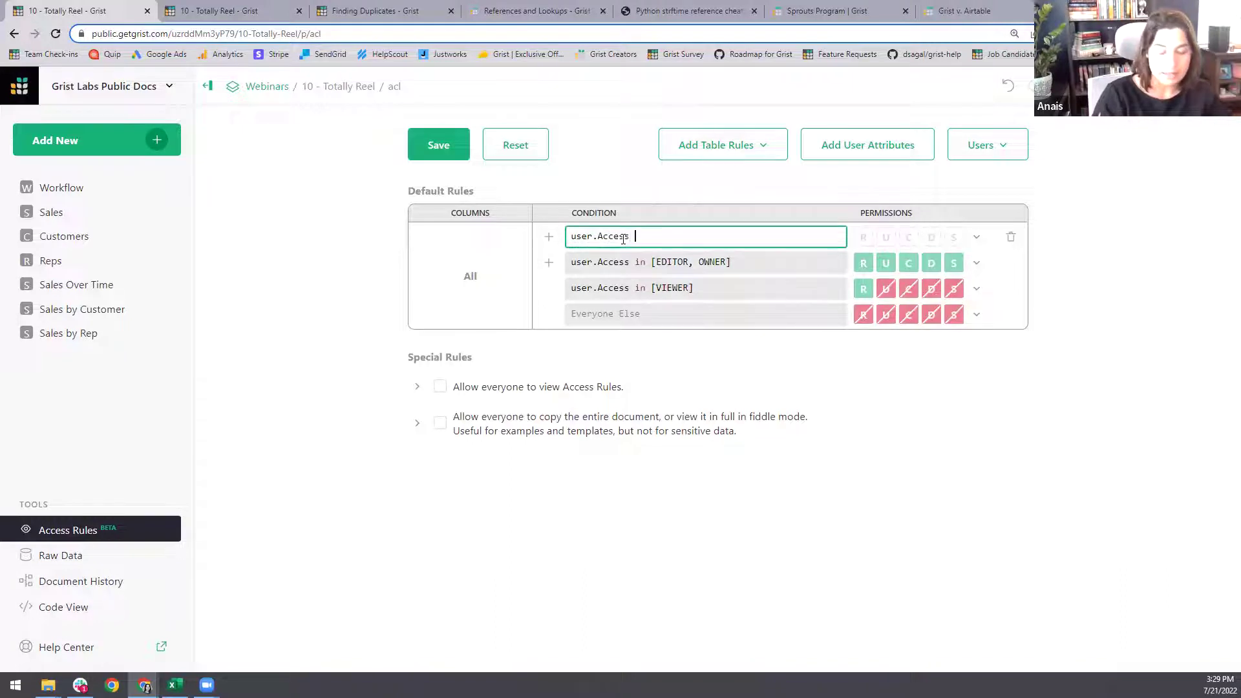
text( == EDITOR)
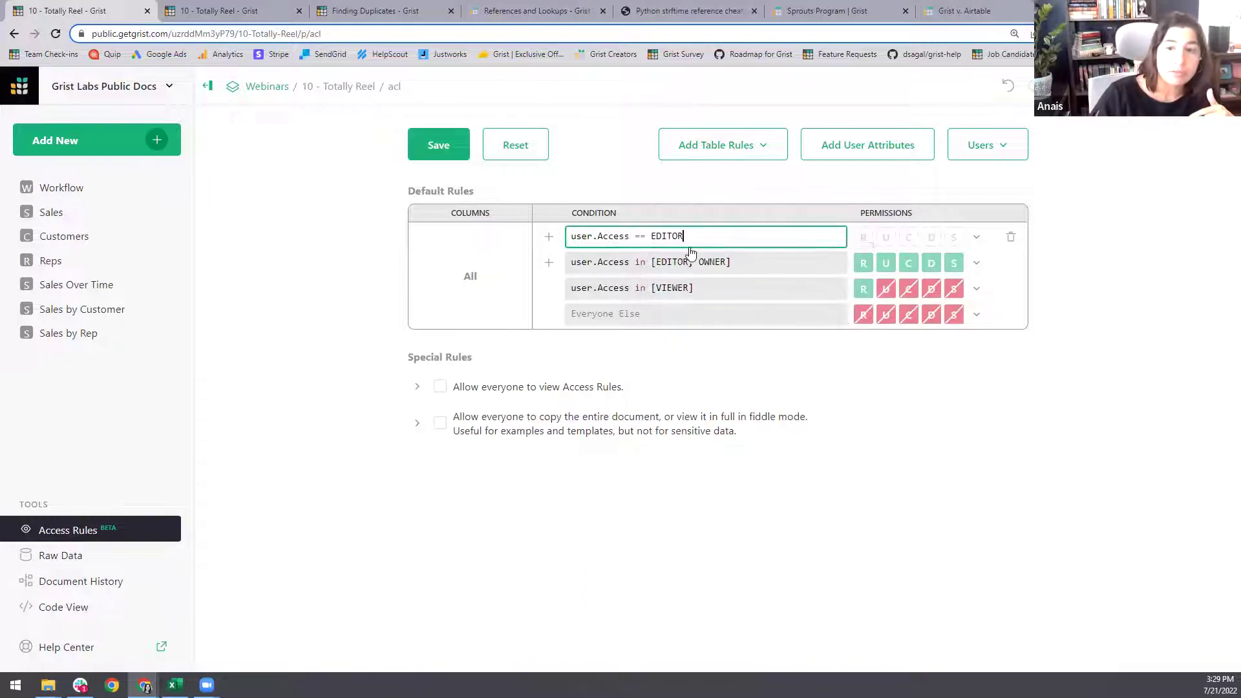
click(955, 238)
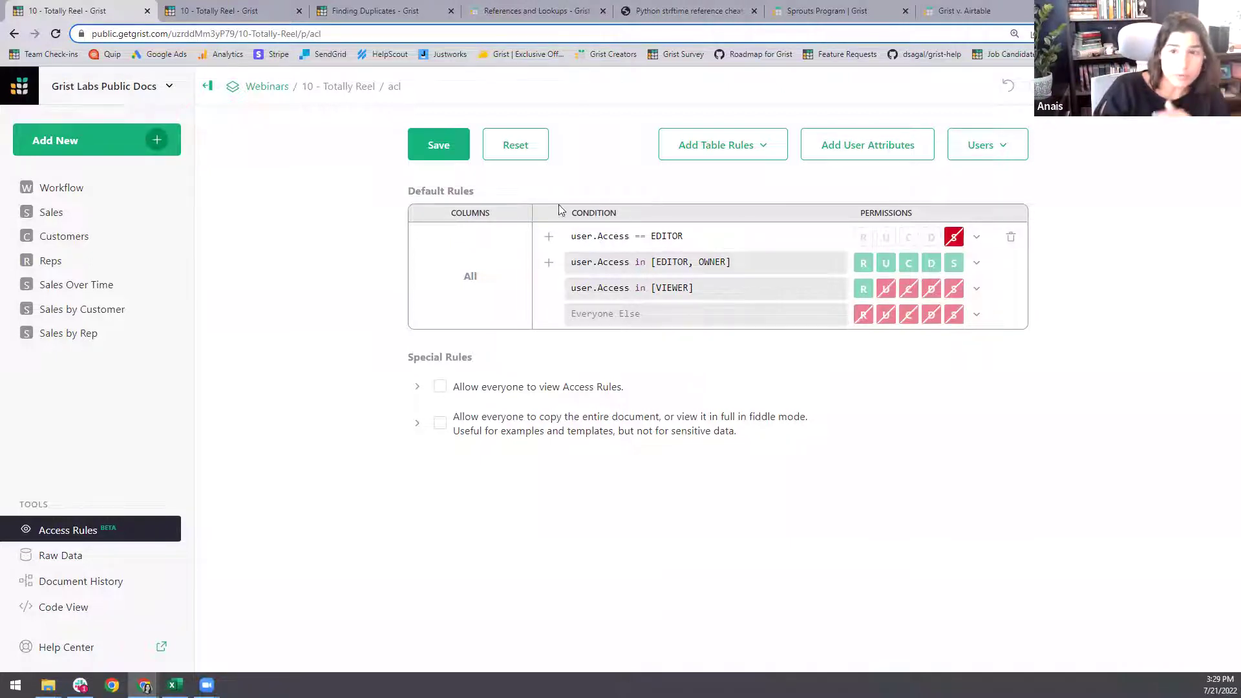
click(431, 154)
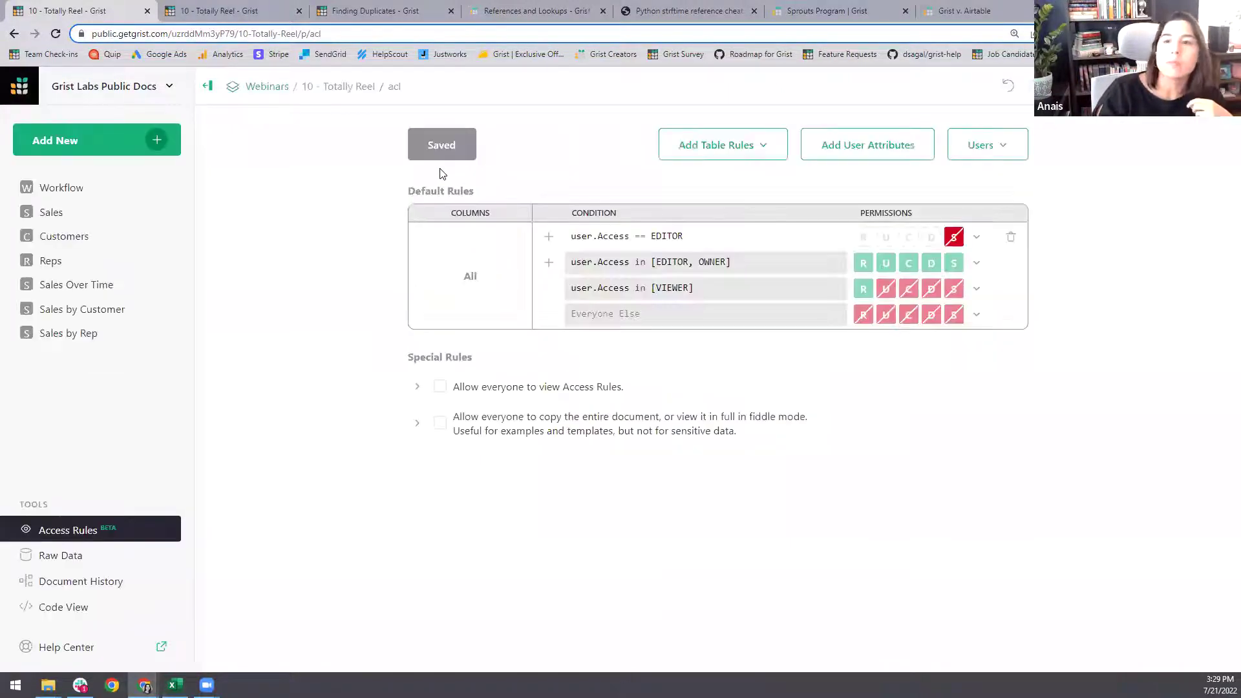
click(221, 9)
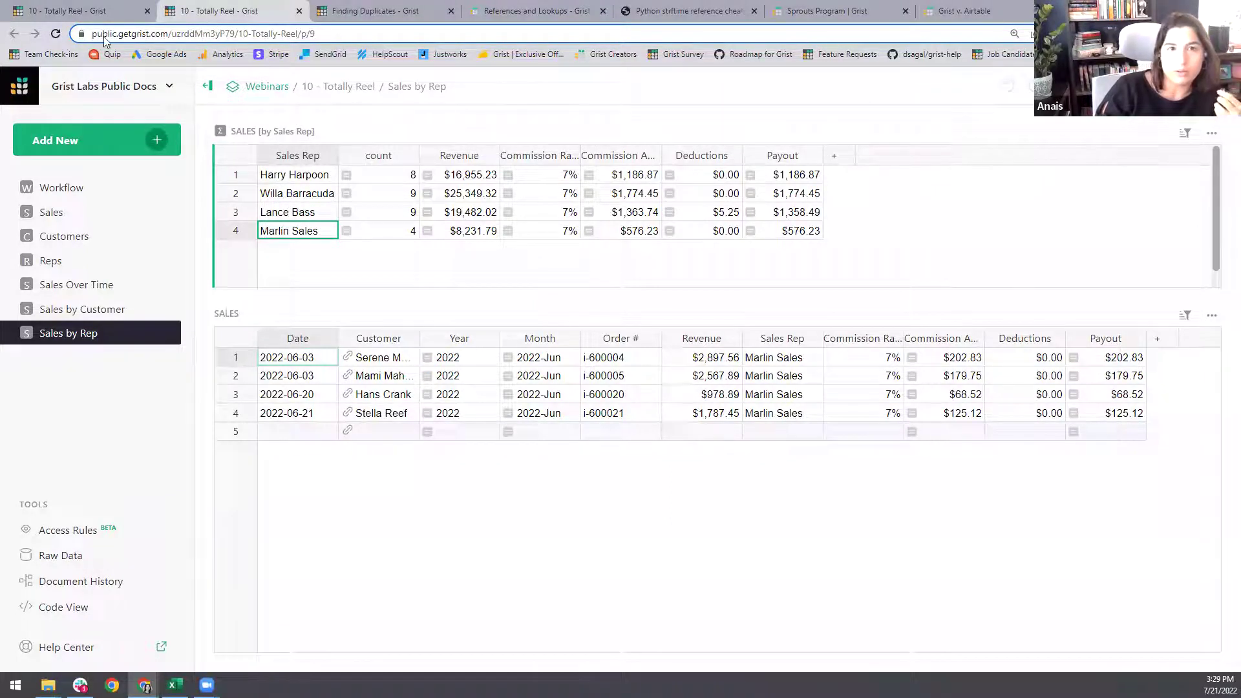
- Add a widened Email column to the Reps table
click(83, 262)
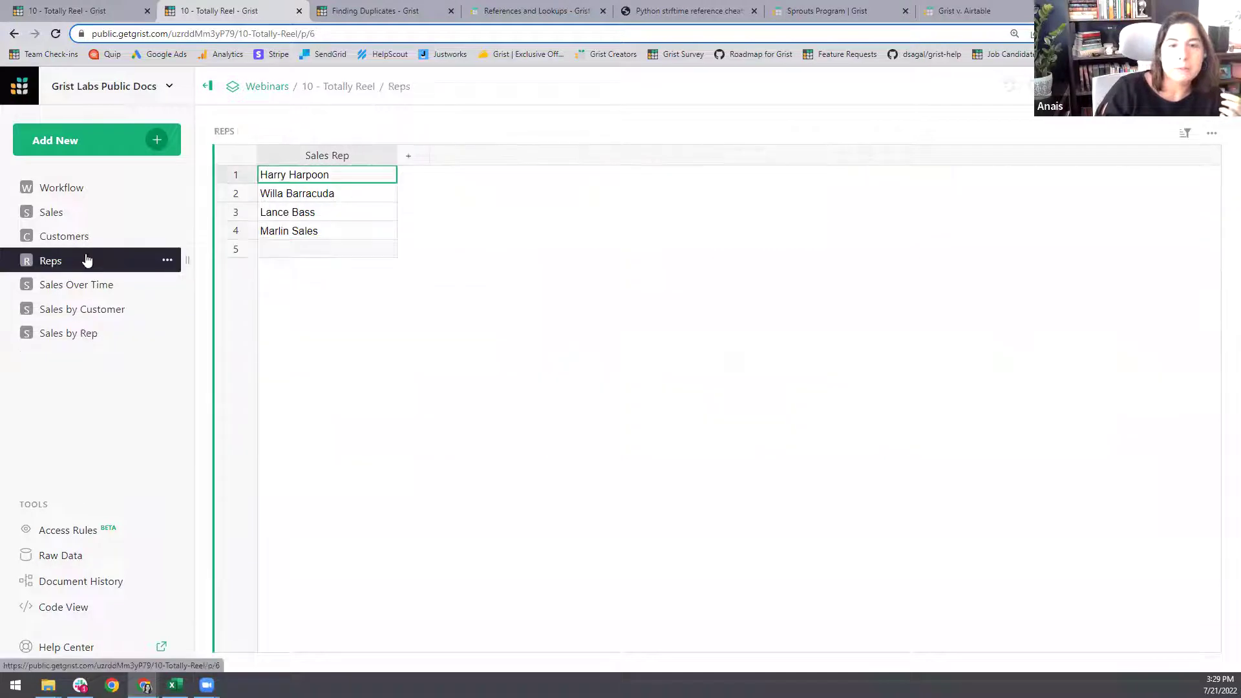
click(414, 161)
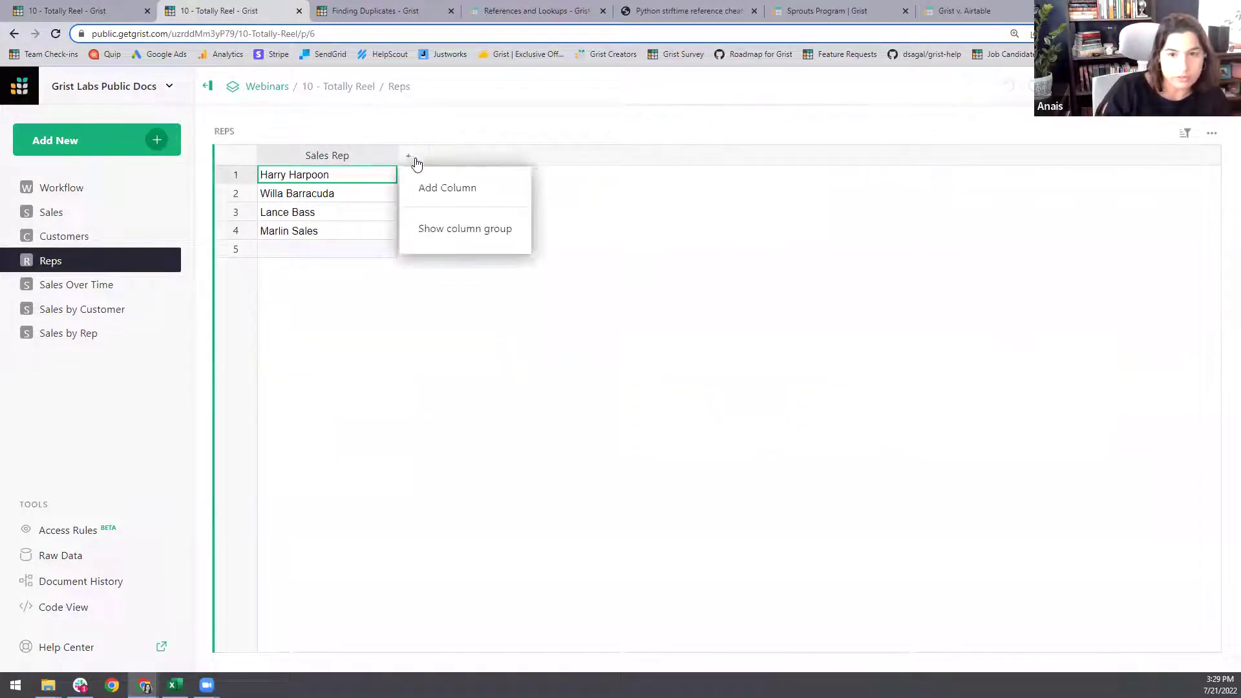
click(435, 186)
text(Email)
key(Return)
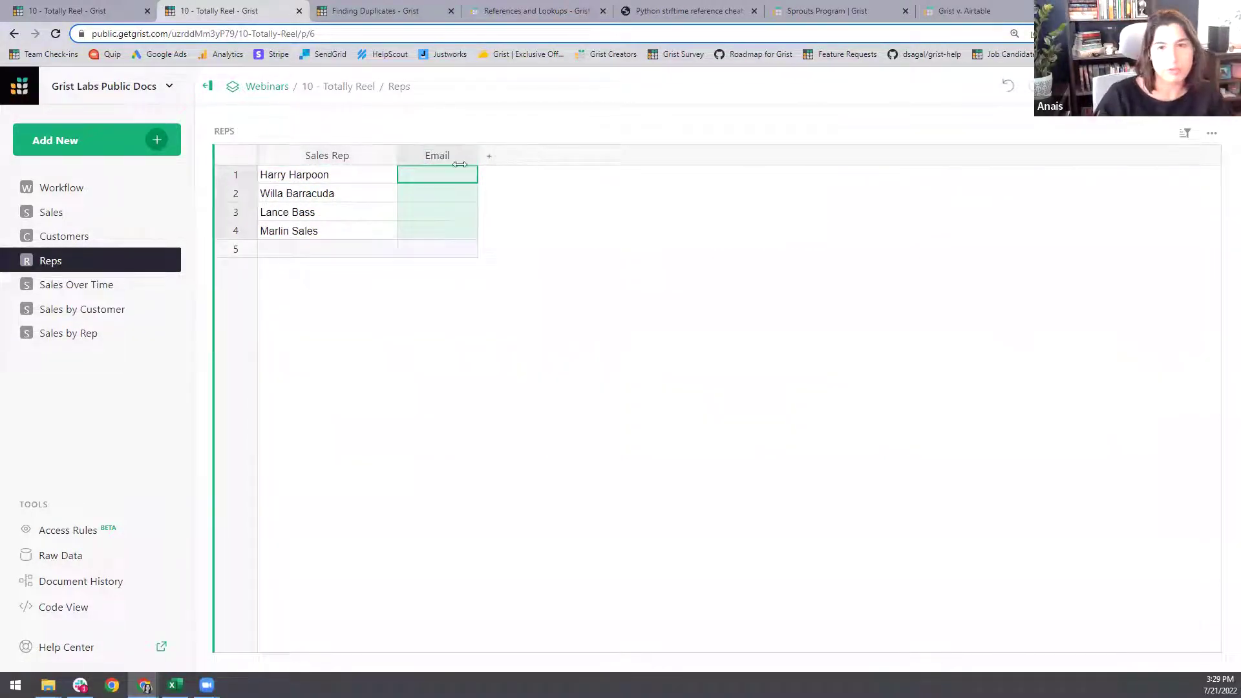
drag(478, 160, 506, 171)
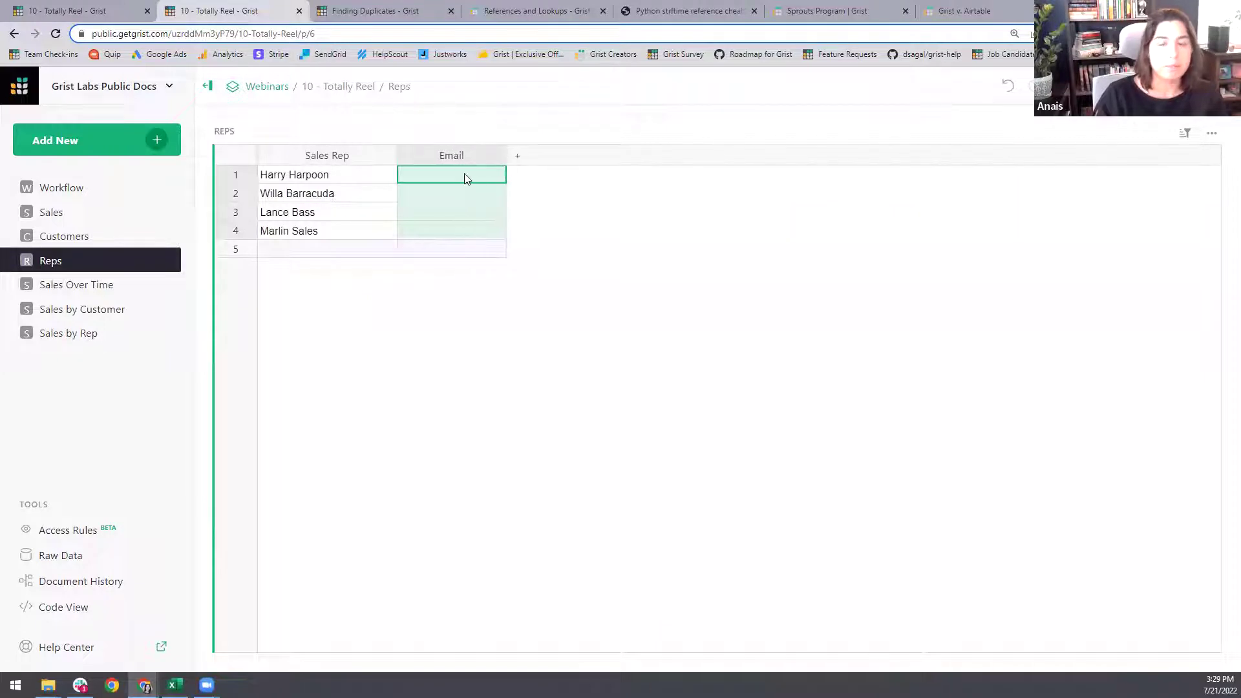
- Enter an e-mail address for each of the four reps, all sharing one domain
click(469, 179)
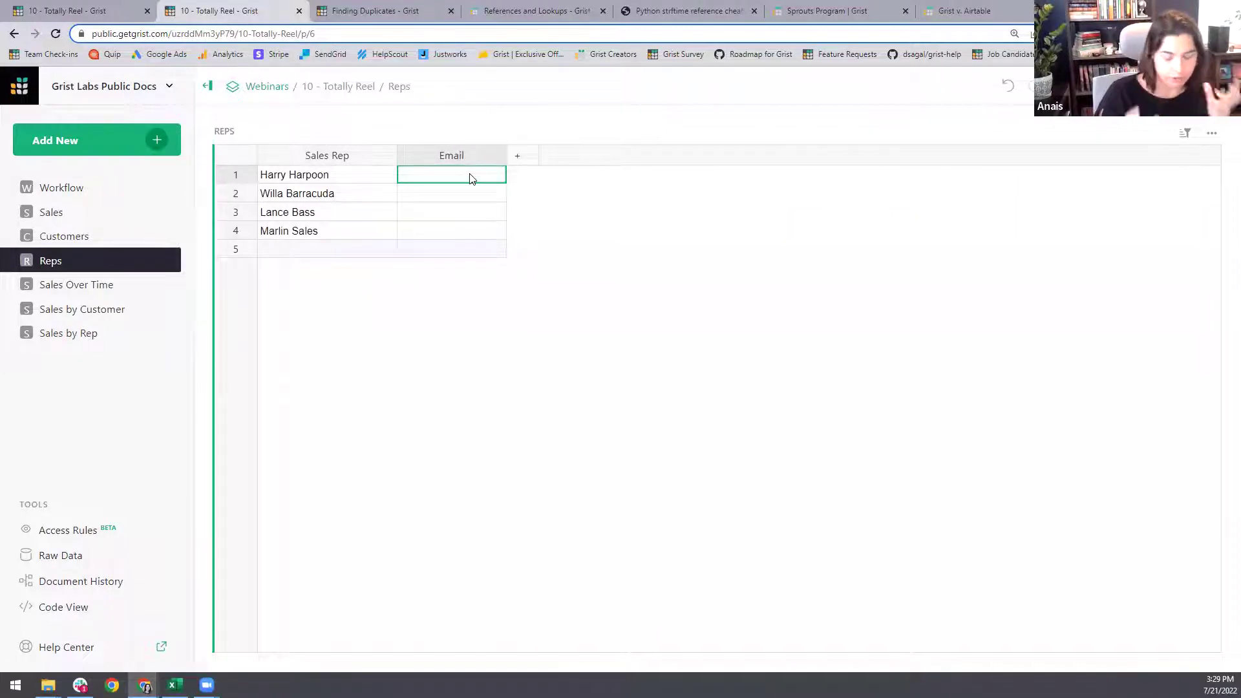
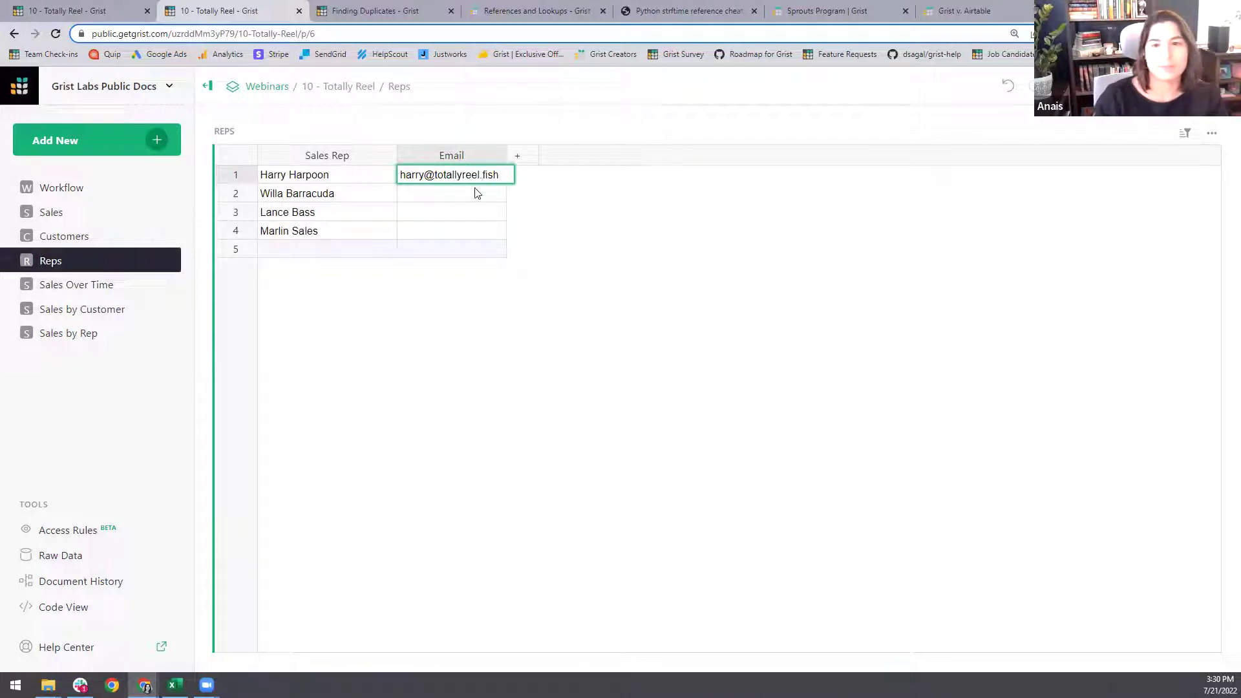
drag(508, 174, 424, 175)
key(ctrl+c)
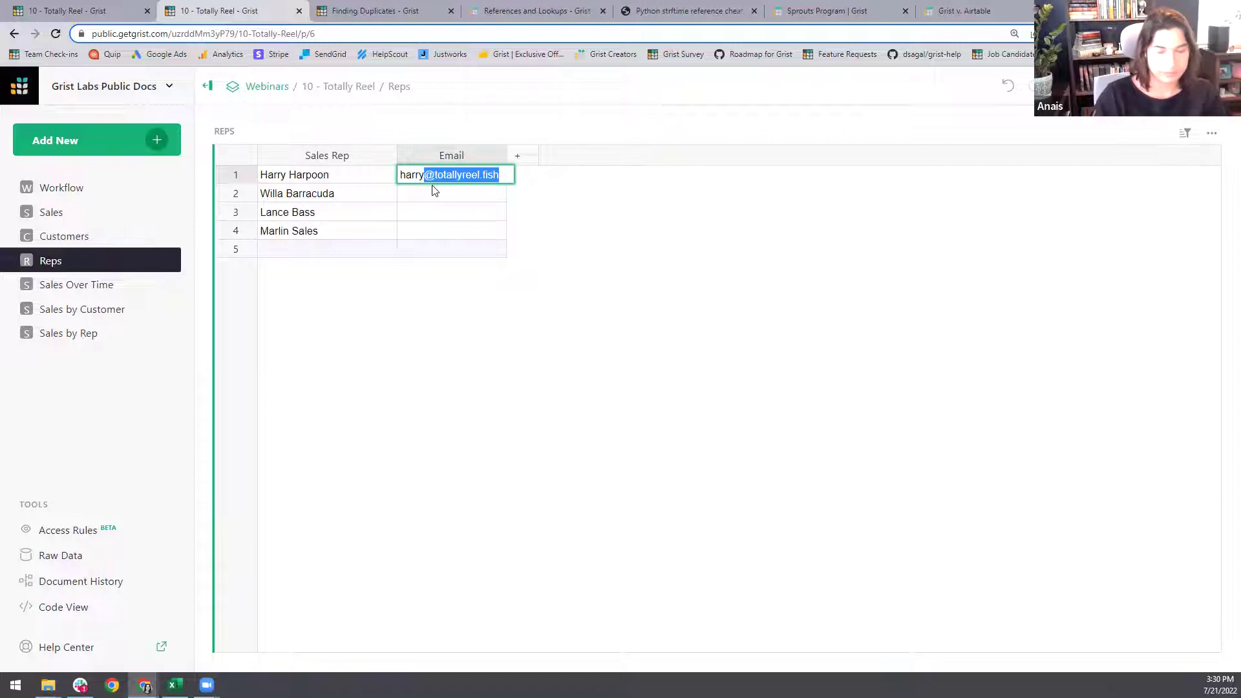
click(462, 190)
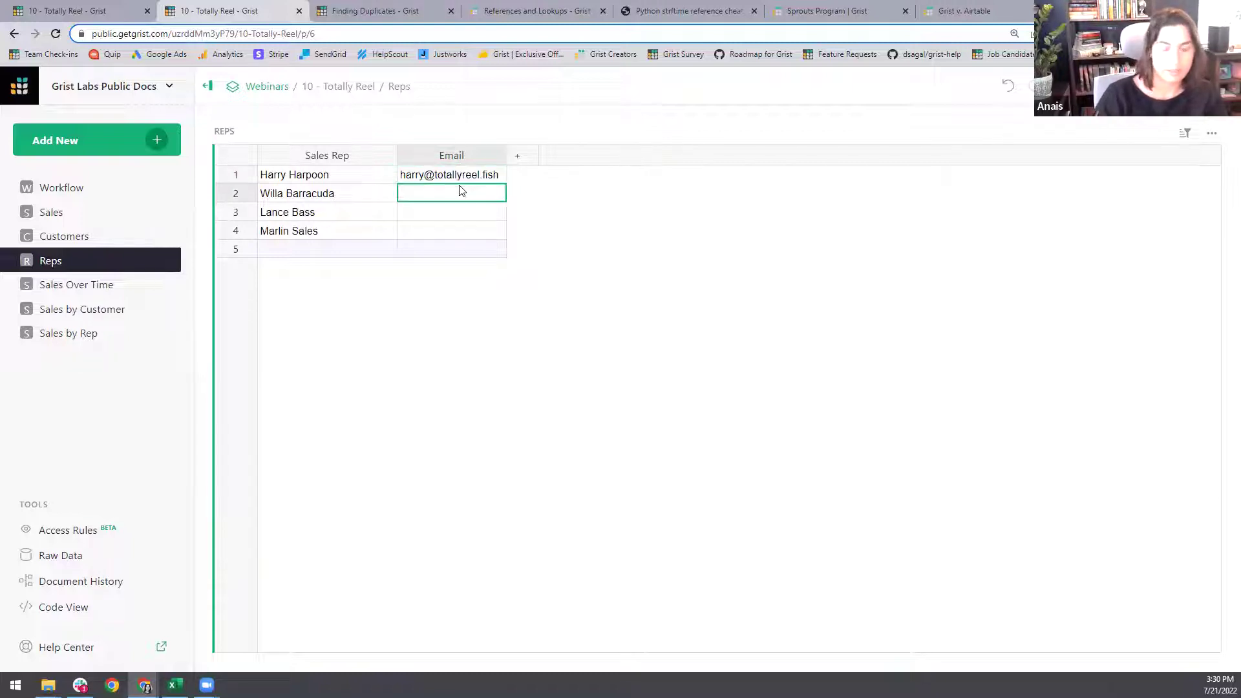
key(ctrl+v)
key(Return)
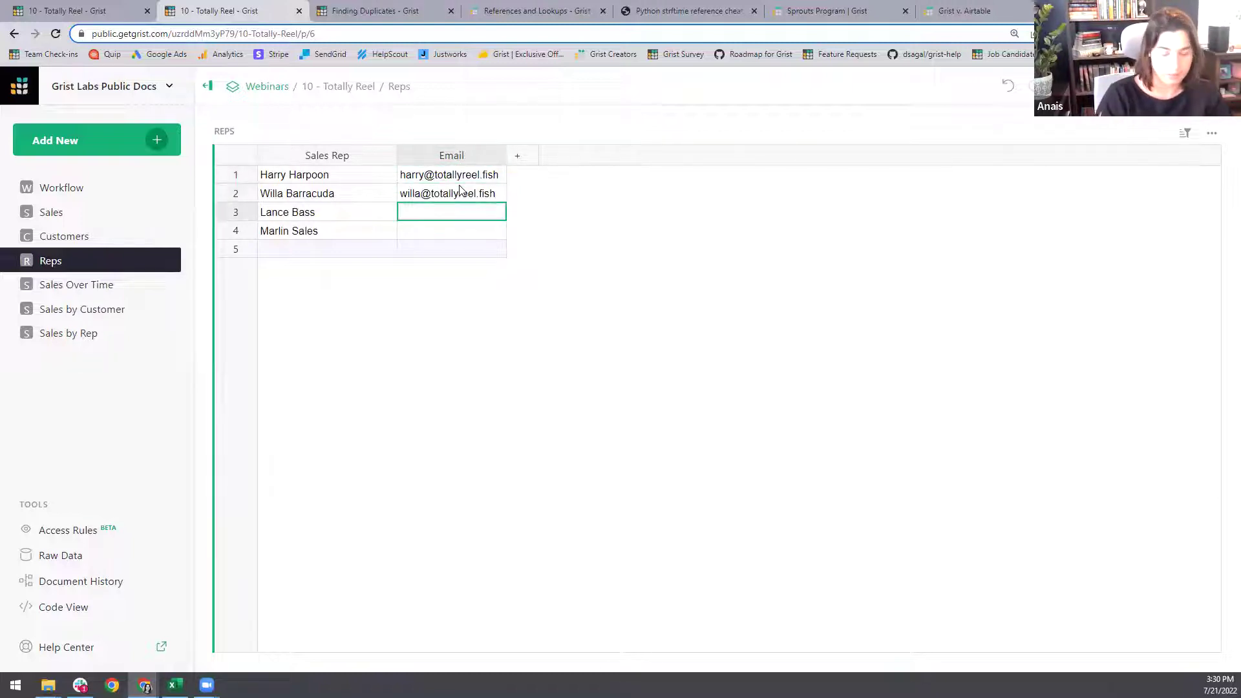
key(ctrl+v)
key(Return)
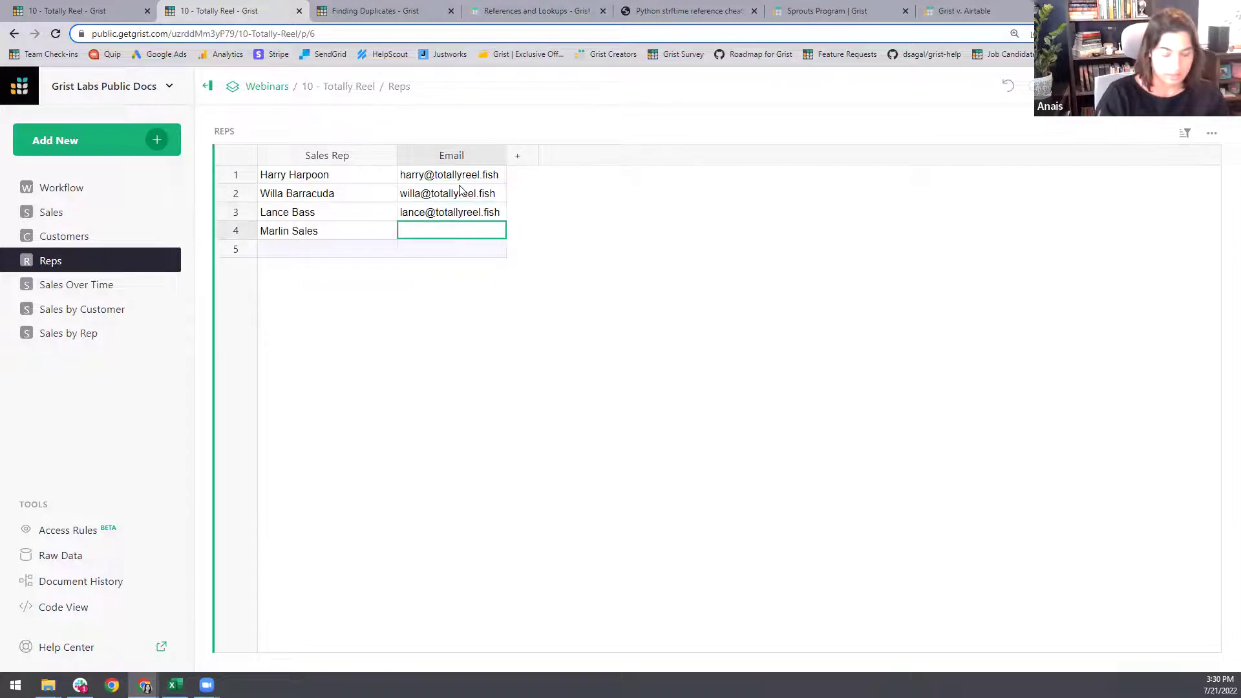
key(ctrl+v)
key(Return)
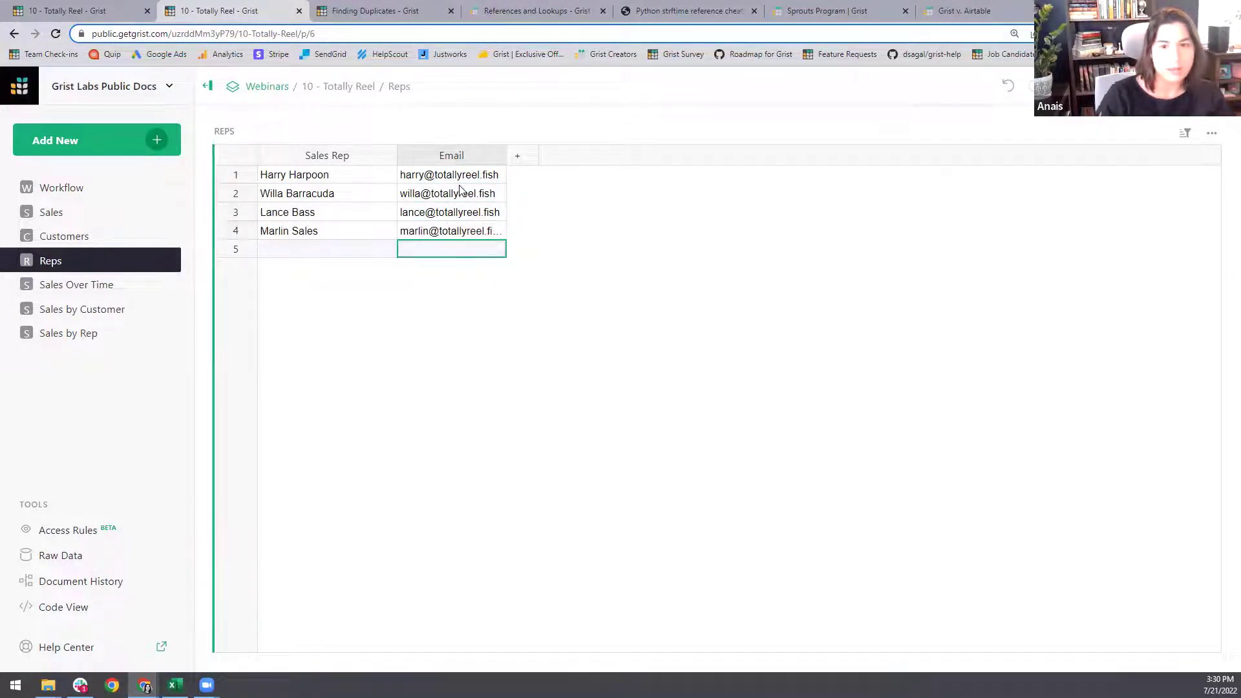
click(337, 249)
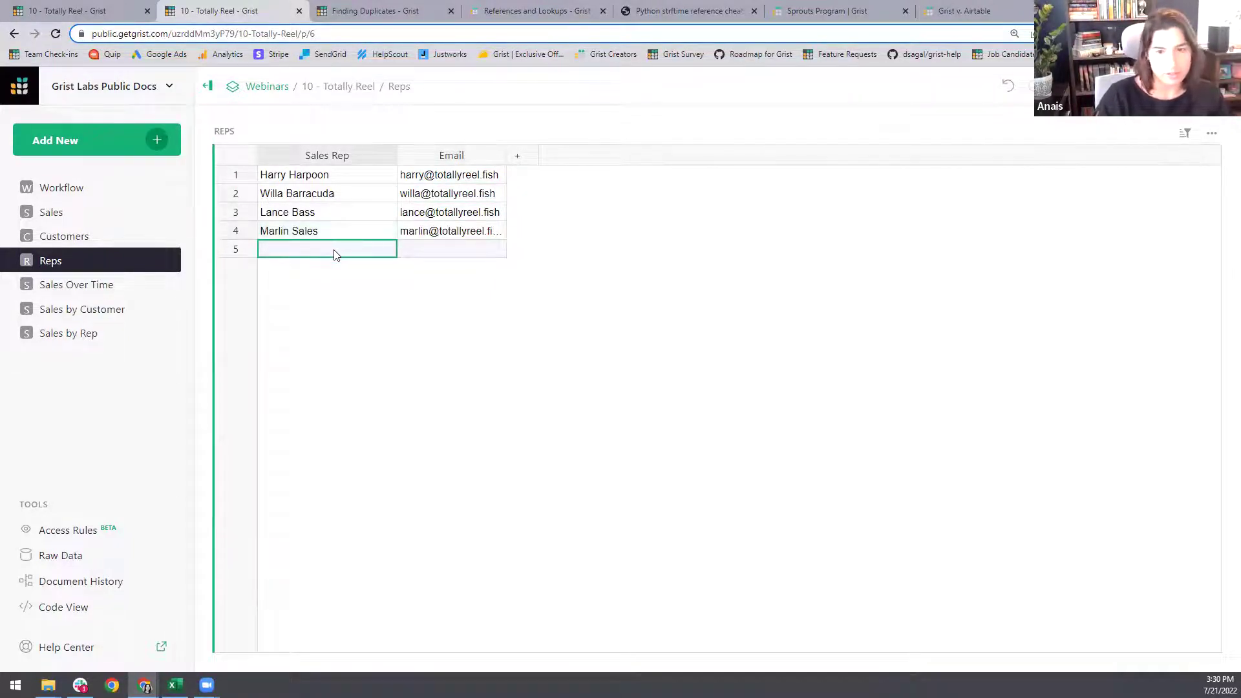
- Enter the fifth rep's name and e-mail address, then widen the Email column
text(Larry Gr)
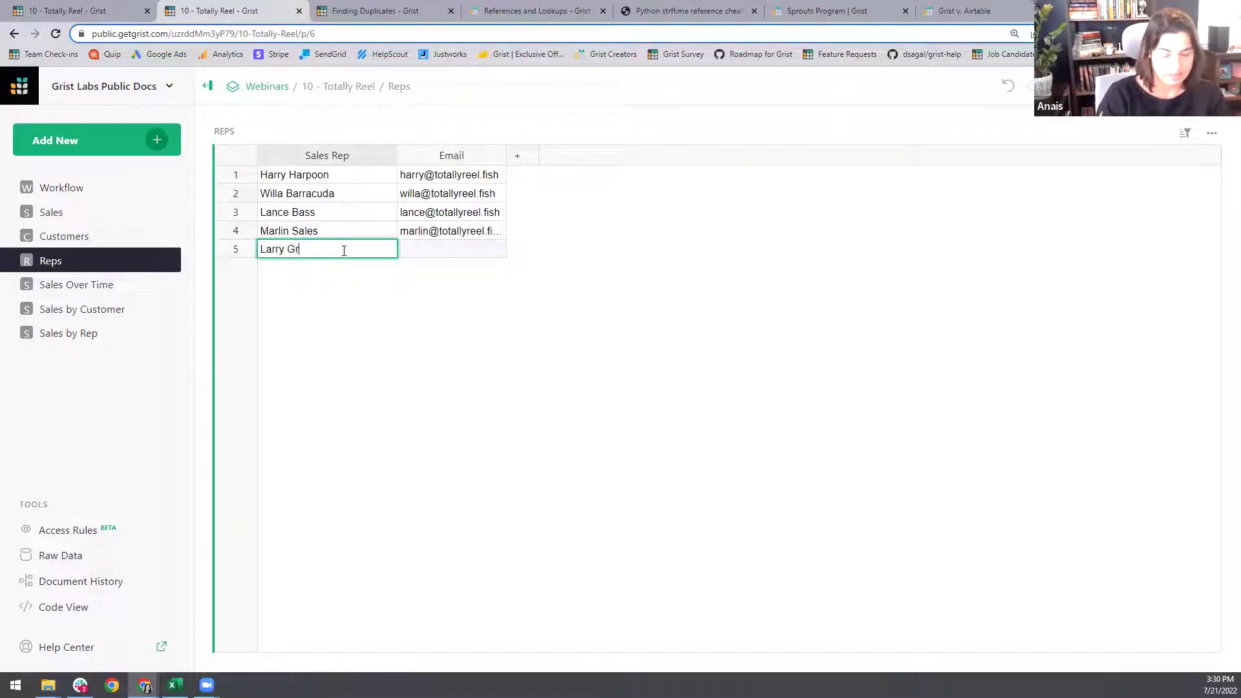
text(ouper)
key(Return)
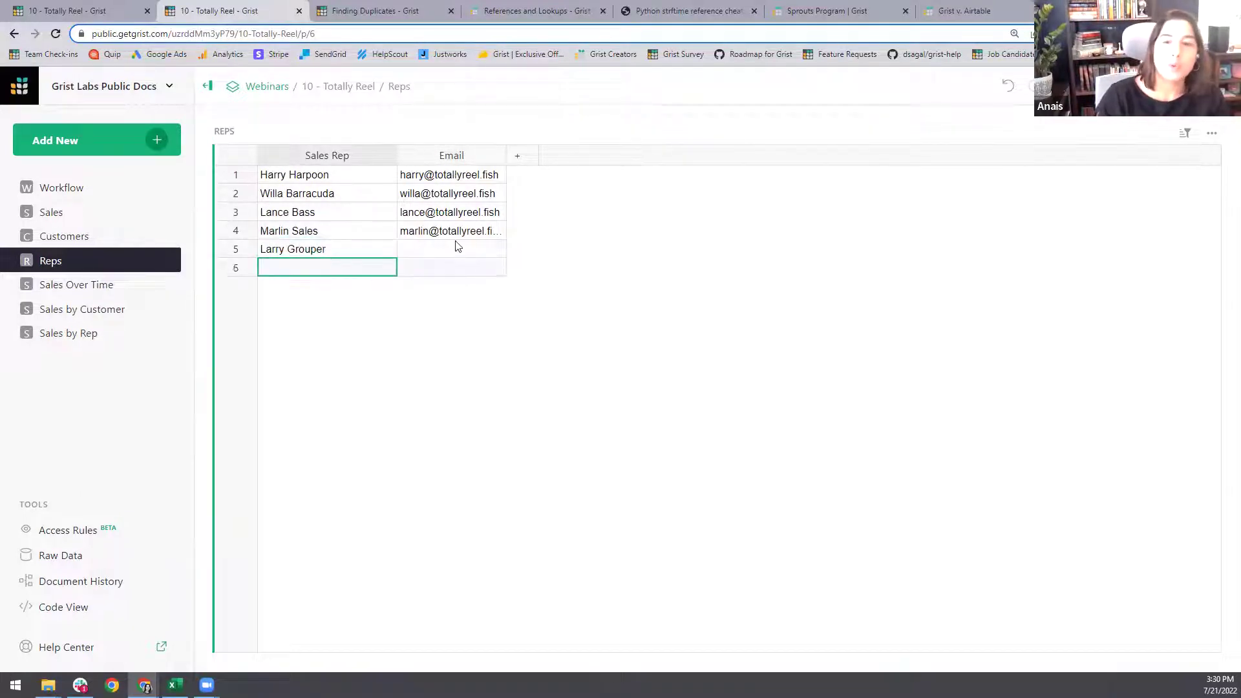
click(462, 252)
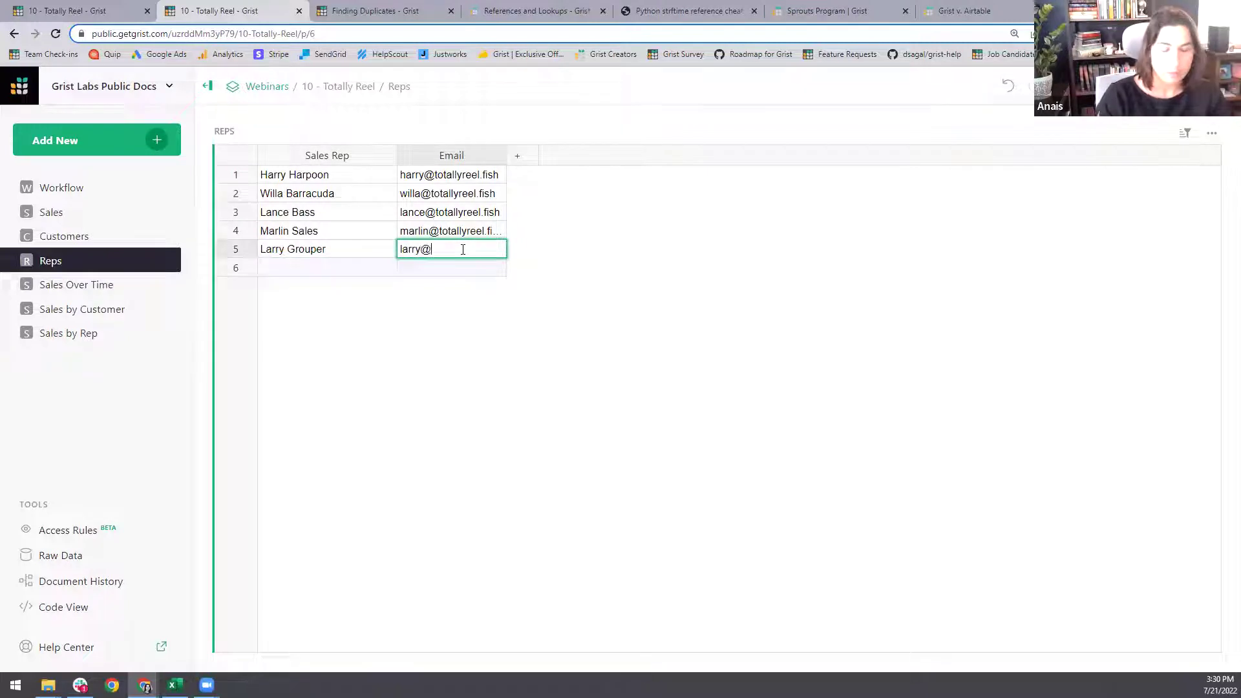
key(ctrl+v)
key(Return)
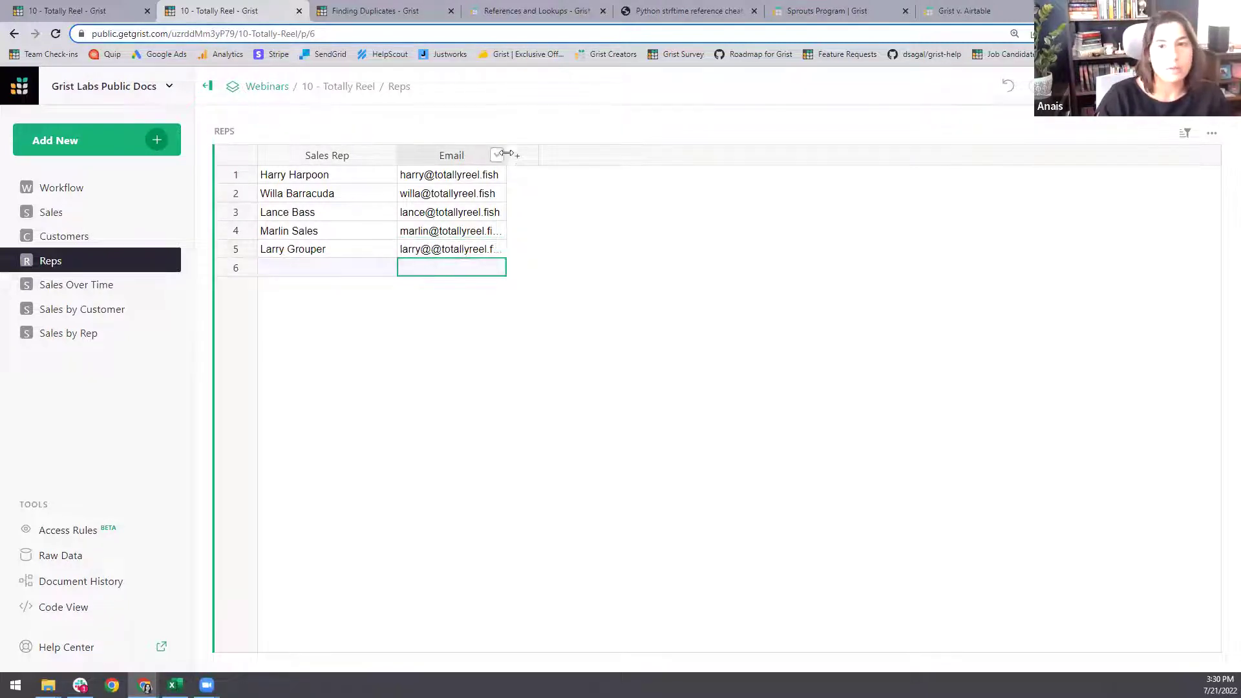
drag(507, 155, 540, 155)
- Add a Toggle column named Manager after Email in Reps and tick it for the fifth rep
click(551, 157)
click(581, 187)
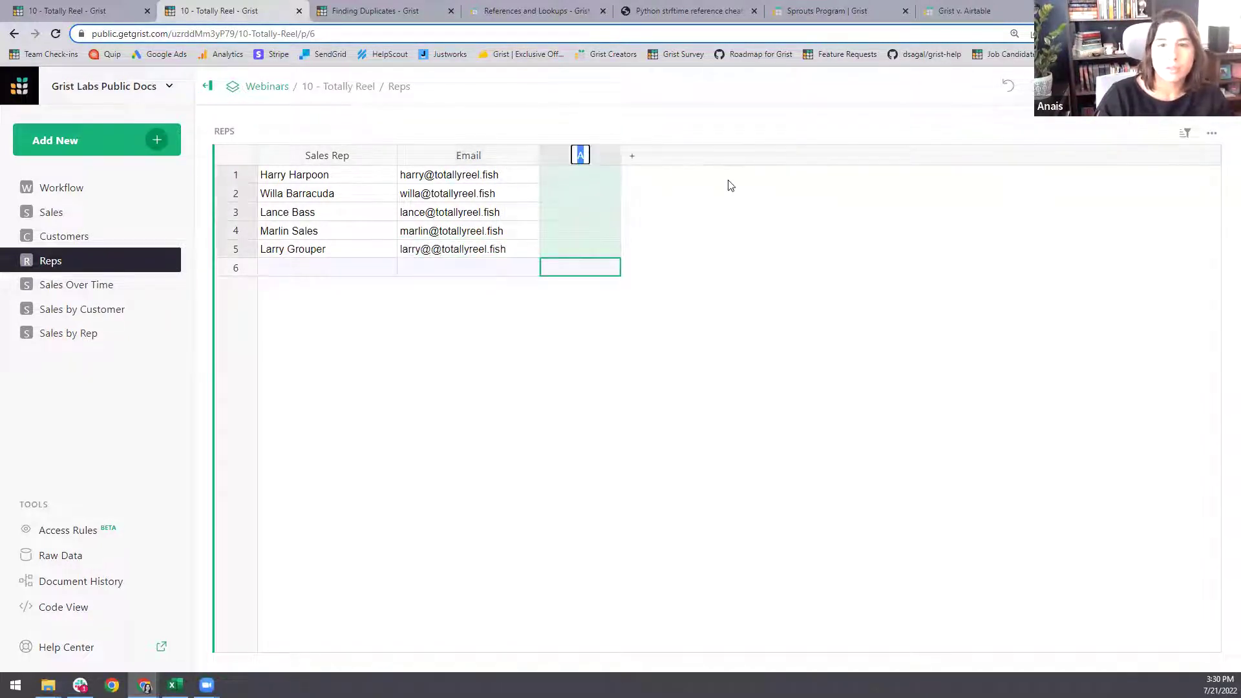
text(Manager)
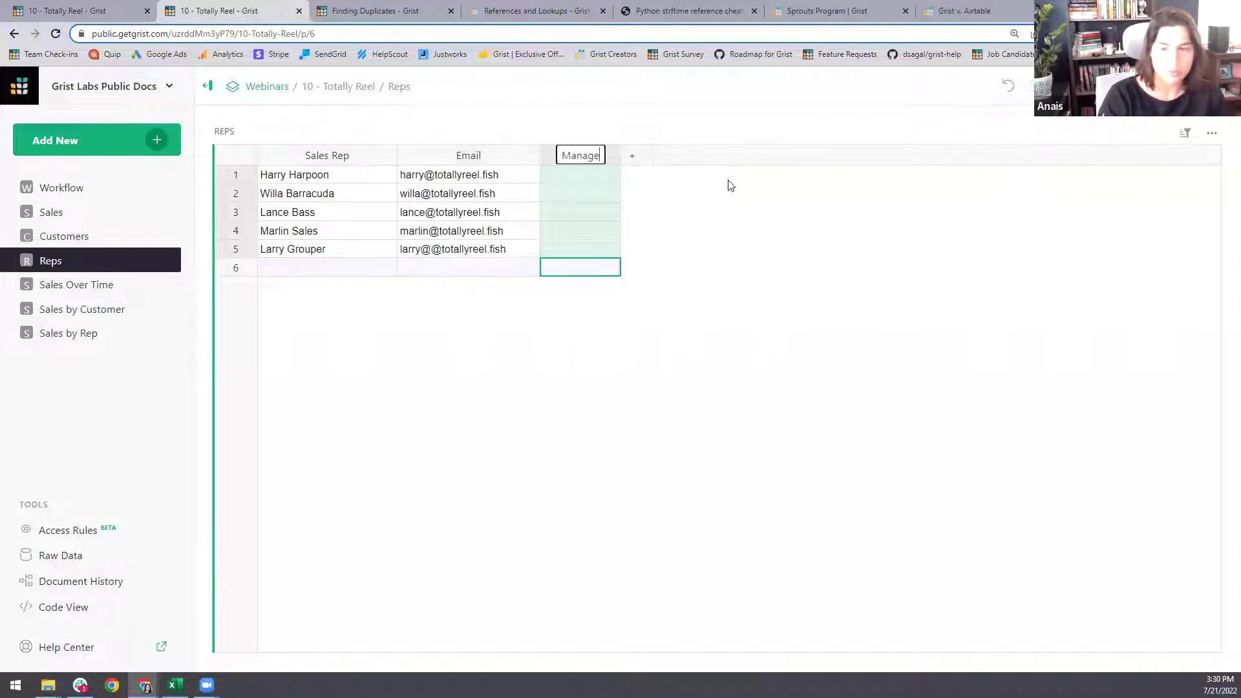
click(592, 198)
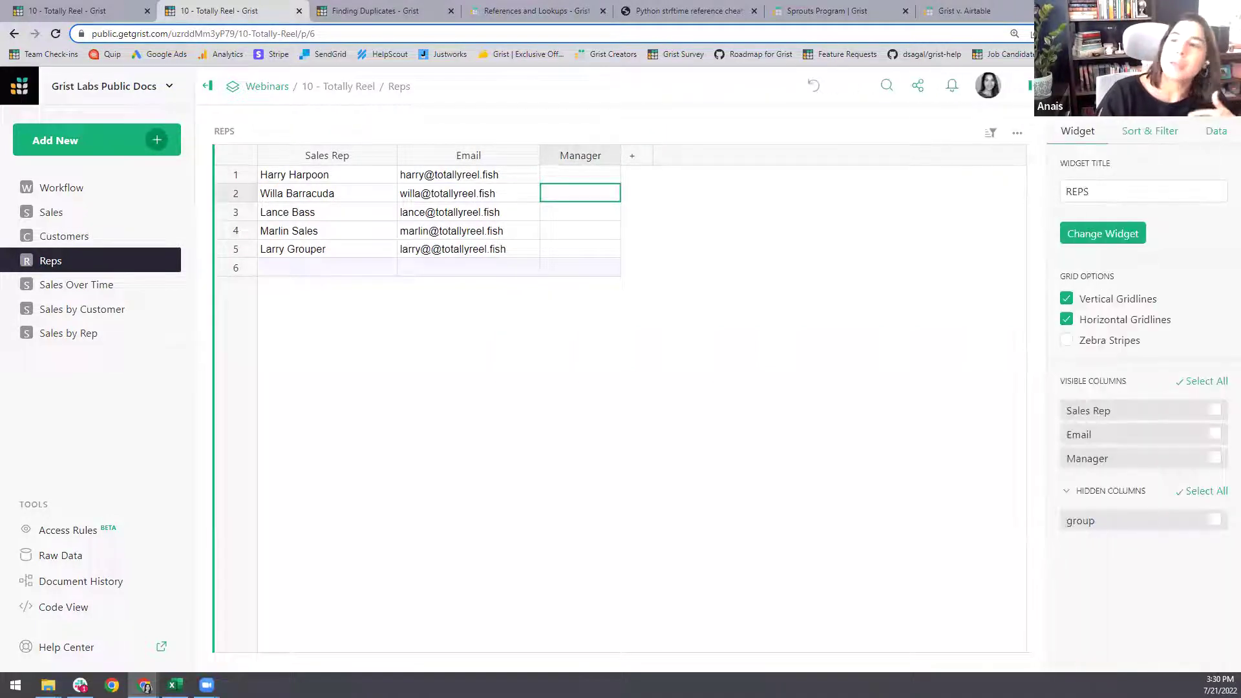
click(1188, 390)
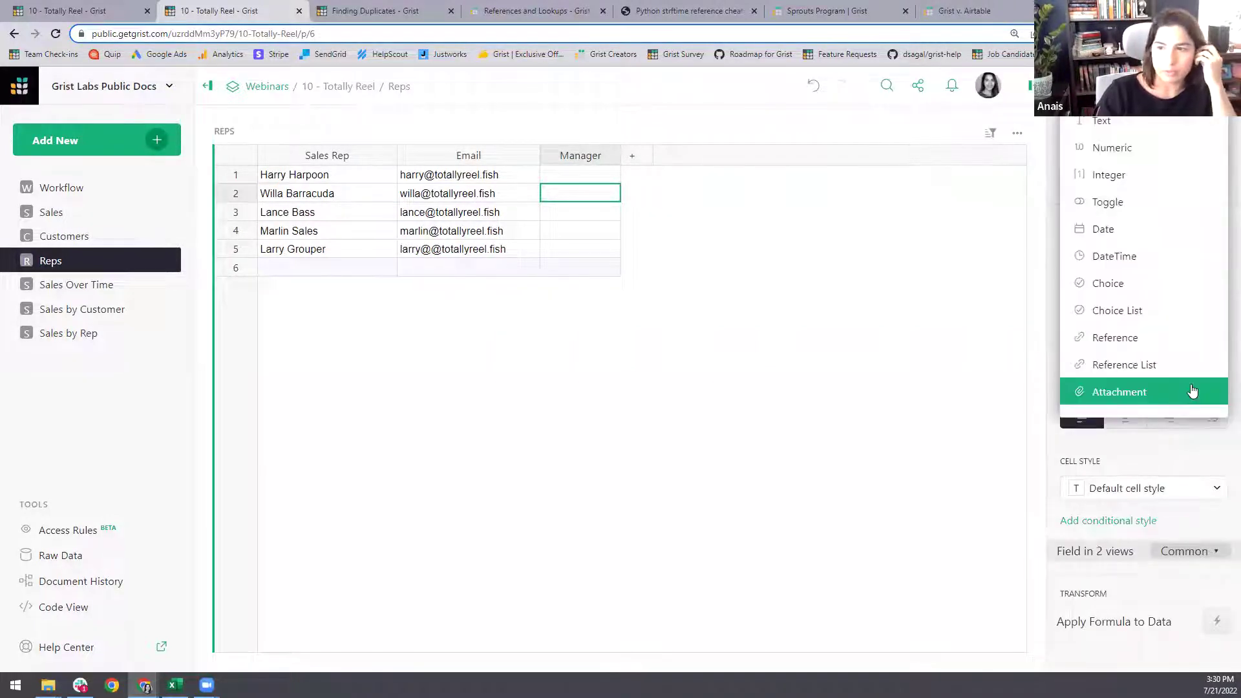
click(1166, 202)
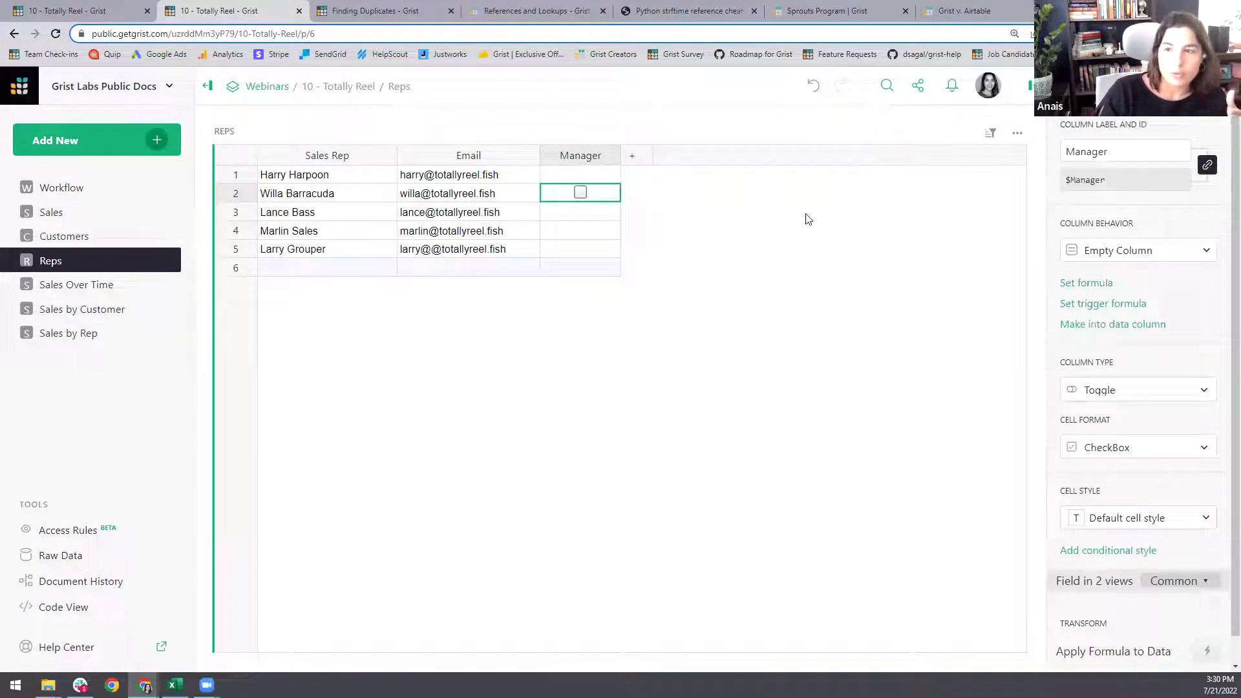
click(579, 251)
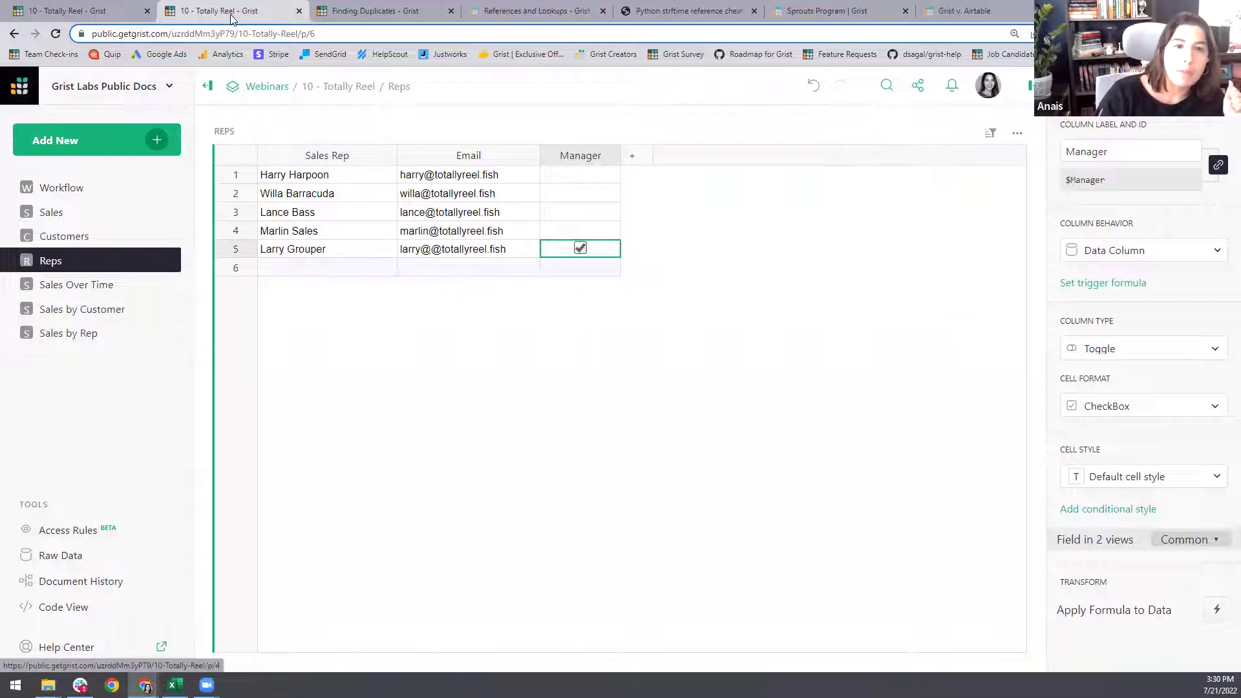
click(70, 334)
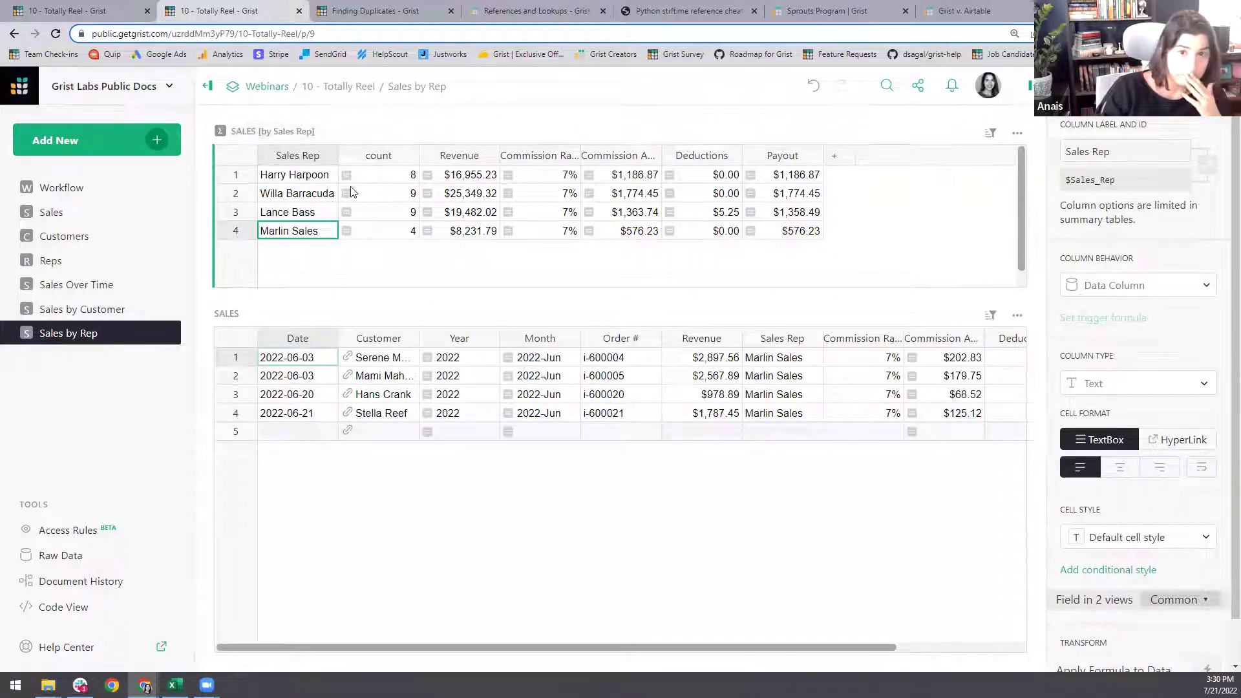
- Inspect the Revenue column and select reps' commission-through-payout figures on Sales by Rep
click(302, 181)
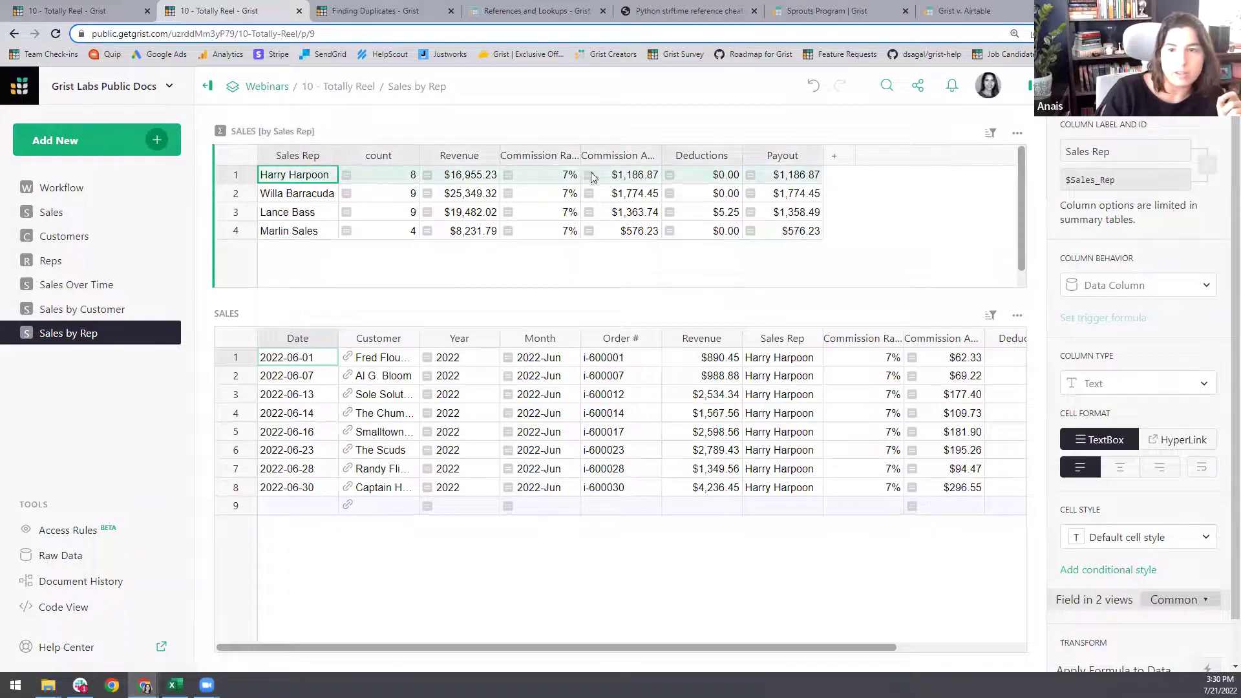
click(437, 156)
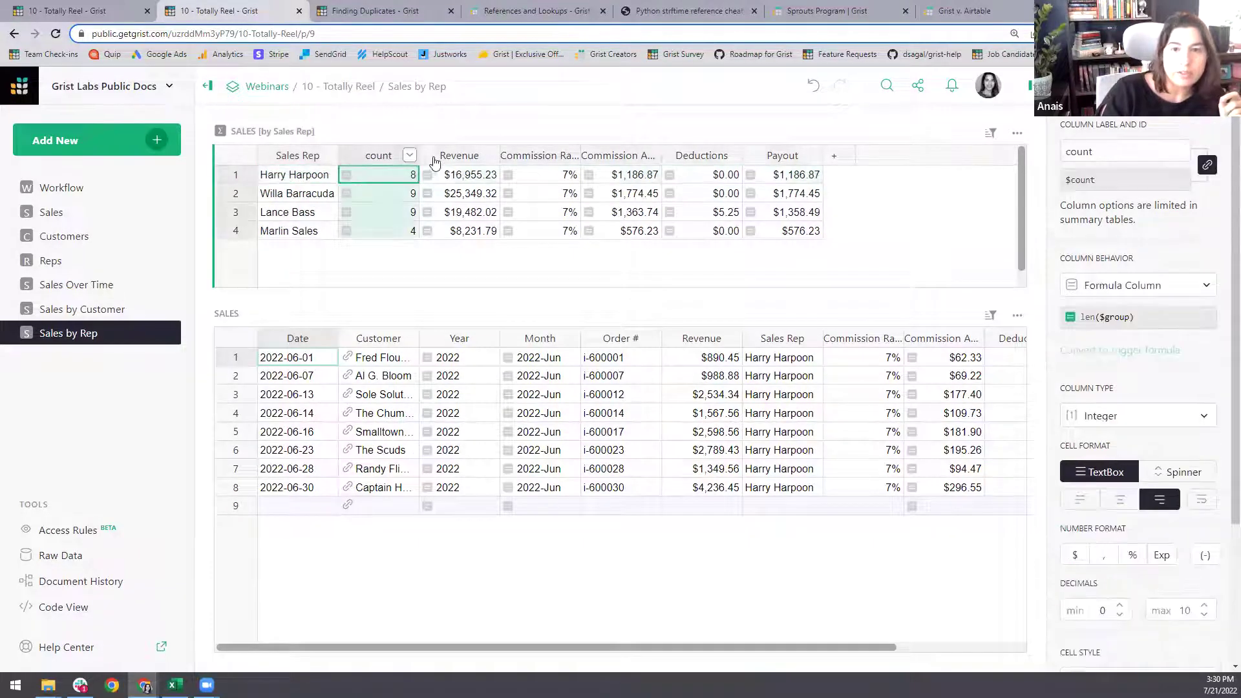
click(617, 198)
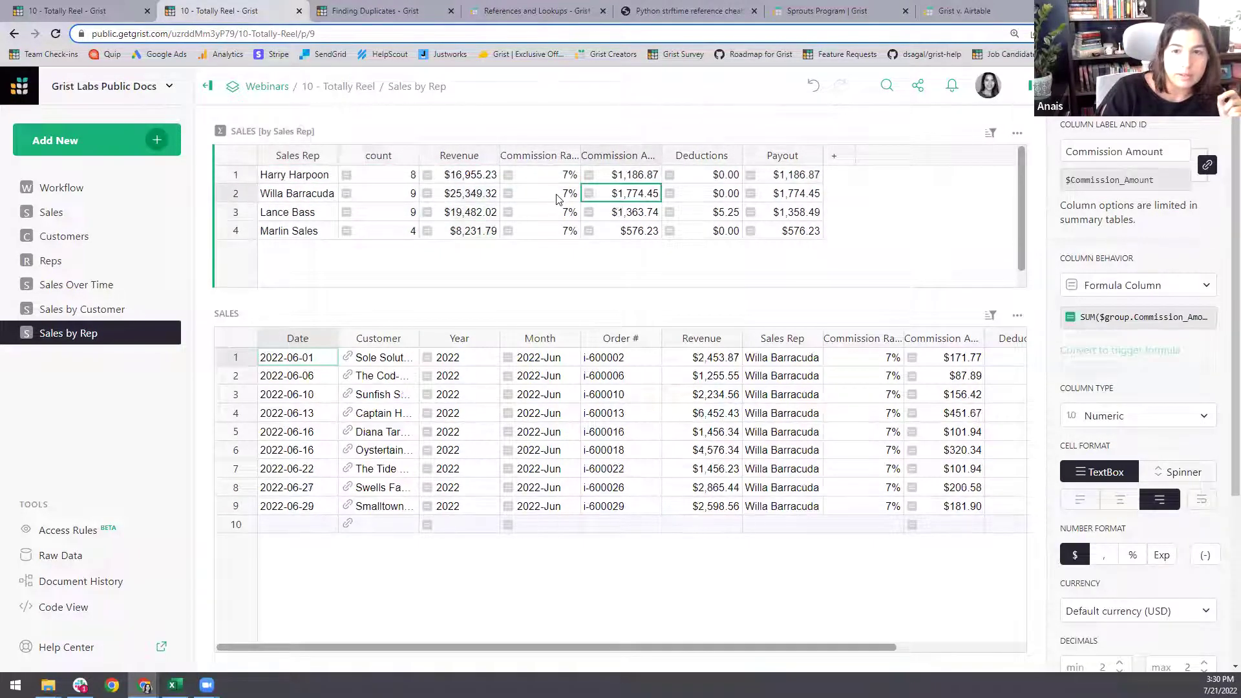
drag(540, 193, 799, 235)
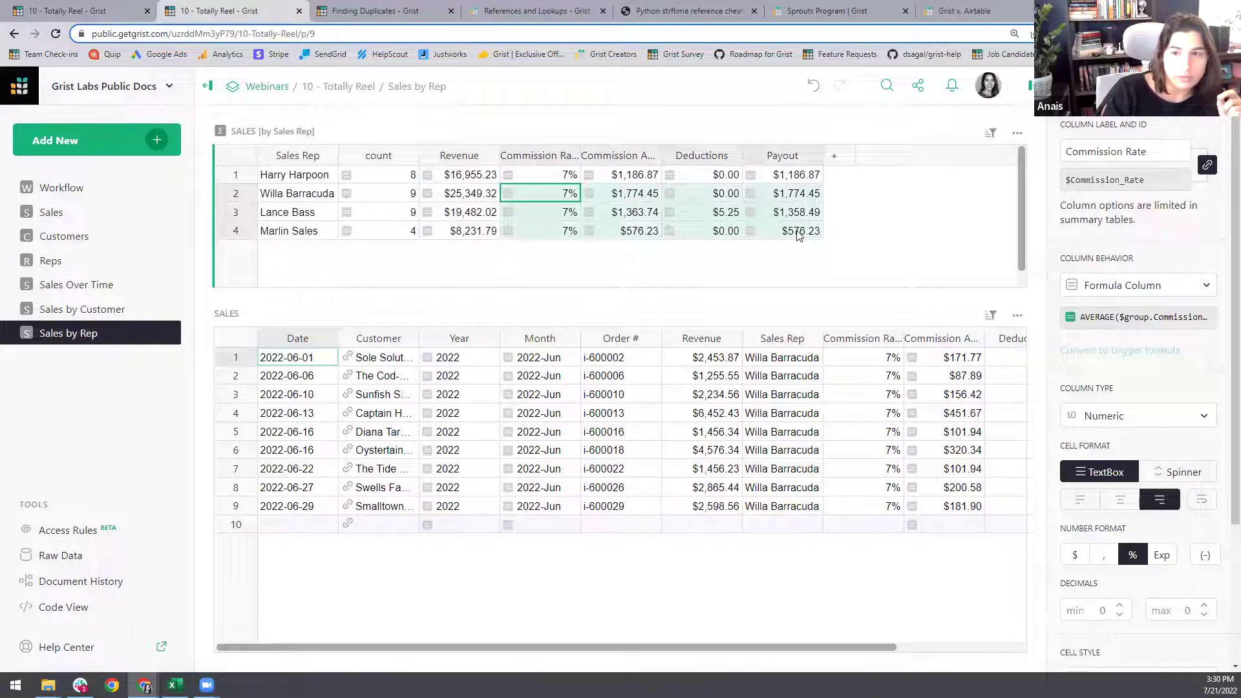
click(645, 209)
drag(646, 195, 727, 232)
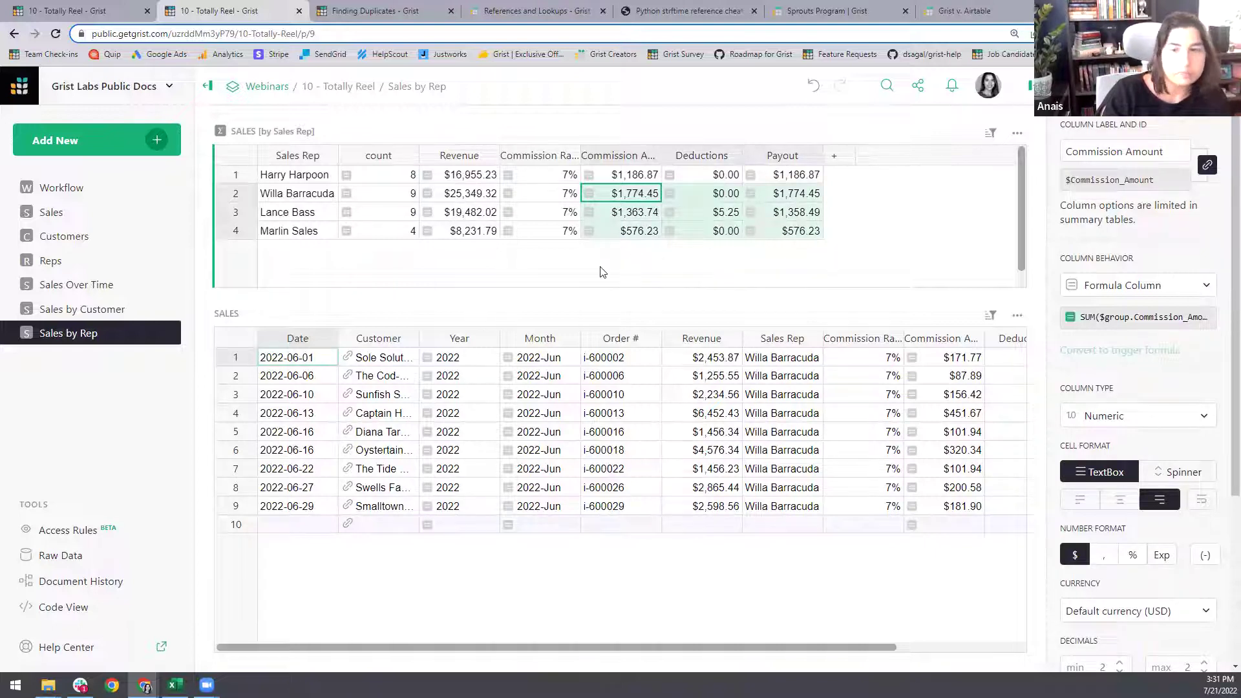
- Check how Commission Rate is calculated and view each rep's linked sales
click(551, 195)
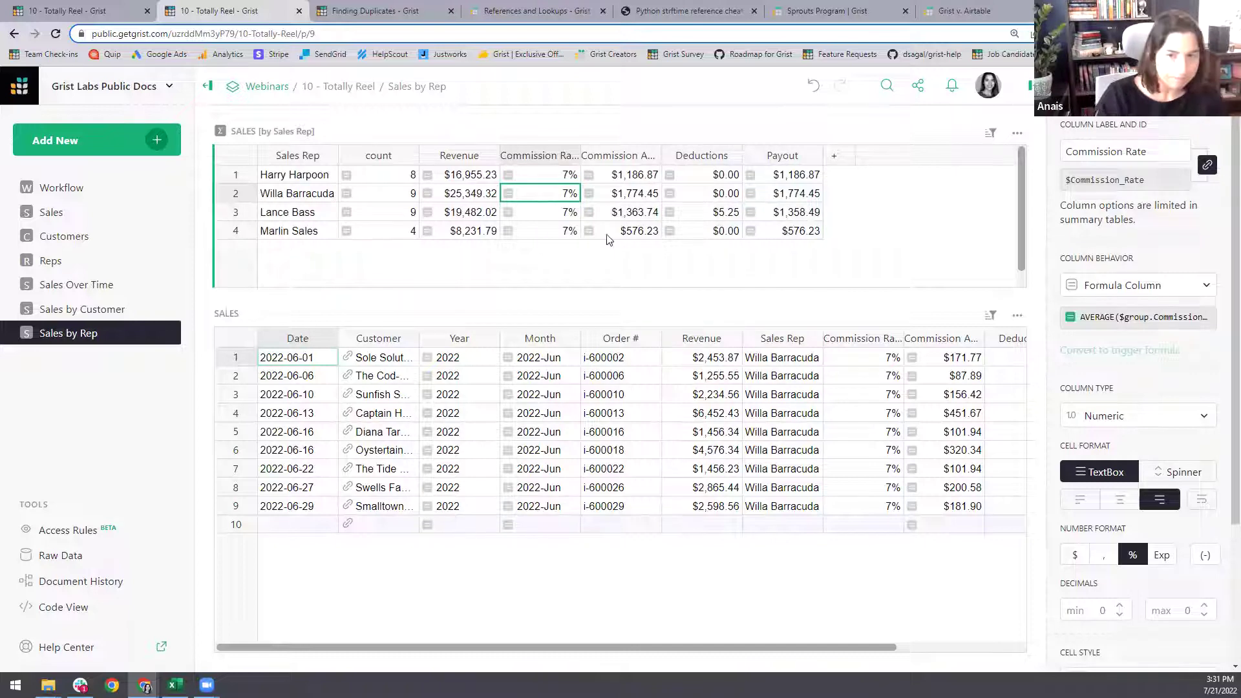
click(577, 180)
click(609, 217)
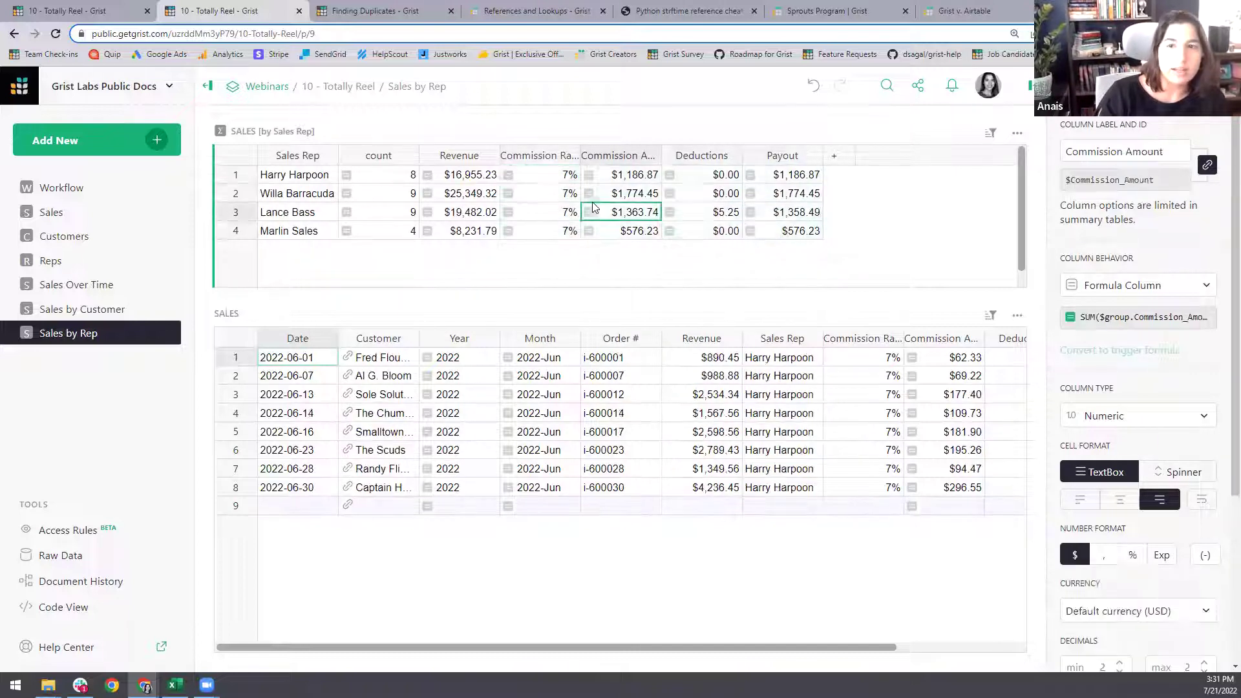
click(325, 179)
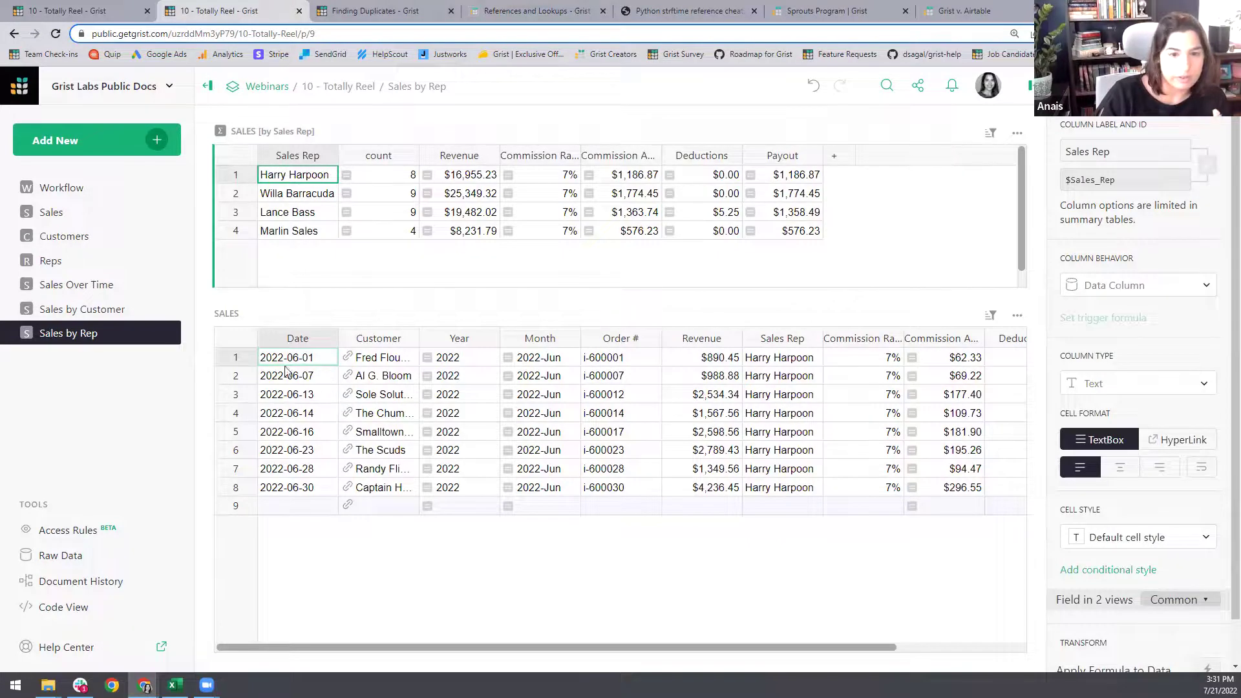
click(309, 197)
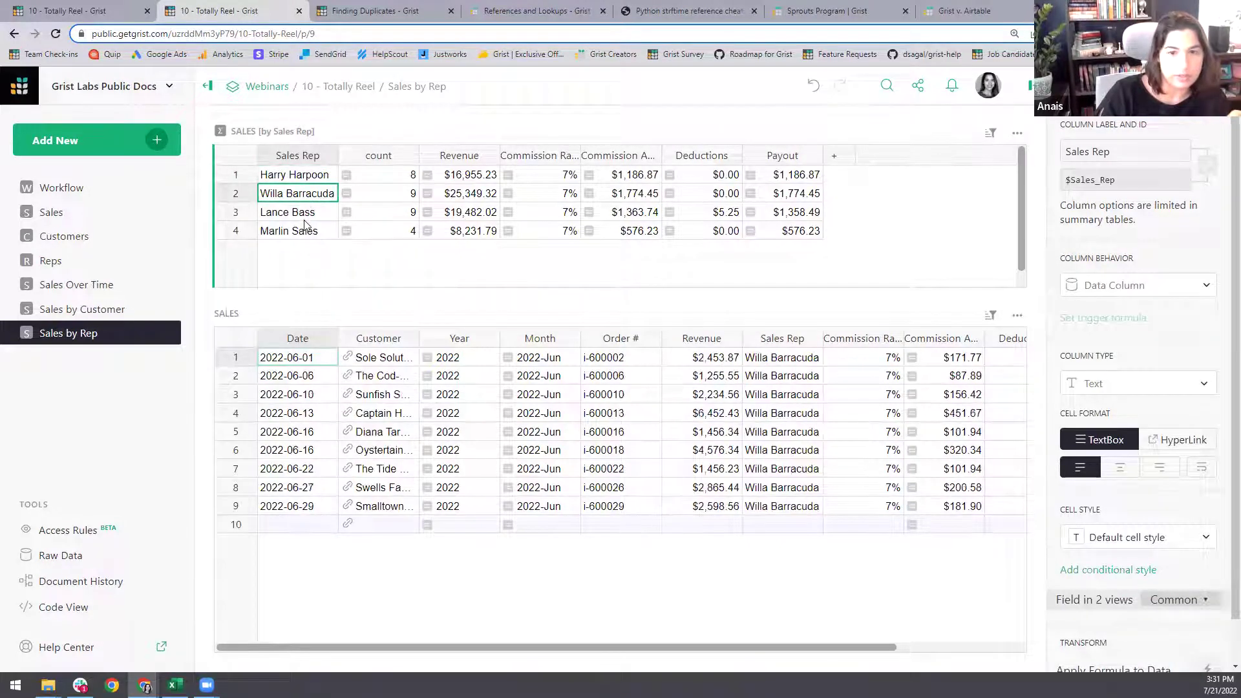
click(61, 534)
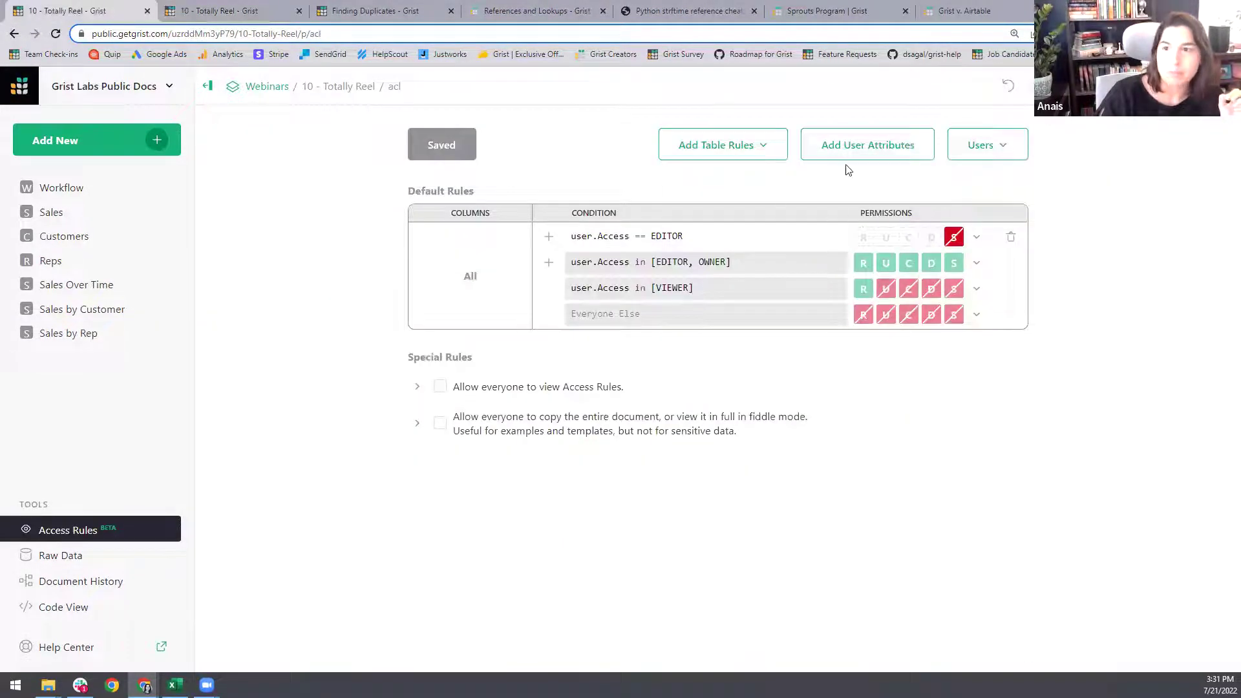
- Create a user attribute named Reps that looks up user.Email in the Reps table
click(846, 146)
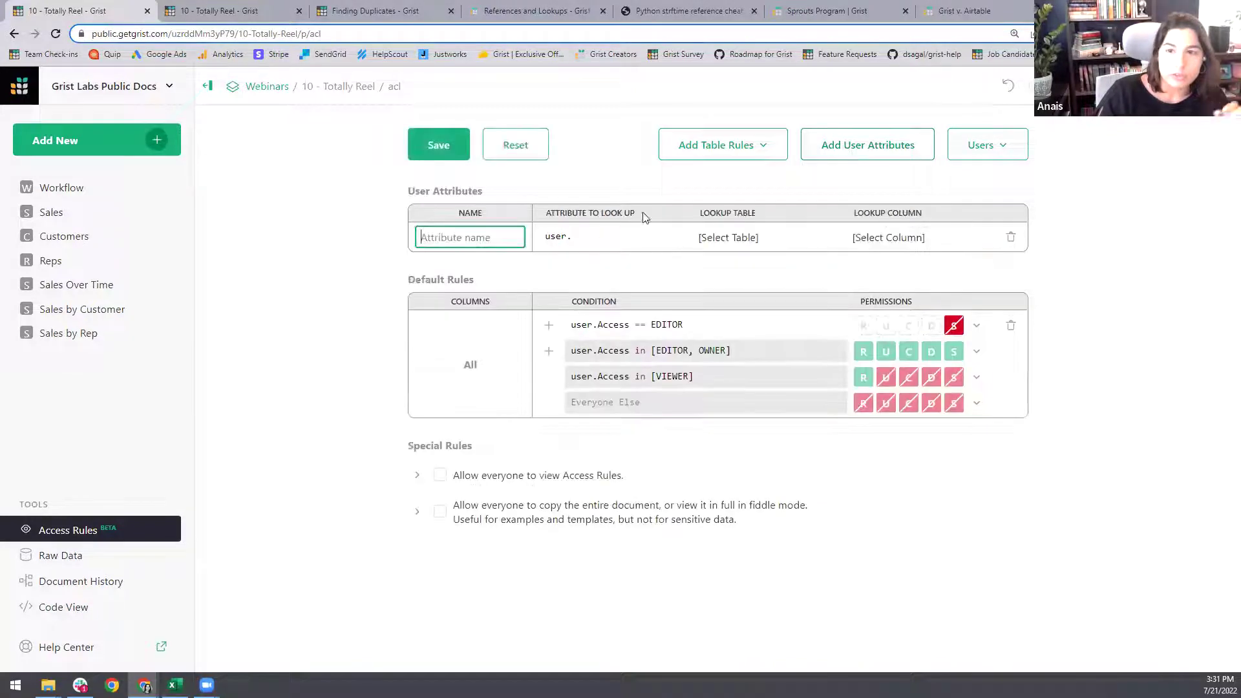
text(Reps)
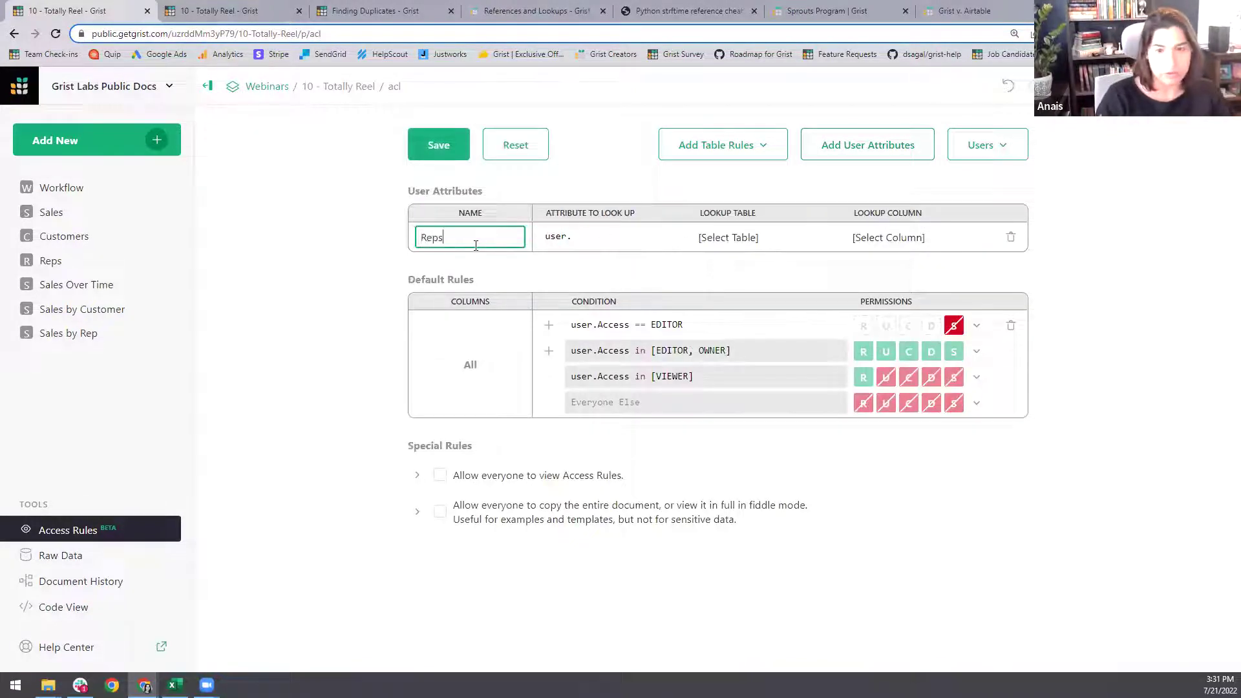
click(611, 248)
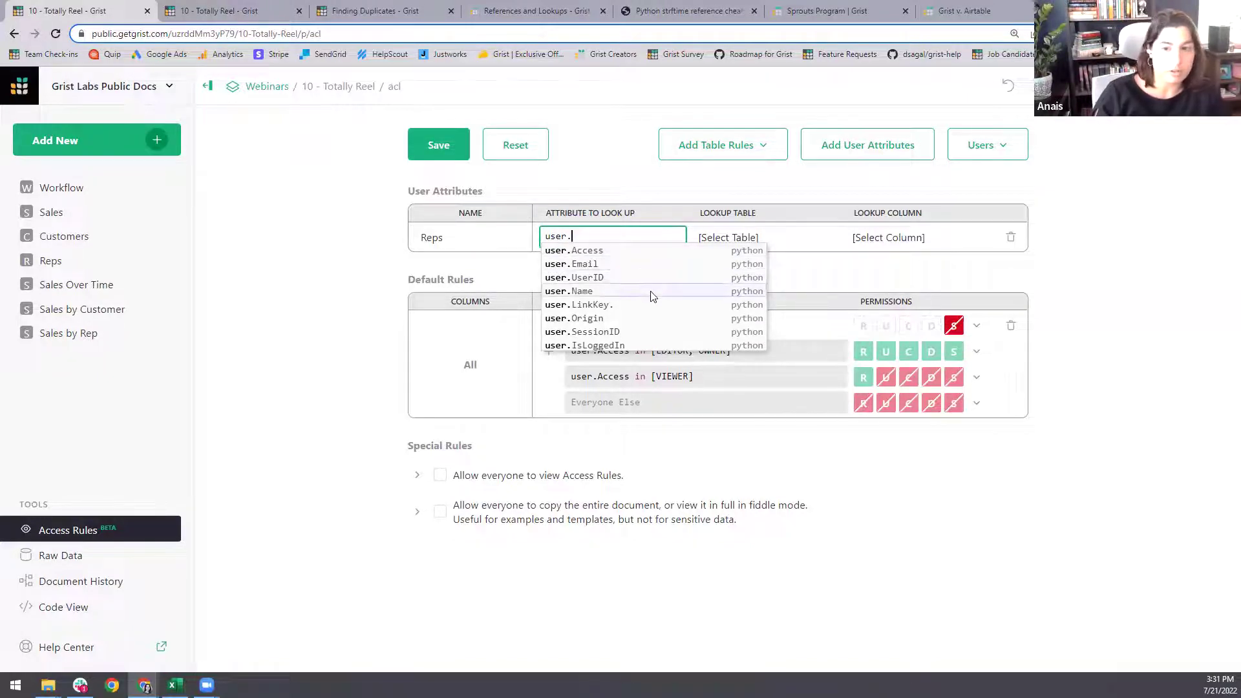
click(617, 235)
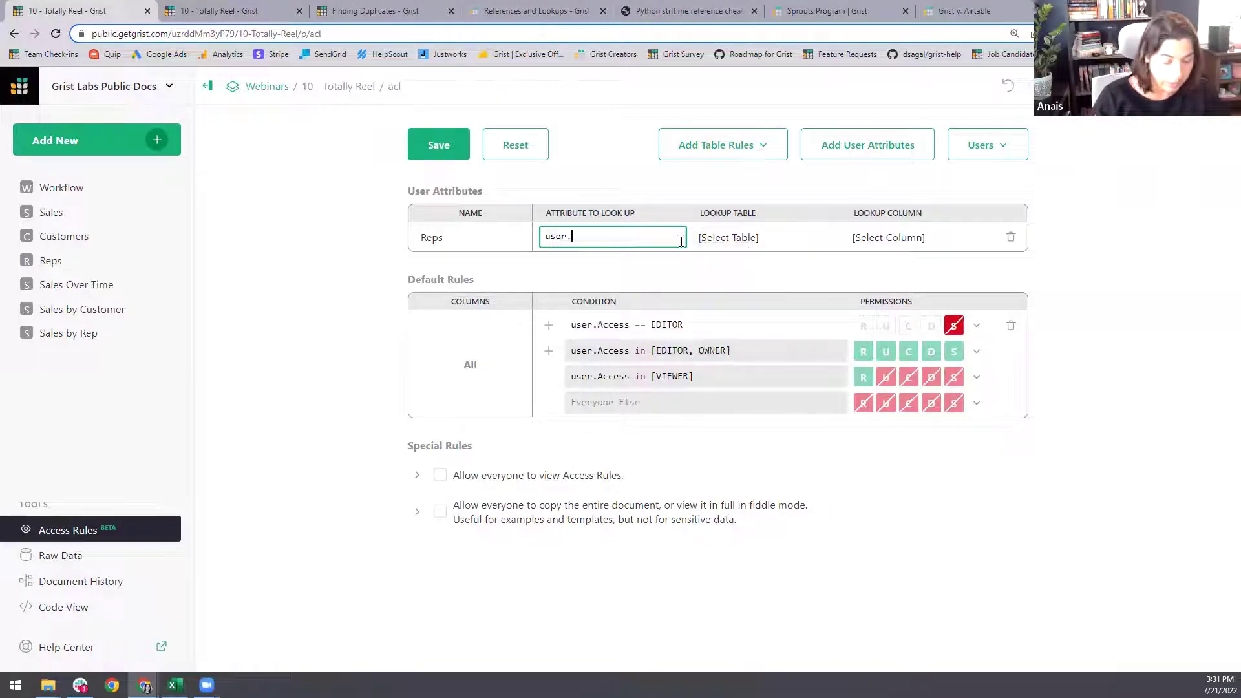
text(Email)
key(Return)
click(729, 236)
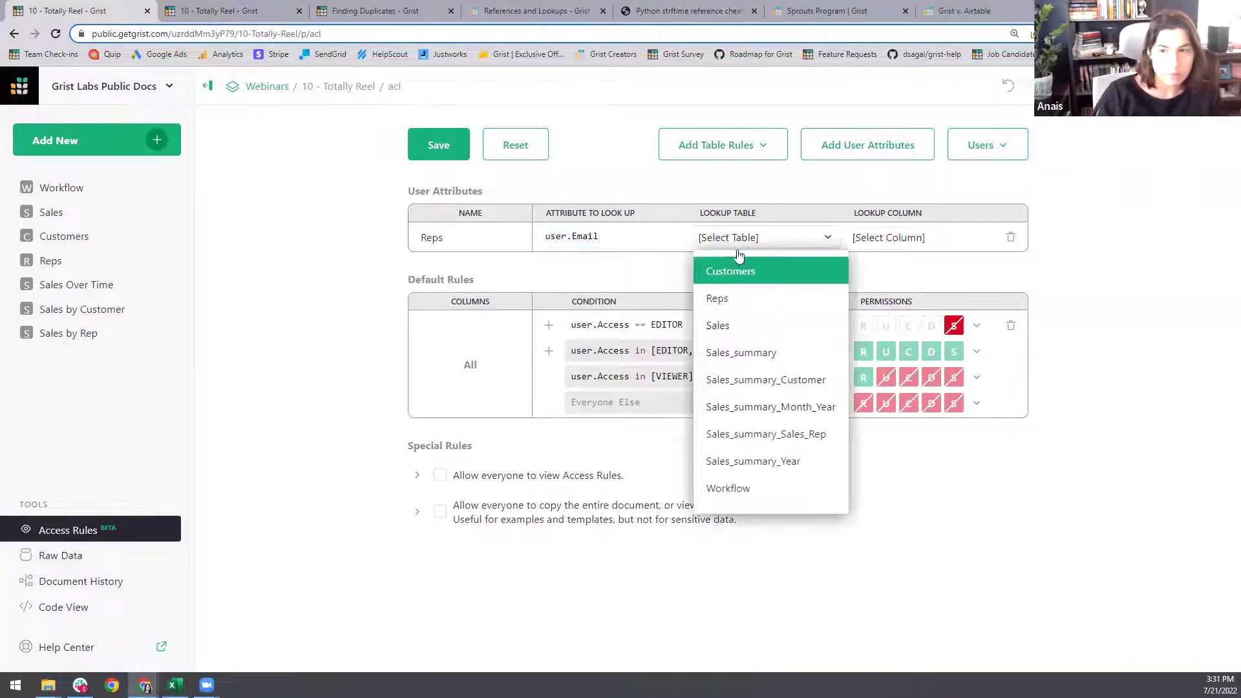
click(724, 298)
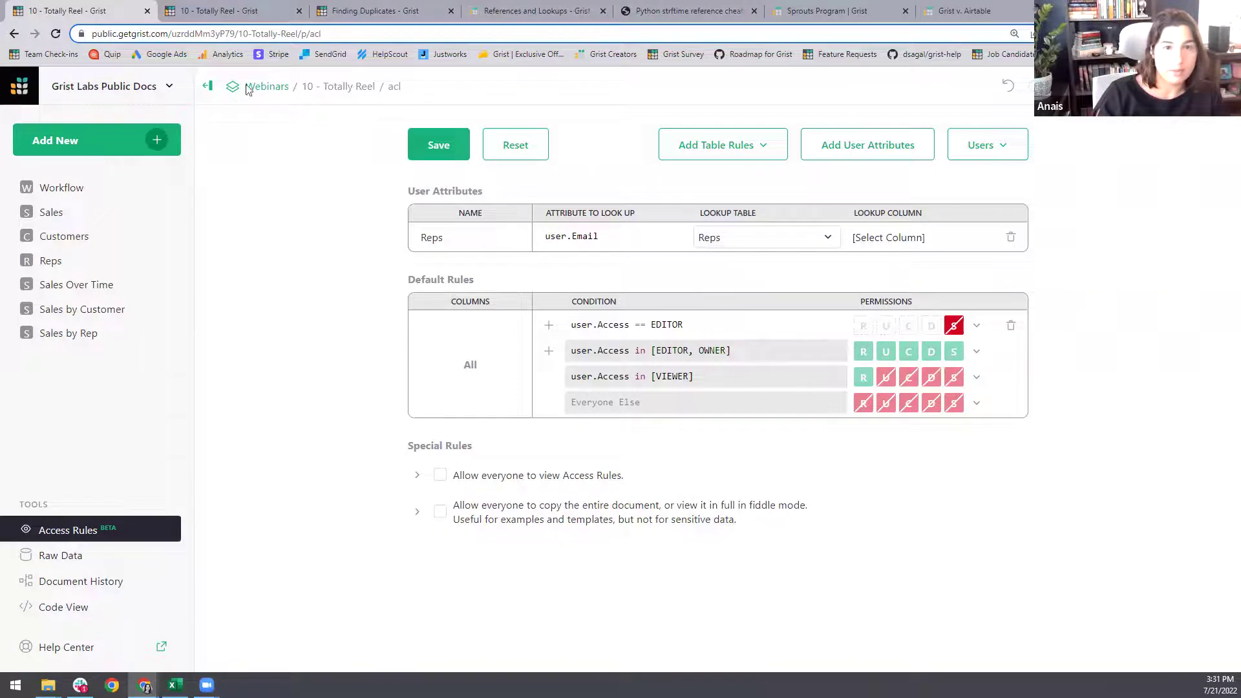
click(220, 11)
- Check the Reps table, then keep Reps as the lookup table and browse its lookup columns
click(51, 260)
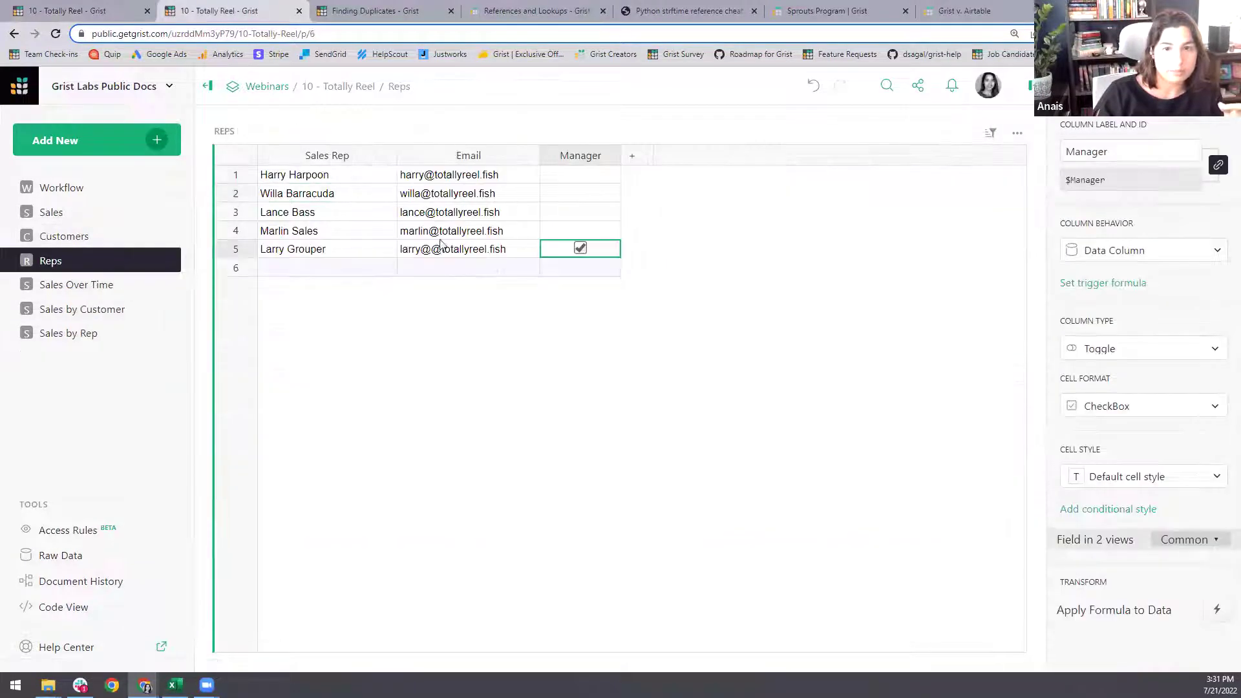
click(118, 7)
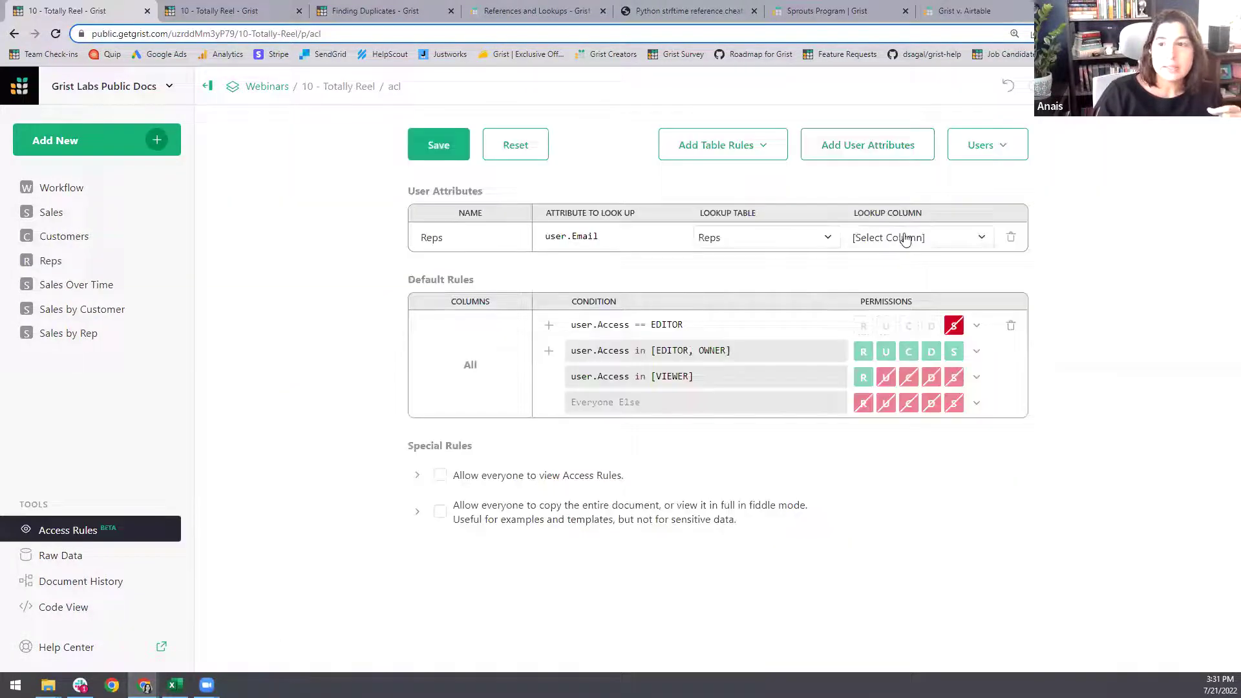
click(901, 239)
click(748, 241)
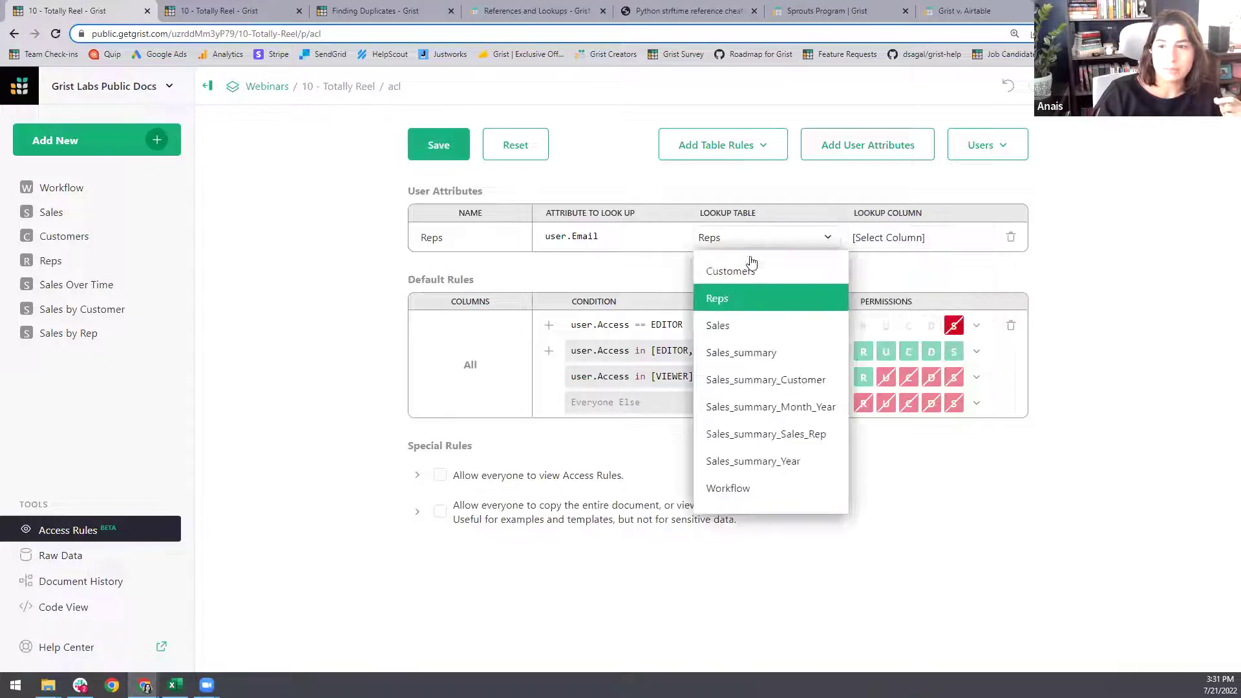
click(748, 299)
click(939, 237)
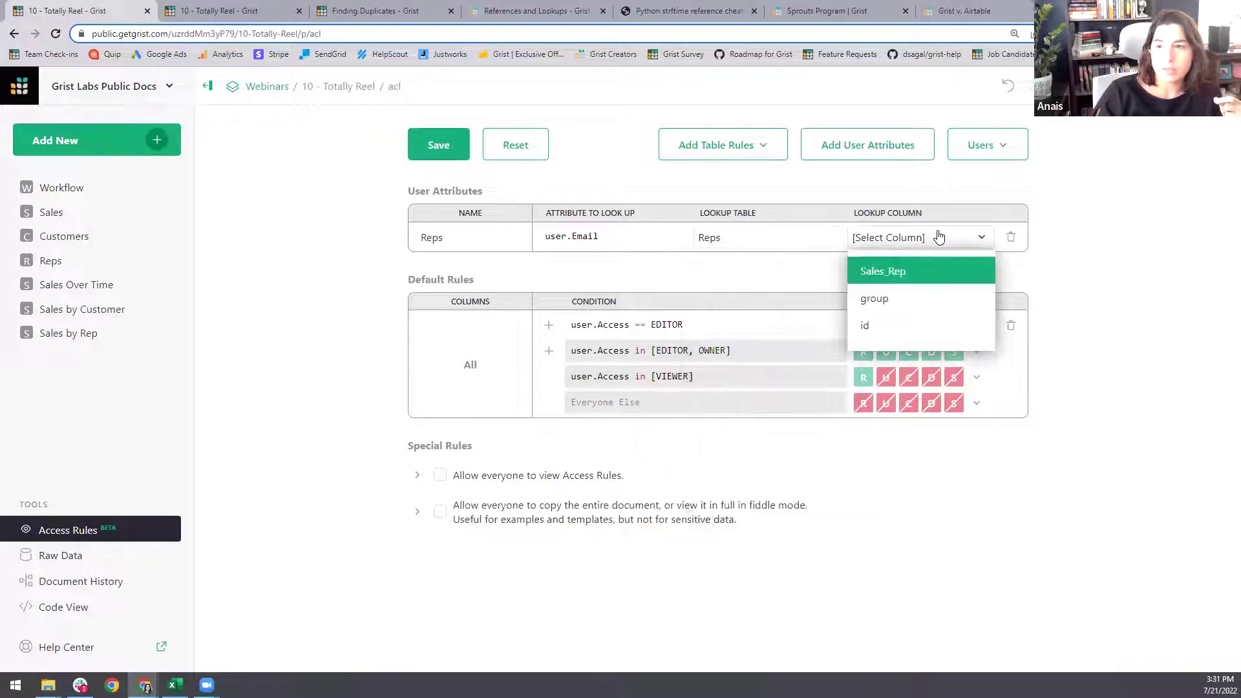
click(1051, 270)
- Delete the Reps user attribute and recreate it, matching on user.Email
click(210, 7)
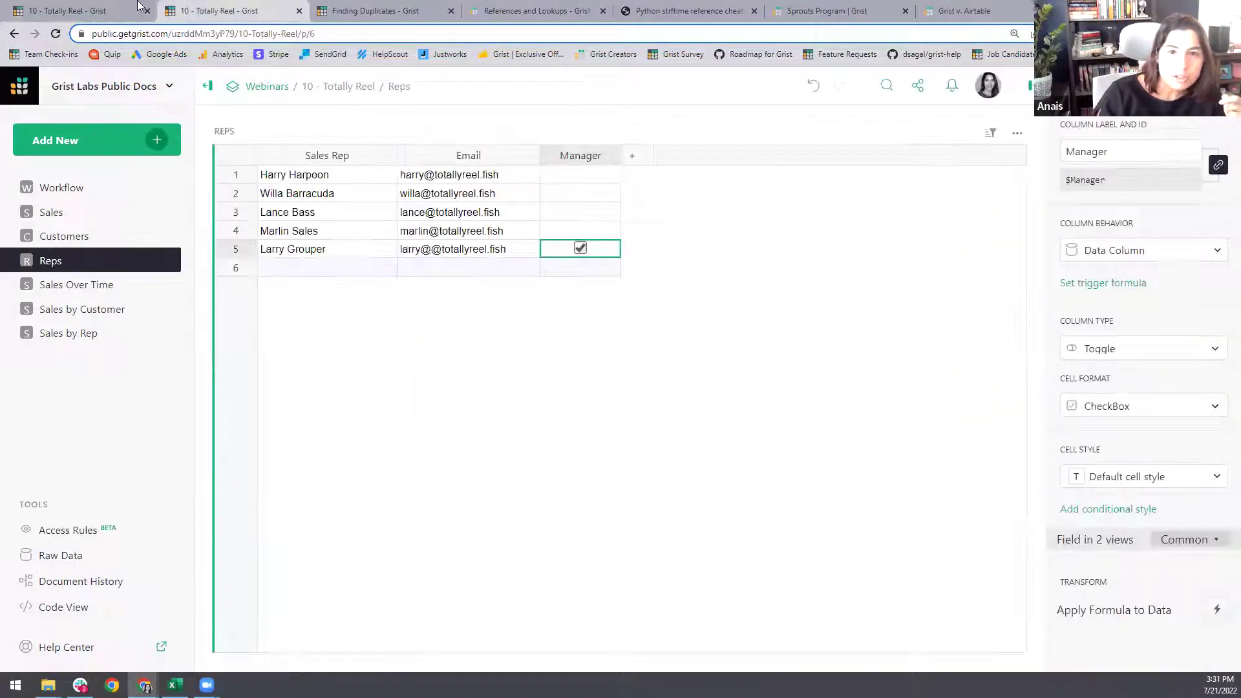
click(128, 7)
click(1011, 239)
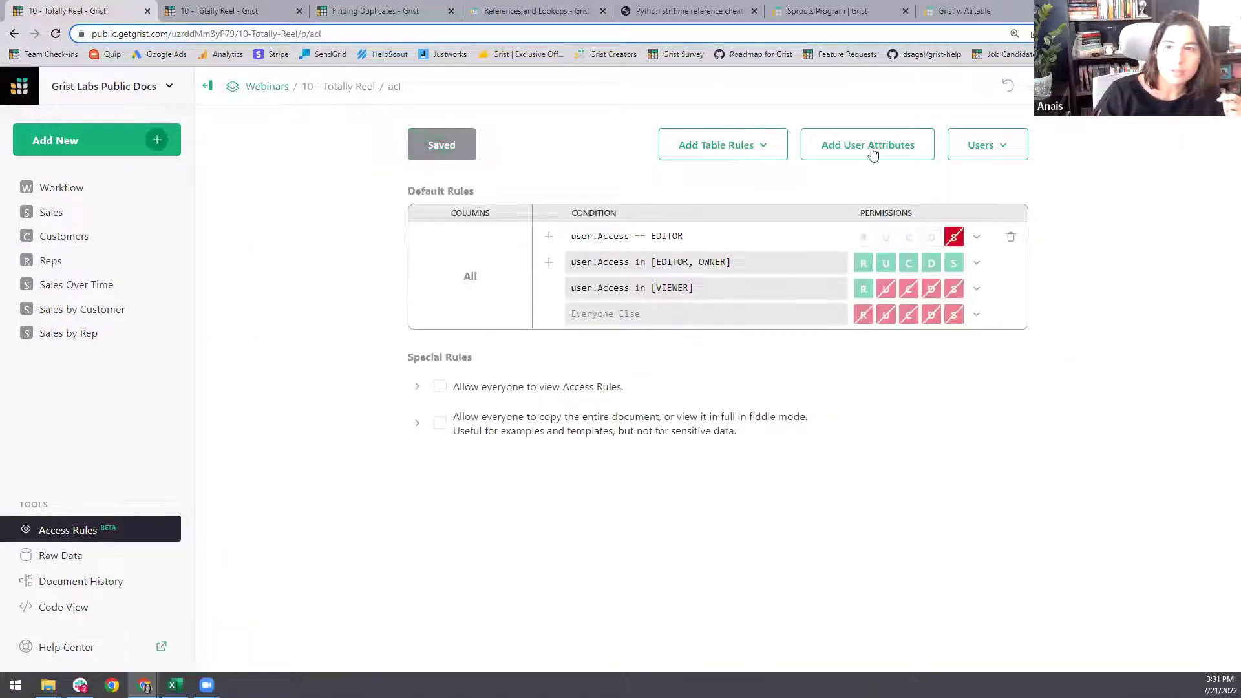
click(873, 147)
text(Reps)
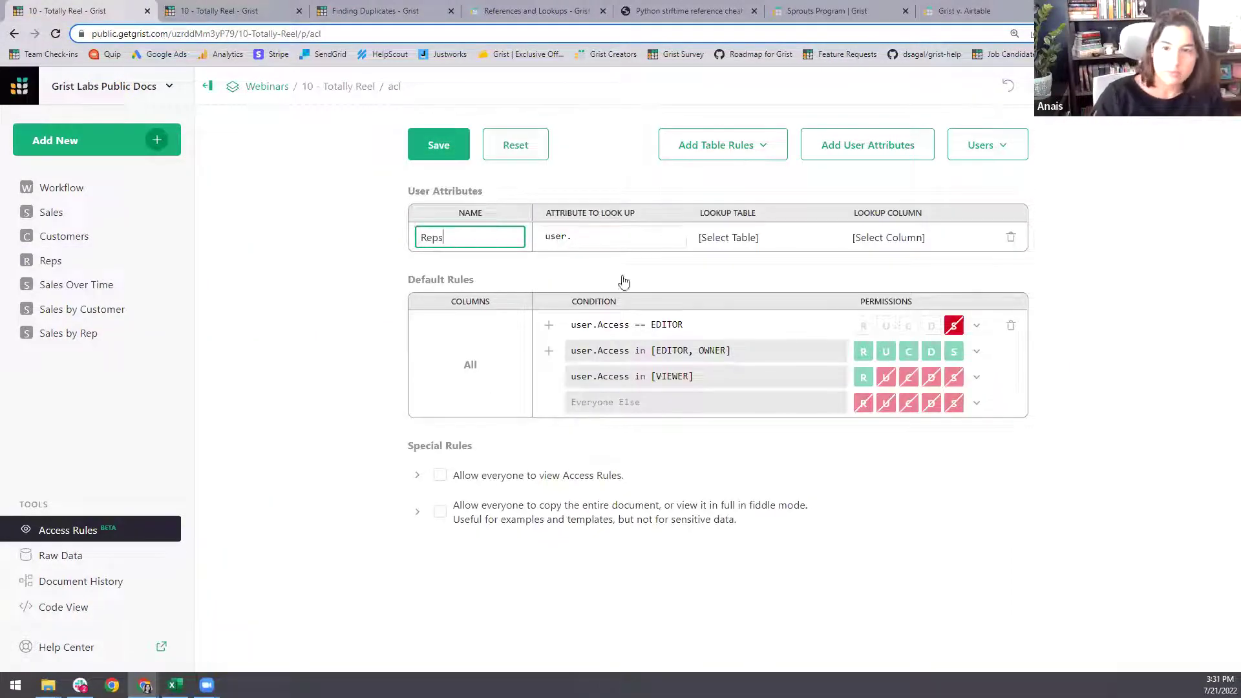
click(613, 234)
text(em)
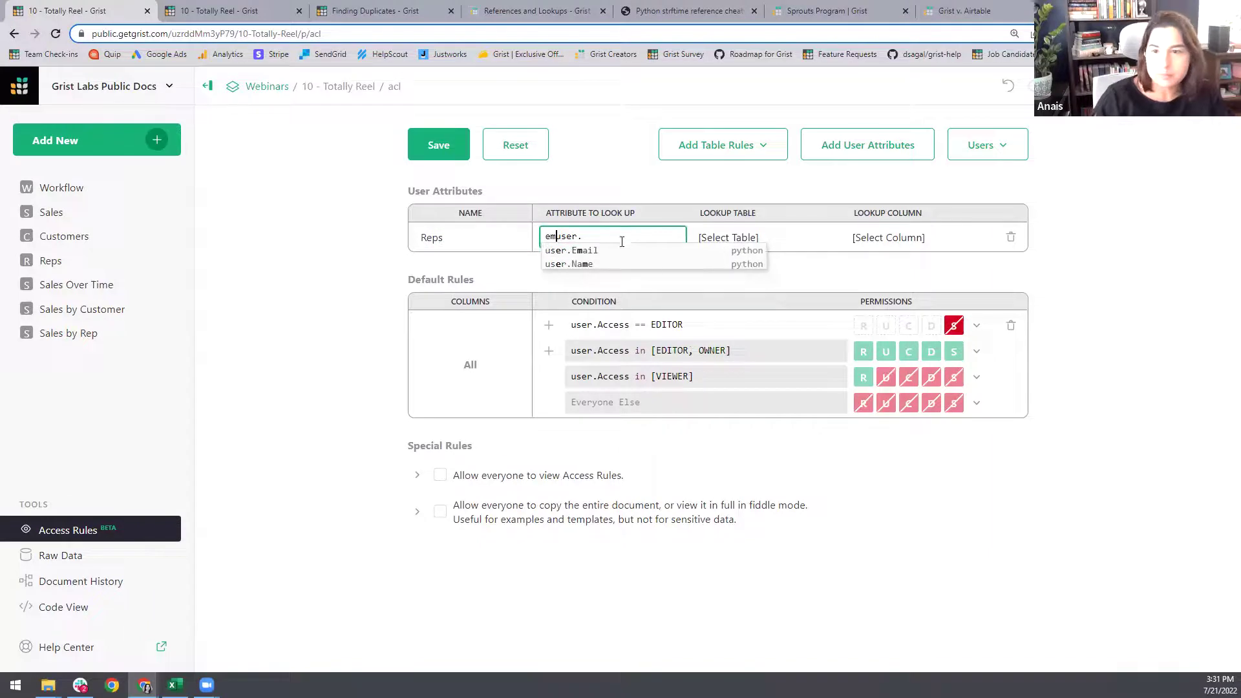
key(Return)
- Choose Reps as the recreated attribute's lookup table and view its lookup column list
click(771, 240)
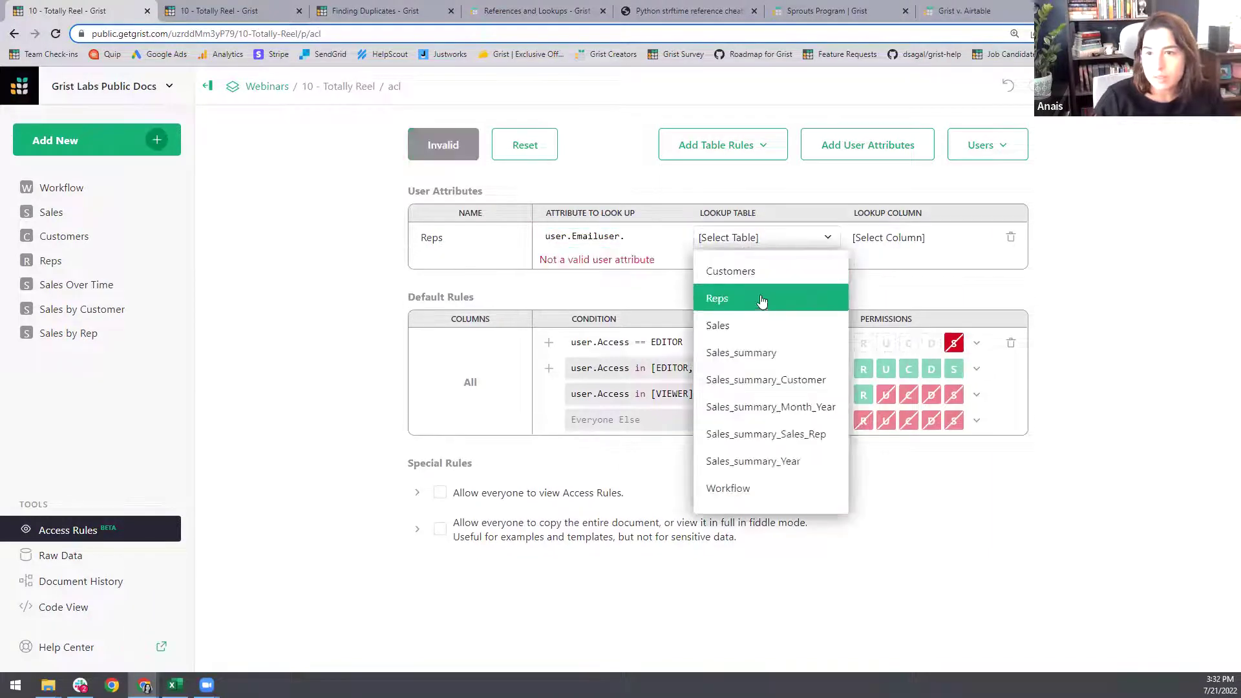
click(635, 235)
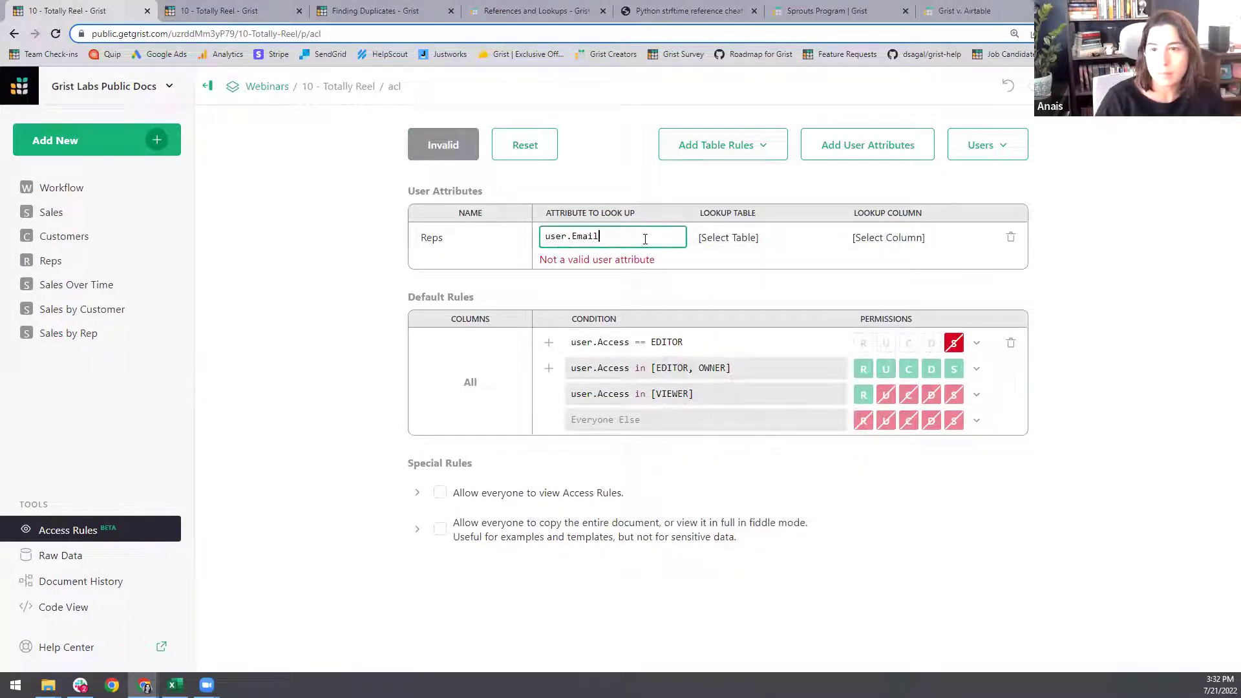
click(776, 239)
click(772, 296)
click(908, 239)
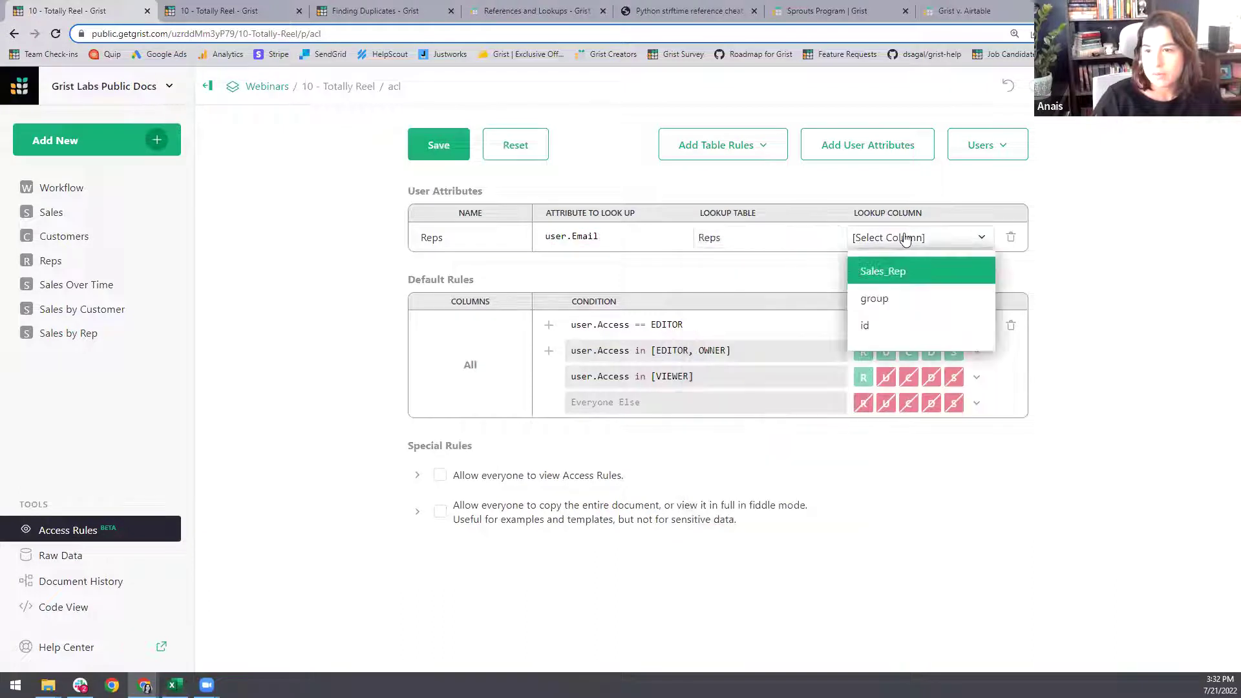
- Inspect the Reps table's Email column along with its widget and data source settings
click(223, 11)
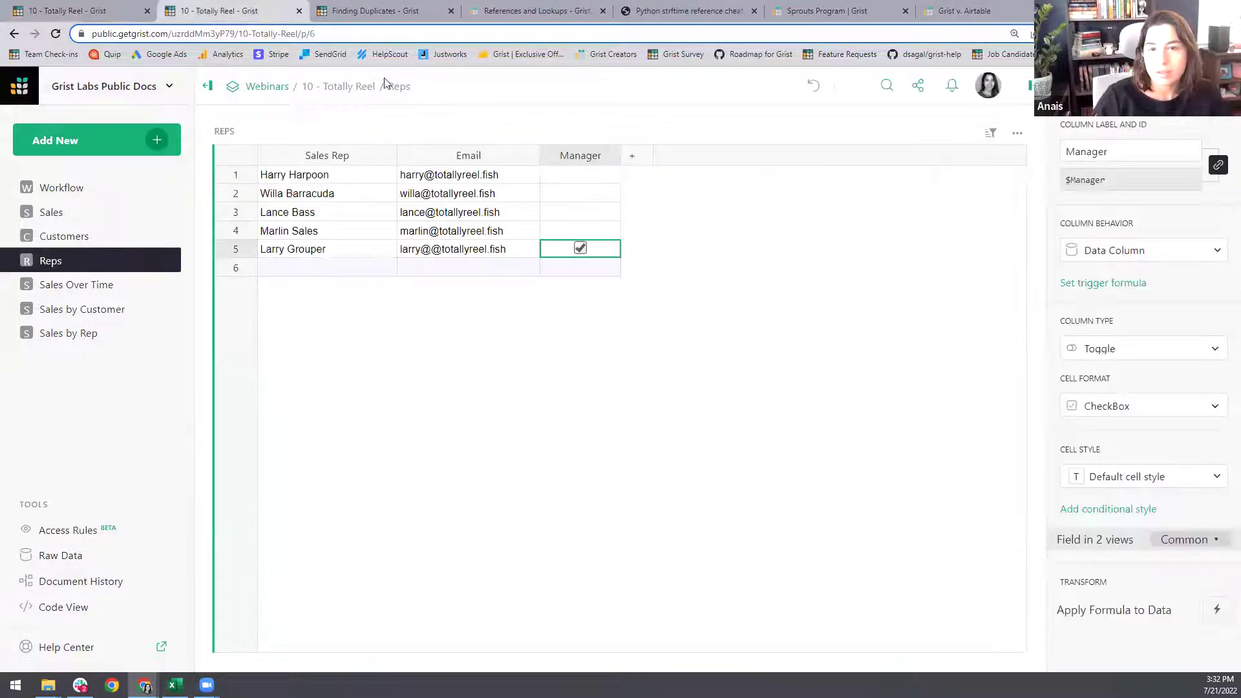
click(514, 192)
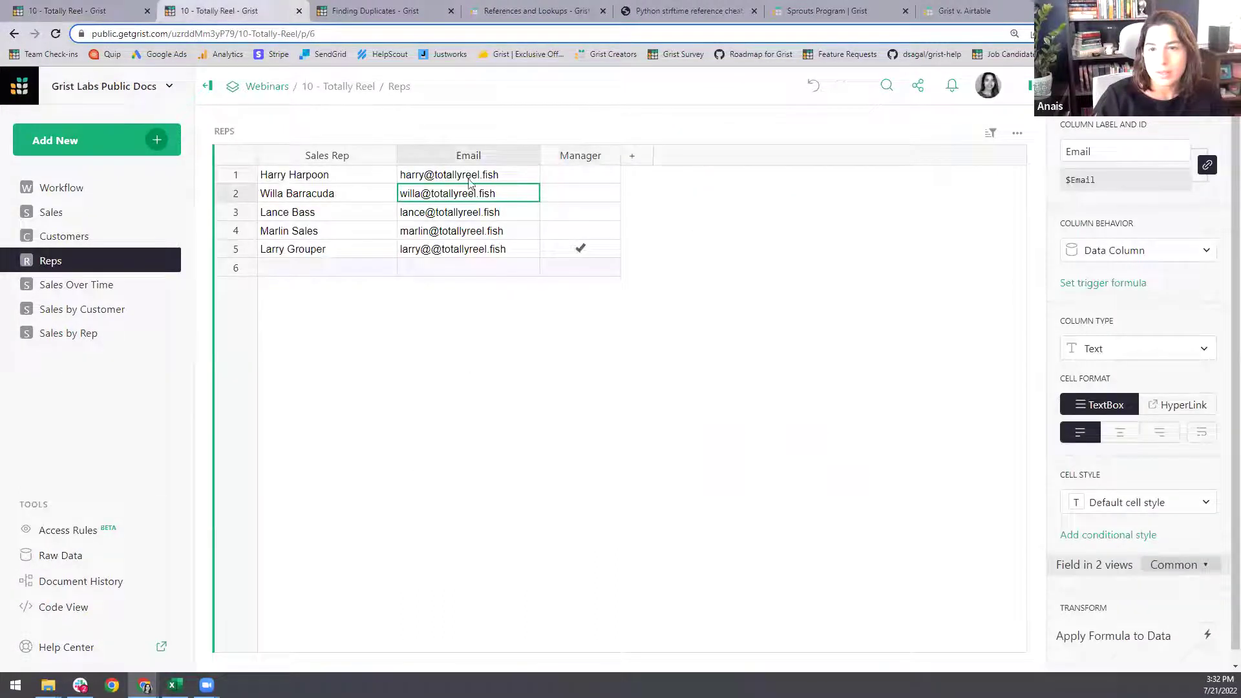
click(101, 7)
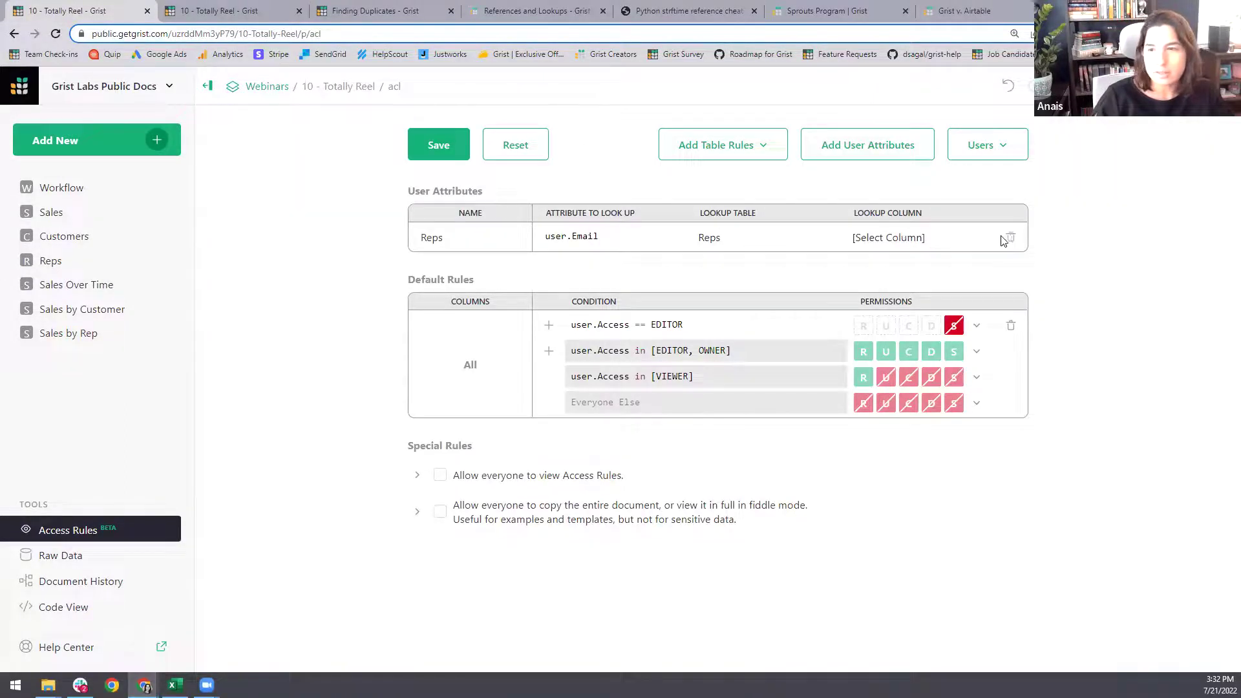
click(905, 238)
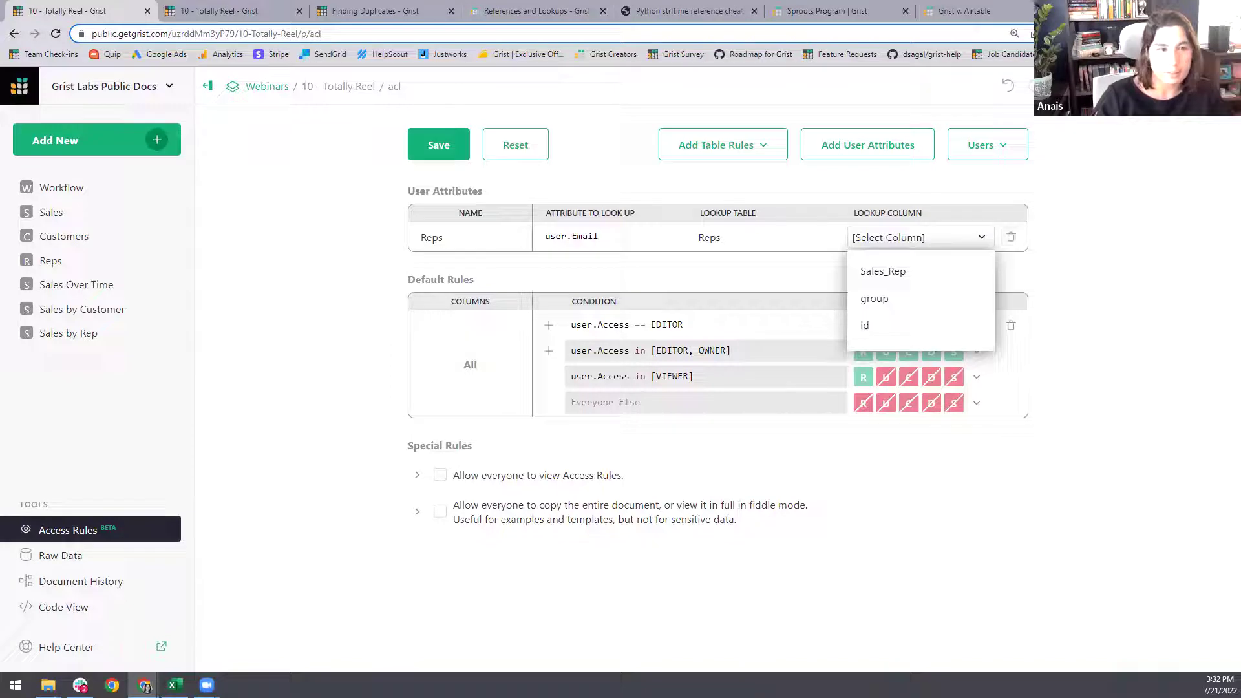
click(52, 260)
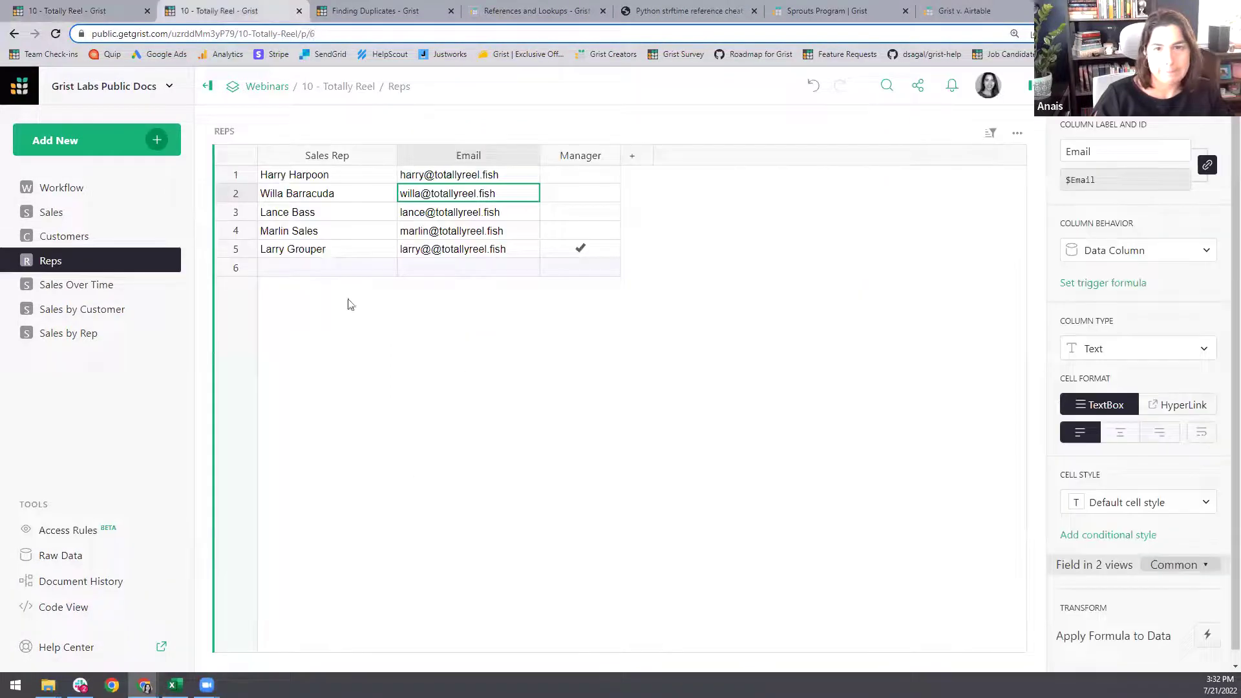
click(451, 158)
click(1092, 87)
click(1167, 86)
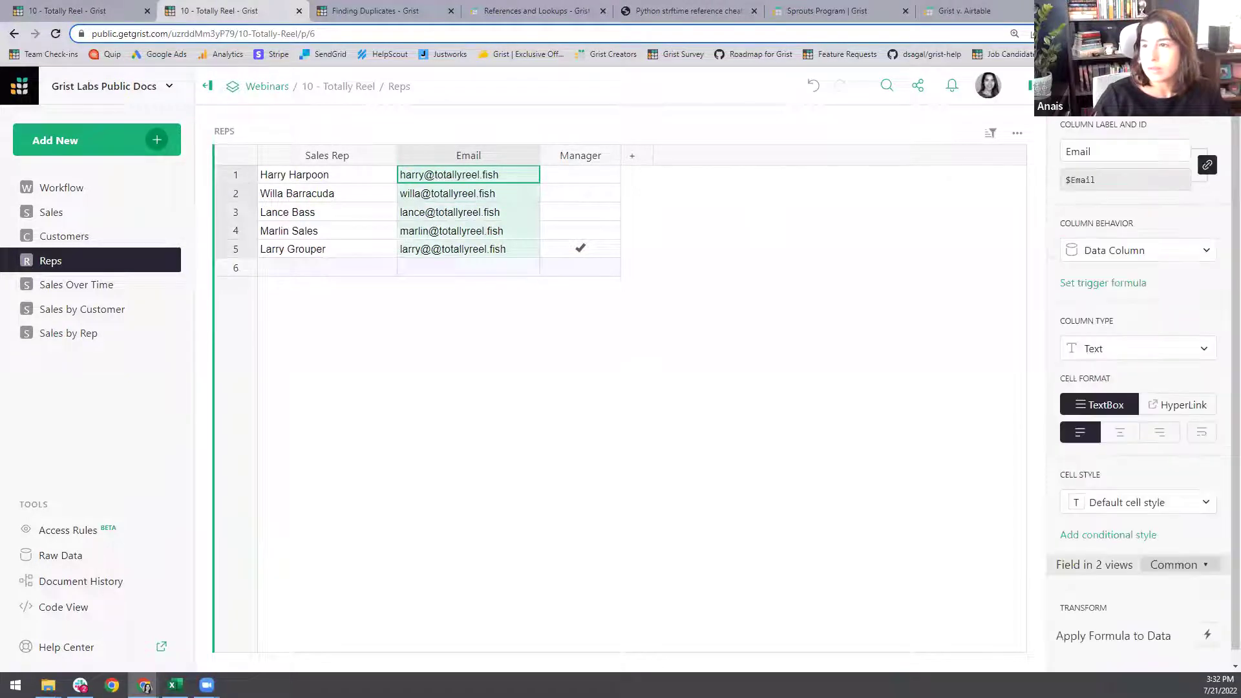
click(1093, 86)
click(1217, 131)
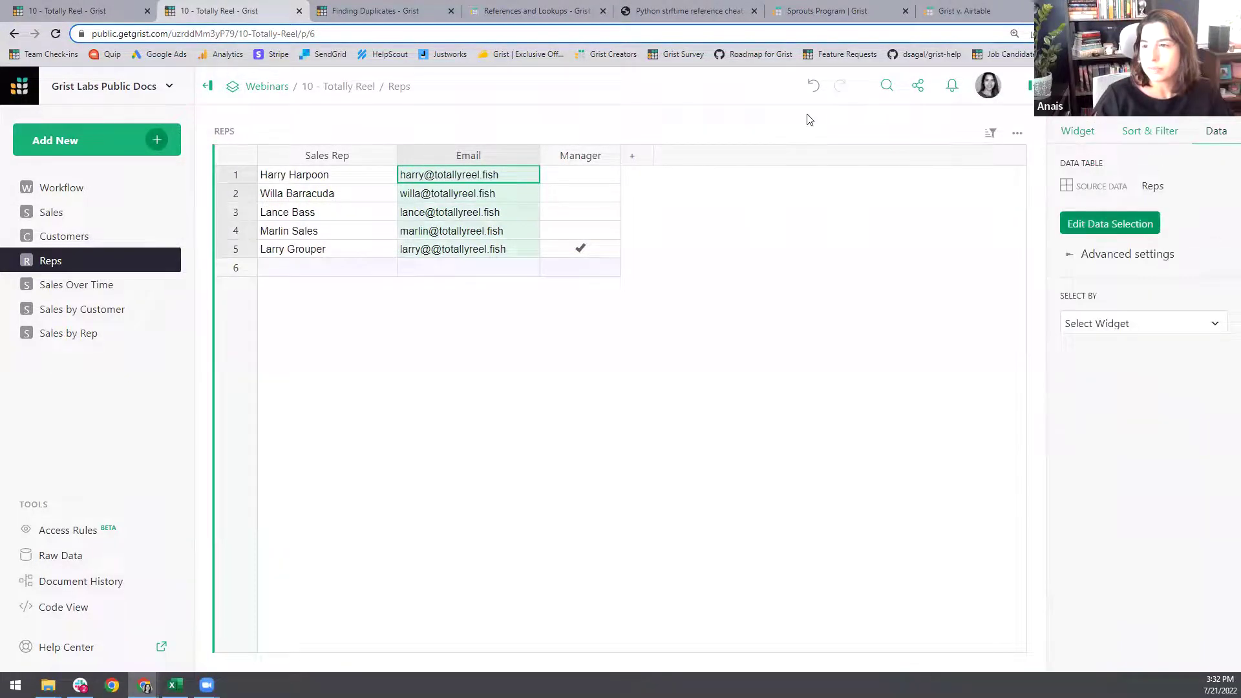
- Return to the Access Rules editor by way of the Raw Data page
click(97, 11)
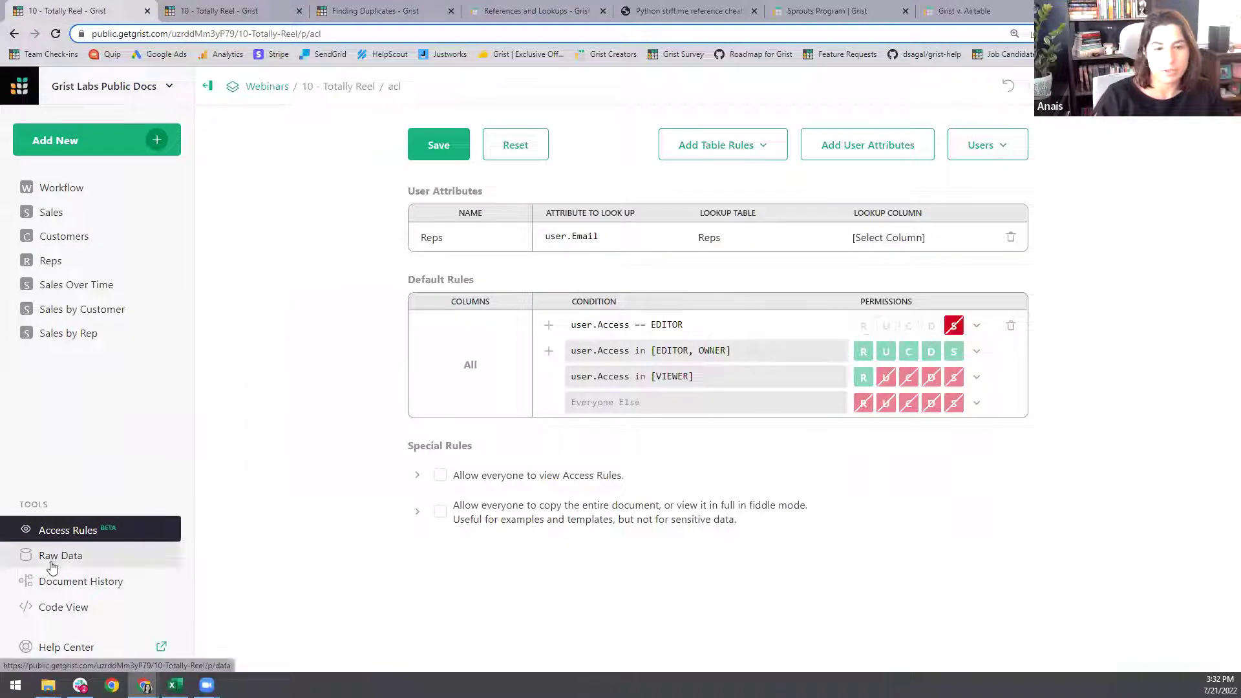
click(60, 555)
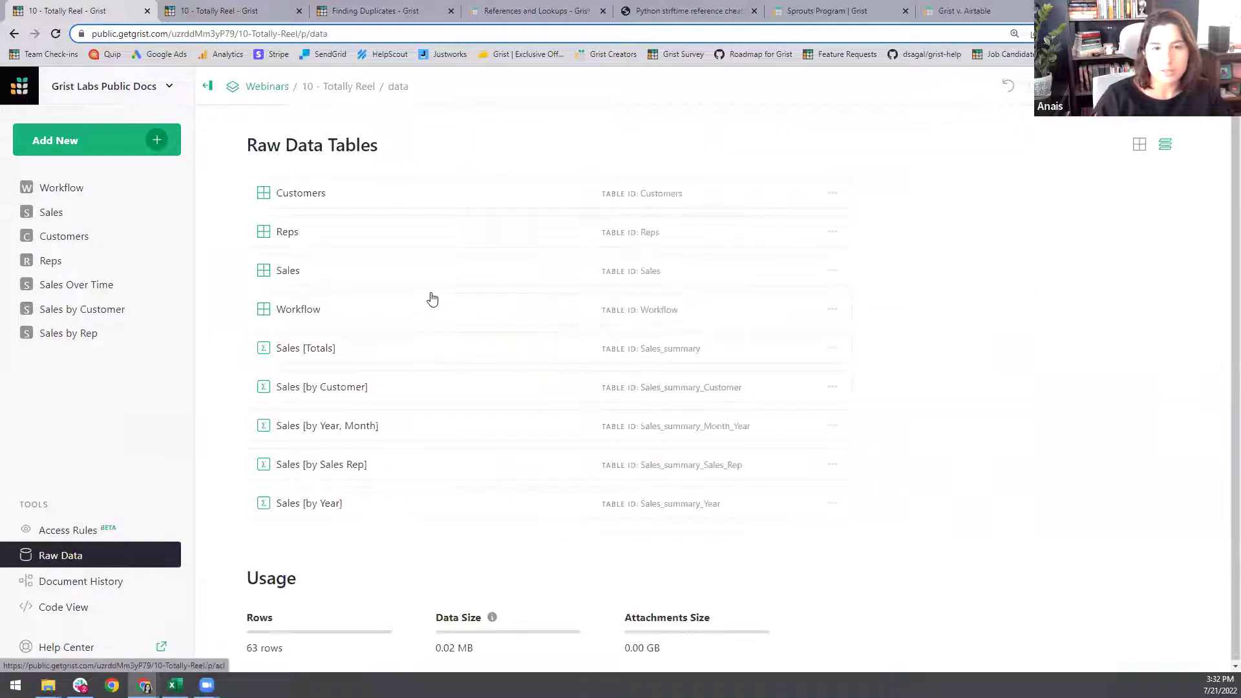
click(57, 536)
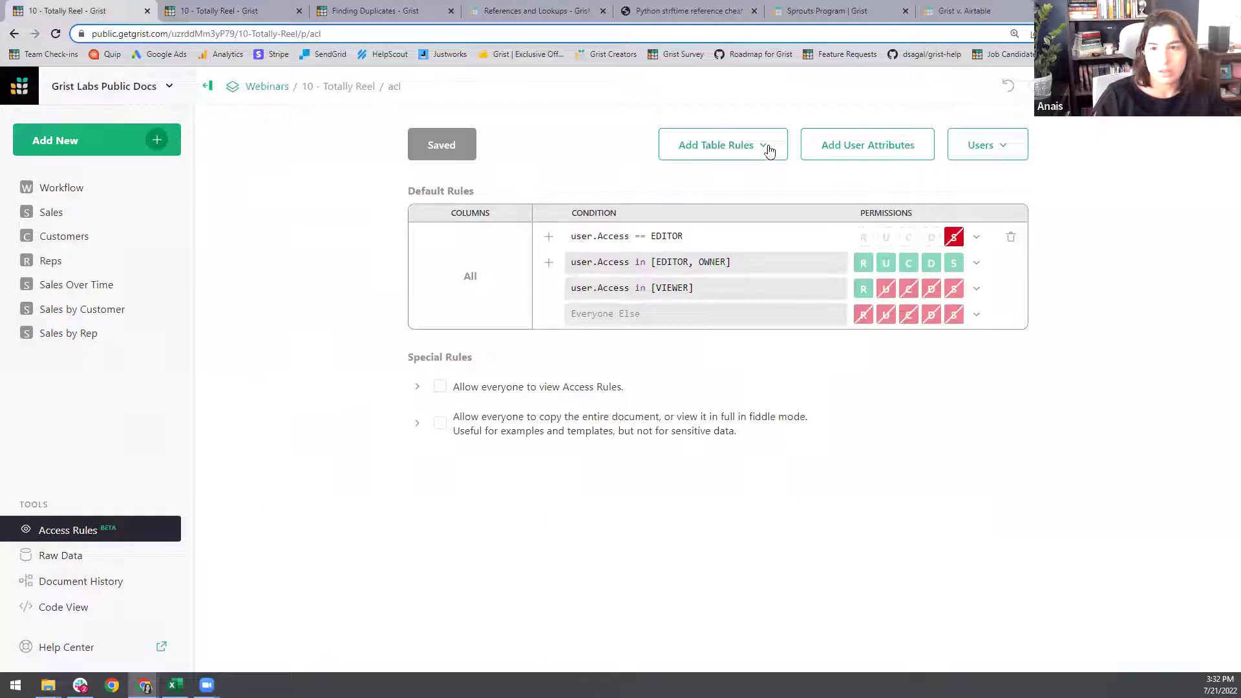
- Save a Reps user attribute matching user.Email to the Email column of the Reps table
click(834, 157)
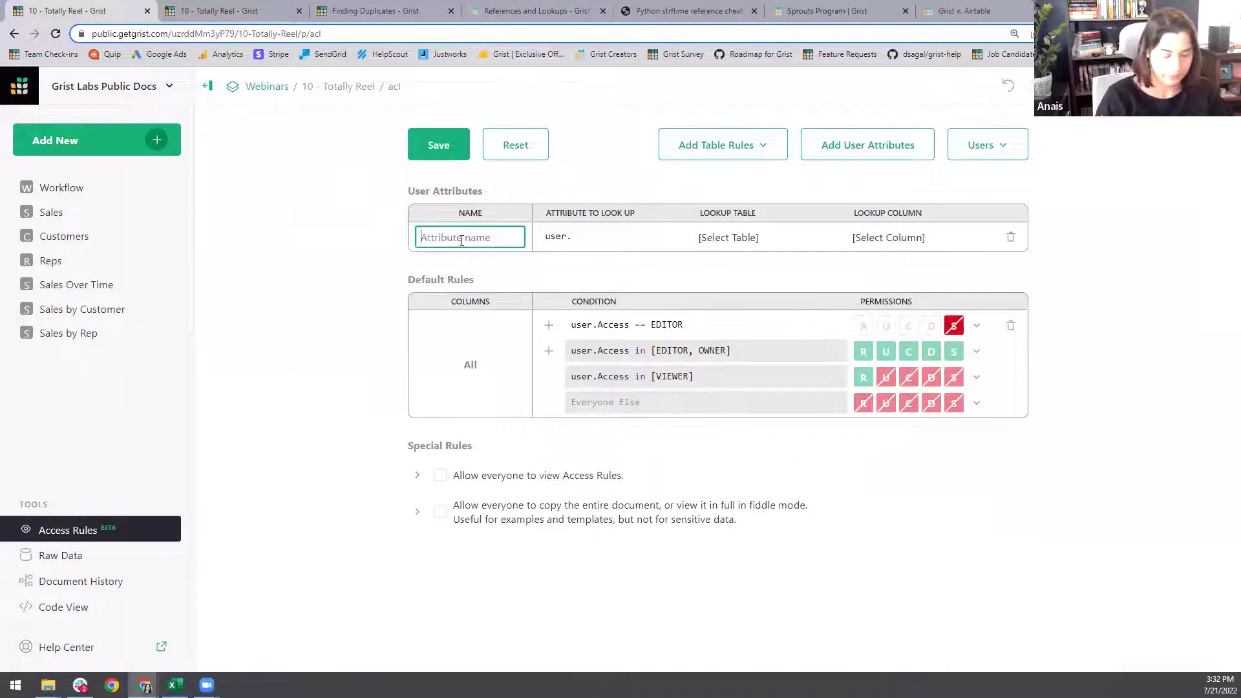
text(Reps)
click(711, 237)
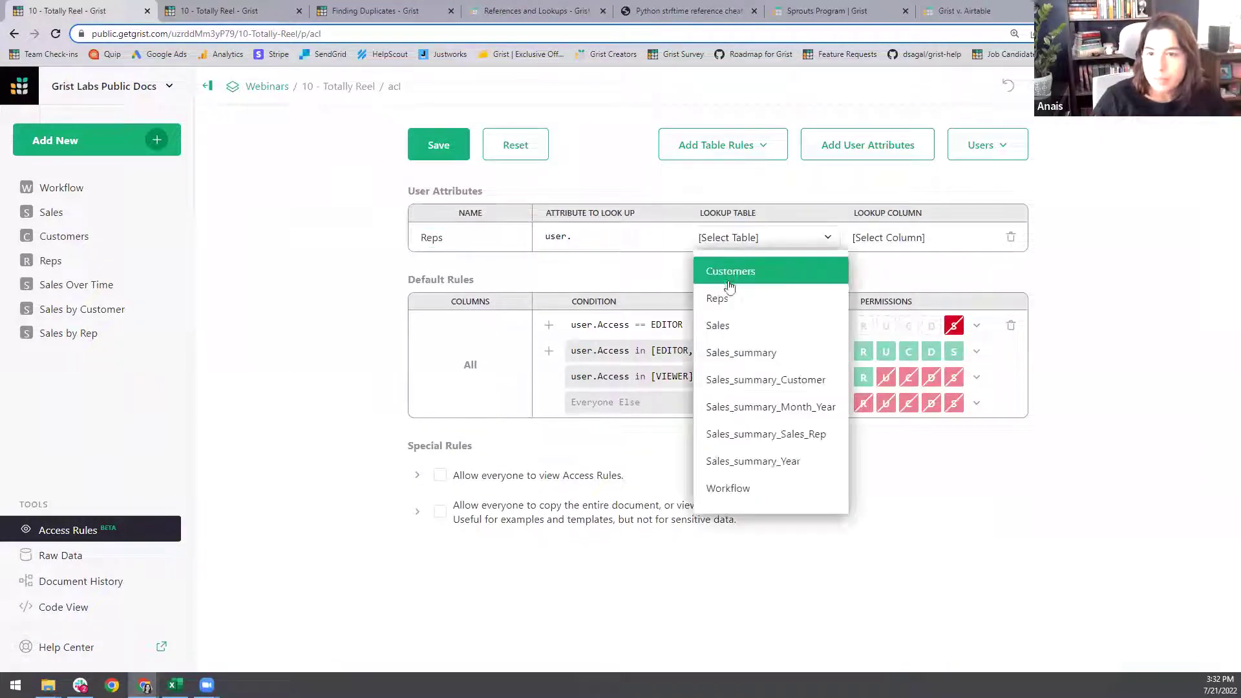
click(713, 296)
click(886, 237)
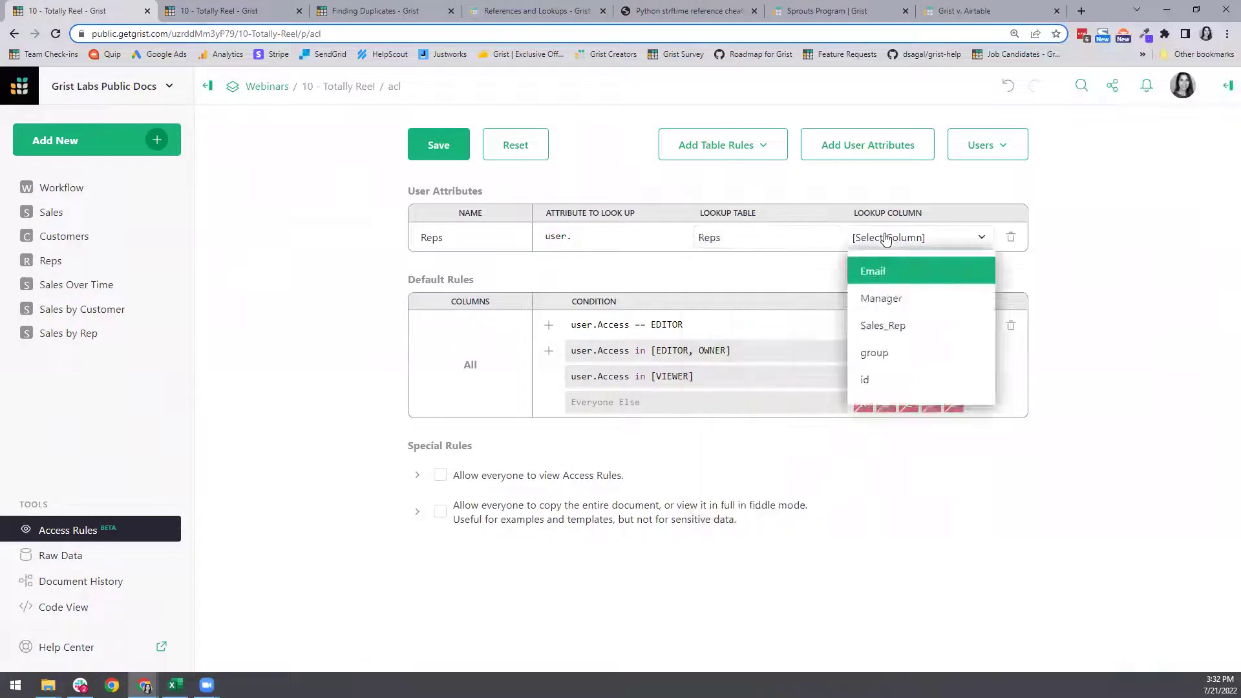
click(895, 277)
click(621, 240)
text(Email)
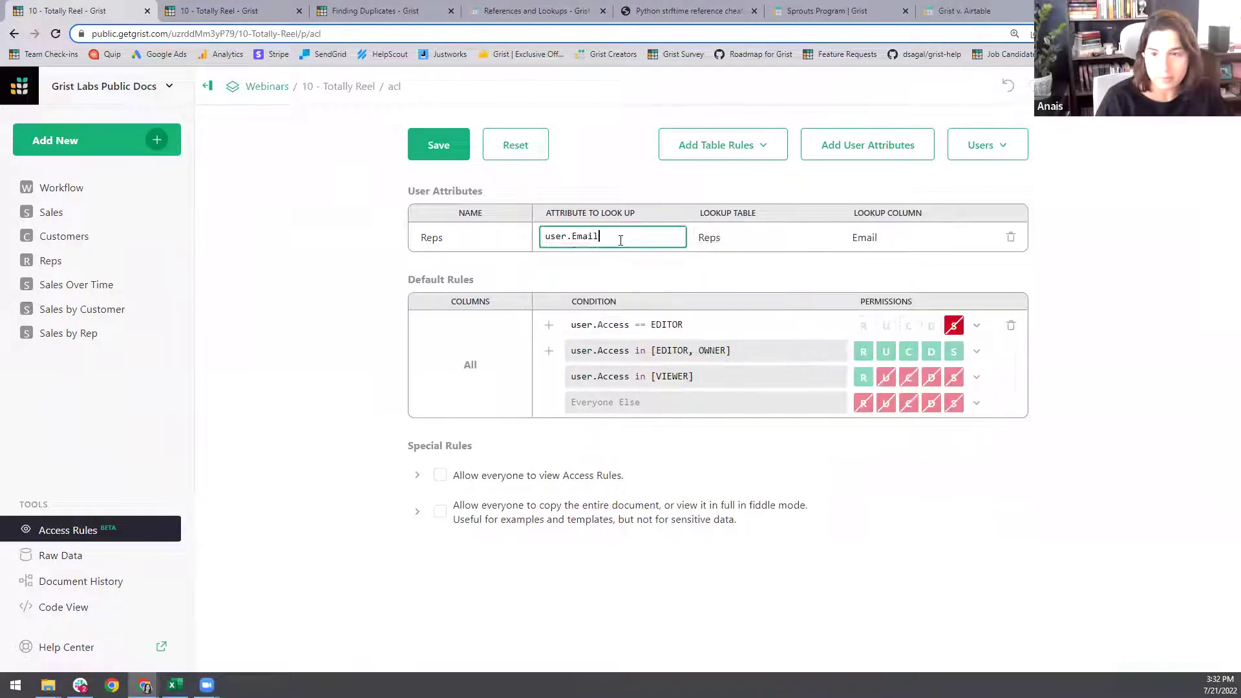
click(617, 273)
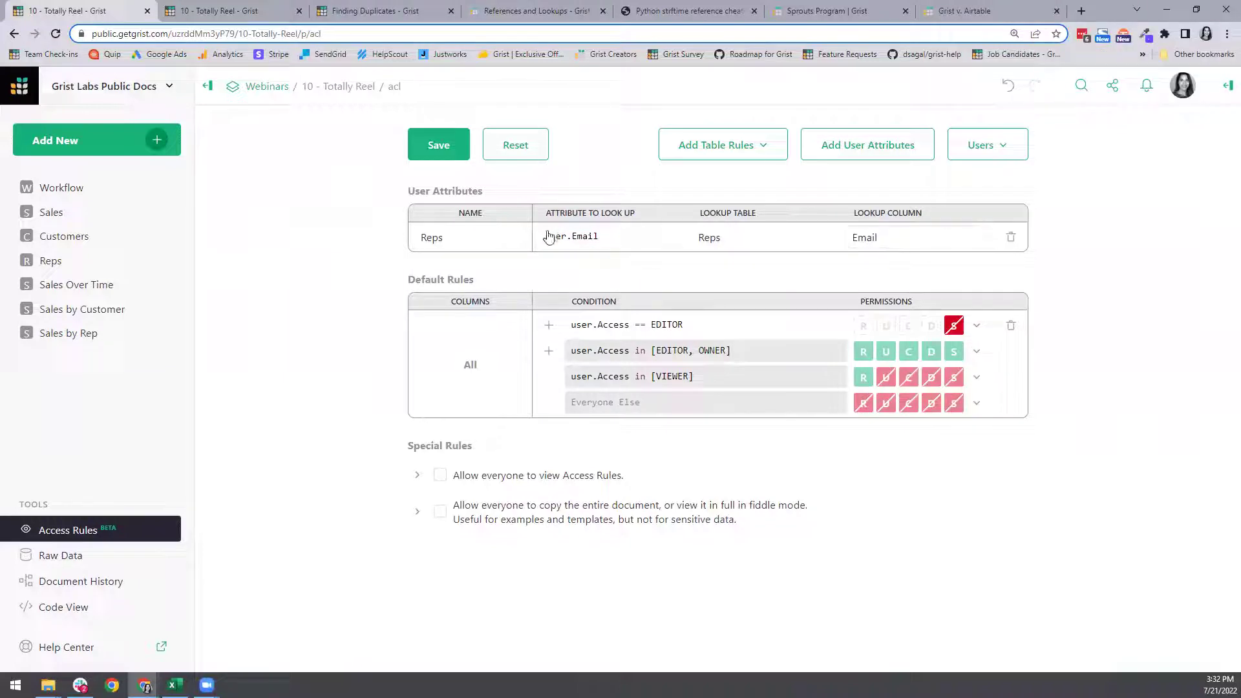
click(230, 10)
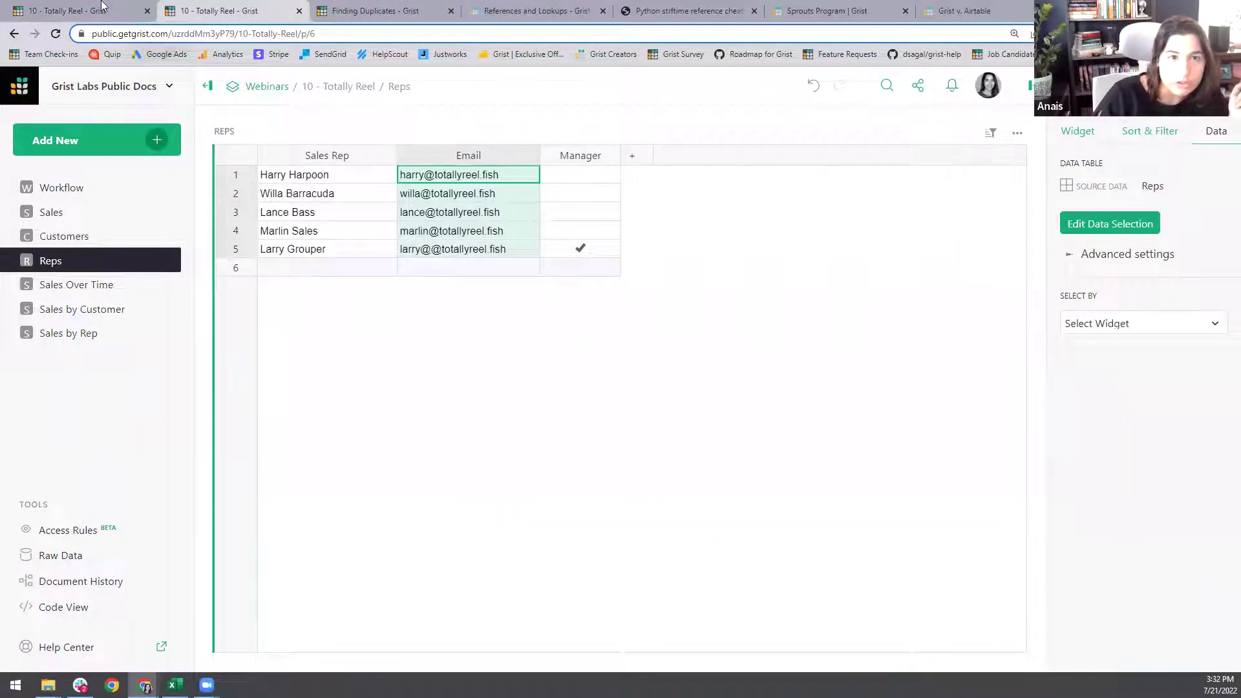
click(101, 8)
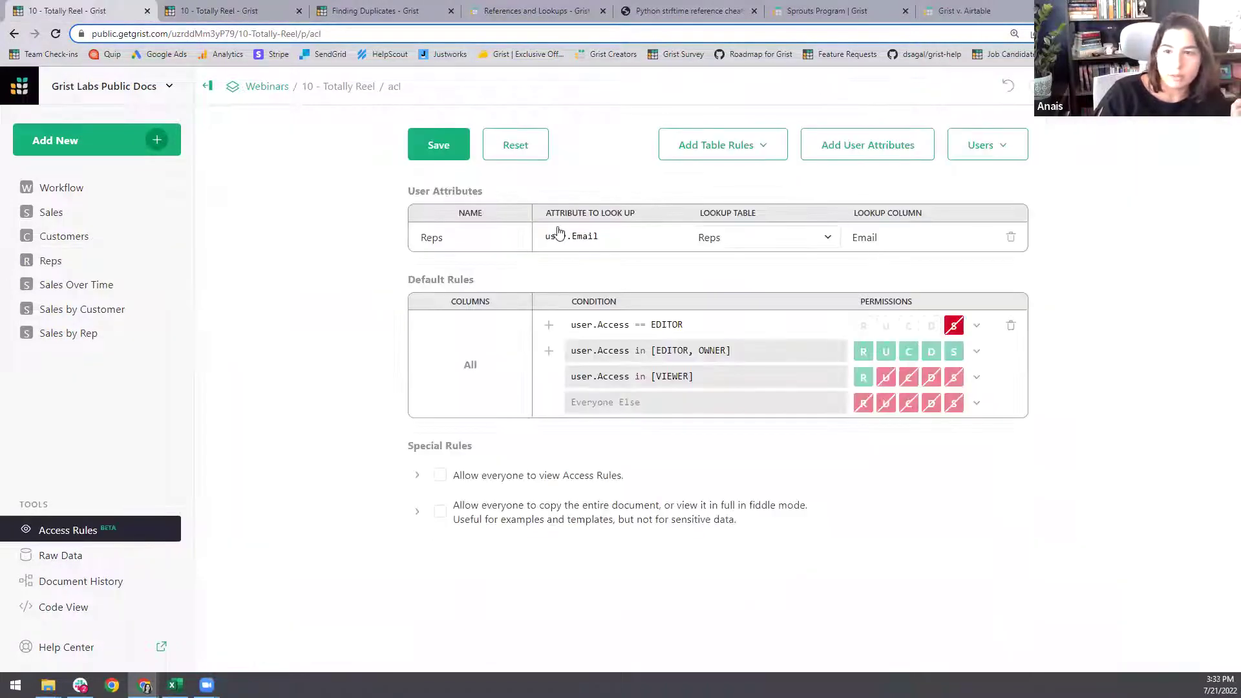
click(425, 145)
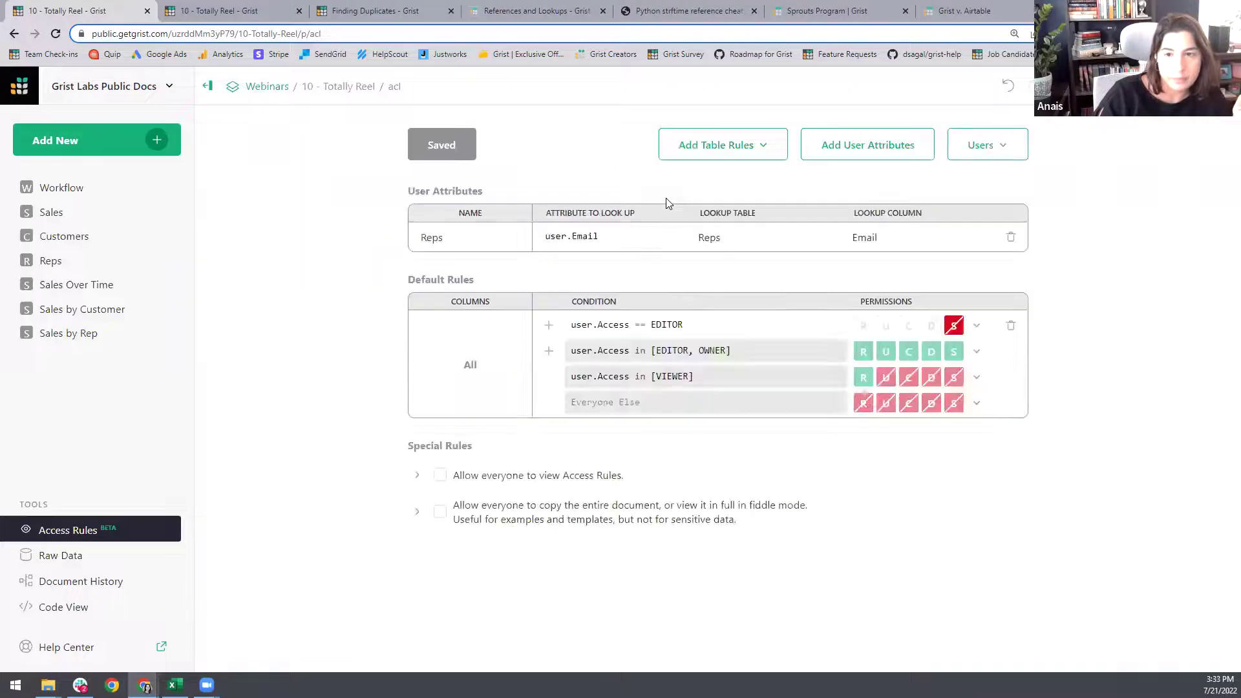
- Check a rep's Sales Rep and email cells in the Reps table
click(232, 10)
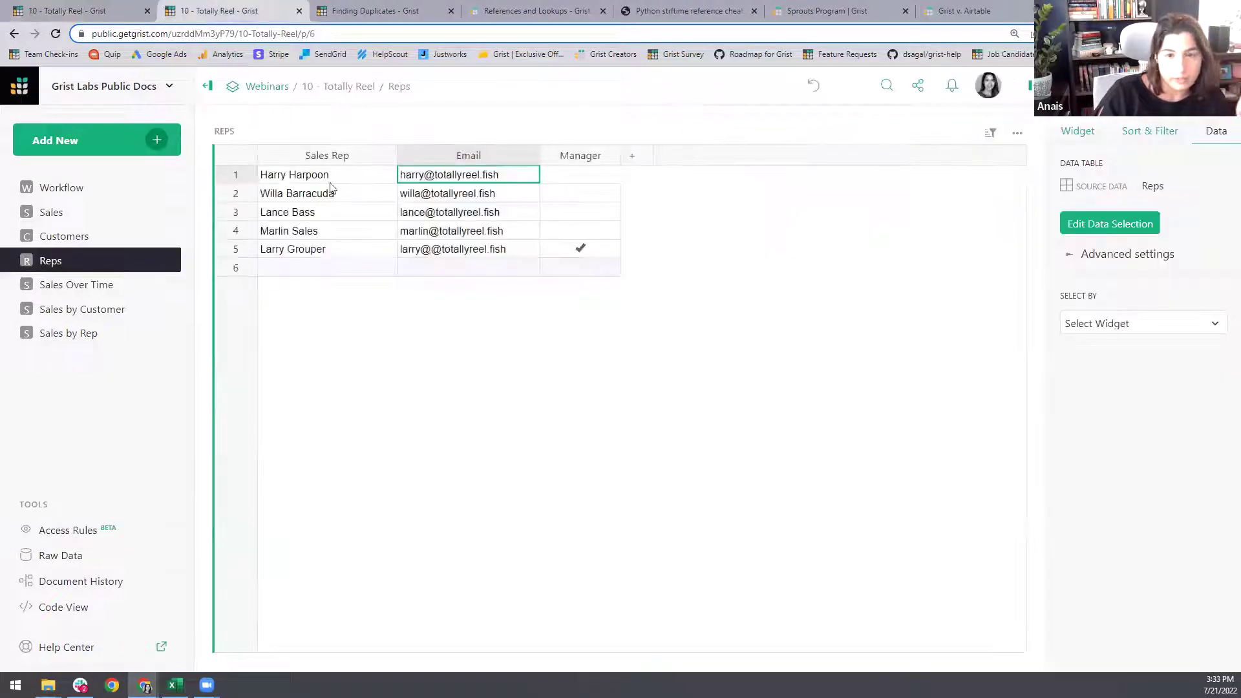
click(311, 250)
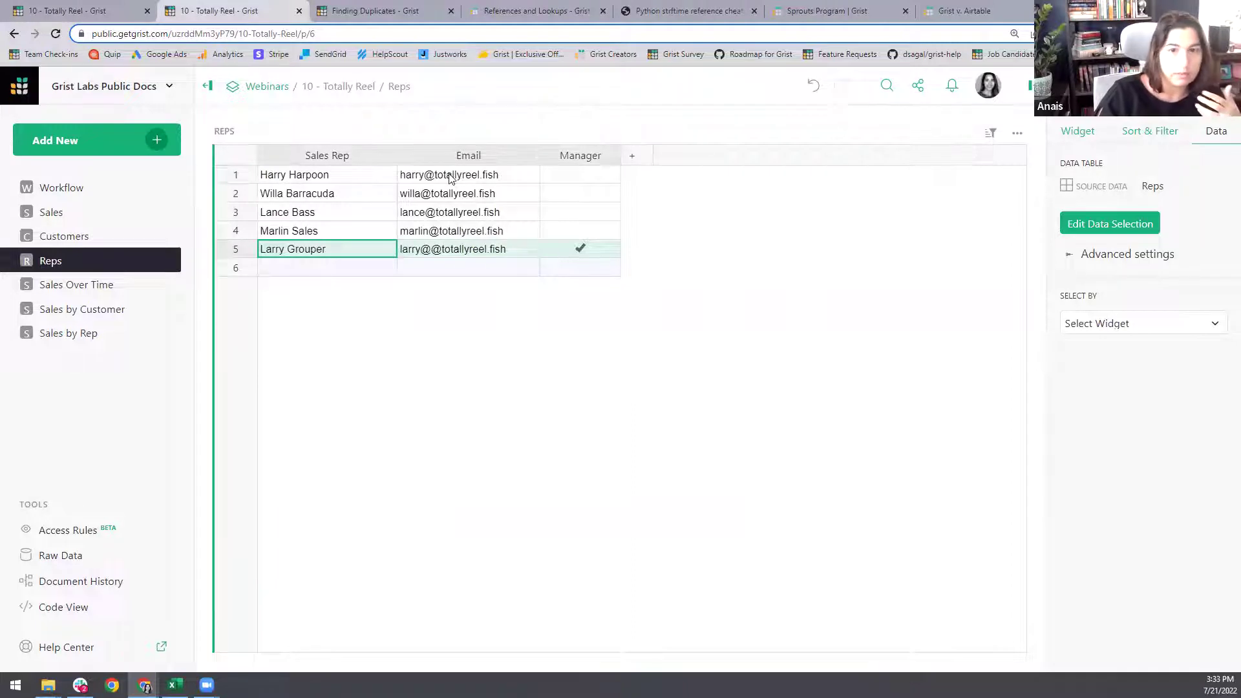
click(453, 250)
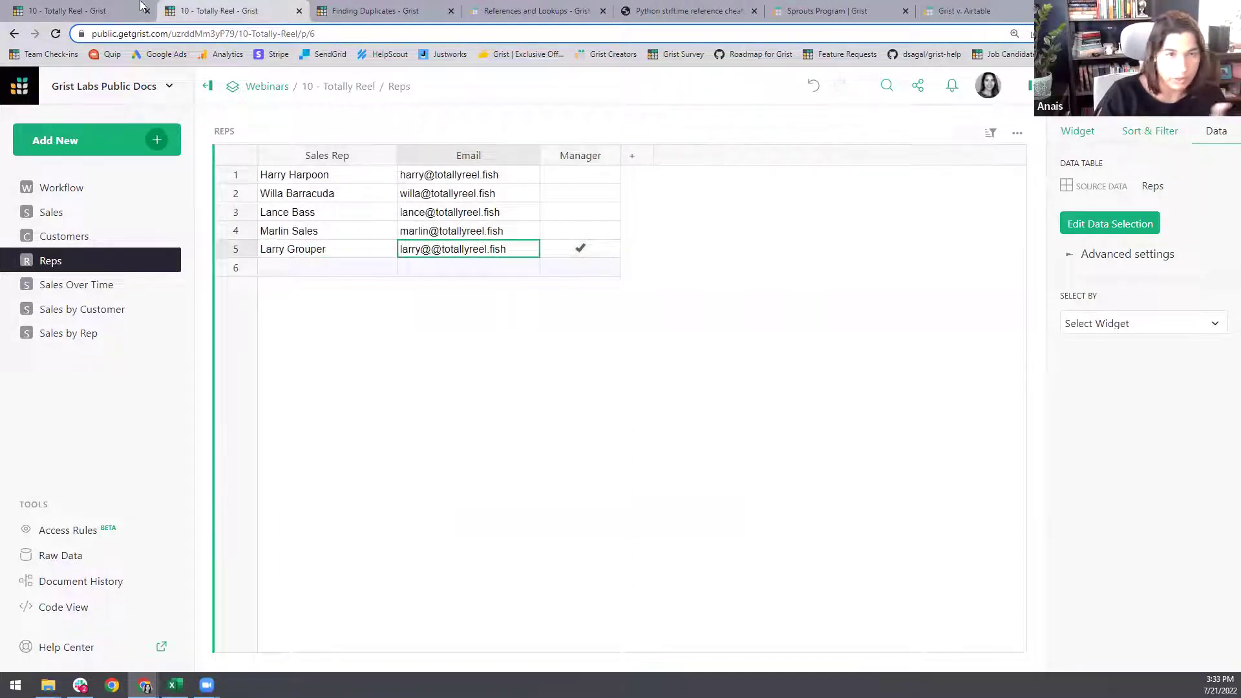
click(107, 11)
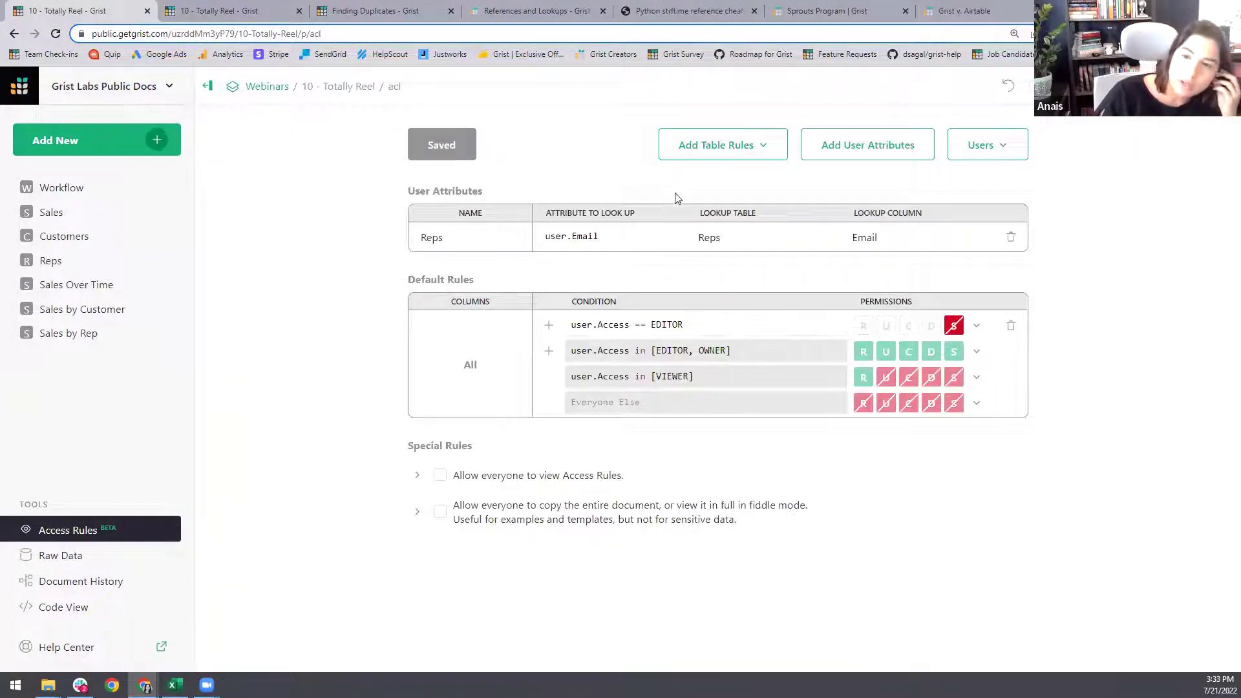
- Look over the Sales by Rep page, then list the tables available for new table rules
click(183, 7)
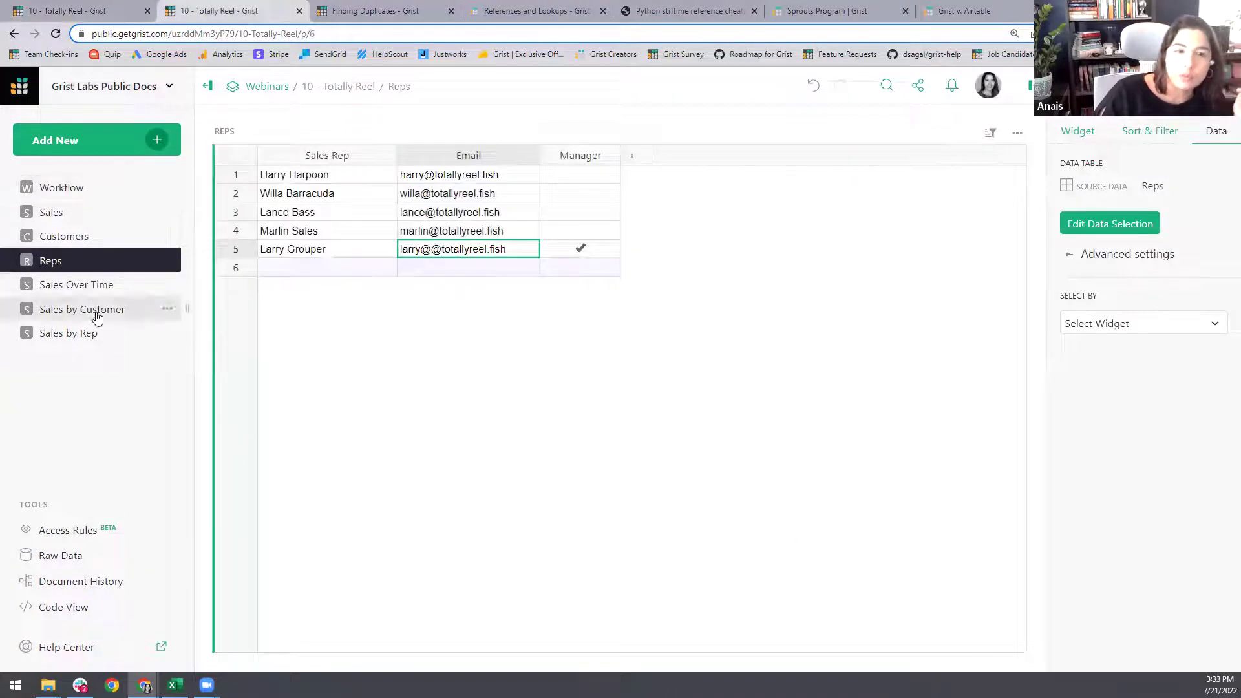
click(93, 336)
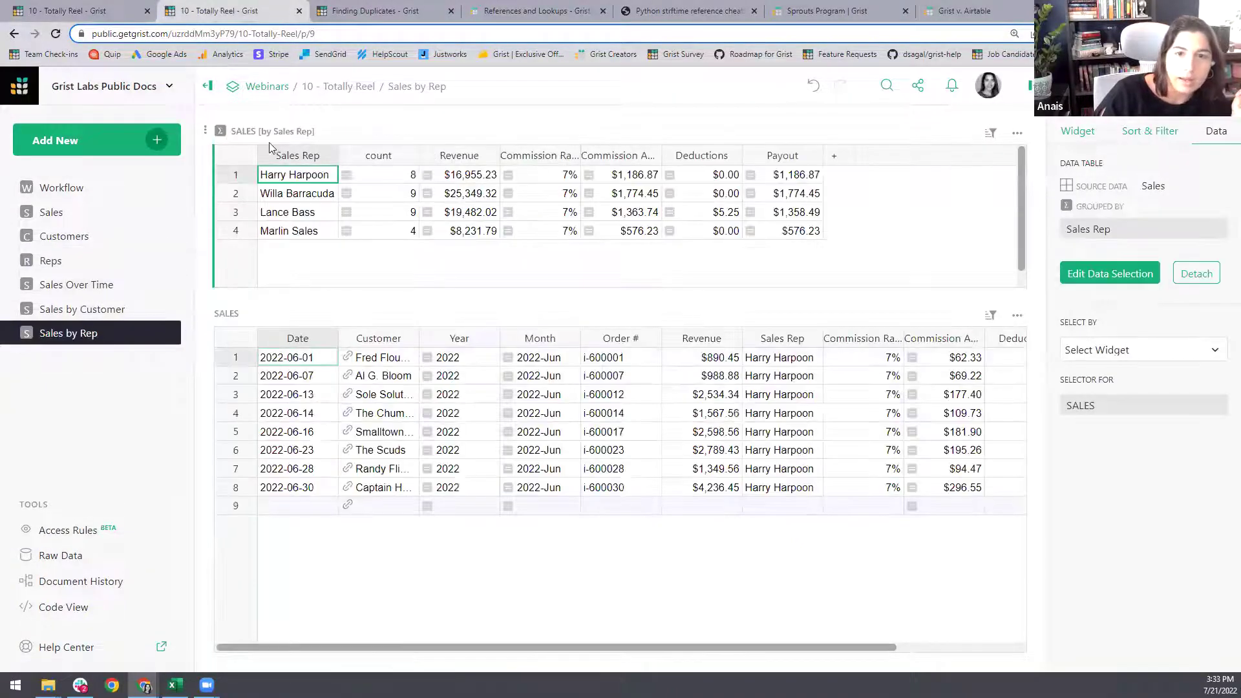
click(89, 6)
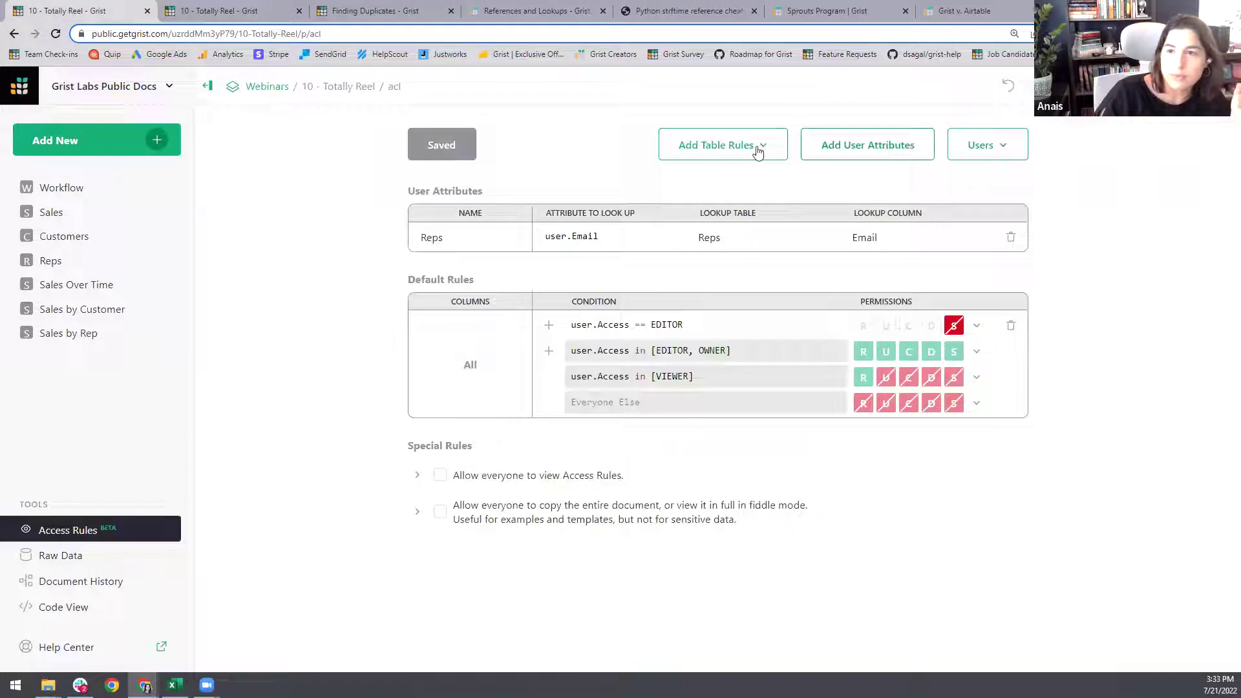
click(245, 6)
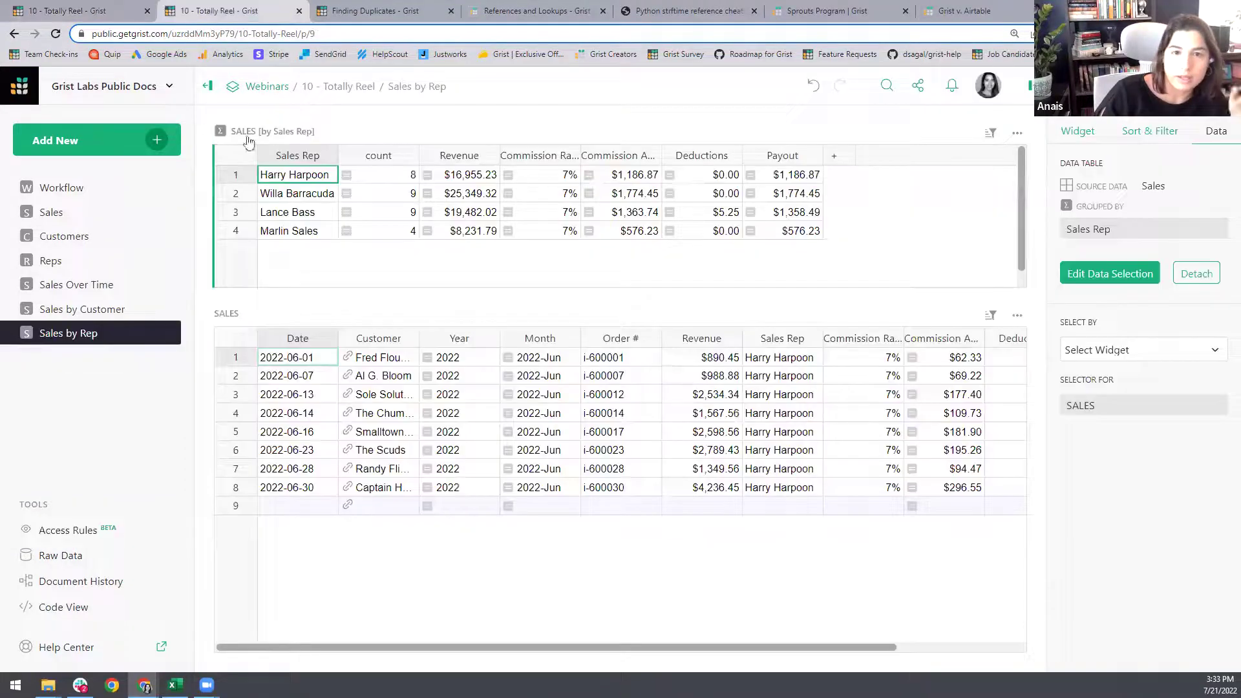
click(89, 14)
click(727, 146)
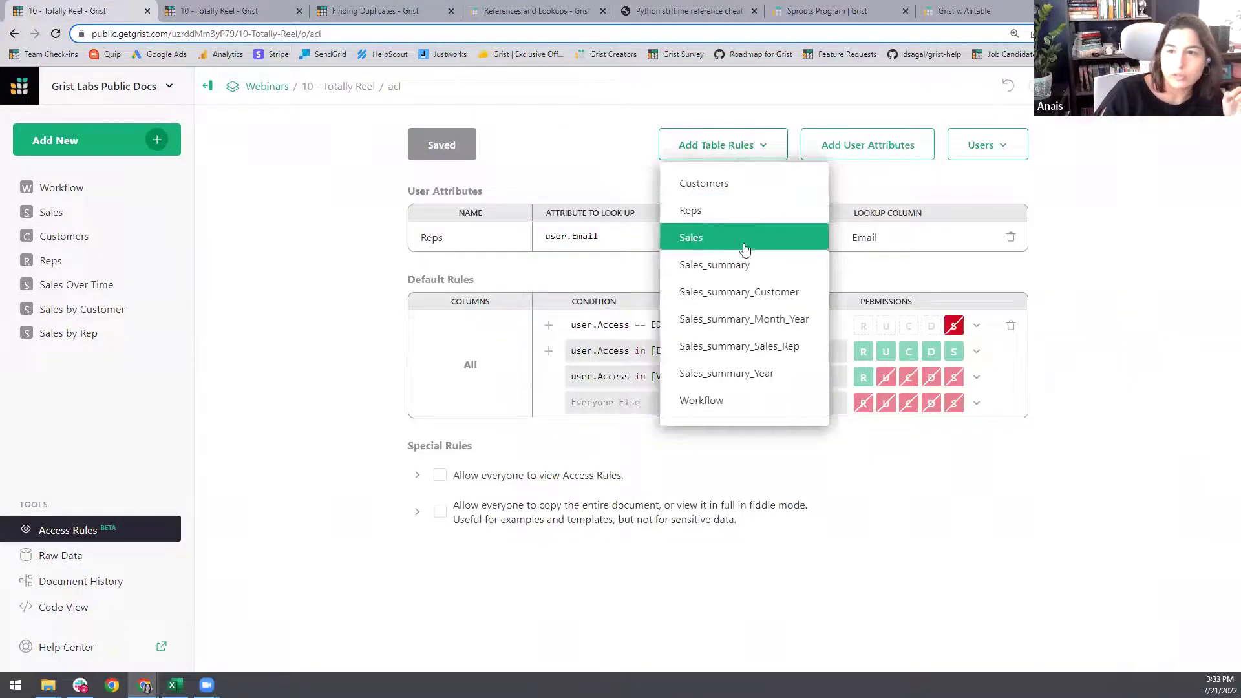
- Add Sales_summary_Sales_Rep table rules granting all permissions when user.Access == OWNER
click(747, 349)
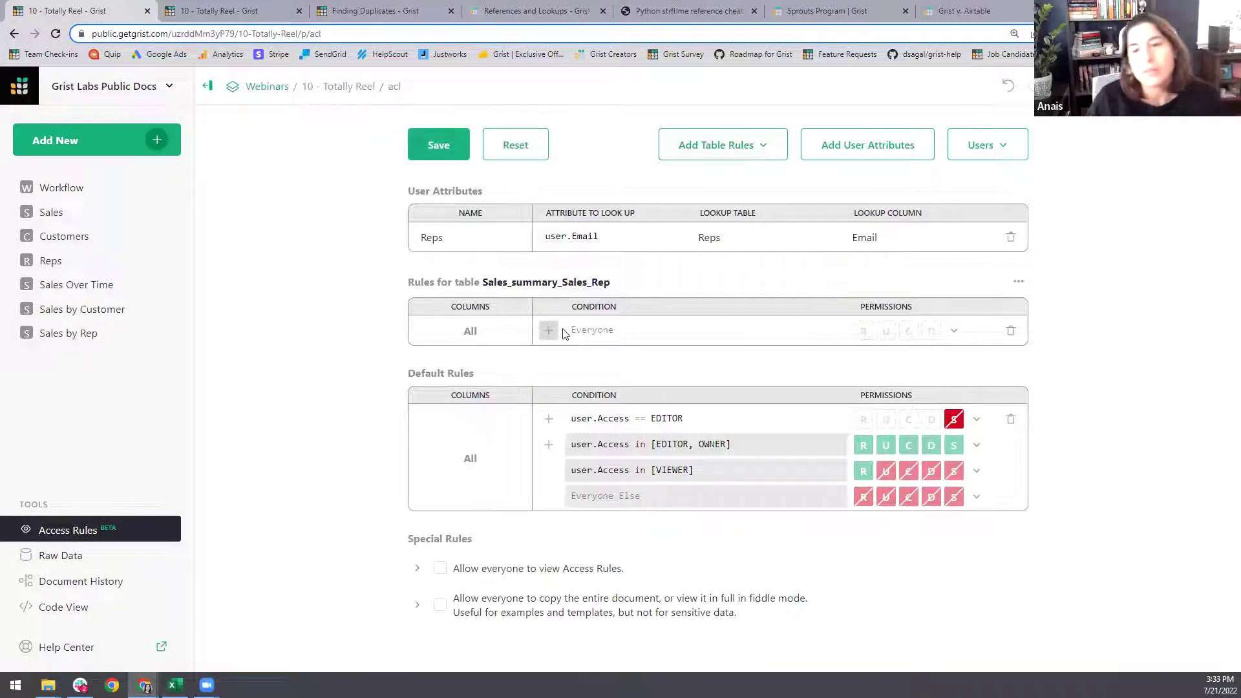
click(601, 330)
text(user.Access)
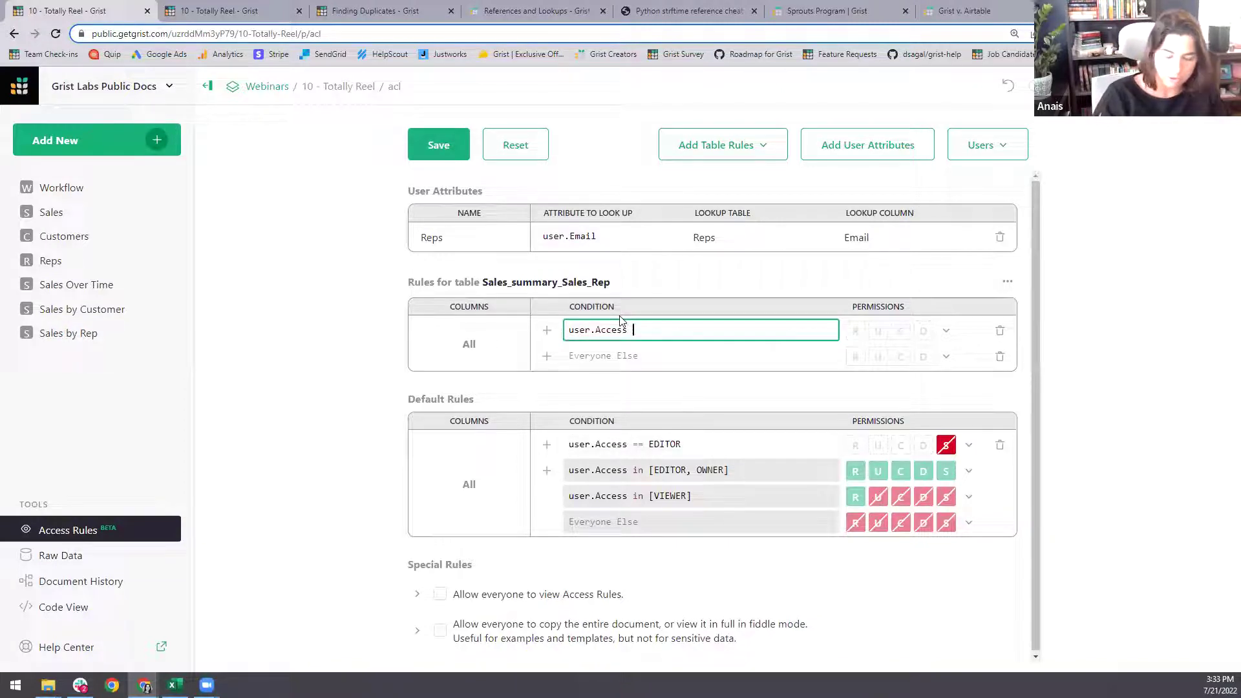
text( == OWNER)
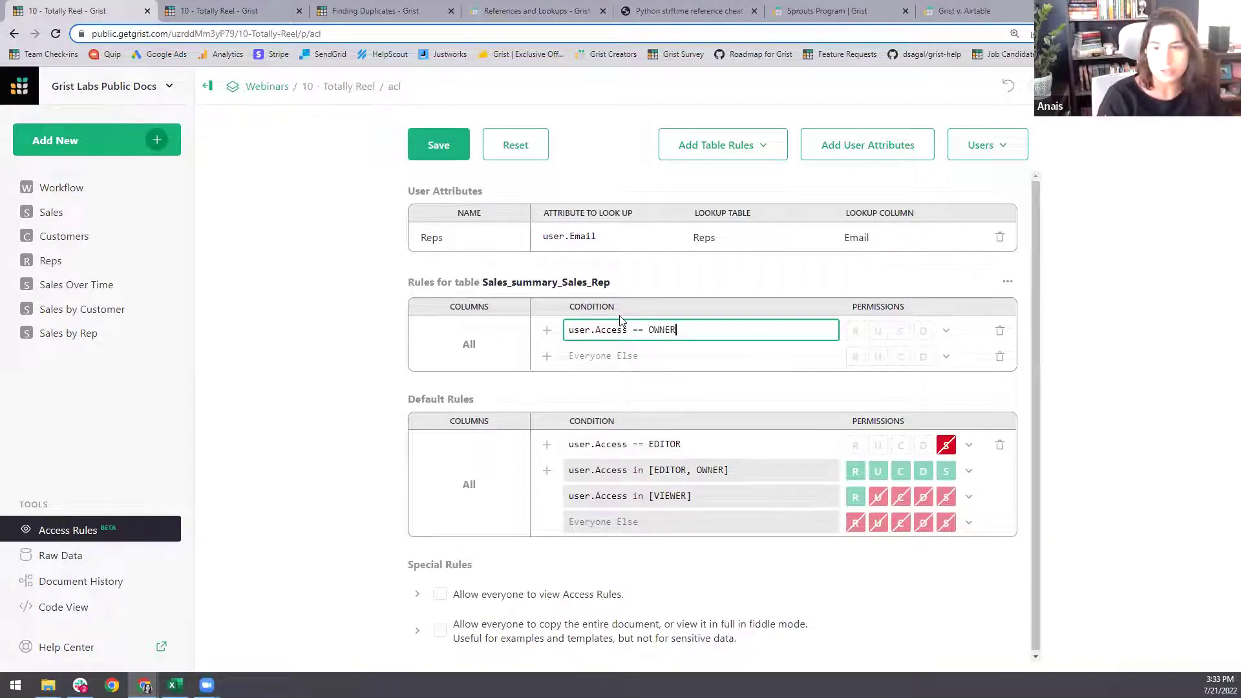
click(946, 331)
click(989, 365)
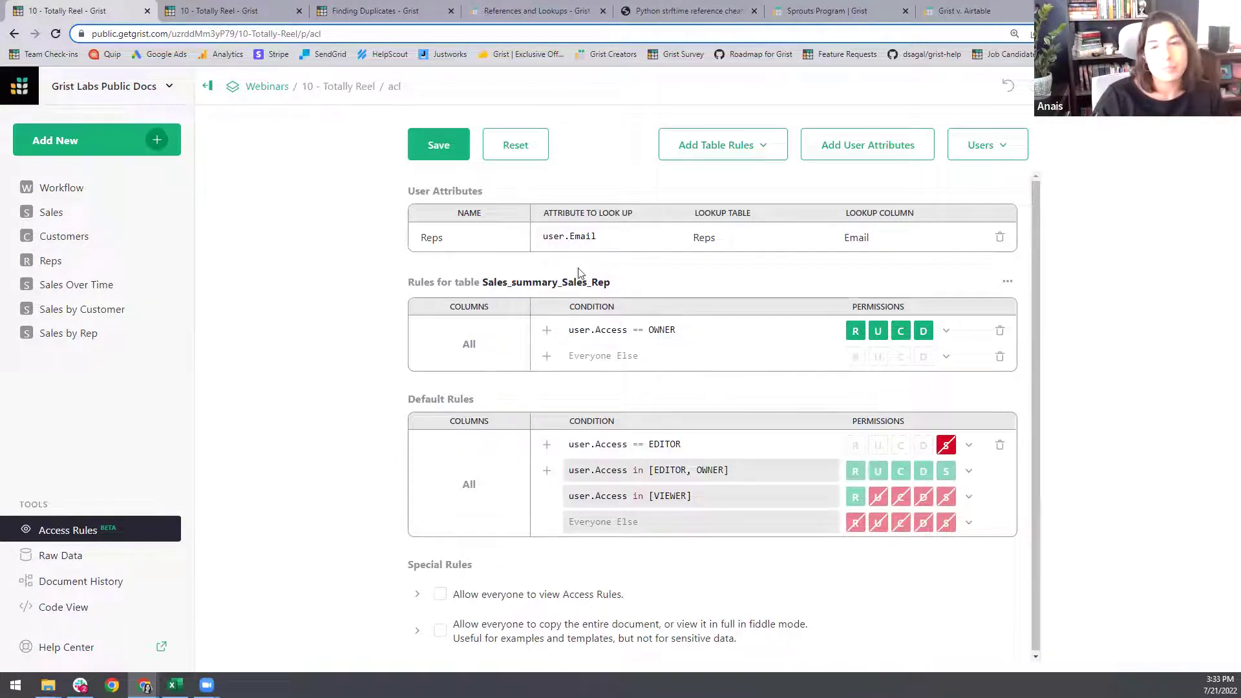
- Add a read-only rule for the condition user.Reps.Manager == True
click(552, 357)
text(user)
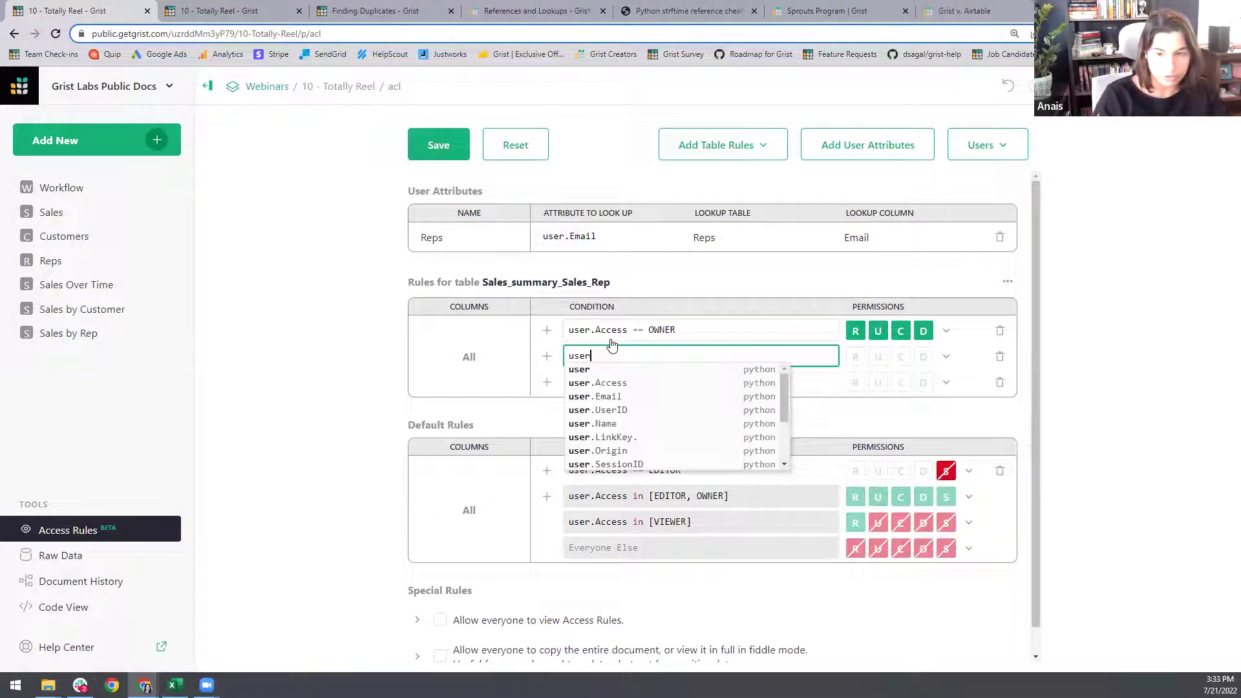
text(.Re)
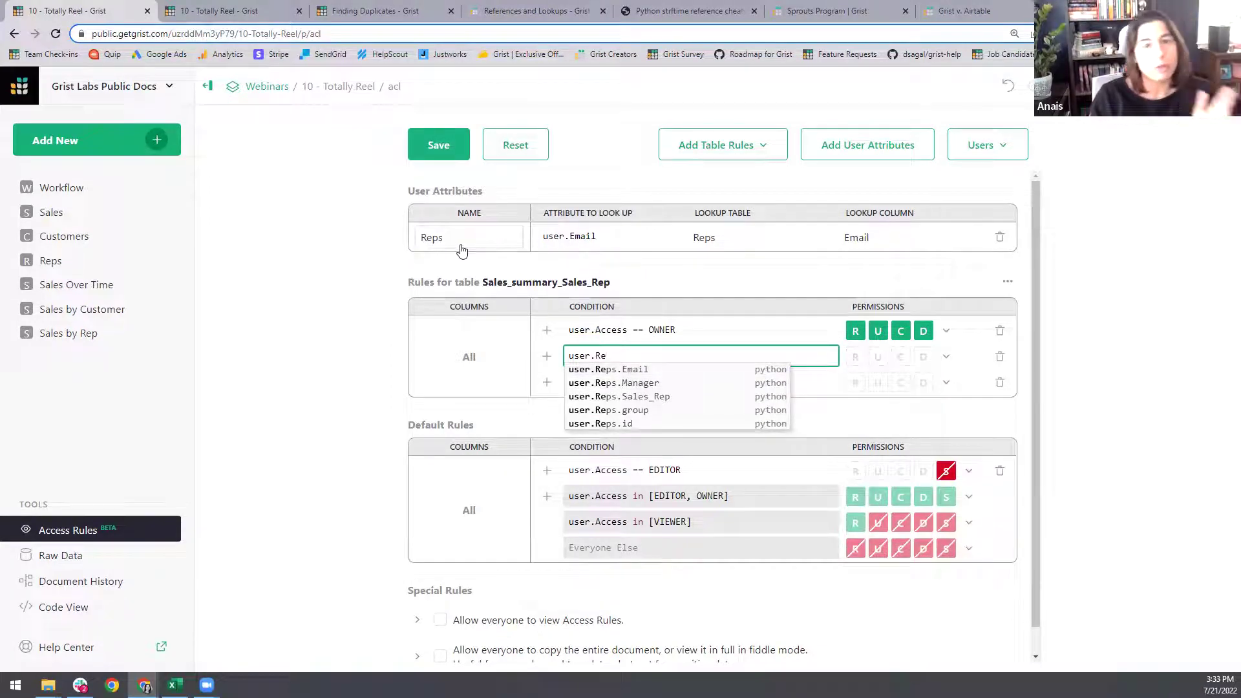
click(277, 8)
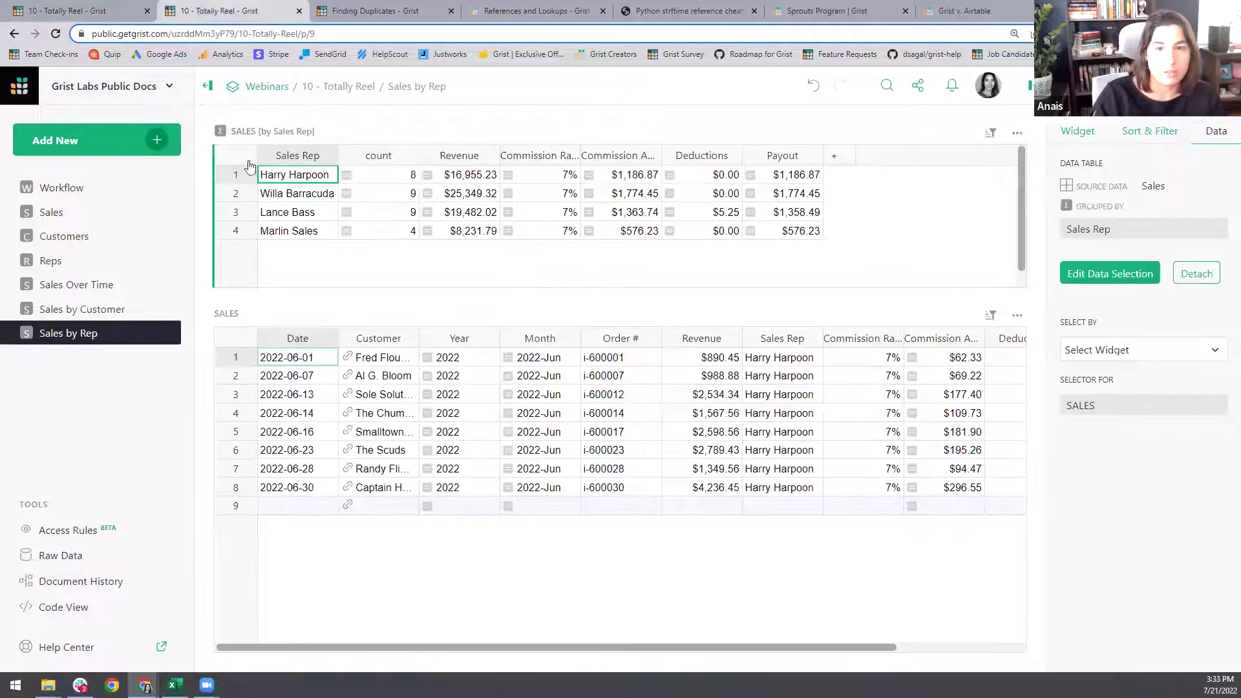
click(64, 260)
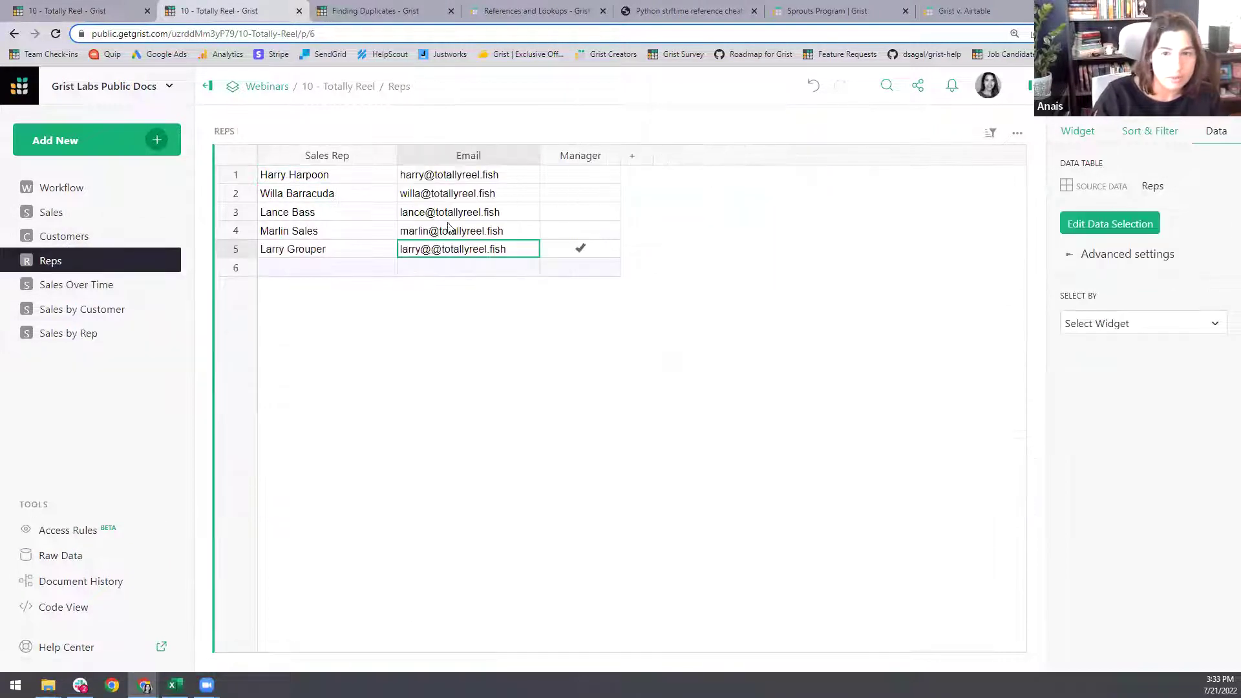
click(105, 9)
click(198, 7)
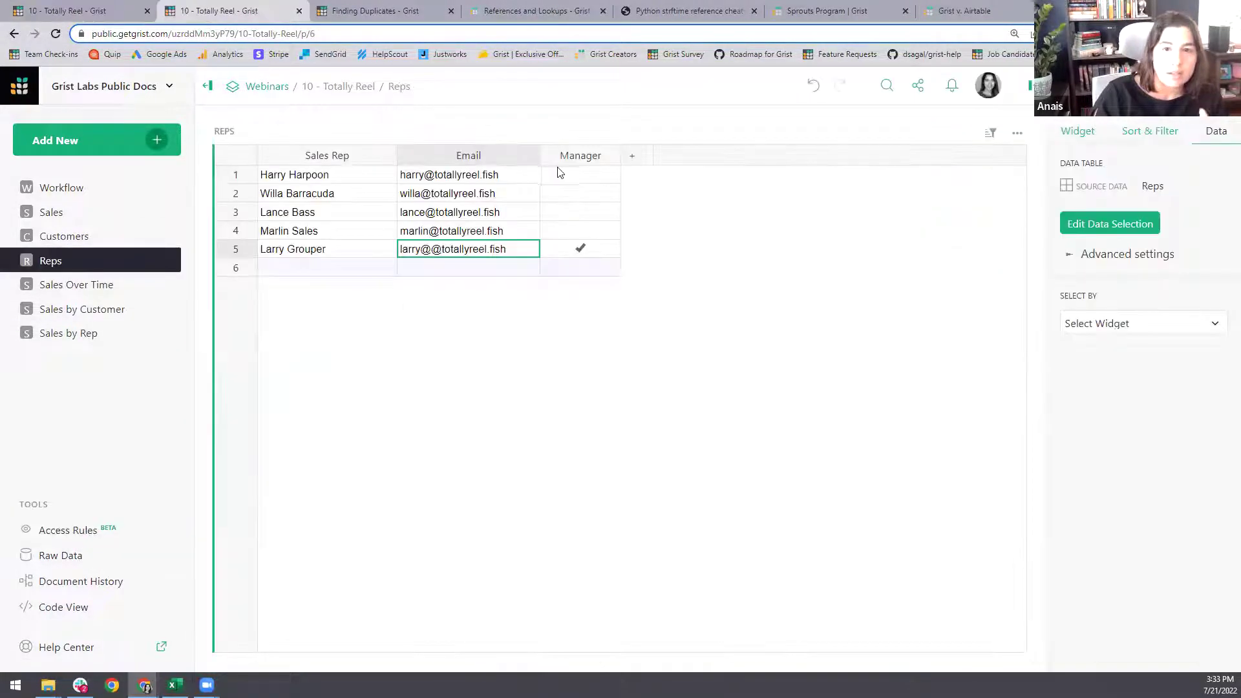
click(78, 8)
click(715, 383)
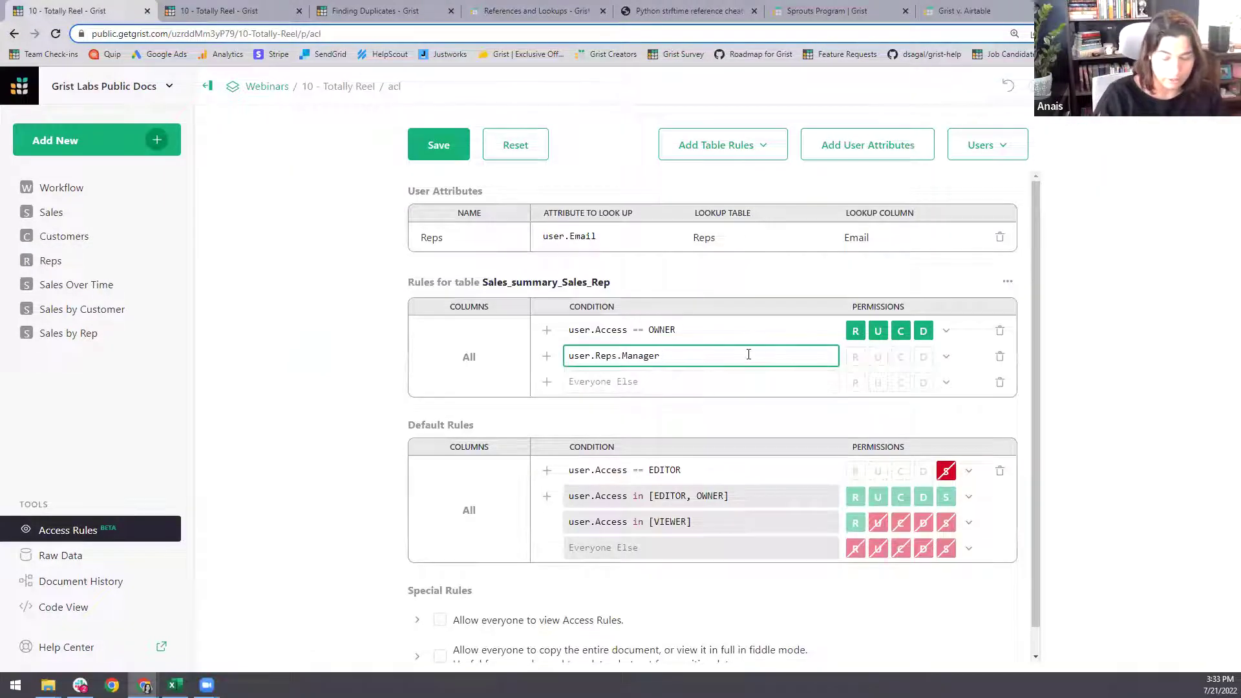
text(== True)
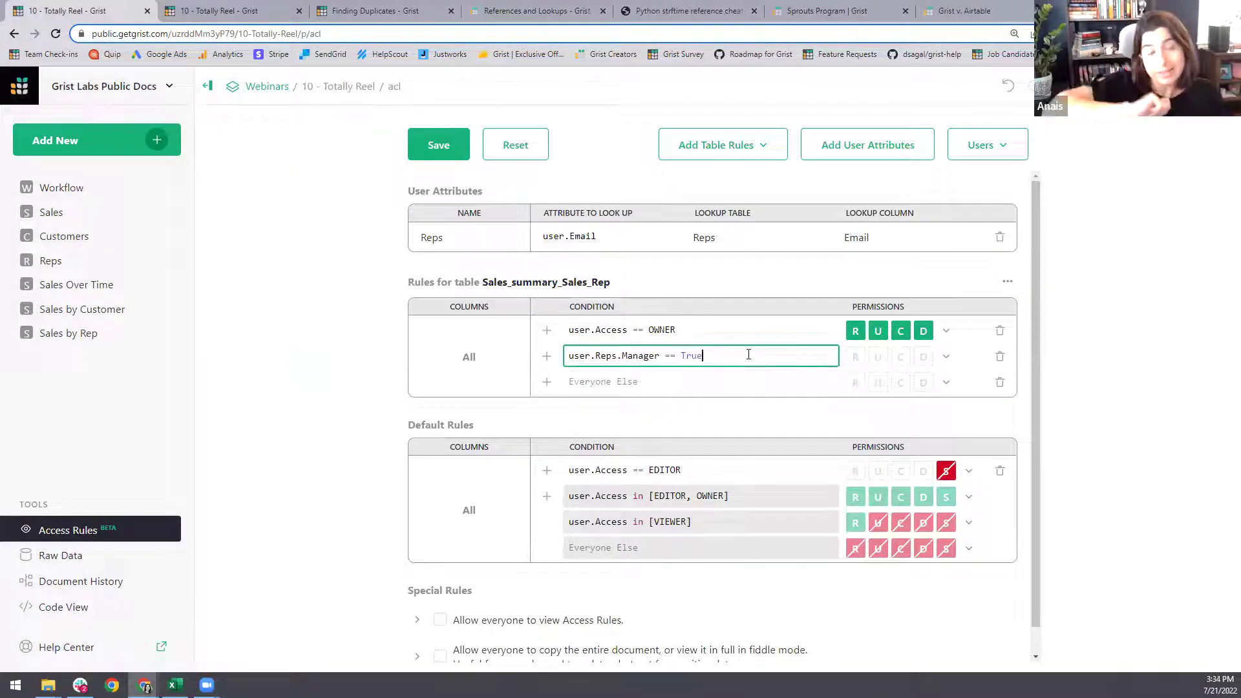
click(946, 356)
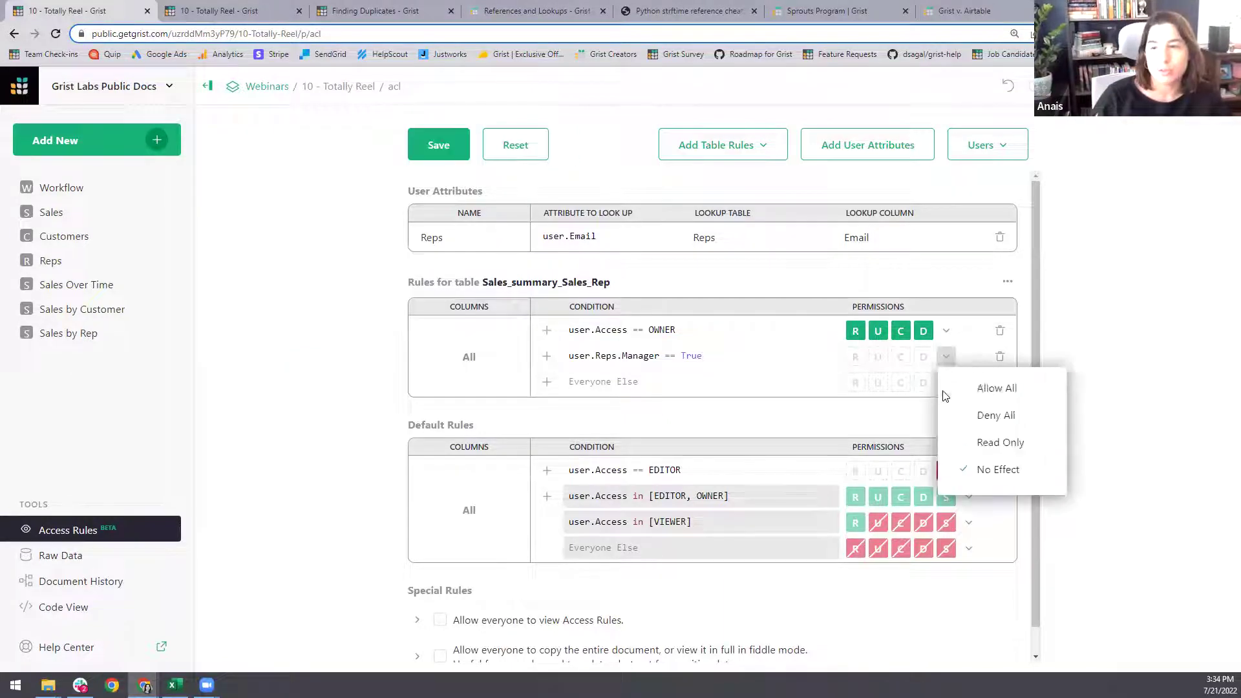
click(988, 442)
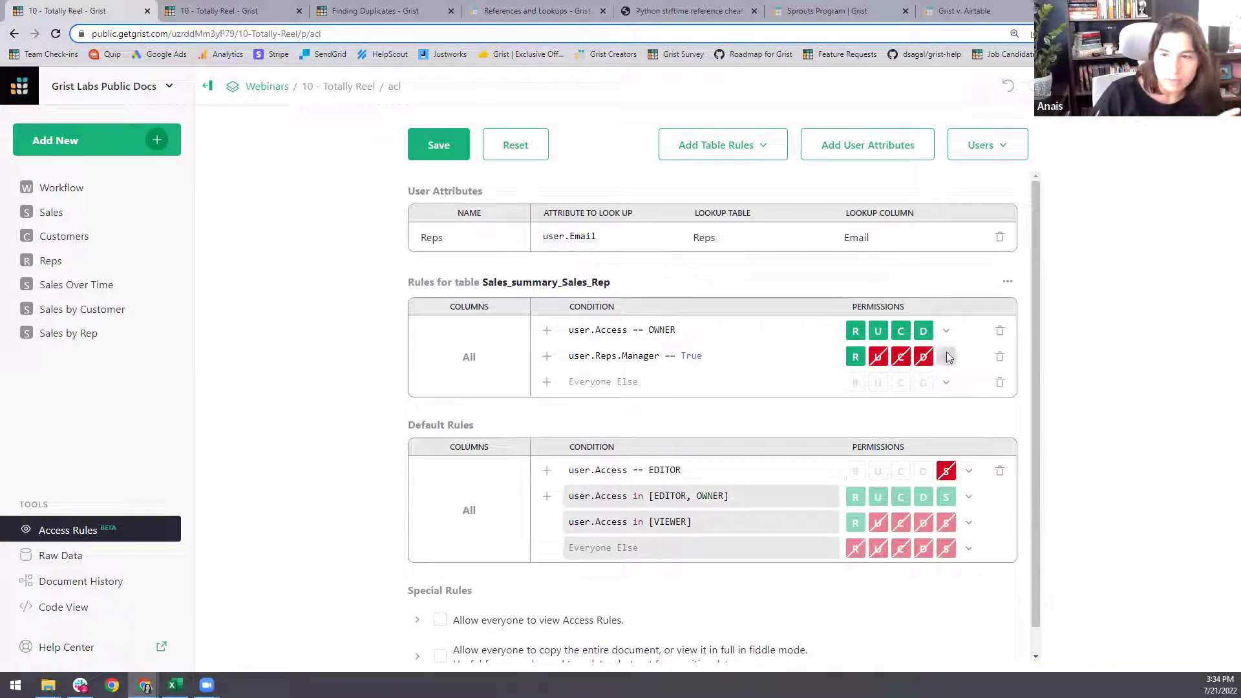
- Delete the manager rule and make Everyone Else read-only
click(1000, 357)
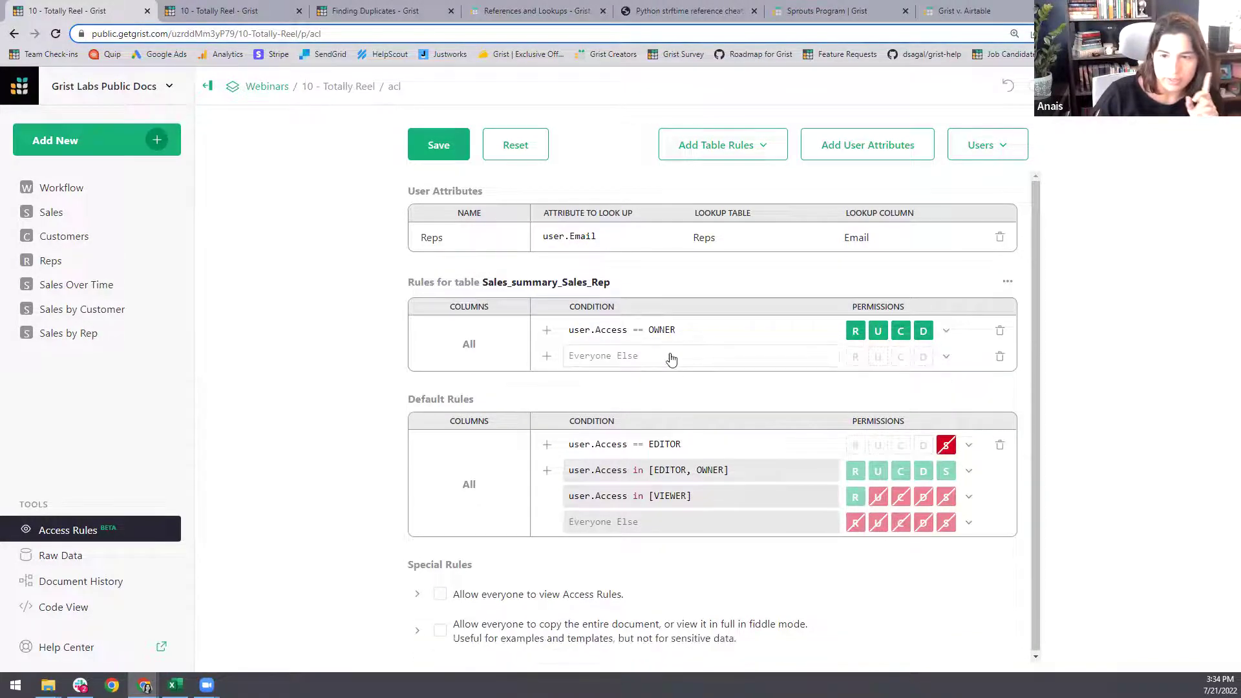
click(945, 357)
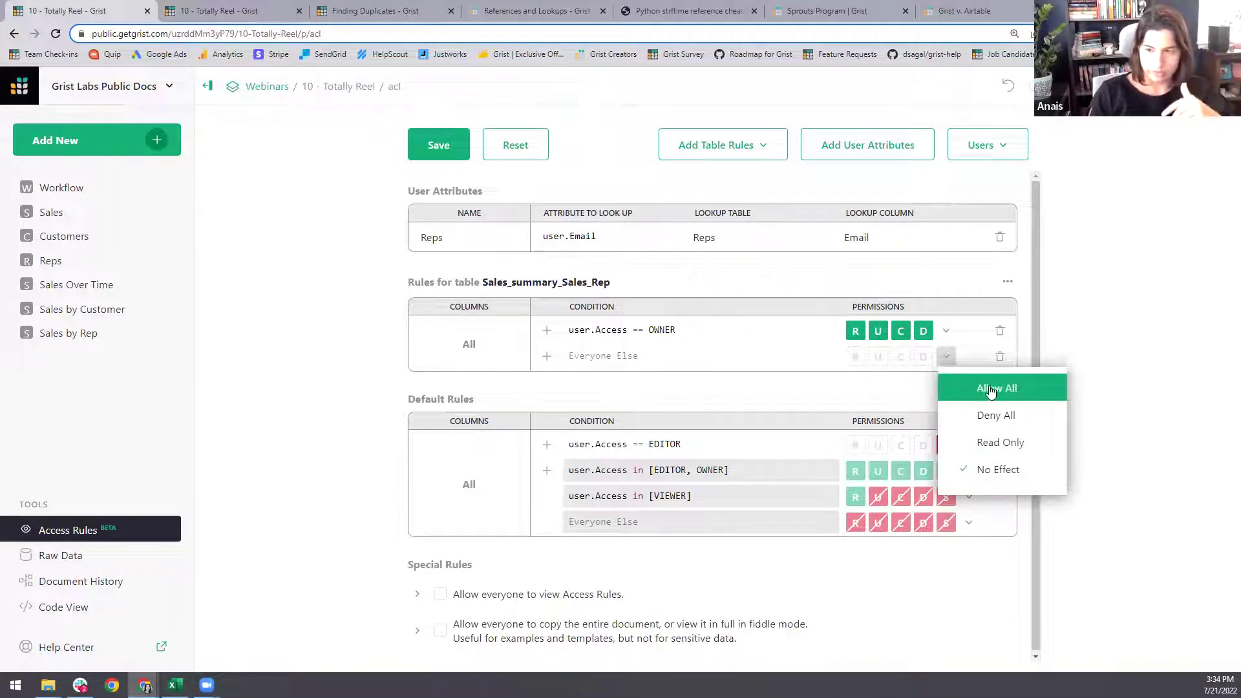
click(996, 442)
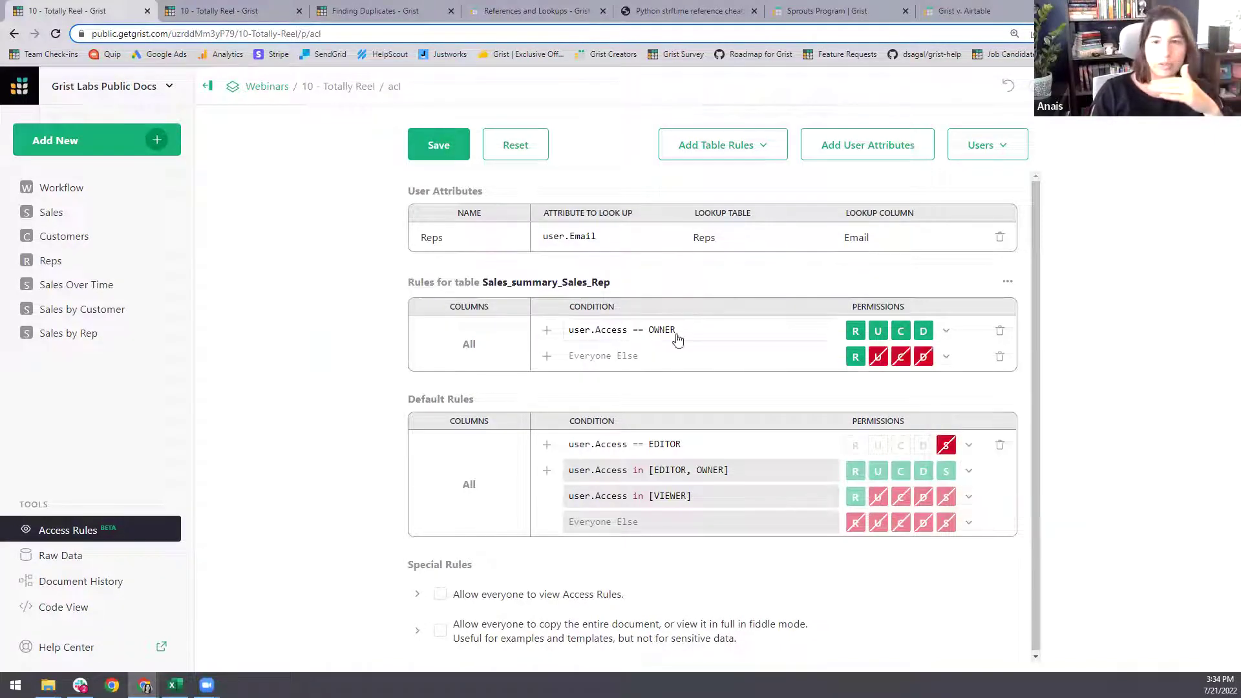
- Add a summary column rule covering Commission_Amount, Commission_Rate, Deductions and Payout
click(1008, 282)
click(1037, 312)
click(501, 335)
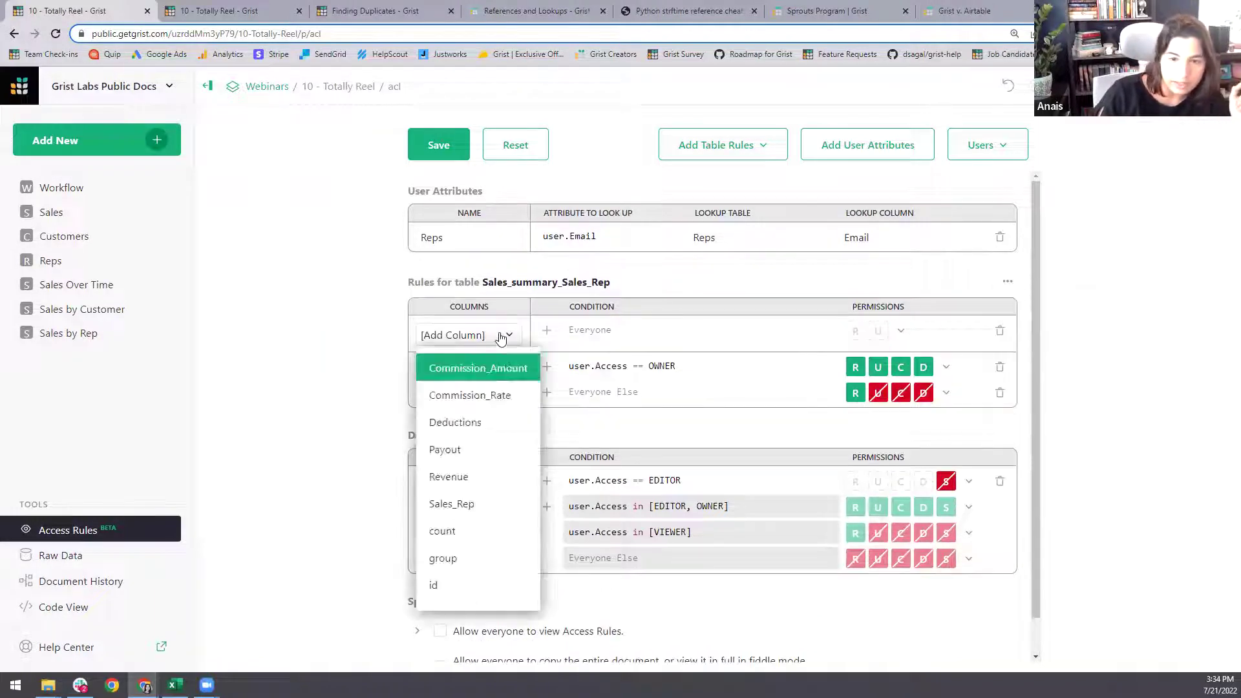
click(505, 379)
click(506, 360)
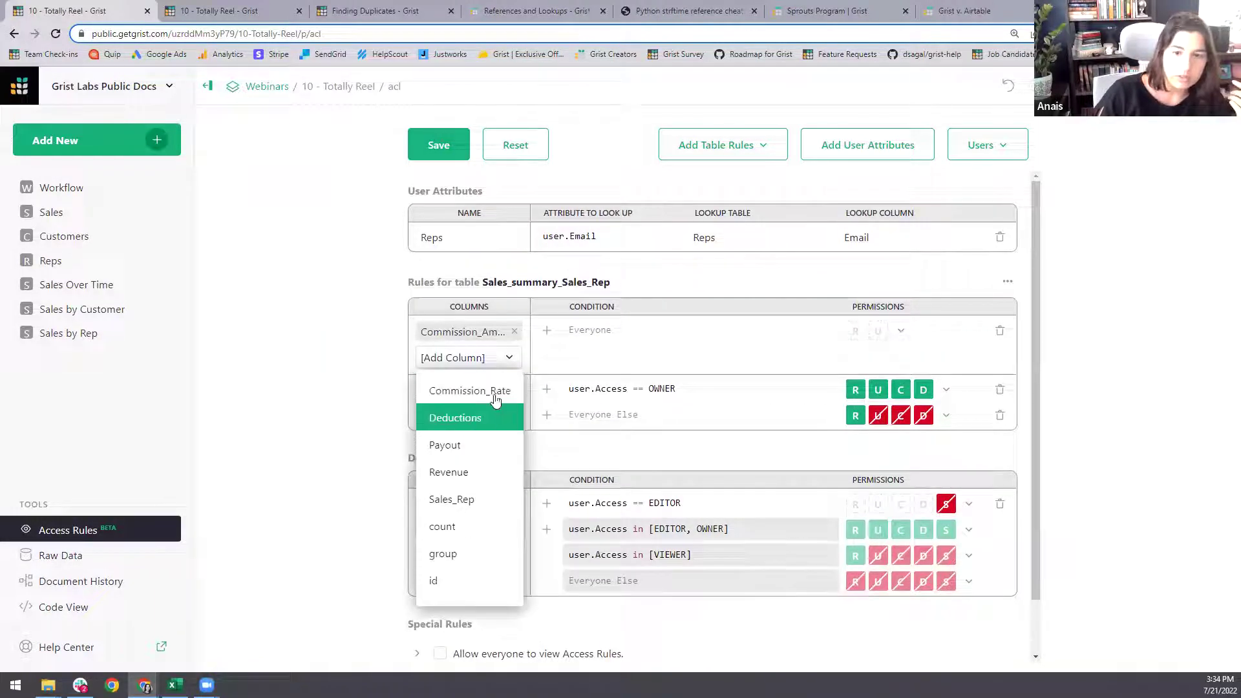
click(495, 401)
click(510, 382)
click(507, 411)
click(510, 403)
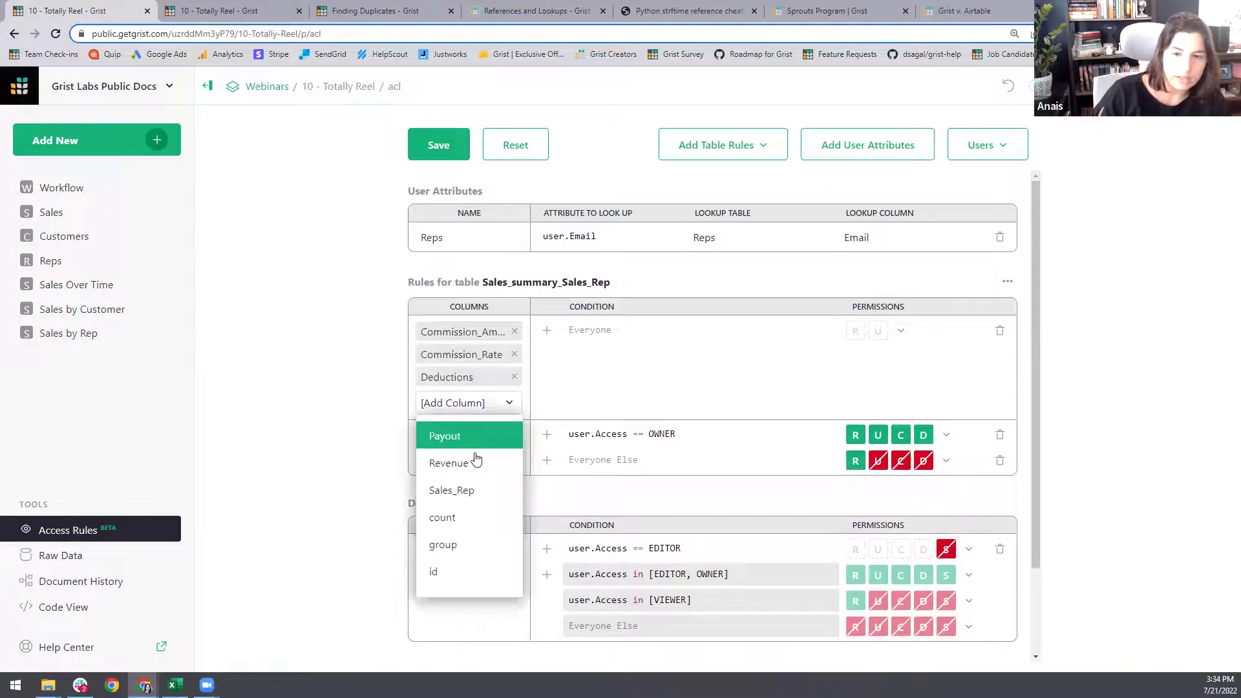
click(453, 437)
click(259, 10)
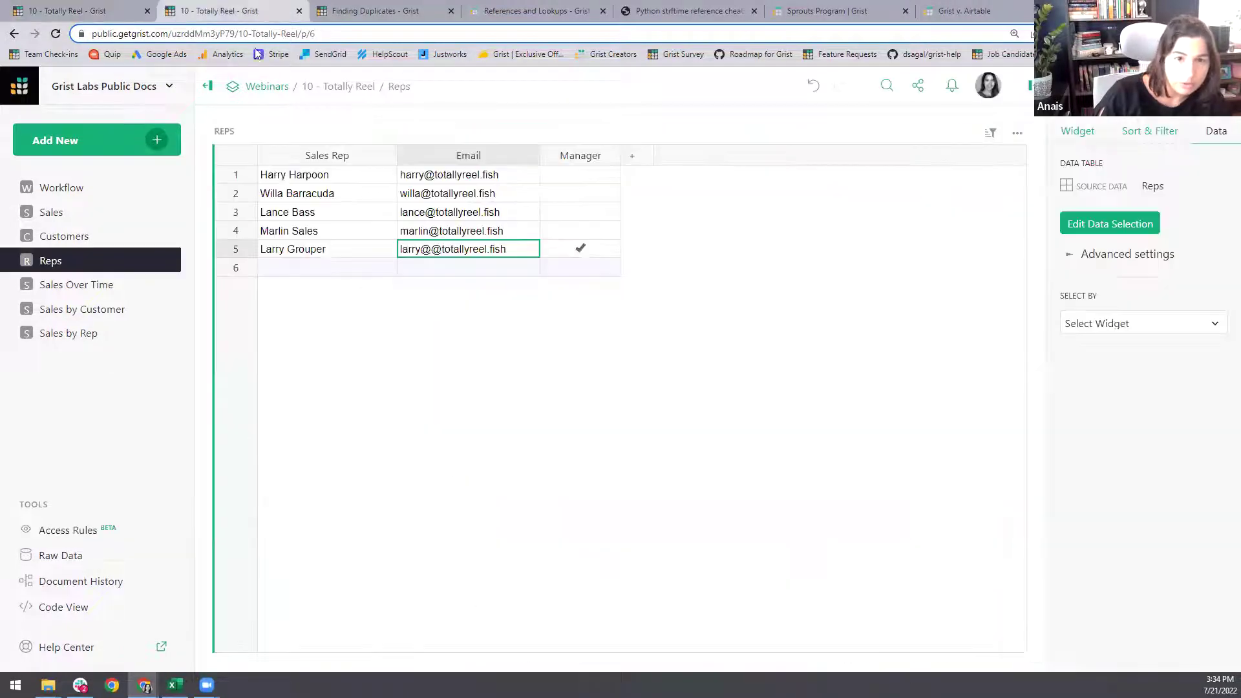
- Convert the Sales table's Sales Rep column to a Reference to Reps
click(89, 348)
drag(535, 173, 783, 176)
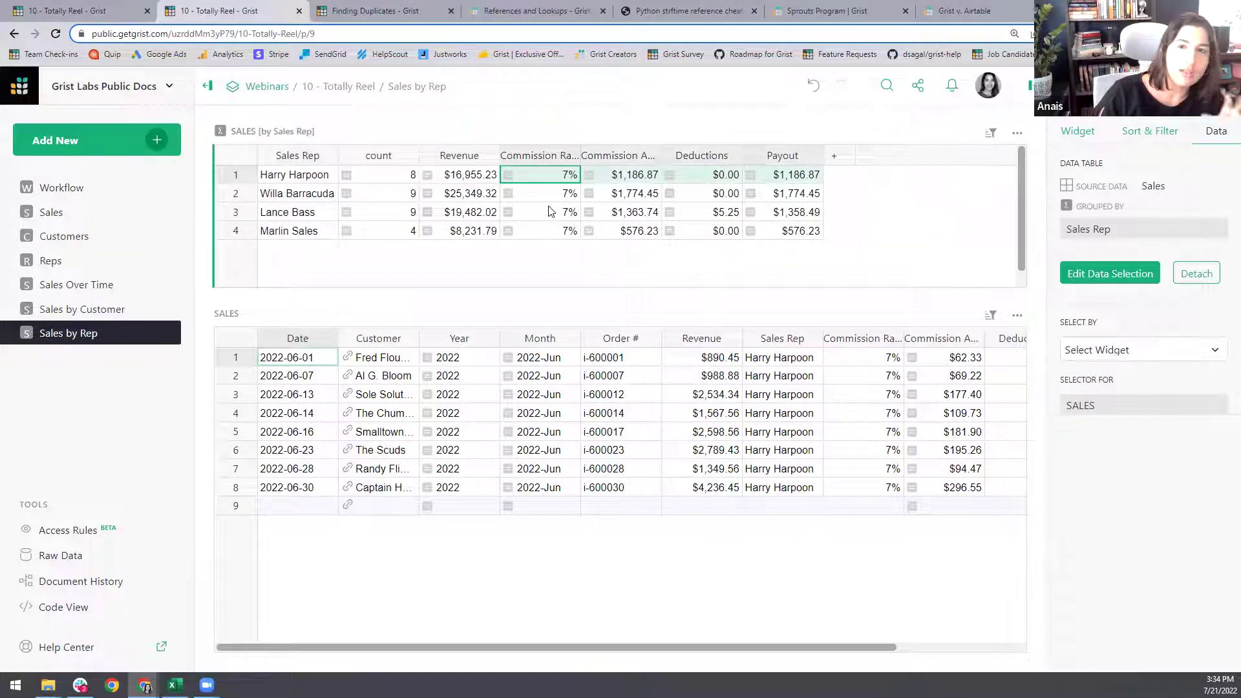
click(294, 174)
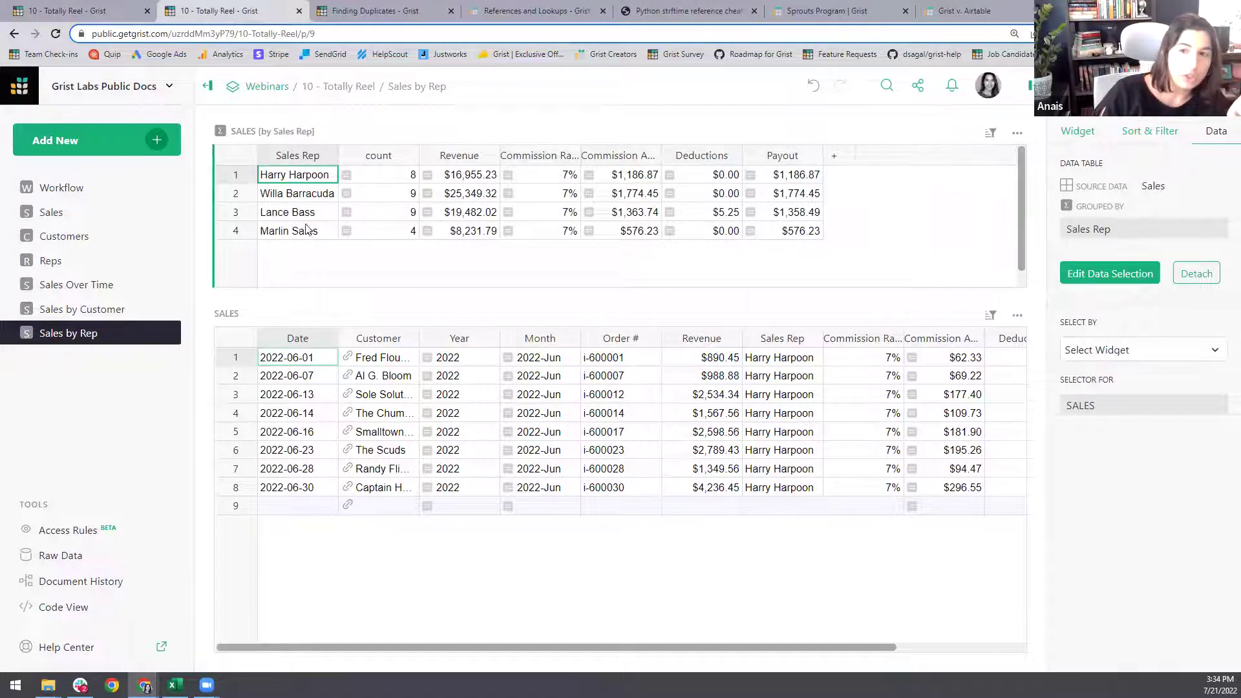
click(72, 213)
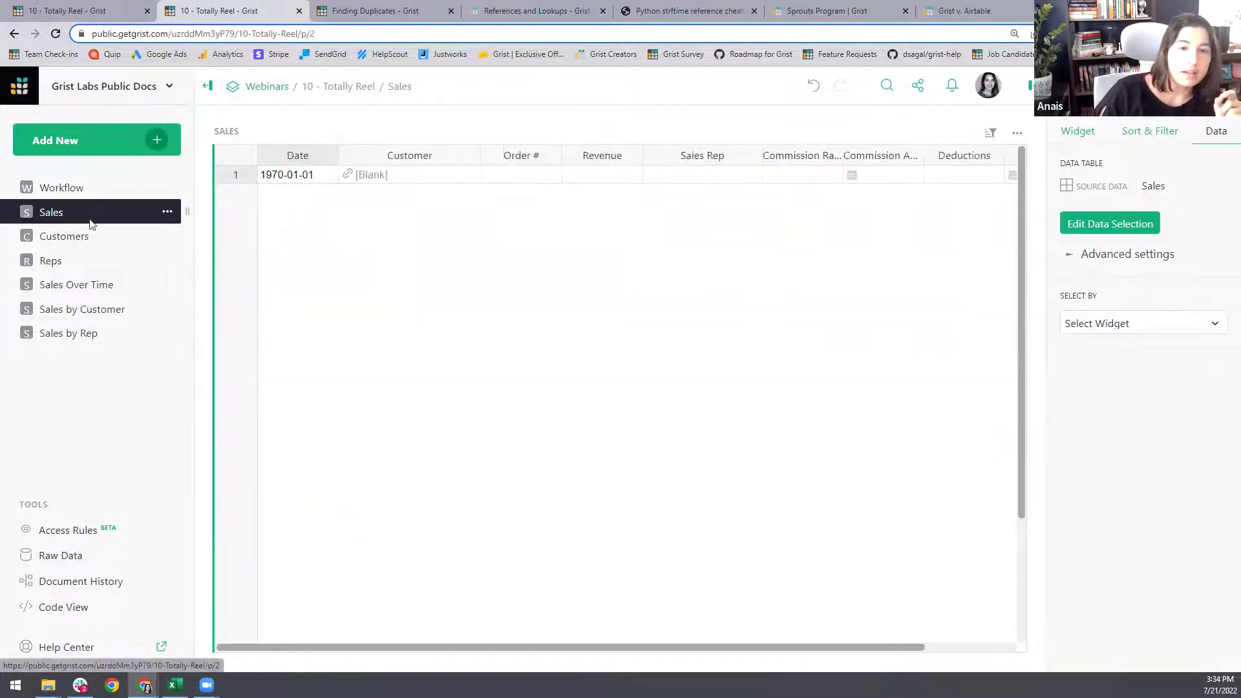
click(709, 216)
click(1186, 86)
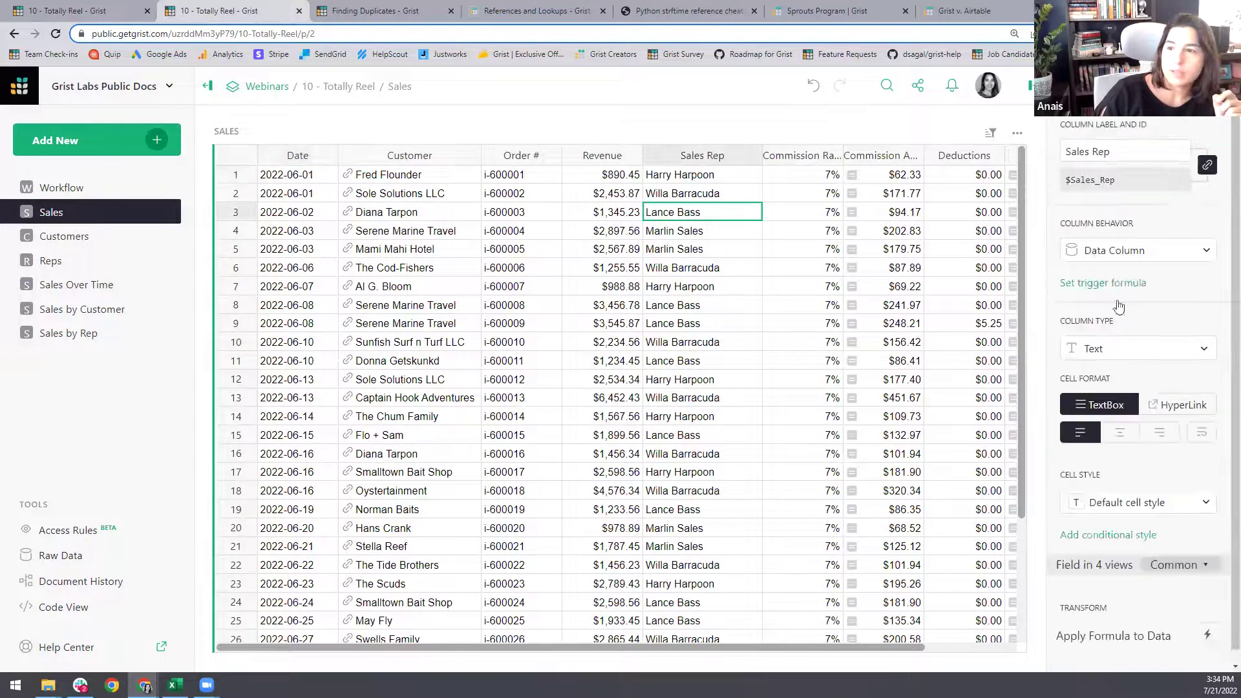
click(1120, 353)
click(1128, 333)
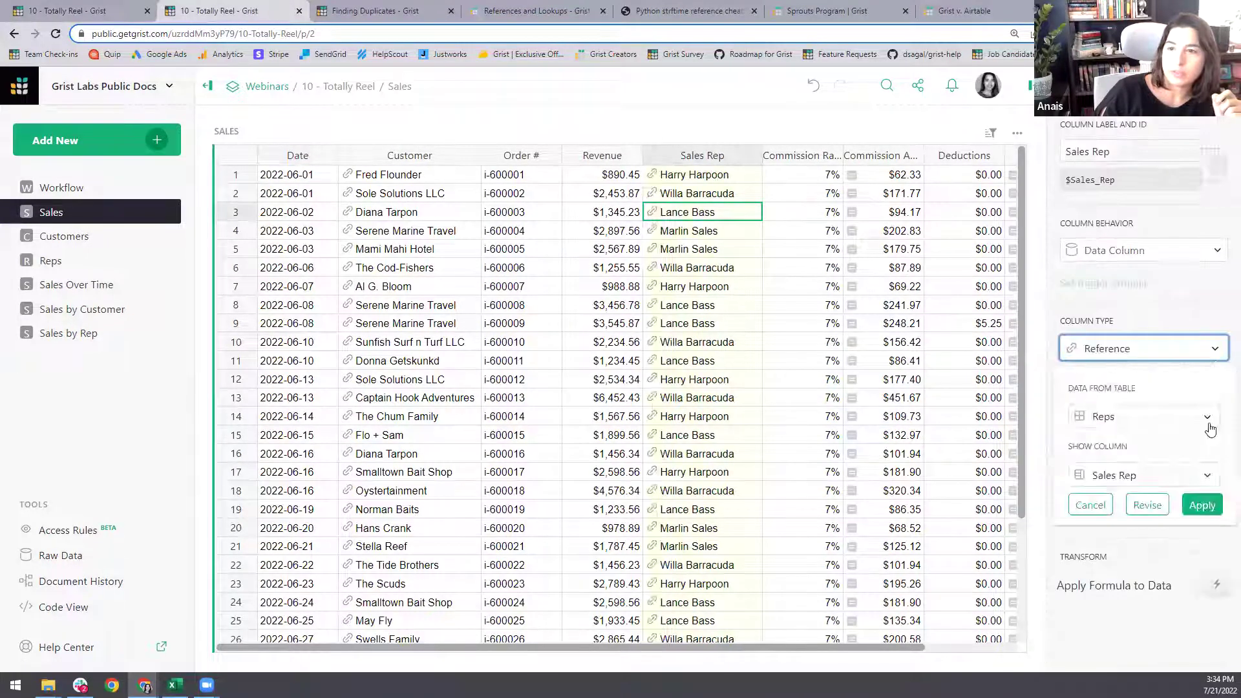
click(1202, 505)
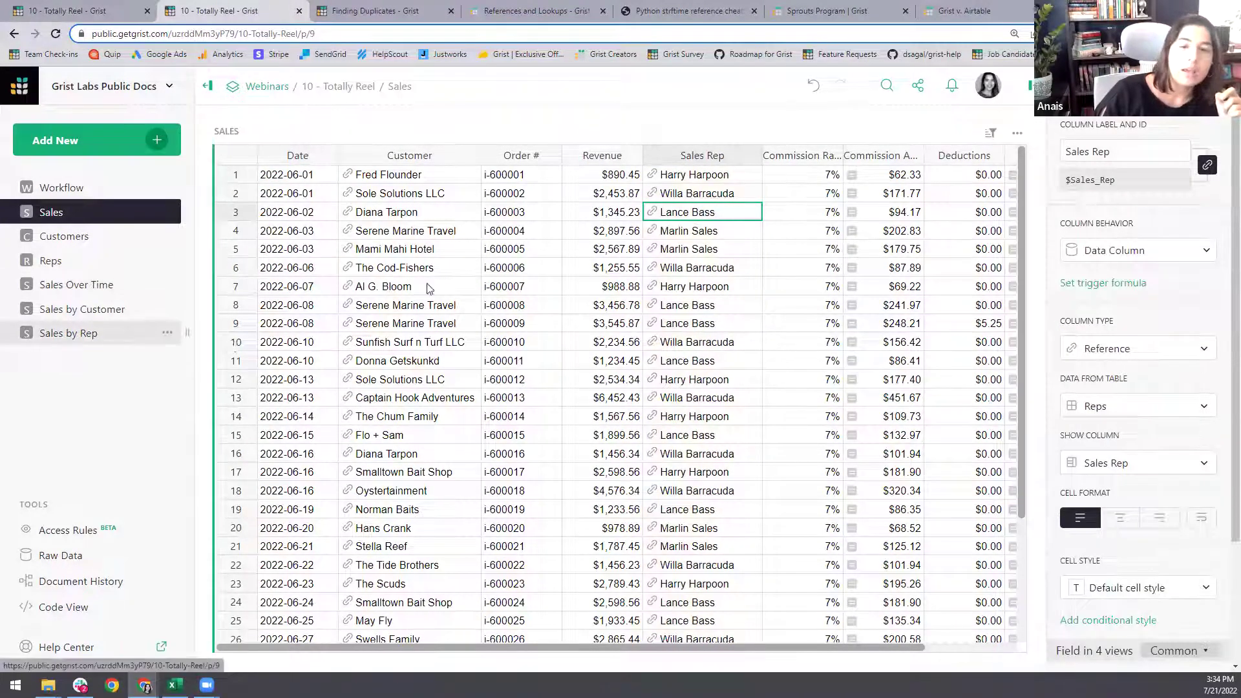
- Set the Sales by Rep summary's Sales Rep column to display rep names
click(72, 334)
click(1131, 498)
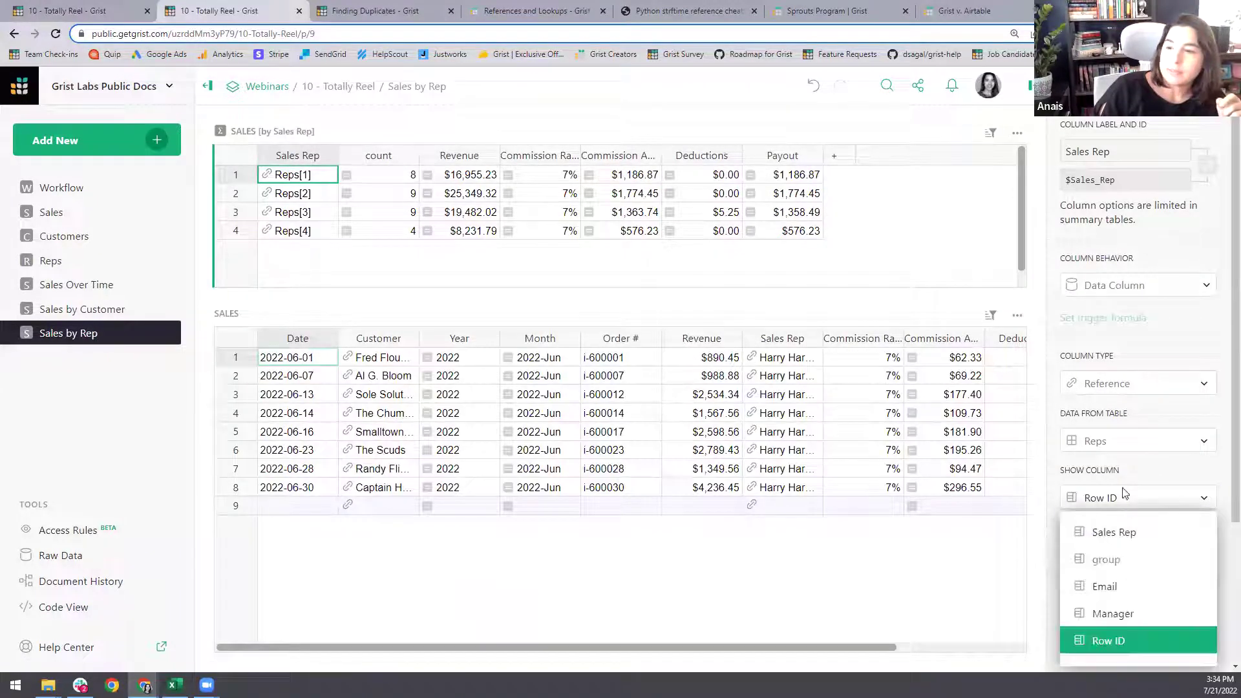
click(1097, 444)
click(1128, 497)
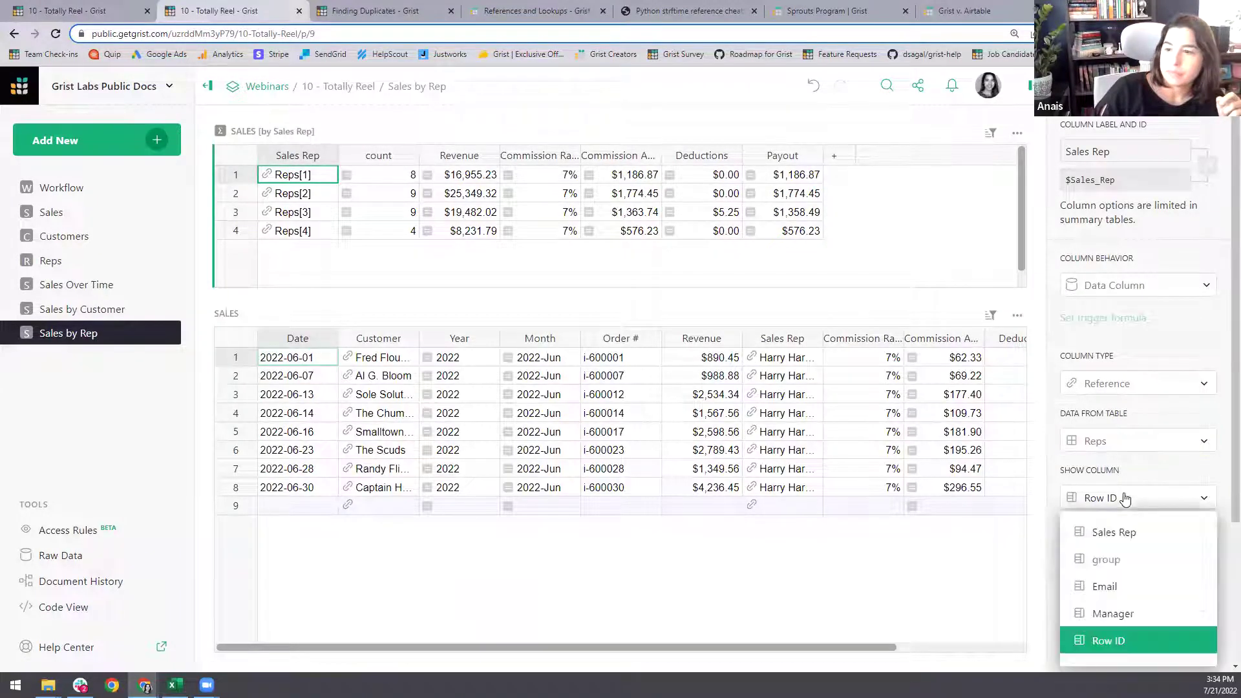
click(1109, 530)
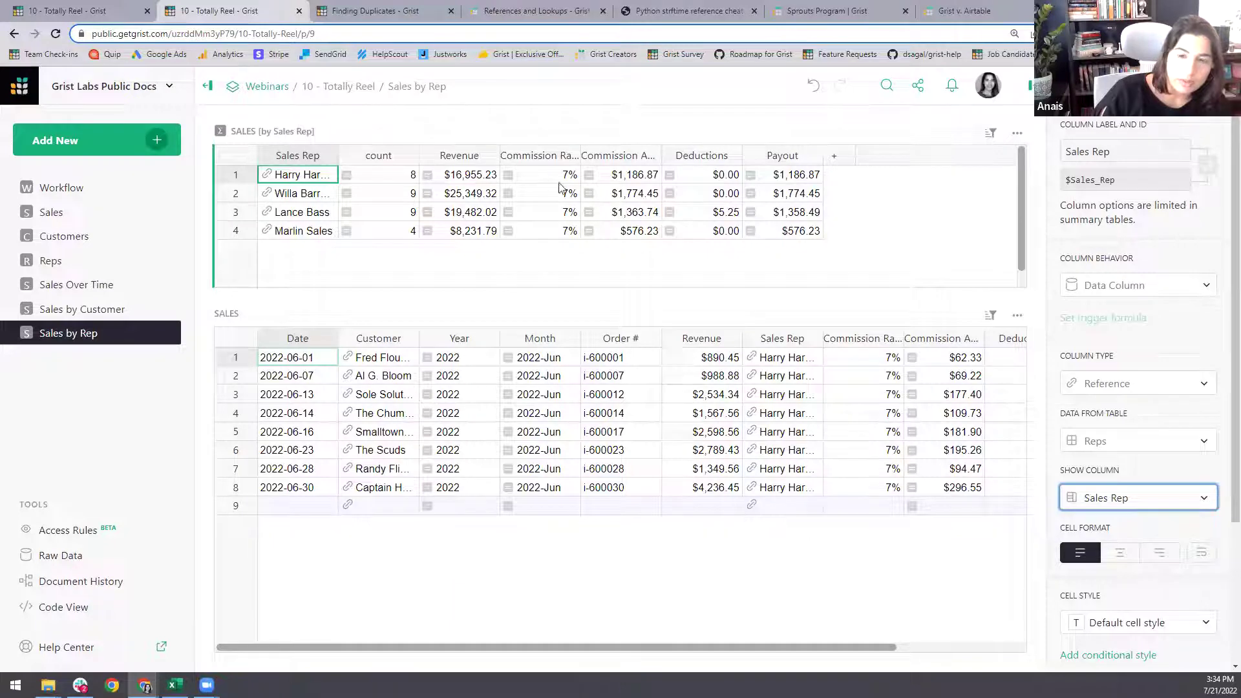
click(32, 6)
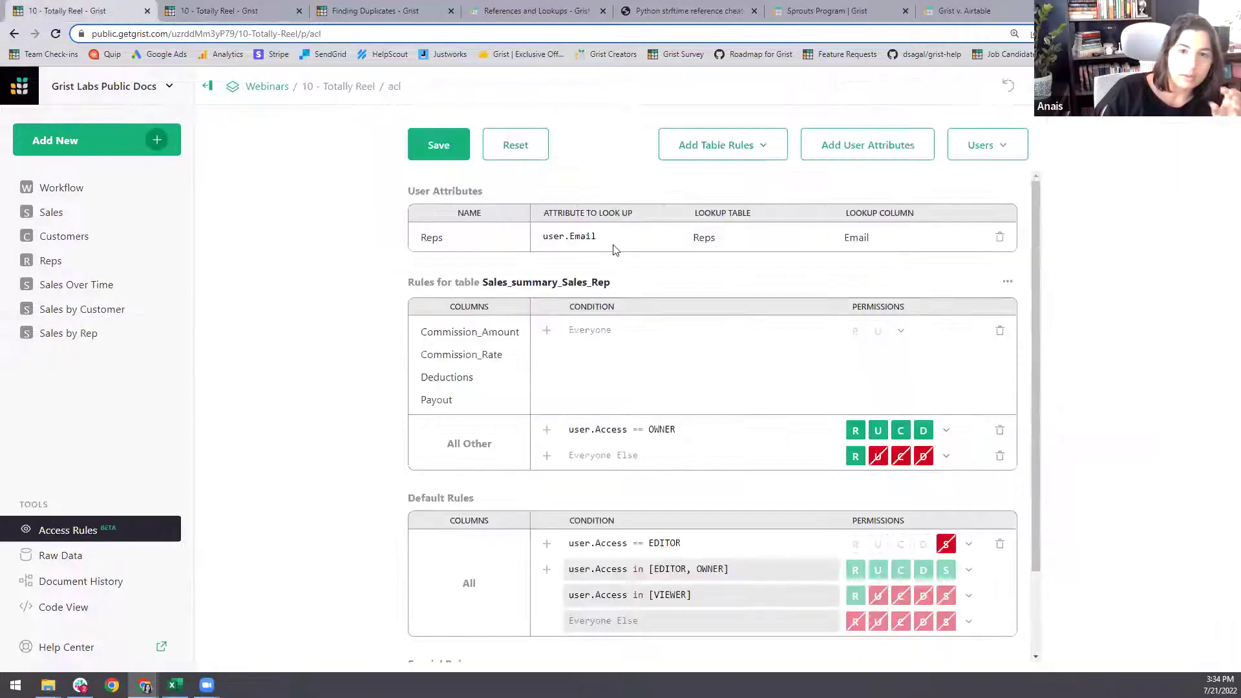
- Add a user.Access == OWNER condition giving owners full access to the commission columns
click(604, 333)
text(us)
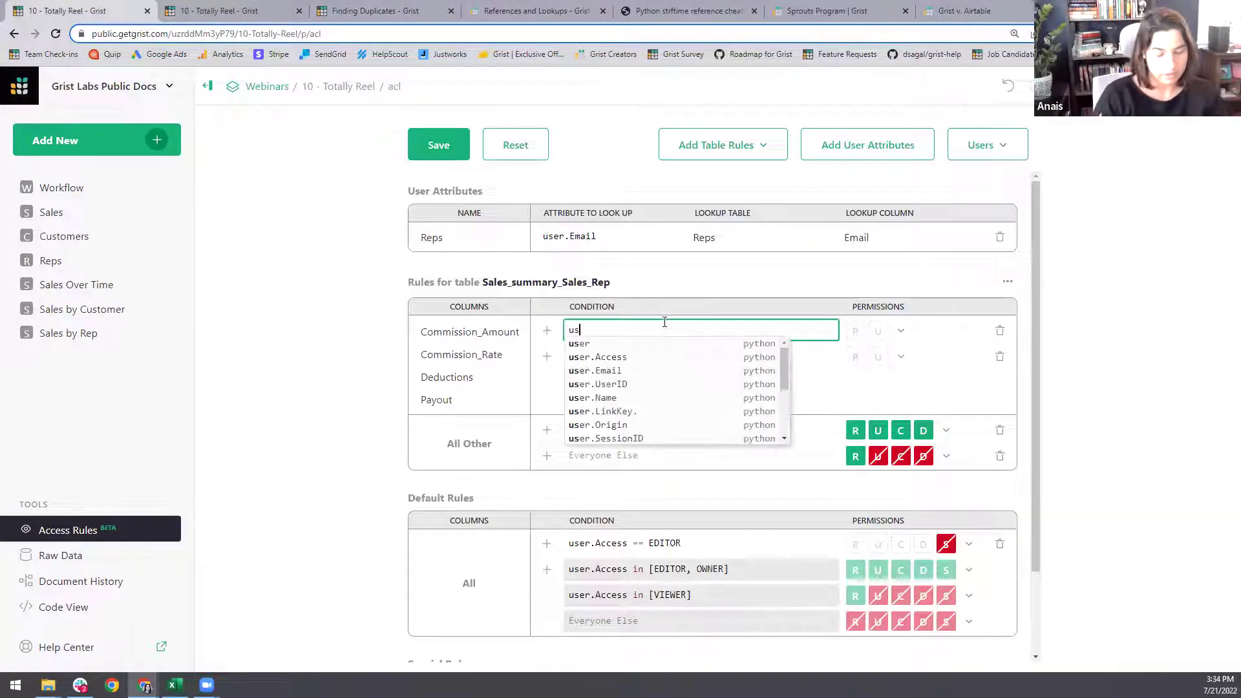
text(er.Access)
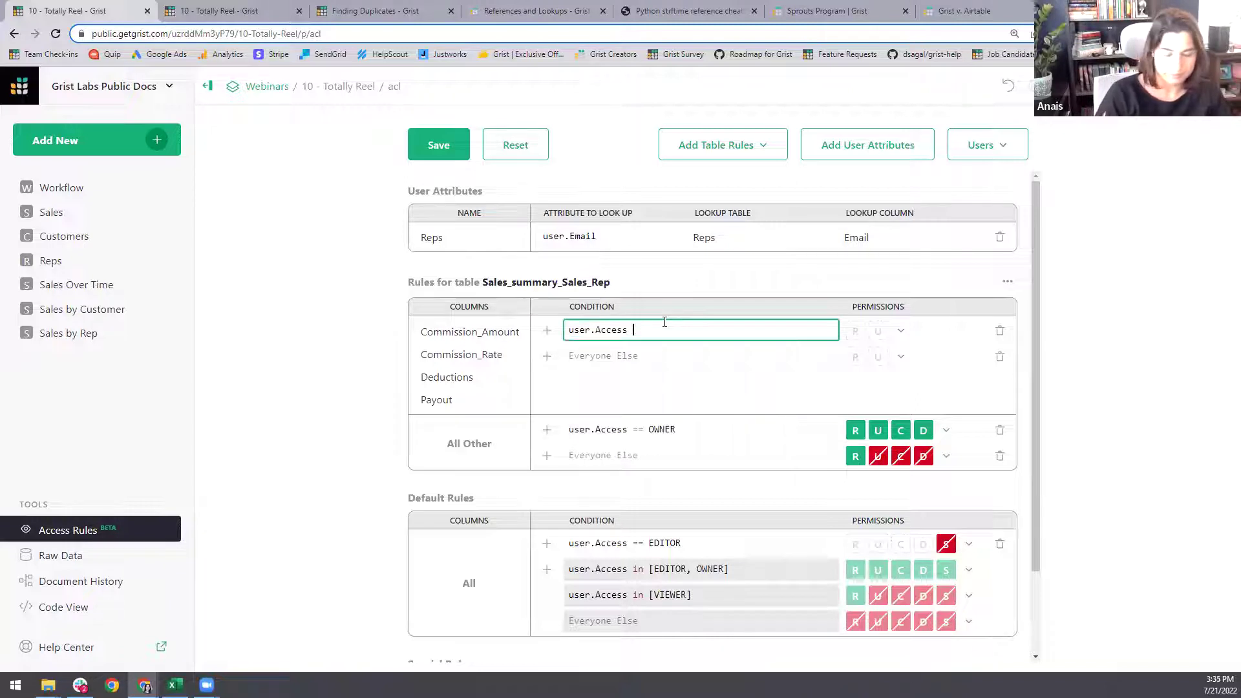
text( == O)
click(778, 360)
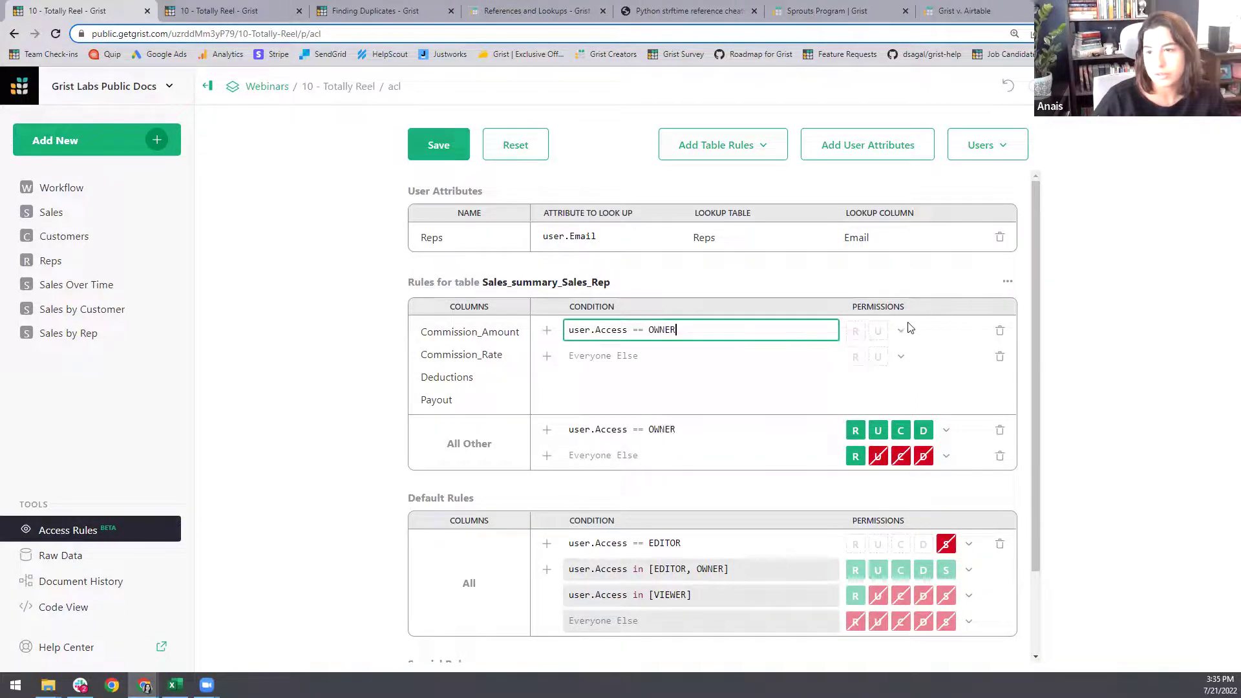
click(901, 330)
click(929, 361)
- Add a user.Reps.Manager == True condition making managers read-only on those columns
click(547, 356)
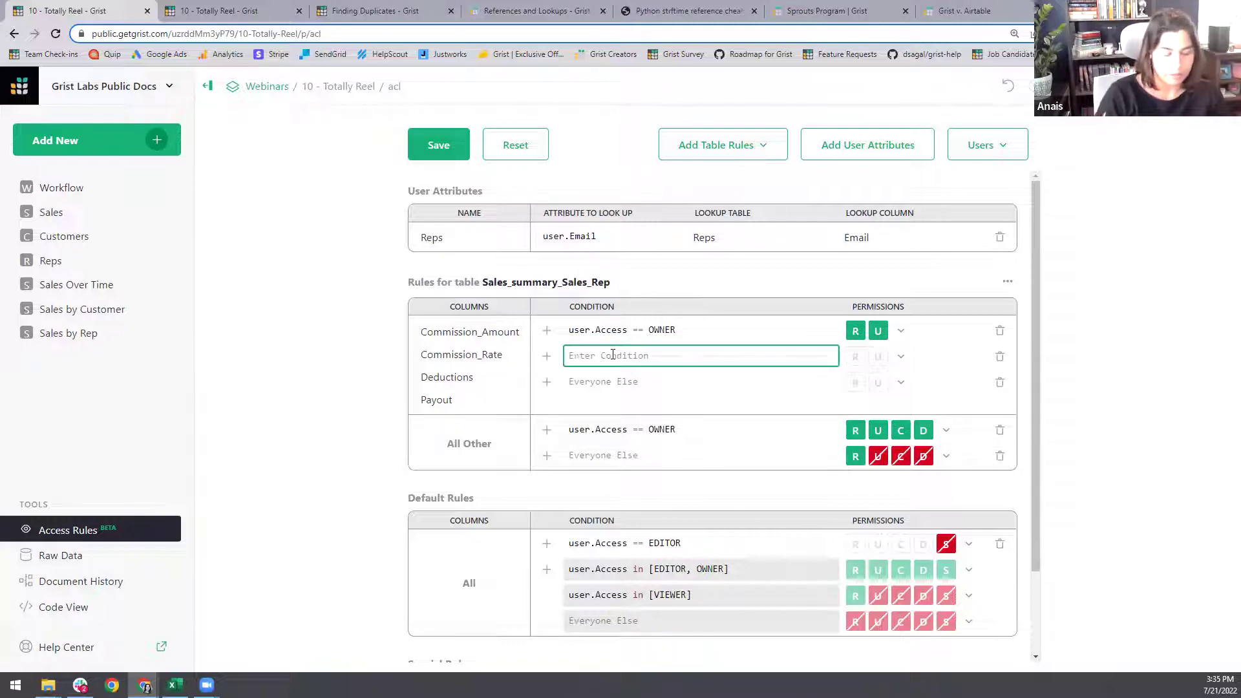
text(user.Reps)
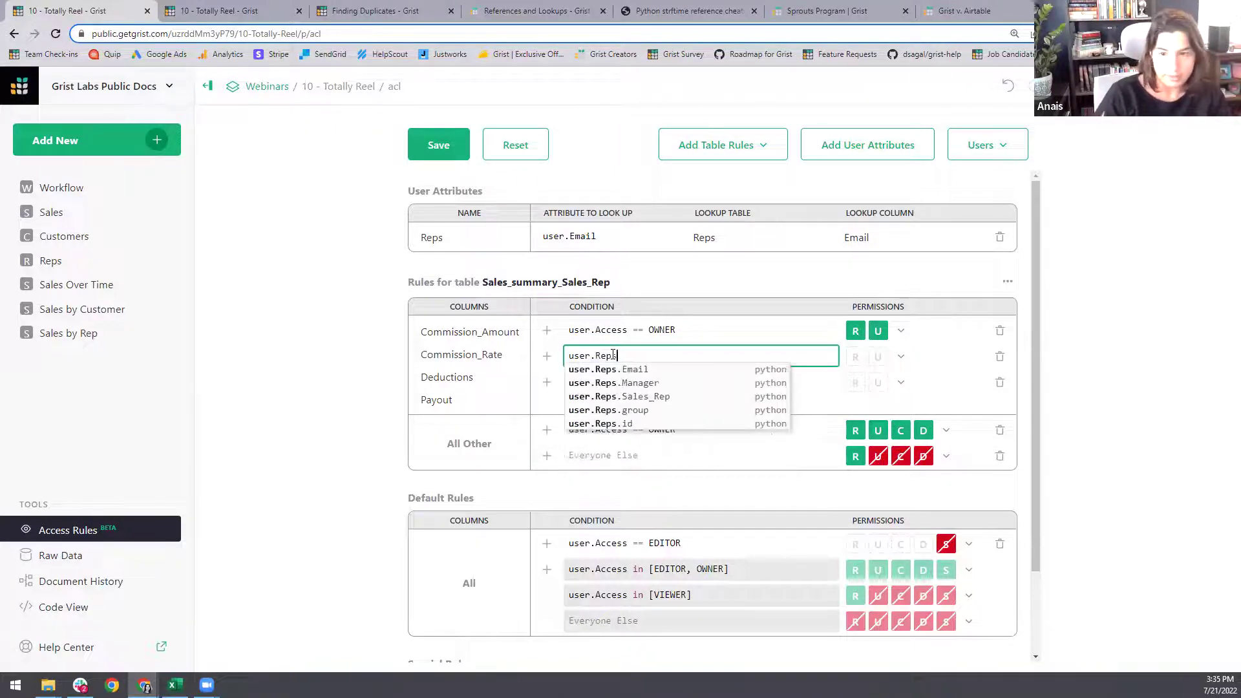
key(Down)
key(Down)
key(Return)
text(== )
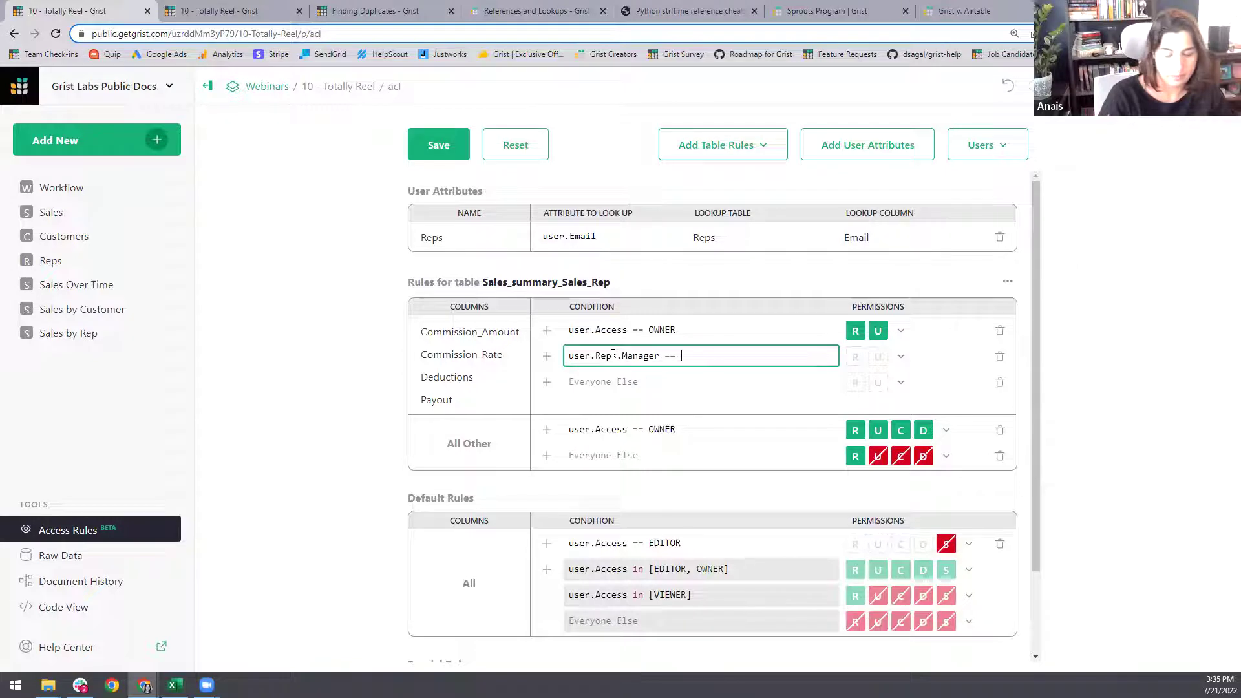
text(True)
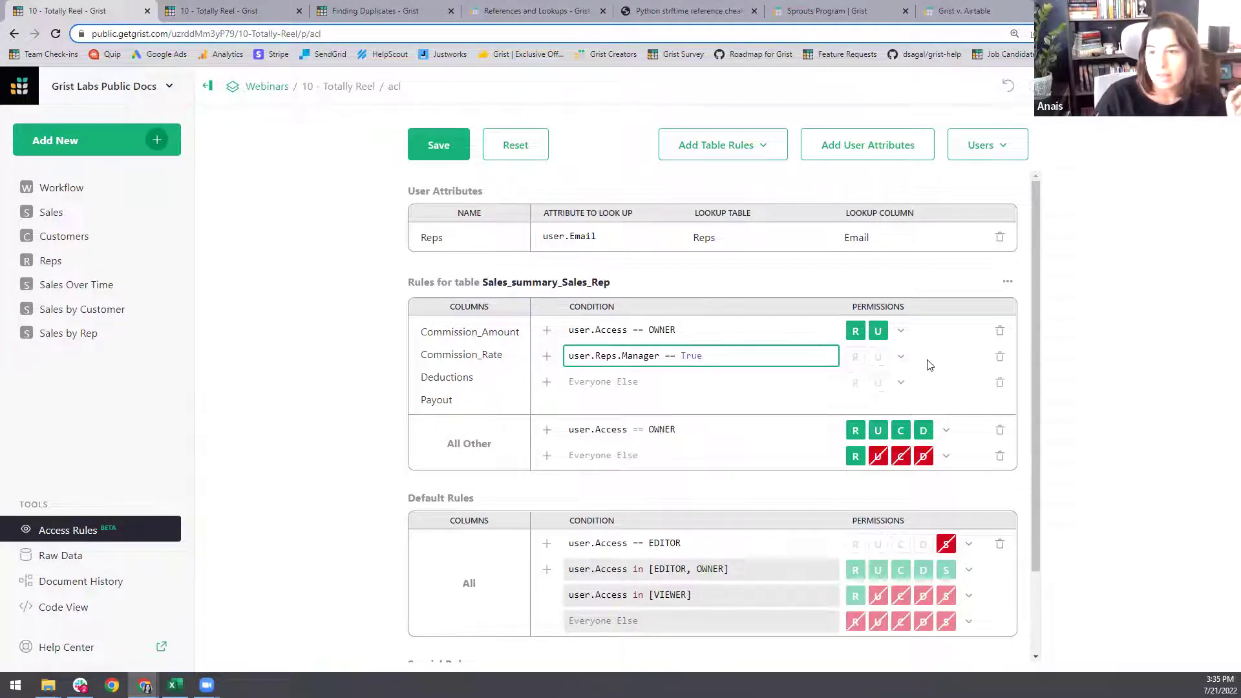
click(902, 356)
click(936, 441)
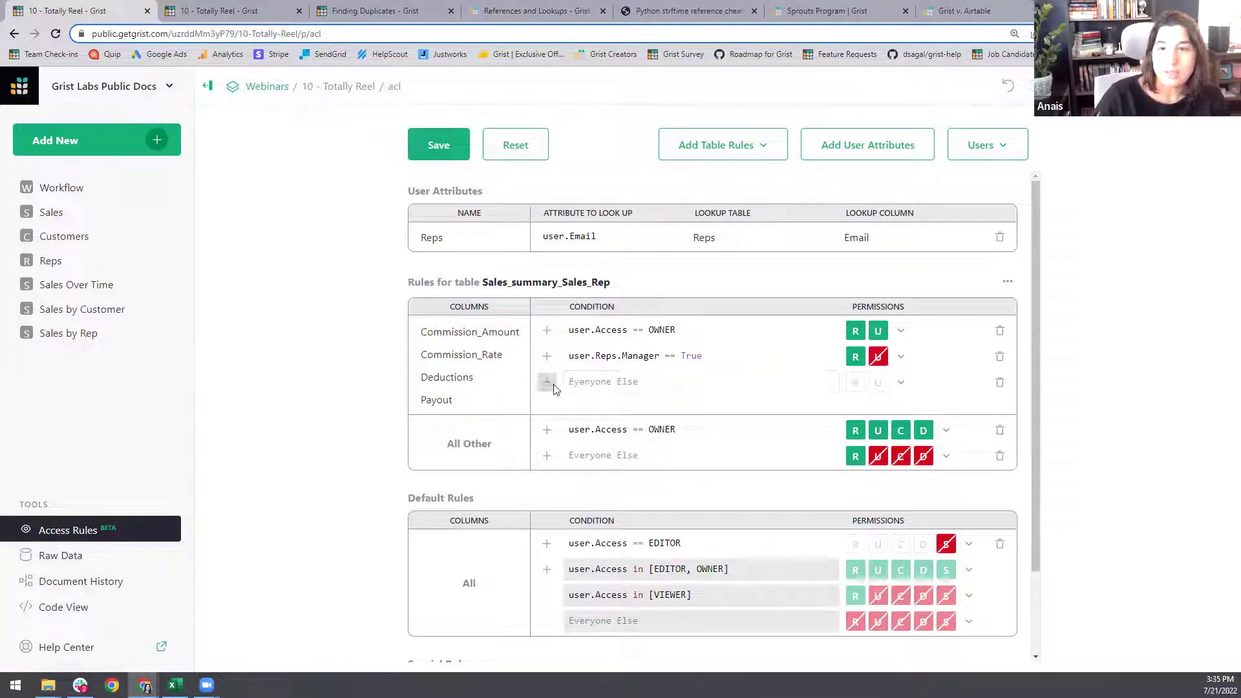
- Enter a third condition, rec.Sales_Rep == user.Reps.id, then return to Sales by Rep
click(549, 383)
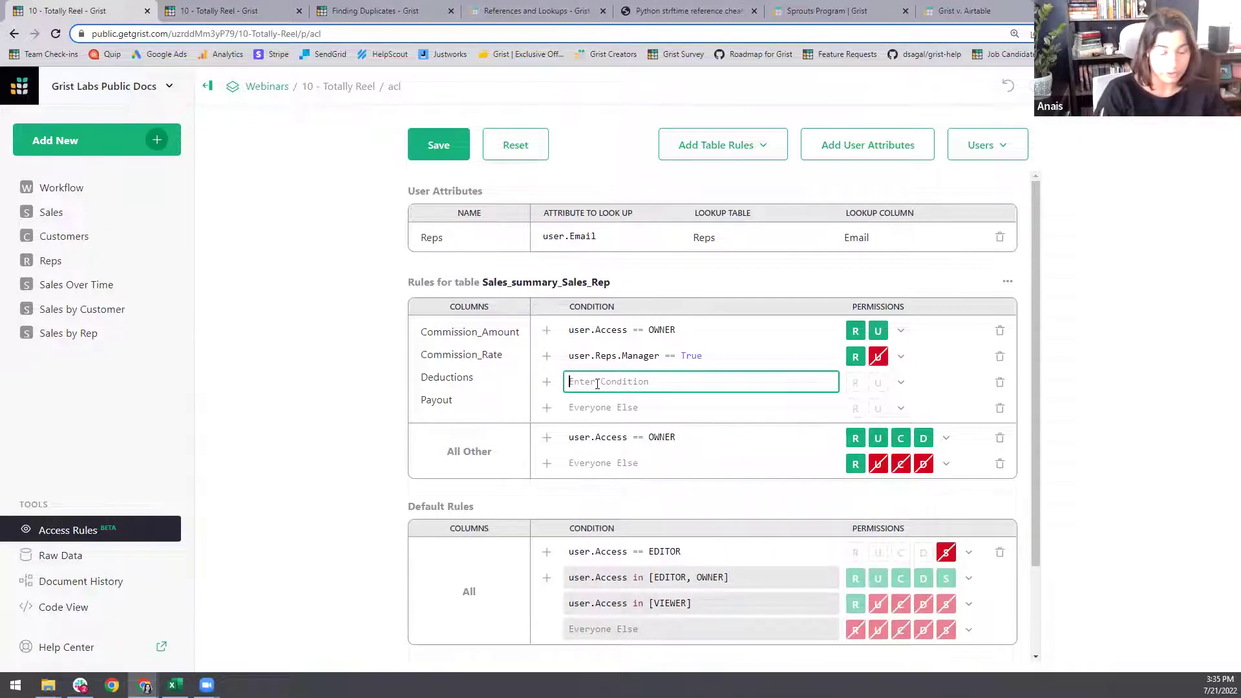
click(235, 9)
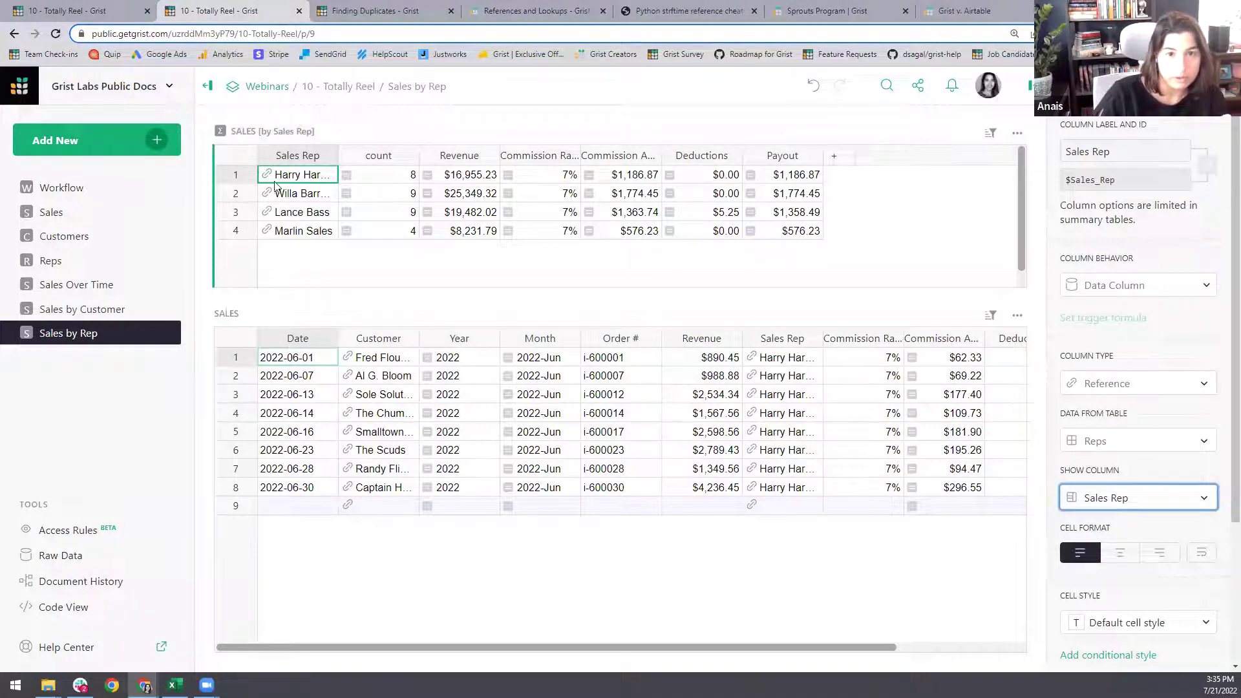
key(ctrl+shift+Tab)
text(rec.Sa)
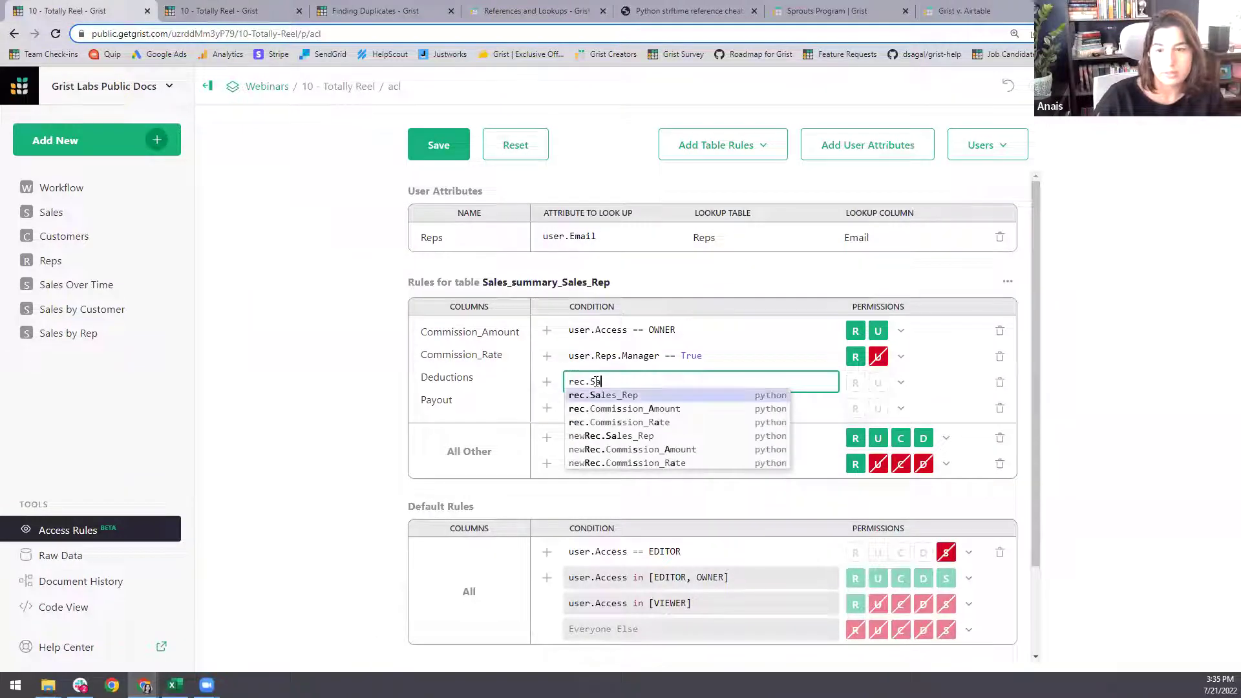
key(Tab)
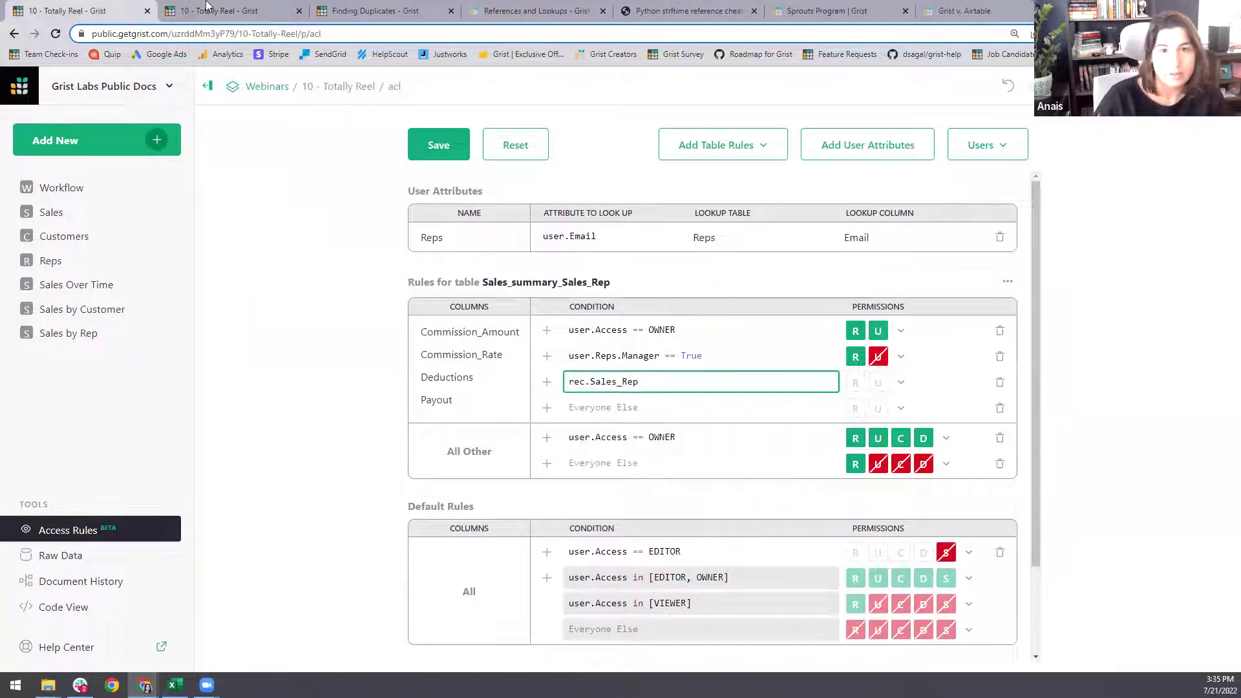
click(208, 5)
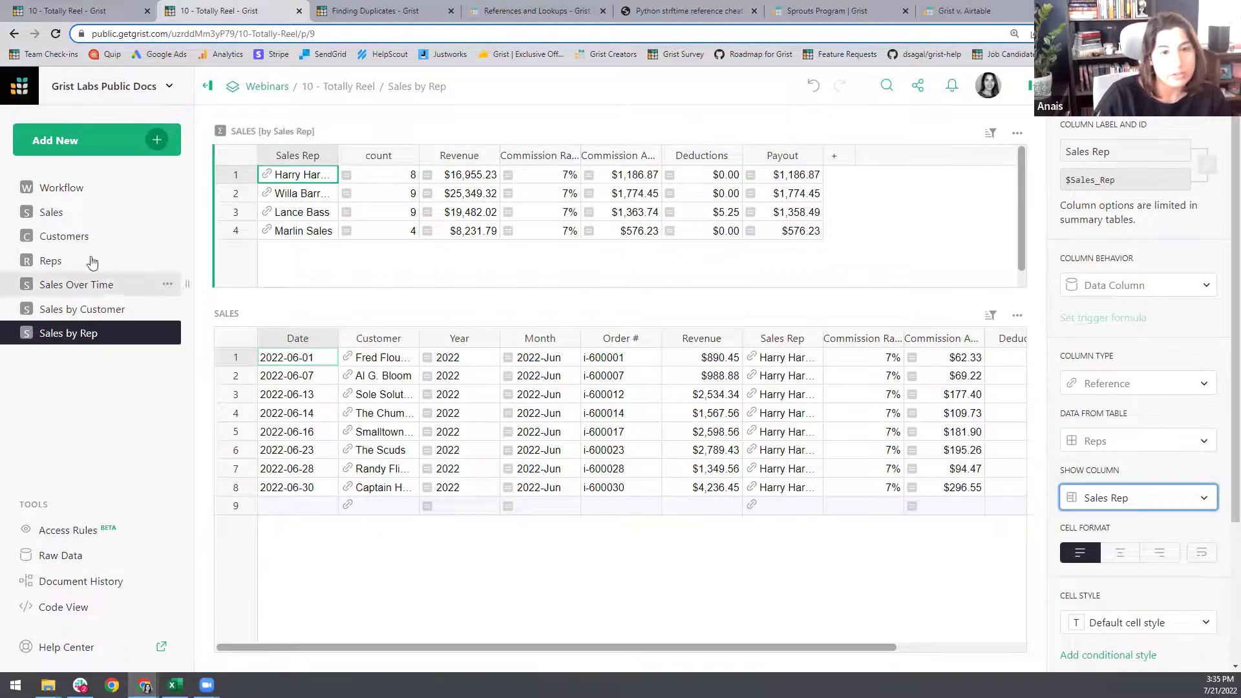
click(60, 4)
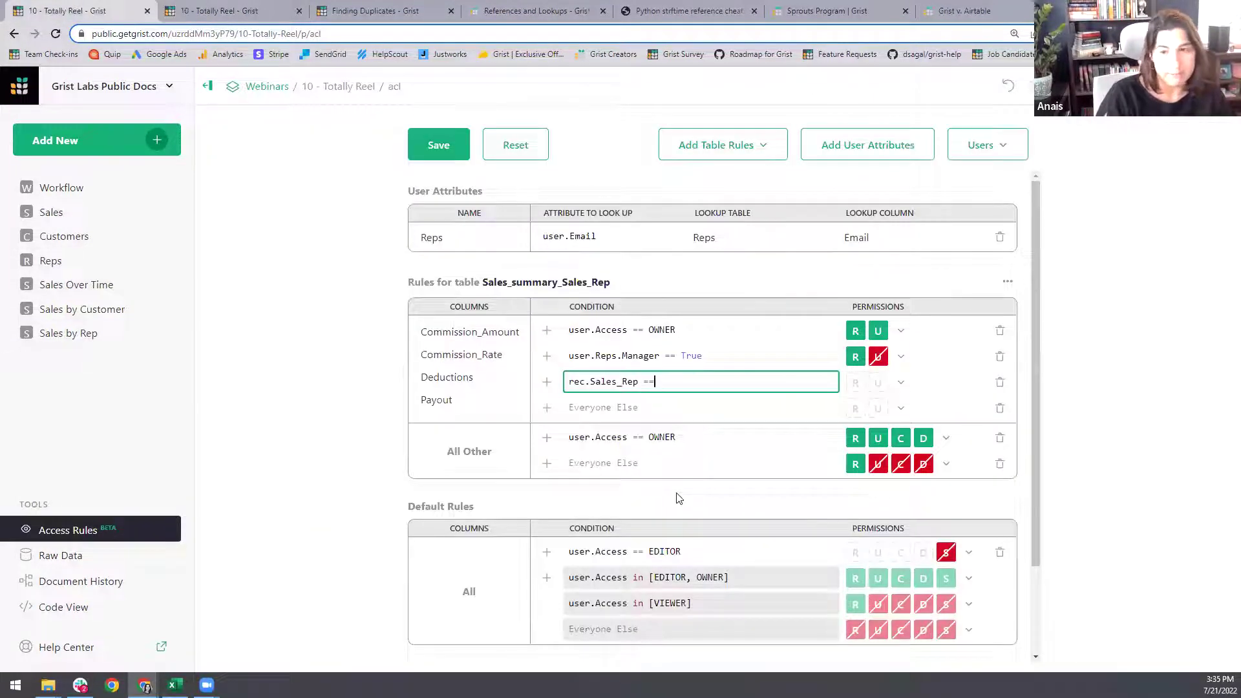
text(User)
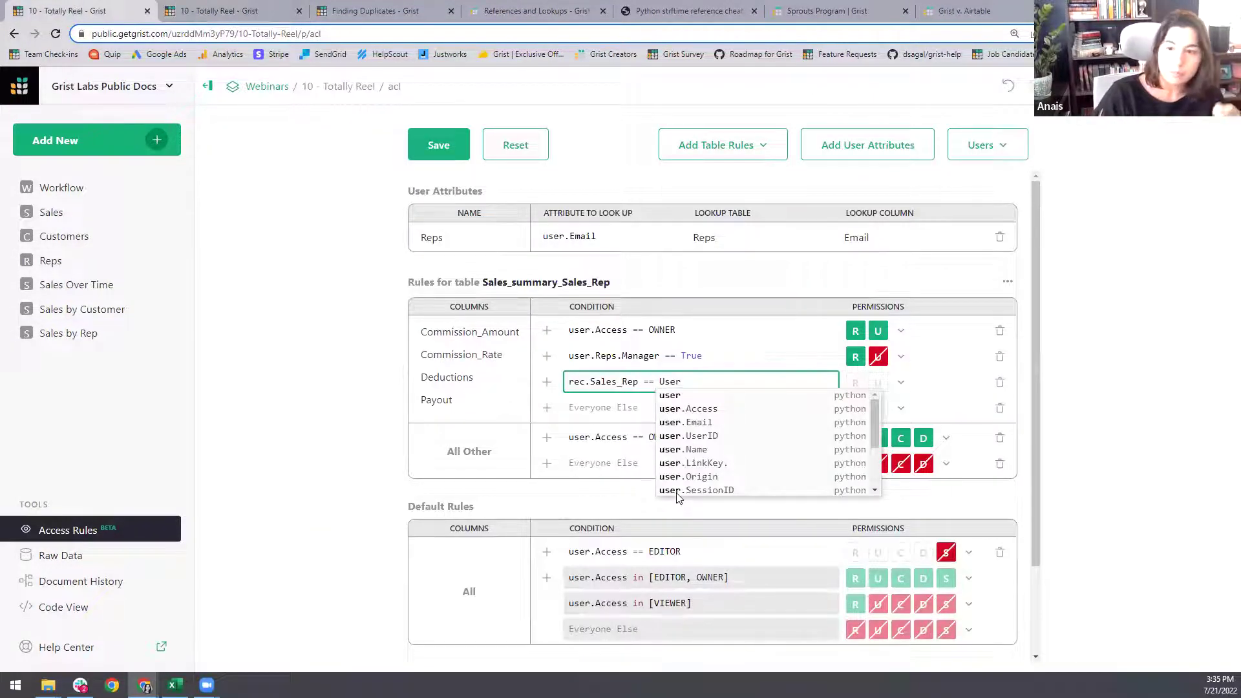
text(.Re)
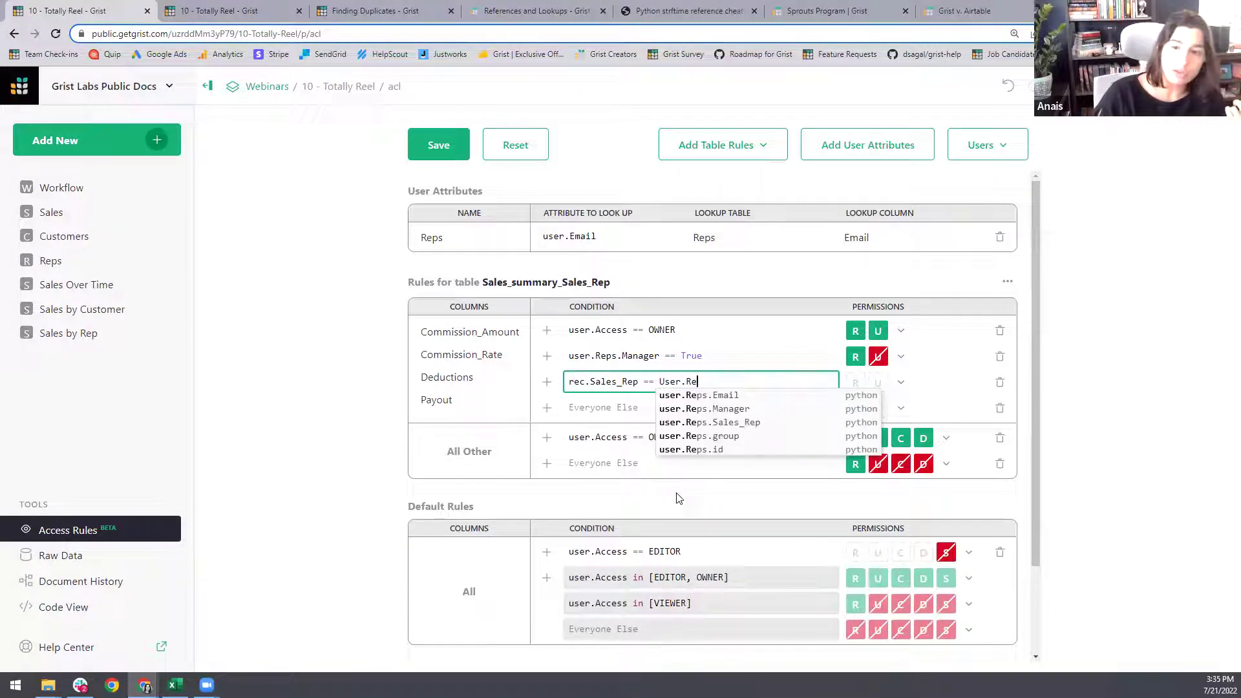
key(Down)
key(Down)
key(Down)
key(Down)
key(Down)
key(Return)
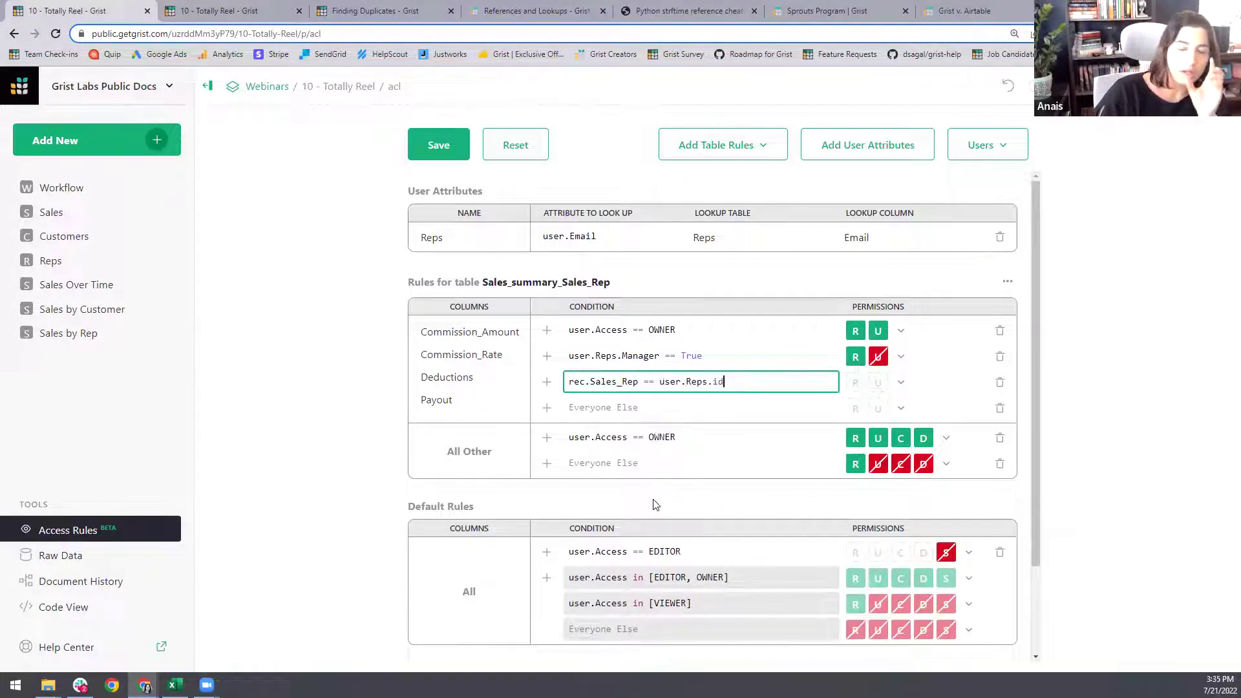
click(206, 9)
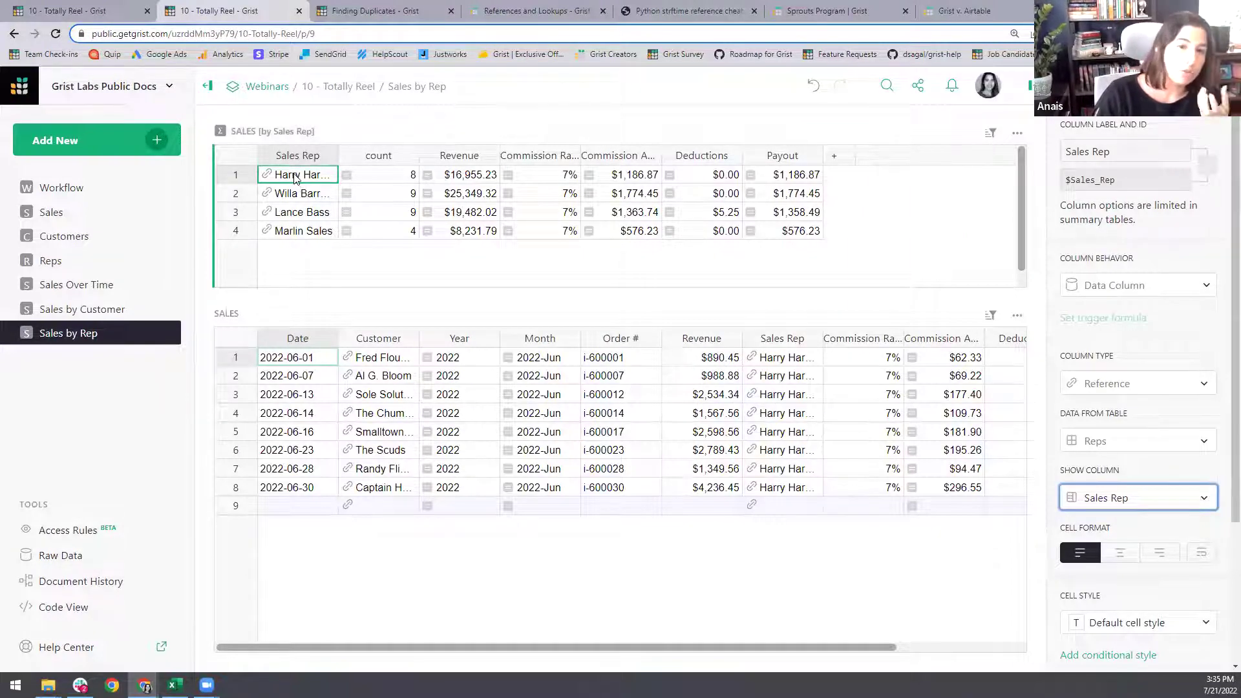
- Widen the Sales Rep column and display reps by Row ID
drag(337, 158, 395, 165)
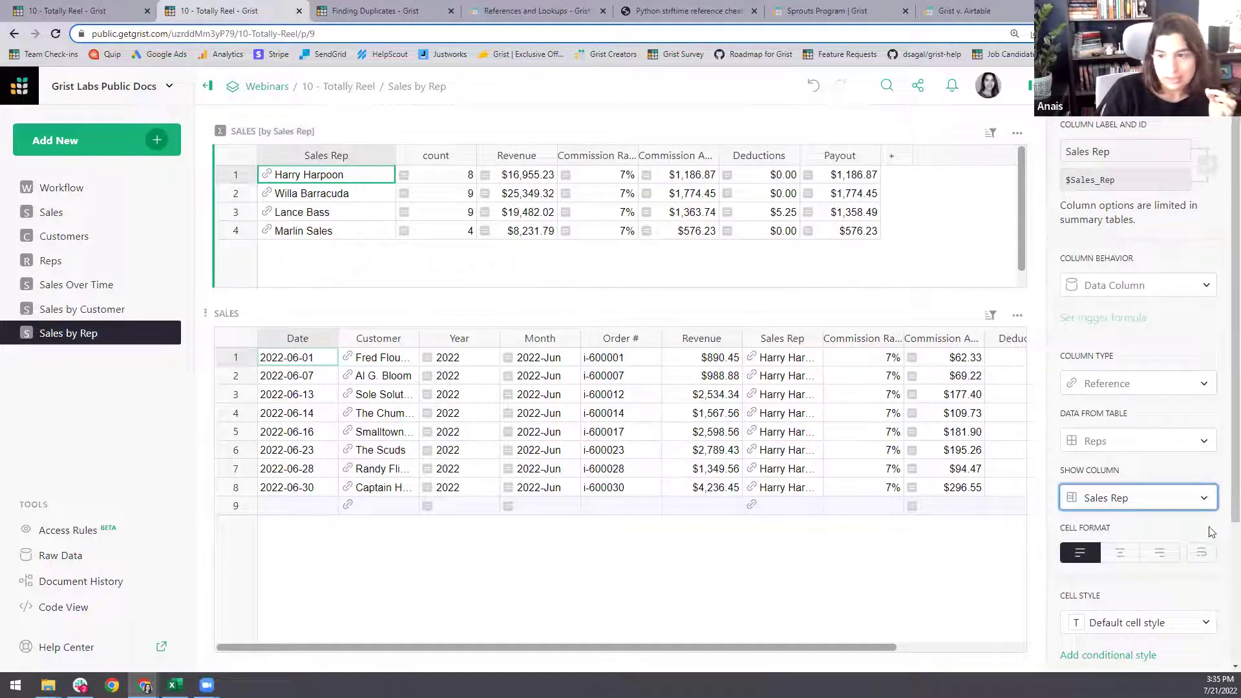
click(1130, 499)
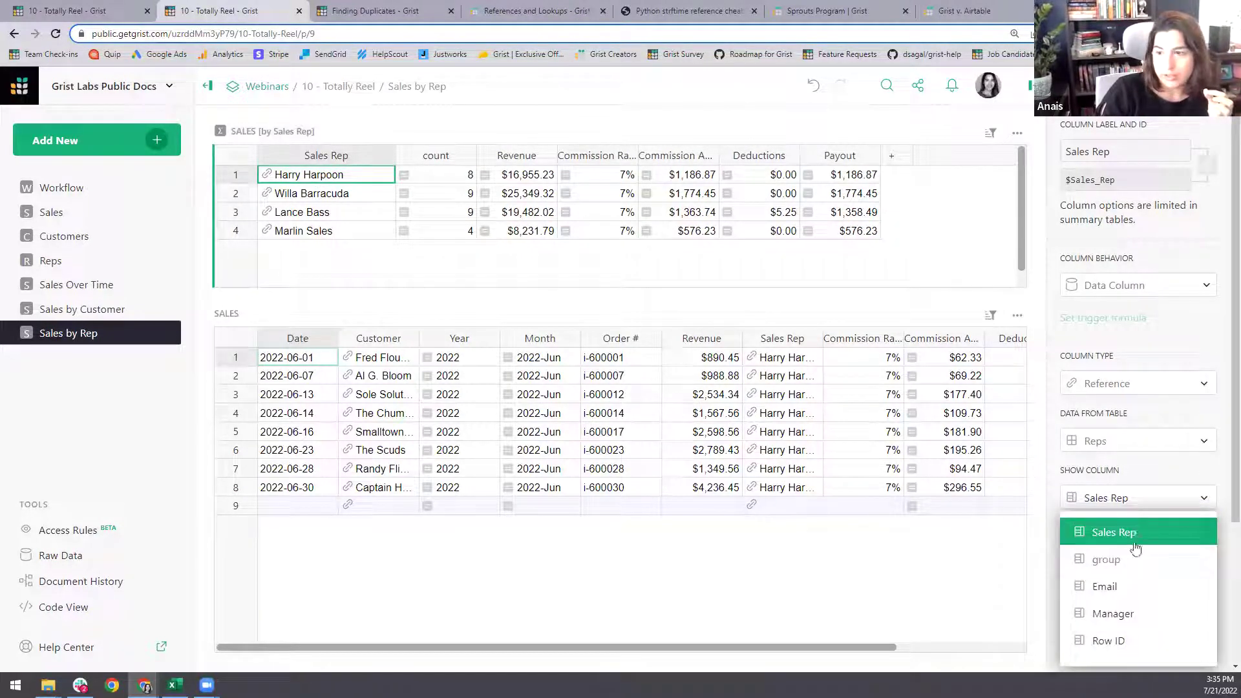
click(1140, 647)
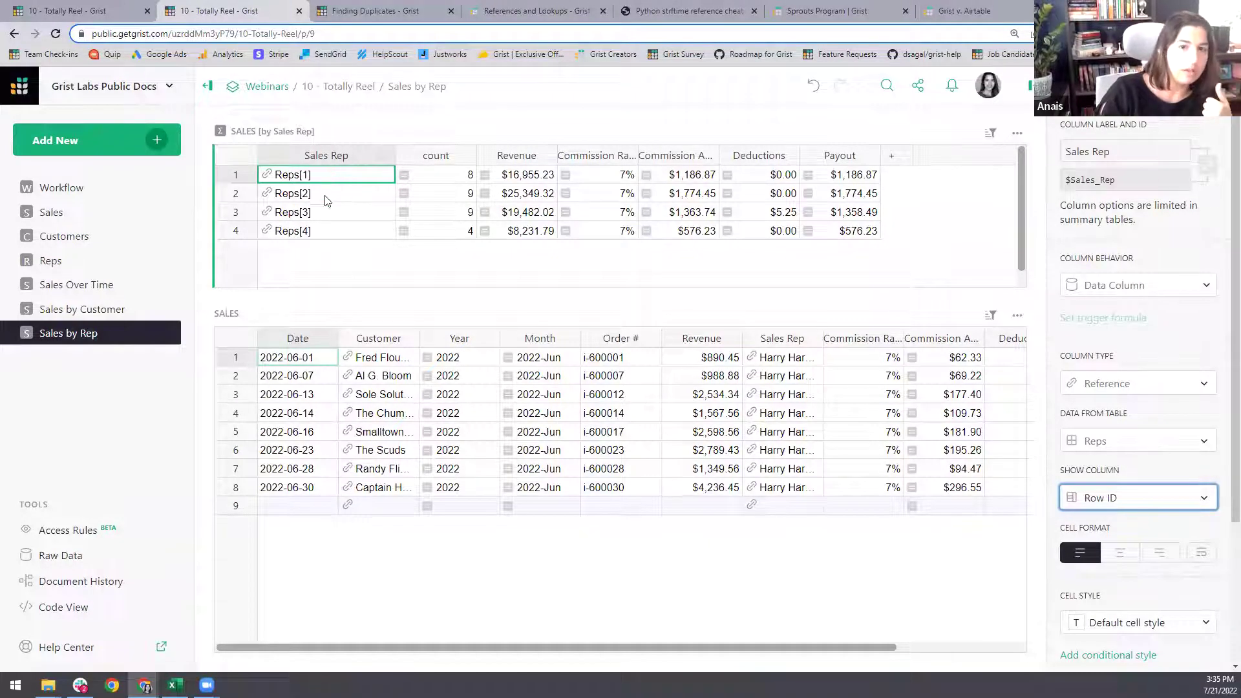
click(1141, 503)
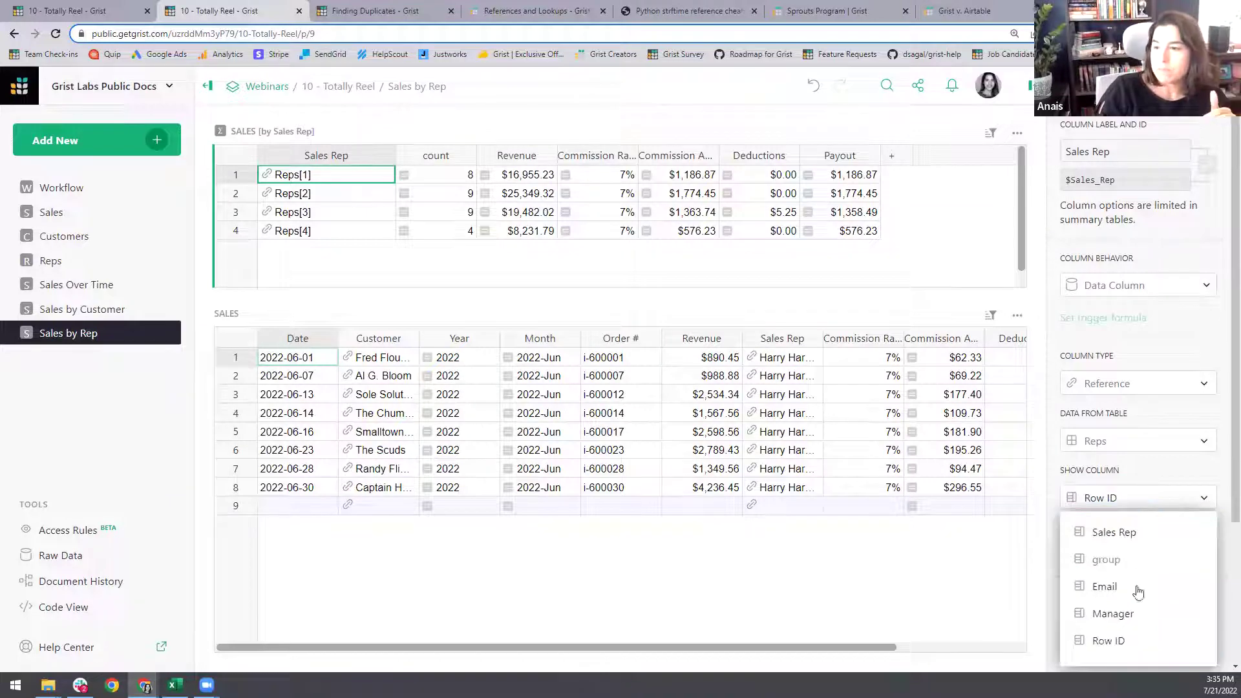
click(337, 175)
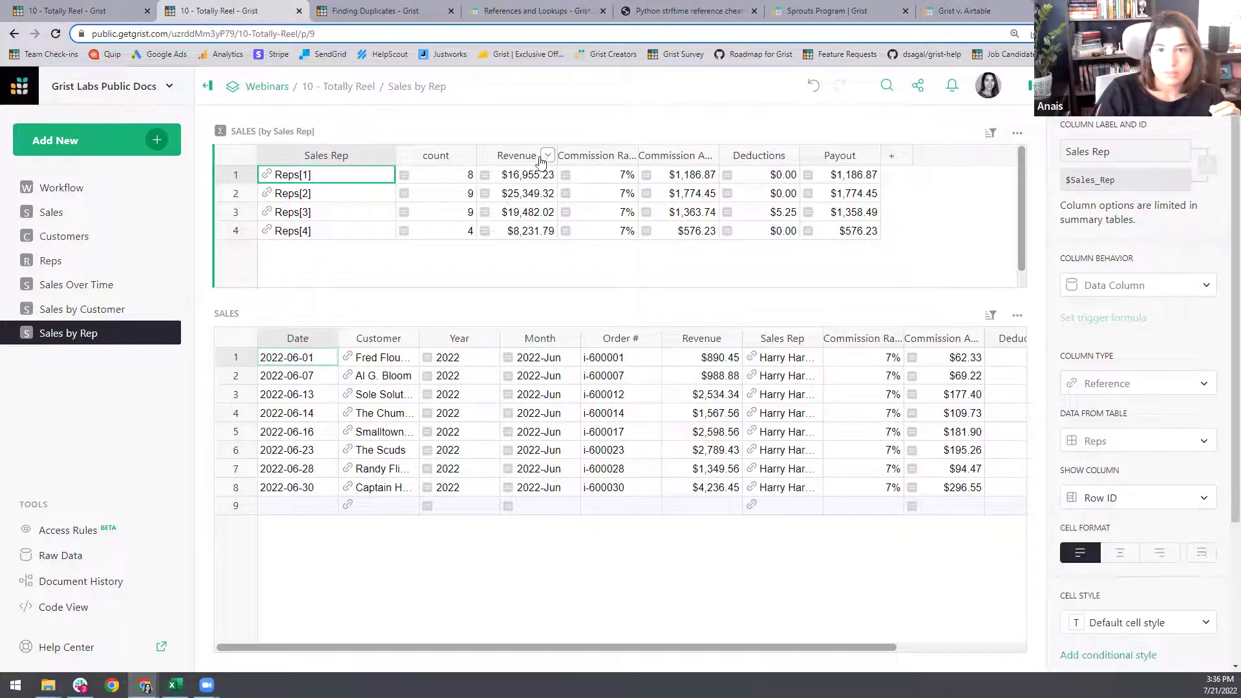
- Sort the summary by Revenue, highest first, then open the Reps table
click(547, 156)
click(731, 245)
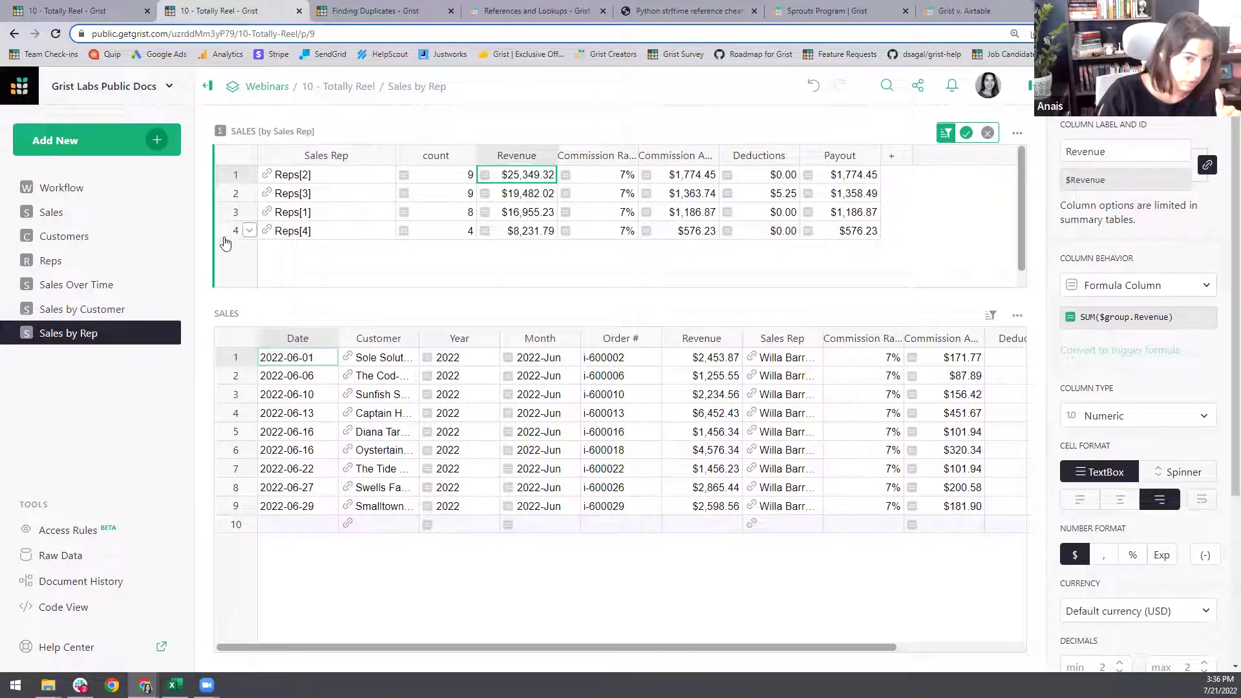
click(310, 237)
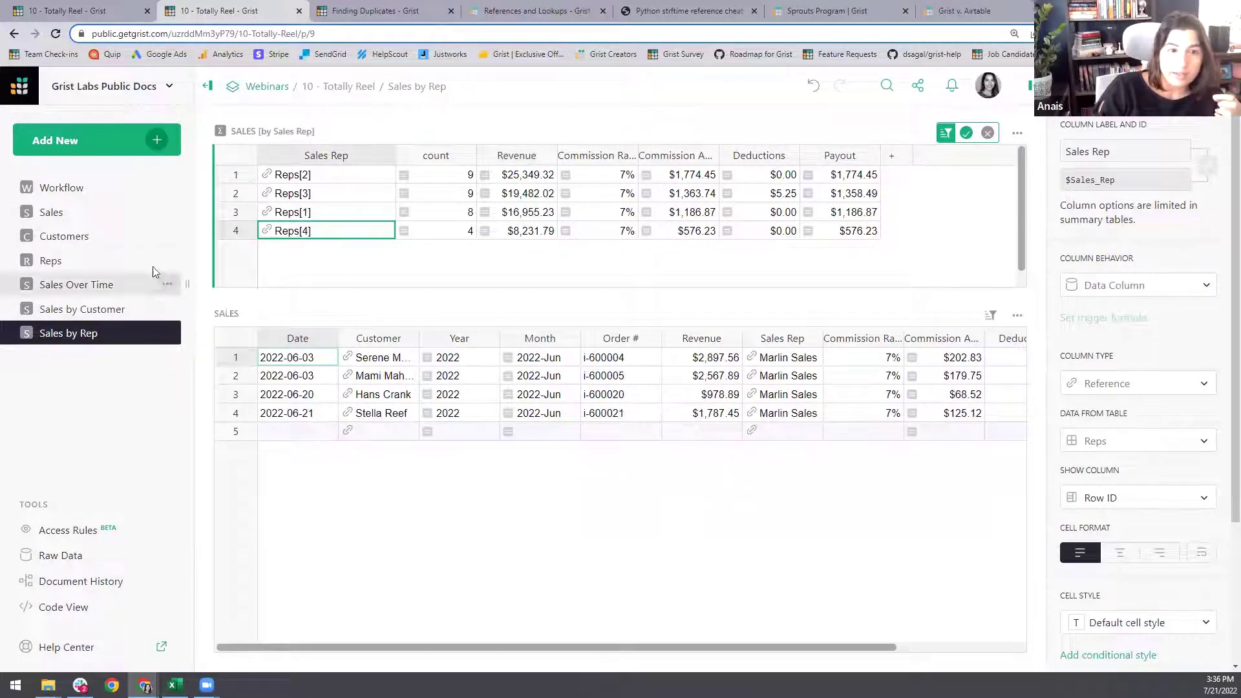
click(65, 261)
click(632, 155)
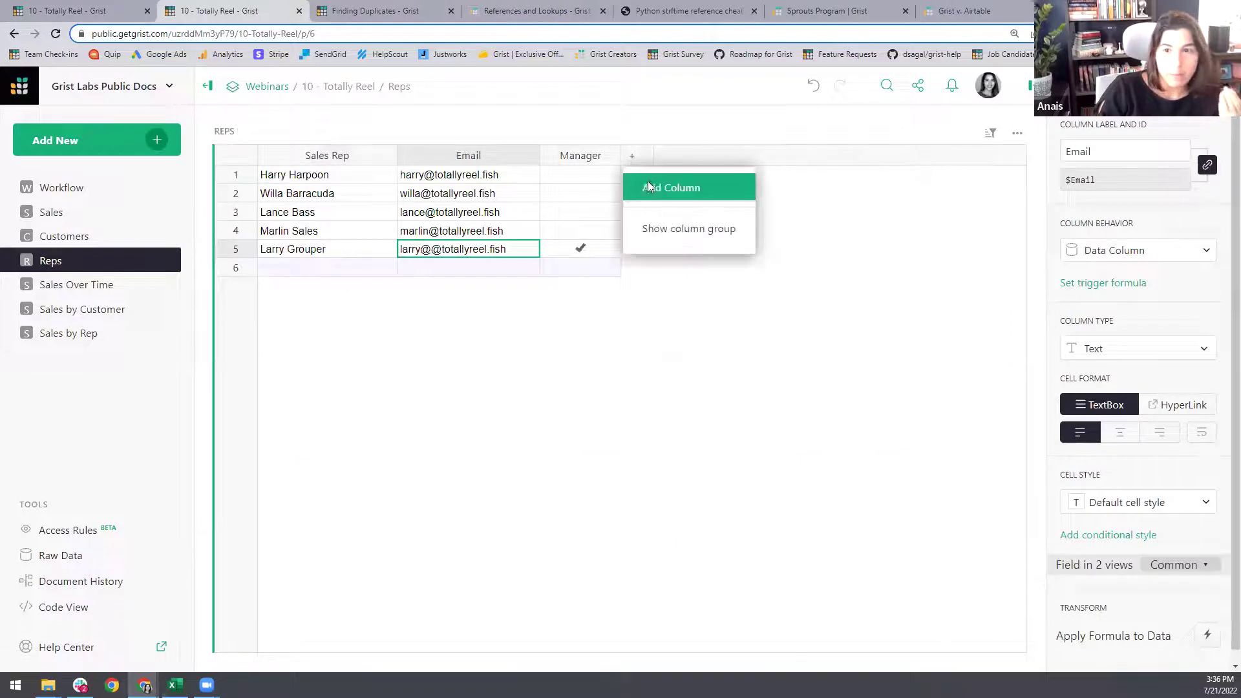
- Add an 'id' column with formula =$id to Reps, then check Sales by Rep
click(668, 186)
text(id)
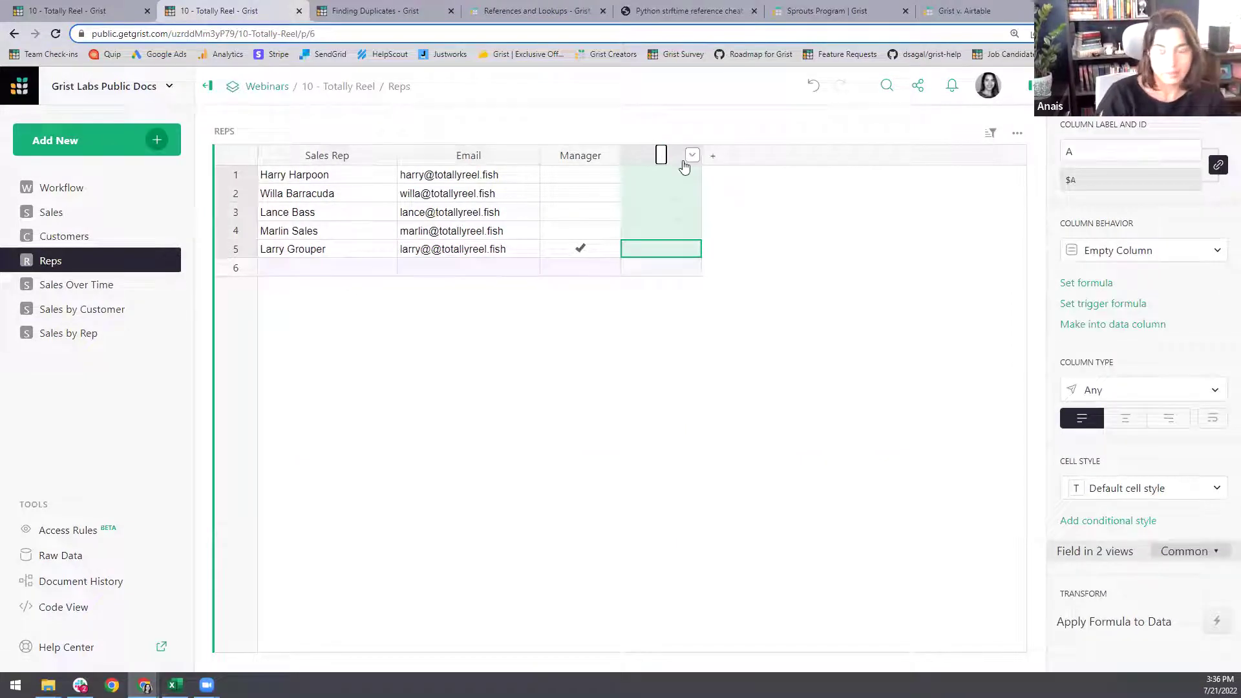
key(Return)
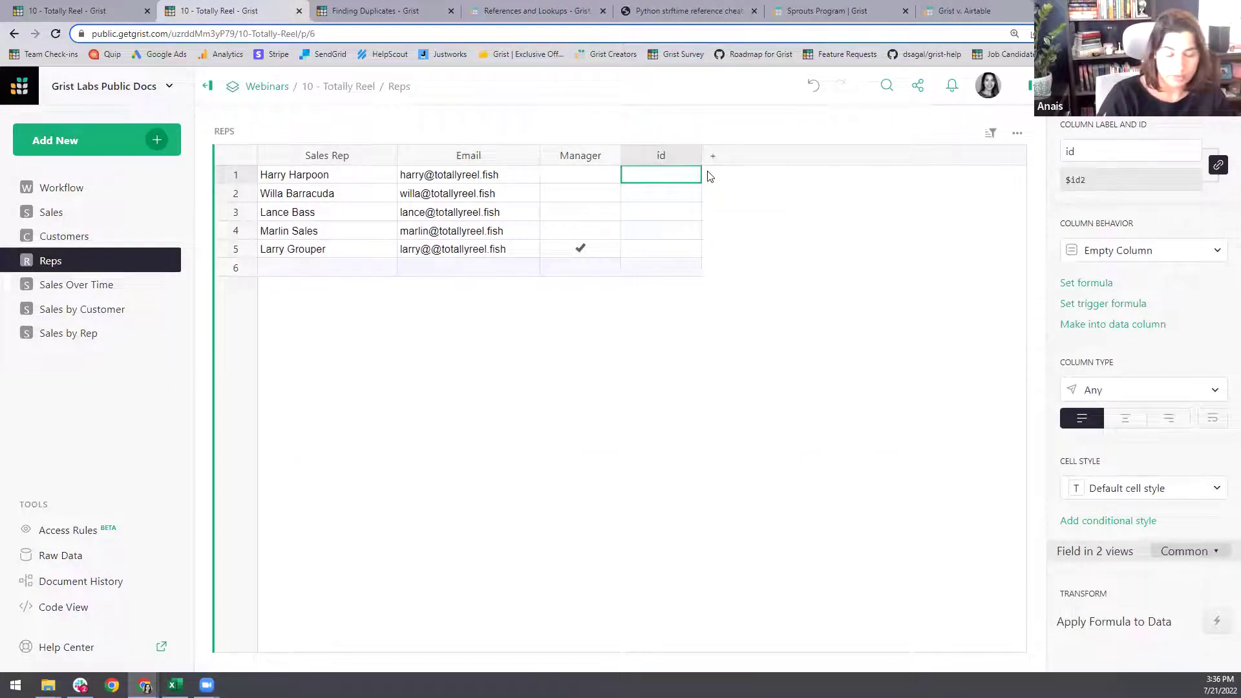
text(=$id)
key(Return)
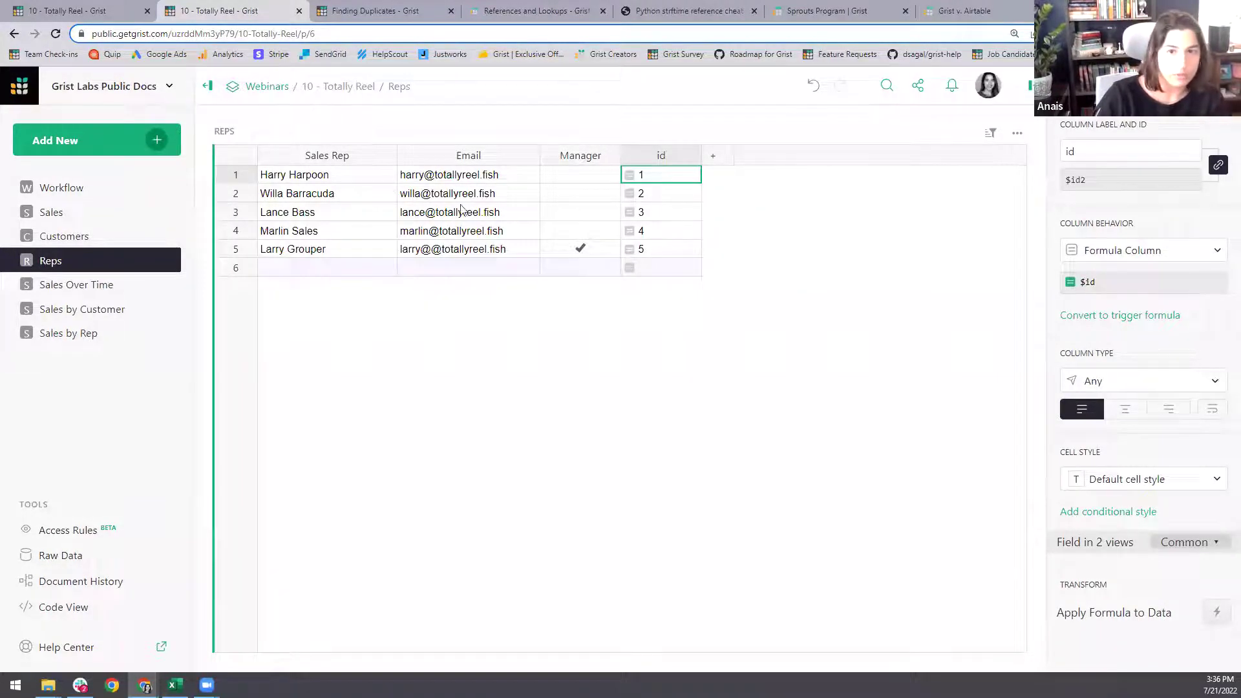
click(94, 333)
click(338, 179)
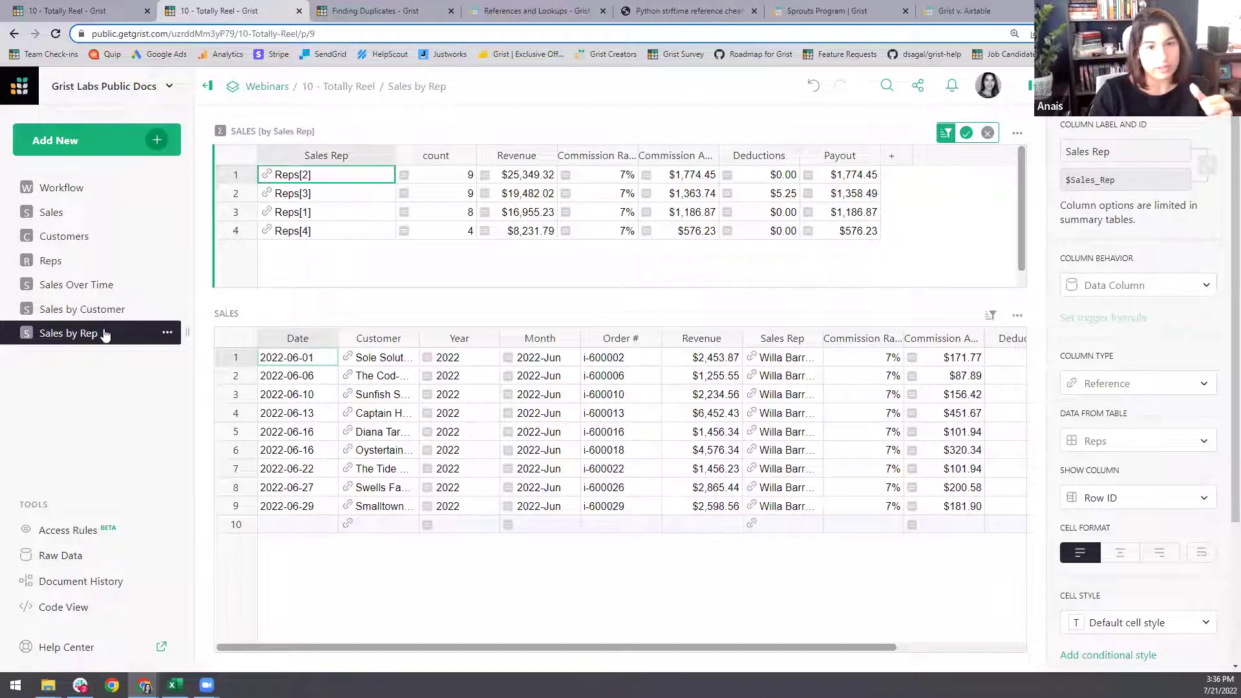
click(92, 262)
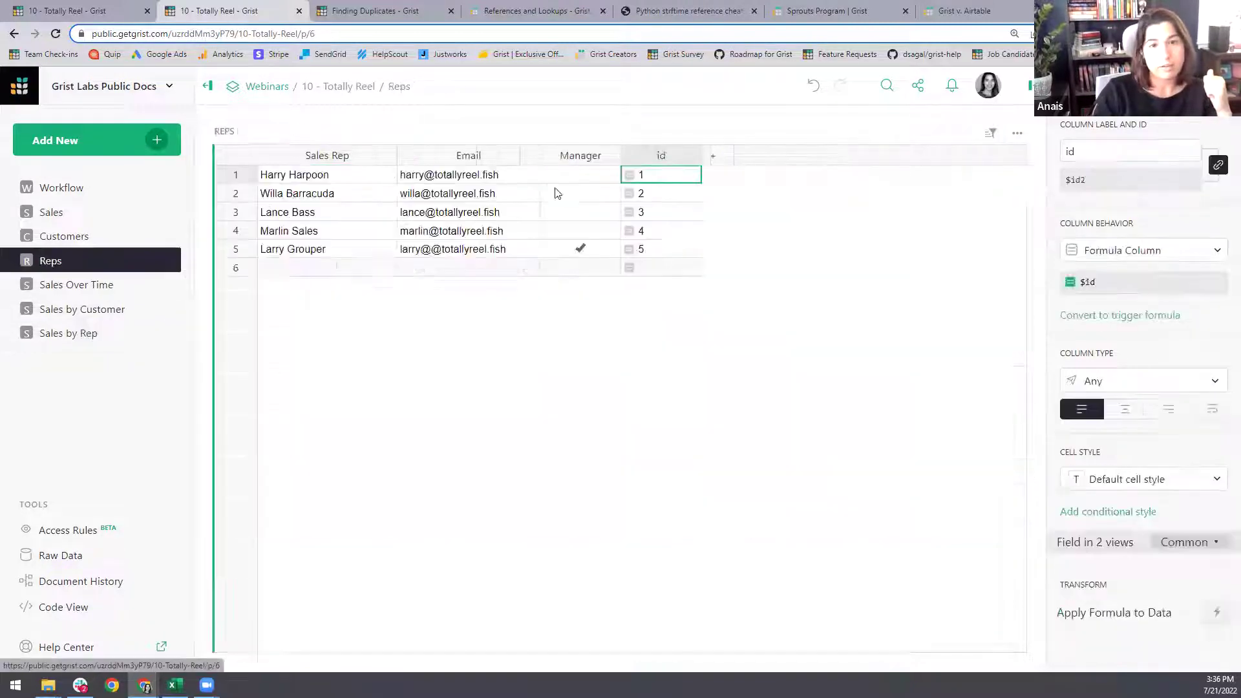
- Switch the Sales by Rep summary's Show Column back to Sales Rep names
click(115, 335)
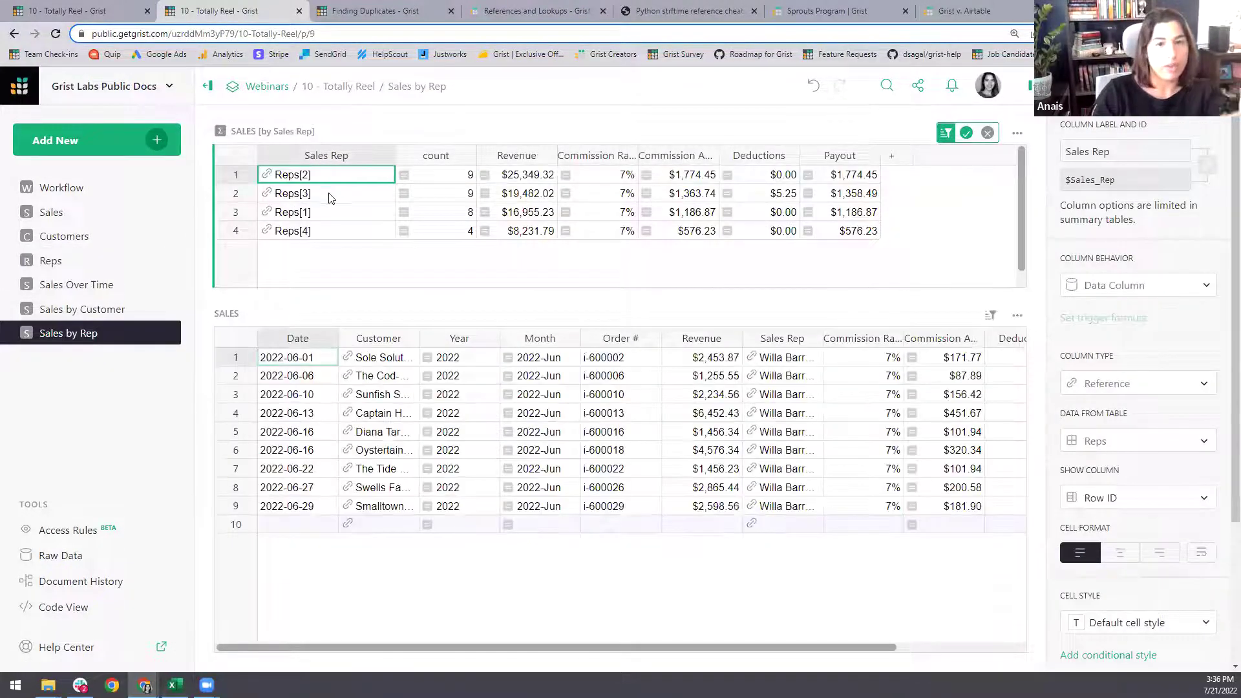
click(1205, 501)
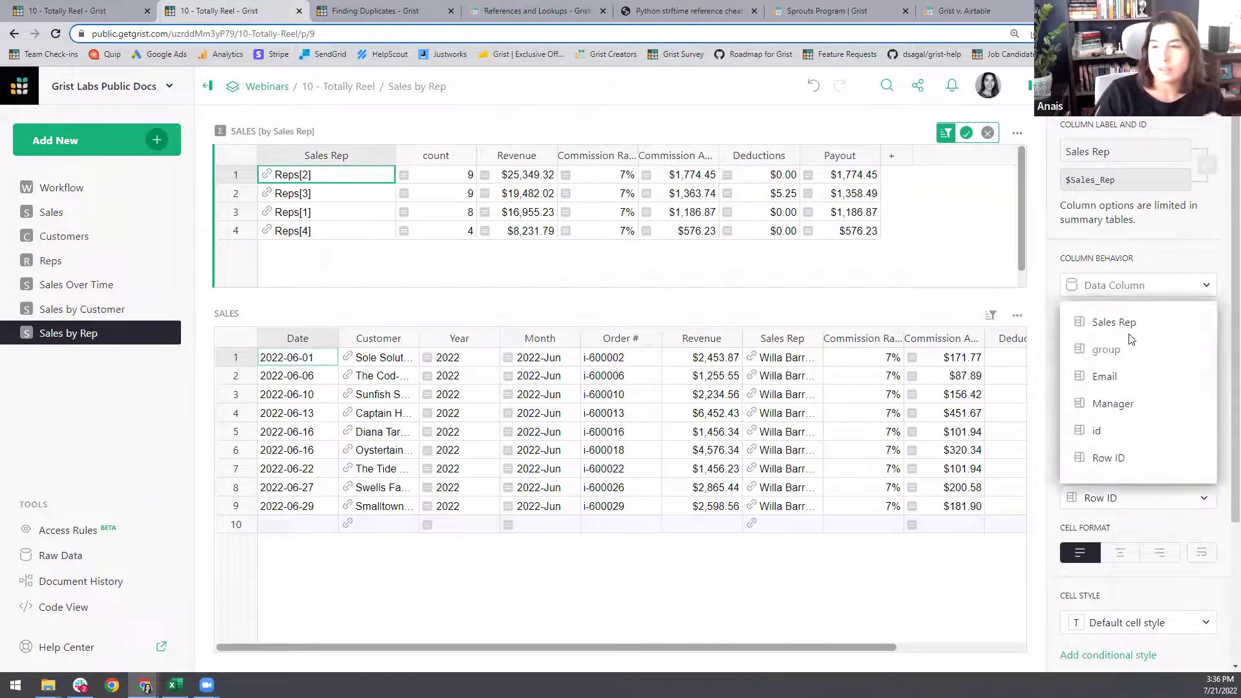
click(1130, 323)
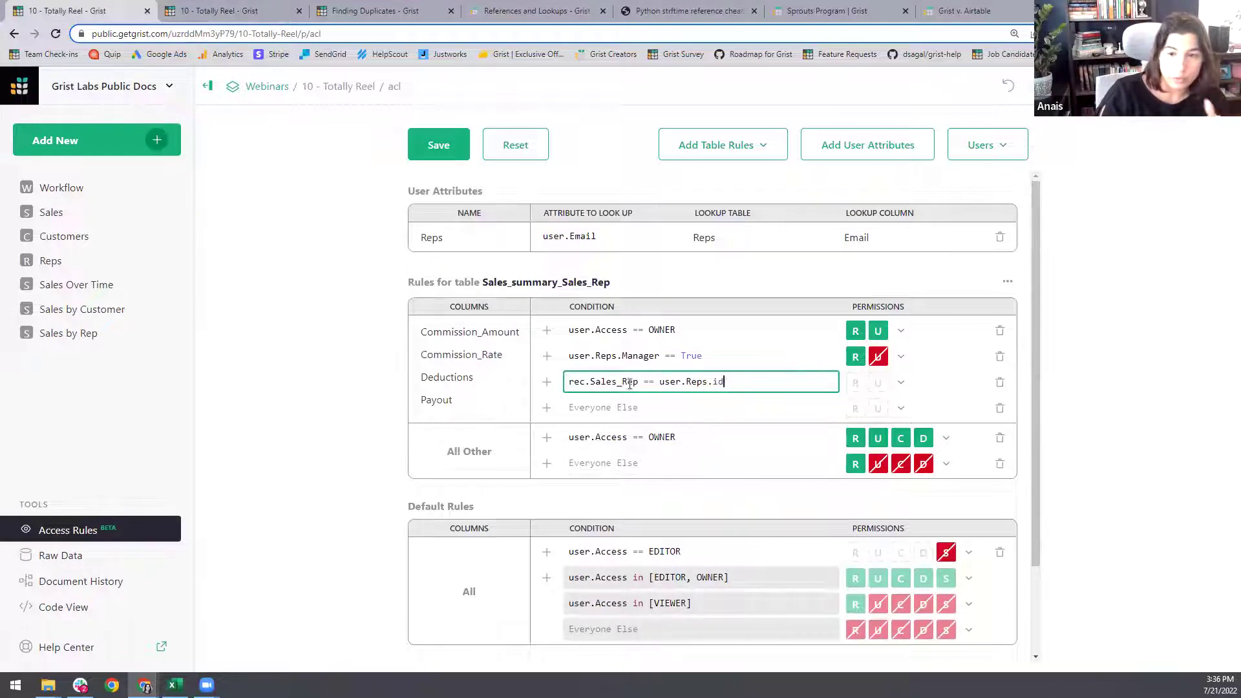
- Make the rep-match rule Read Only and set Everyone Else to Deny All
click(901, 382)
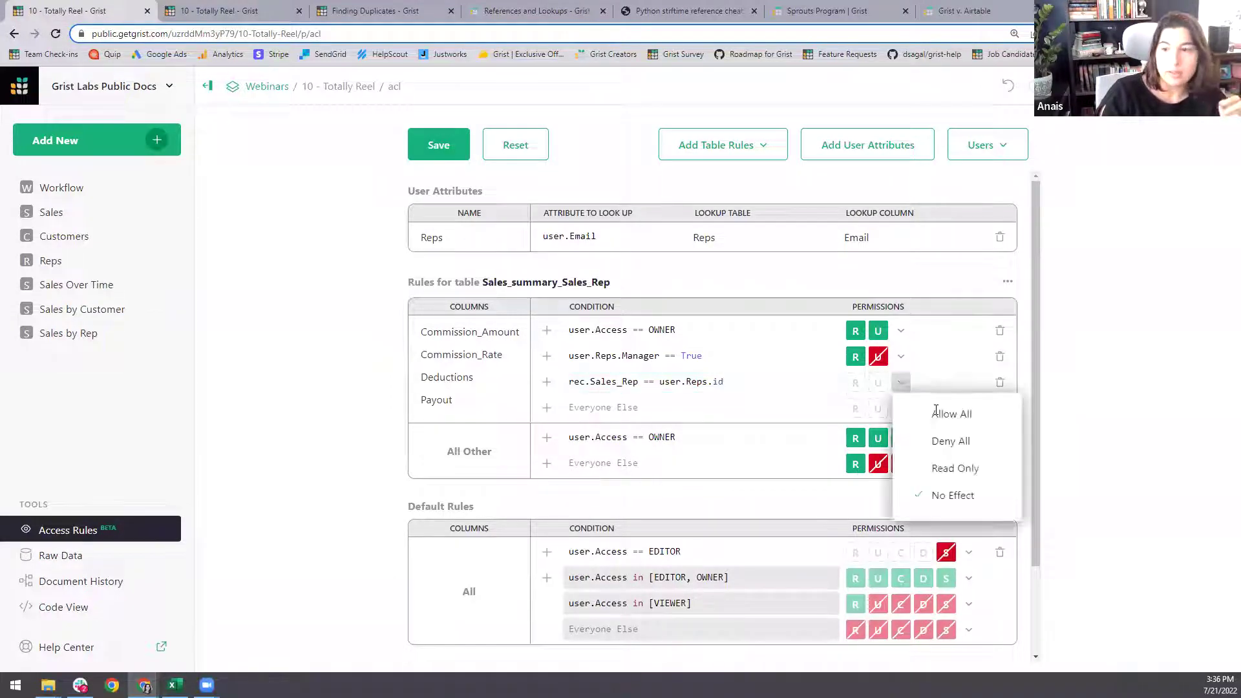
click(953, 471)
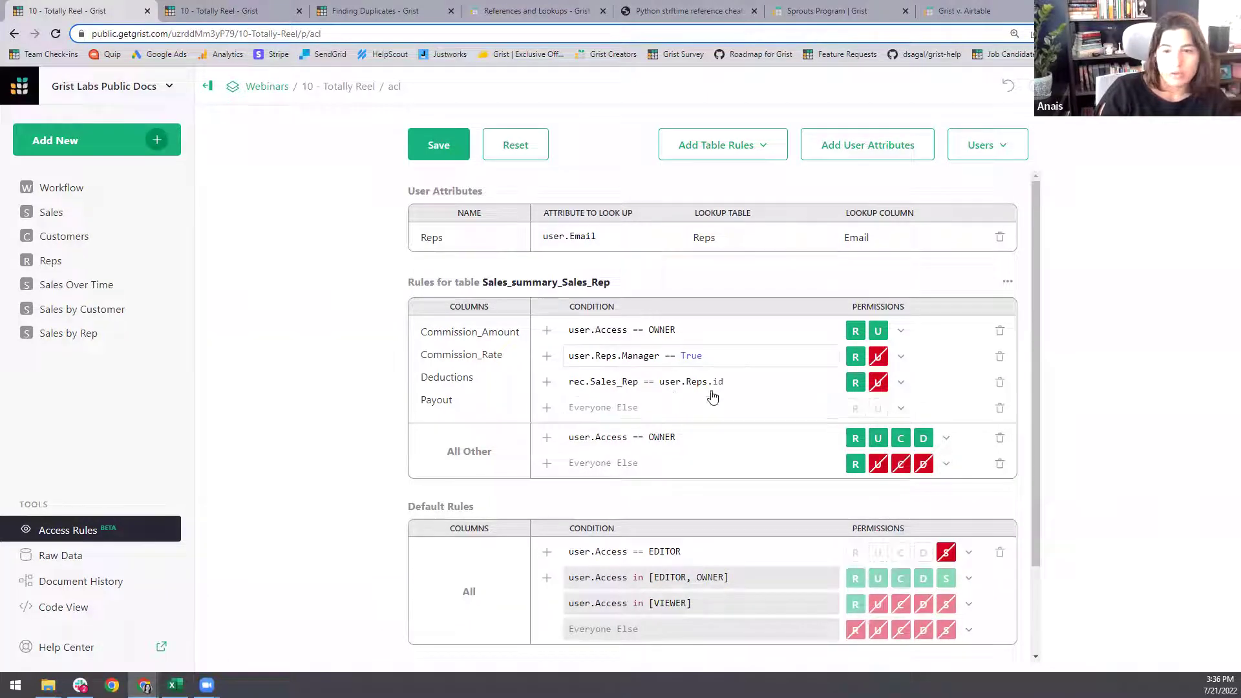
click(901, 408)
click(952, 464)
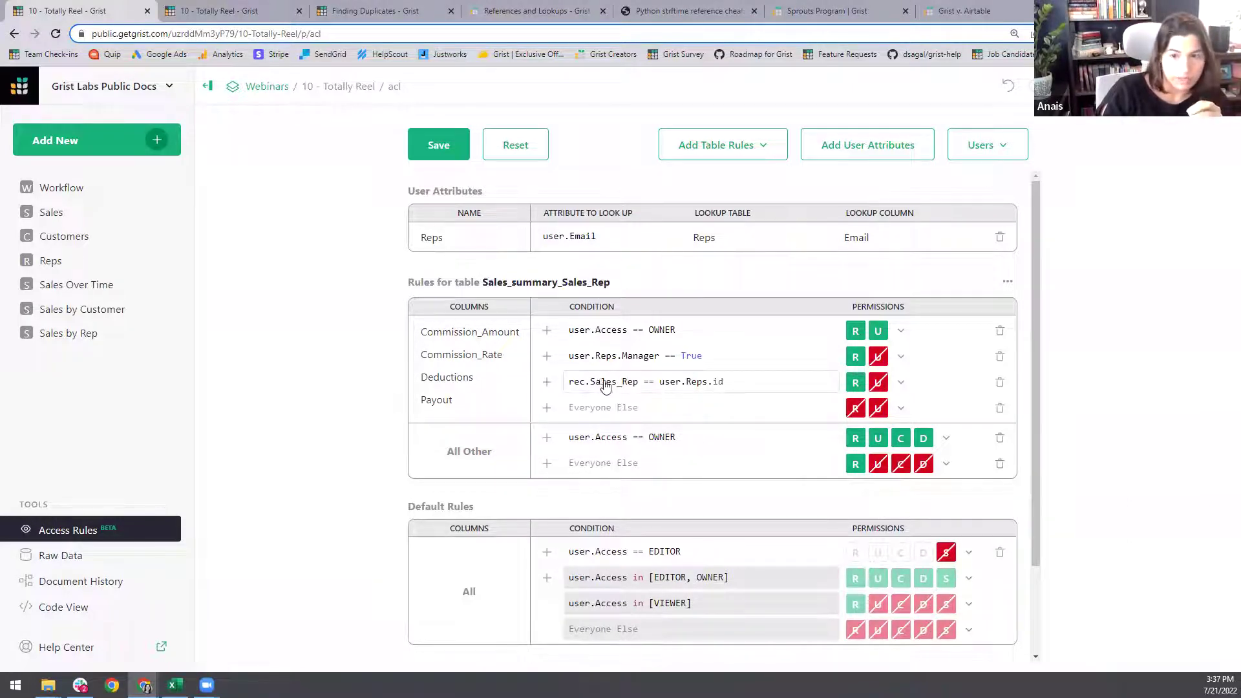
- Save the access rules and check the Sales by Rep page
click(444, 157)
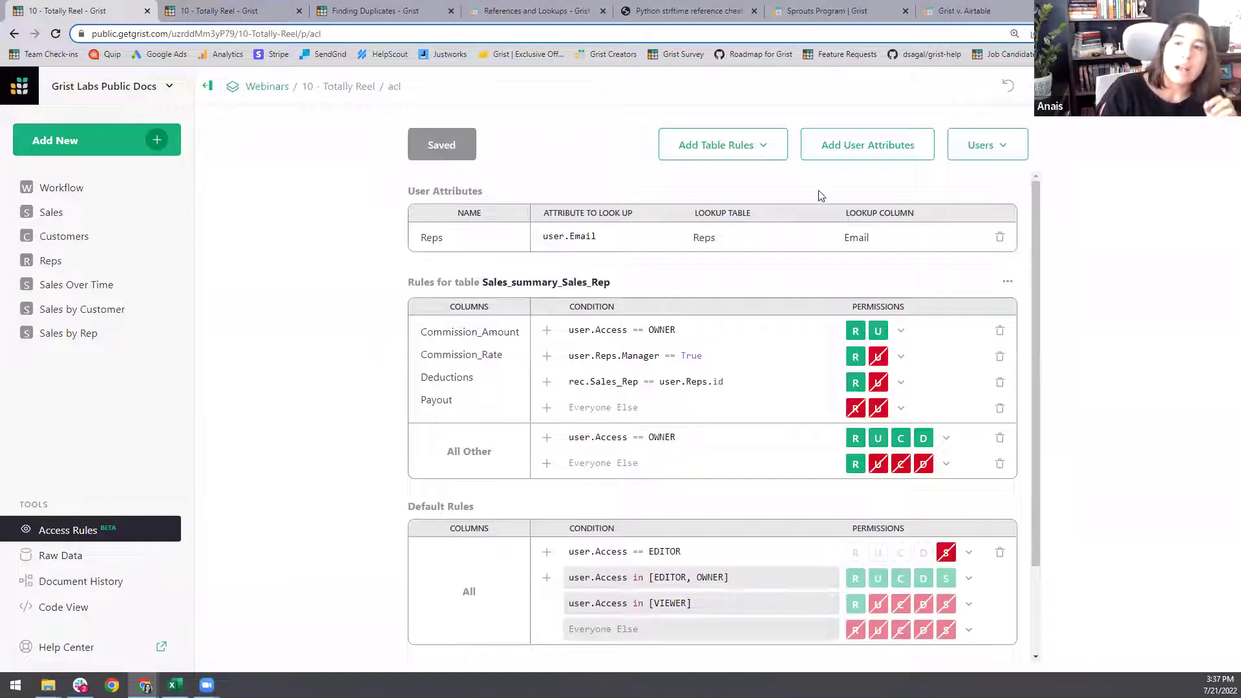
click(241, 7)
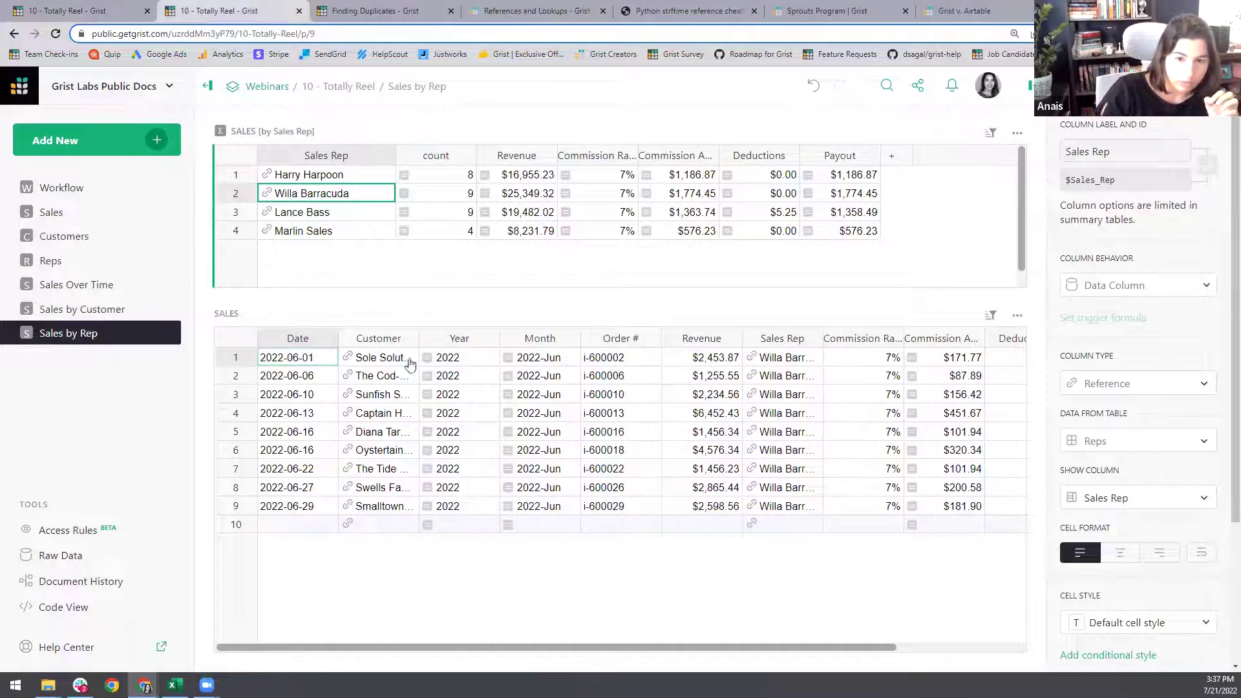
click(101, 8)
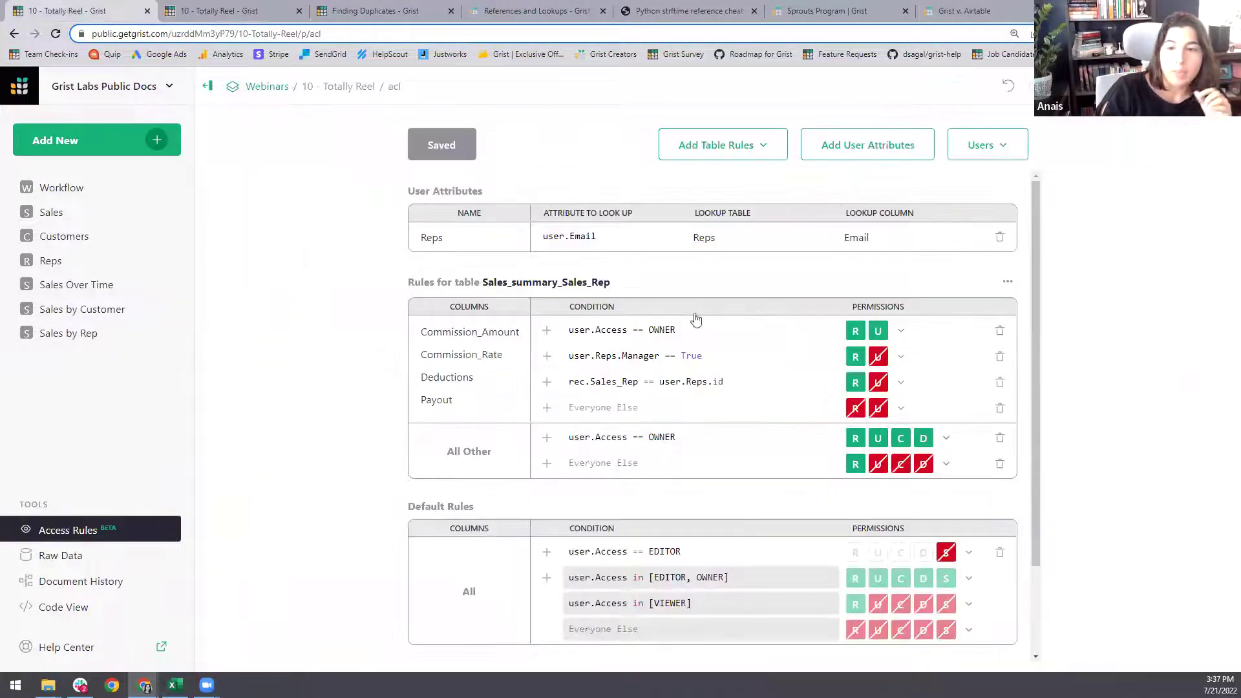
click(742, 146)
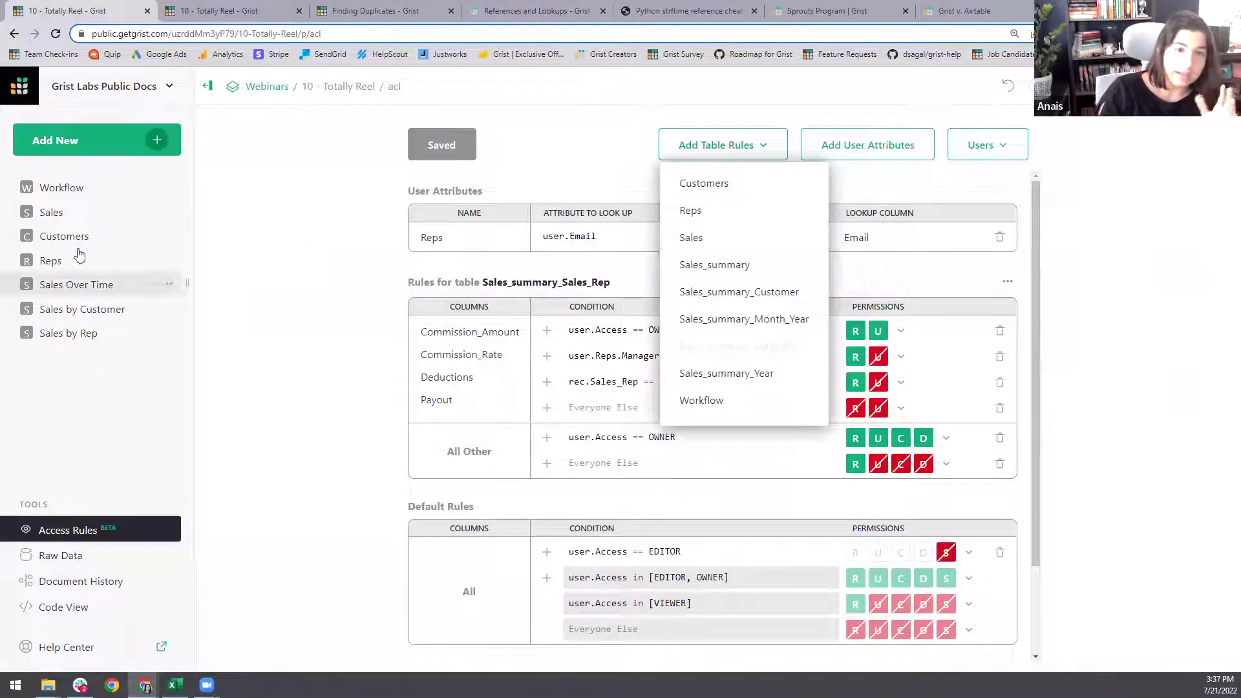
- Add Sales table rules with a user.Access == OWNER condition granting full access
click(717, 246)
scroll(584, 507, down, 3)
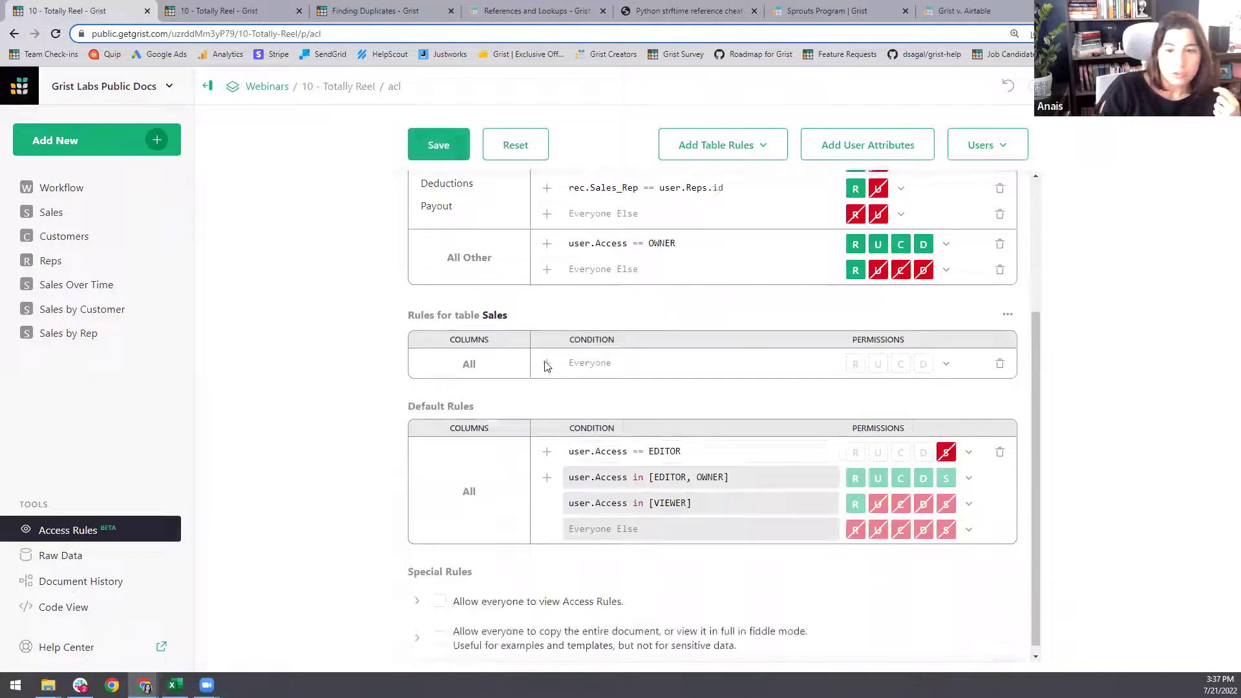
click(602, 367)
text(user.)
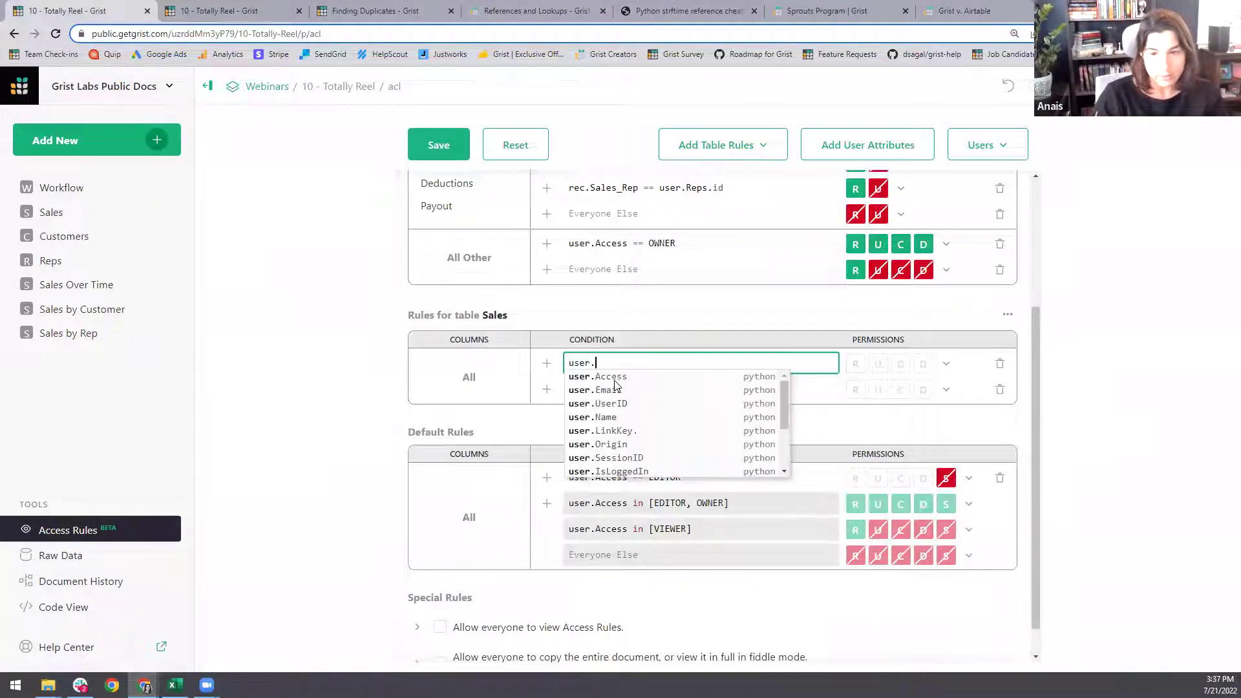
key(Return)
text(== O)
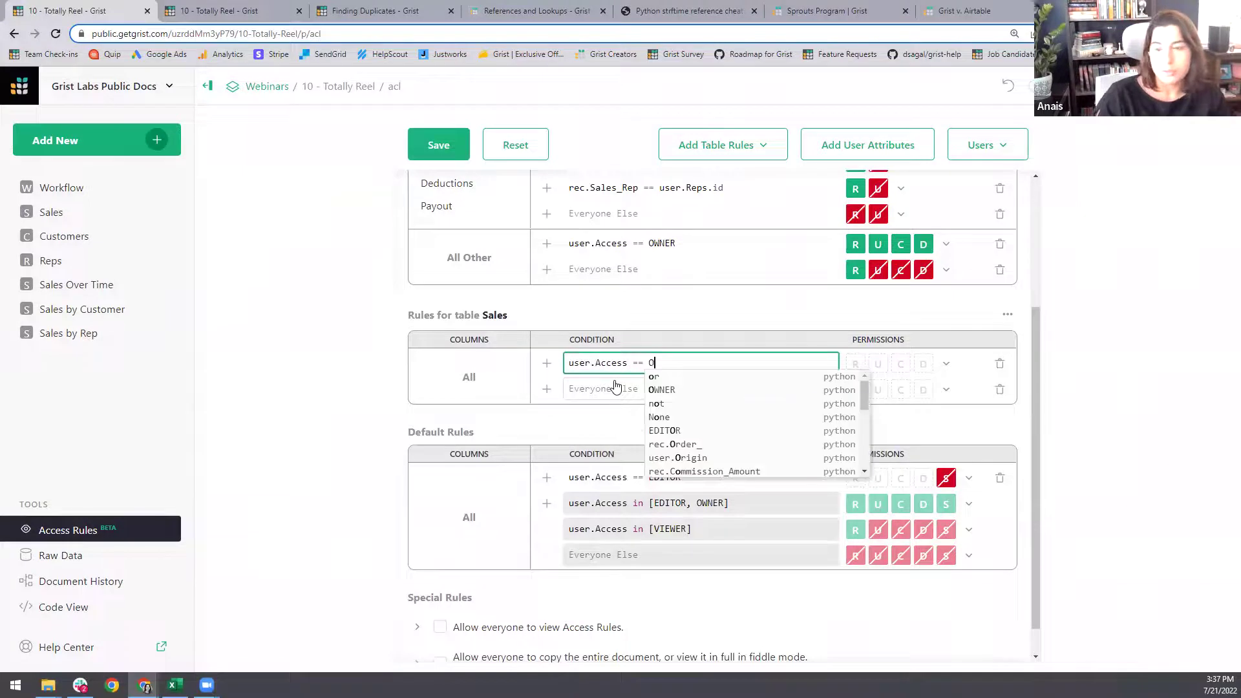
key(Return)
click(946, 364)
click(985, 394)
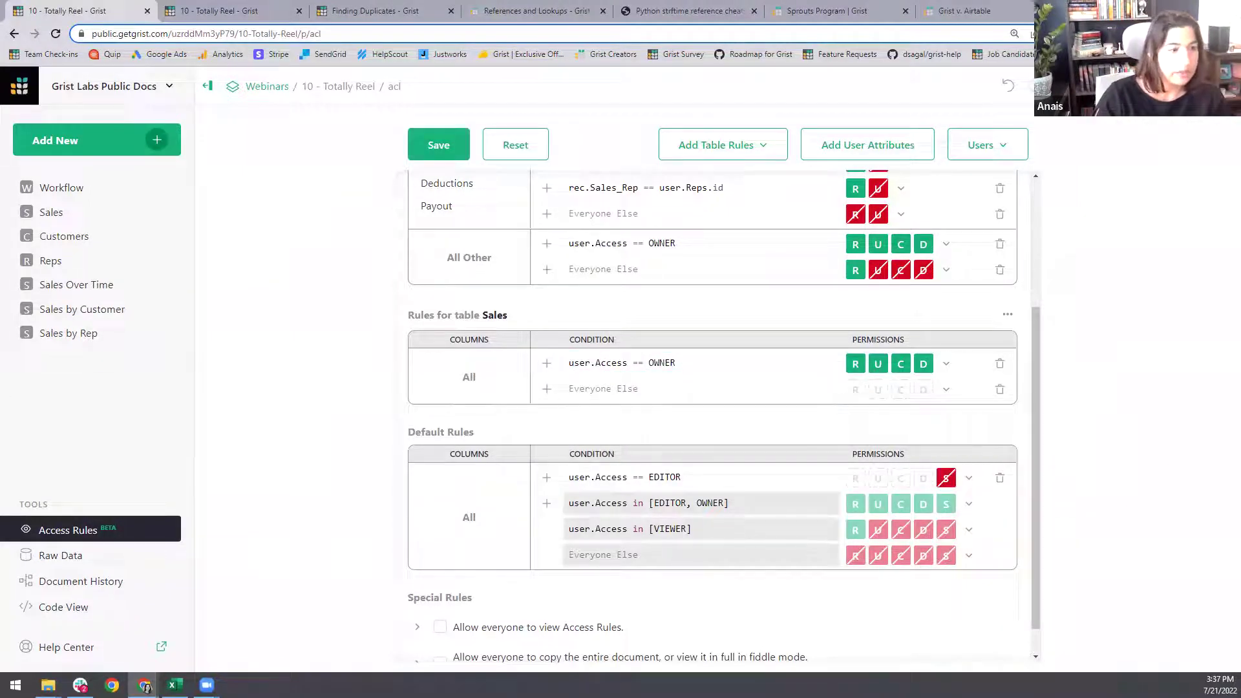
- Add a user.Reps.Manager == True condition with Read Only access to Sales
click(546, 389)
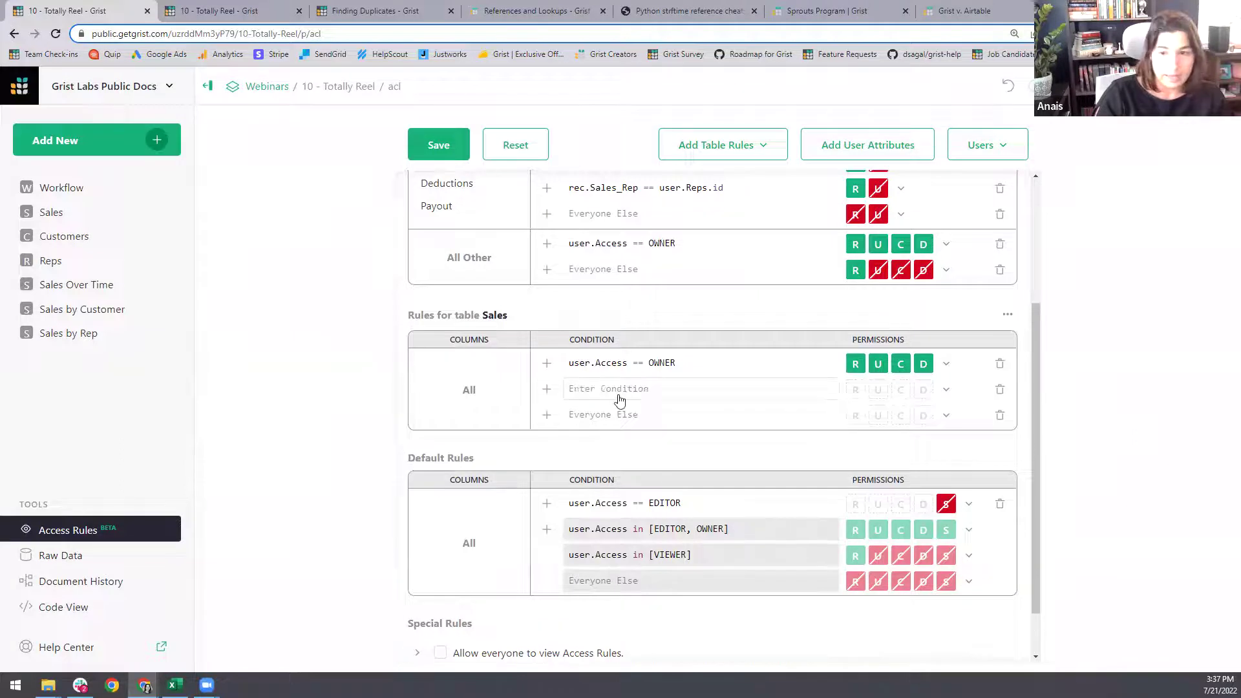
text(u)
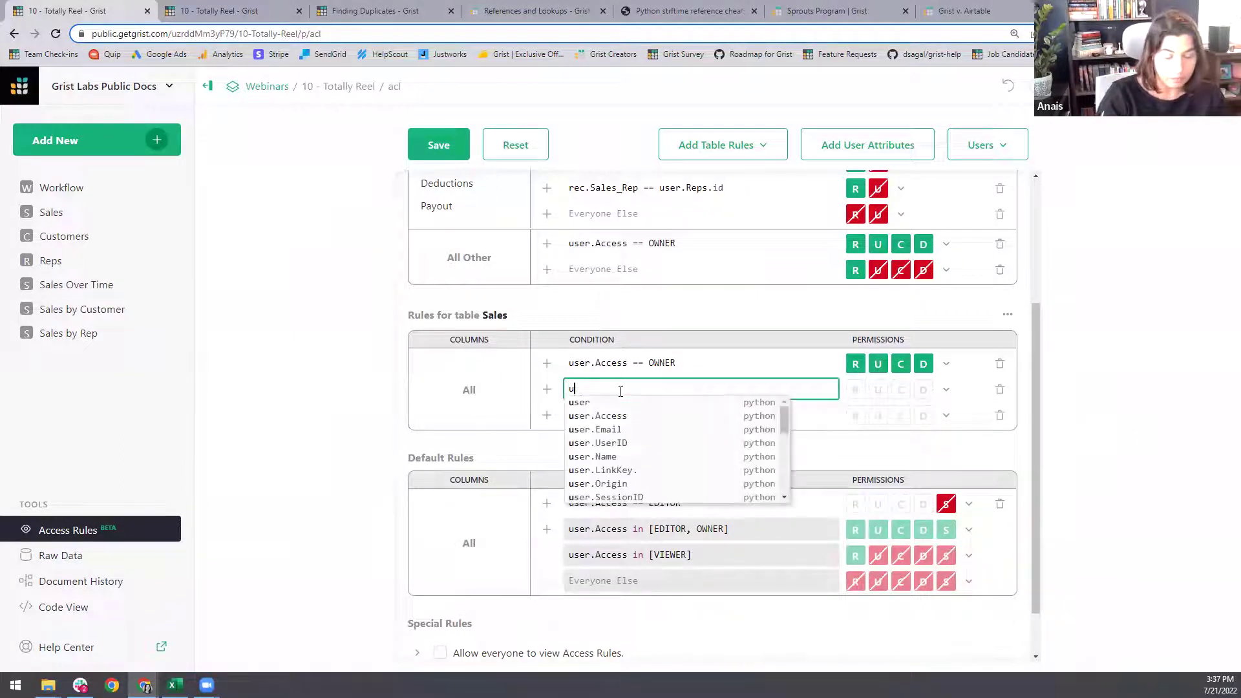
text(ser.Reps.)
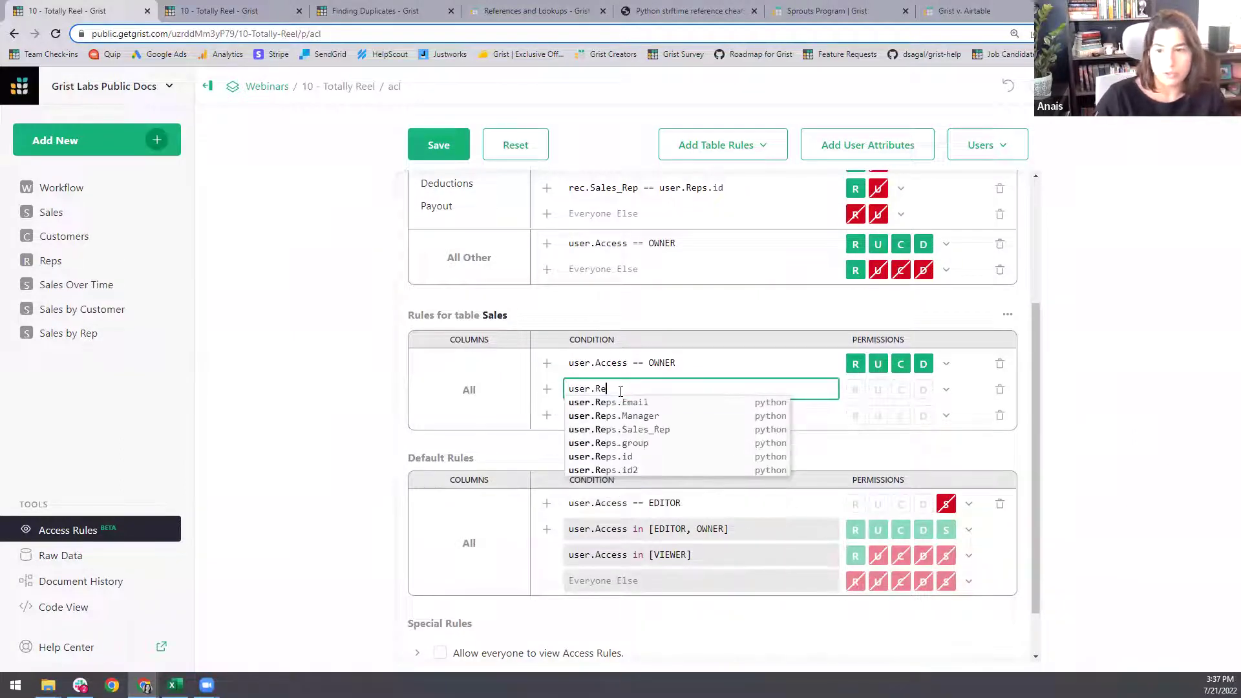
key(Down)
key(Return)
text(== )
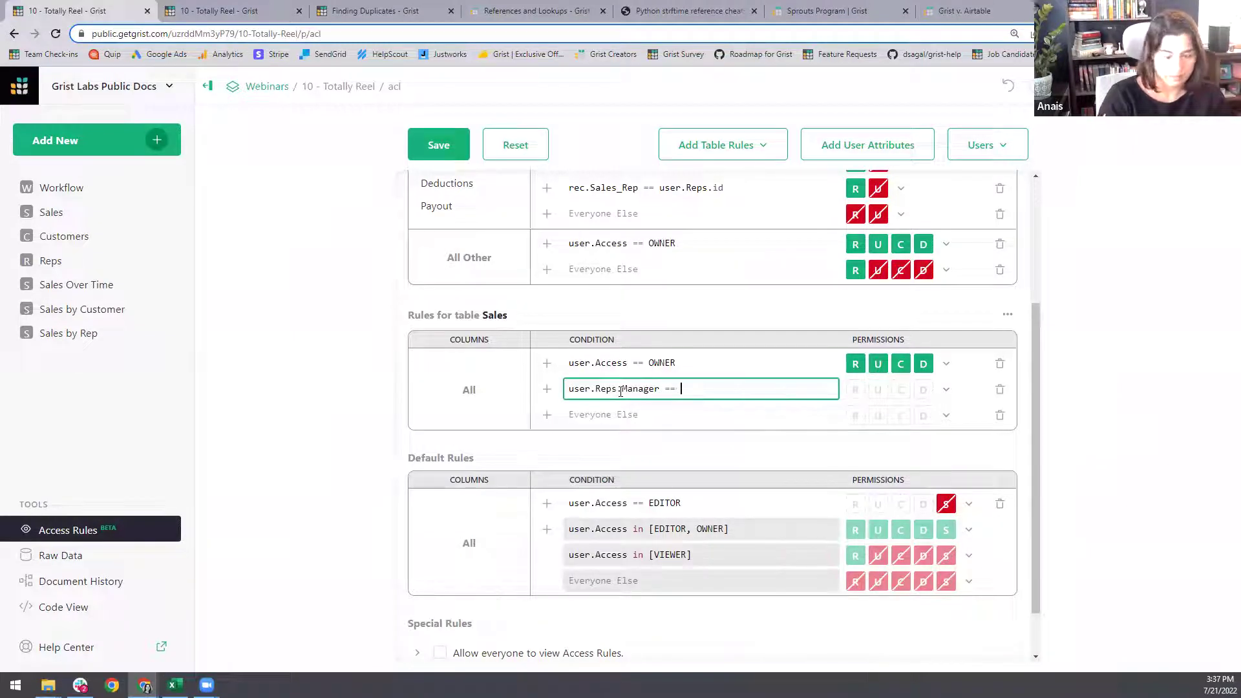
text(True)
click(945, 389)
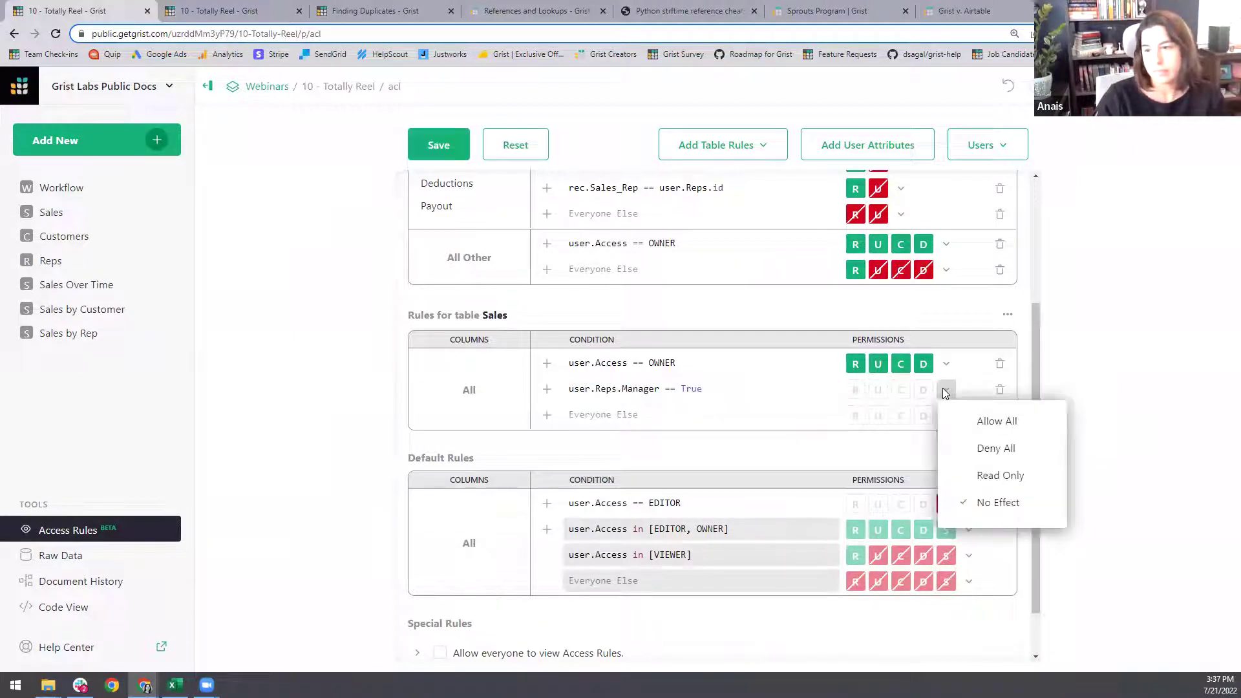
click(982, 476)
- Add rec.Sales_Rep == user.Reps.id giving reps full access to their own rows
click(547, 415)
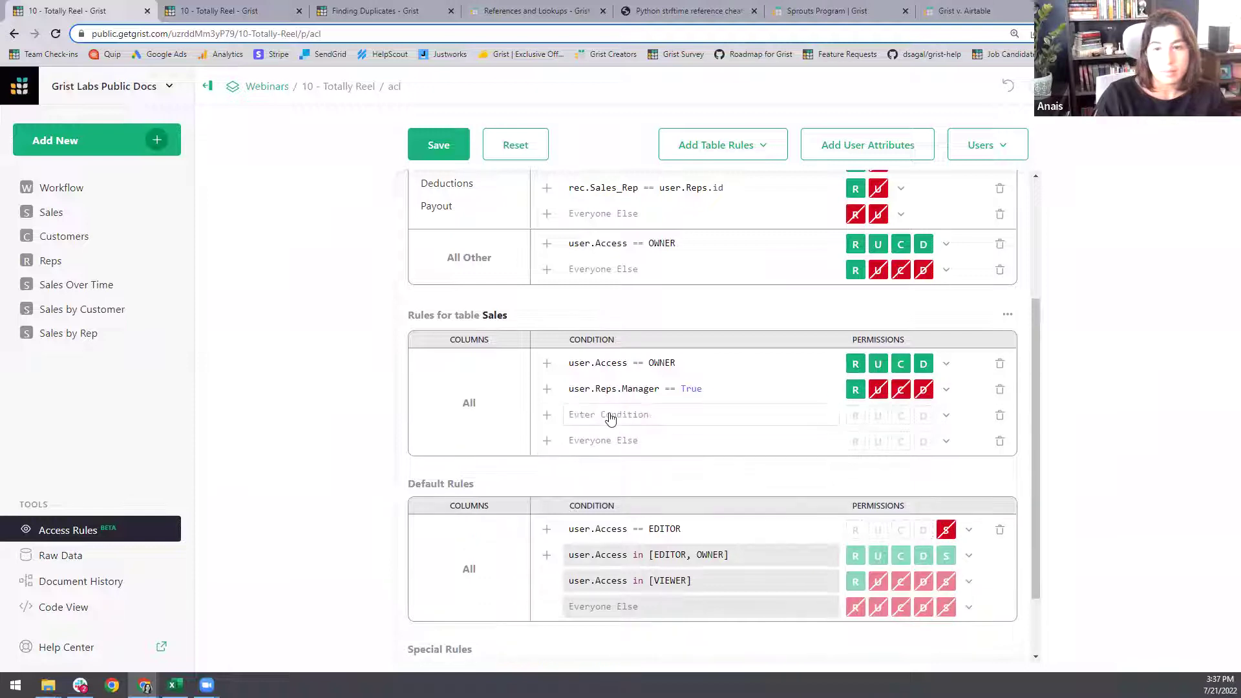
click(611, 417)
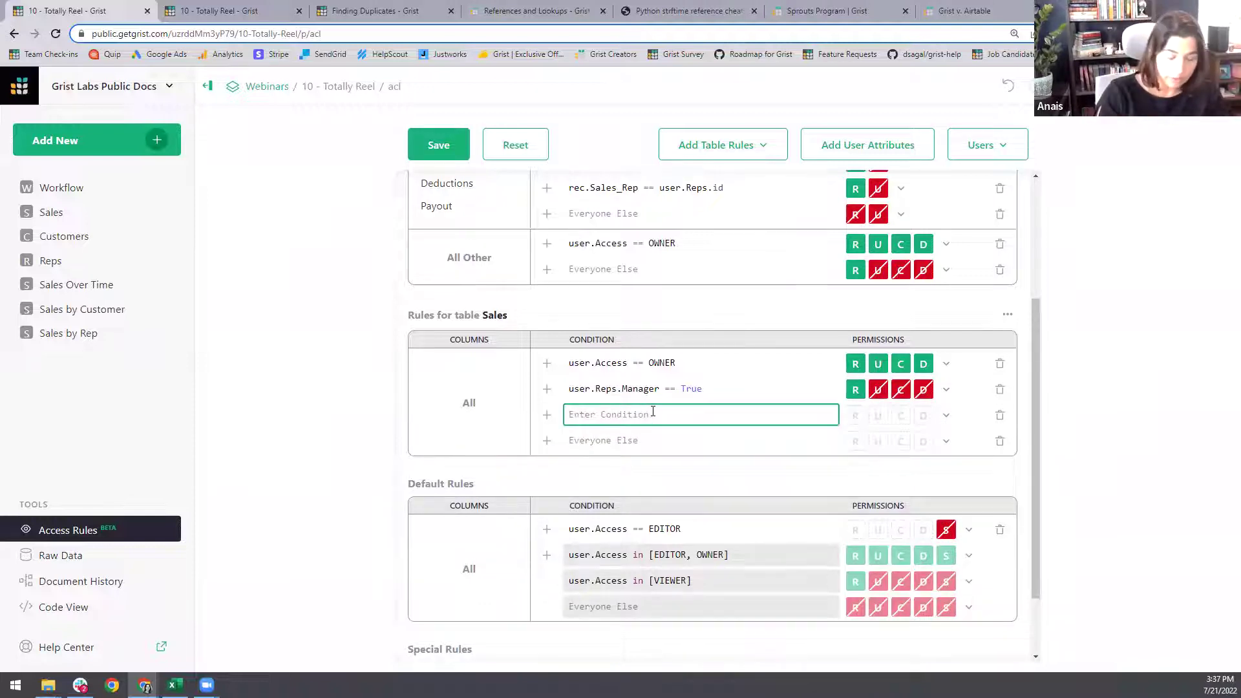
text(rec.)
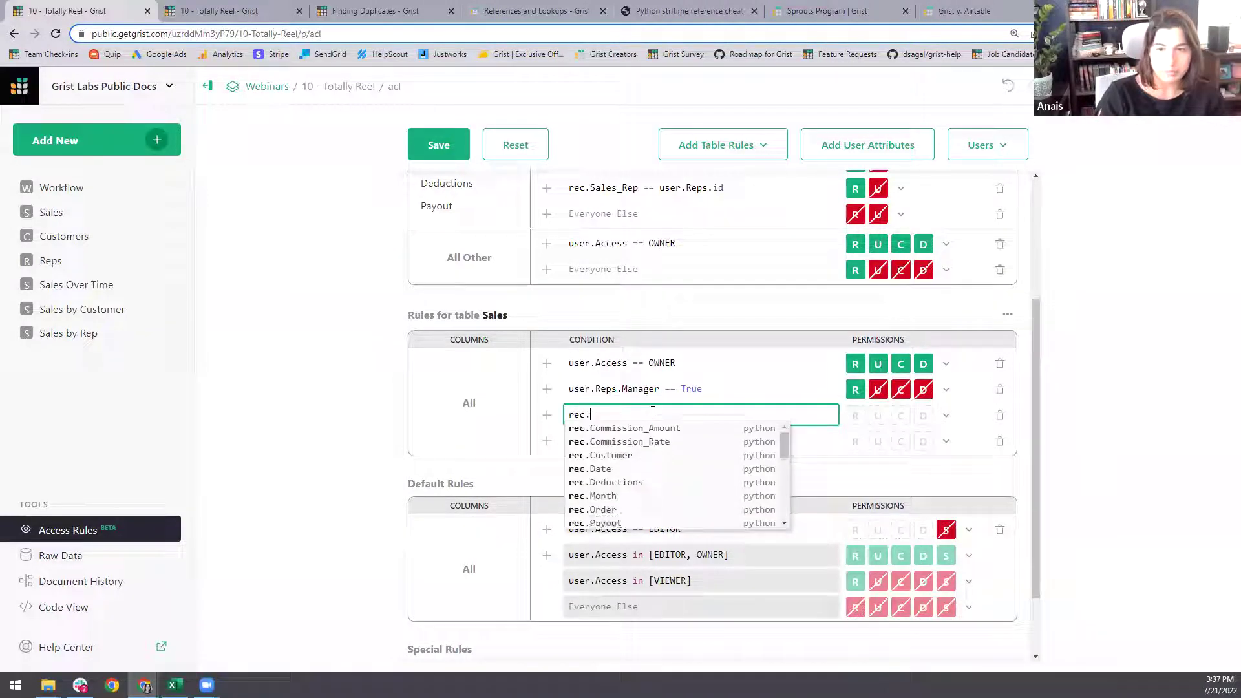
text(Sa)
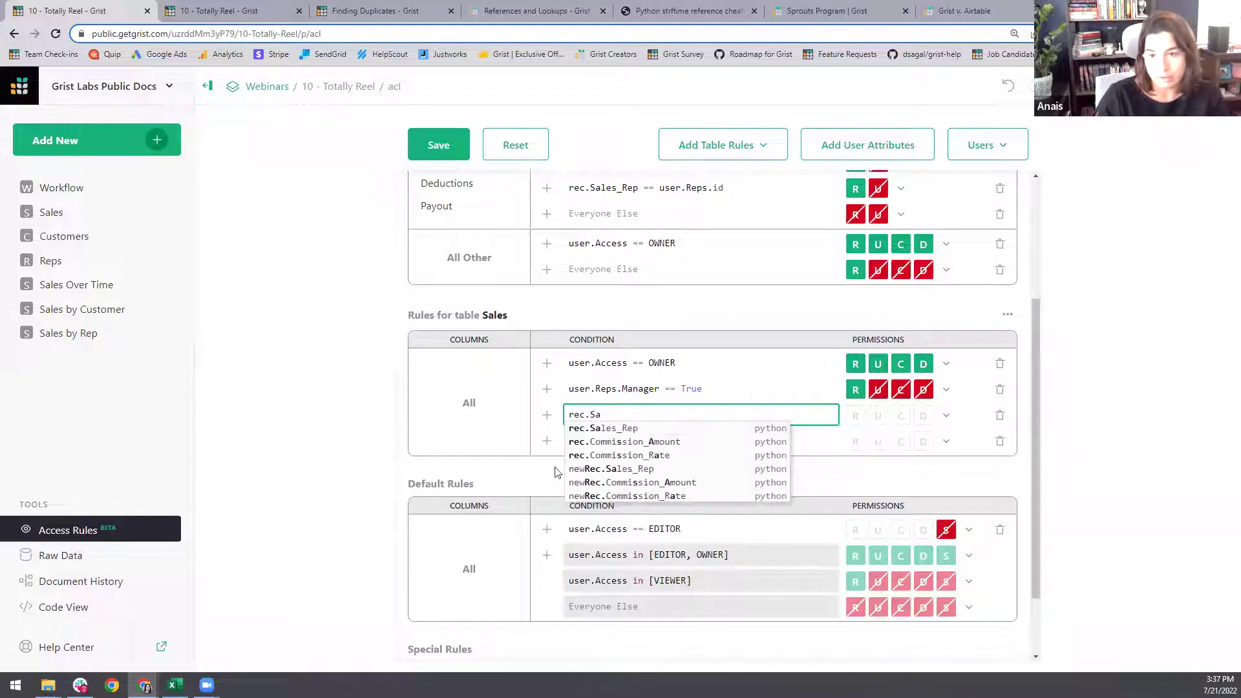
key(Tab)
text(== )
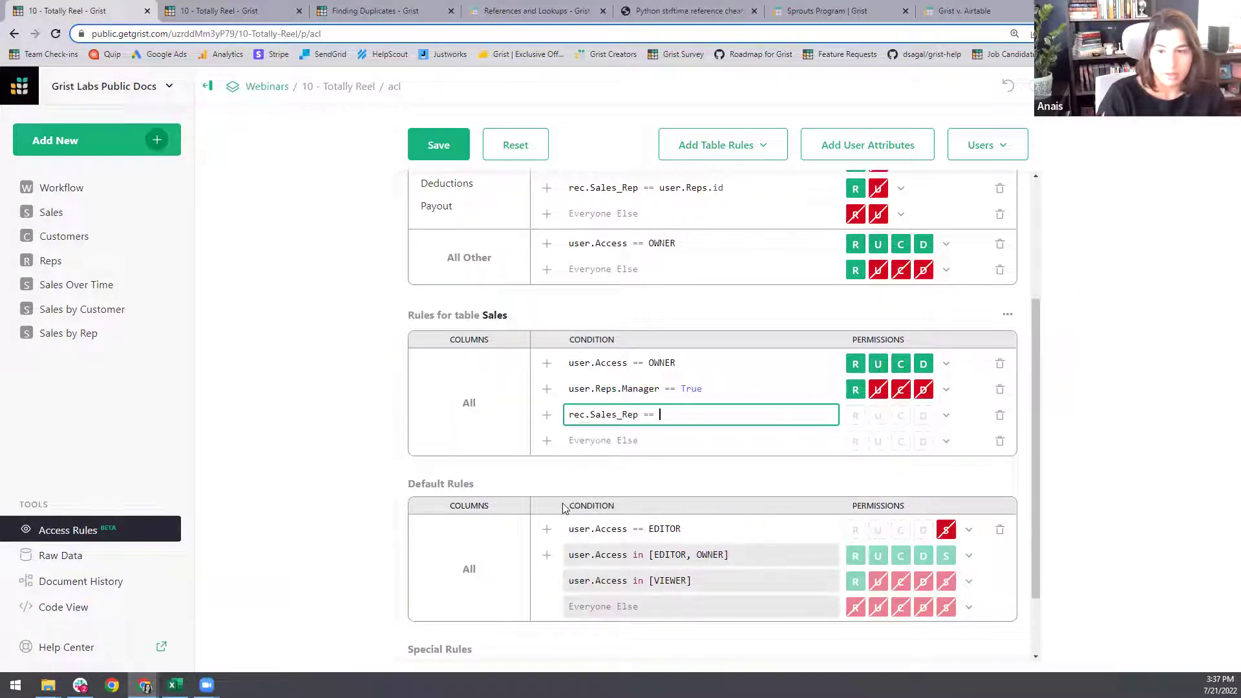
text(Us)
key(BackSpace)
text(us)
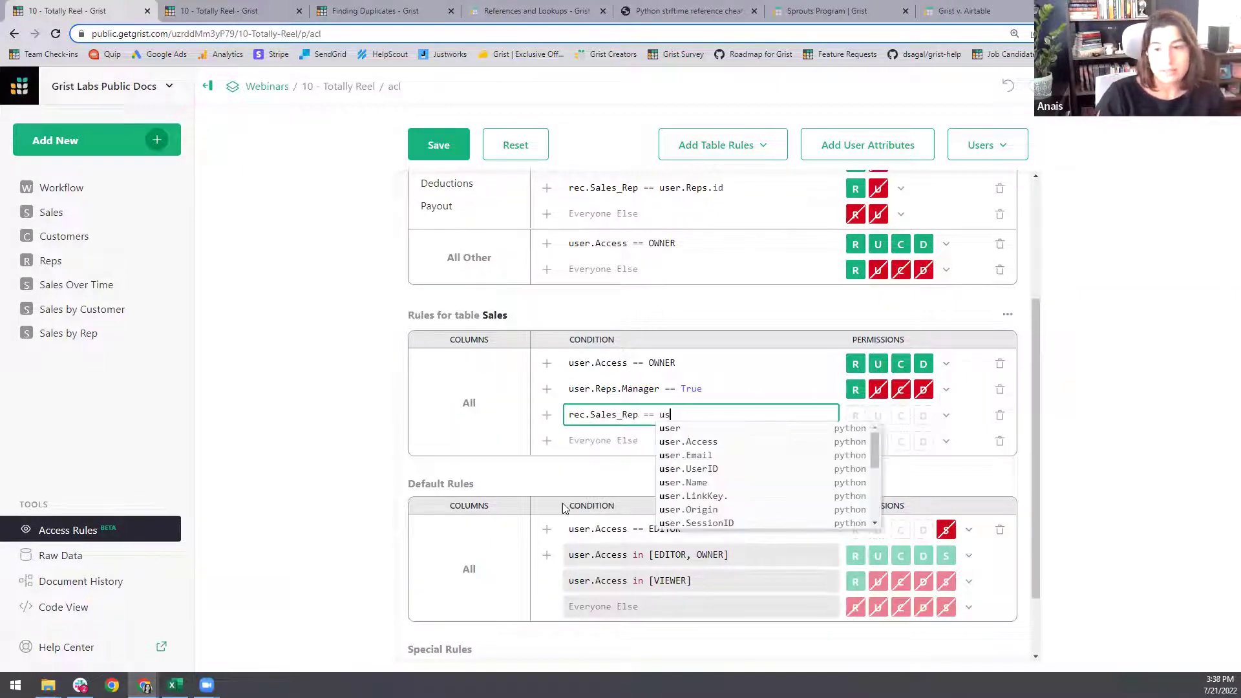
key(Down)
key(Down)
key(Down)
key(Down)
key(Down)
key(Up)
key(Up)
key(Up)
key(Up)
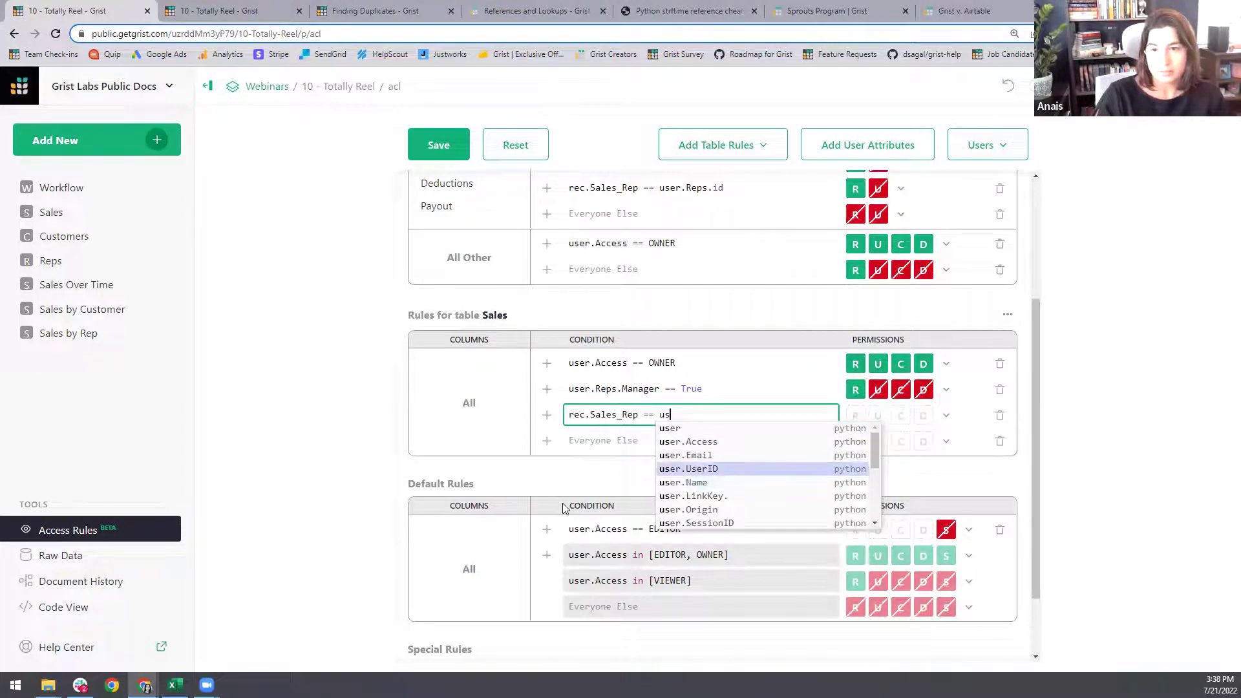
text(er.R)
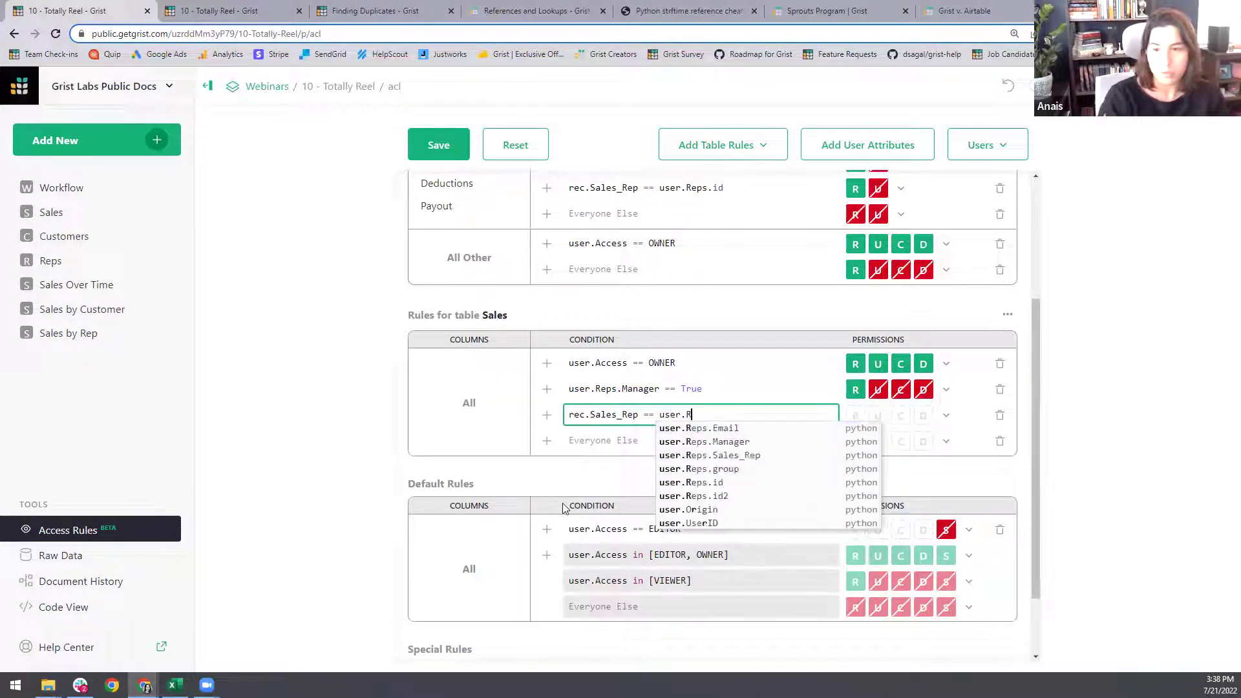
key(Down)
key(Down)
key(Down)
key(Down)
key(Return)
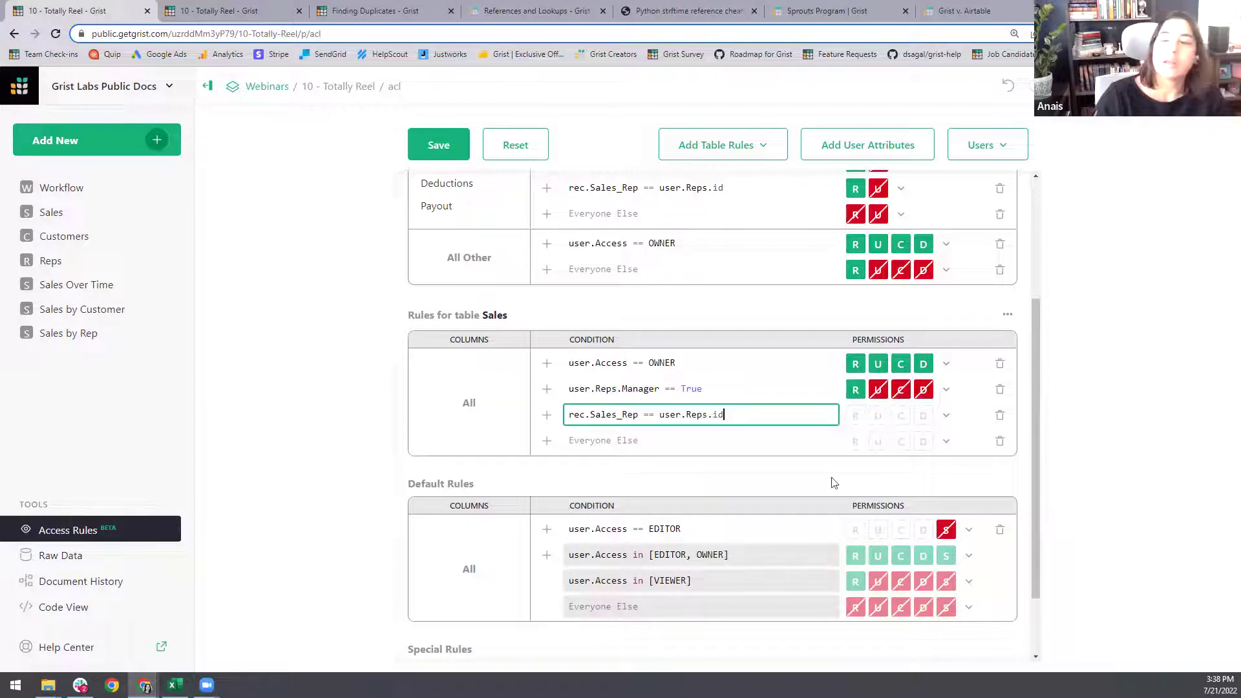
click(946, 414)
click(959, 446)
- Set Everyone Else to Deny All on the Sales table
click(947, 441)
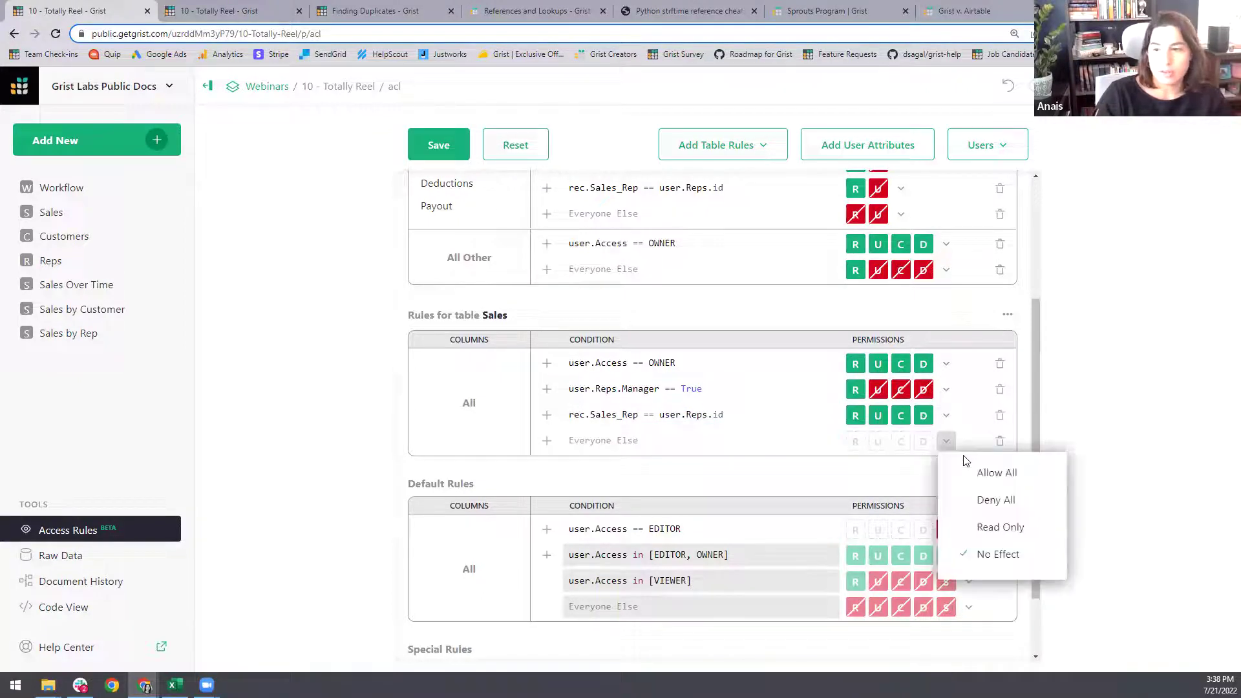
click(986, 501)
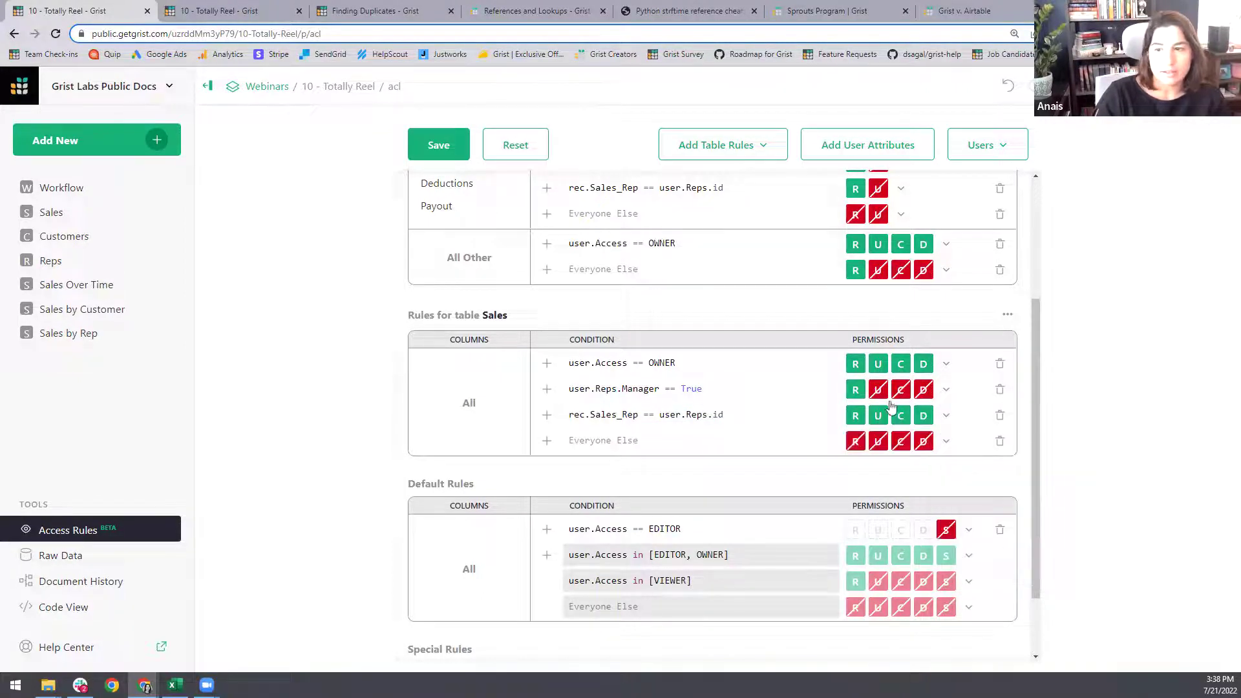
click(216, 8)
- Inspect the Sales and Reps tables, then save the Sales table access rules
click(68, 219)
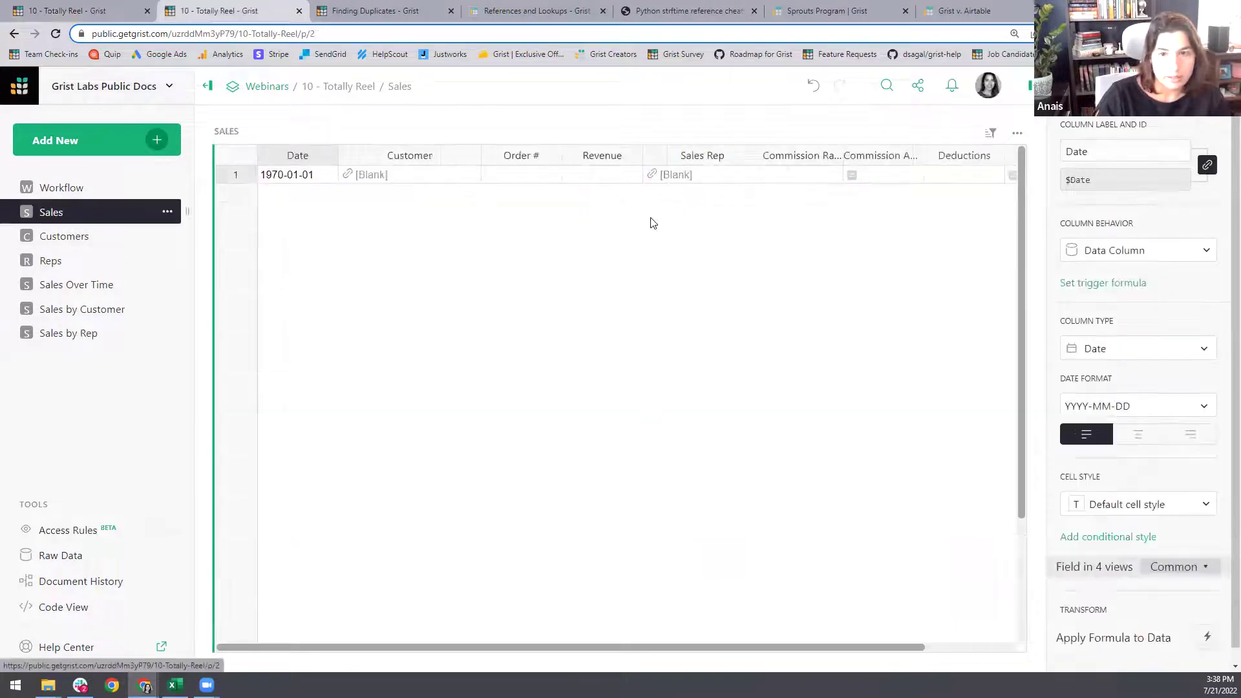
click(670, 180)
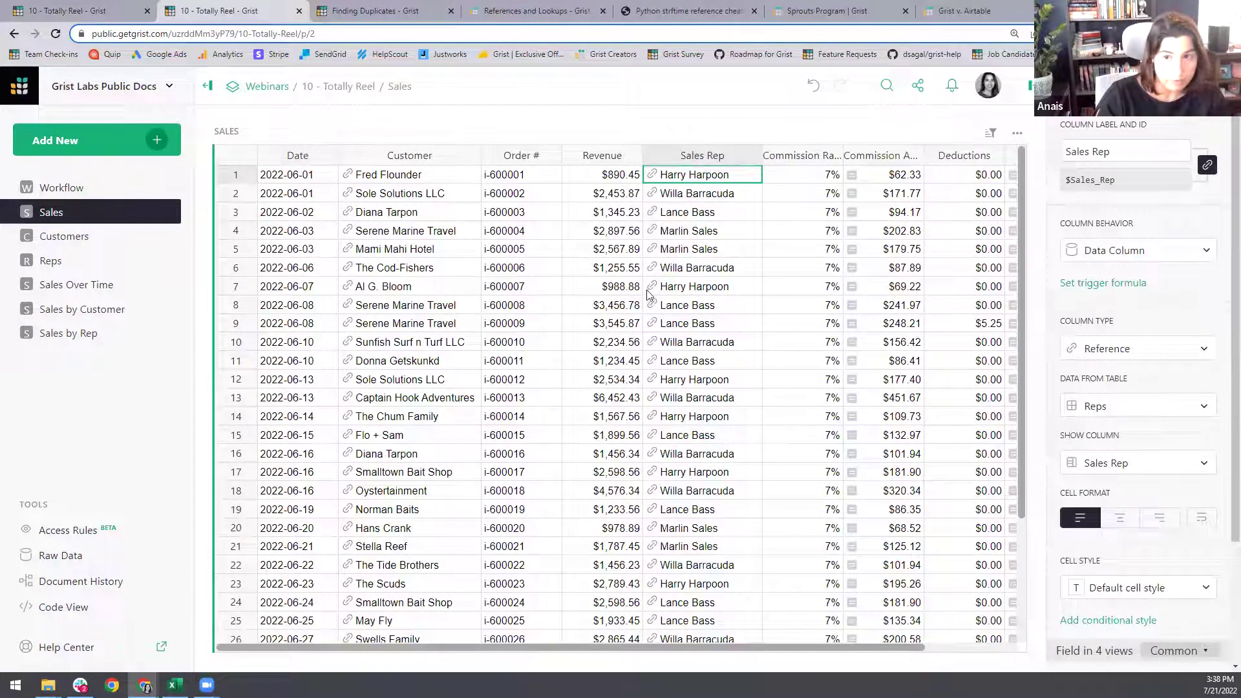
click(50, 260)
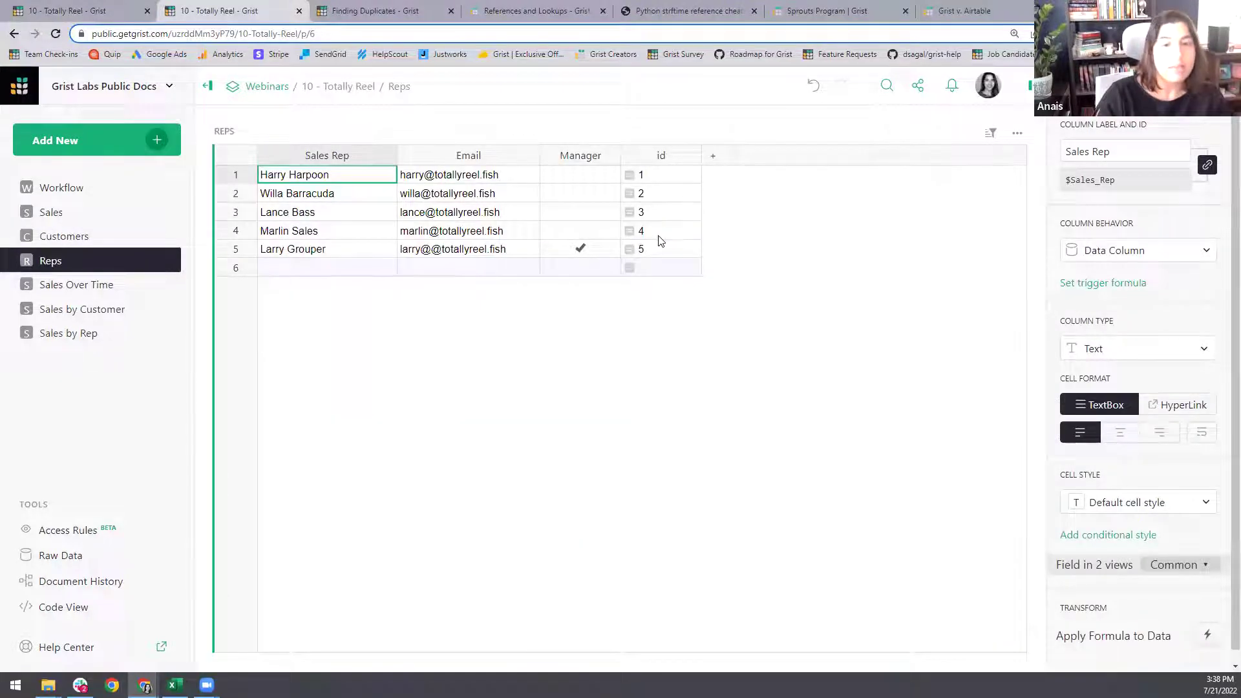
click(75, 533)
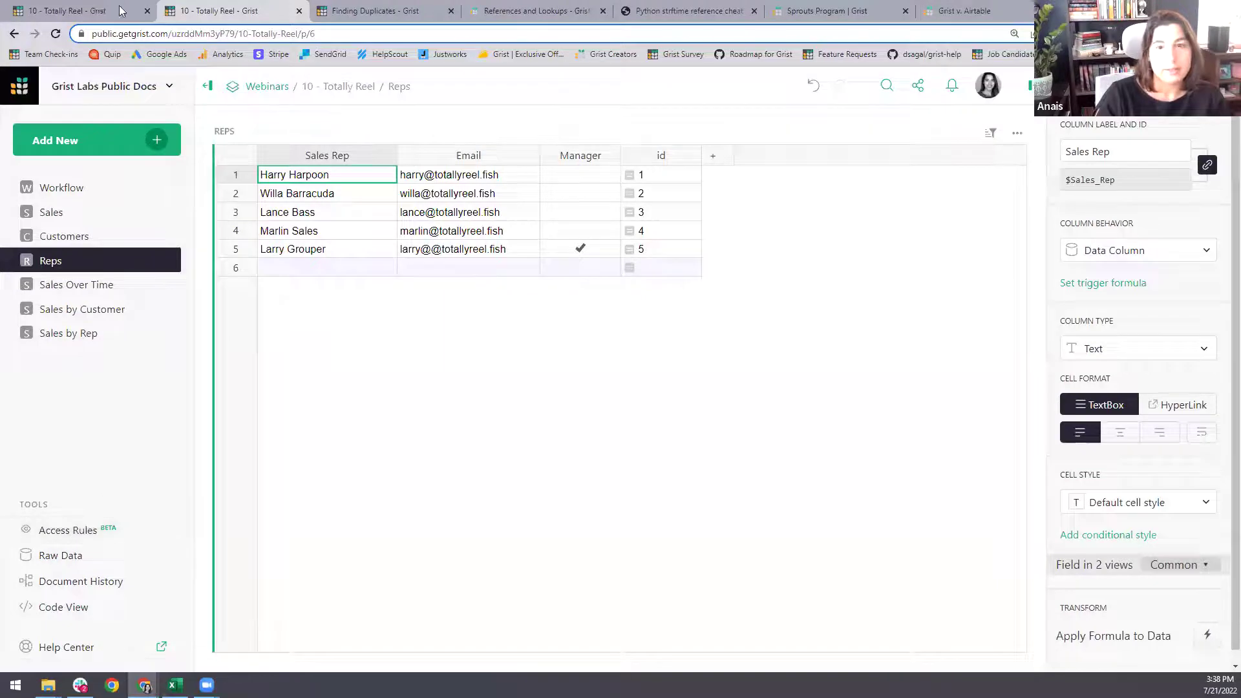
click(439, 148)
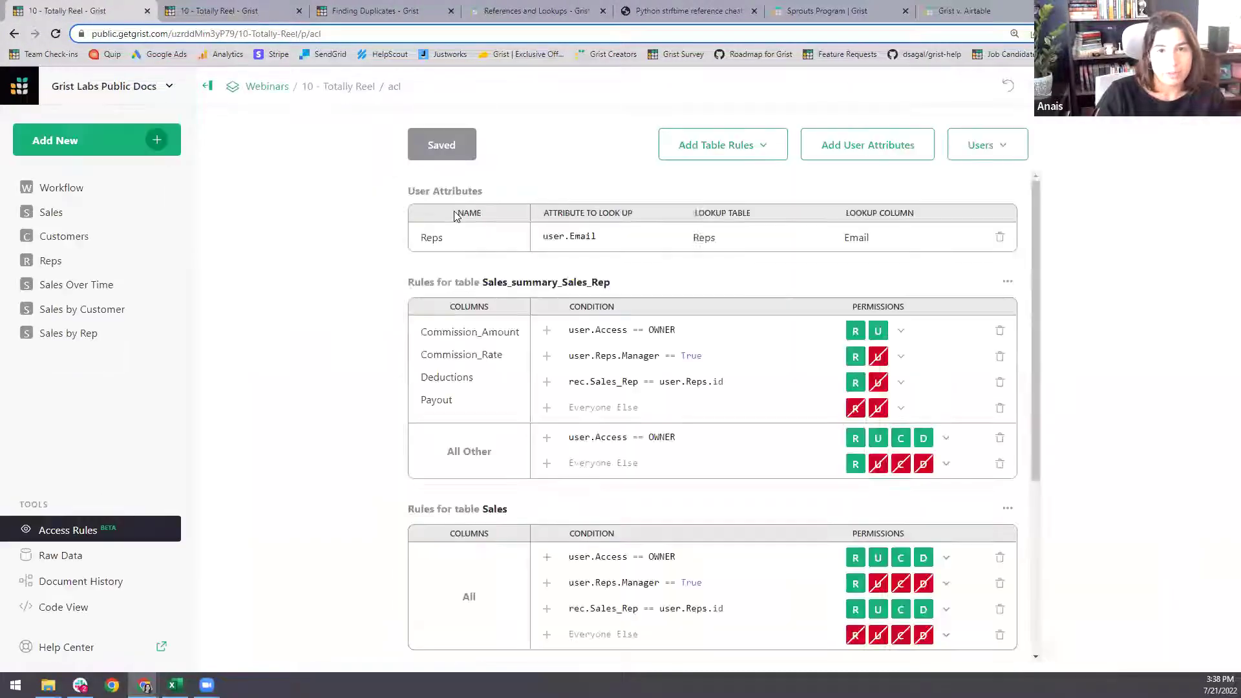
click(999, 146)
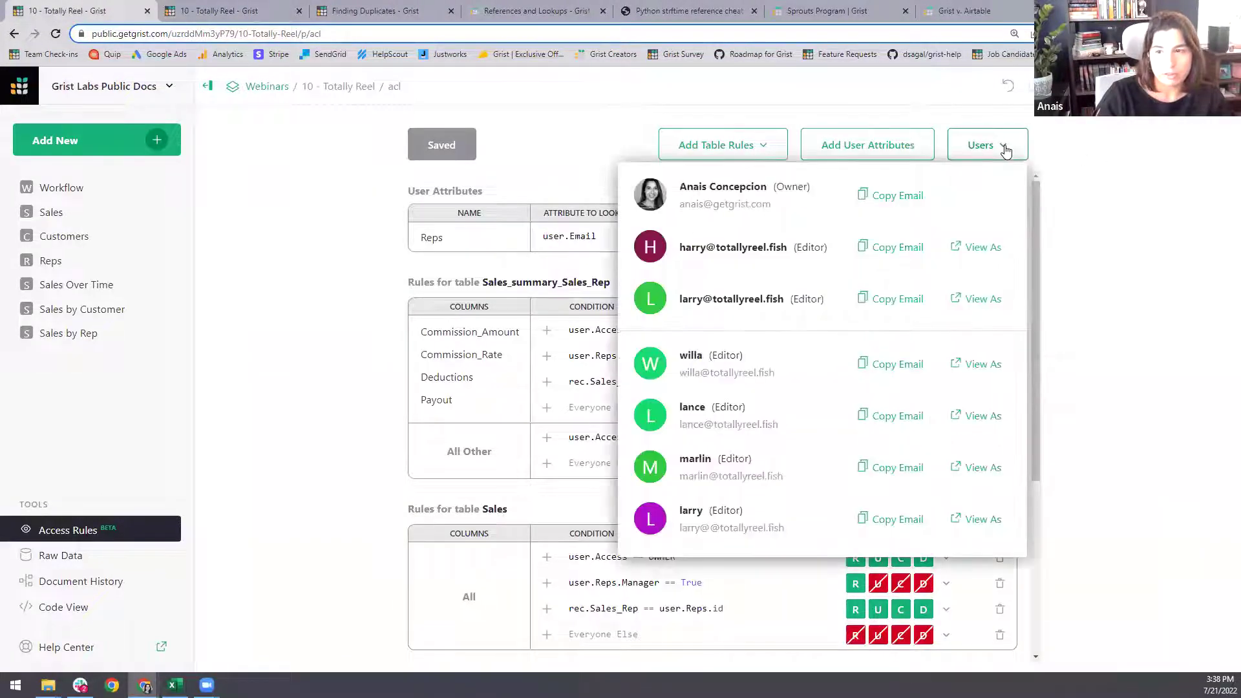
- View the document as a sales rep and open their Sales by Rep page
click(982, 247)
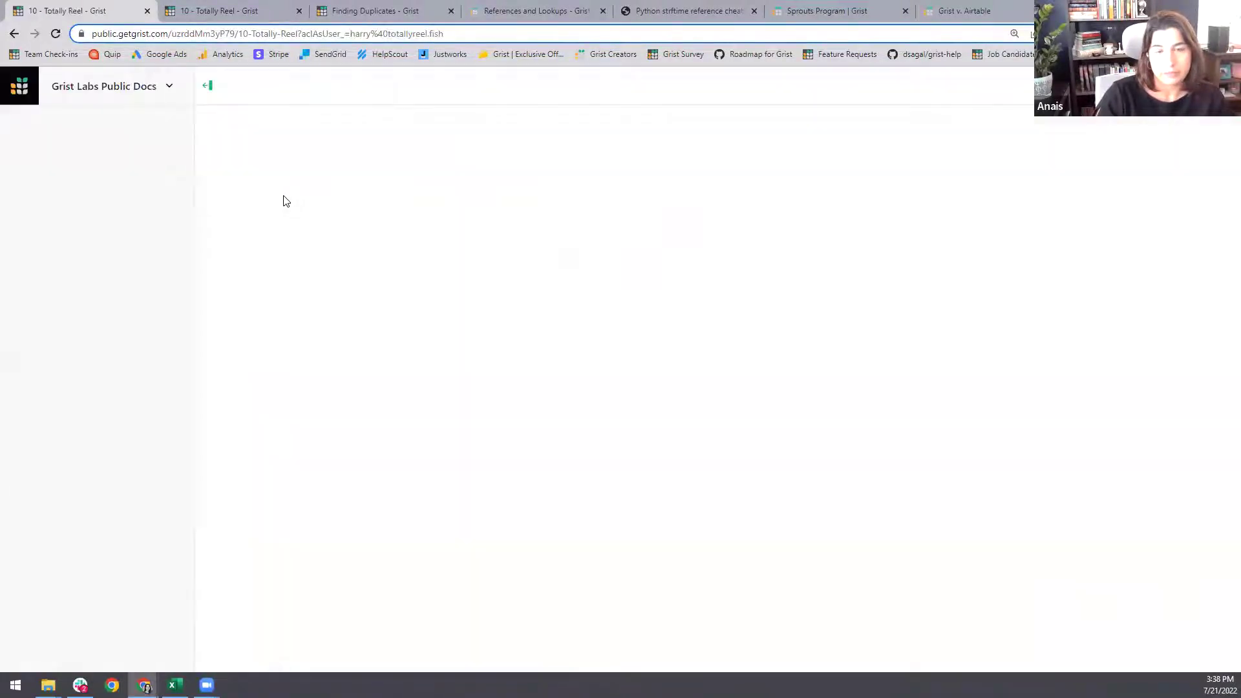
click(91, 332)
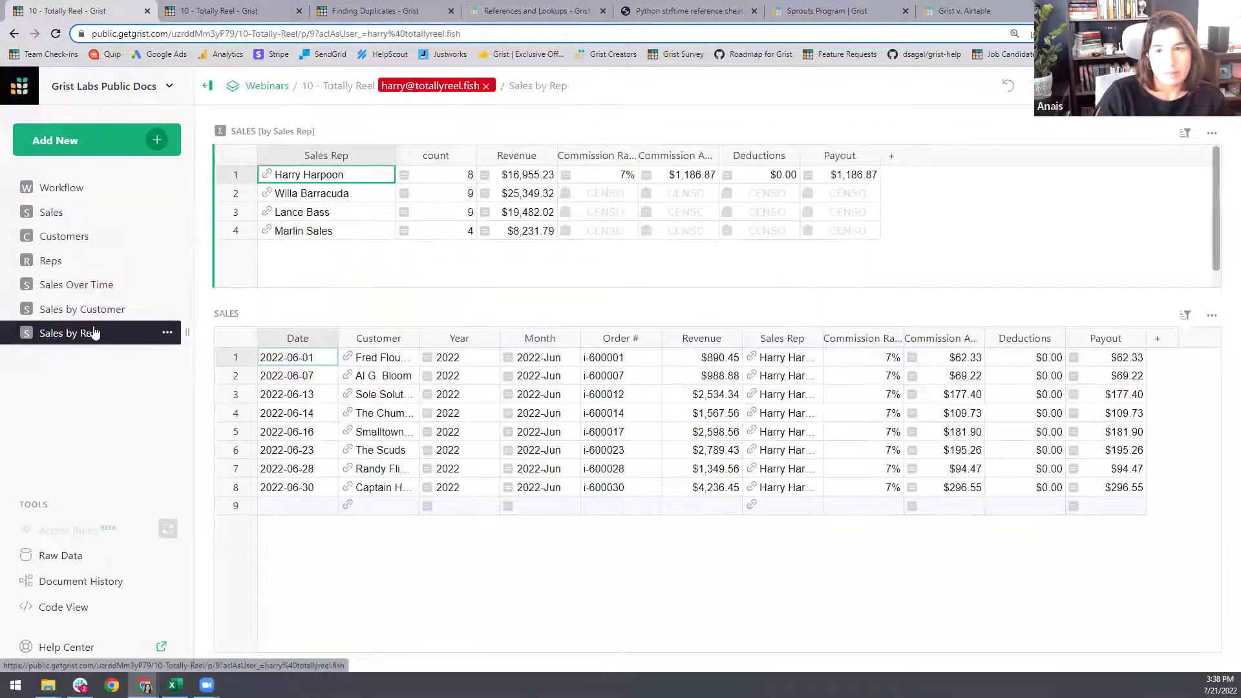
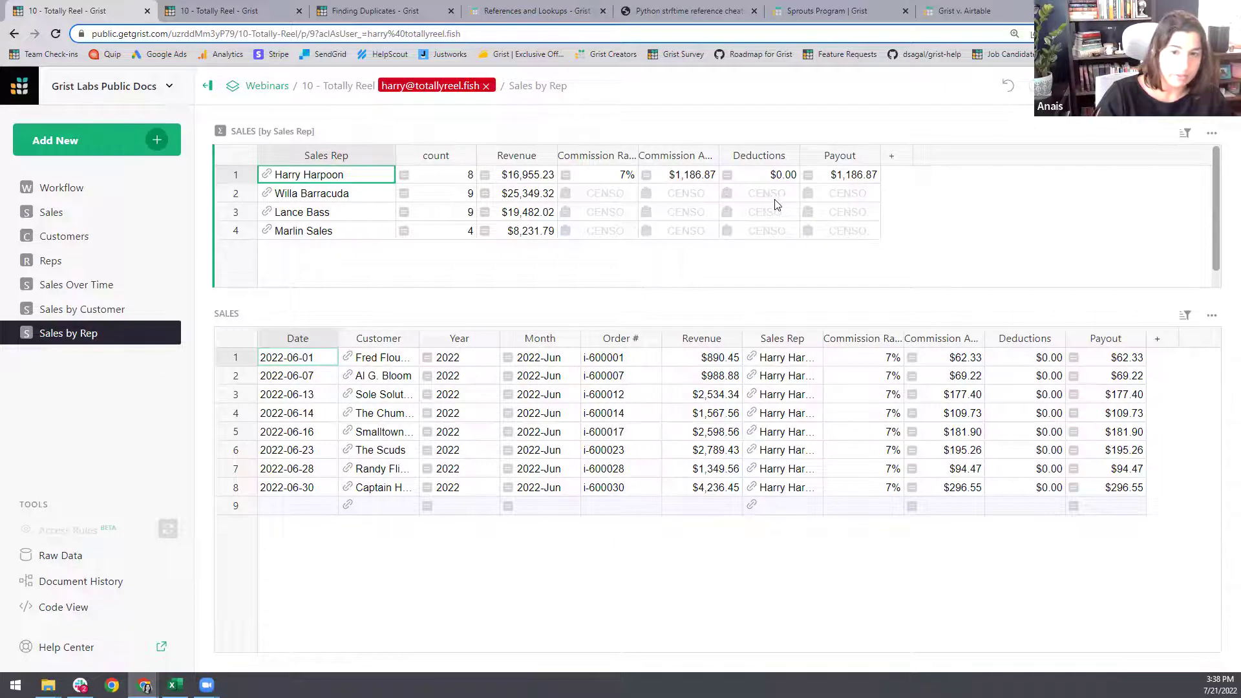
- Check the sales shown for Willa Barracuda, Lance Bass, Marlin Sales and Harry Harpoon, then exit View As
click(333, 196)
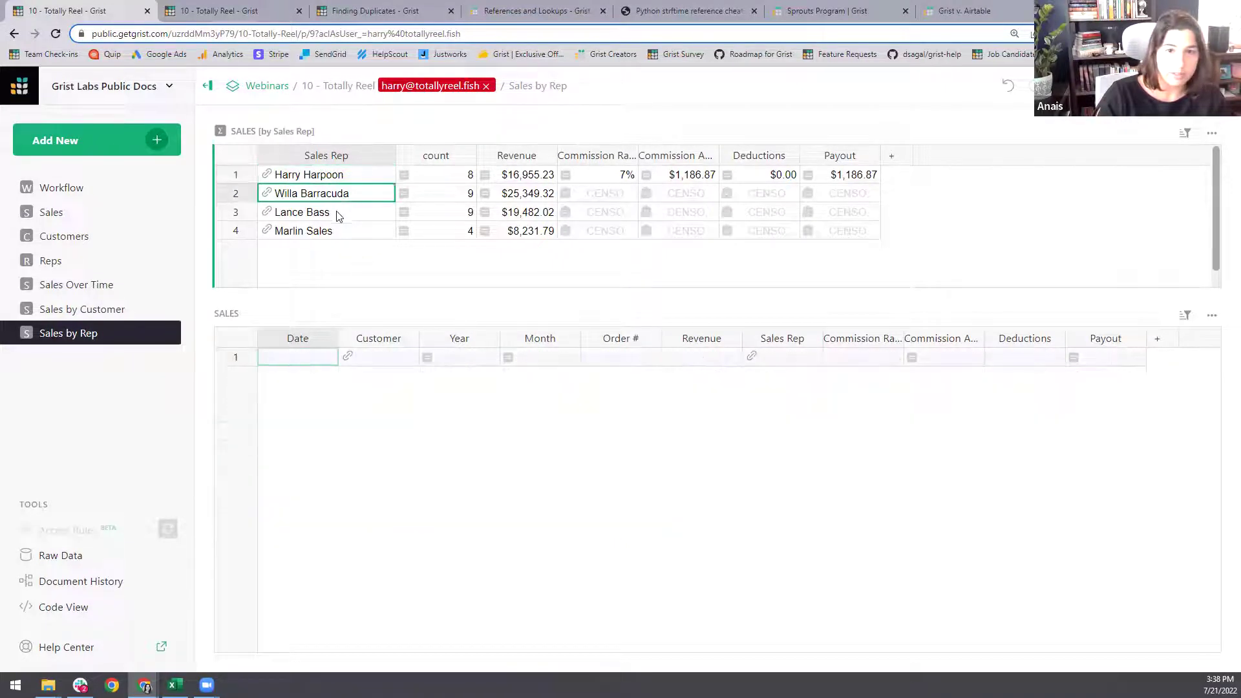
click(338, 216)
click(346, 232)
click(359, 195)
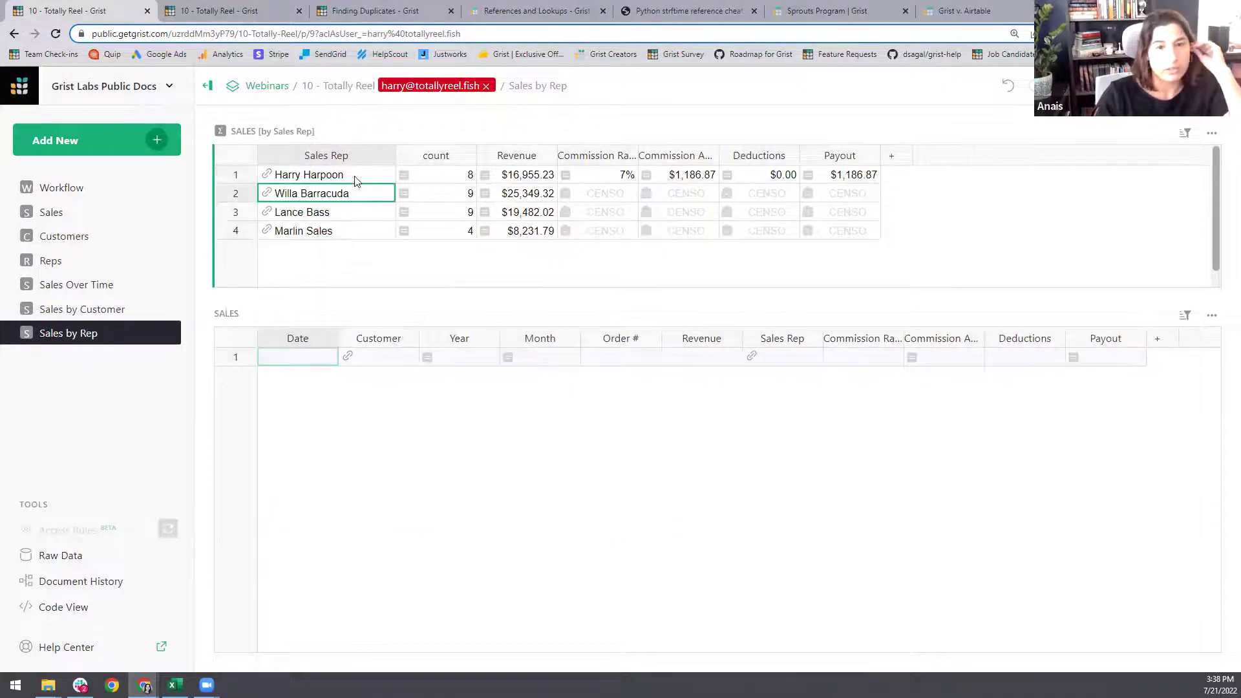
click(355, 178)
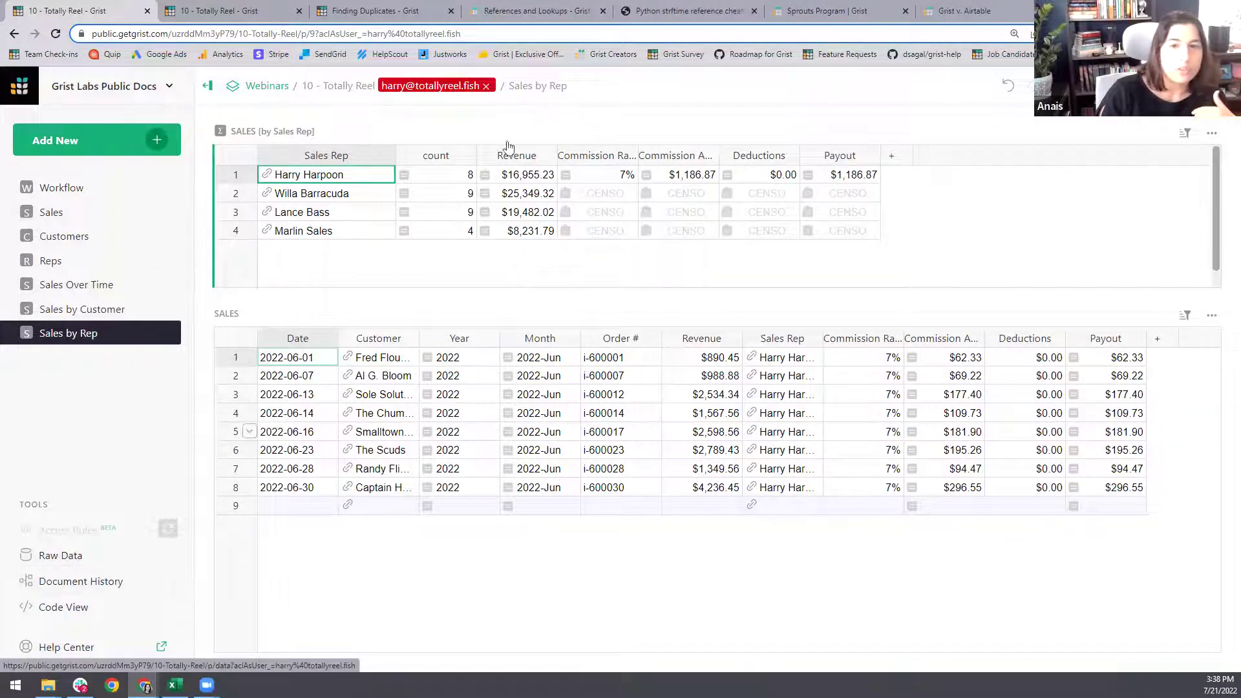
click(485, 86)
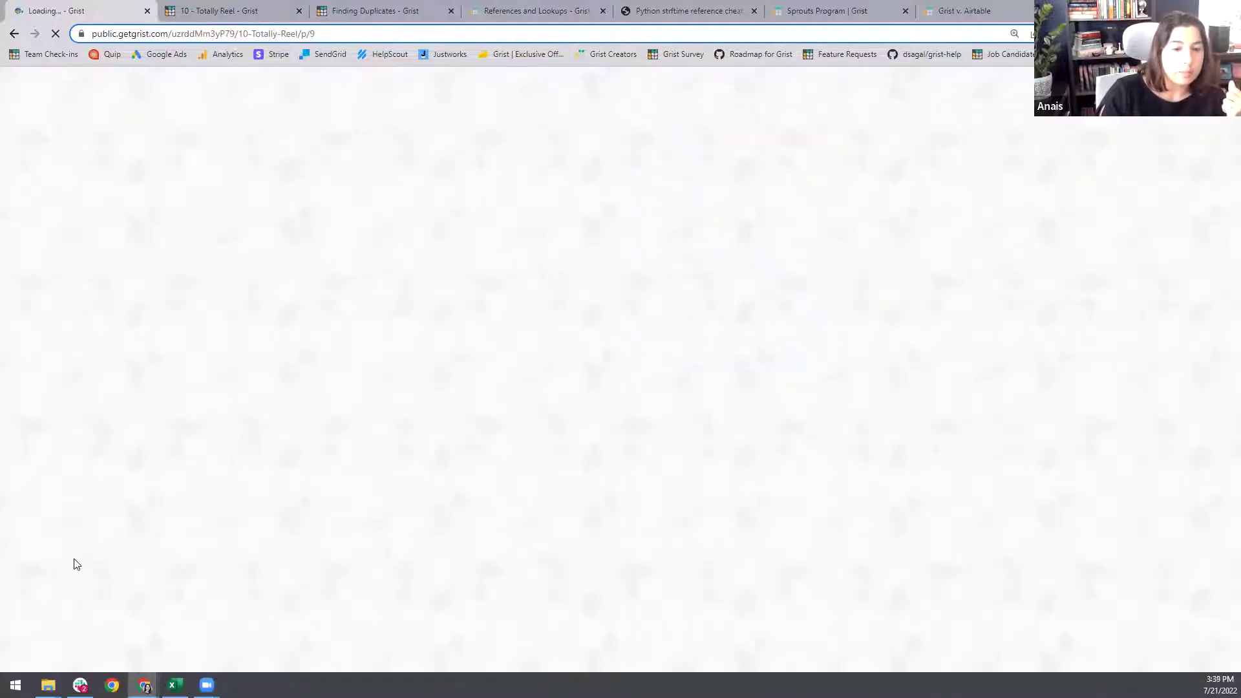
- Look over Raw Data and Access Rules, then switch to the Workflow page
click(61, 556)
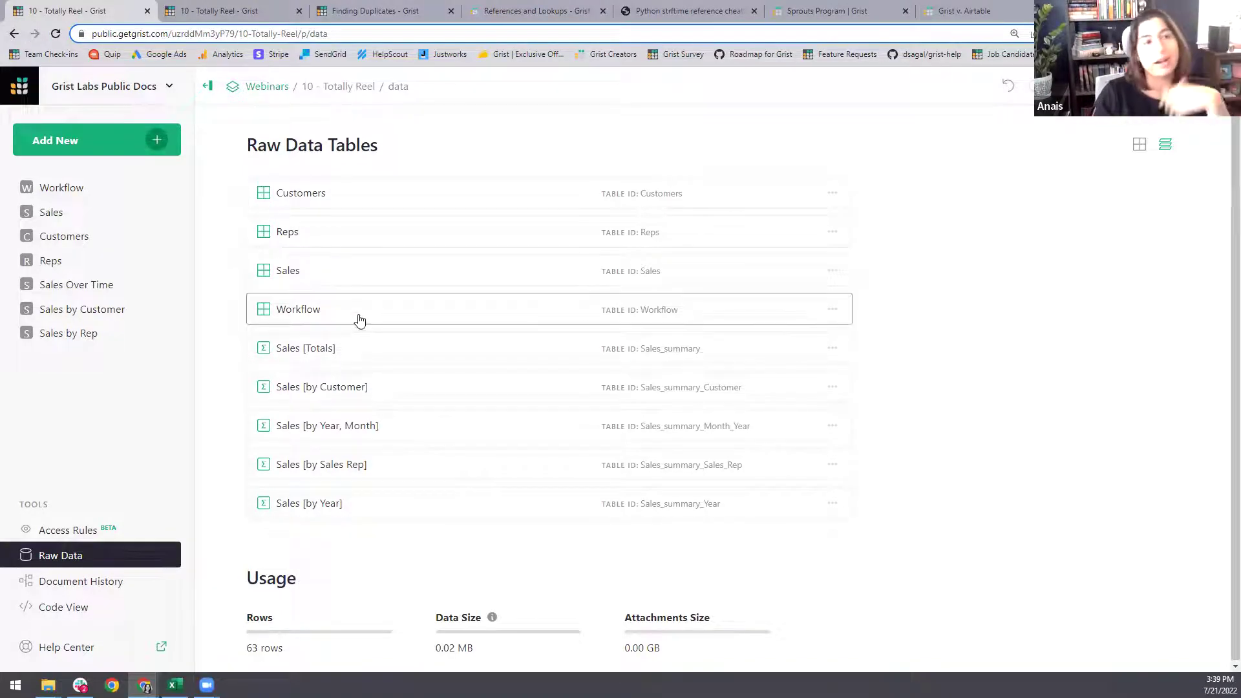
click(79, 536)
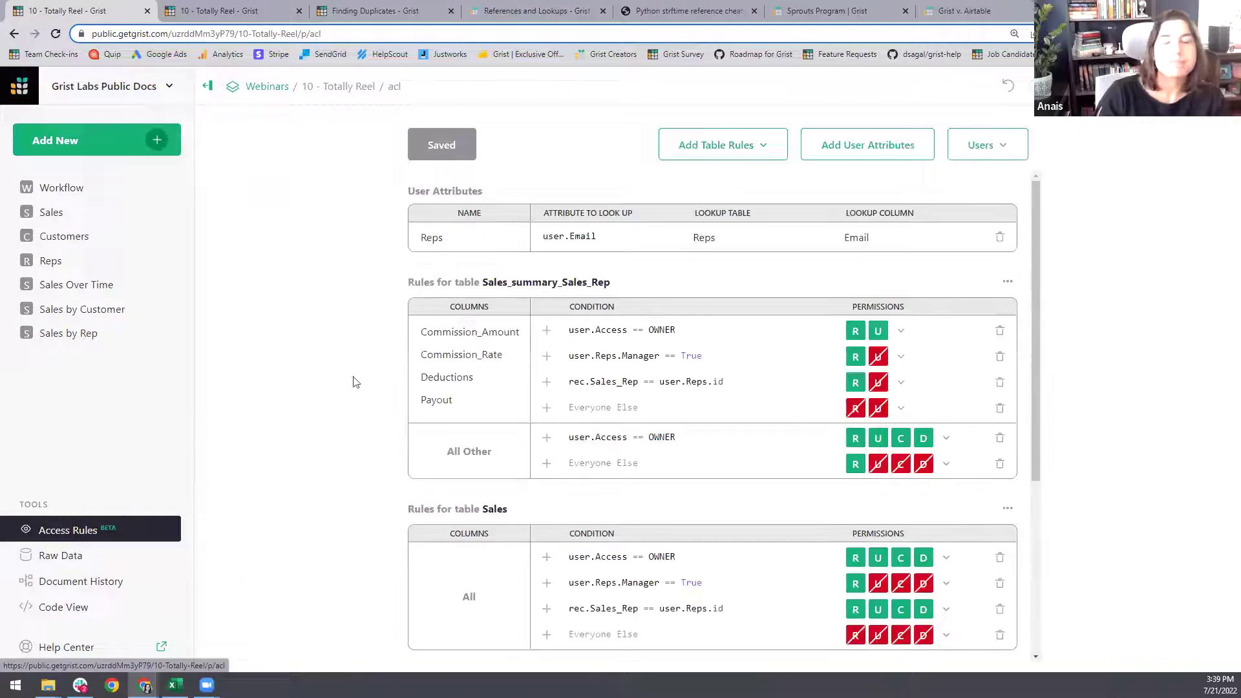
click(71, 193)
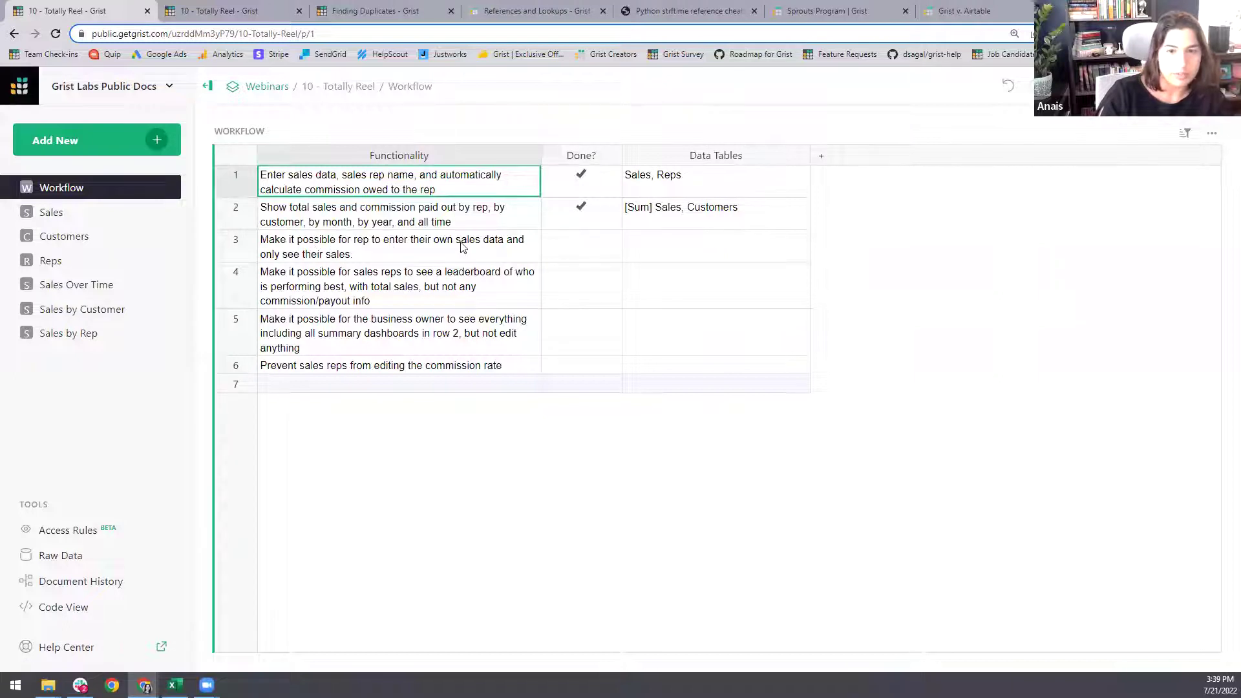
- Tick Done? for Workflow rows 3 and 4, review row 5, and return to Access Rules
click(581, 239)
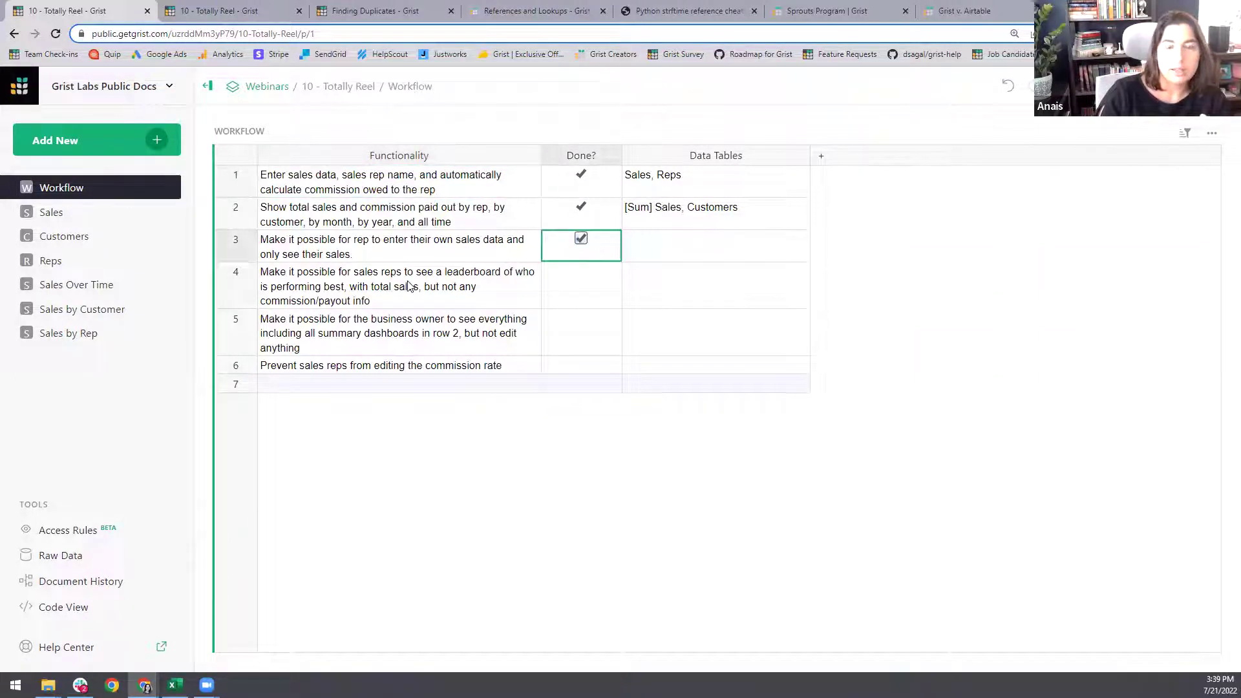
click(582, 271)
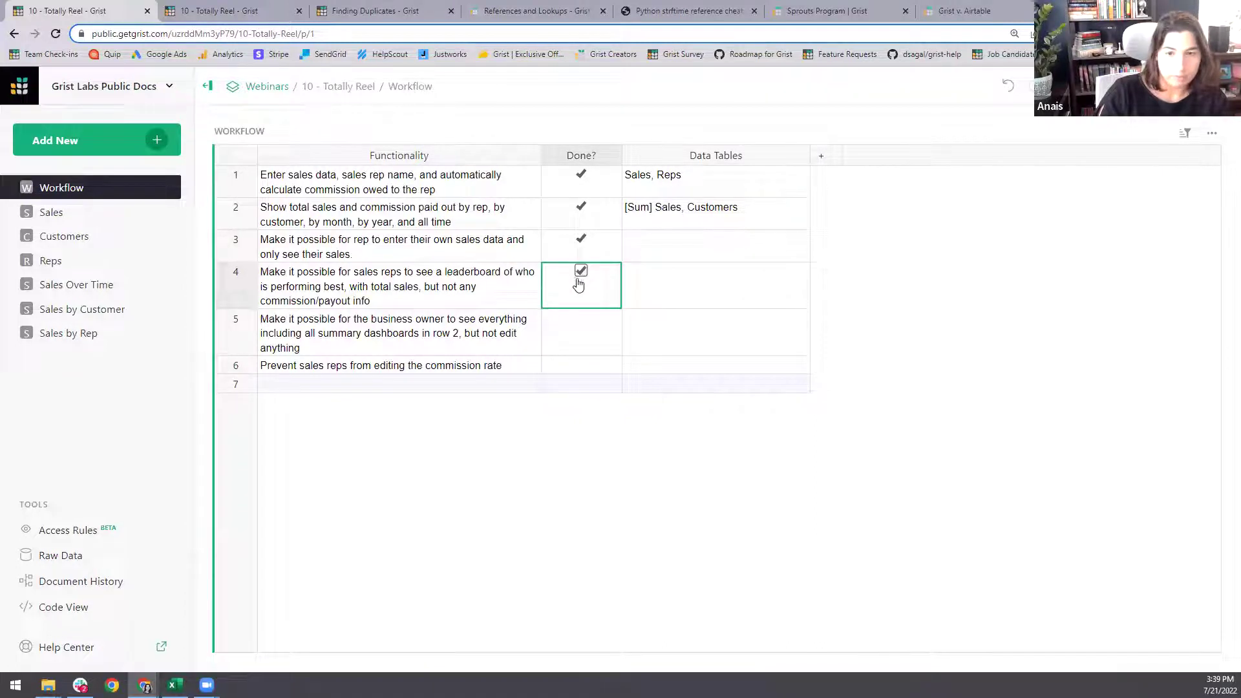
click(497, 329)
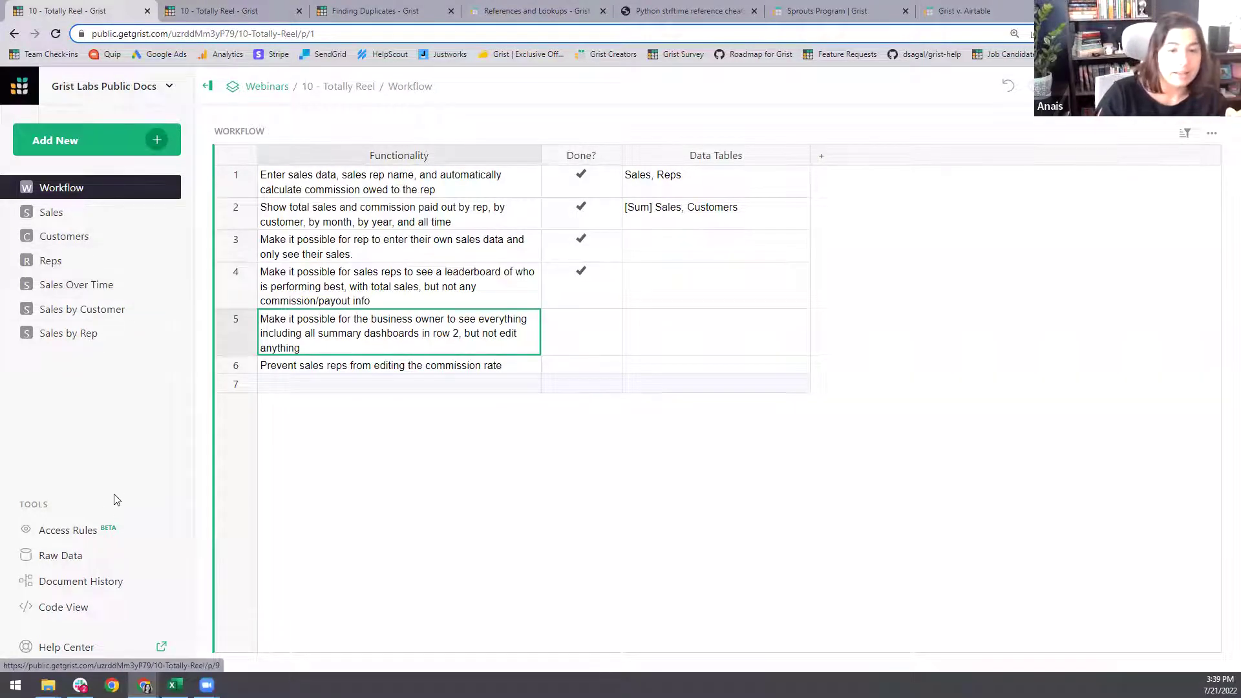
click(83, 529)
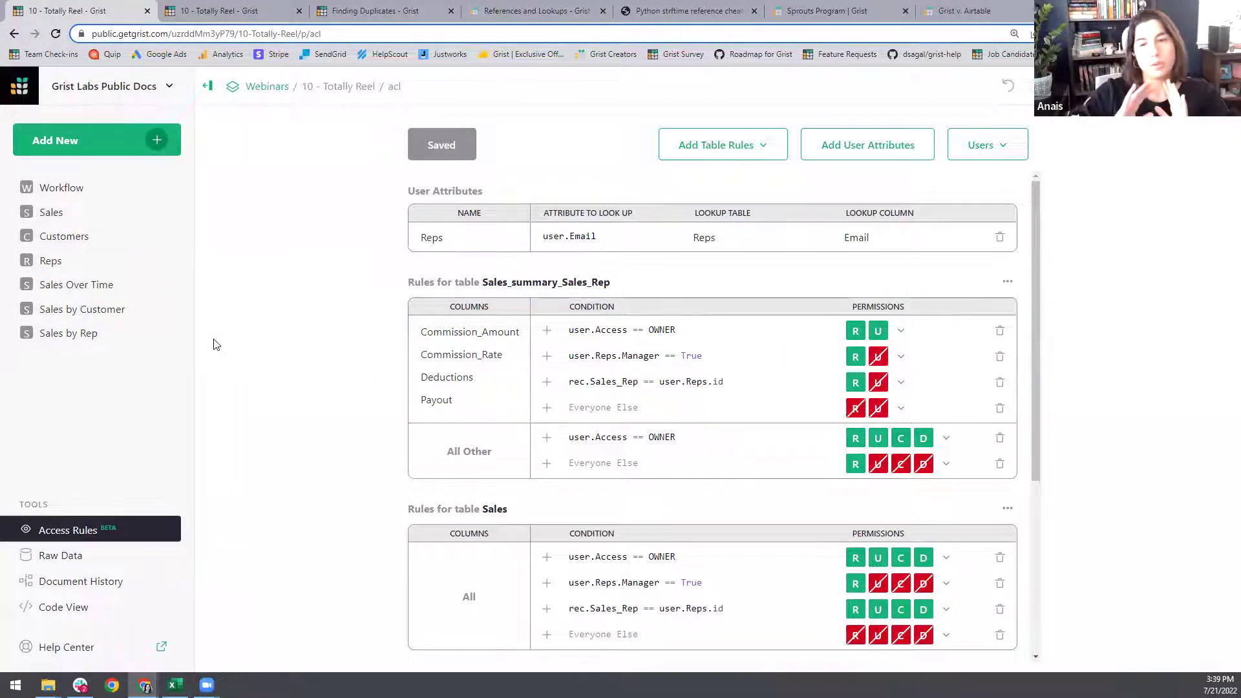
- Add table rule sections for Sales_summary, Sales_summary_Year and the other summary tables
click(761, 150)
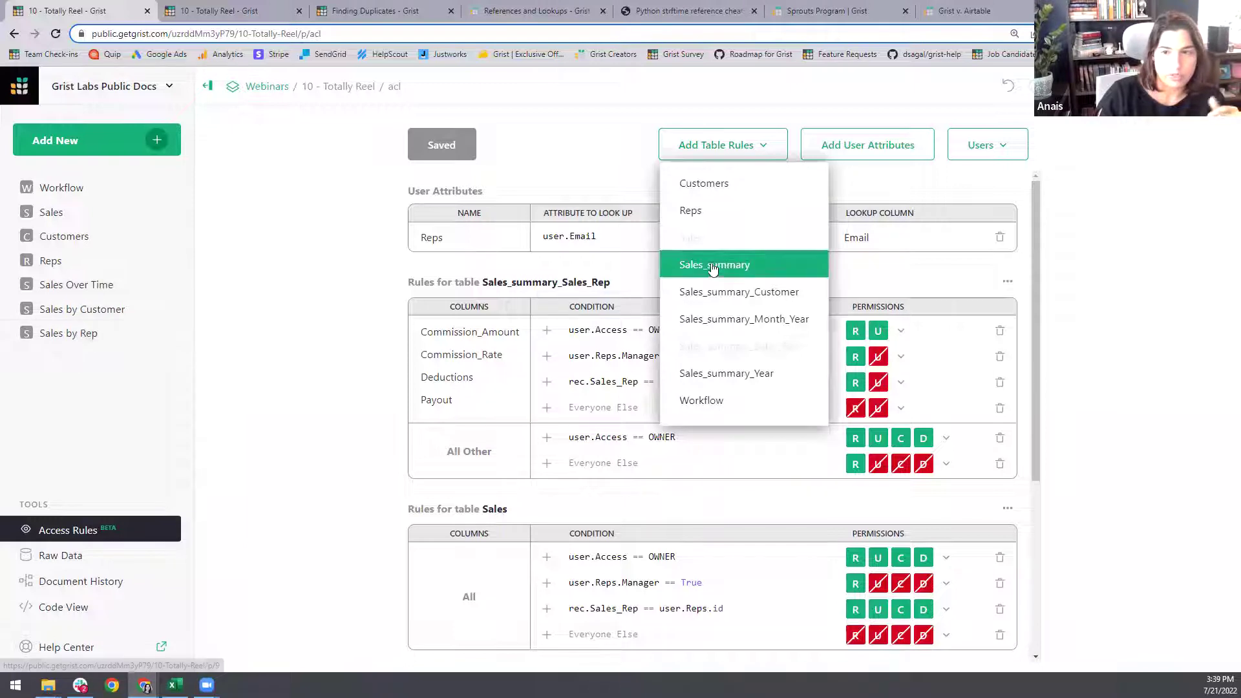
click(715, 265)
click(767, 149)
click(767, 143)
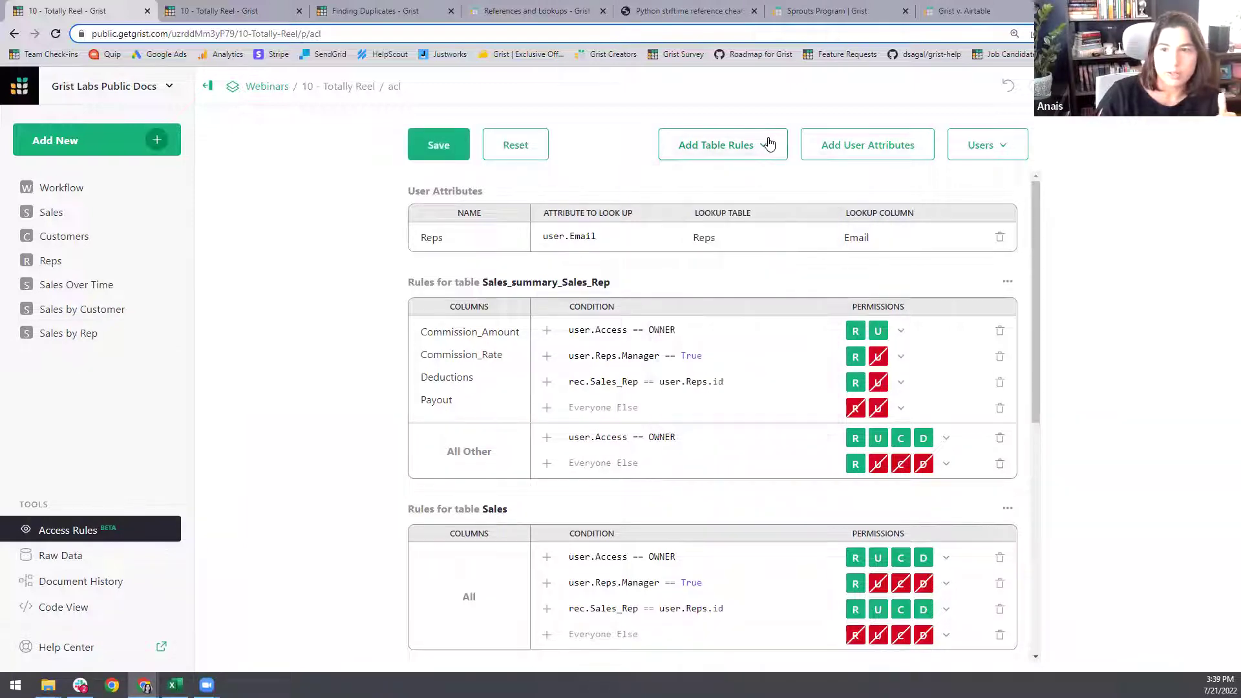
click(767, 143)
click(766, 150)
click(764, 150)
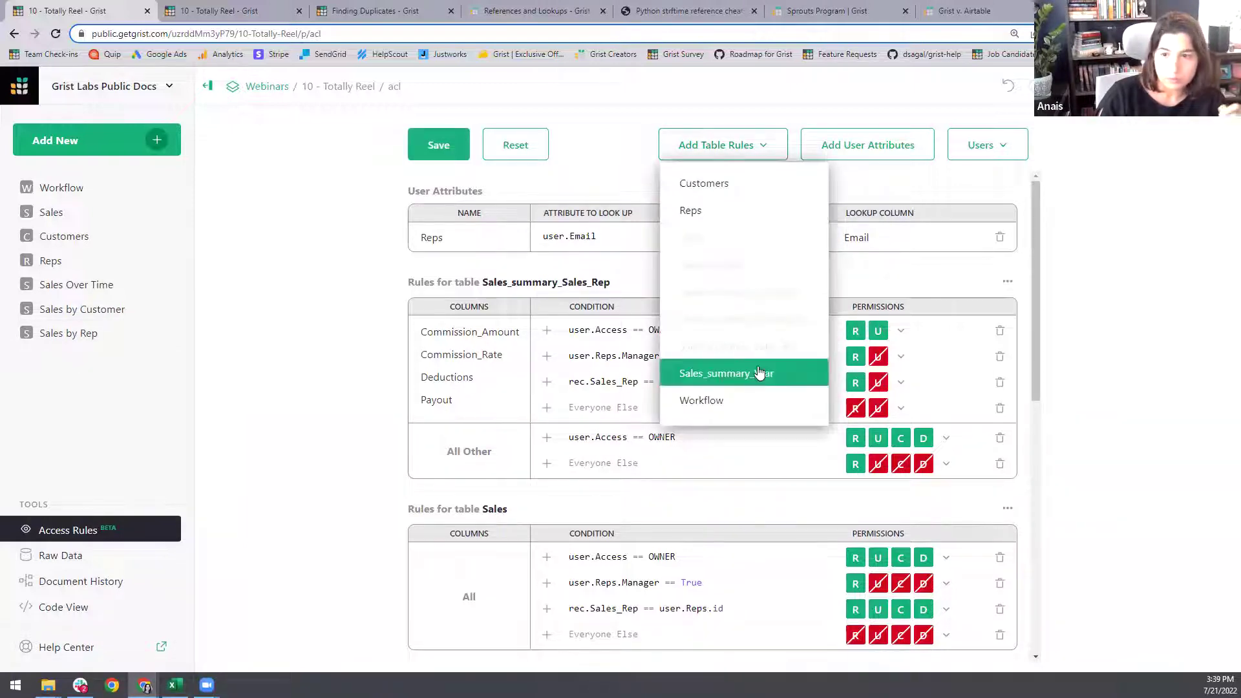
click(759, 374)
scroll(784, 268, down, 6)
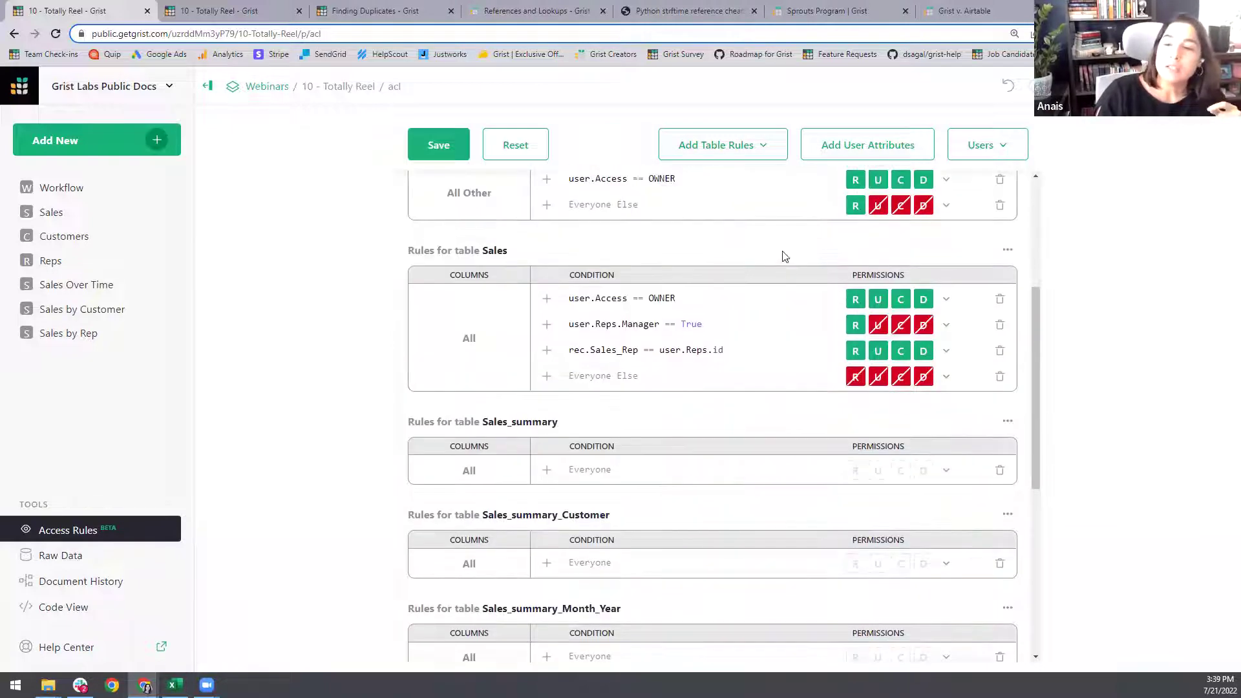
scroll(614, 320, down, 3)
scroll(587, 307, up, 3)
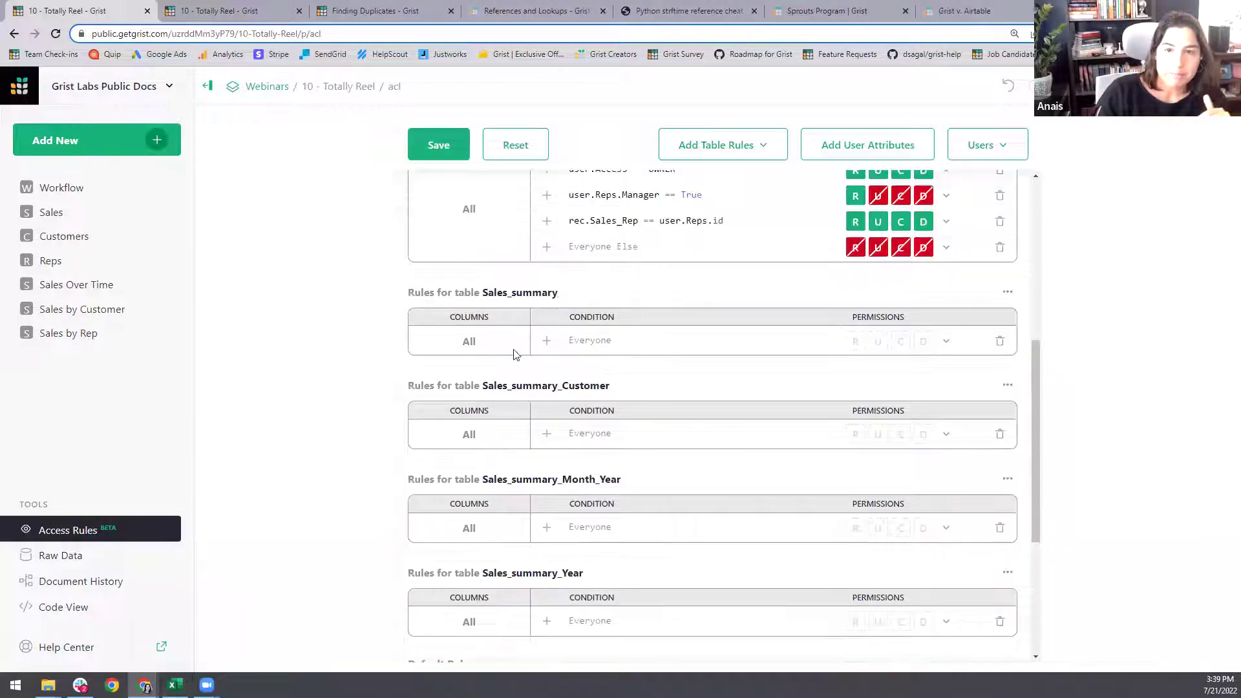
scroll(565, 301, up, 1)
- Copy the manager condition, then give Sales_summary owner Allow All, manager Read Only, Everyone Else Deny All
click(640, 258)
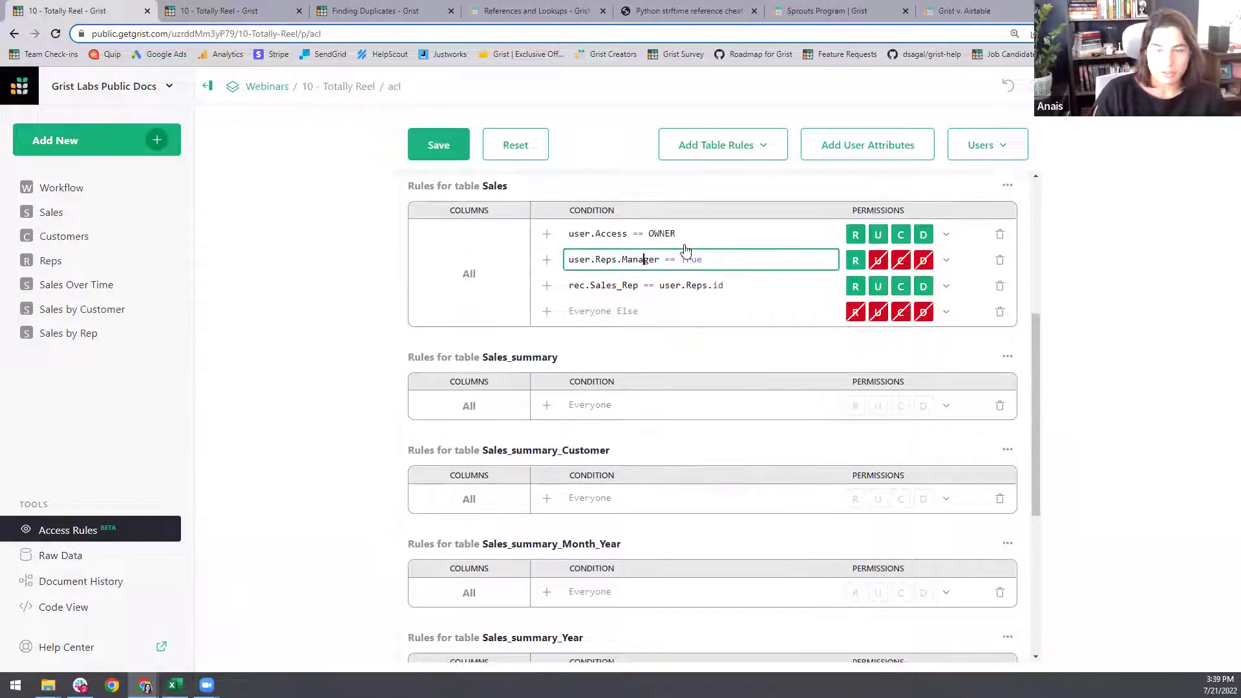
key(ctrl+a)
key(ctrl+c)
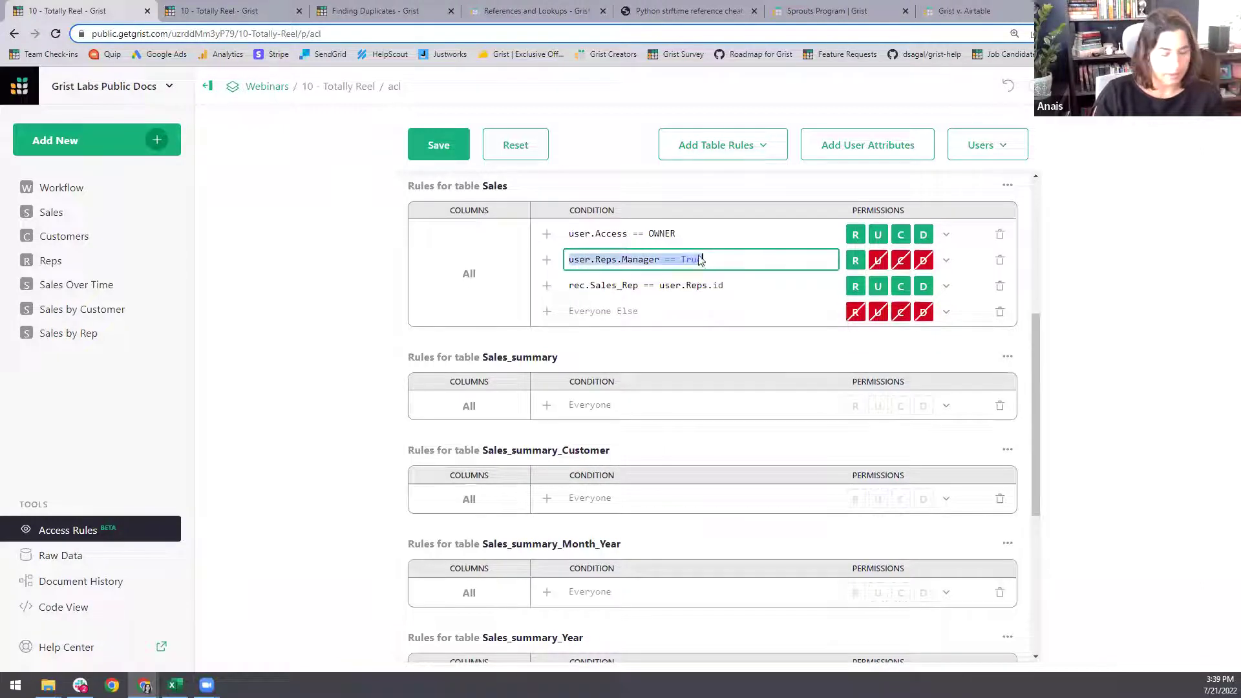
click(680, 346)
click(547, 406)
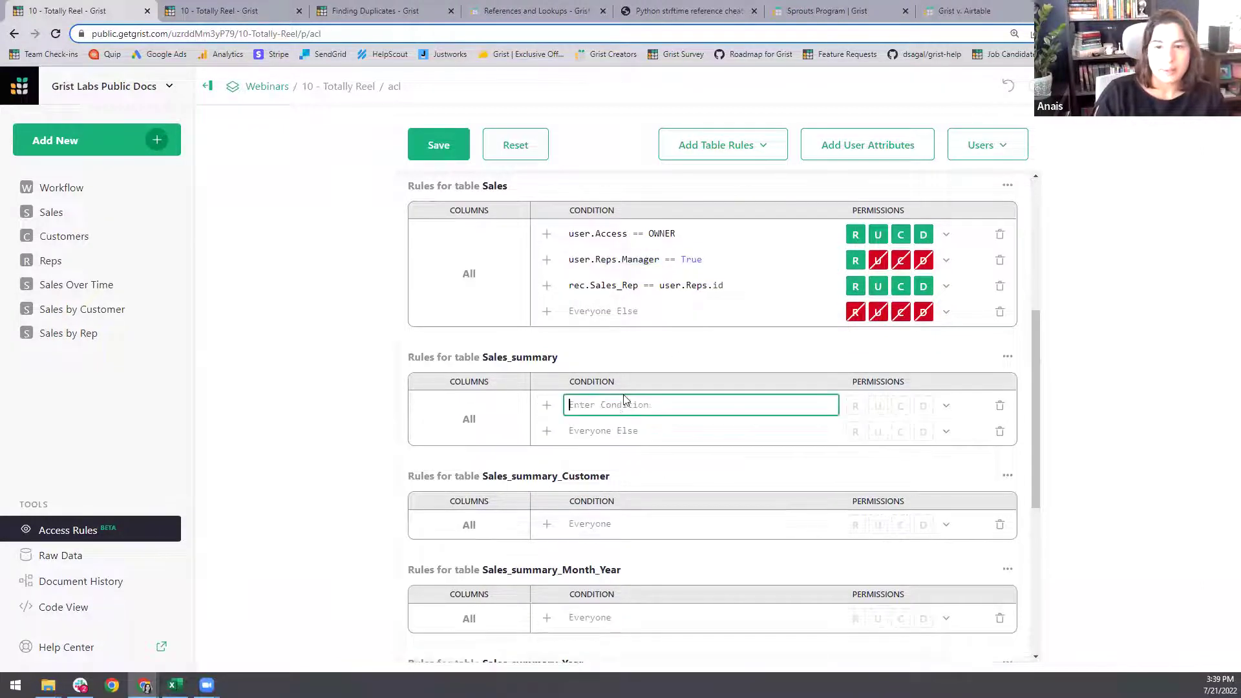
text(user.Access)
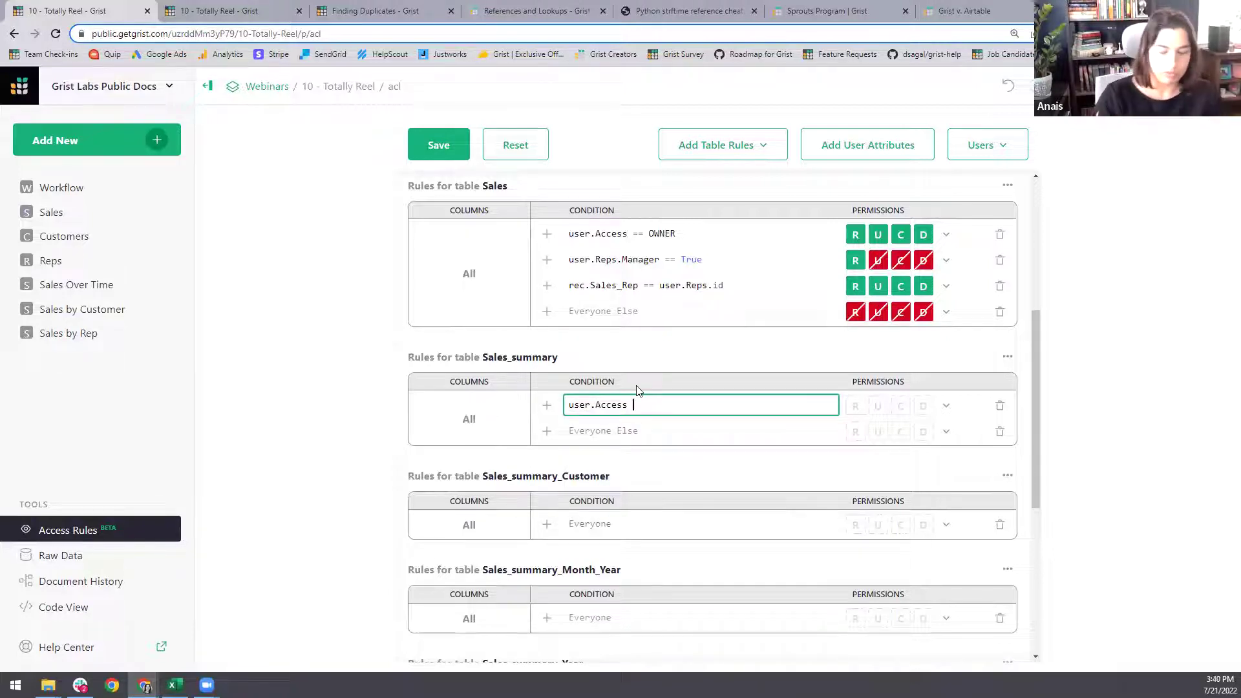
text( == OWNER)
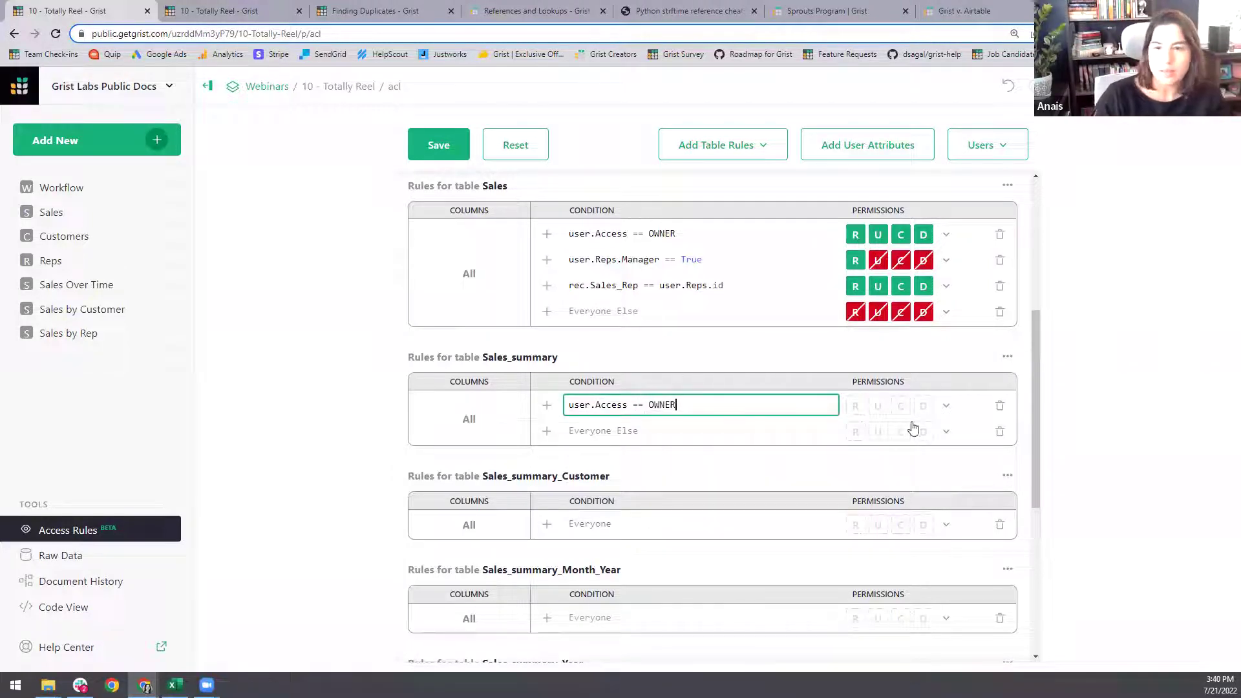
click(947, 405)
click(985, 433)
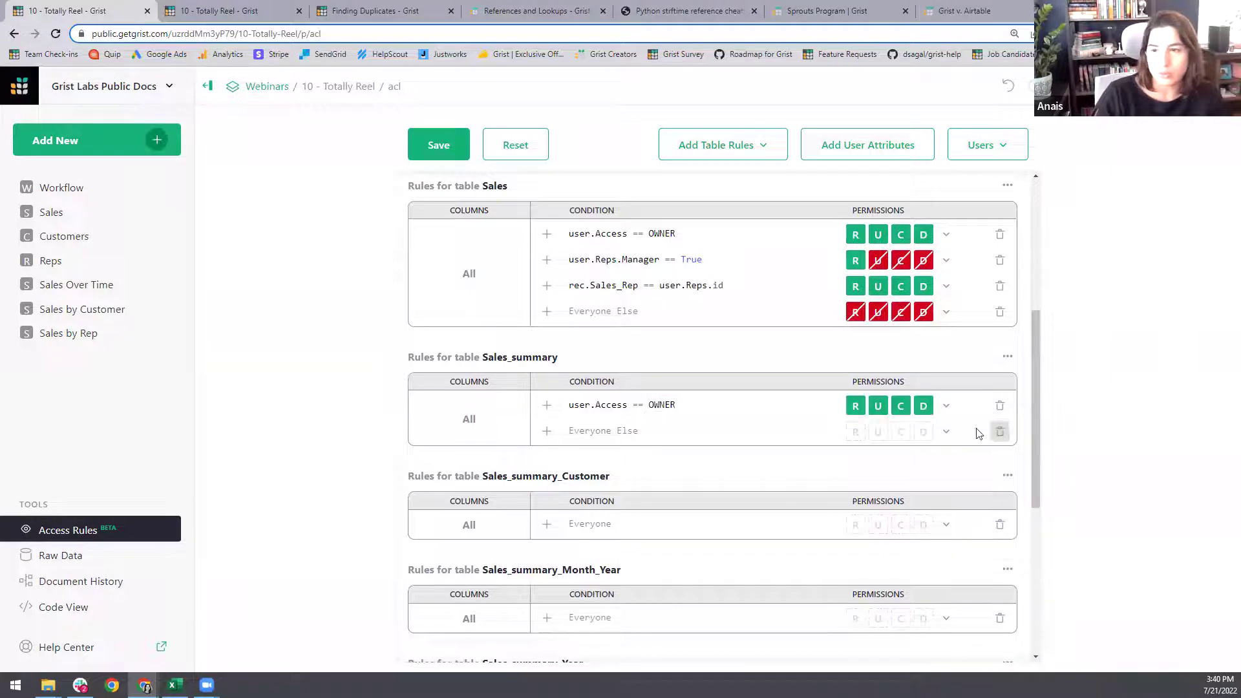
click(547, 432)
key(ctrl+v)
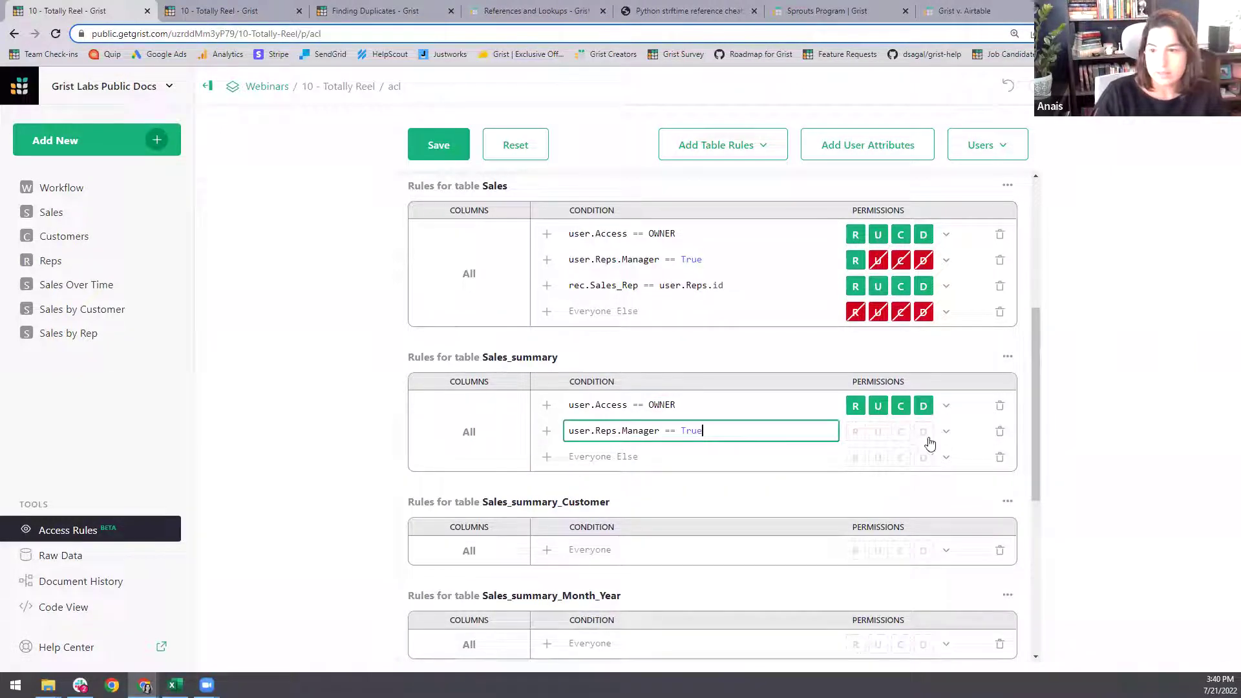
click(947, 431)
click(996, 516)
click(947, 458)
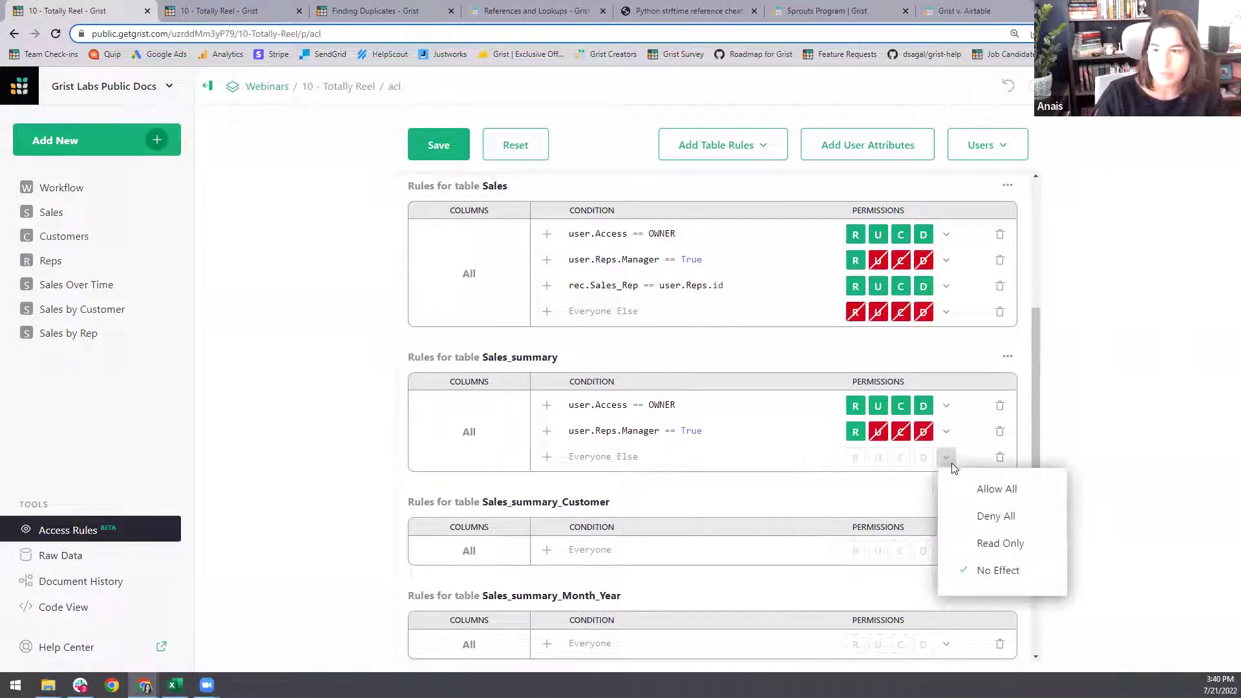
click(996, 516)
- Give Sales_summary_Customer owner Allow All, manager Read Only and Everyone Else Deny All rules
click(609, 550)
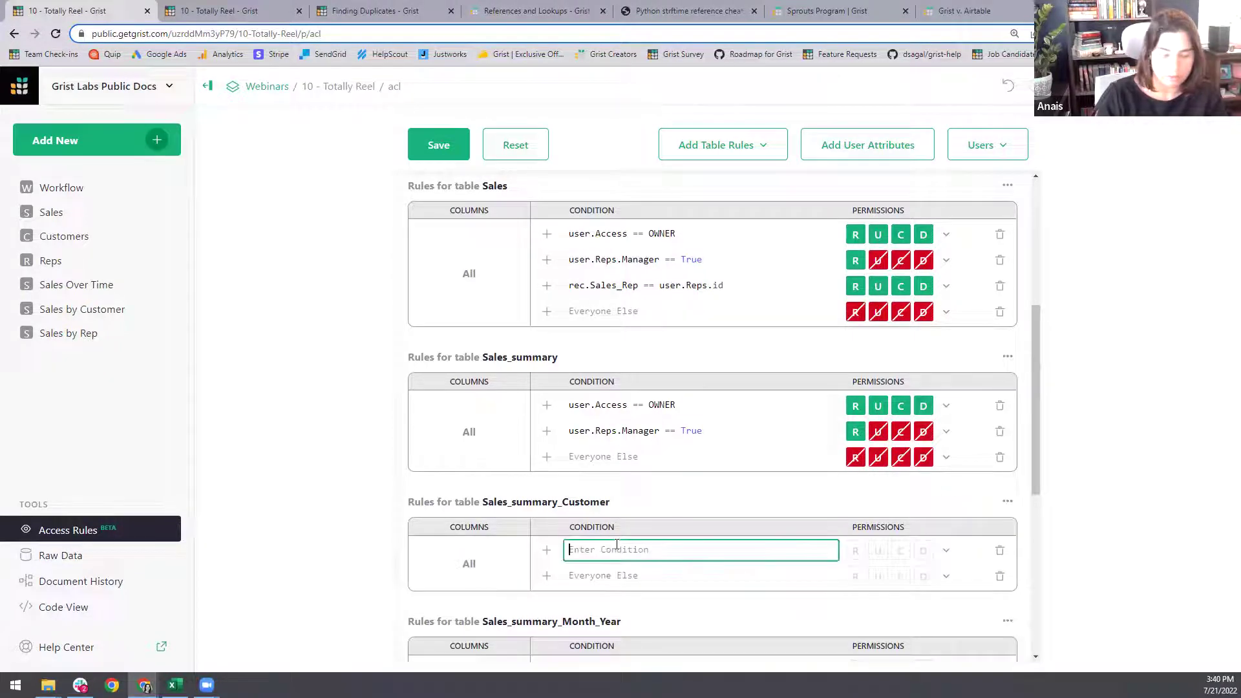
text(user.Access)
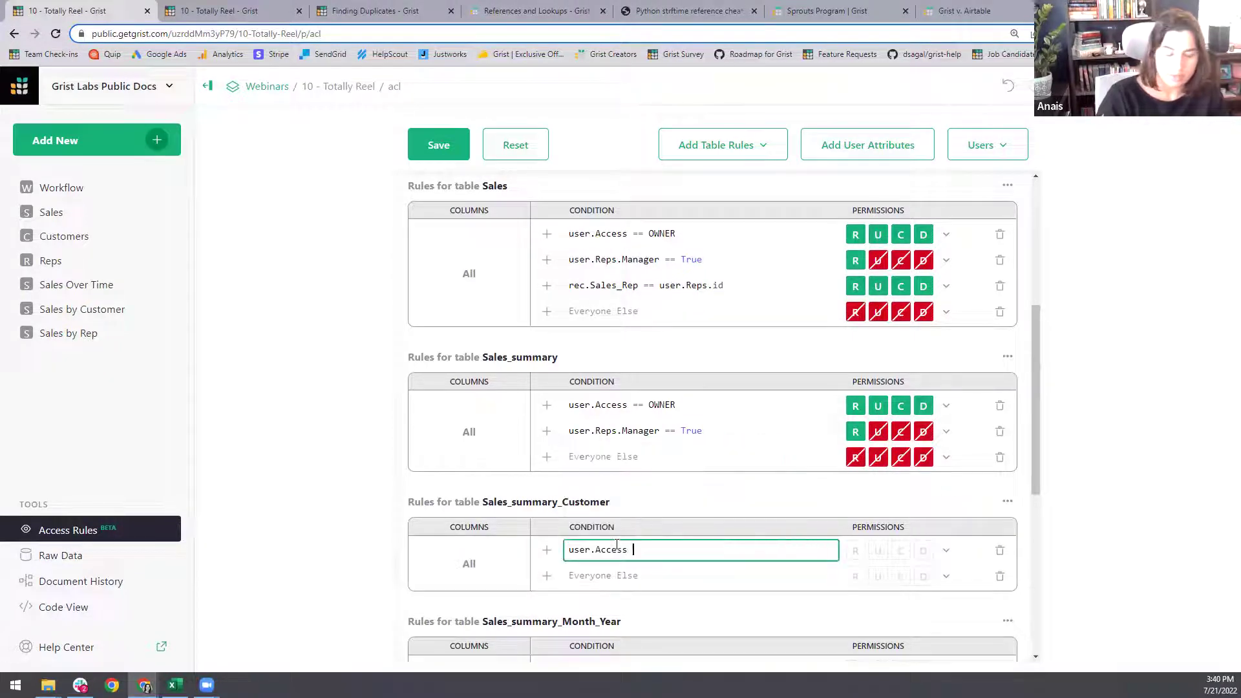
text( == OWNER)
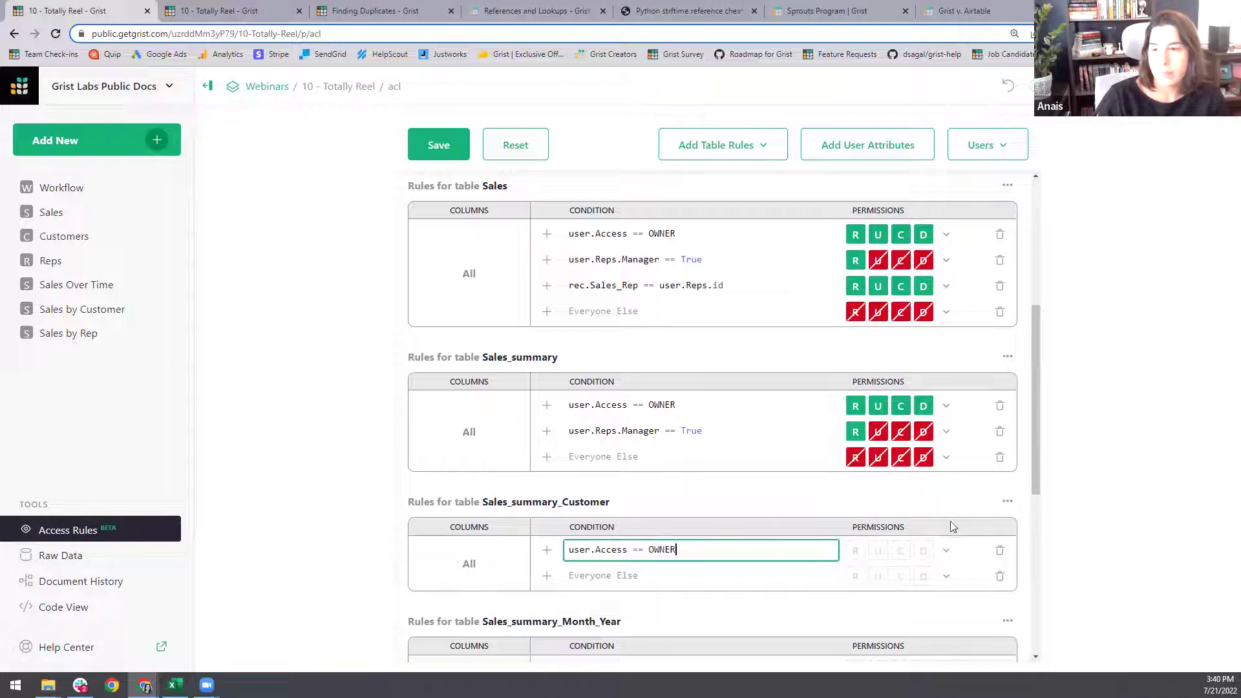
click(945, 550)
click(982, 430)
click(547, 575)
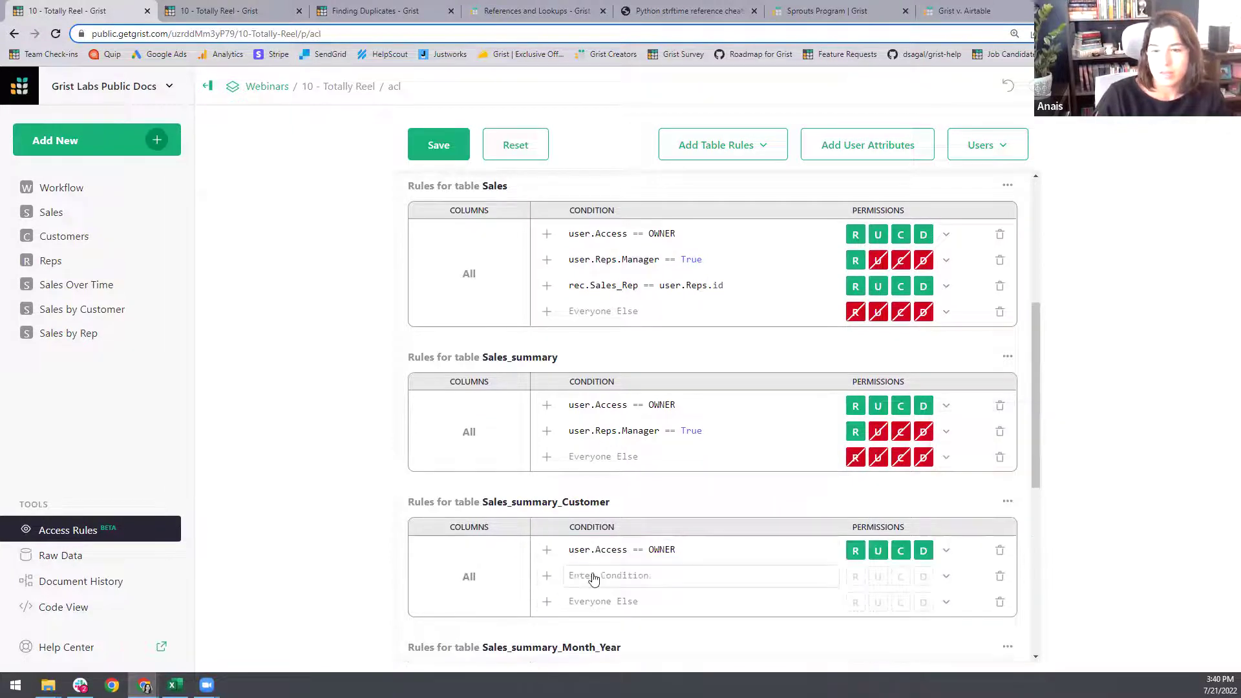
click(594, 577)
key(ctrl+v)
click(946, 576)
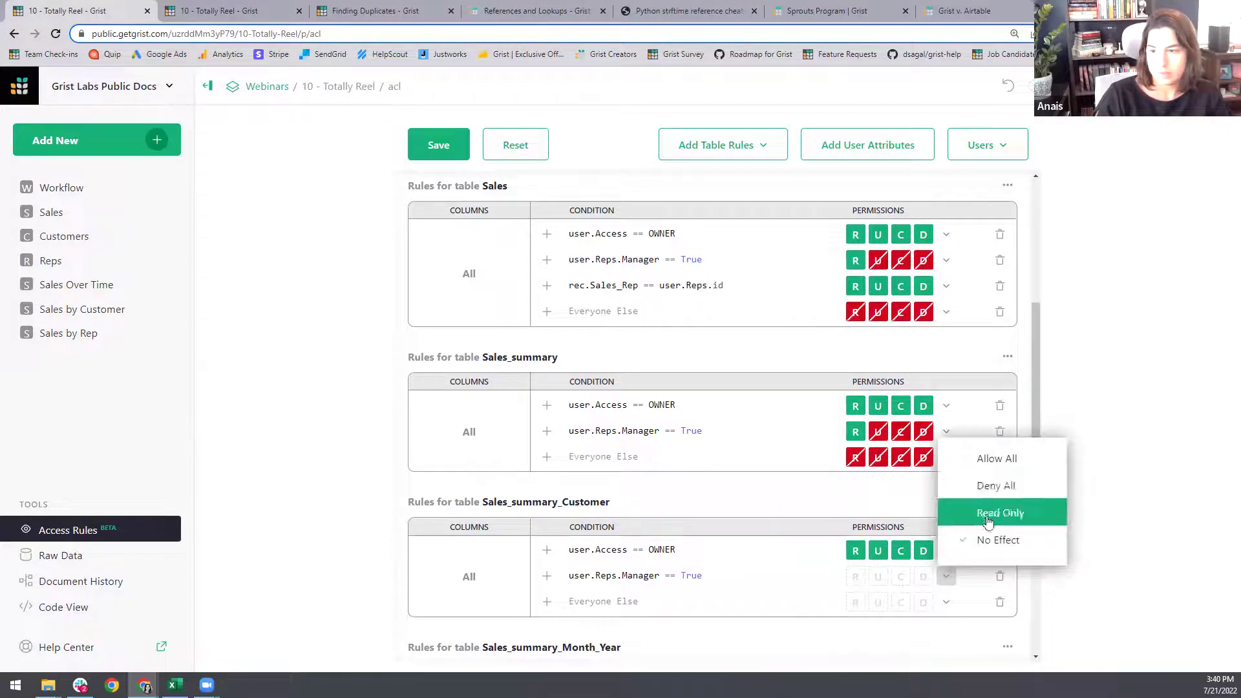
click(988, 517)
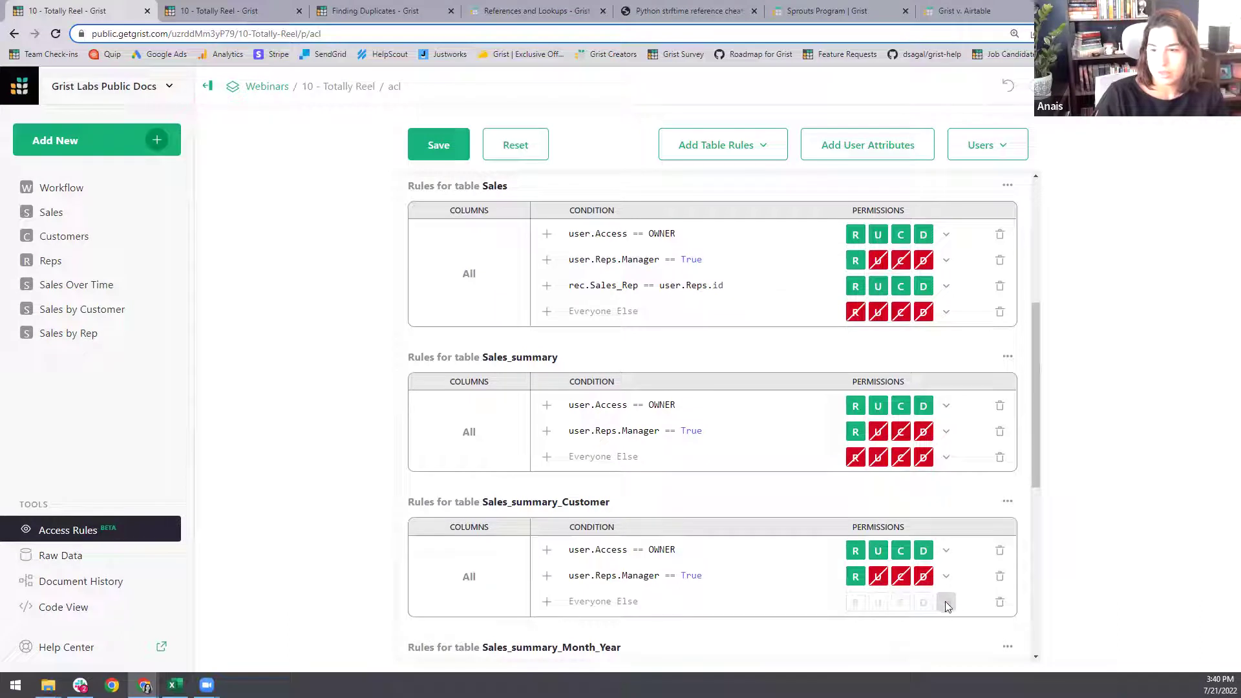
click(946, 602)
click(979, 510)
scroll(614, 479, down, 4)
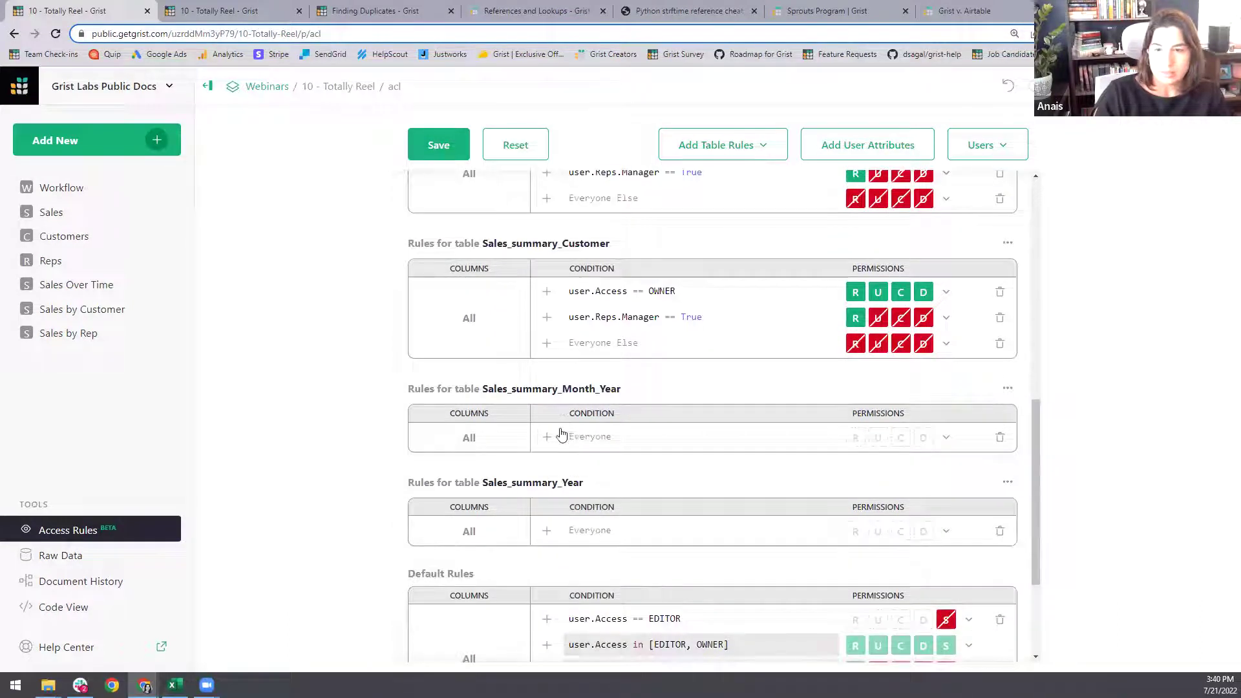
- Give Sales_summary_Month_Year owner Allow All, manager Read Only and Everyone Else Deny All rules
click(560, 437)
text(us)
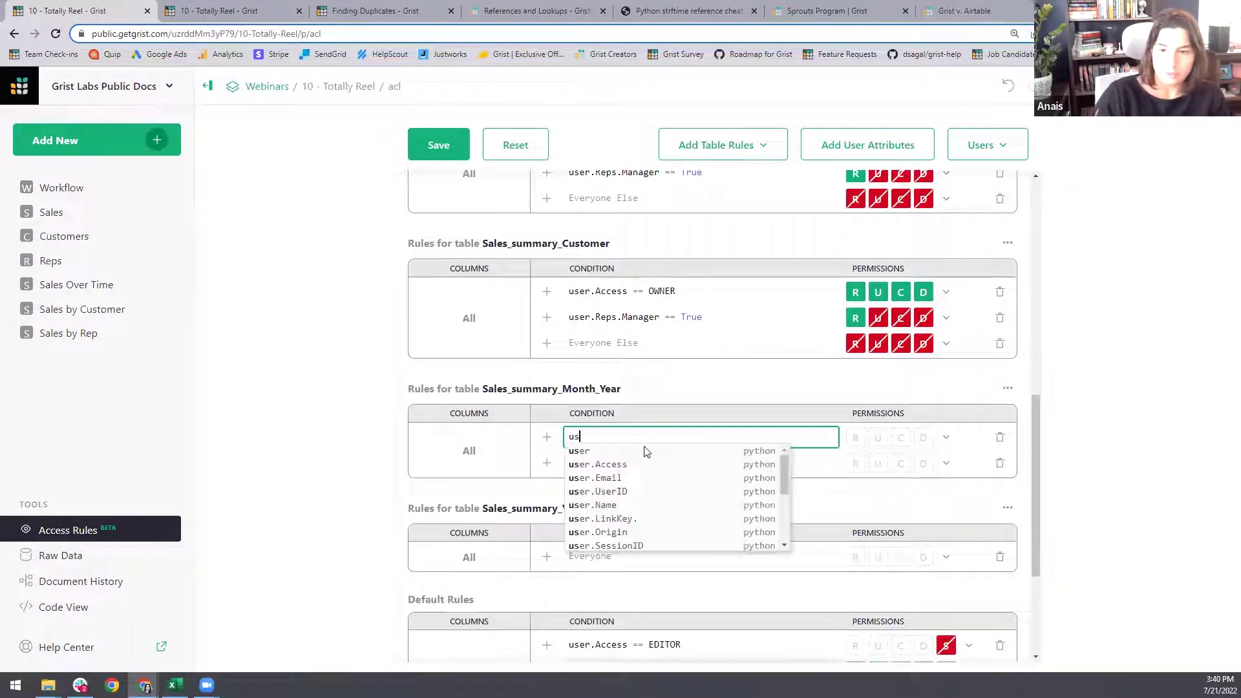
text(er.Access == OWNER)
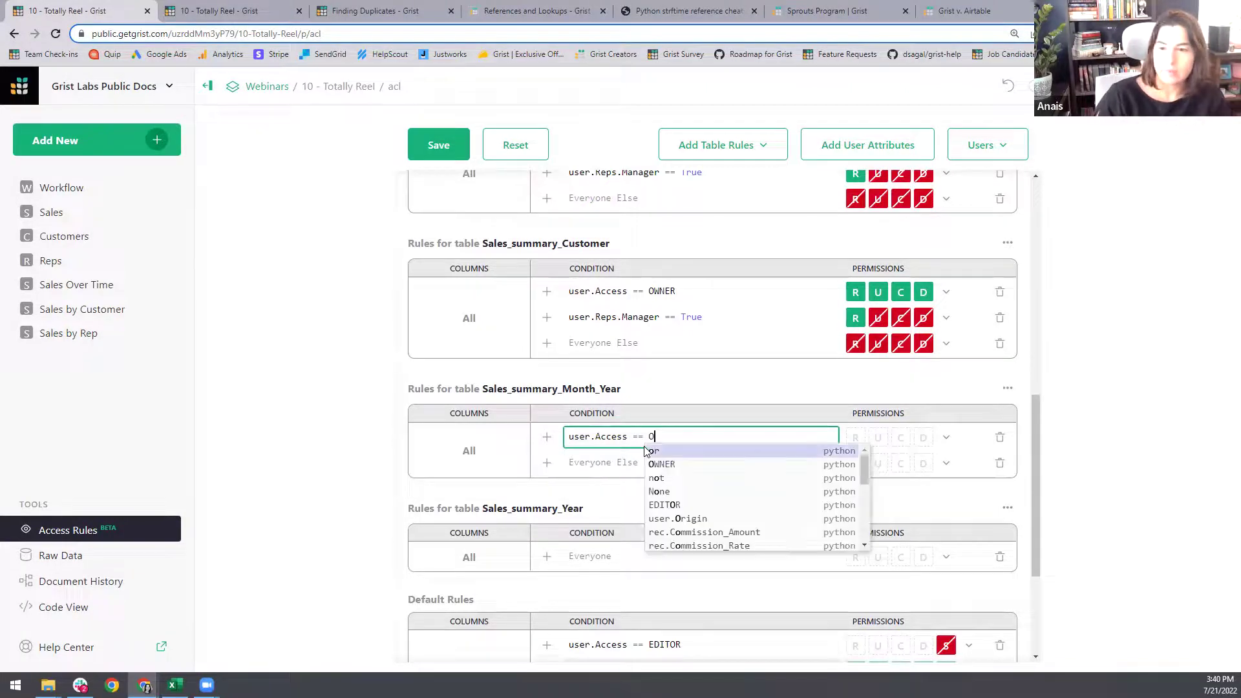
click(945, 438)
click(991, 471)
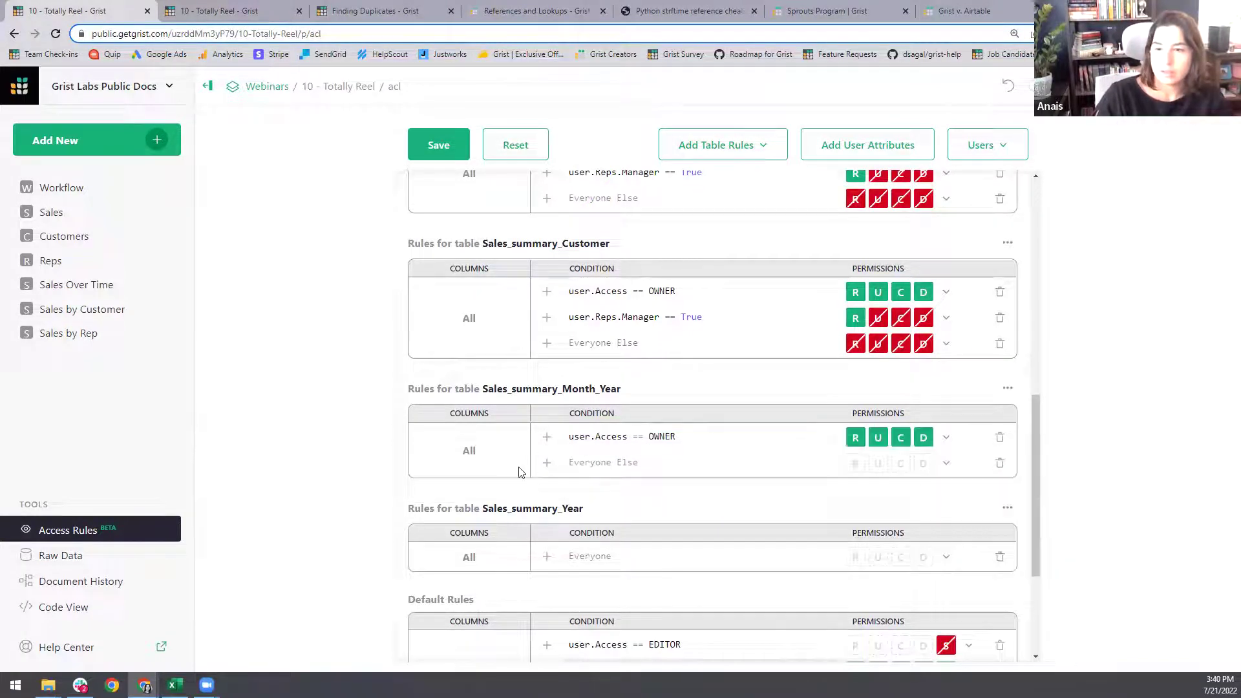
click(546, 462)
click(946, 464)
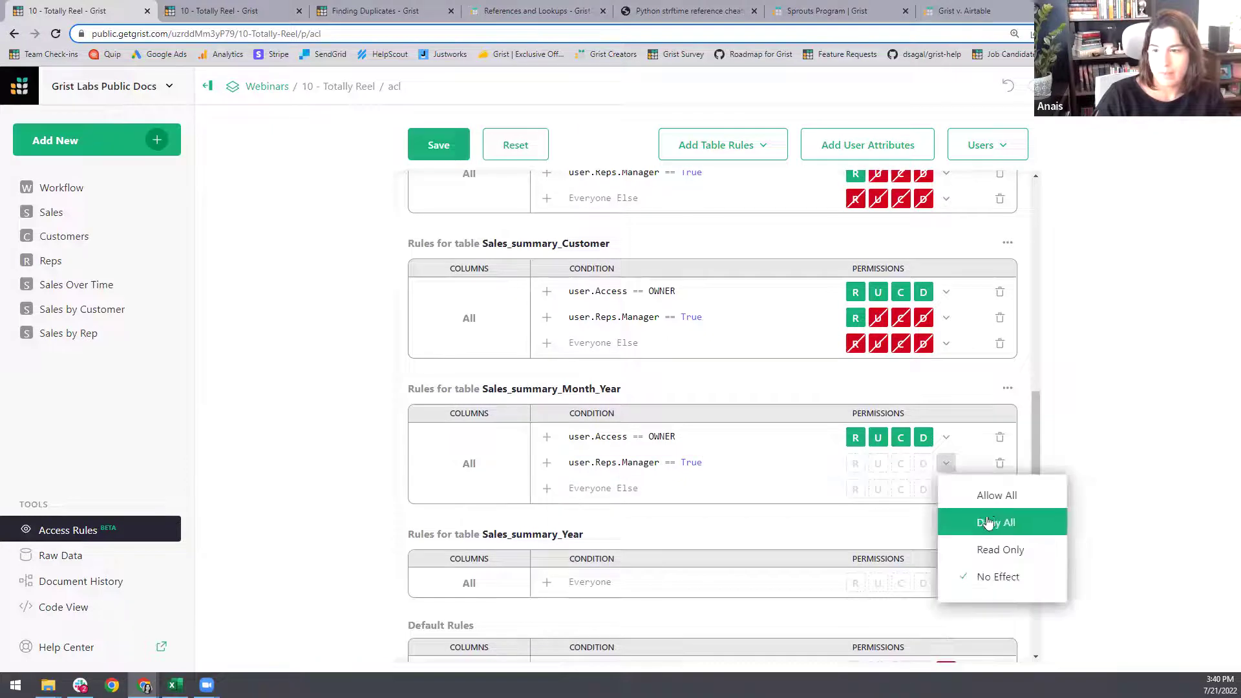
click(999, 550)
click(947, 489)
click(991, 548)
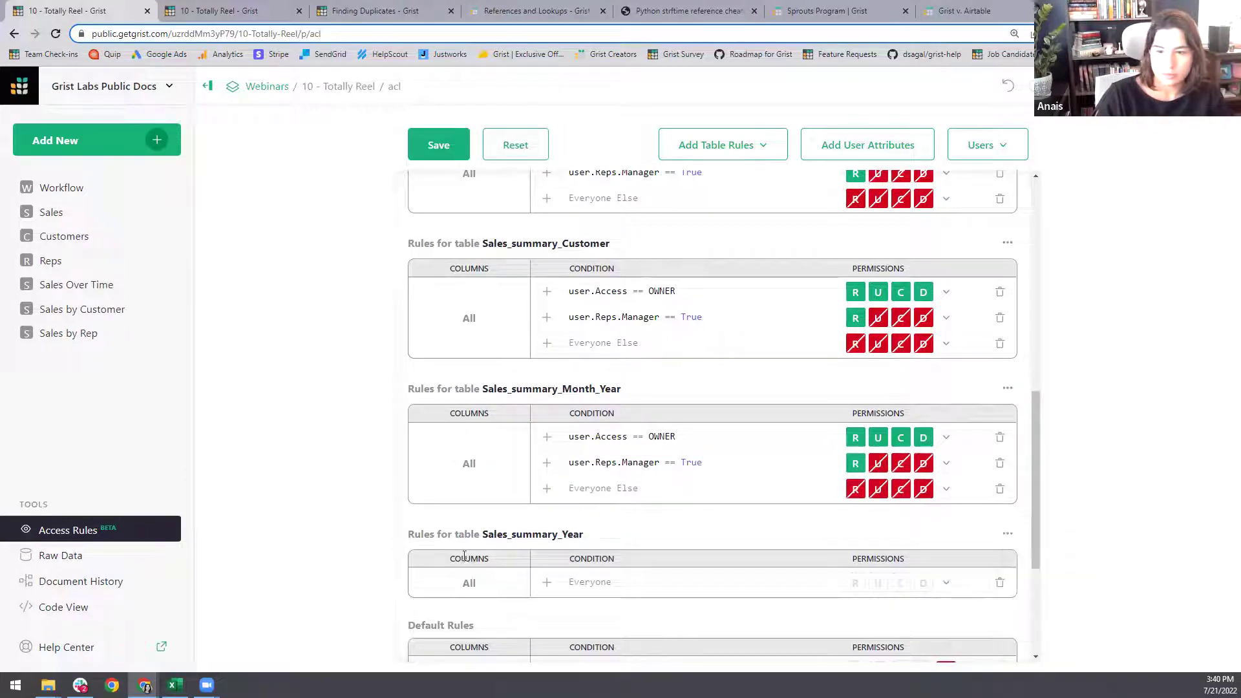
- Add a user.Access == OWNER rule with Allow All to Sales_summary_Year
click(547, 582)
click(616, 583)
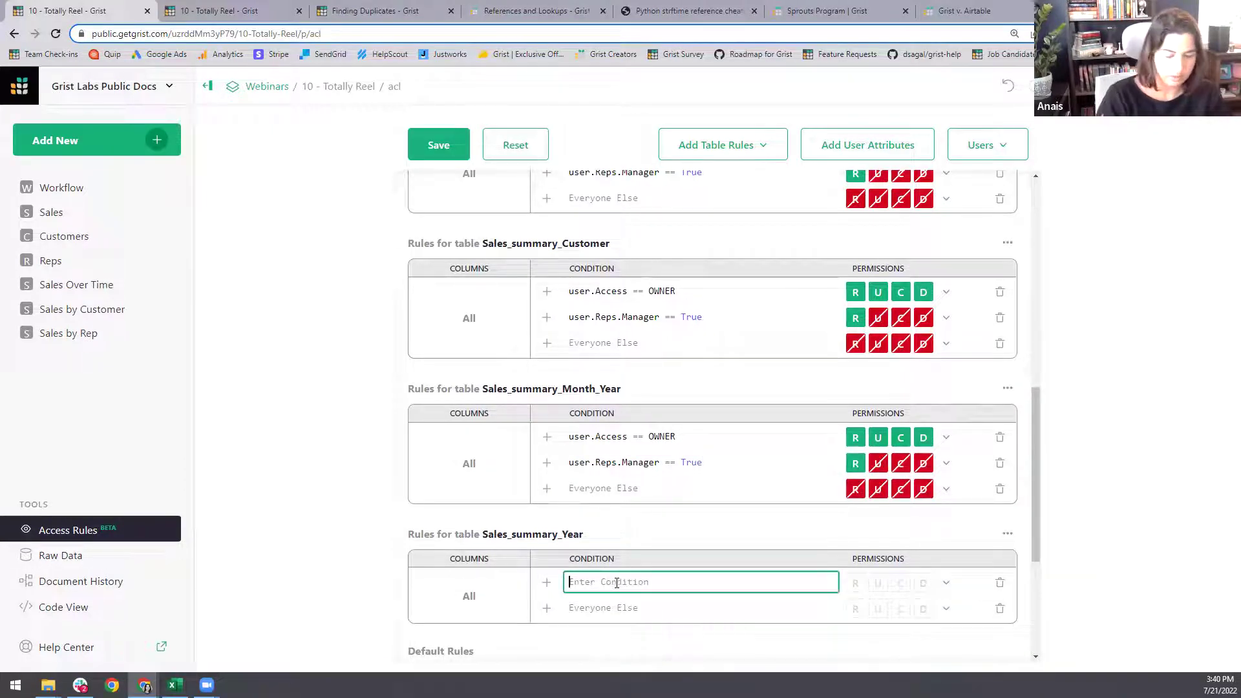
text(user. A)
key(BackSpace)
key(BackSpace)
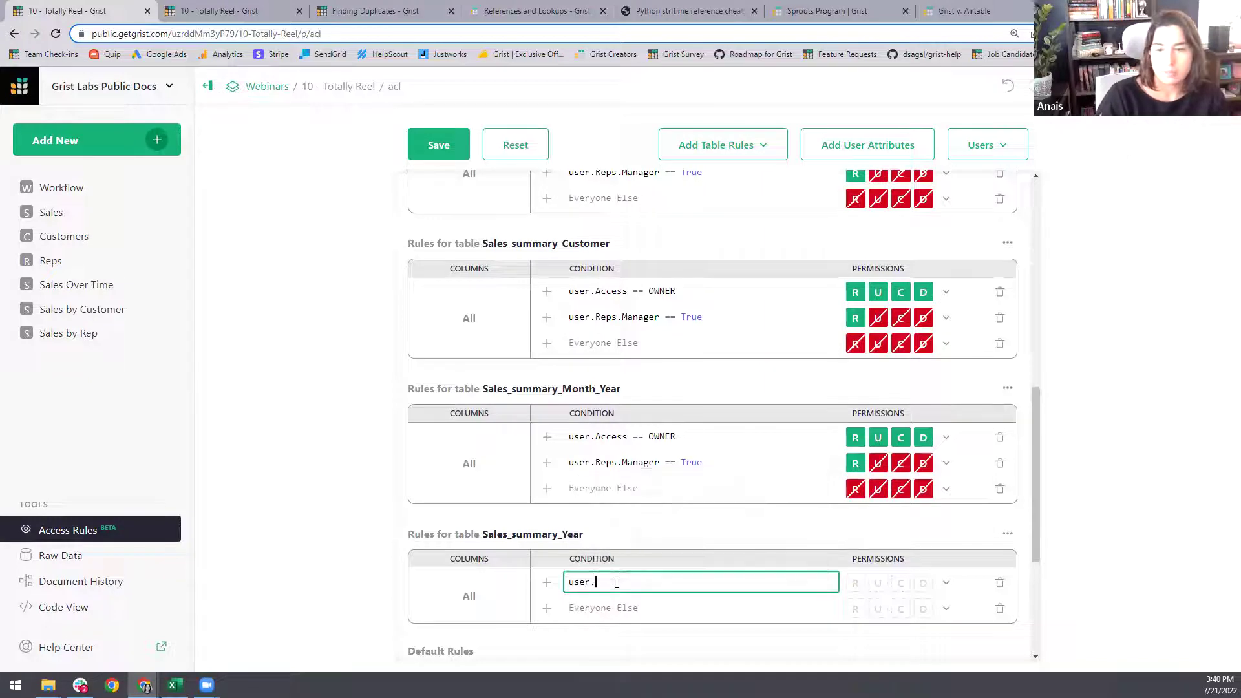
text(A)
key(Tab)
text(== OWNER)
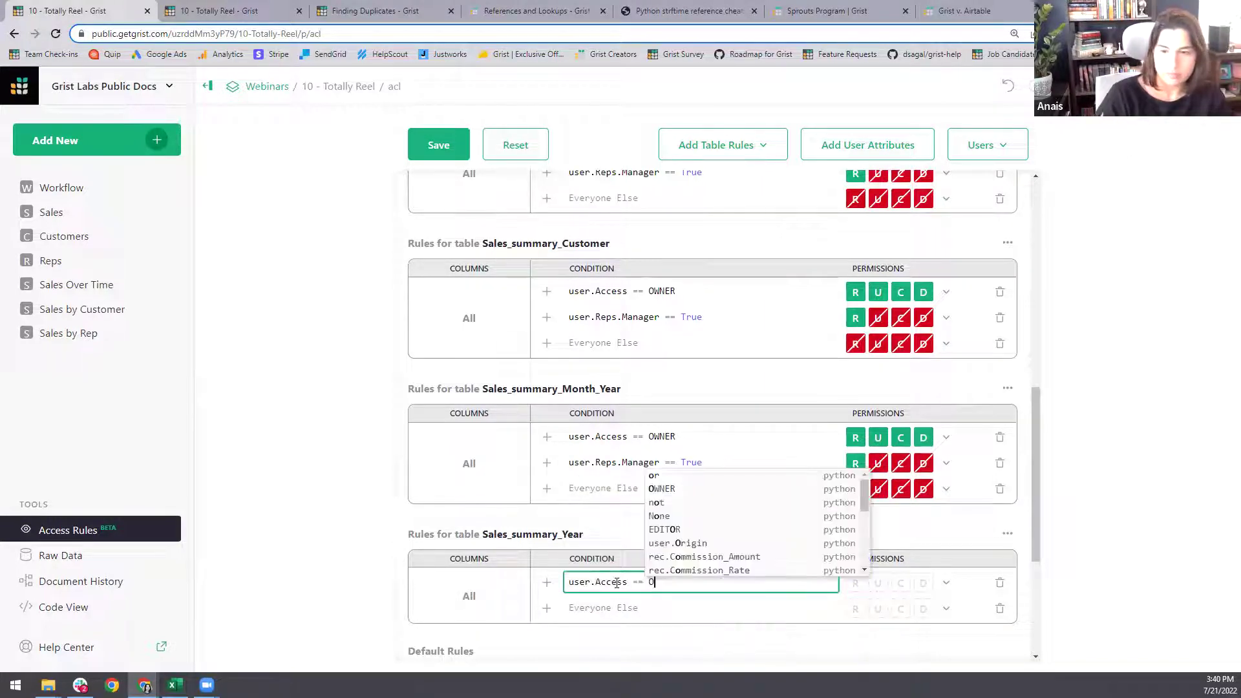
click(947, 583)
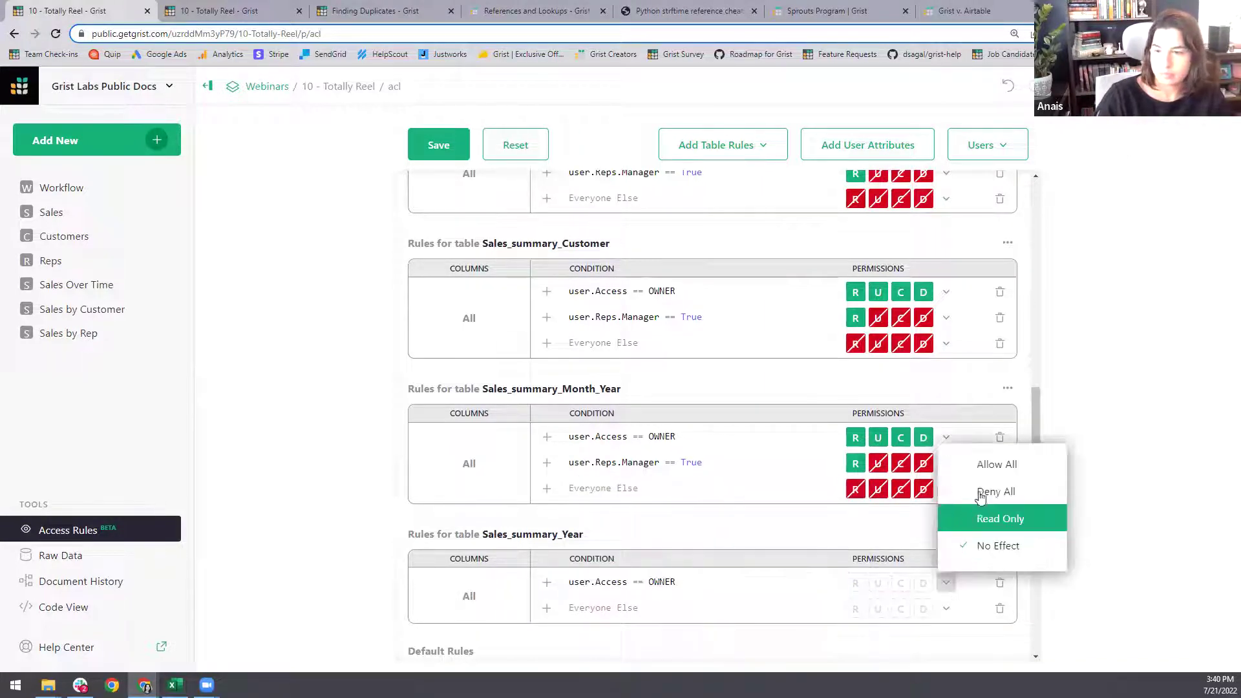
click(989, 465)
- Make managers Read Only and deny Everyone Else on Sales_summary_Year
click(546, 608)
text(user.Reps.Manager == True)
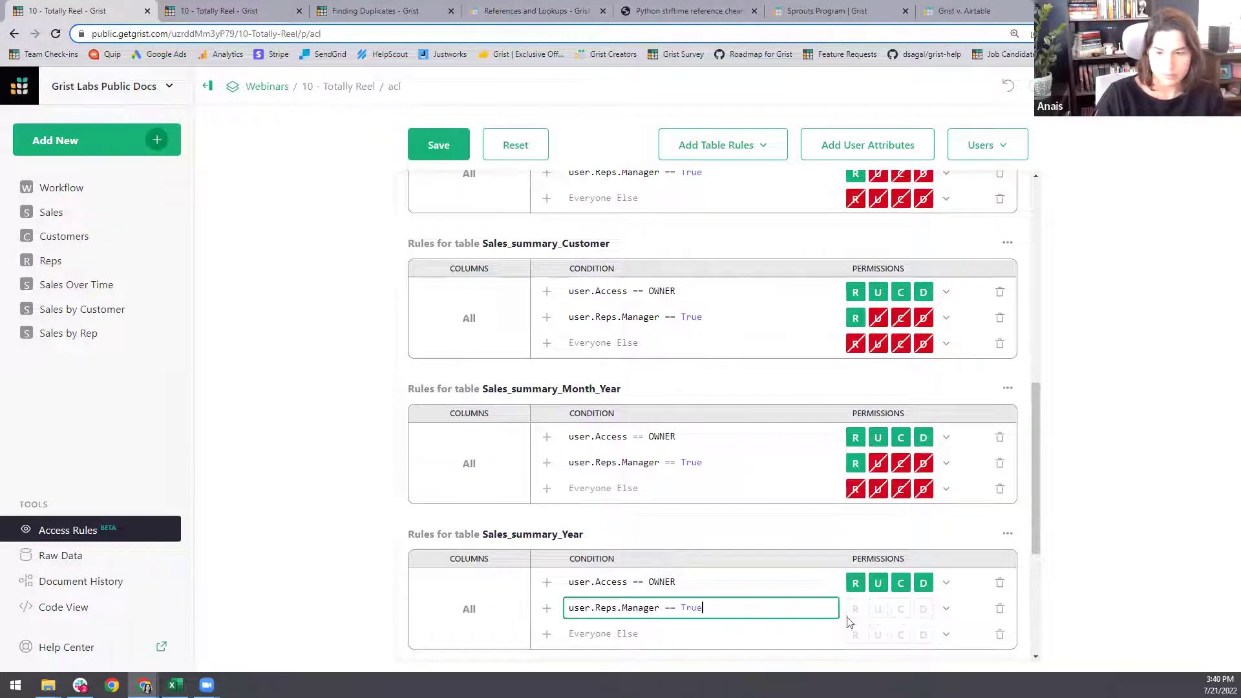
click(946, 608)
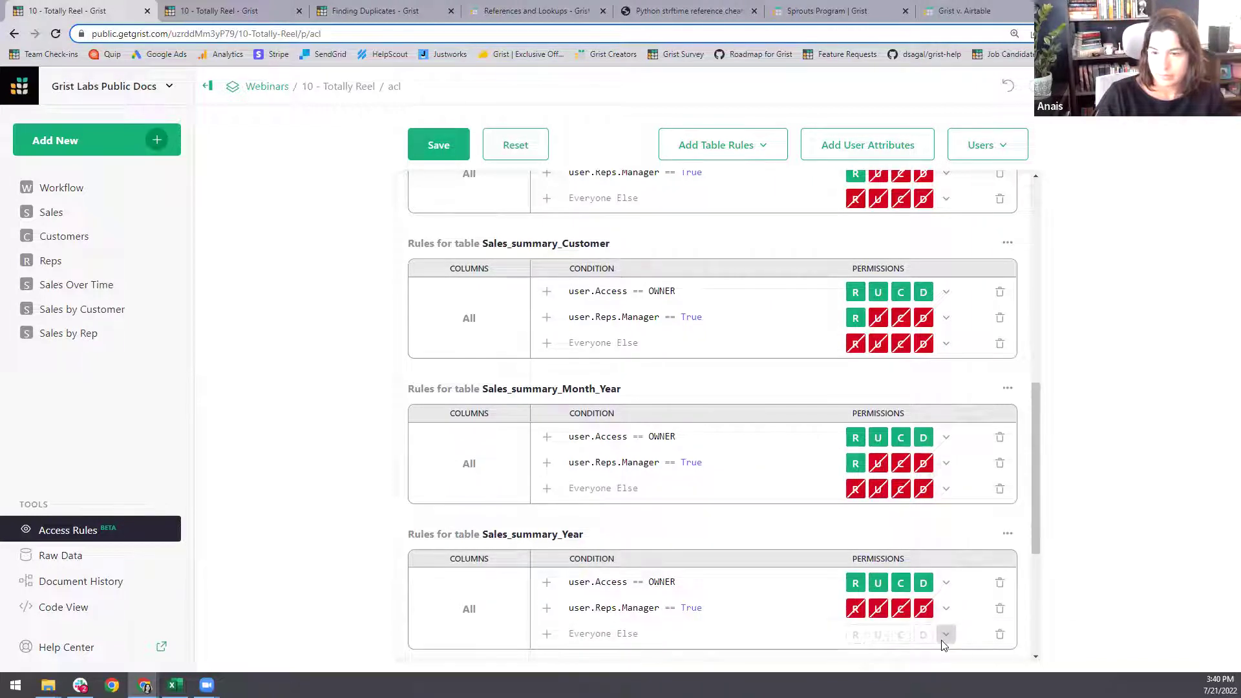
click(946, 609)
click(985, 544)
click(946, 634)
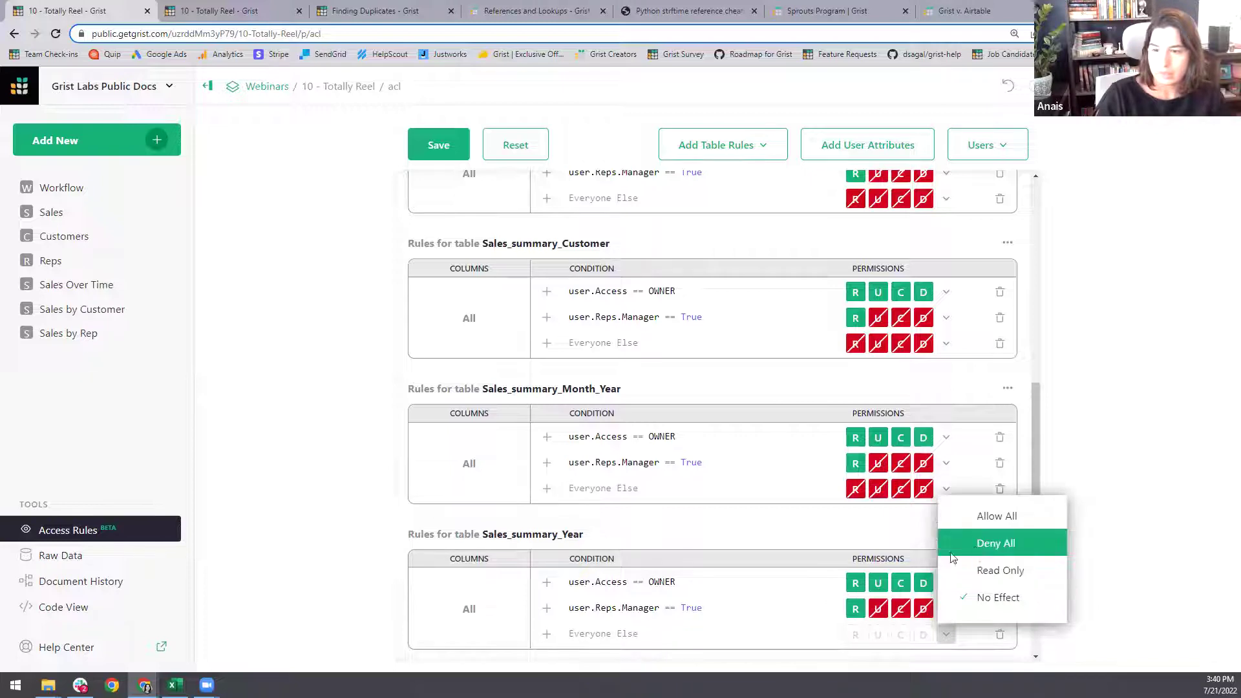
click(996, 543)
scroll(709, 393, down, 2)
- Save the access rules, glance at the document users list, and go to Workflow
click(439, 146)
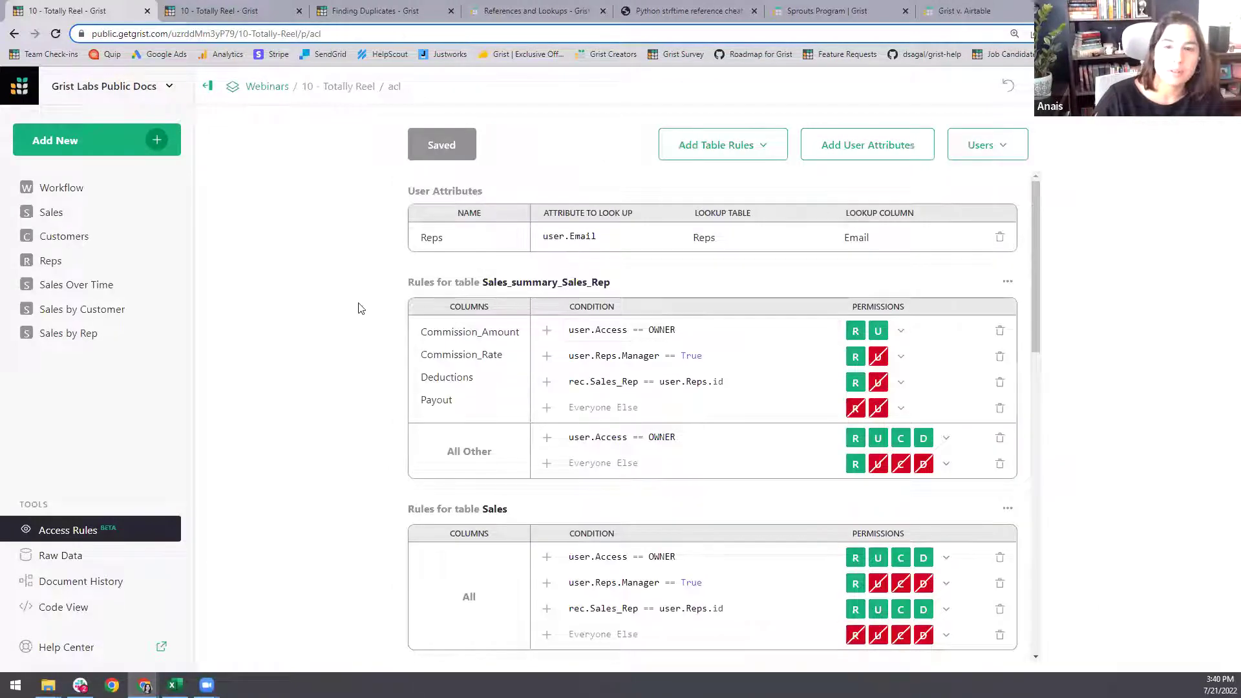
click(1003, 146)
click(320, 243)
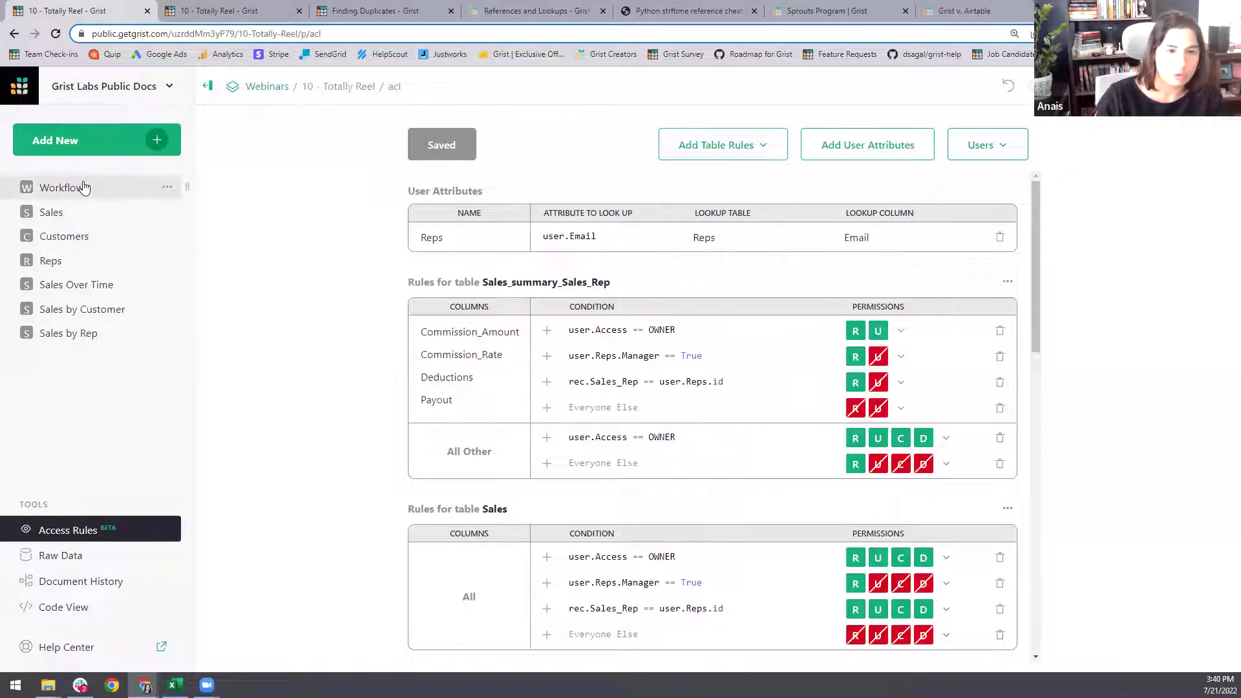
click(79, 188)
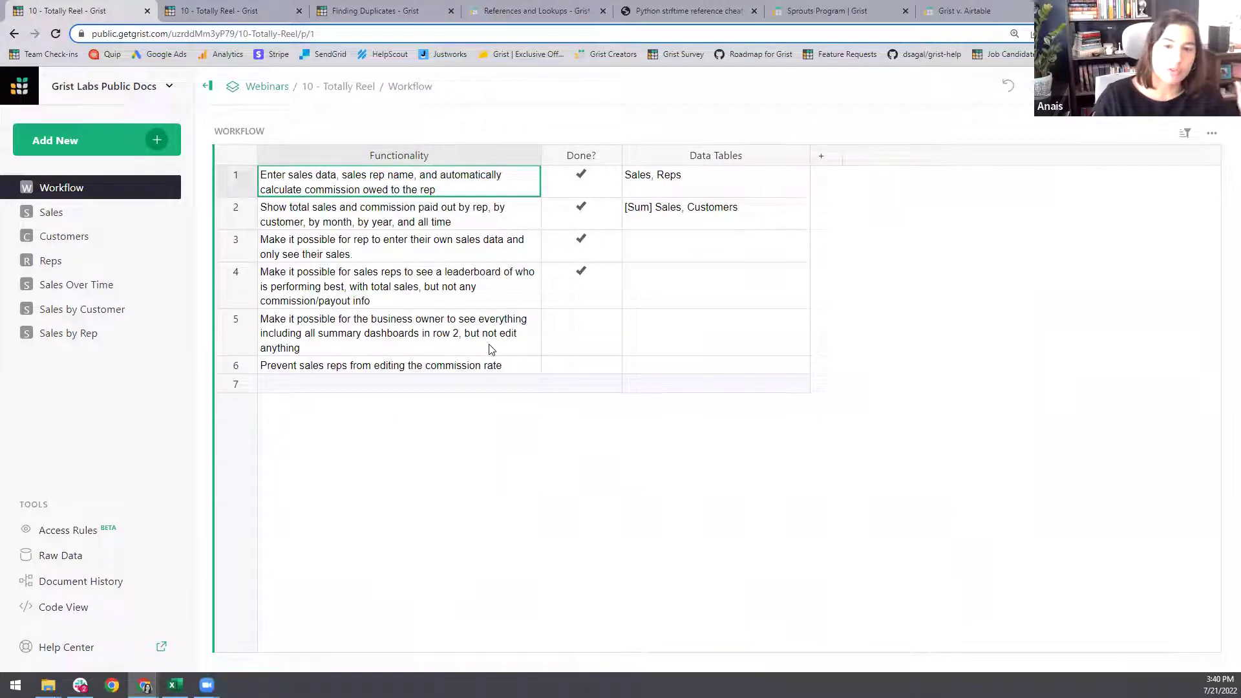
- Tick Done? for the business-owner goal in row 5 and move to row 6
click(581, 324)
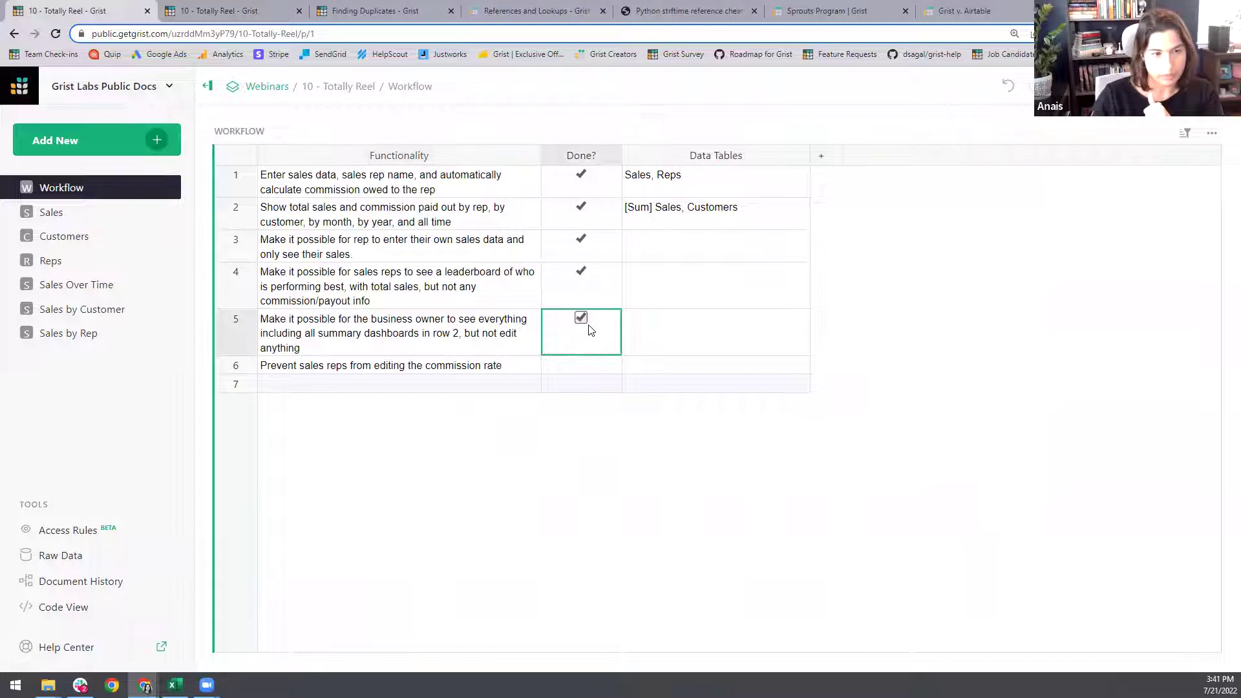
click(378, 368)
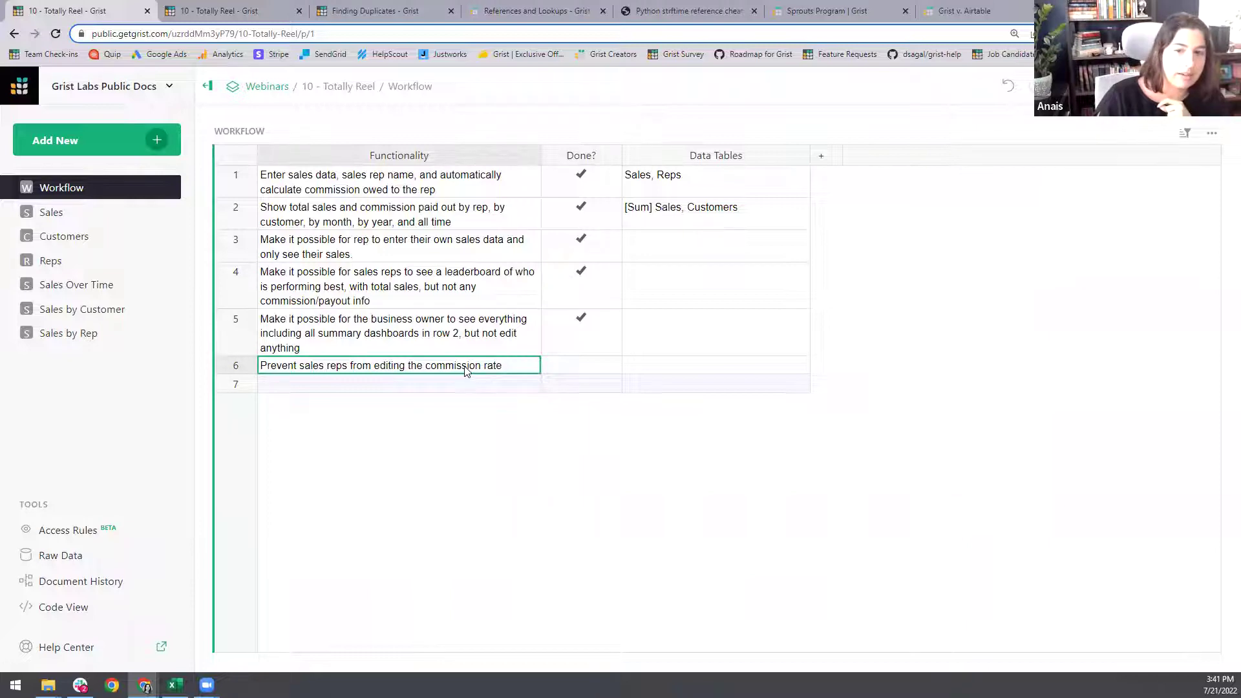
- Add a Sales column rule for Commission_Rate in Access Rules
click(67, 531)
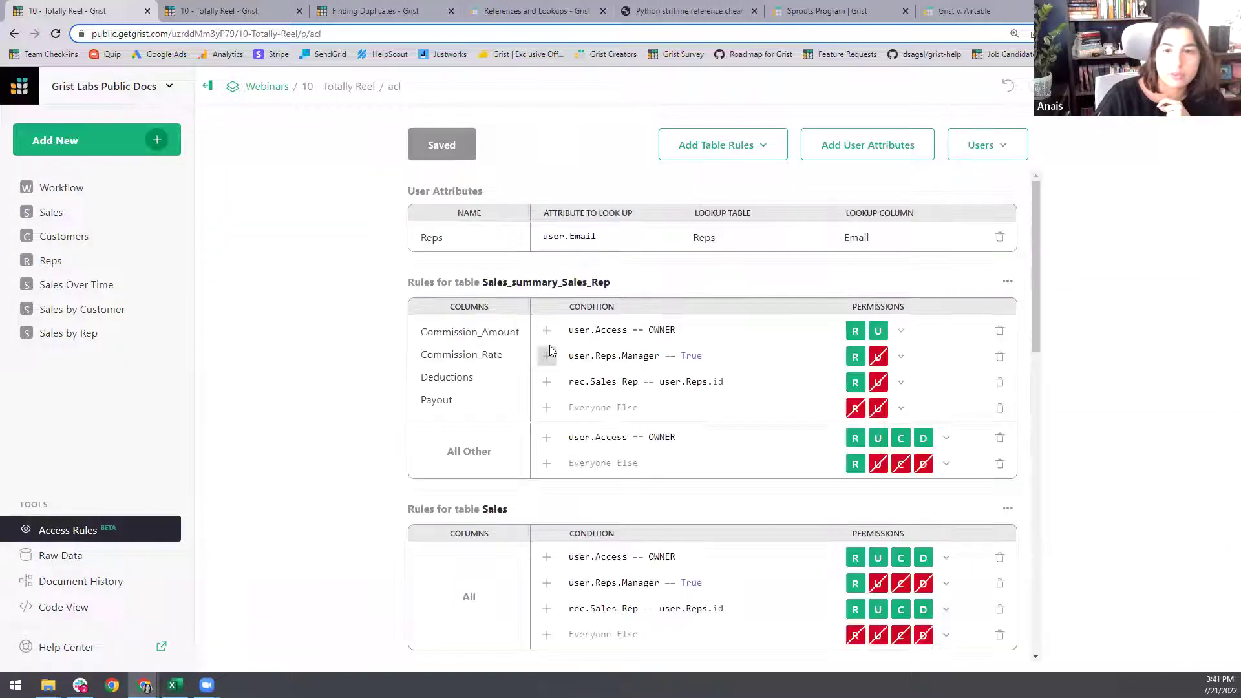
scroll(549, 485, down, 2)
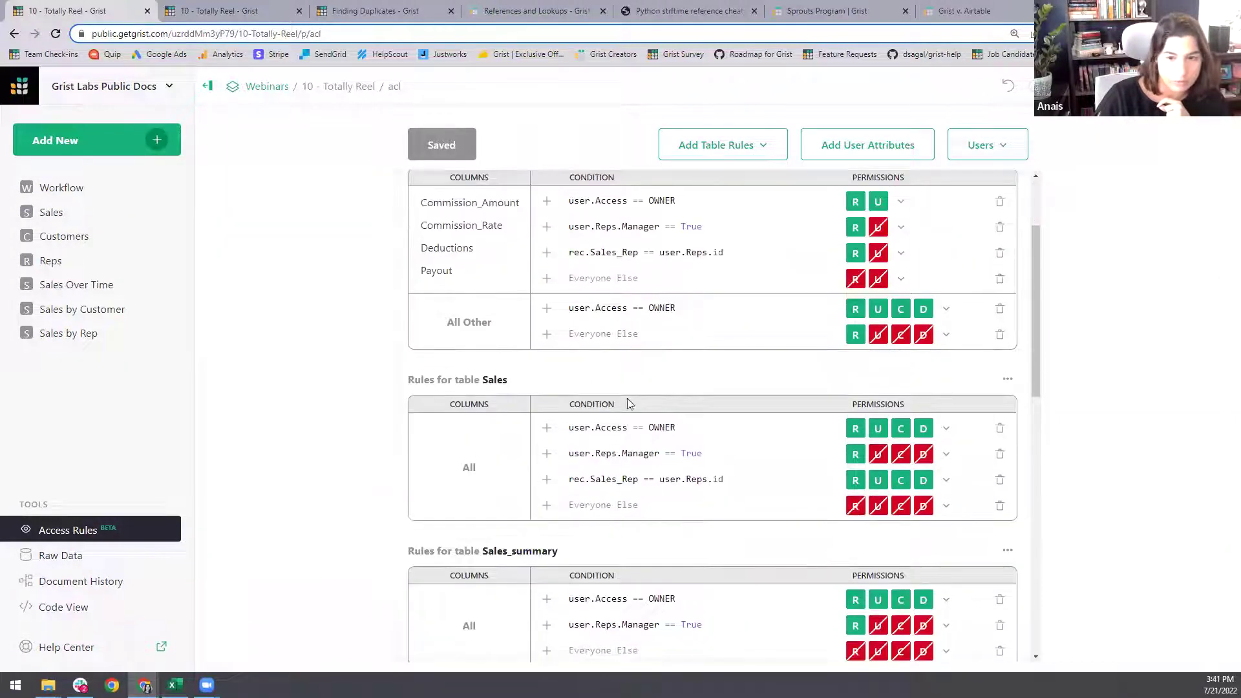
scroll(682, 444, down, 1)
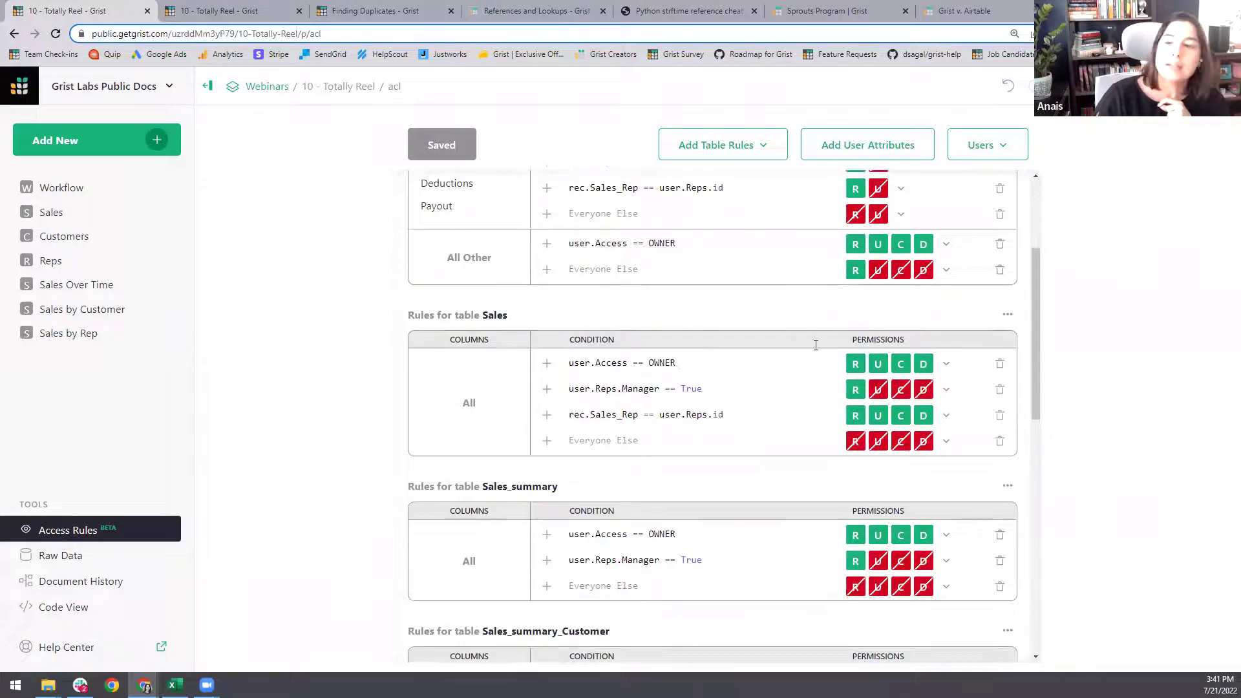
click(1008, 314)
click(1052, 348)
click(497, 378)
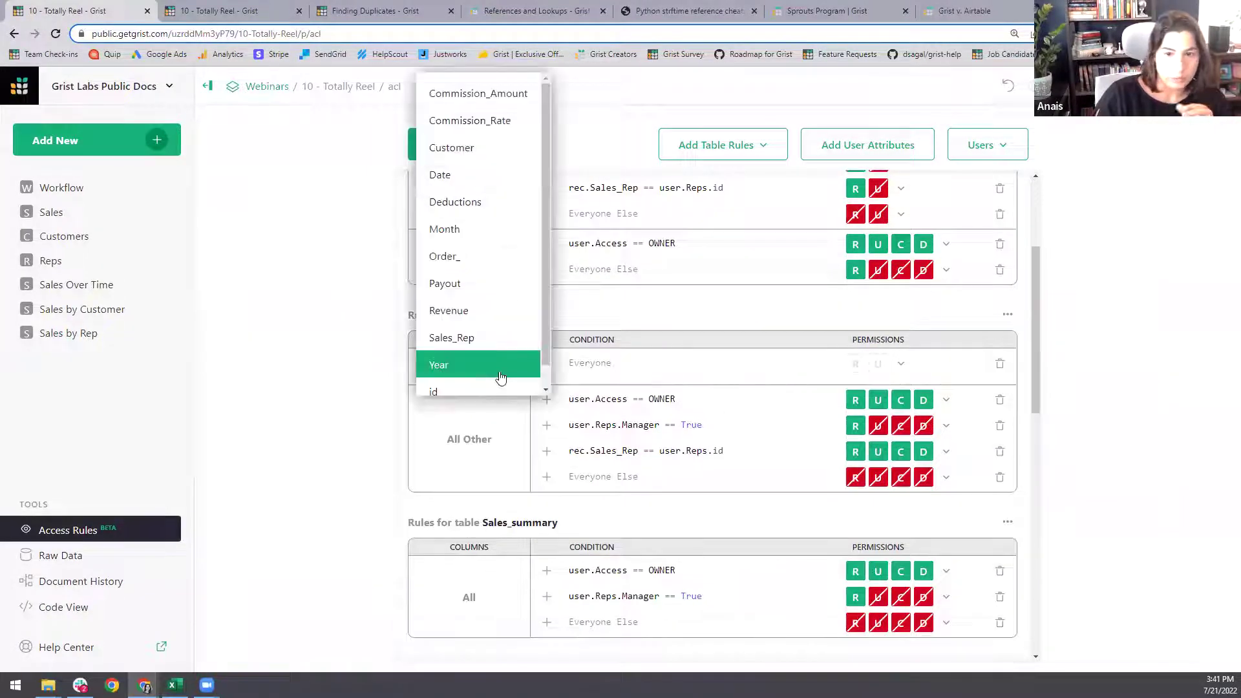
click(490, 123)
- Set condition user.Access != OWNER to allow read and deny update, then save
click(589, 366)
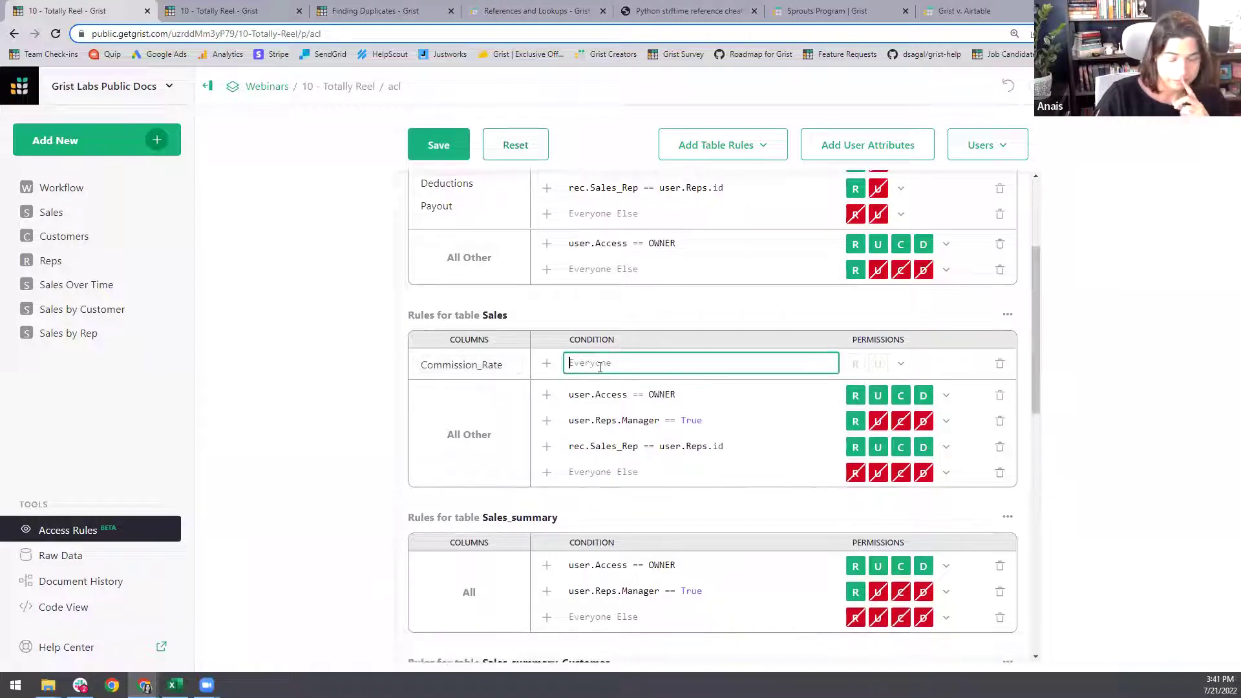
text(user.Access)
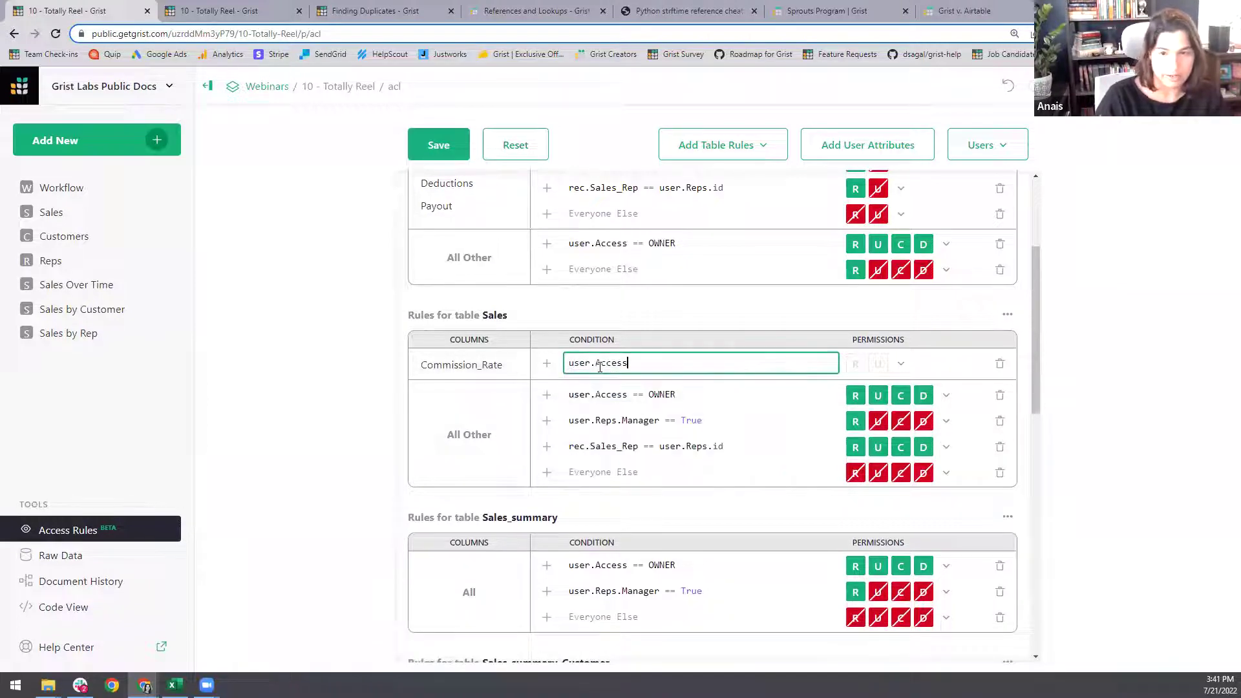
text( != OWNER)
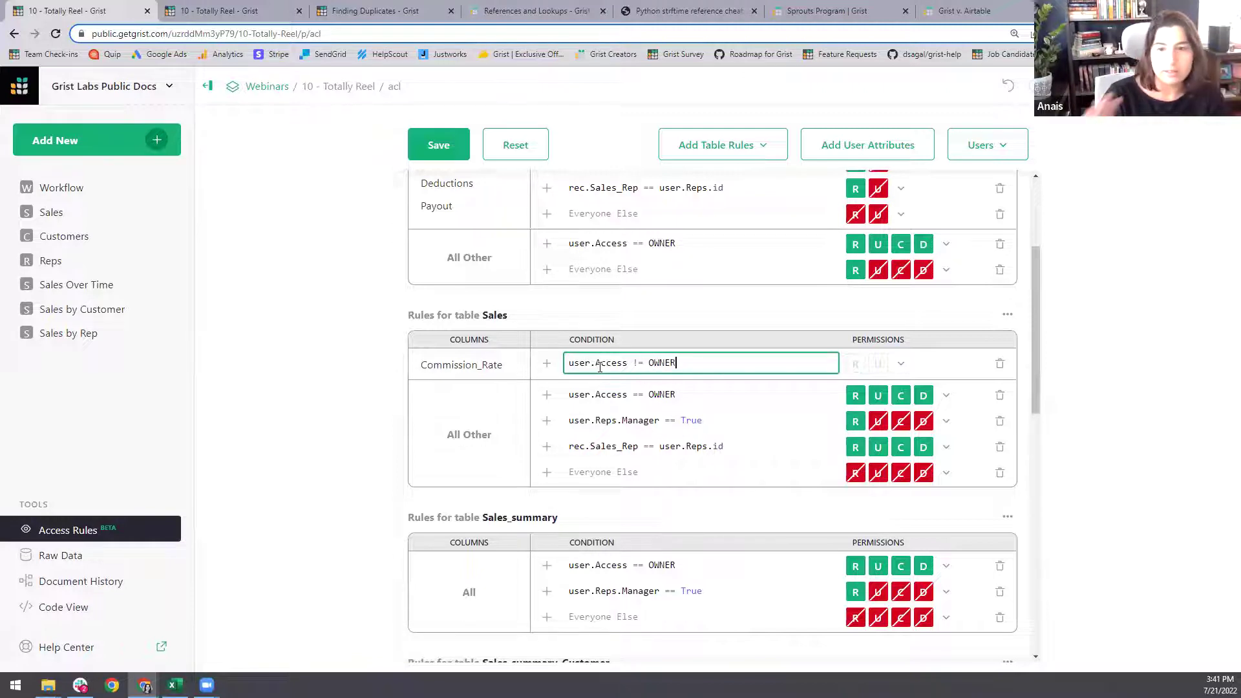
click(855, 364)
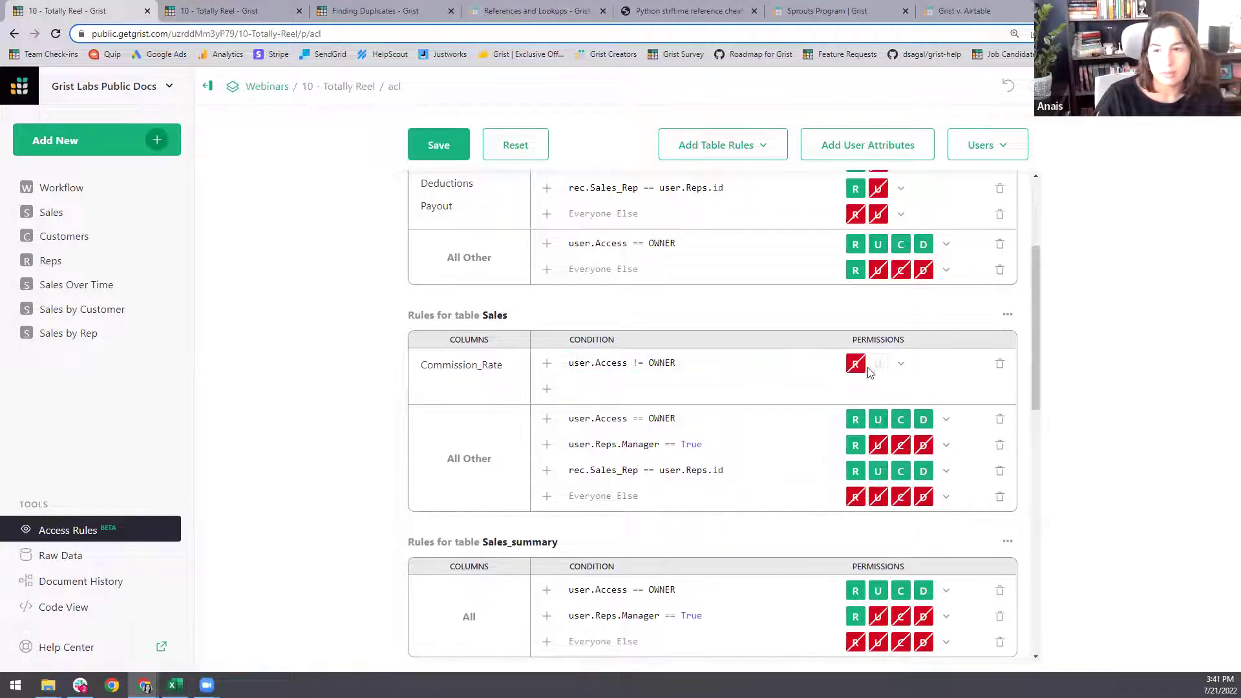
click(860, 366)
click(878, 366)
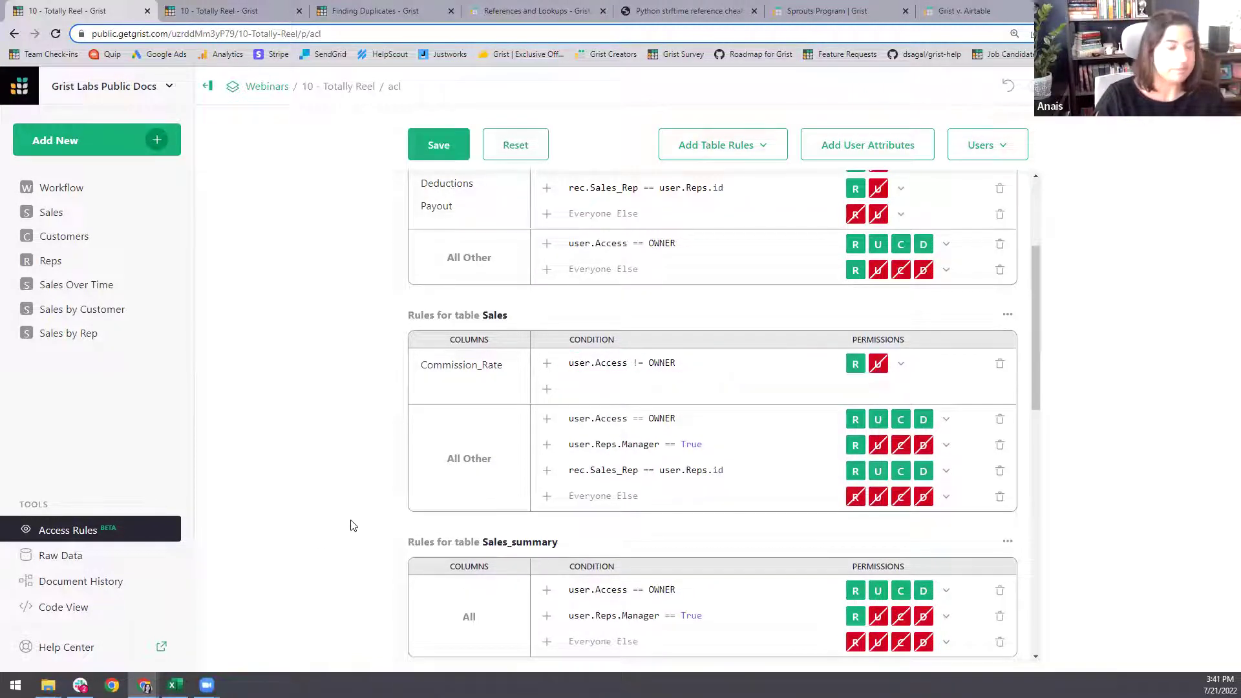
click(444, 150)
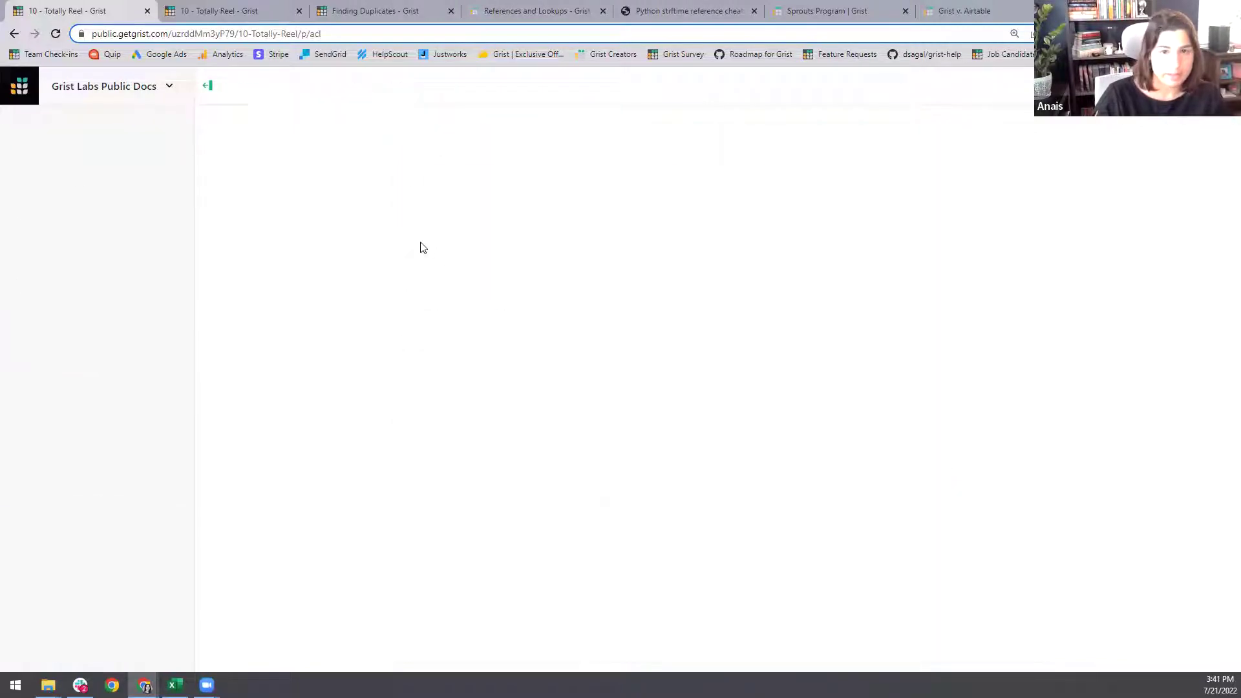
- Mark the commission-rate task done and reorder pages: Sales by Rep, Sales Over Time, Sales by Customer
click(104, 194)
click(581, 364)
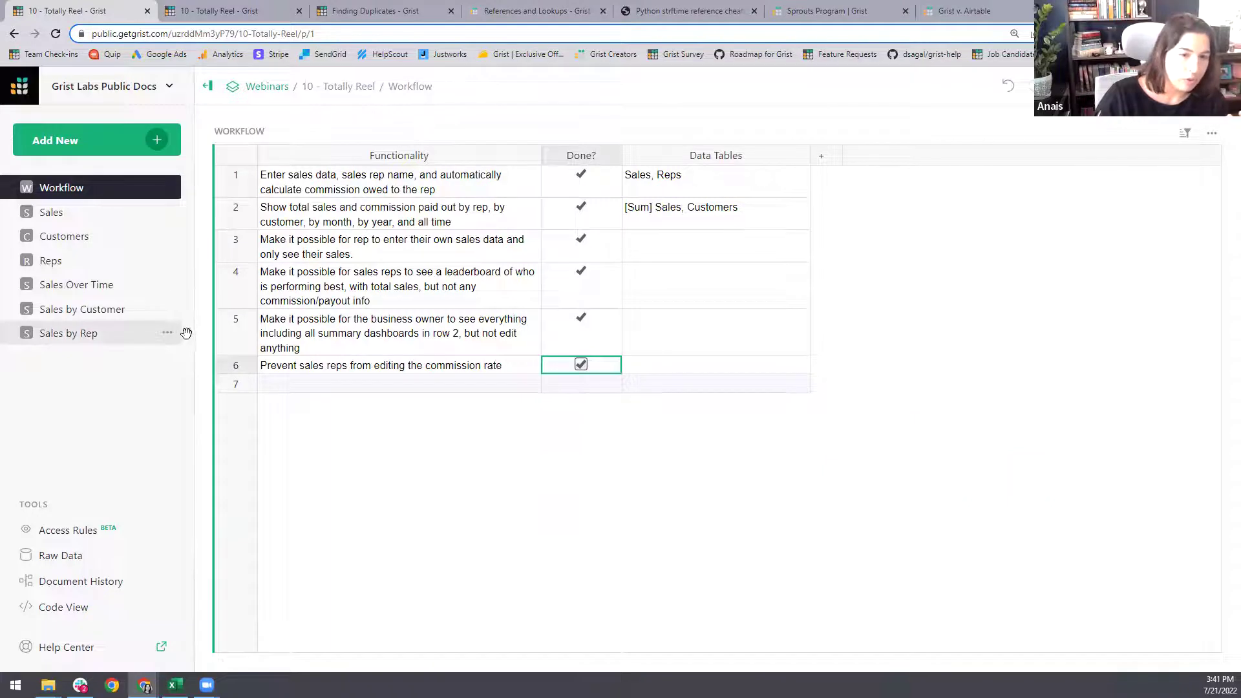
drag(186, 333, 149, 188)
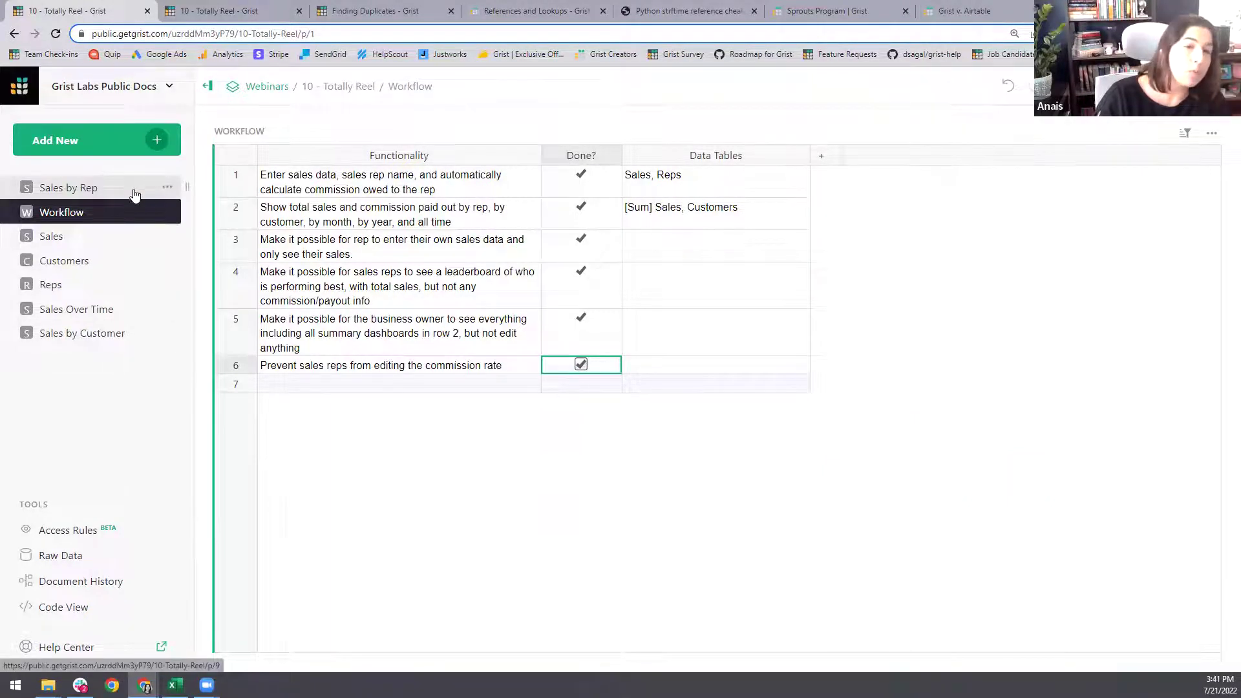
drag(176, 308, 168, 213)
drag(168, 333, 167, 237)
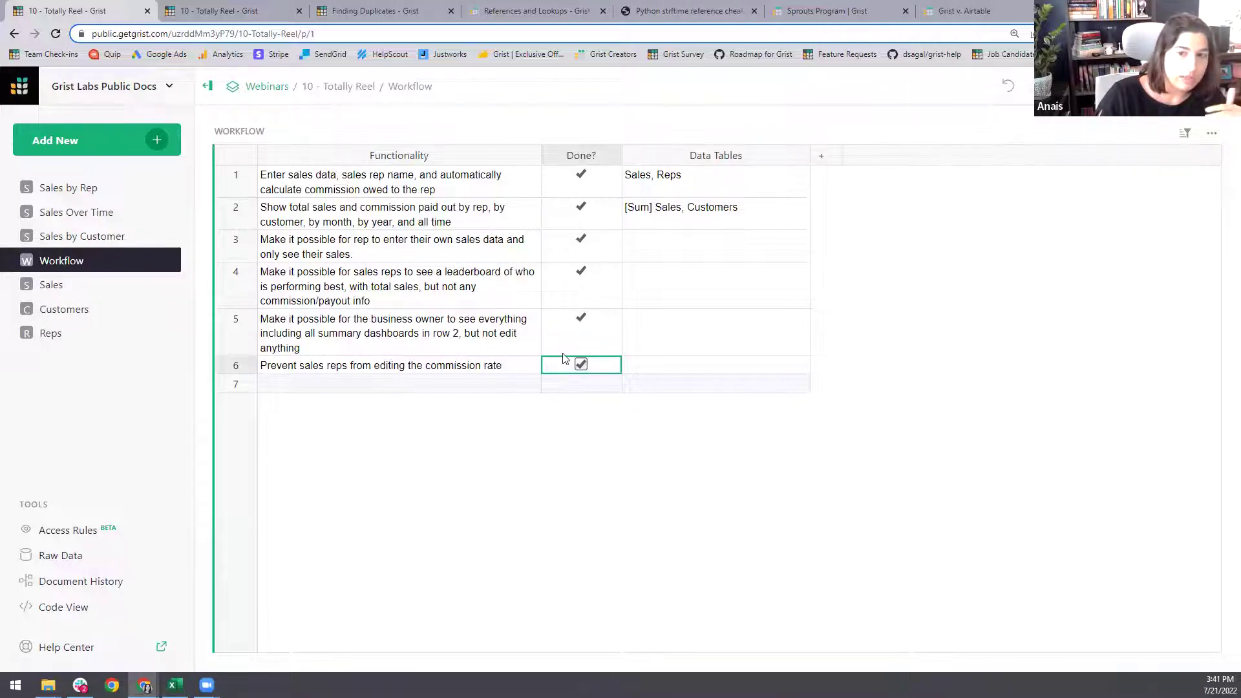
- Delete the Workflow page only, choosing to keep its table data
click(168, 260)
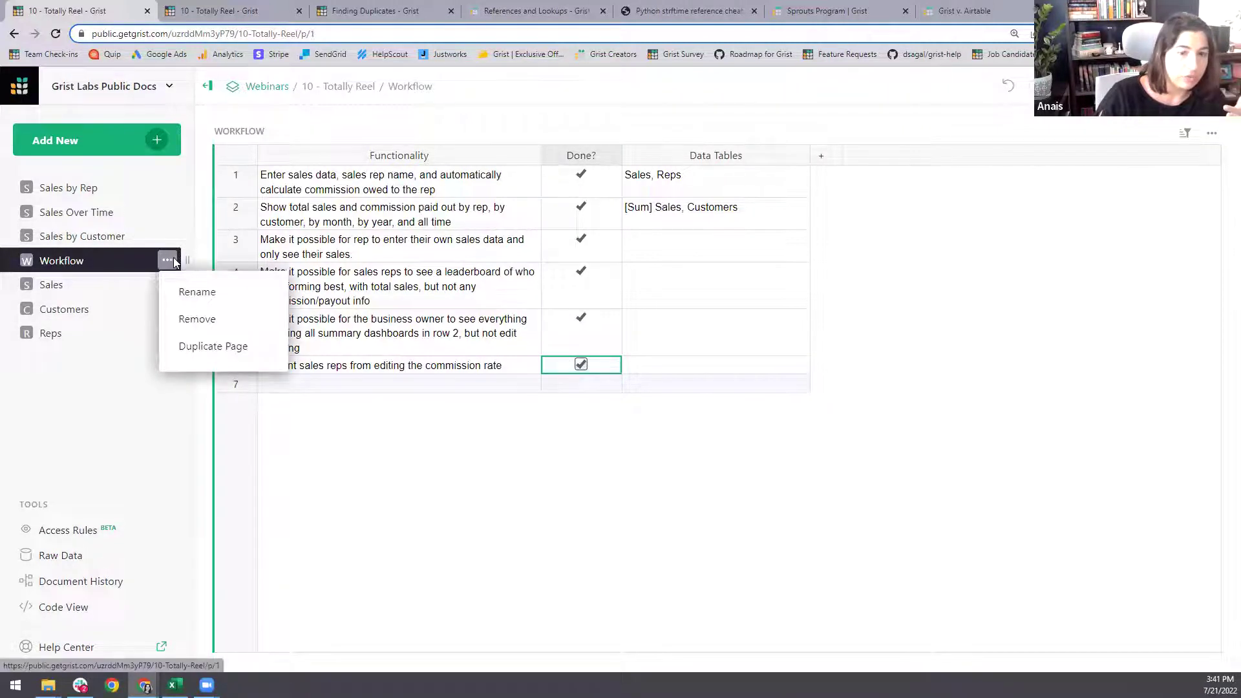
click(201, 329)
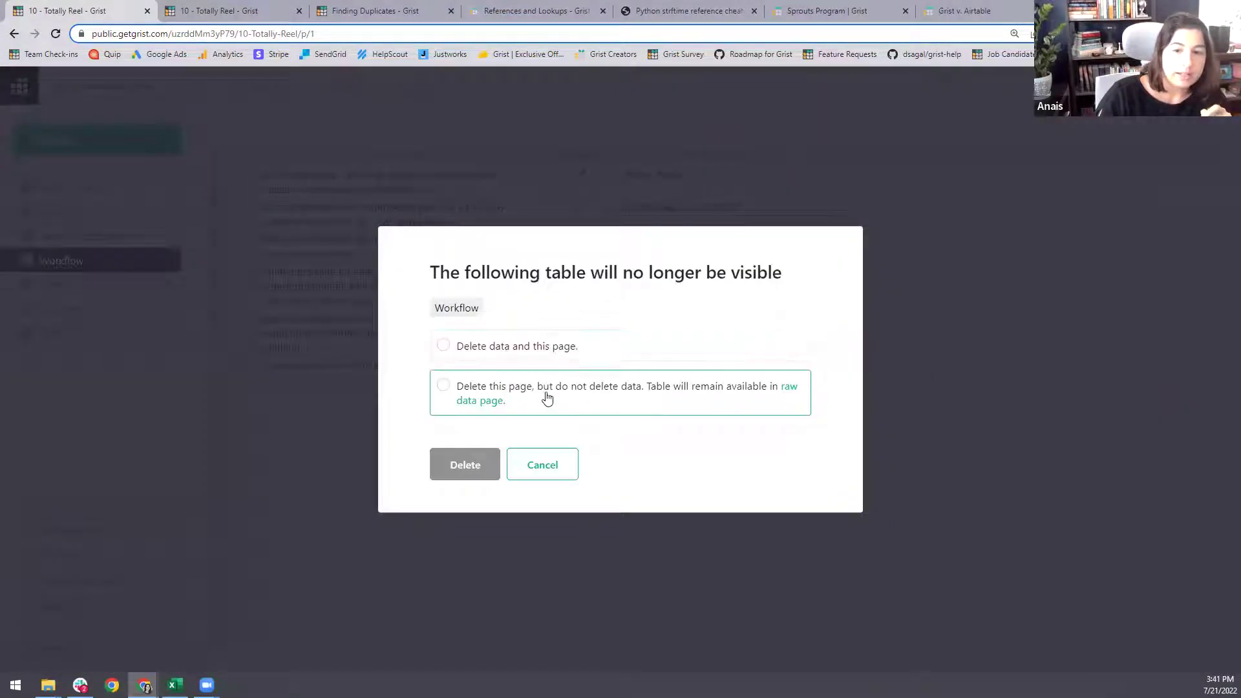
click(543, 401)
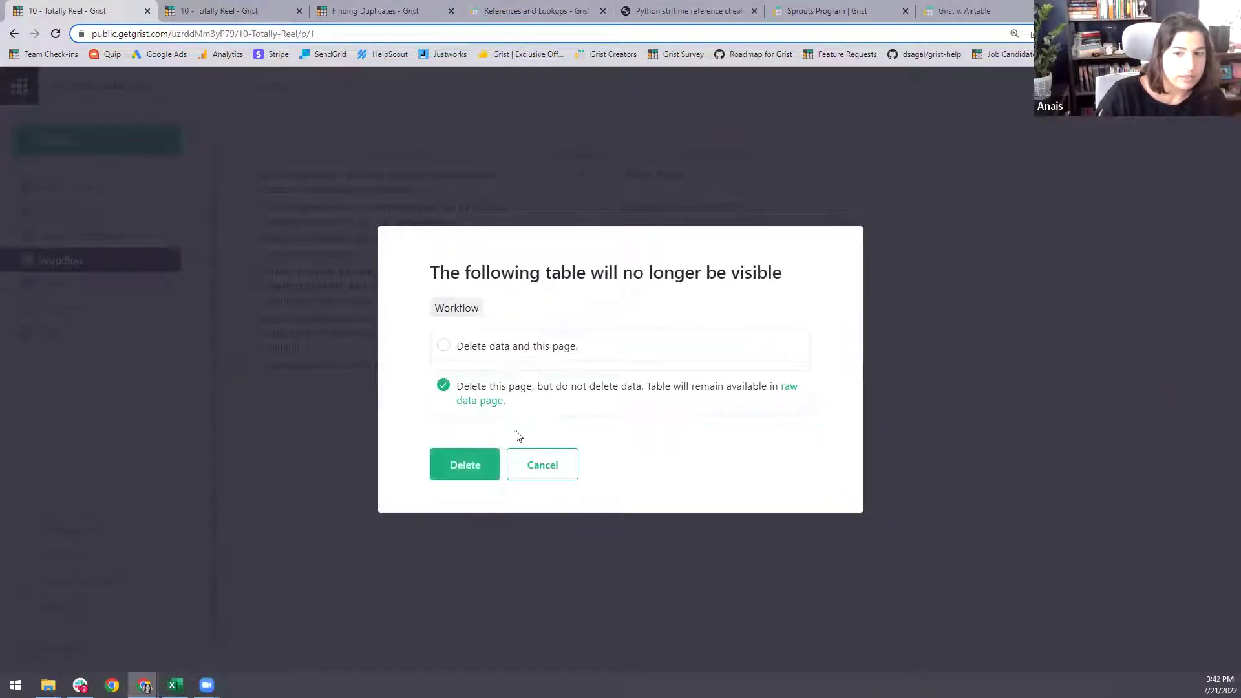
click(476, 474)
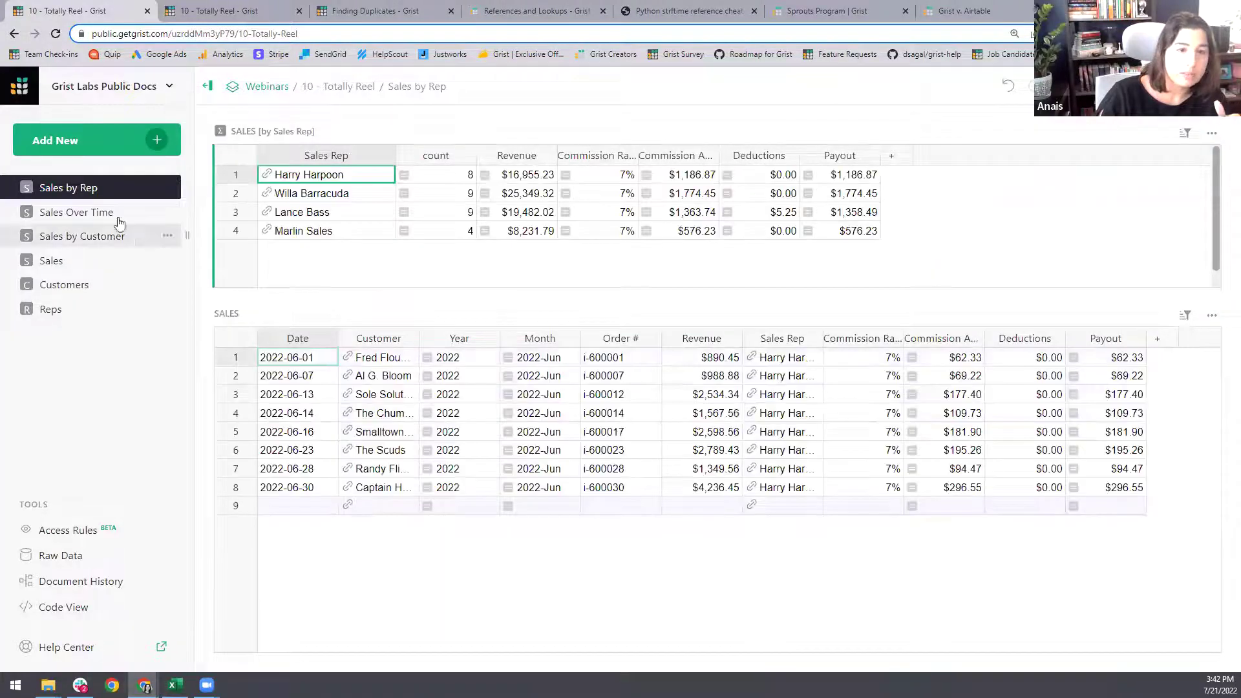
- Check the Workflow table under Raw Data, then remove the Sales page
click(90, 562)
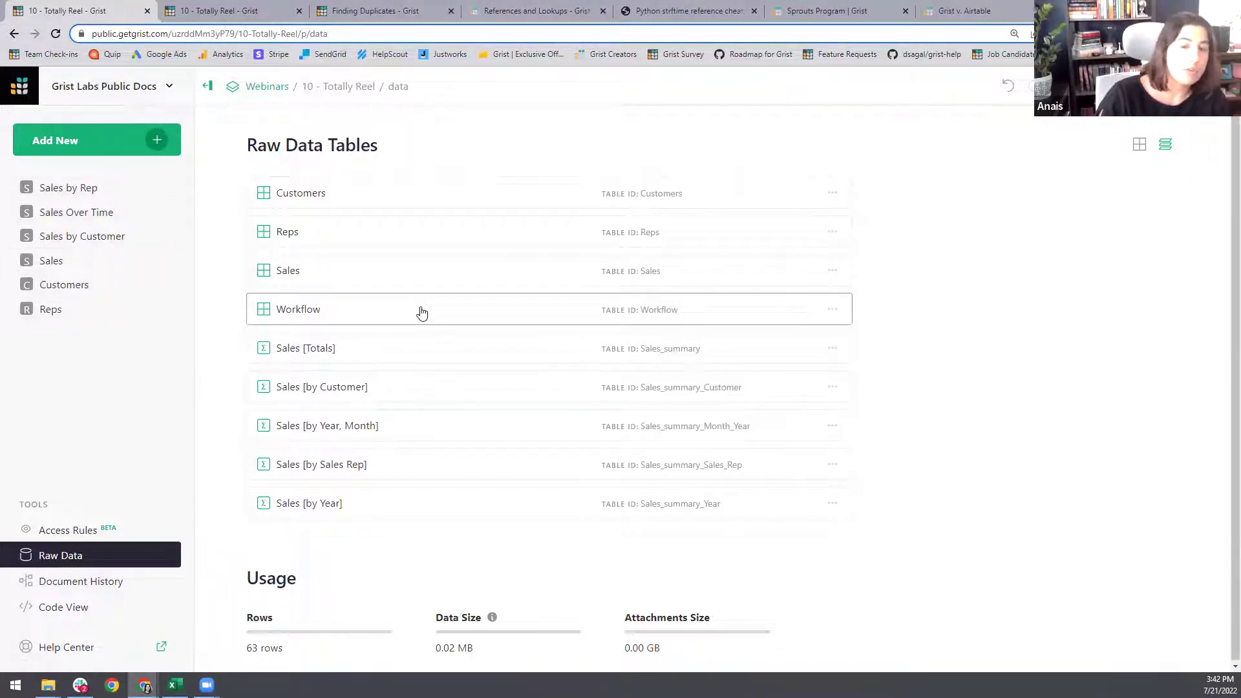
click(421, 313)
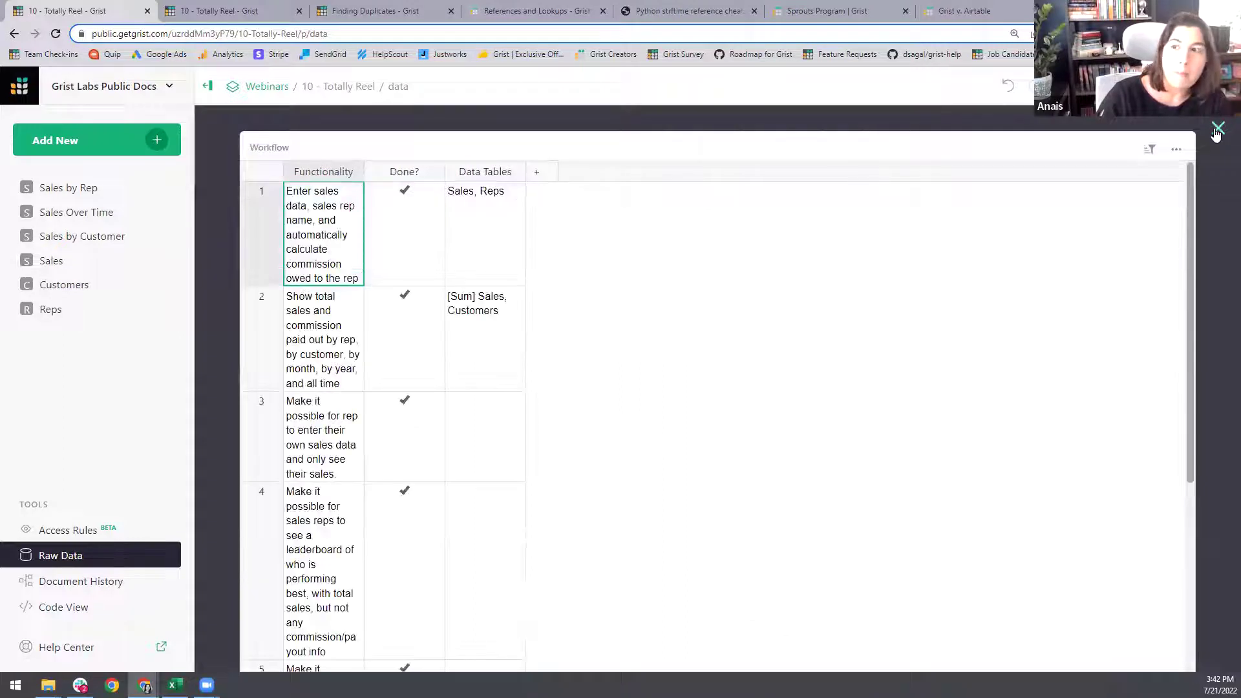
click(1217, 130)
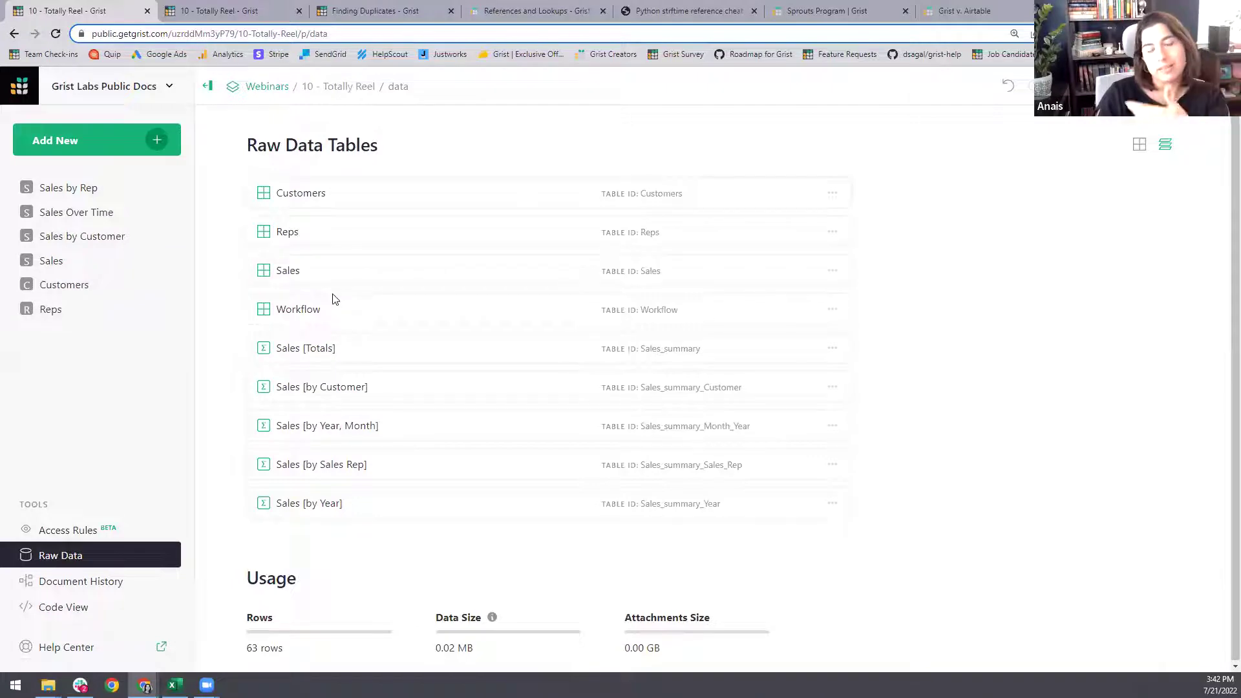
click(99, 262)
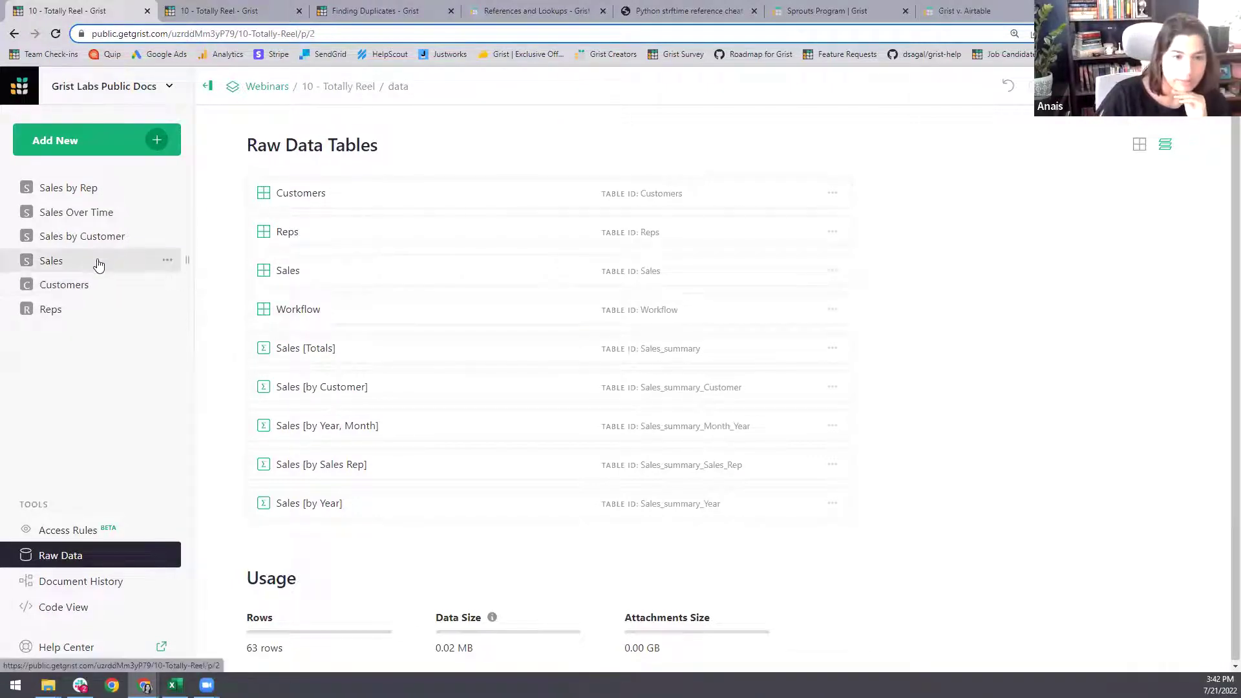
click(167, 260)
click(197, 319)
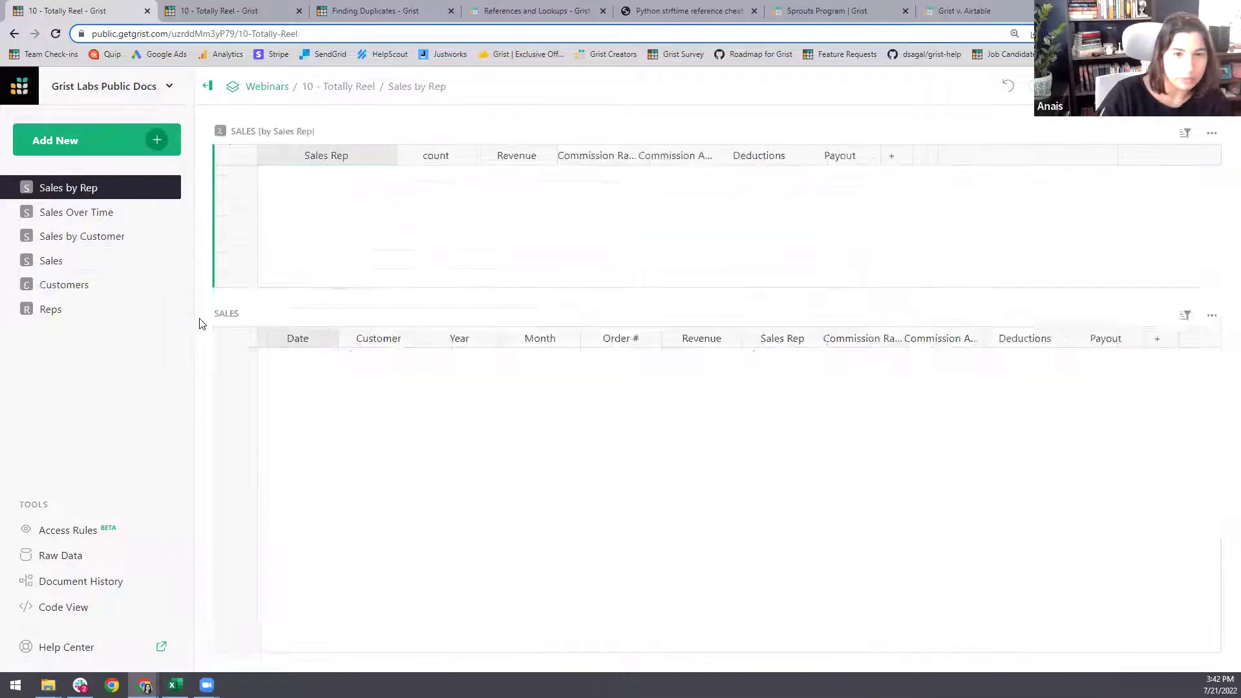
- Confirm the Sales table remains in Raw Data, then switch to the Customers page
click(88, 555)
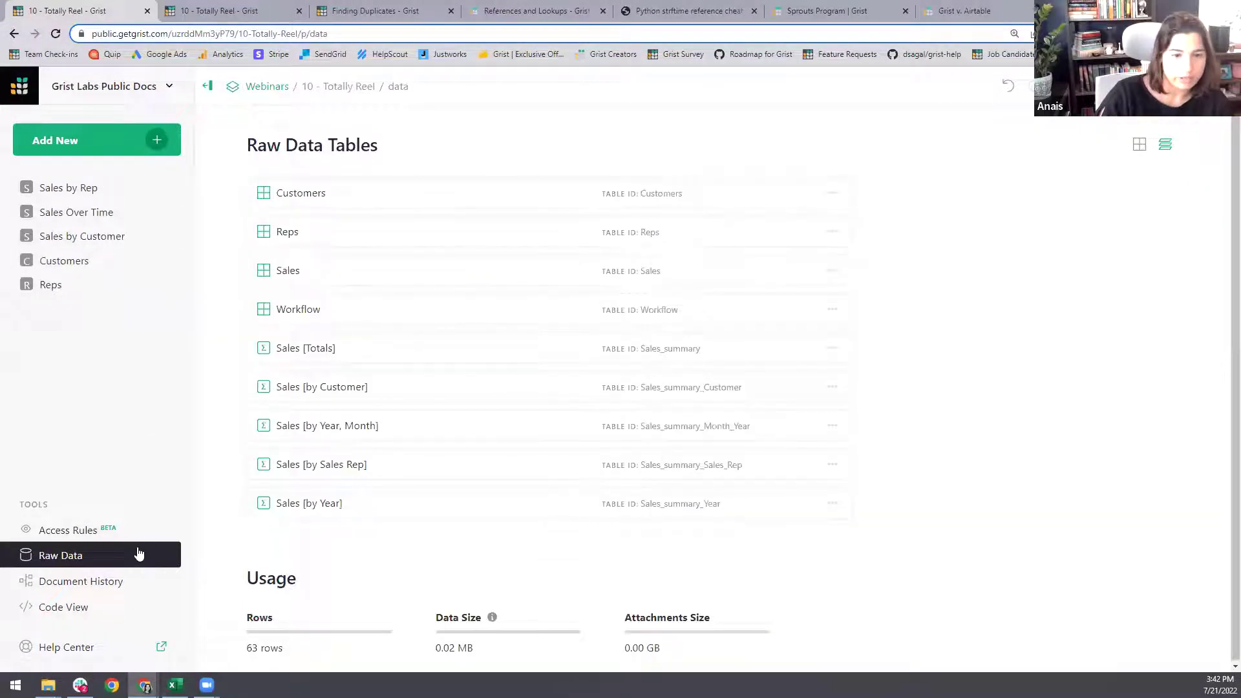
click(369, 277)
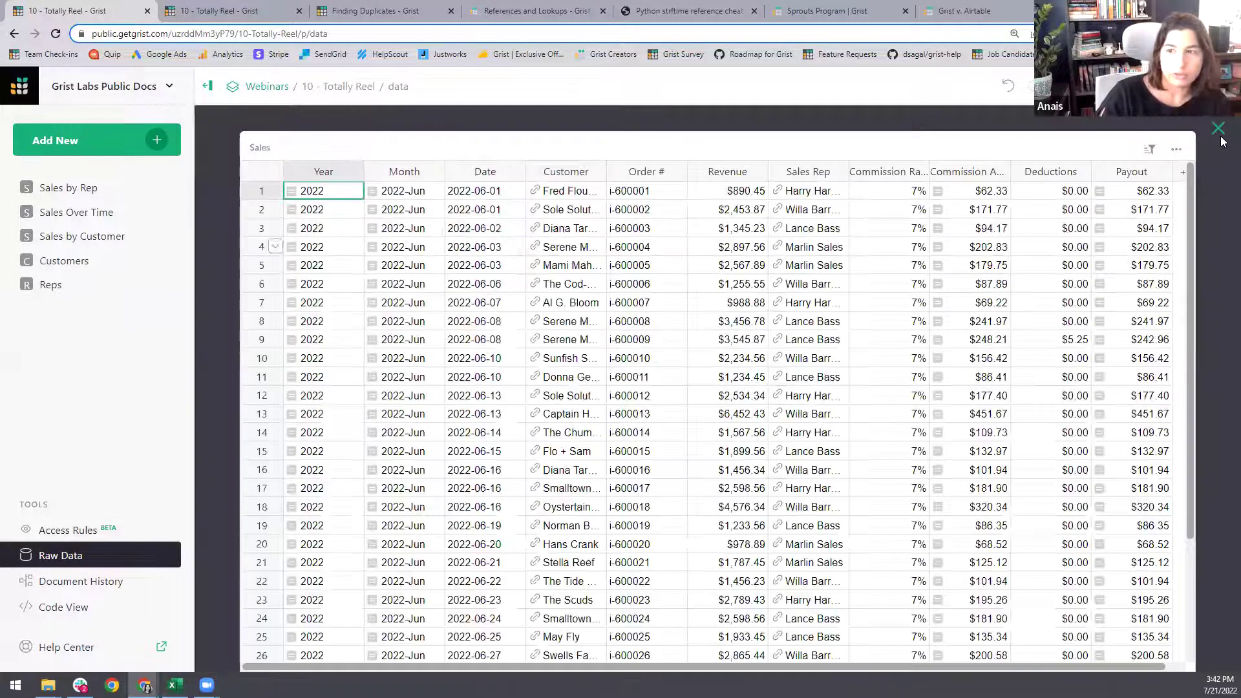
key(Escape)
click(97, 262)
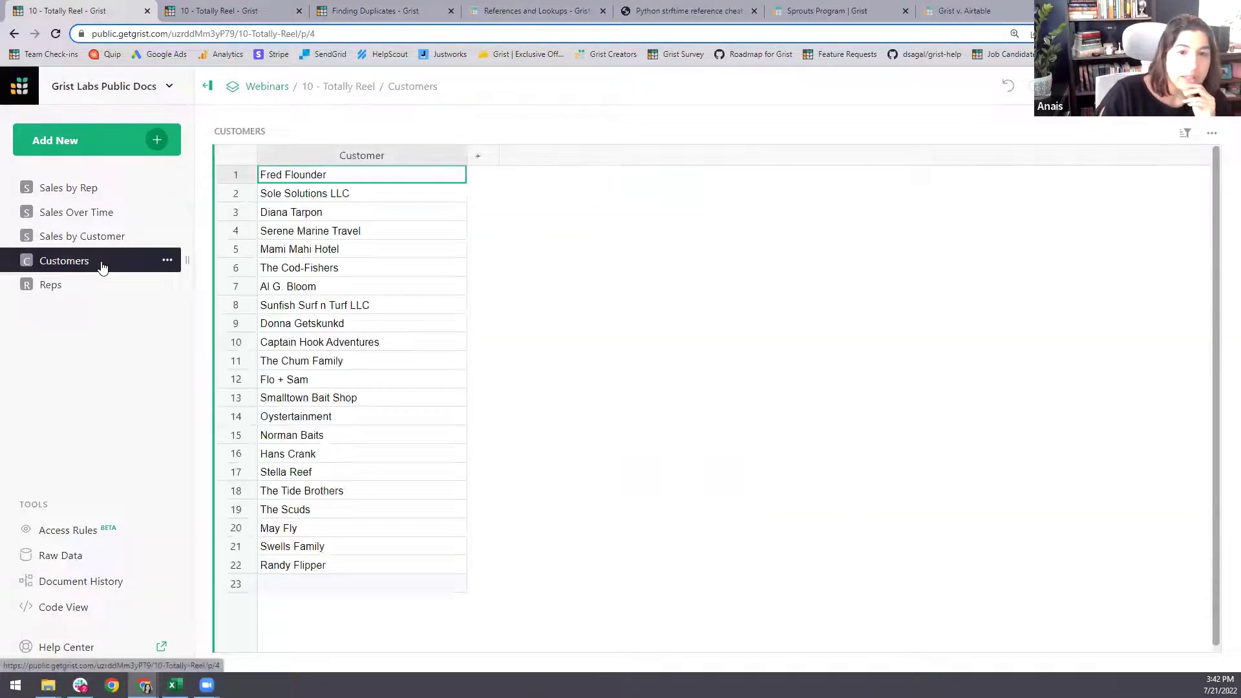
- Add three columns named Email, Phone and Notes to the Customers table
click(481, 160)
click(507, 187)
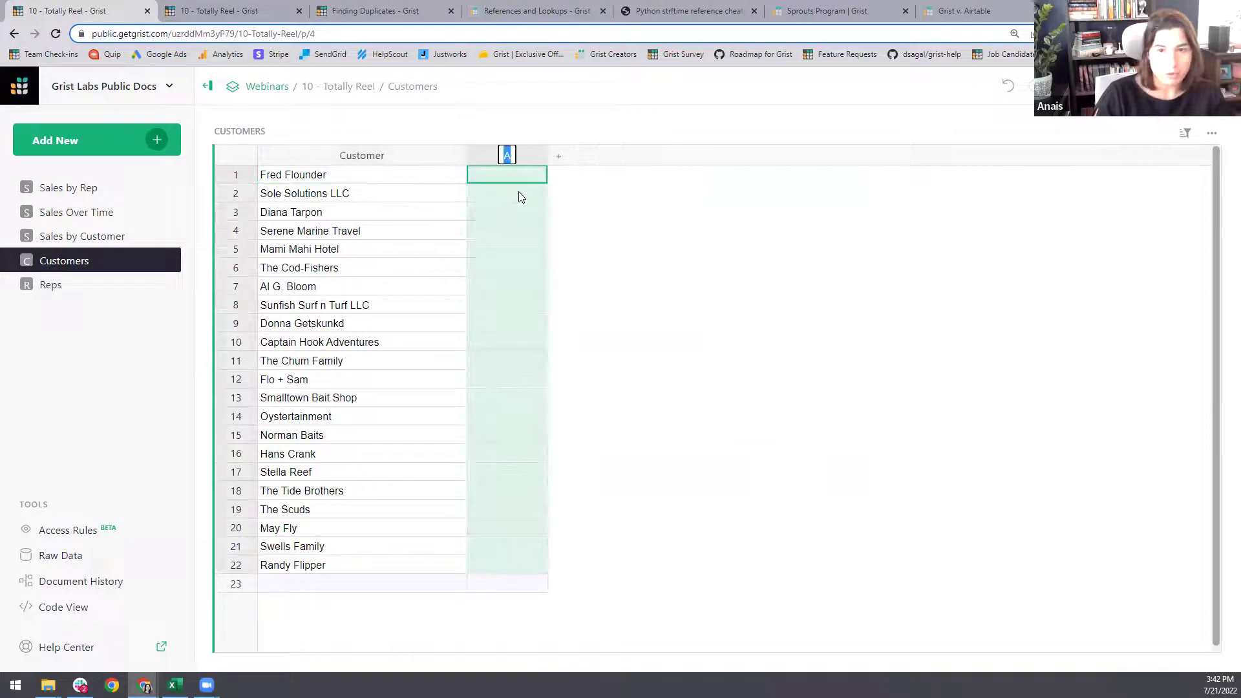
text(Email)
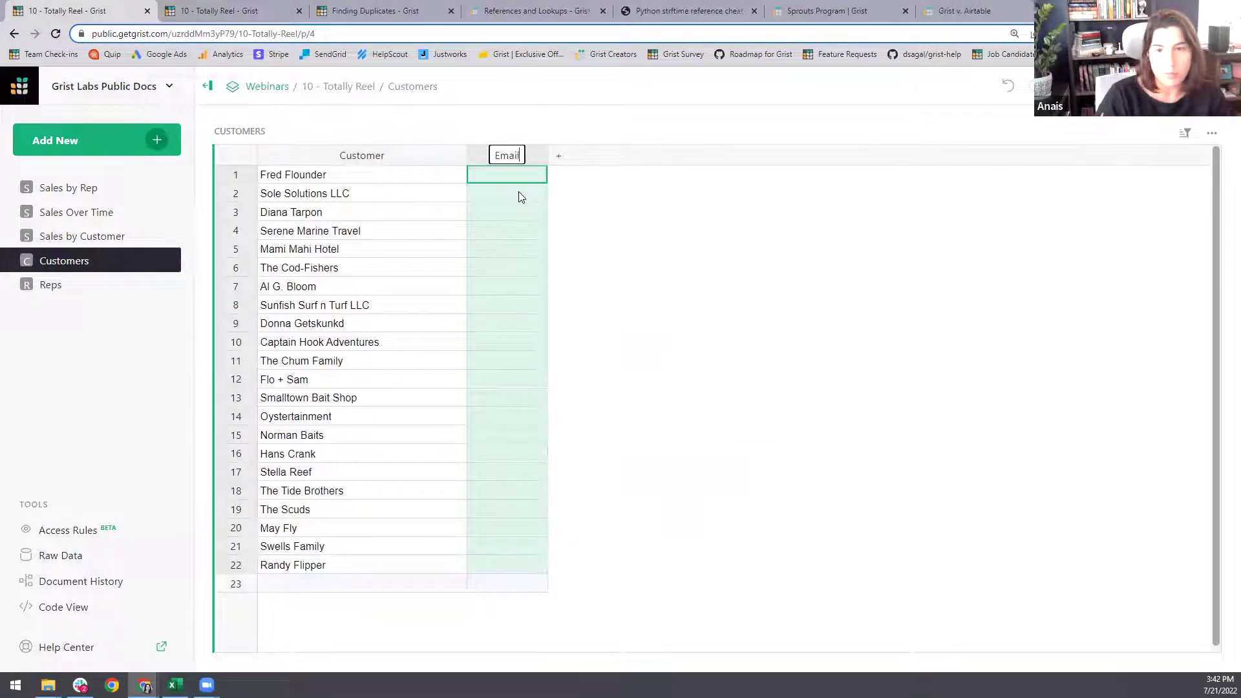
key(Return)
click(559, 157)
click(590, 186)
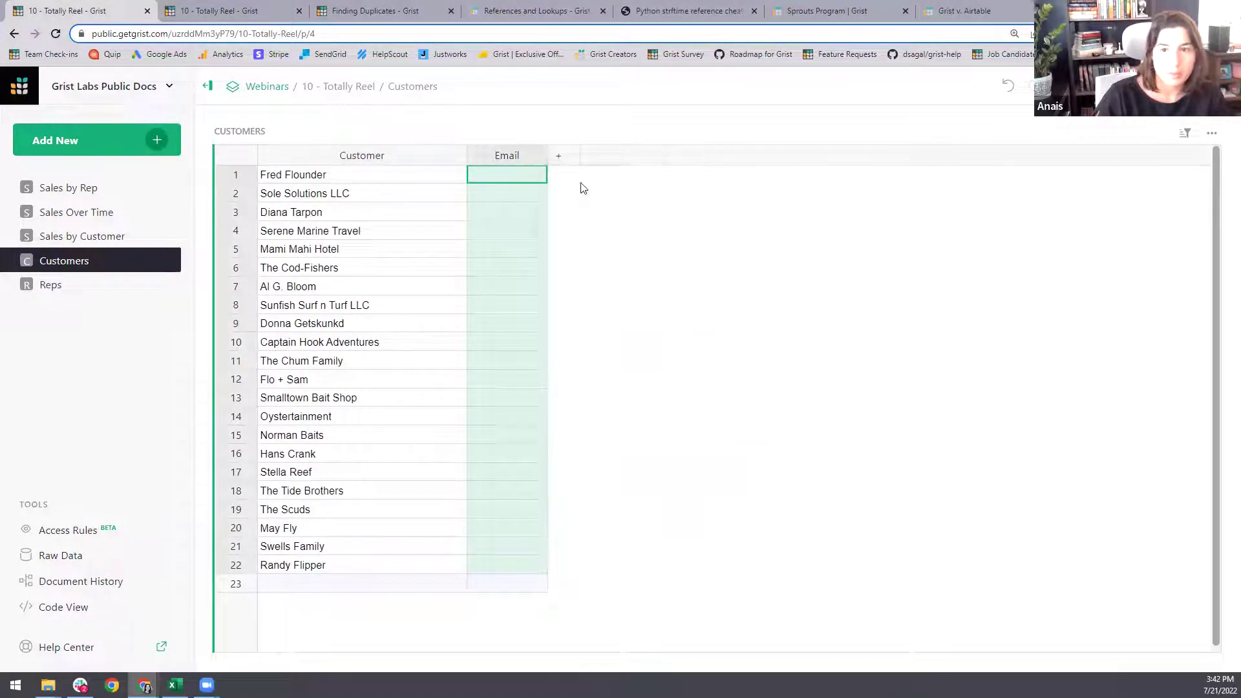
text(Phone)
key(Return)
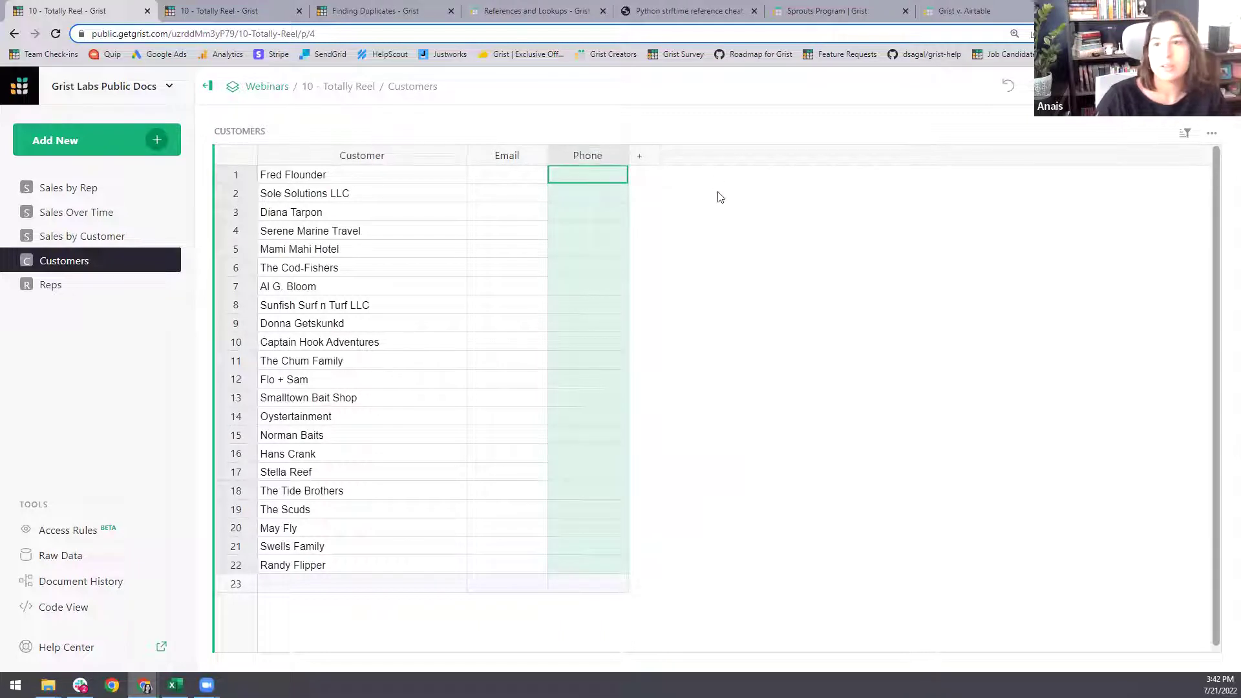
click(639, 156)
click(656, 184)
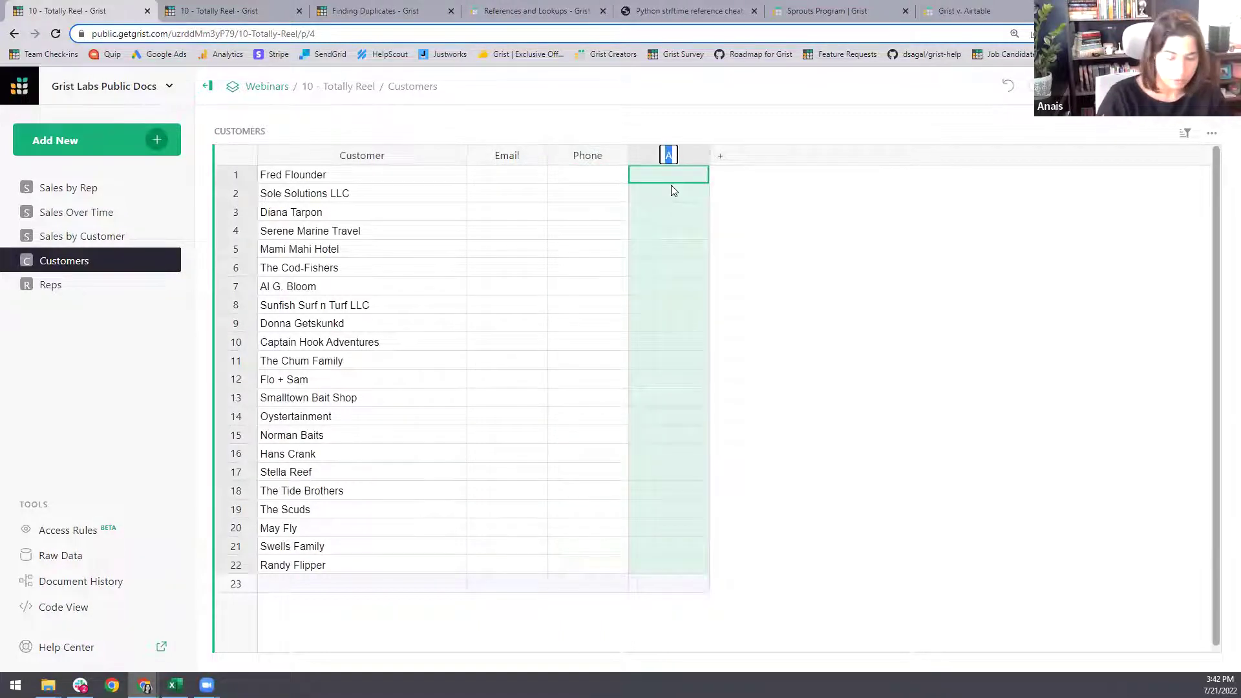
text(Notes)
key(Return)
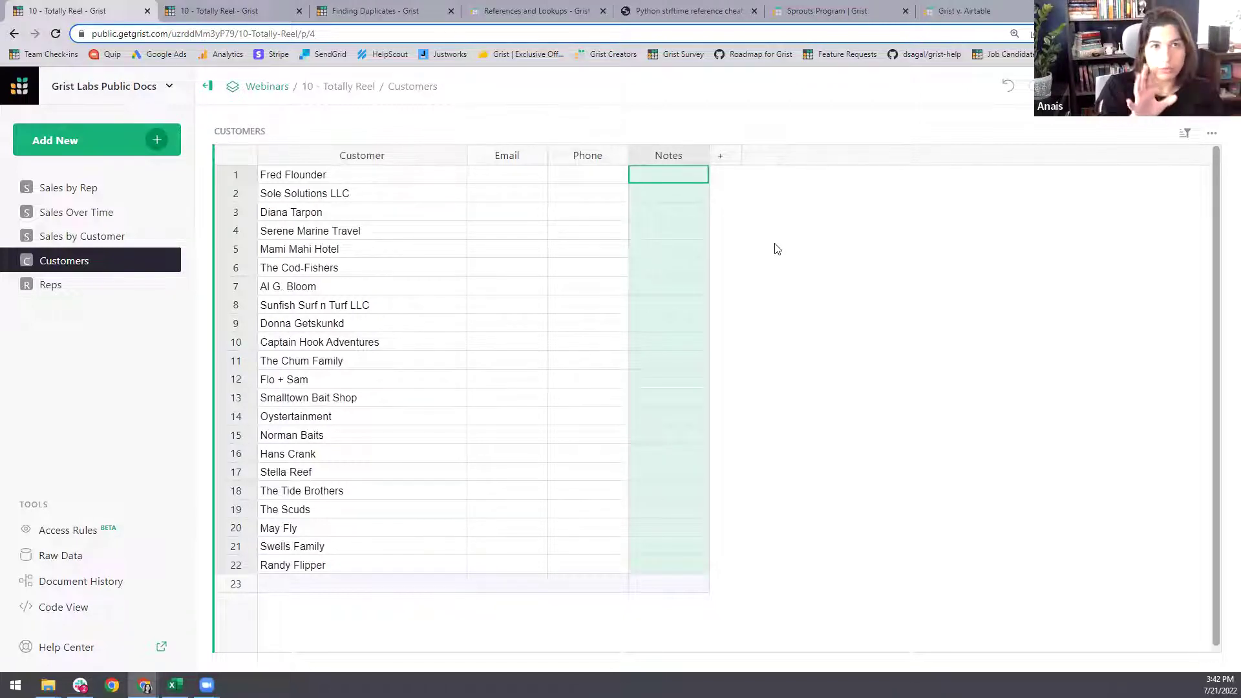
click(156, 138)
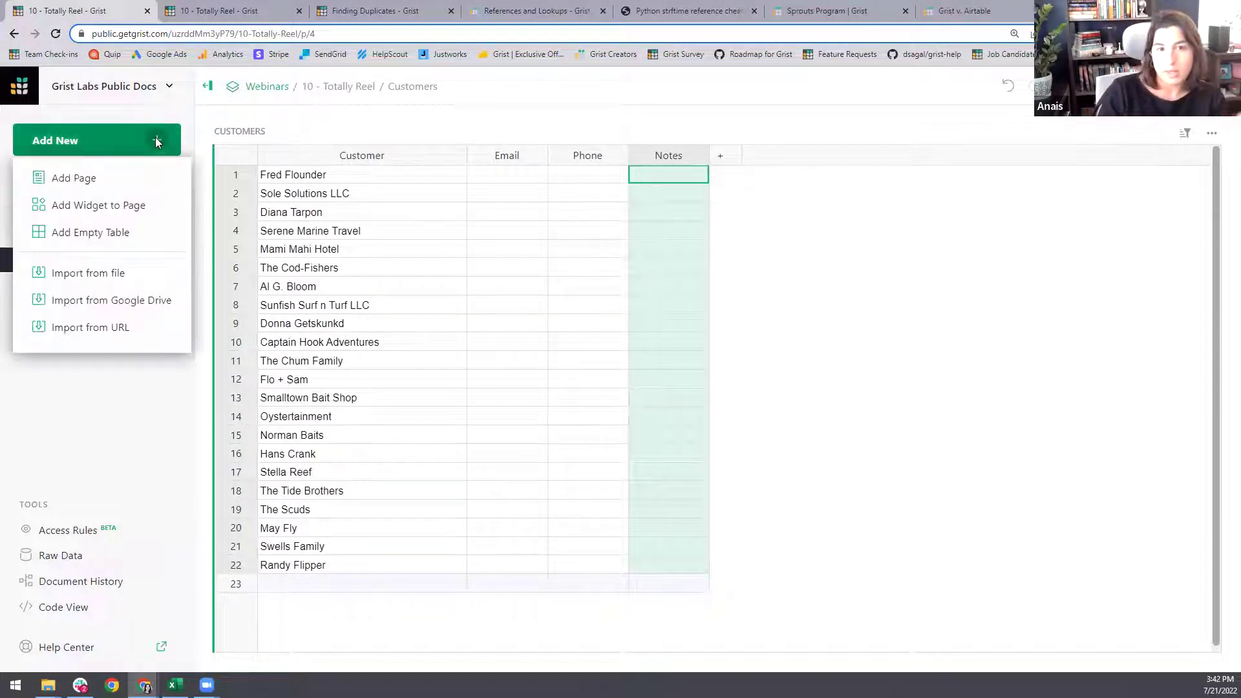
- Add a Customers card widget linked to the CUSTOMERS list
click(117, 205)
click(435, 172)
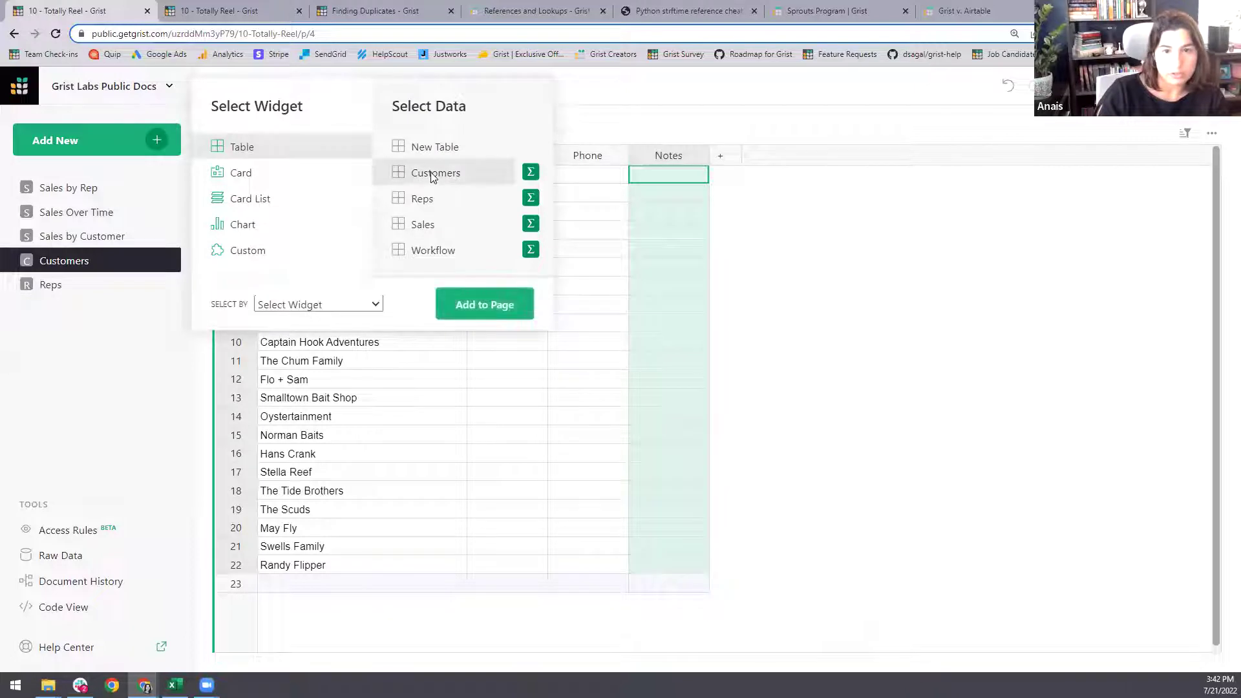
click(256, 175)
click(336, 304)
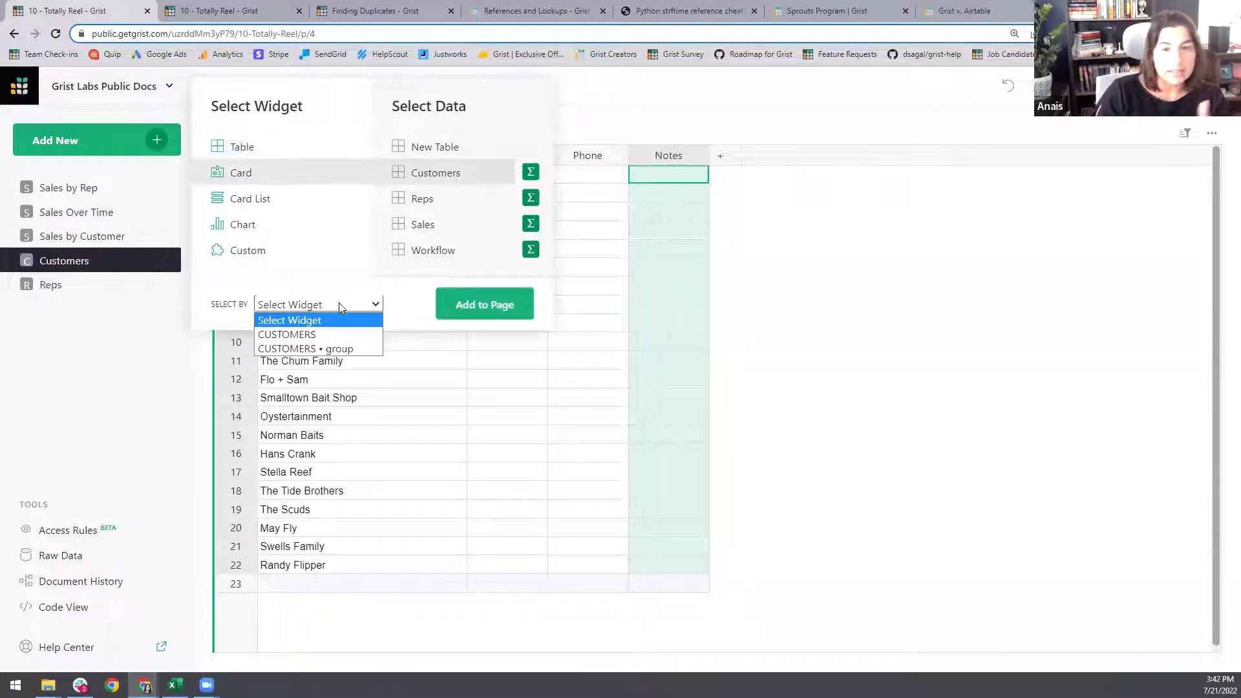
click(343, 328)
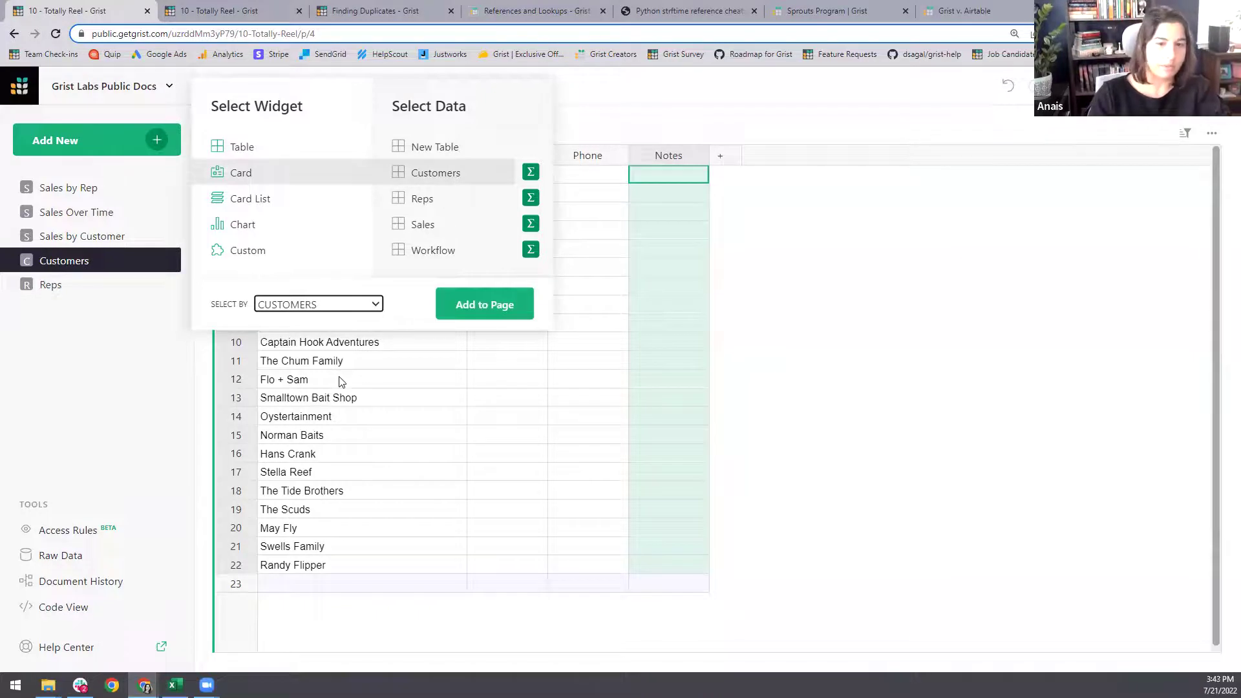
click(508, 309)
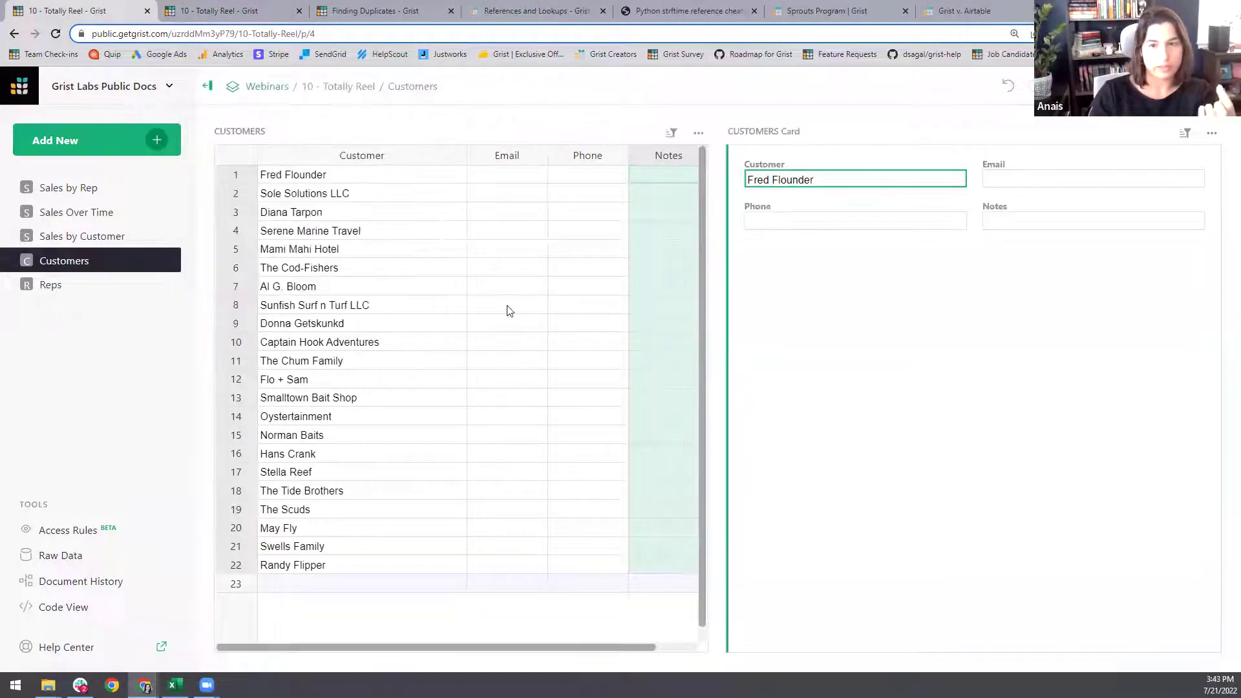
- Select several customers, such as Flo + Sam and Fred Flounder, to confirm the card follows them
click(319, 382)
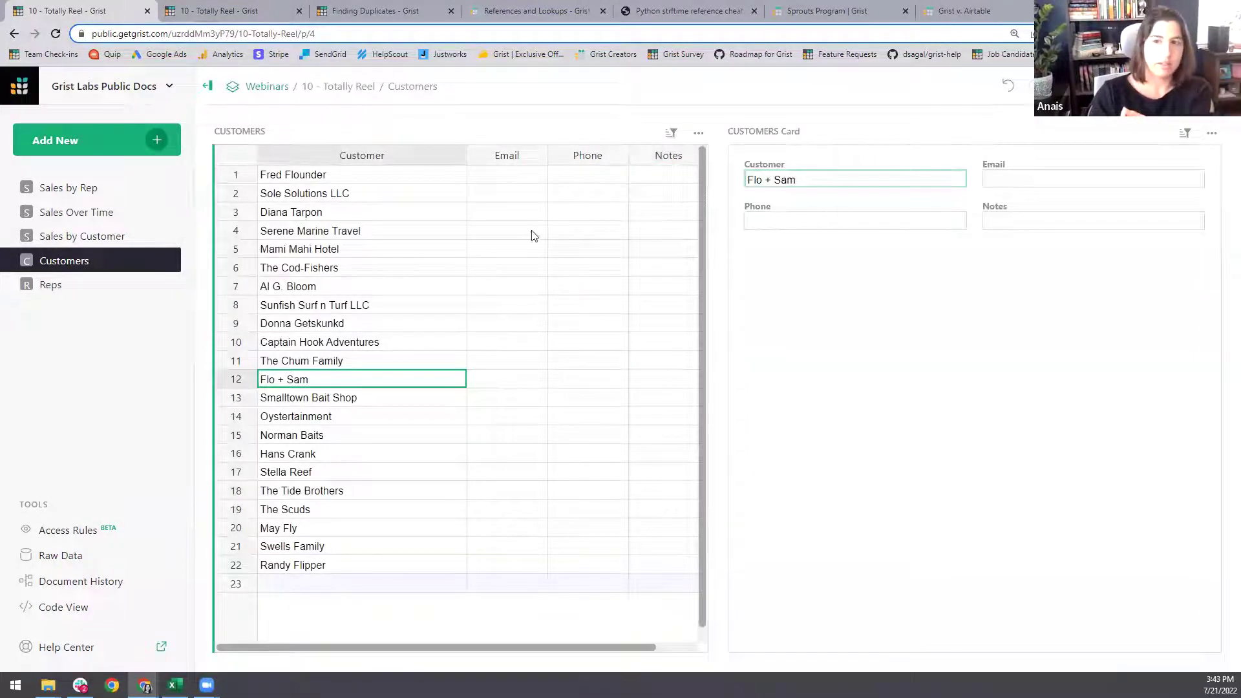
click(375, 268)
click(366, 343)
click(357, 417)
click(362, 267)
click(362, 231)
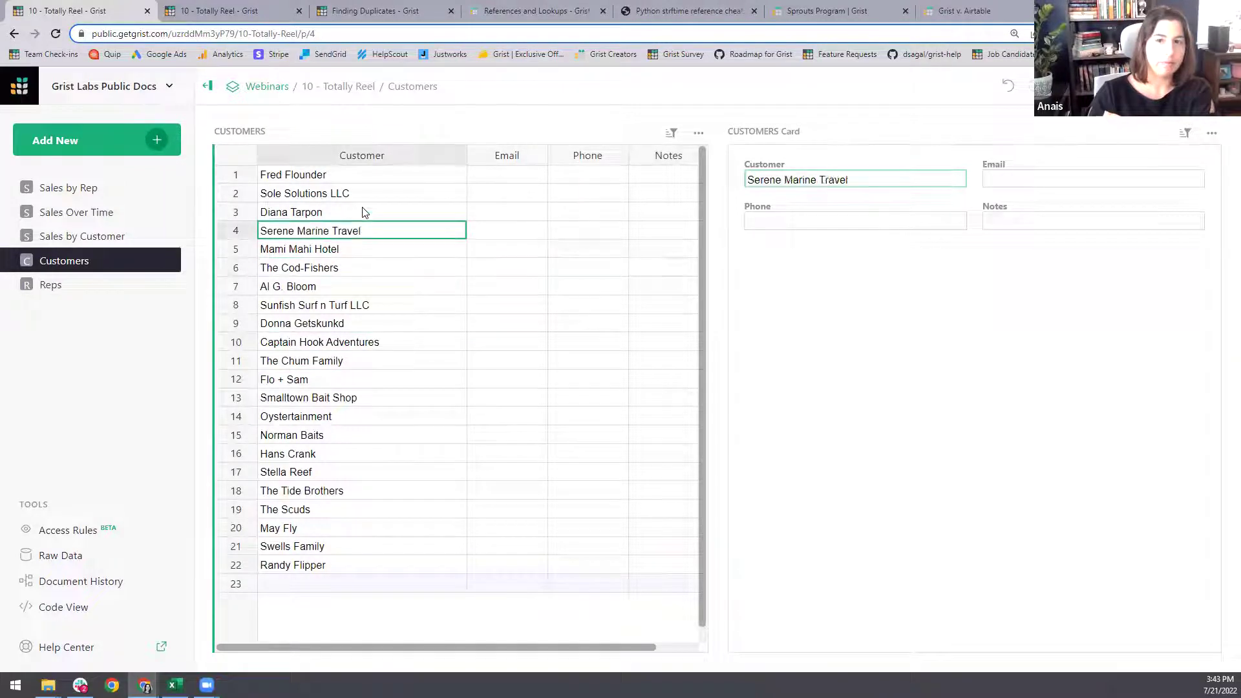
click(364, 195)
click(369, 179)
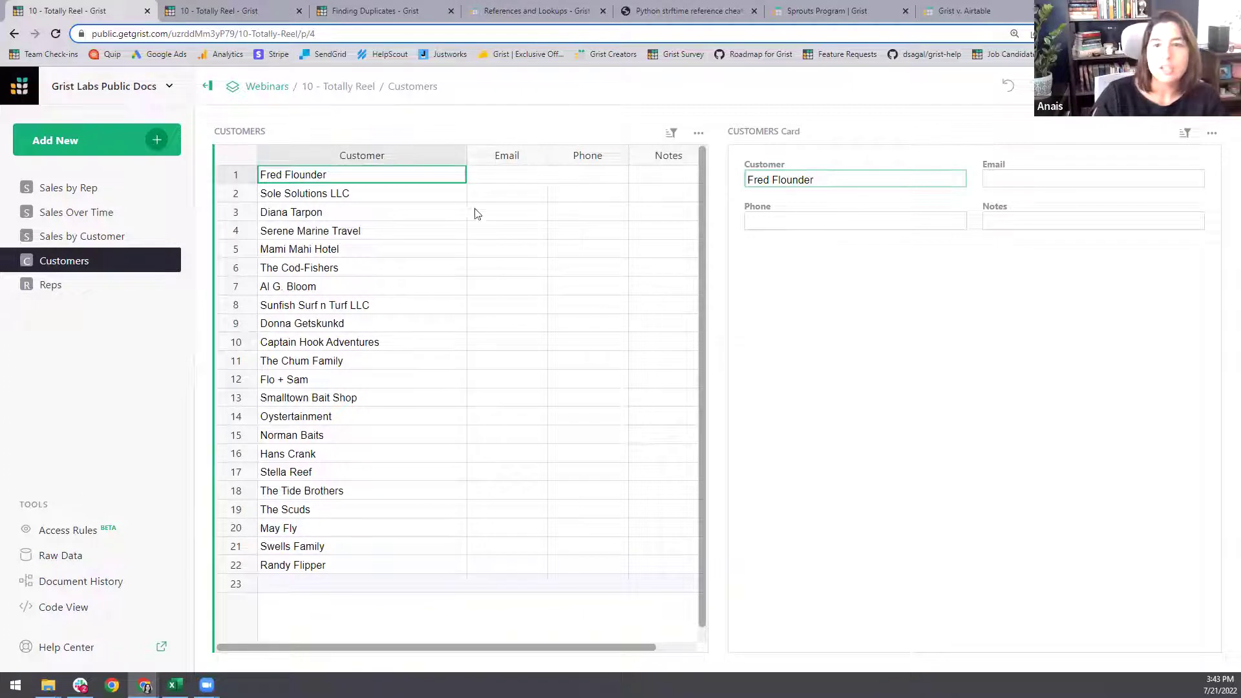
- Hide Email, Phone and Notes from the customer grid and widen the card
click(1227, 86)
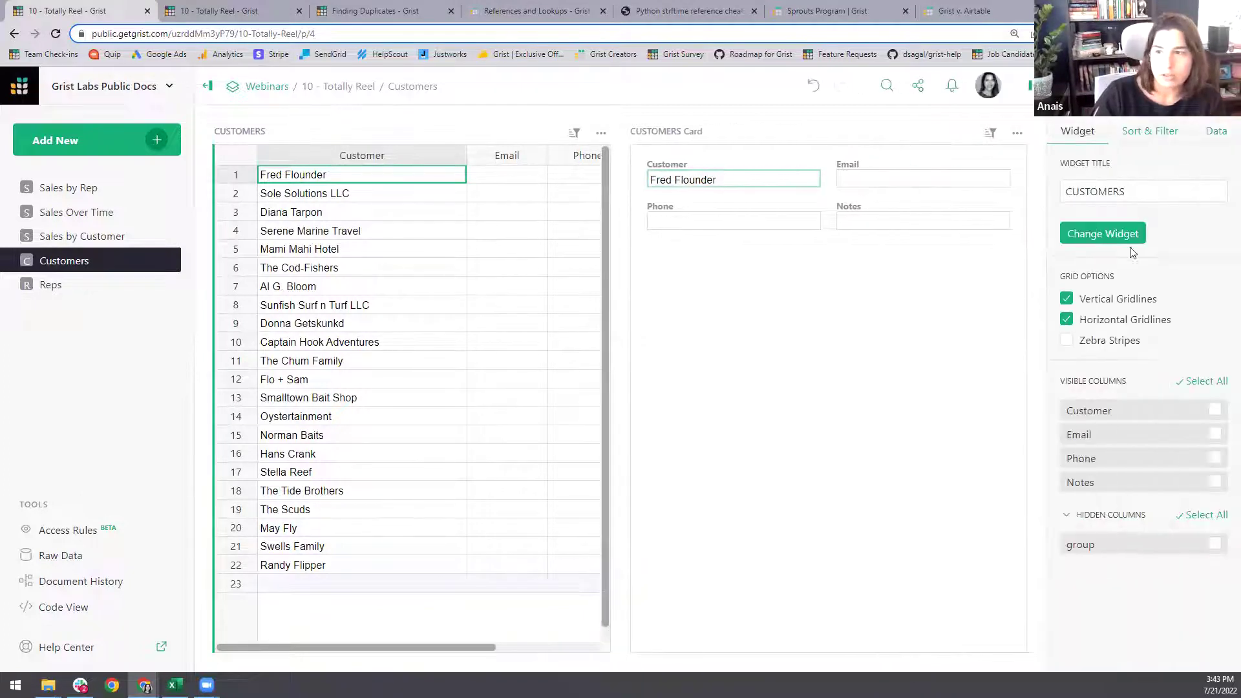
click(1219, 381)
click(1215, 410)
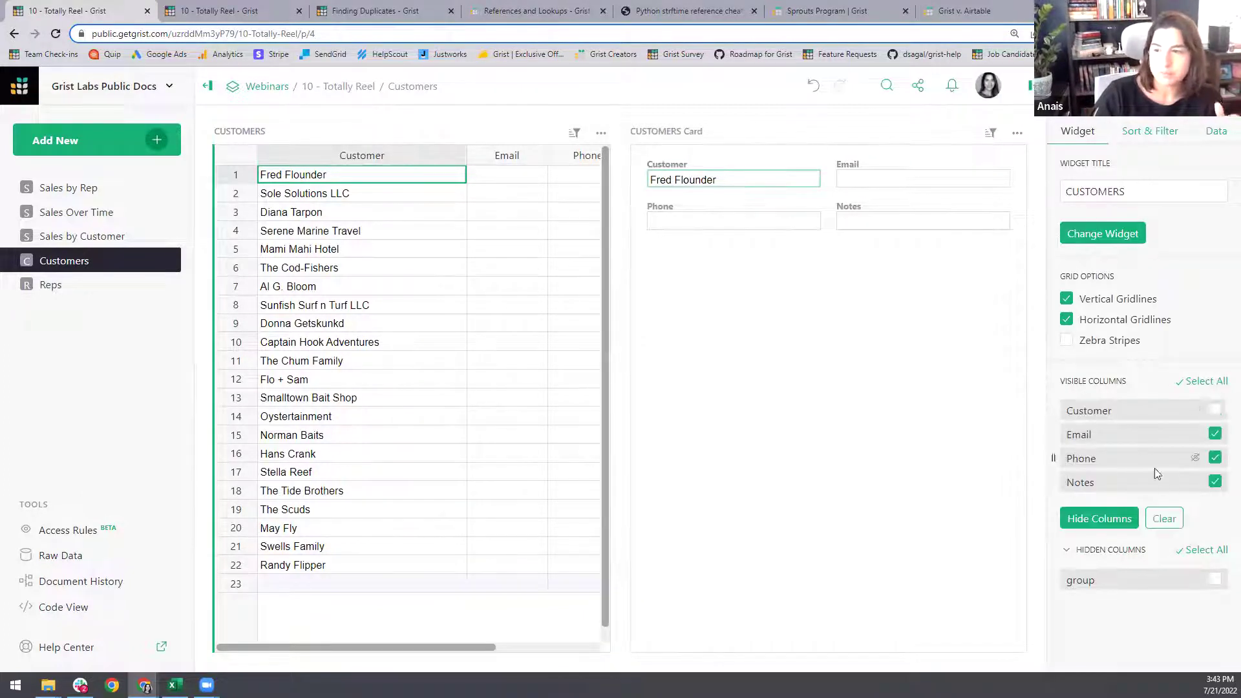
click(1116, 522)
click(1031, 89)
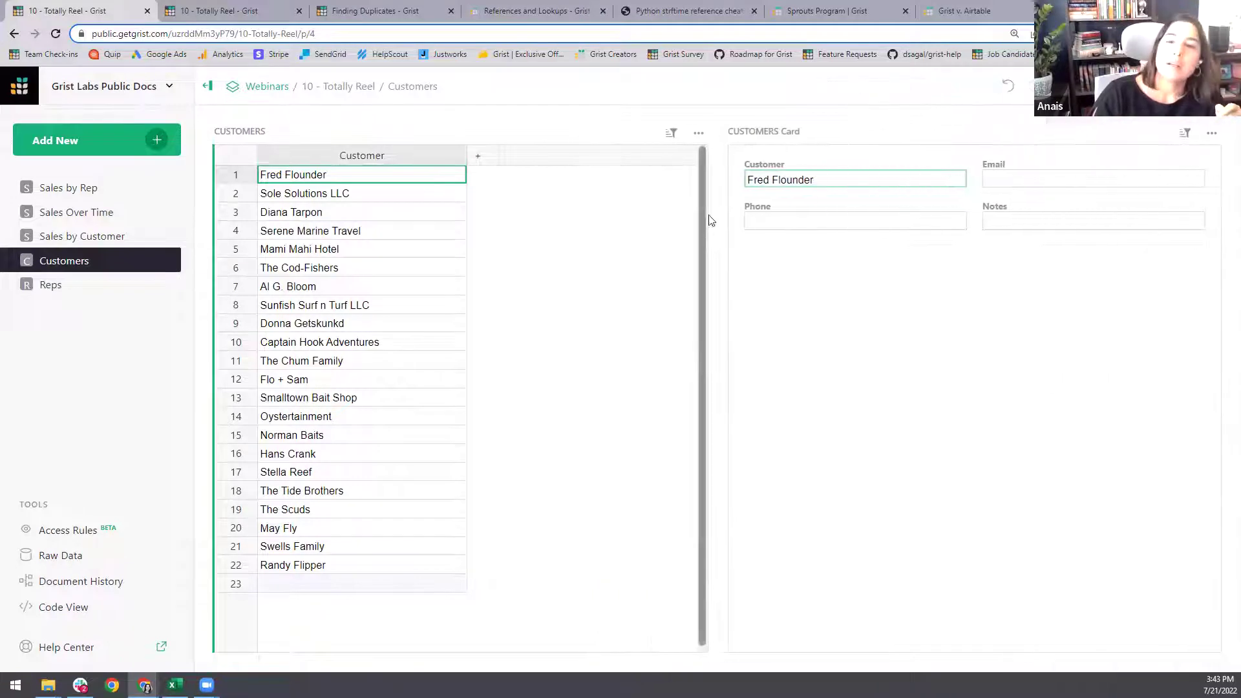
drag(714, 226, 537, 232)
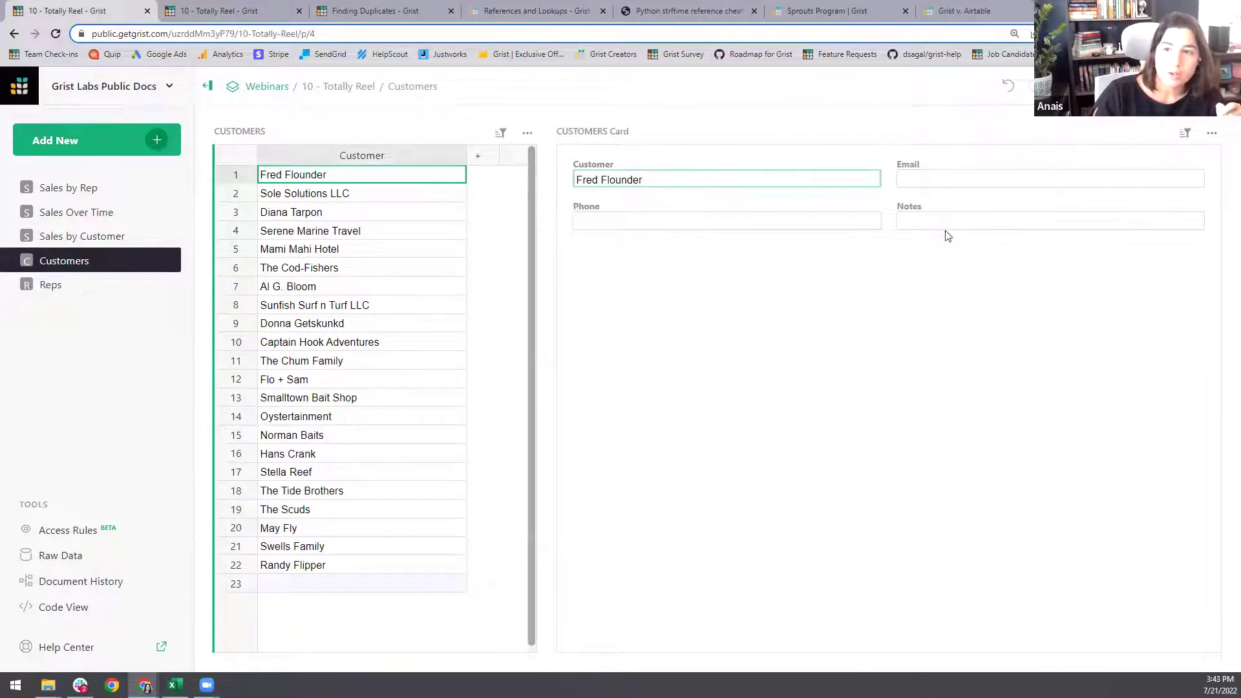
click(1213, 133)
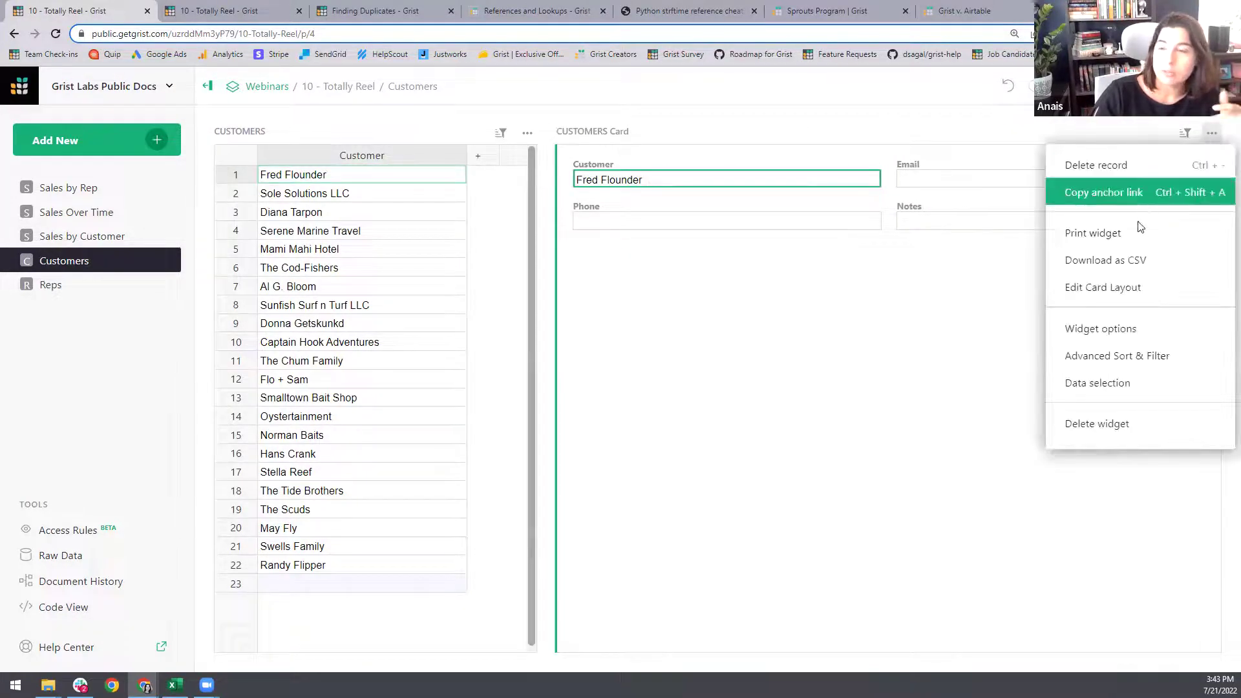
- Place Email beside Phone on row two, move Notes to its own row, and save the layout
click(1213, 134)
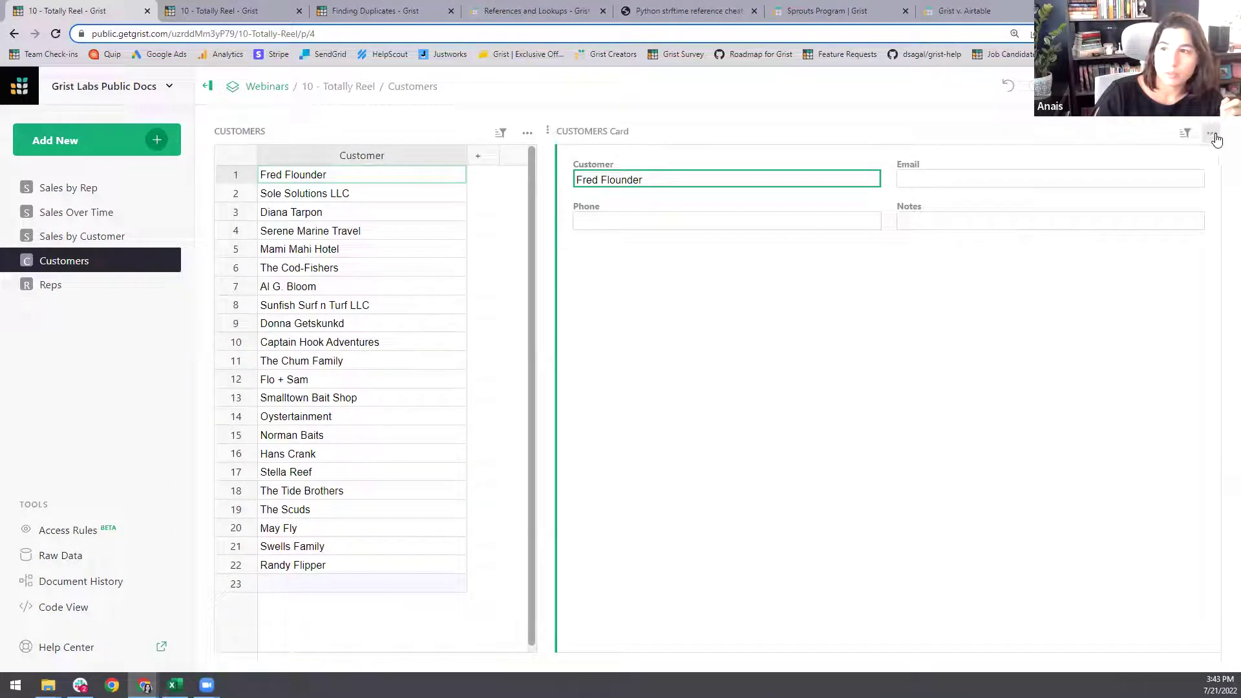
click(1213, 134)
click(1125, 287)
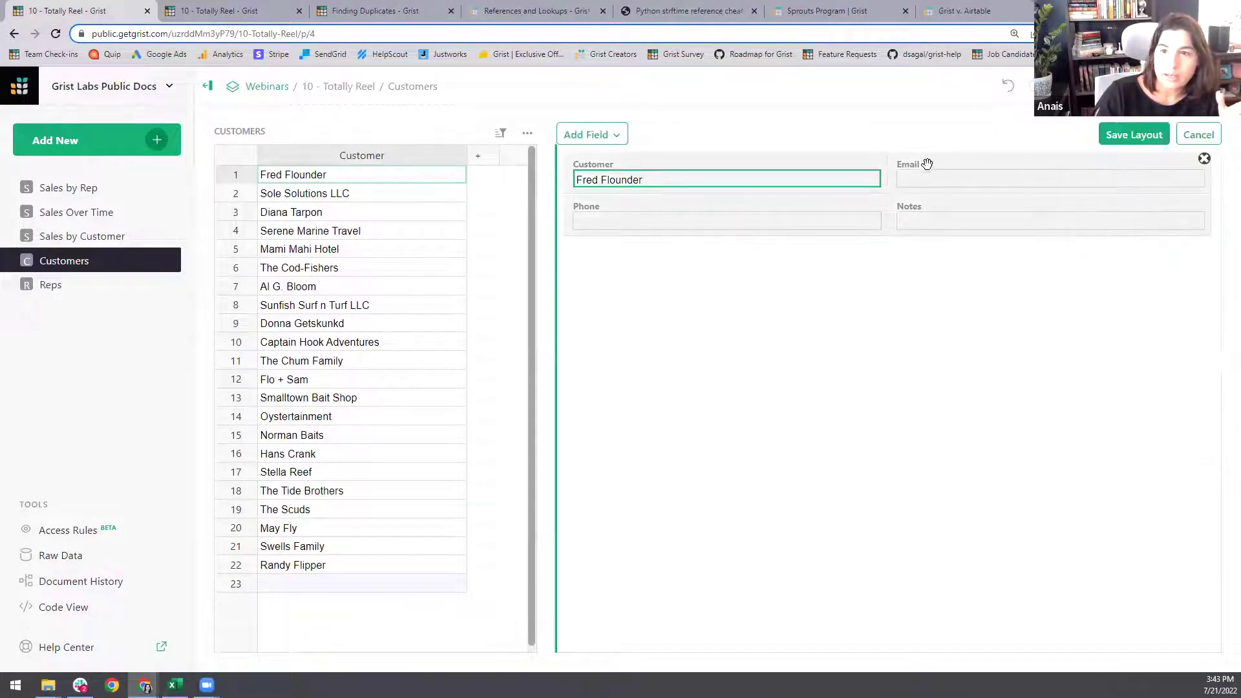
drag(914, 172, 895, 221)
drag(1075, 213, 976, 233)
click(1134, 134)
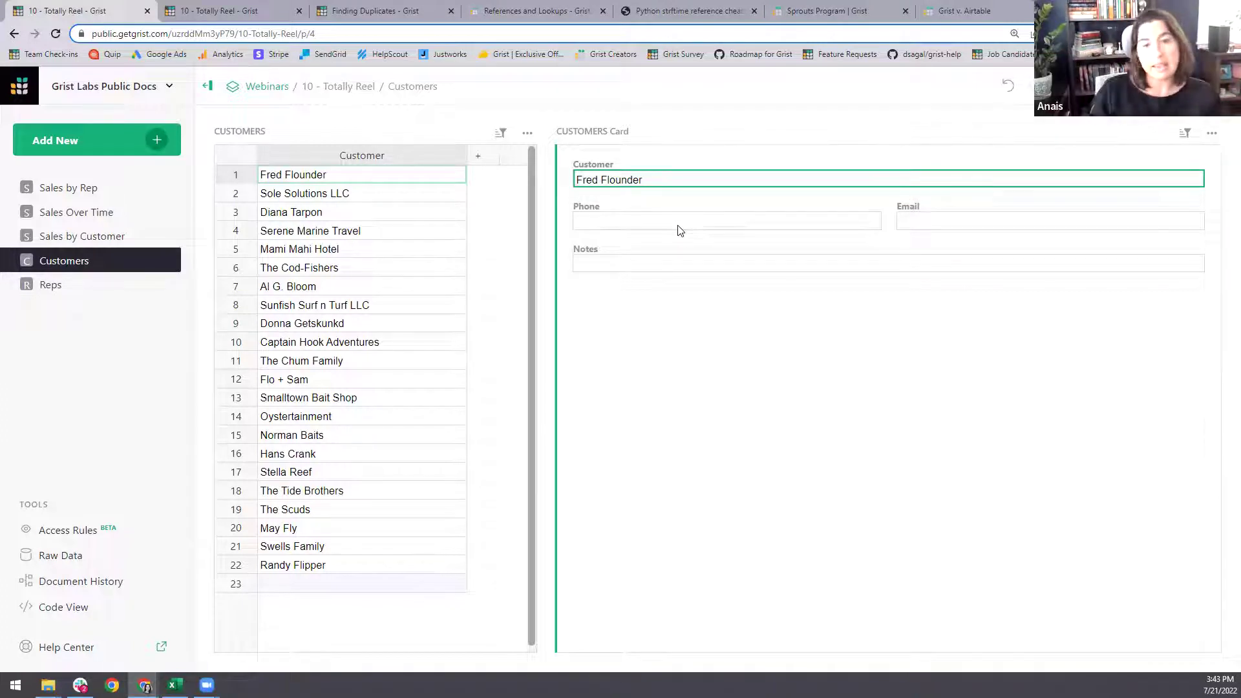
- Delete the Reps page while keeping its table data
click(52, 284)
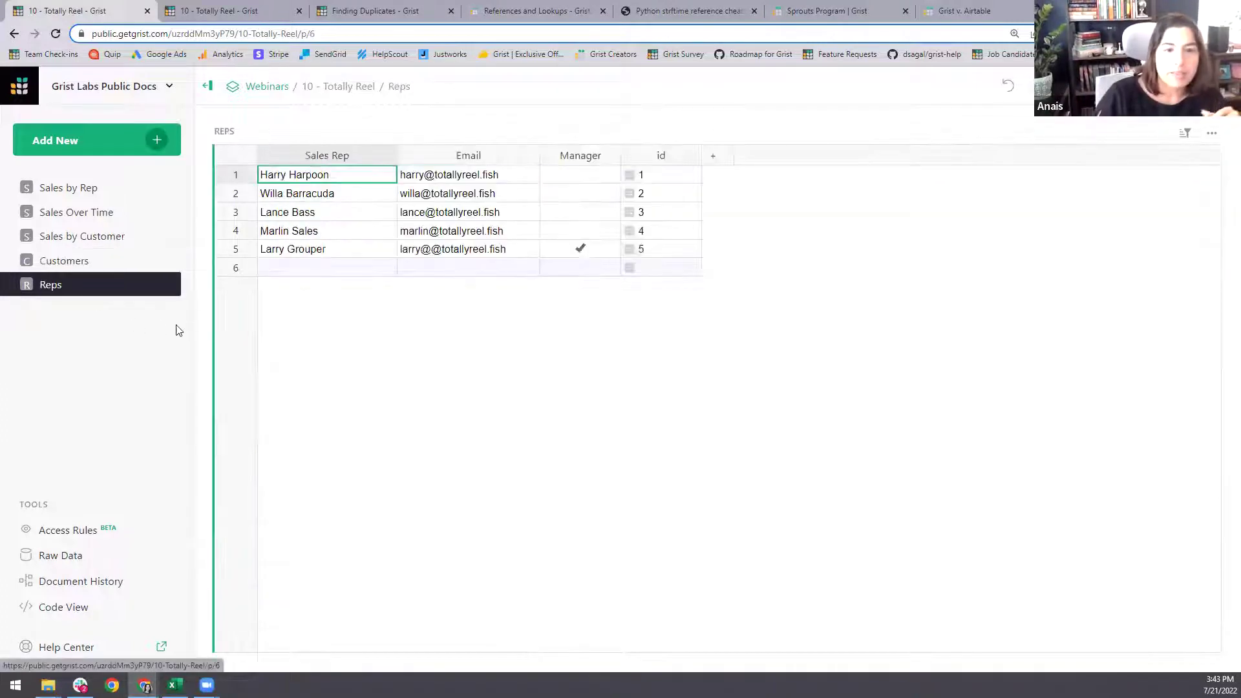
click(163, 287)
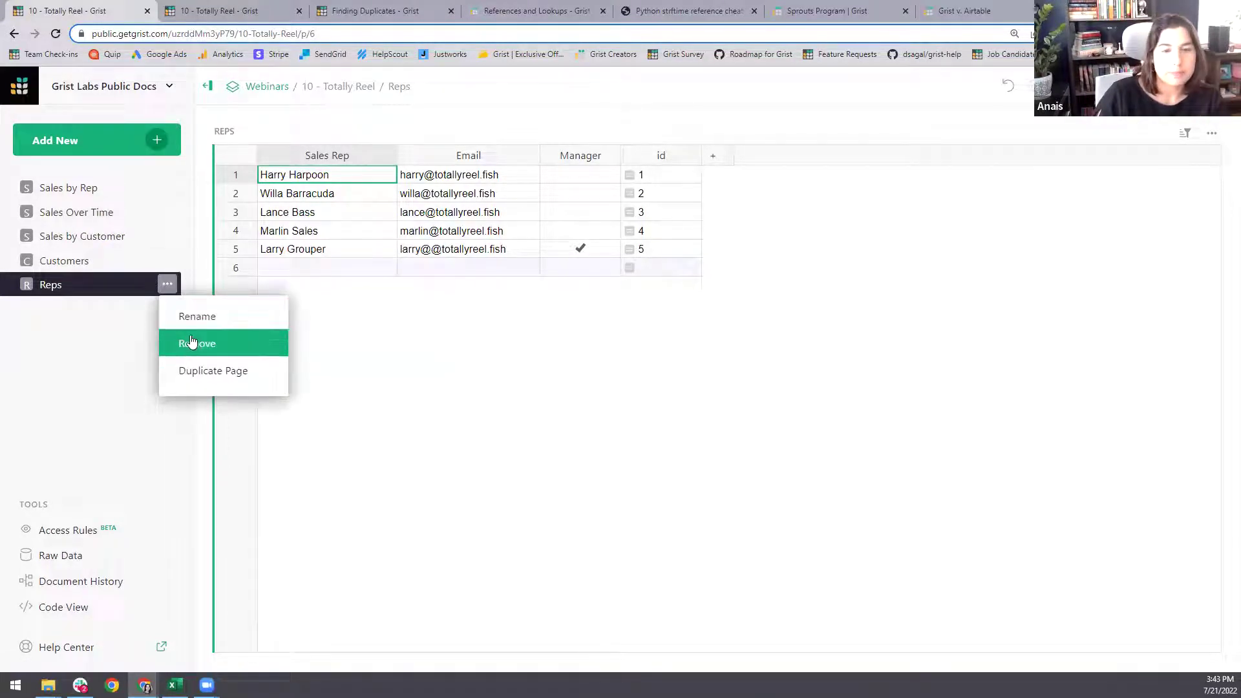
click(188, 343)
click(526, 391)
click(474, 468)
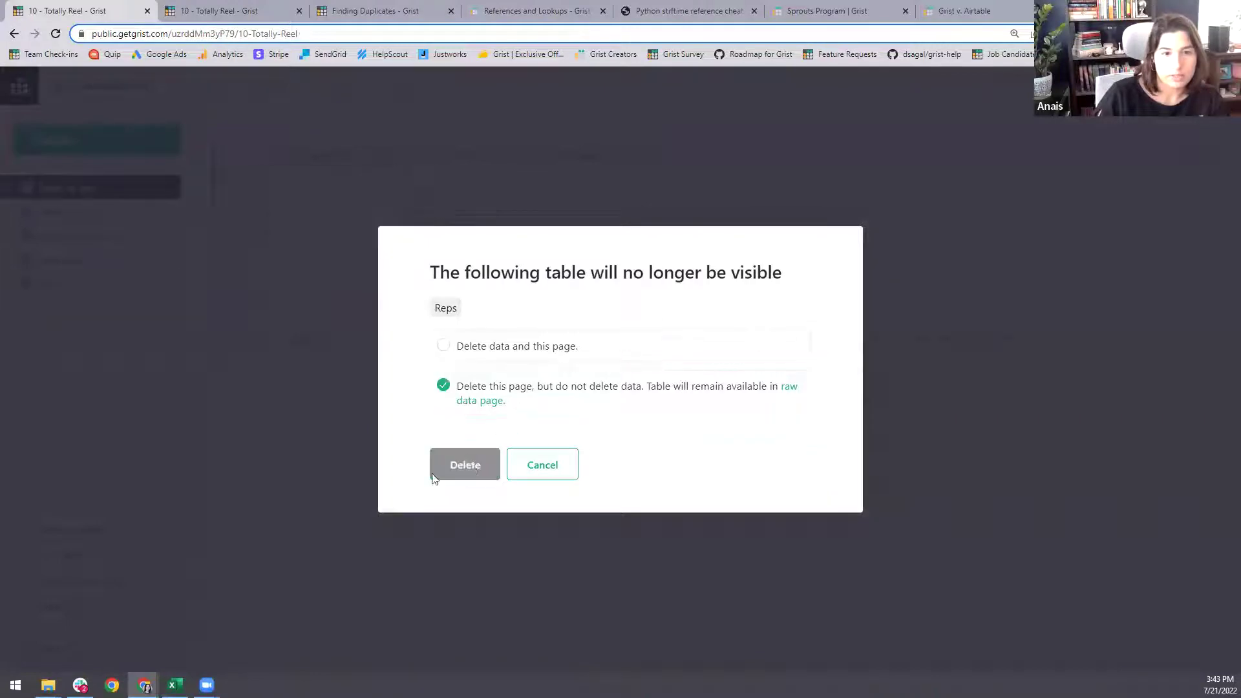
- Preview the Reps table from the Raw Data list, then close it
click(39, 556)
click(392, 240)
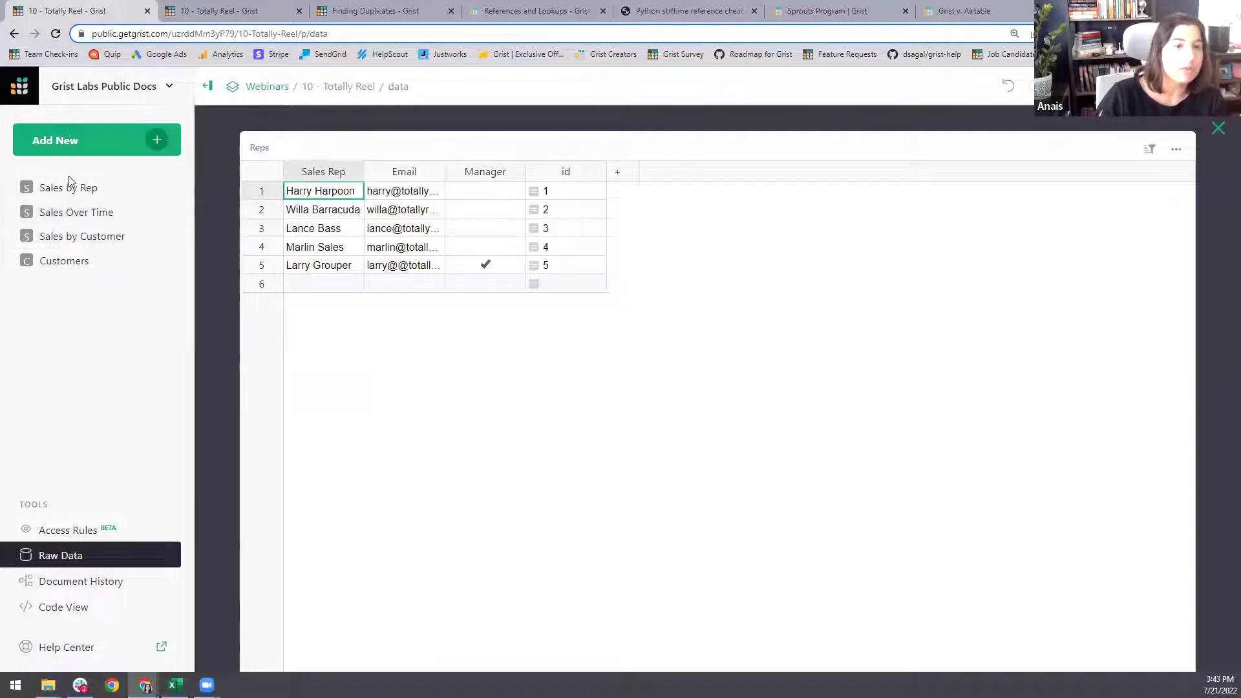
click(1218, 130)
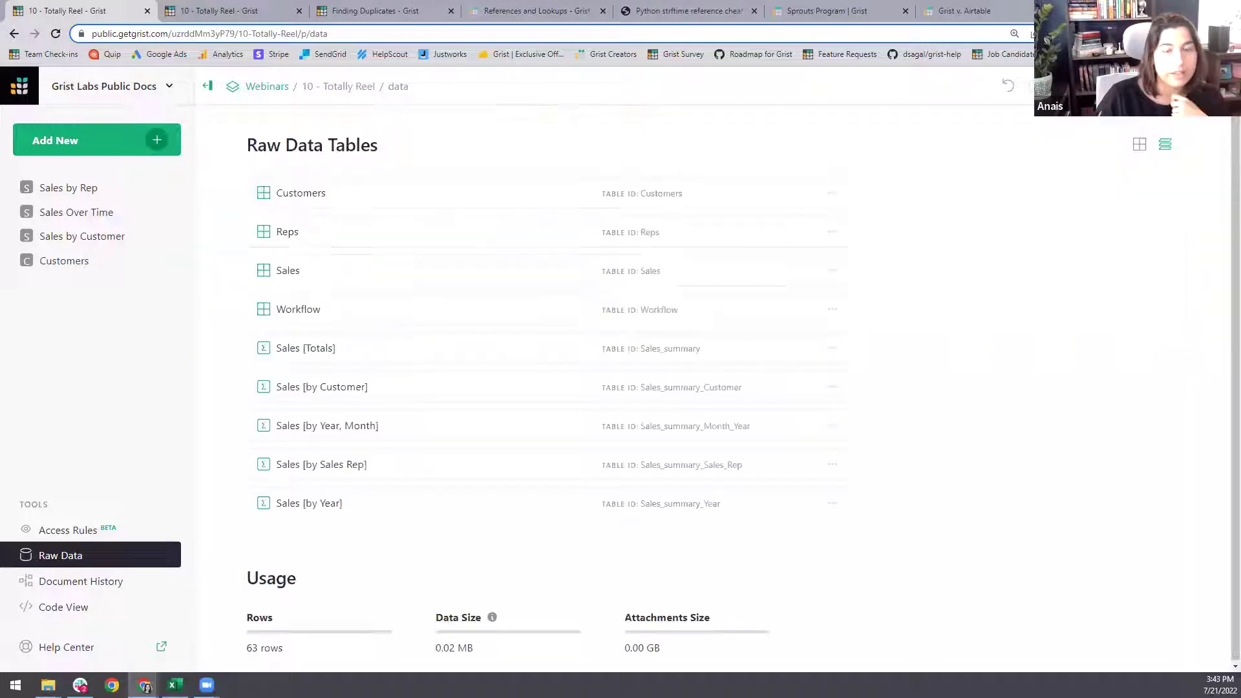
click(119, 194)
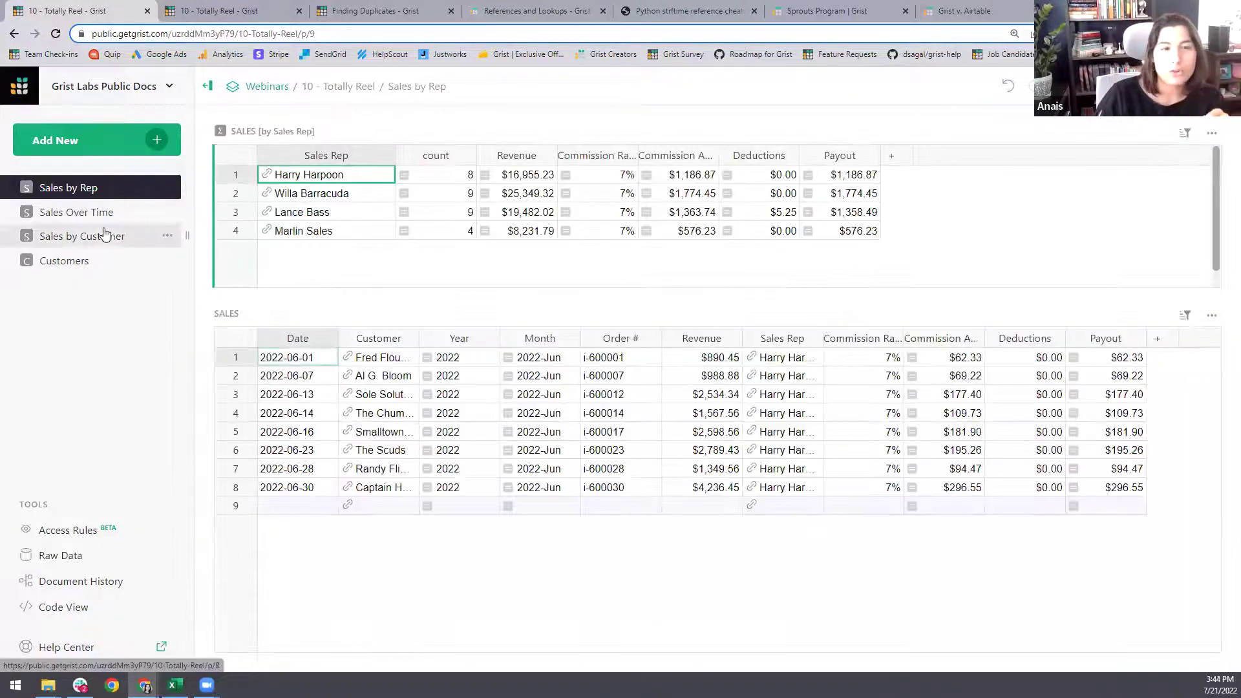
click(59, 530)
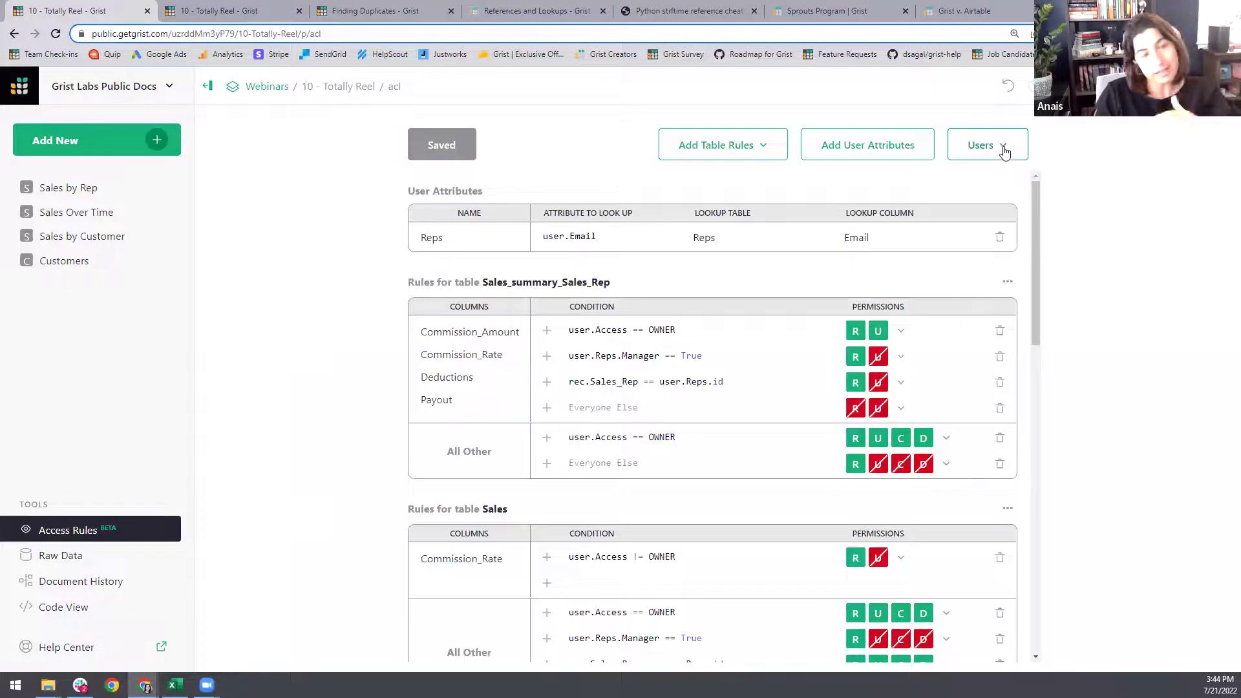
click(1007, 149)
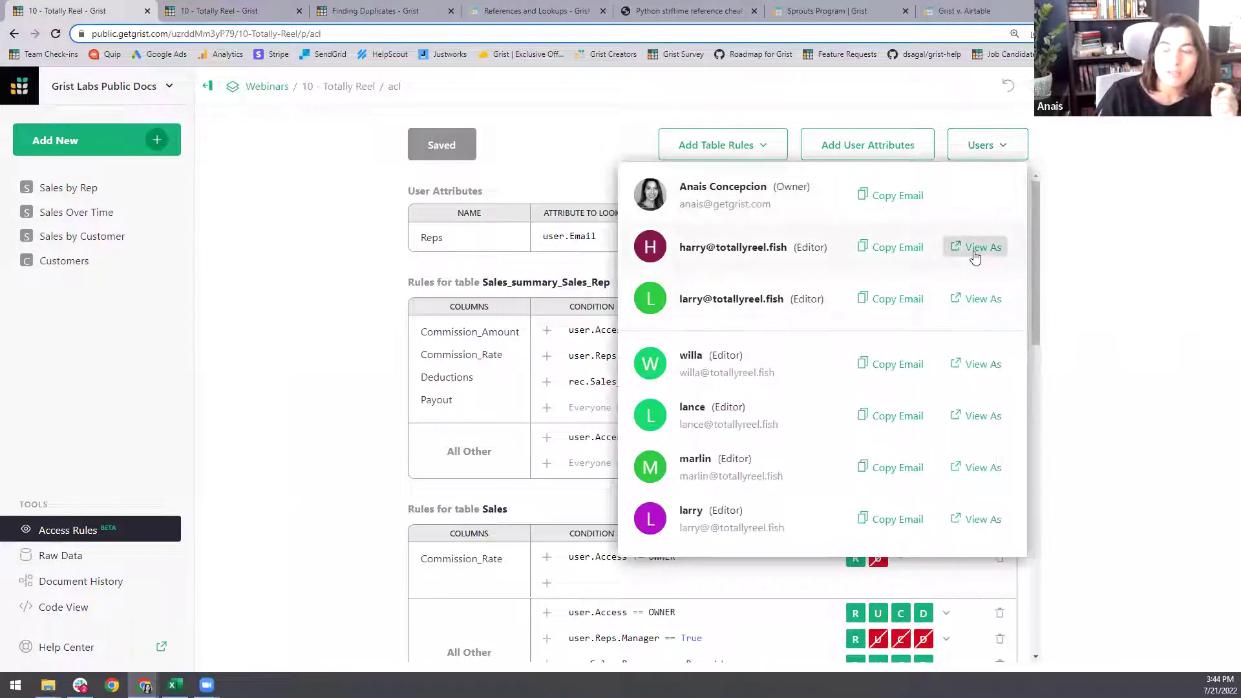
click(976, 298)
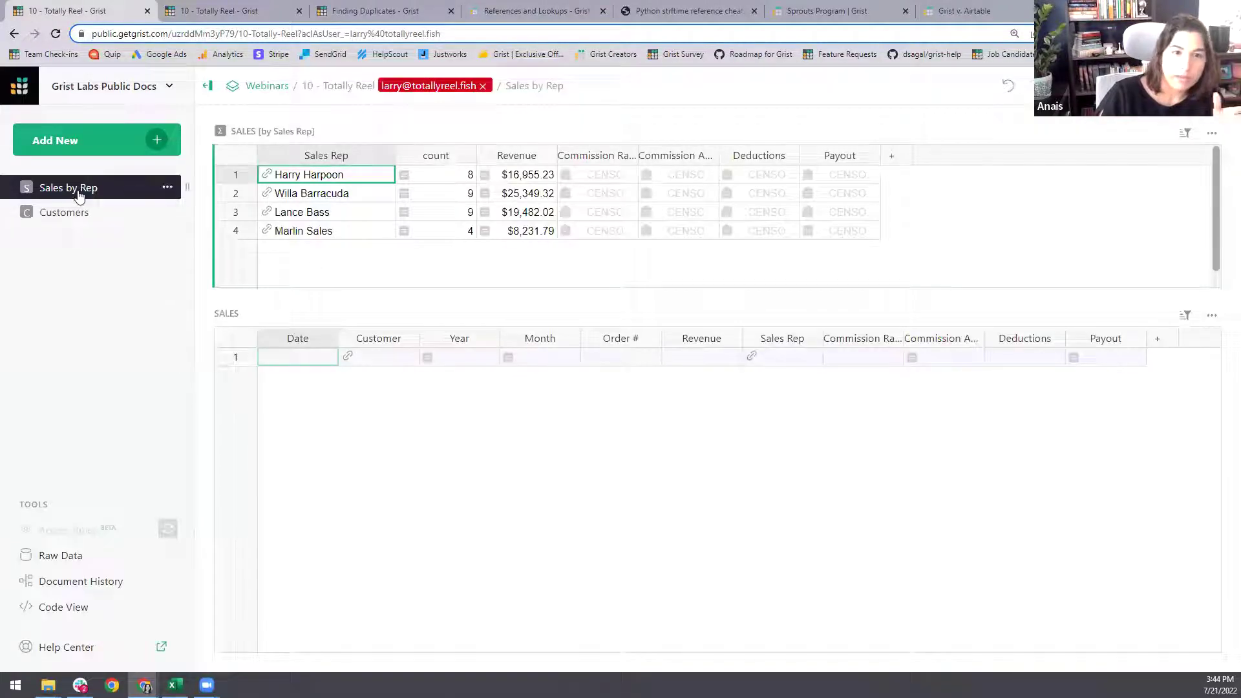
click(484, 87)
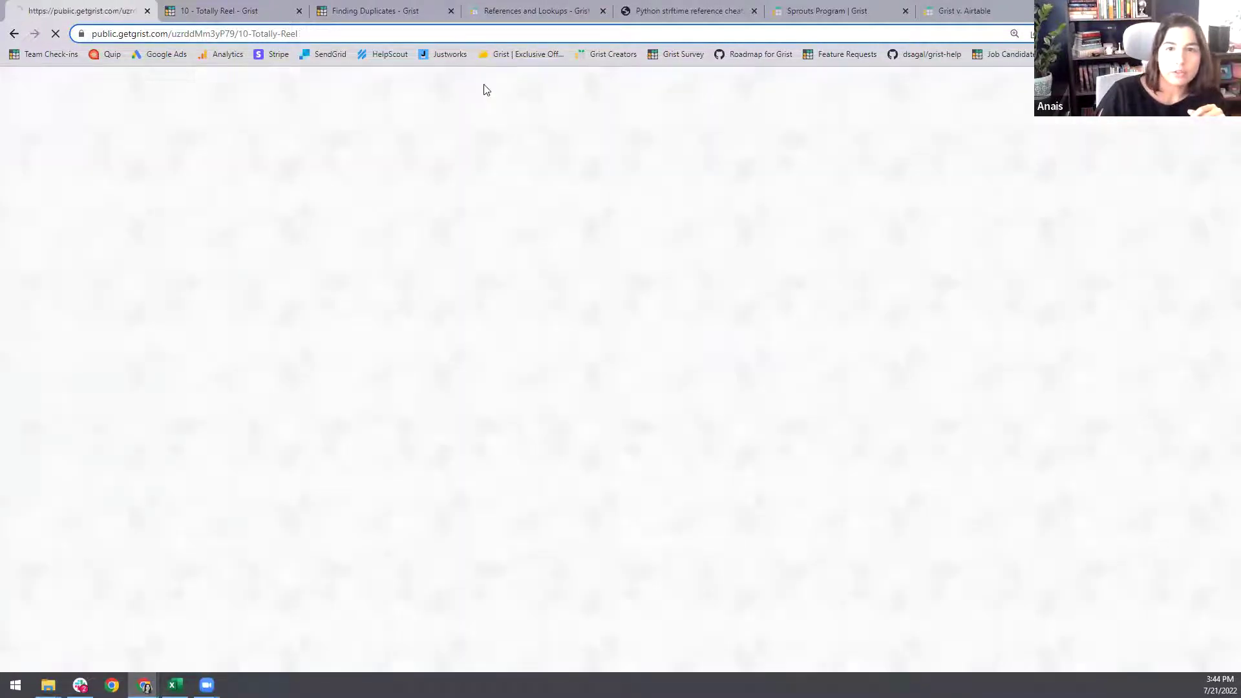
click(66, 534)
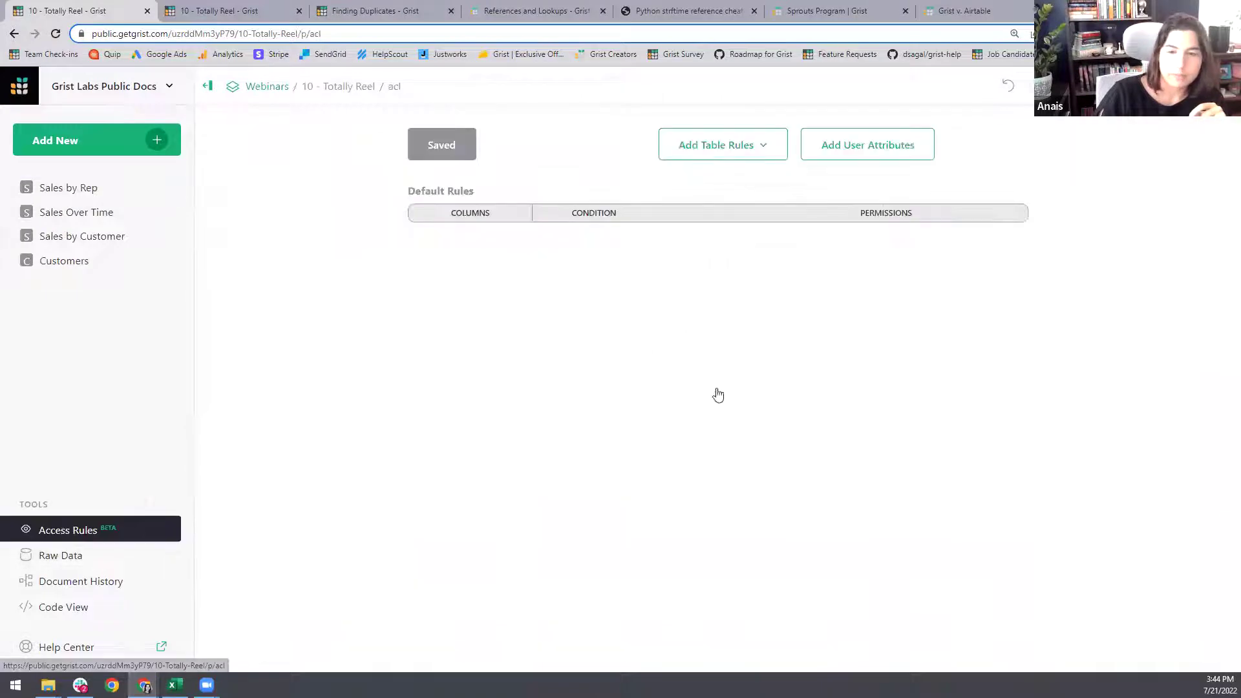
scroll(733, 396, down, 5)
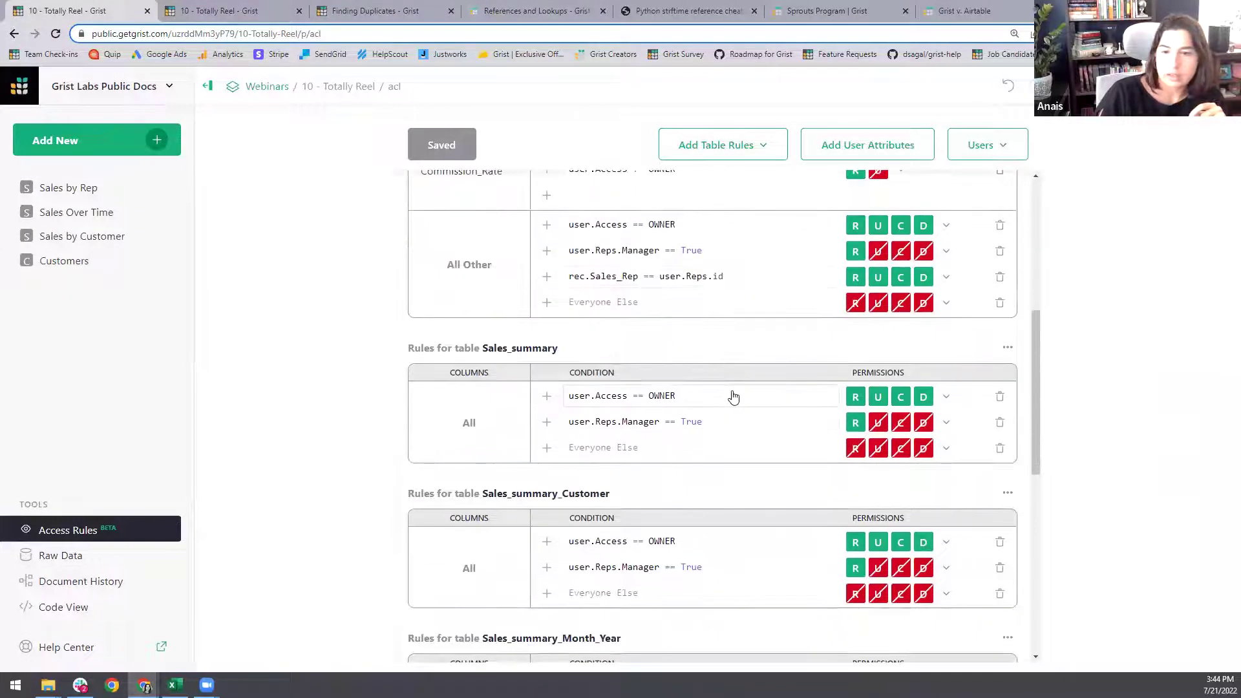
scroll(715, 428, down, 1)
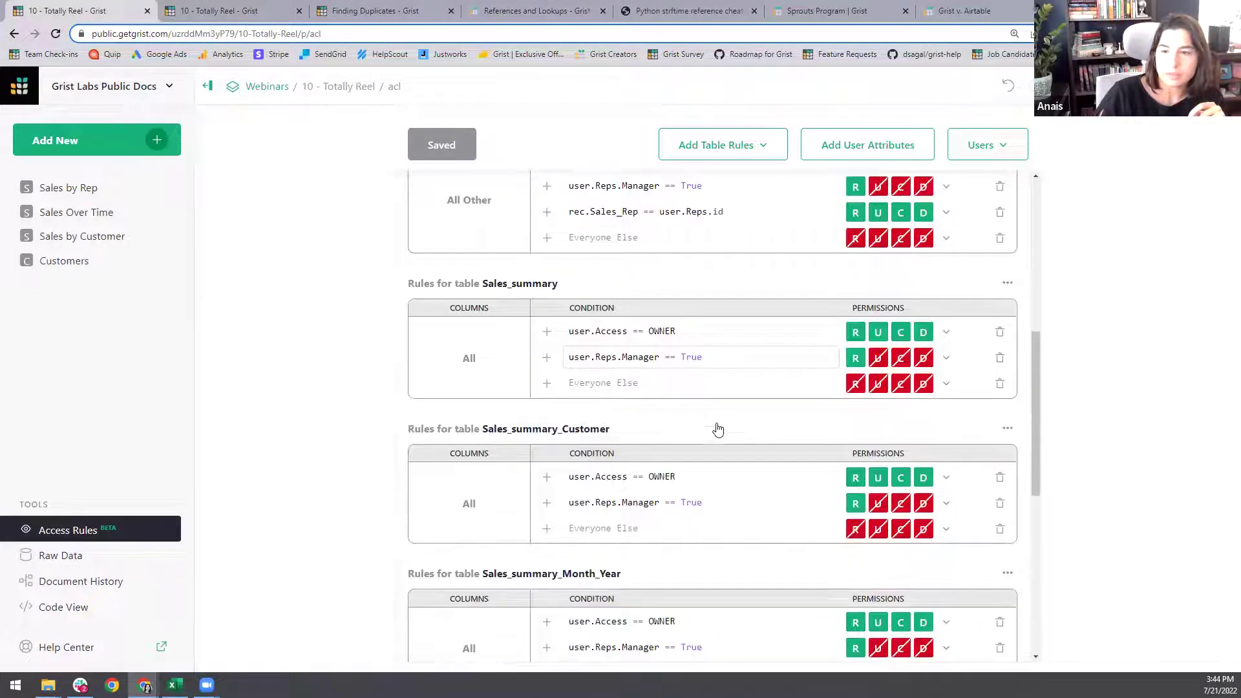
scroll(716, 428, down, 2)
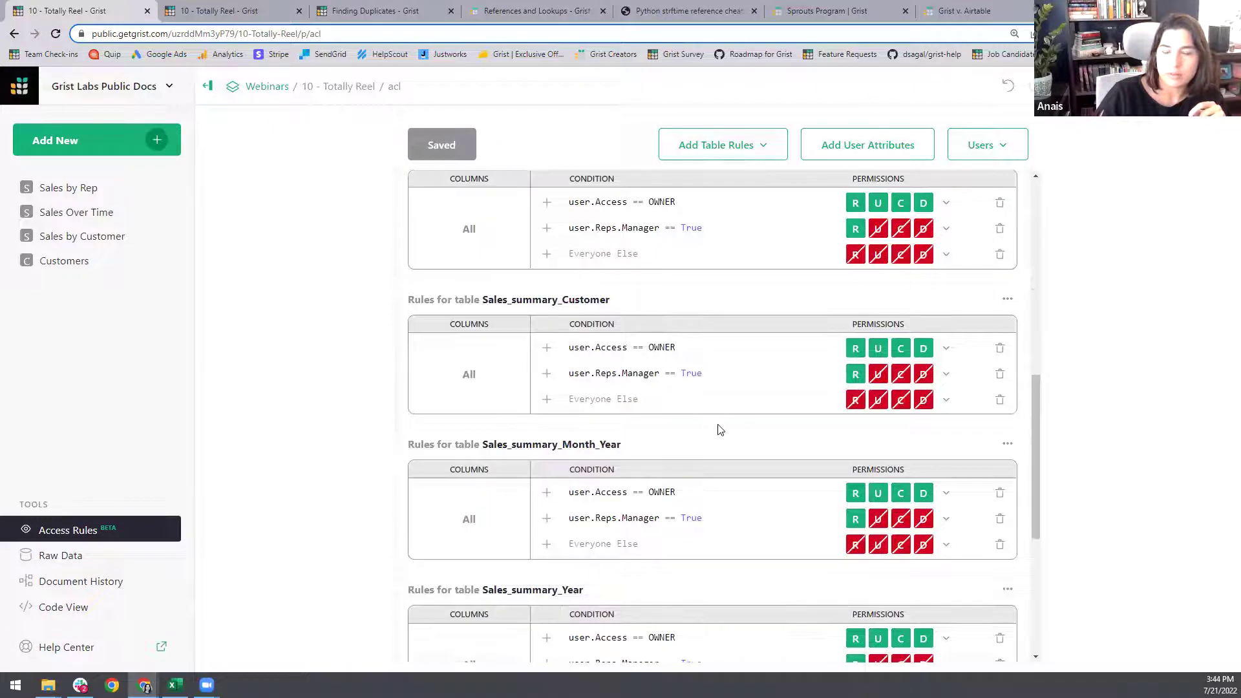
click(644, 519)
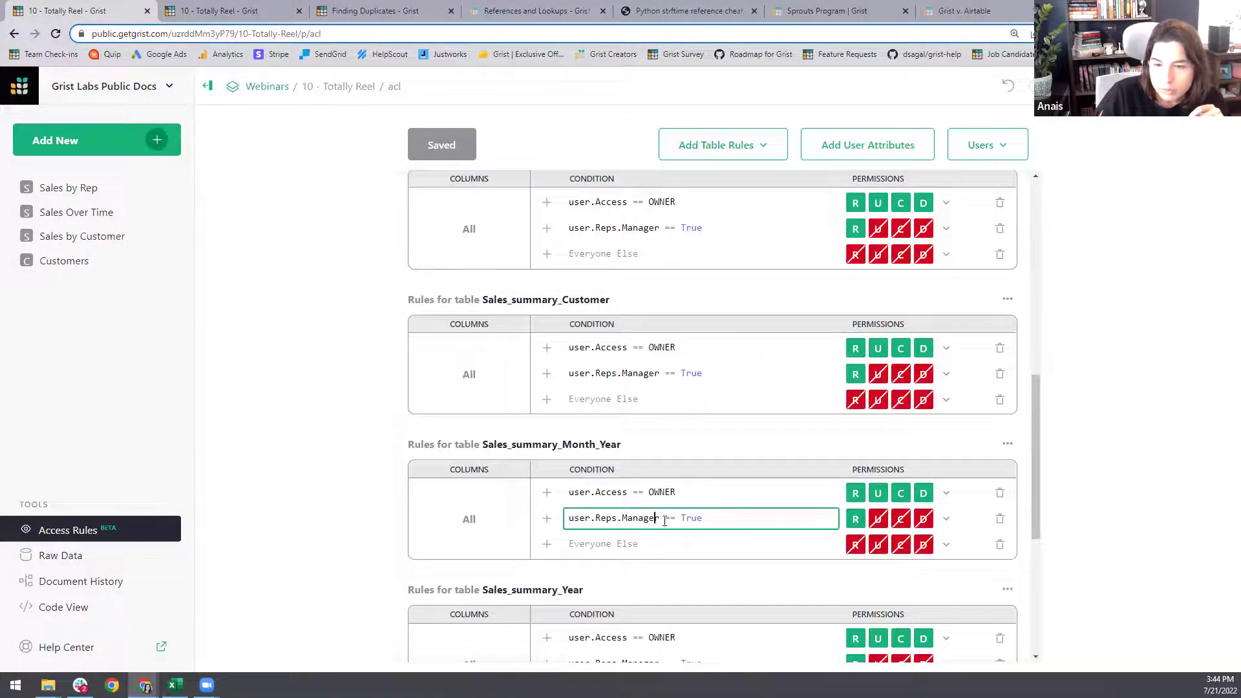
click(86, 560)
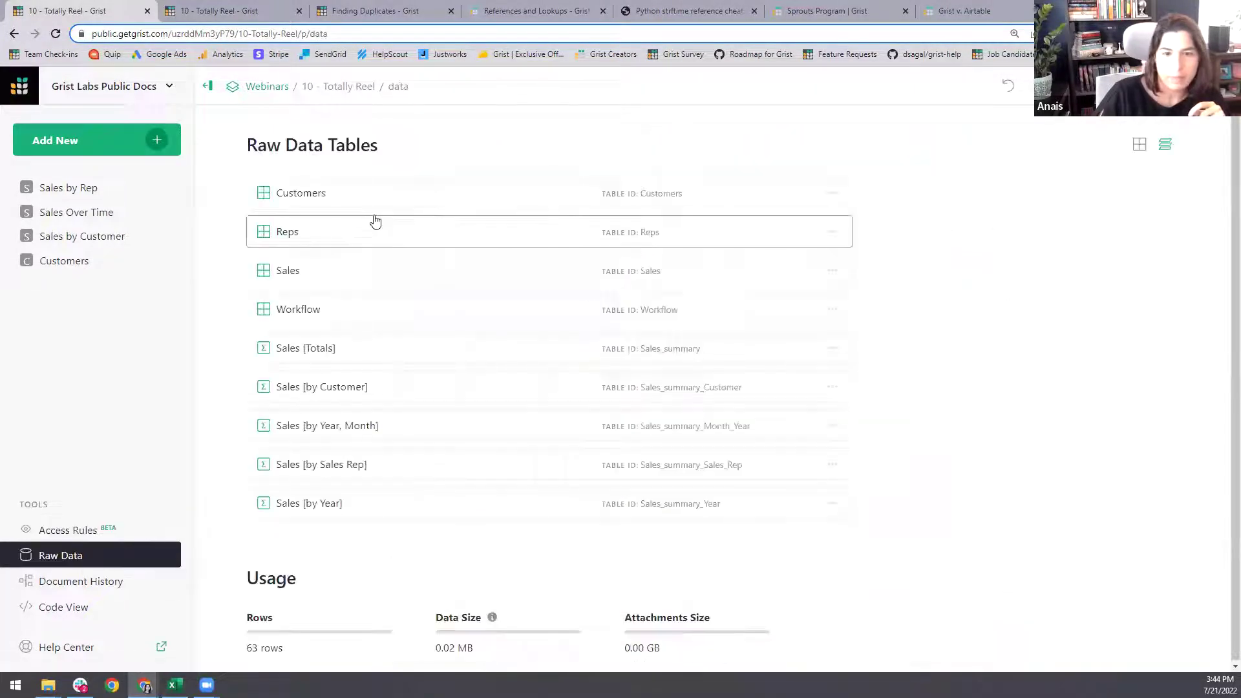
- Open the Reps raw table, widen its Email column, and select row 5's email address
click(341, 236)
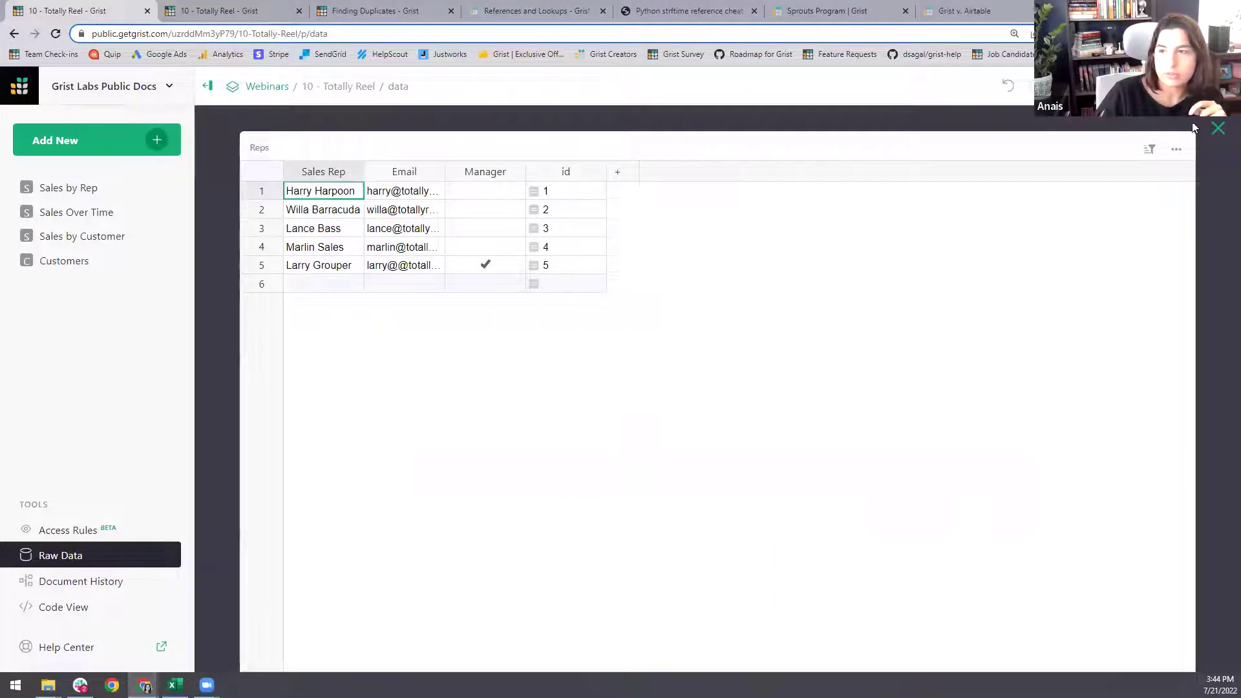
click(404, 265)
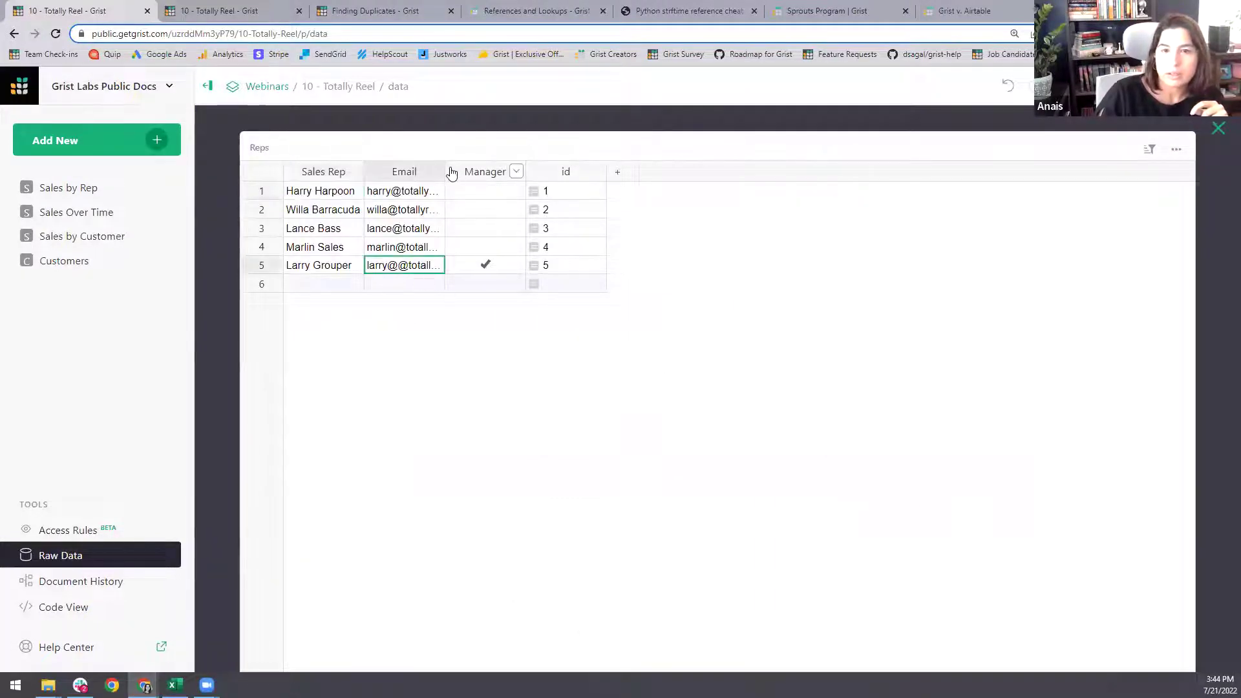
drag(445, 172, 602, 172)
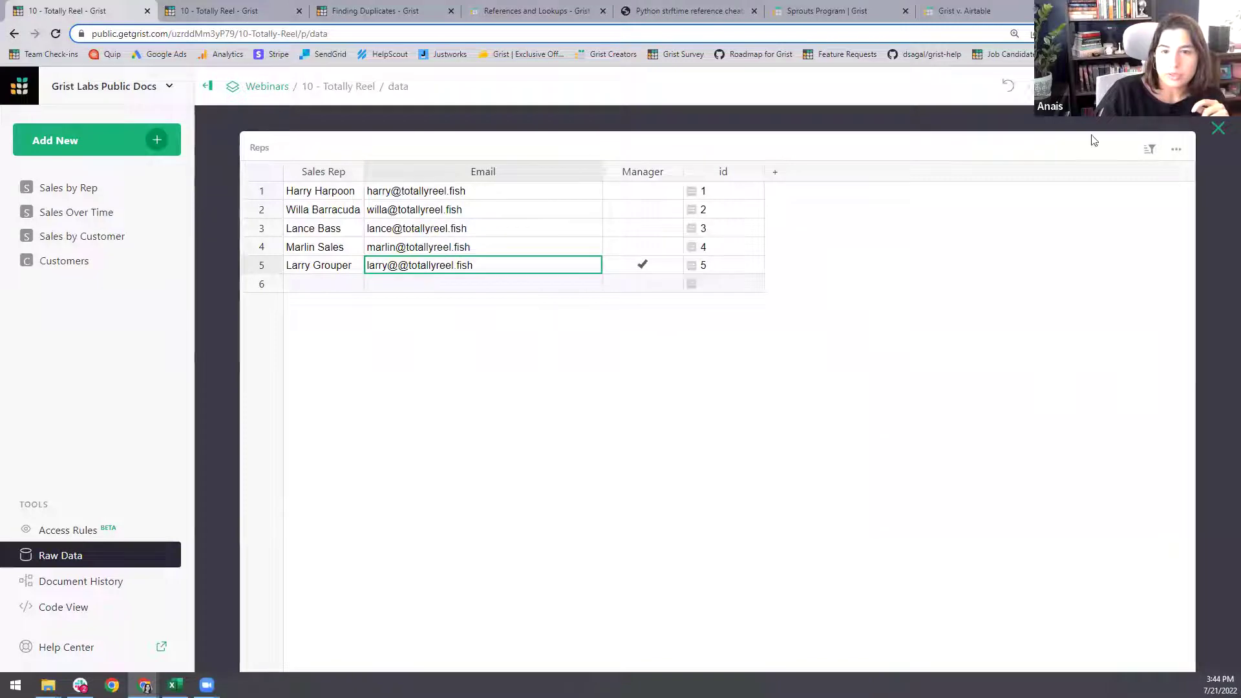
double_click(484, 266)
drag(485, 267, 362, 271)
key(ctrl+c)
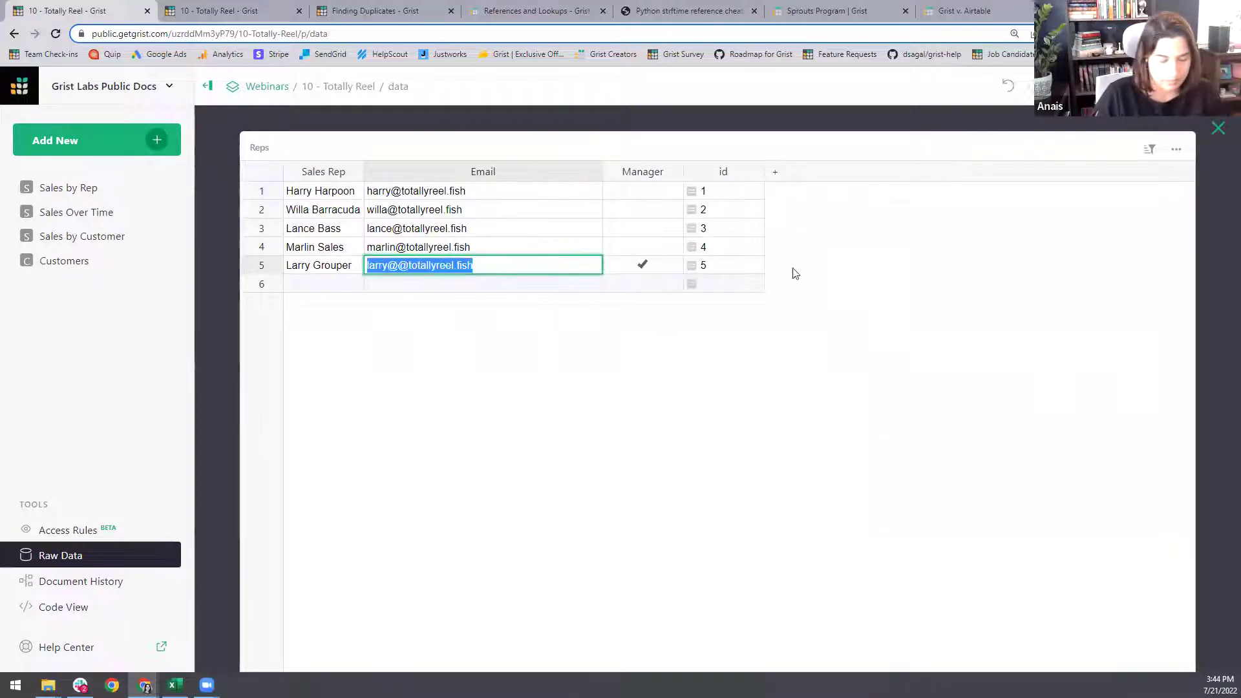
click(1218, 128)
- Remove the user with the mistyped email from the document's sharing list
click(1033, 86)
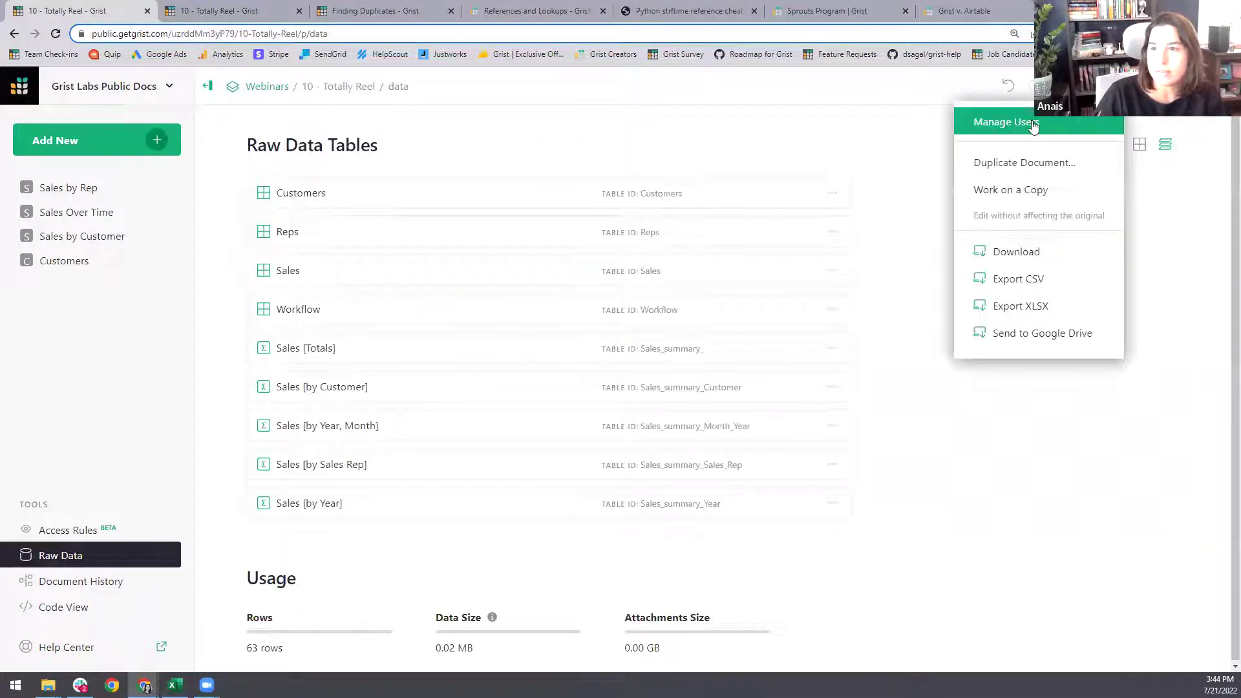
click(1006, 122)
click(800, 460)
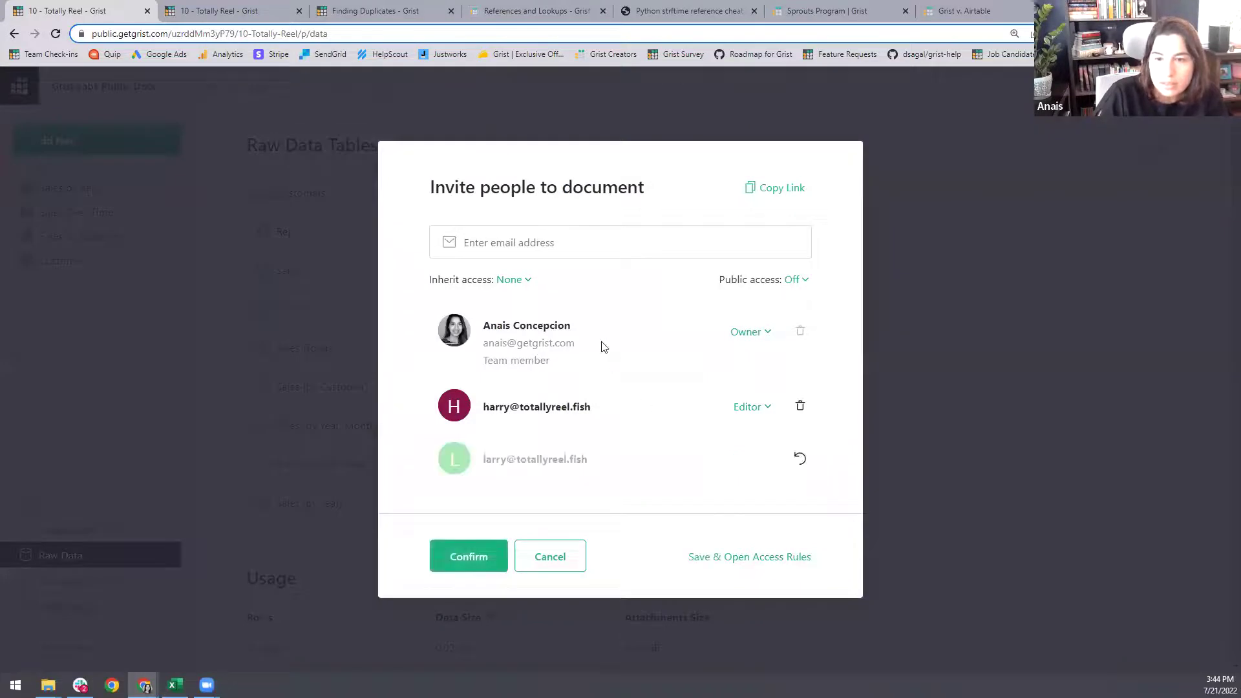
click(502, 558)
- Invite the rep's corrected email address, with the extra @ removed, as an Editor
click(1083, 86)
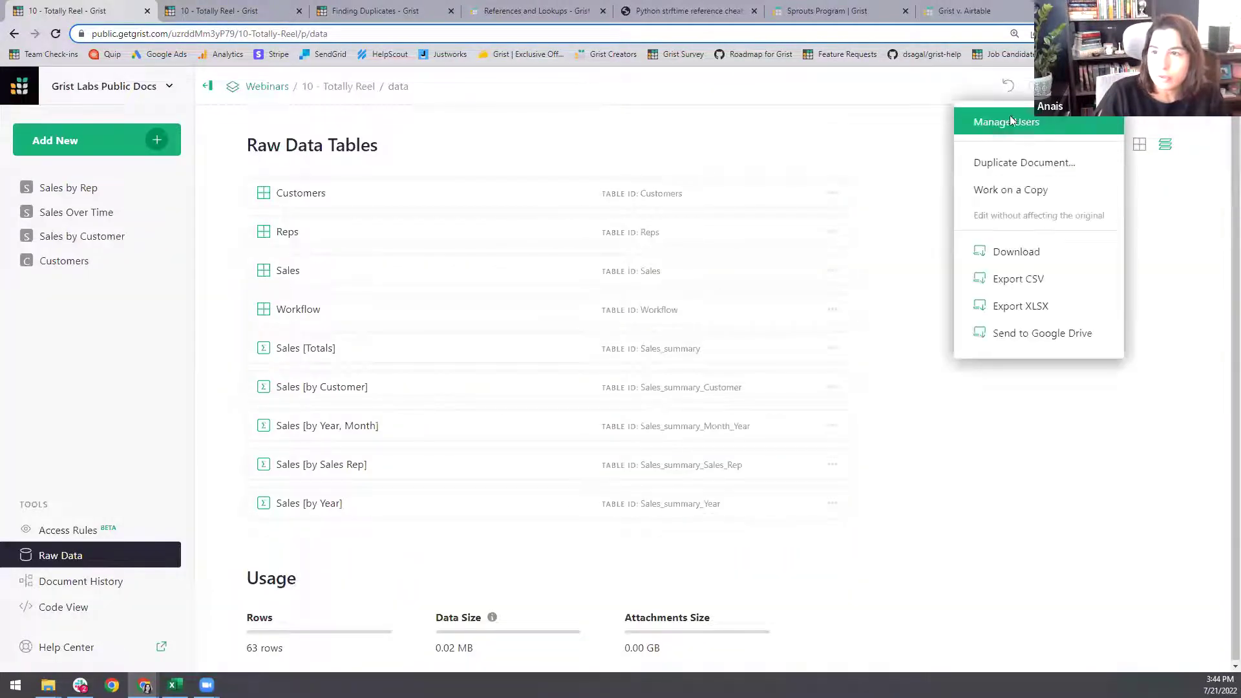
click(1009, 119)
key(ctrl+v)
key(Return)
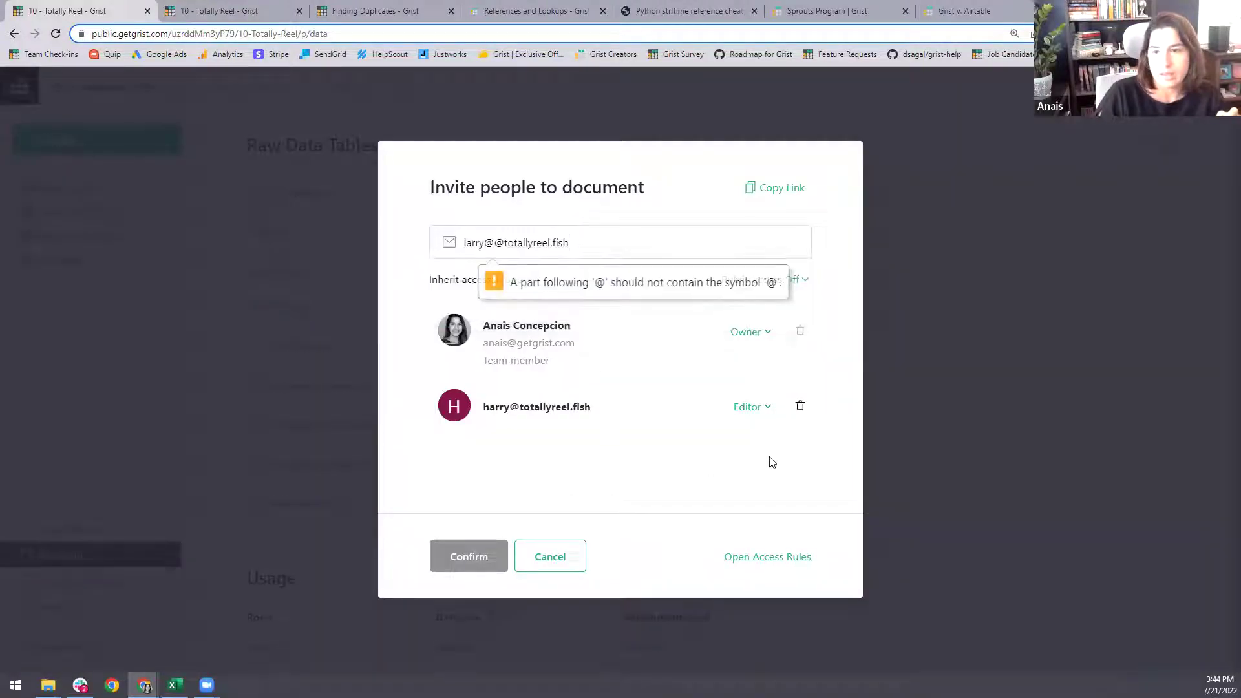
click(490, 245)
key(BackSpace)
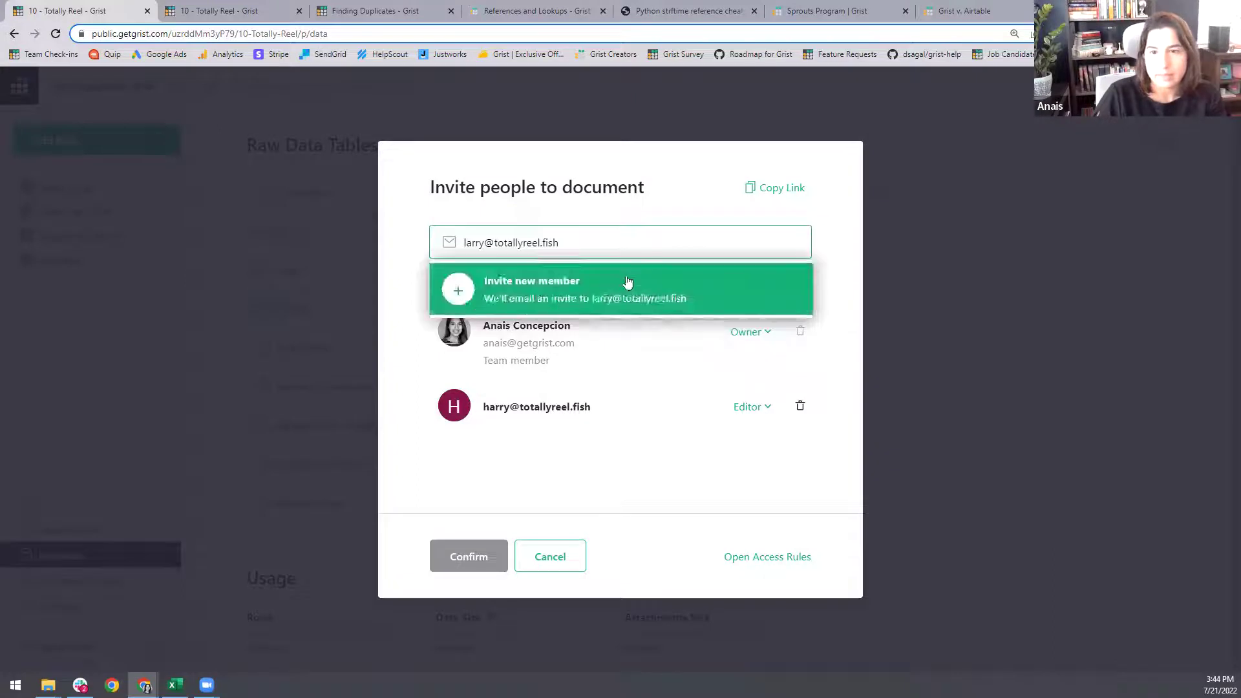
click(627, 282)
click(750, 461)
click(785, 514)
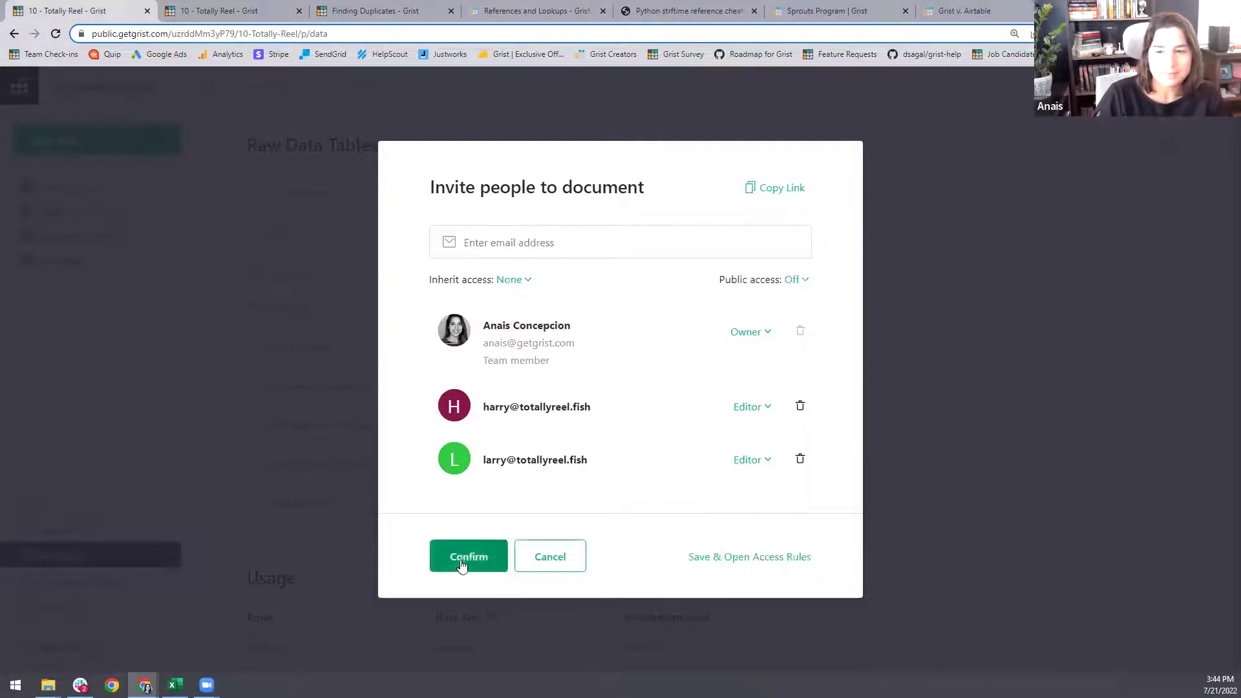
click(470, 558)
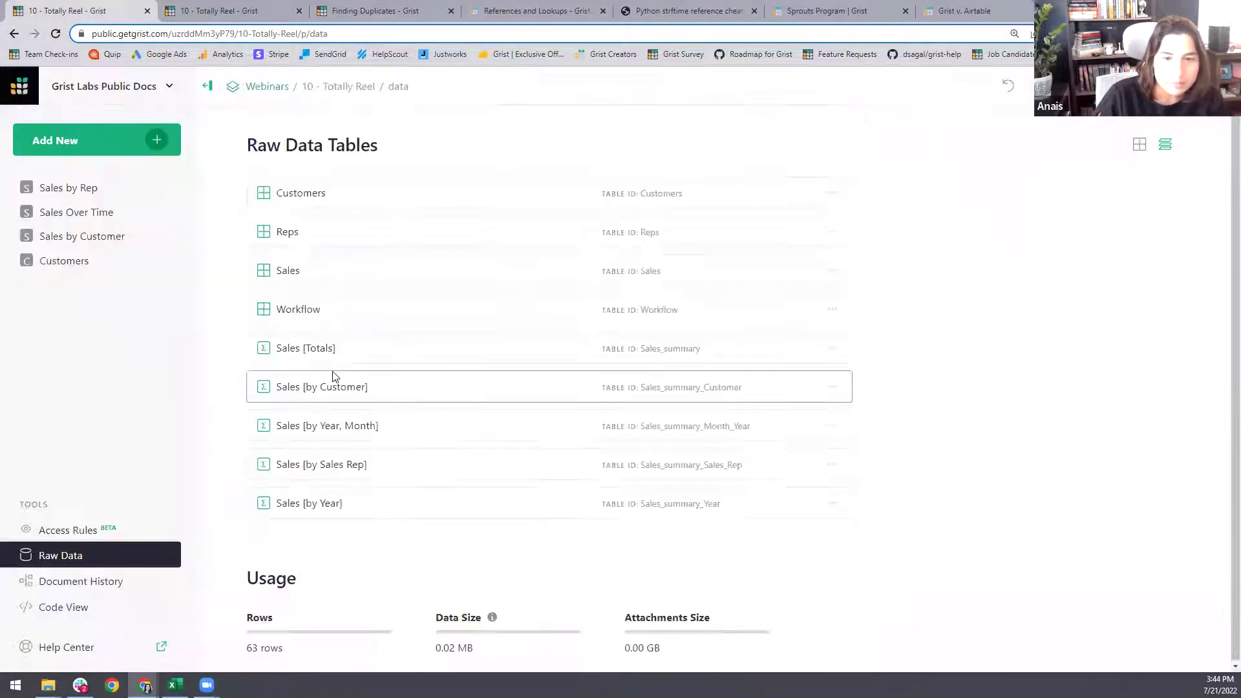
- Remove the extra @ from row 5's email in the Reps table
click(351, 221)
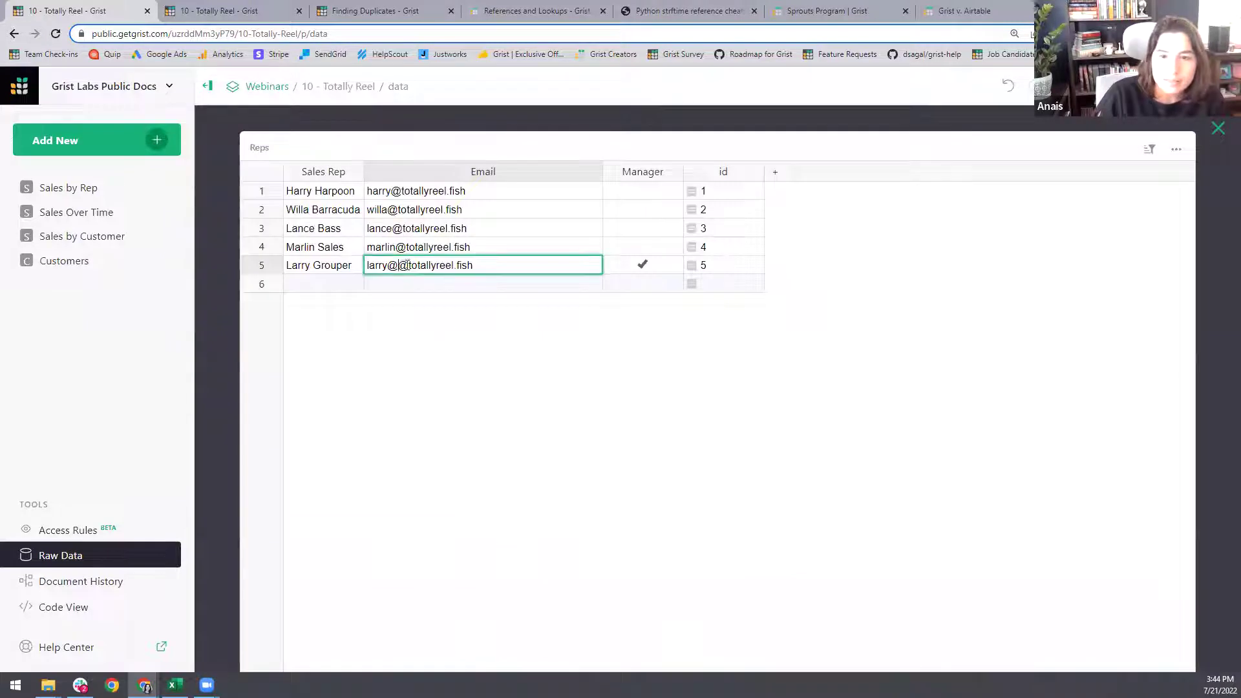
key(BackSpace)
key(Return)
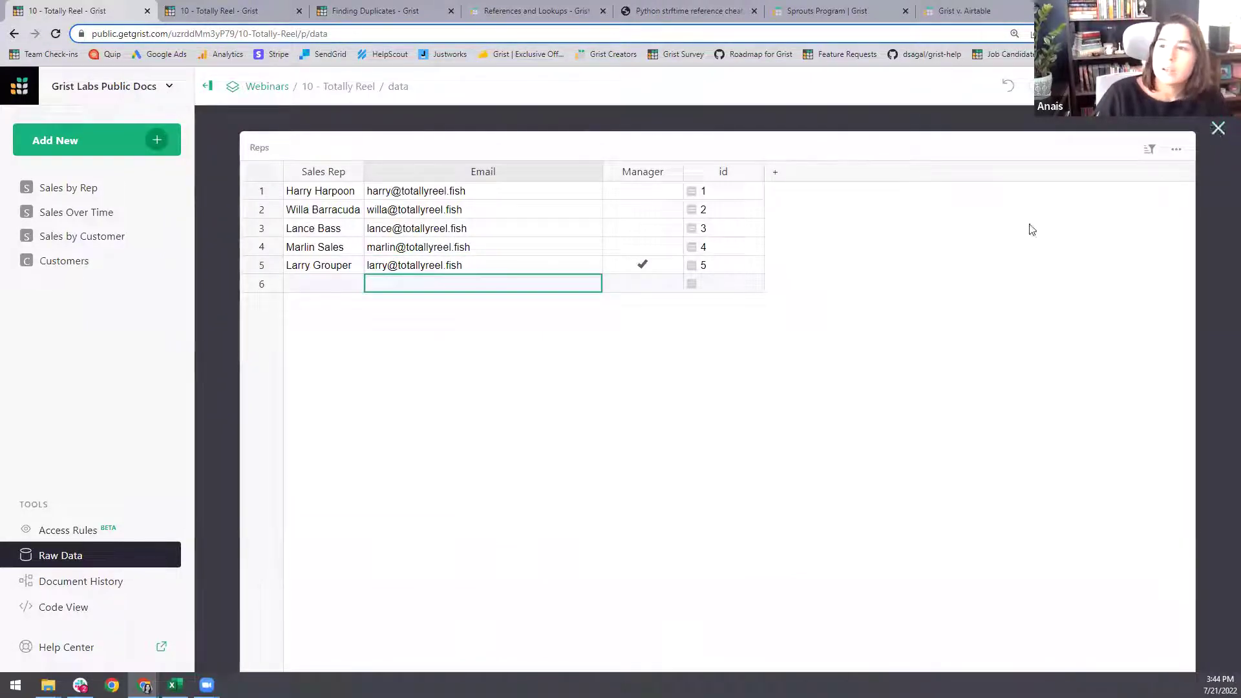
key(Escape)
- Preview the document as one rep, browsing its sales, pages and the Workflow raw table
click(71, 530)
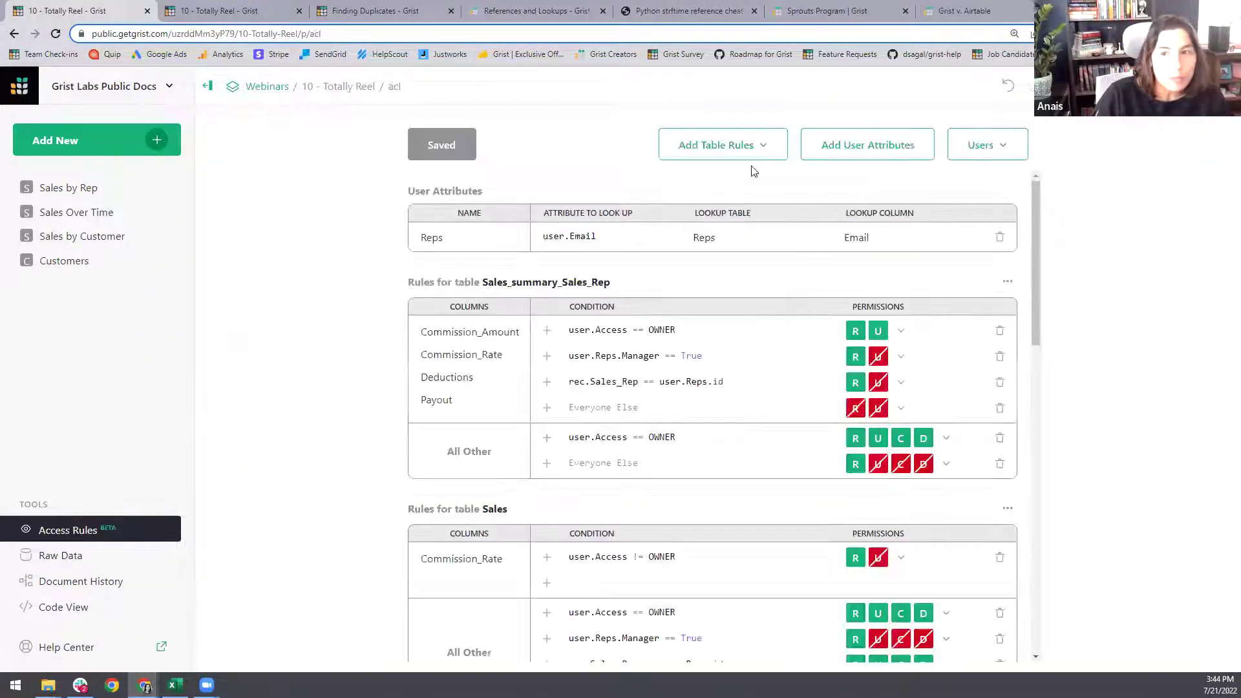
click(983, 145)
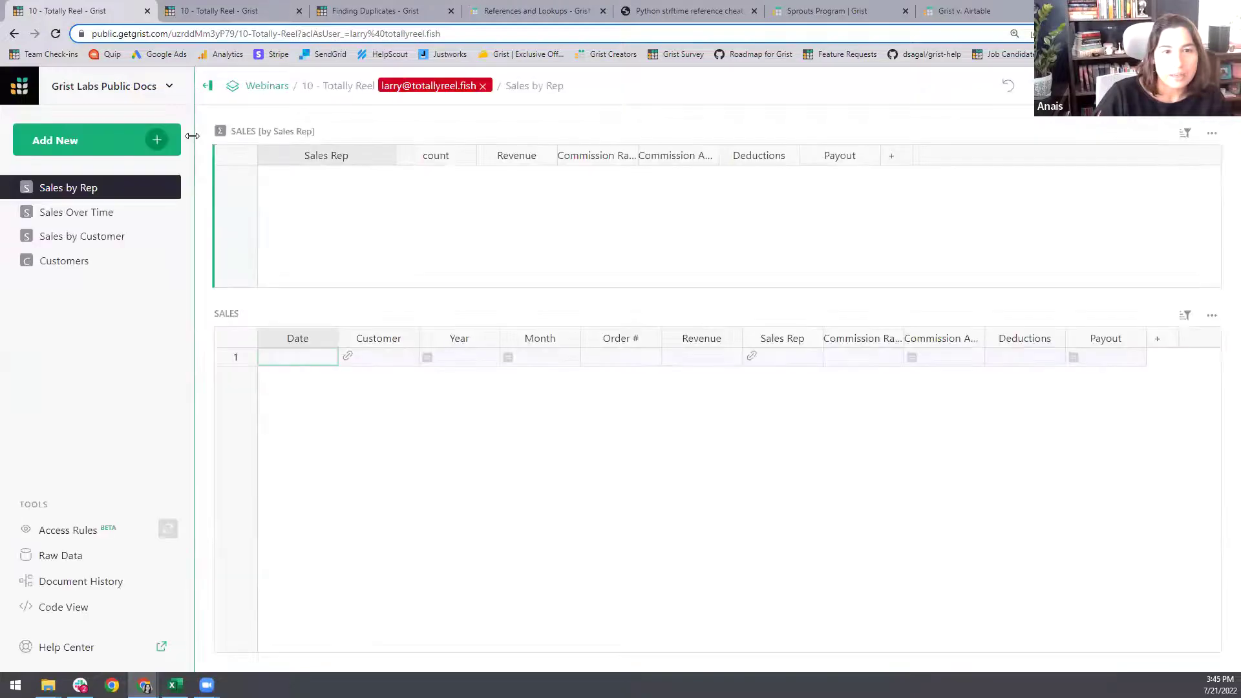
click(620, 395)
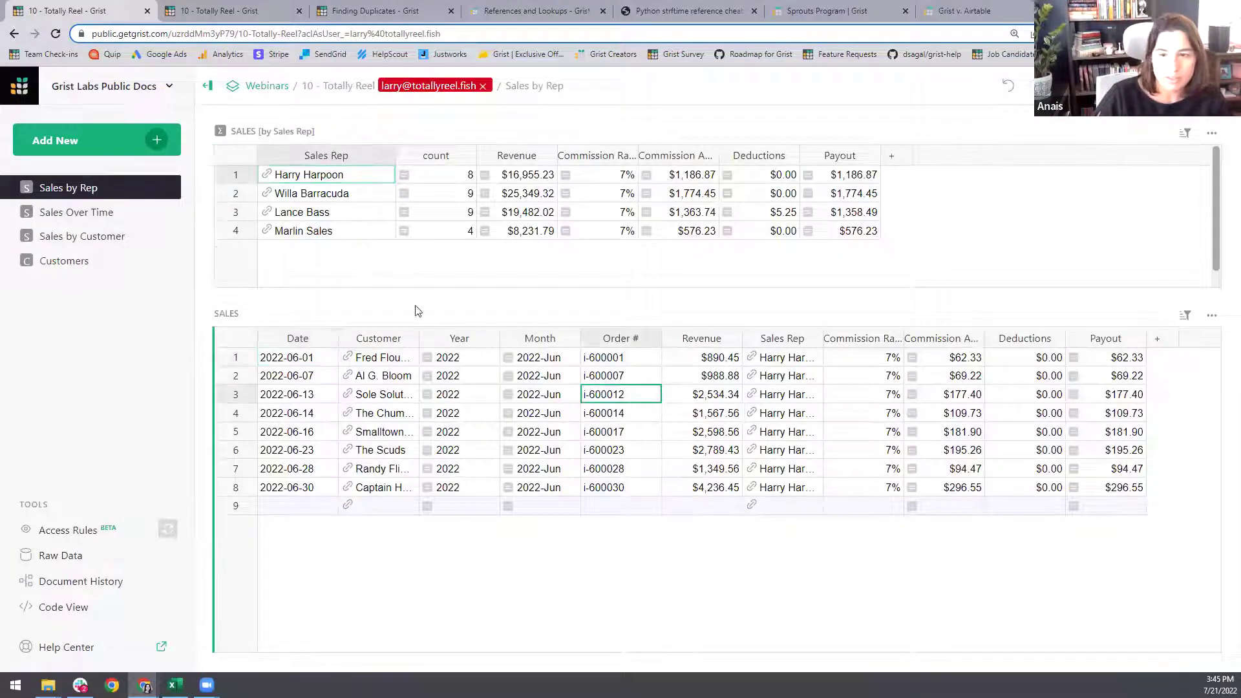
click(308, 197)
click(302, 212)
click(97, 212)
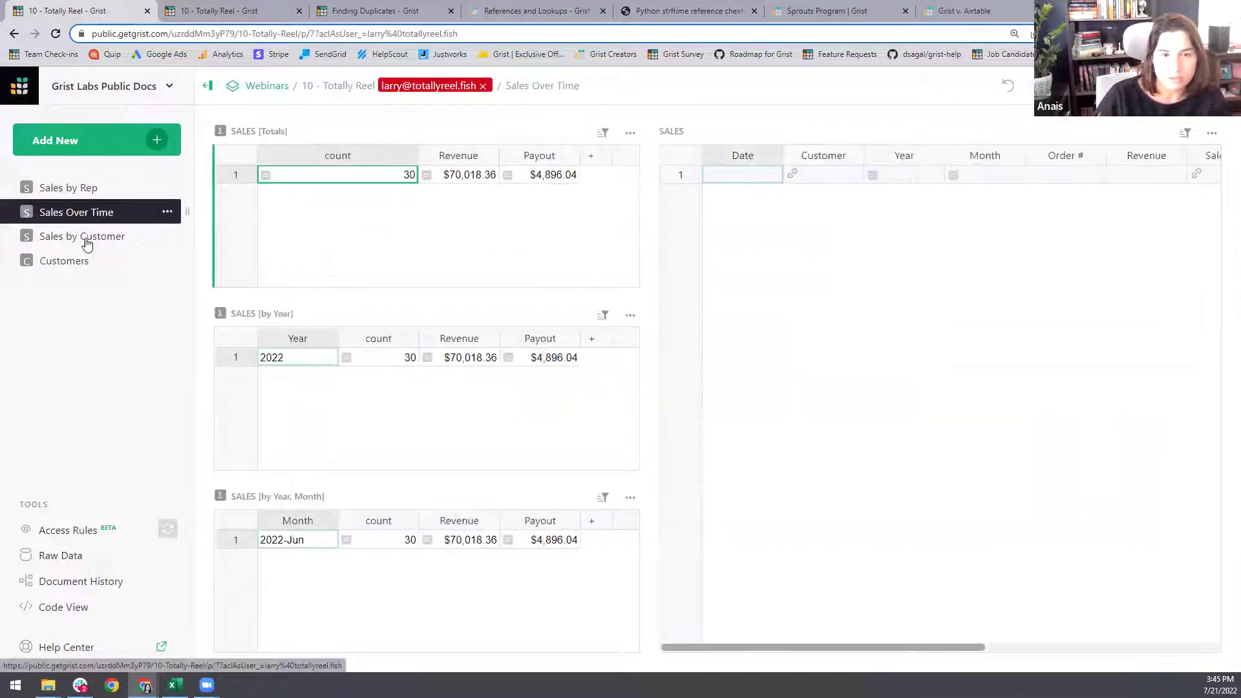
click(86, 240)
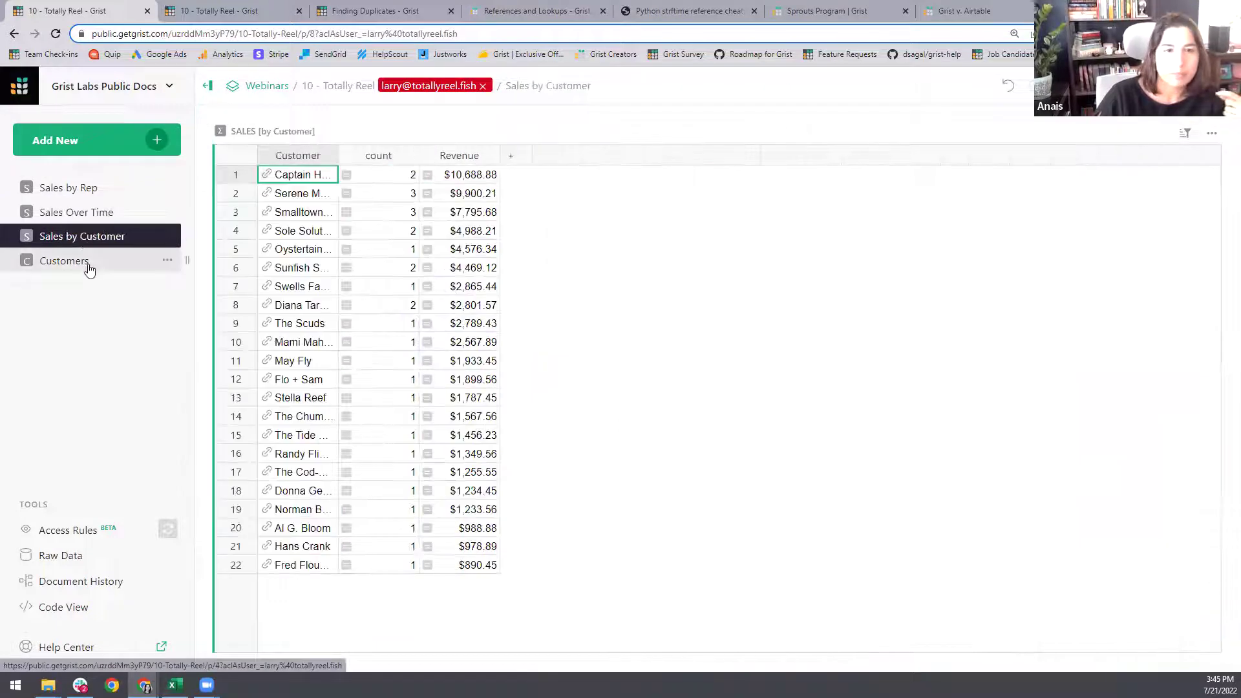
click(89, 265)
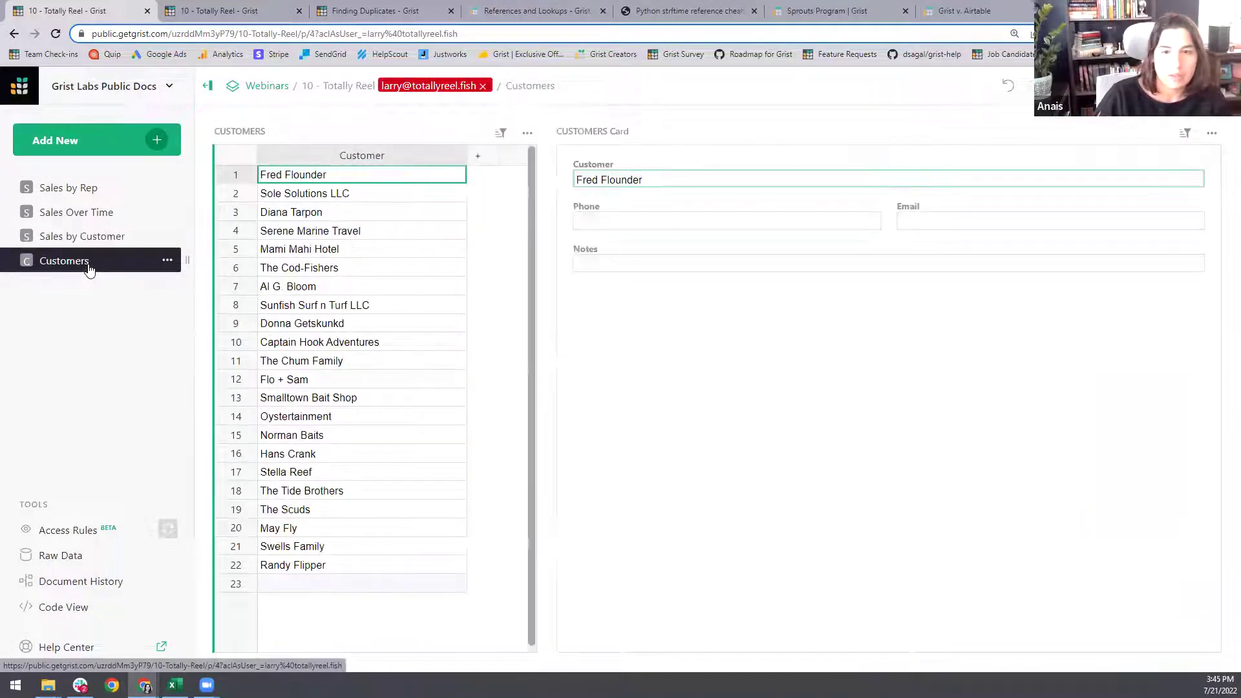
click(76, 556)
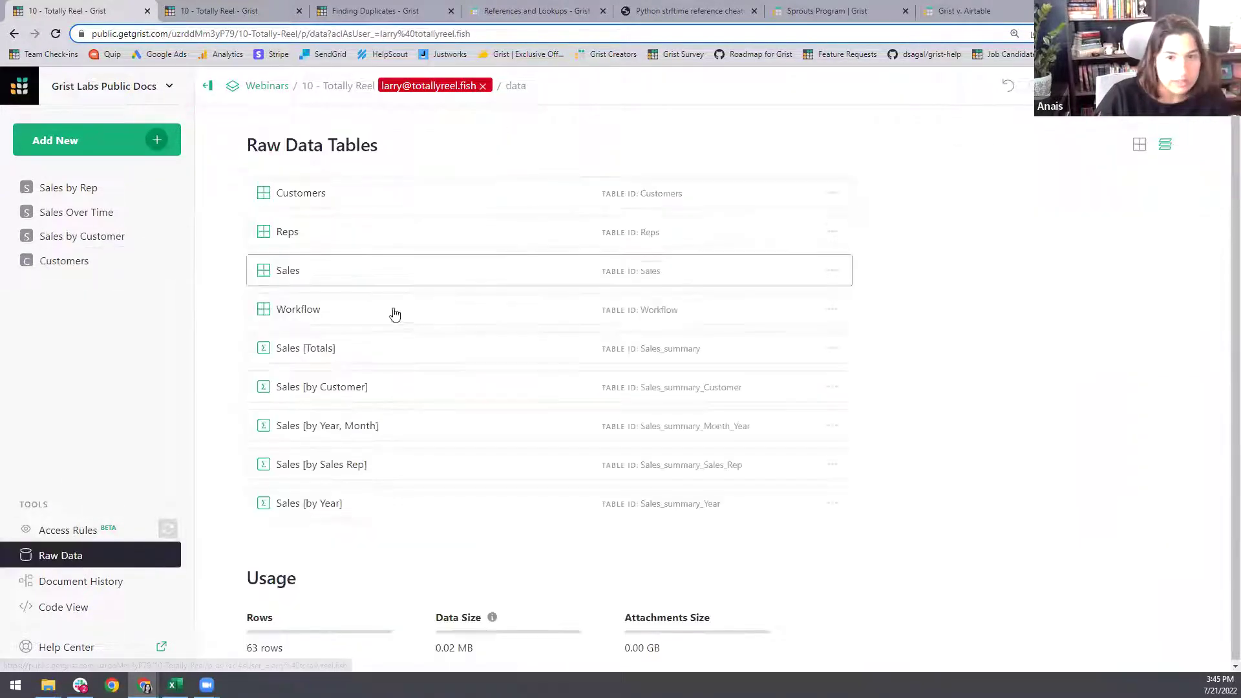
click(394, 311)
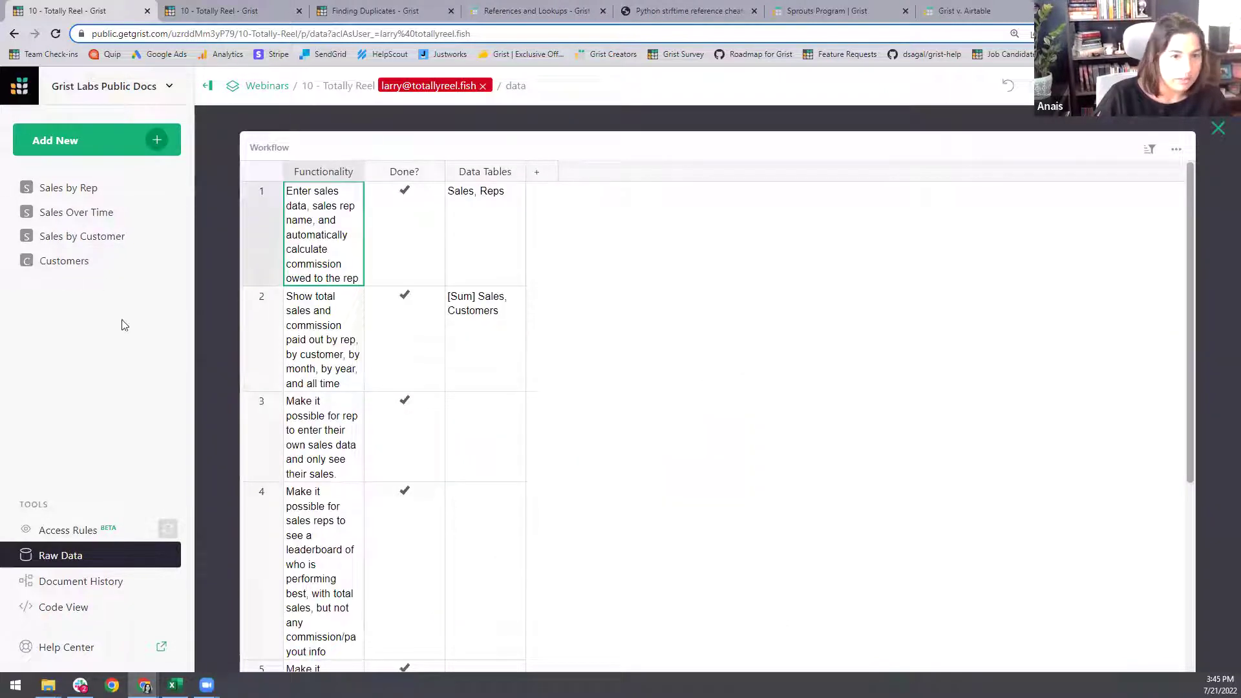
click(1217, 129)
- Switch the preview to another sales rep and inspect the censored rep totals
click(483, 86)
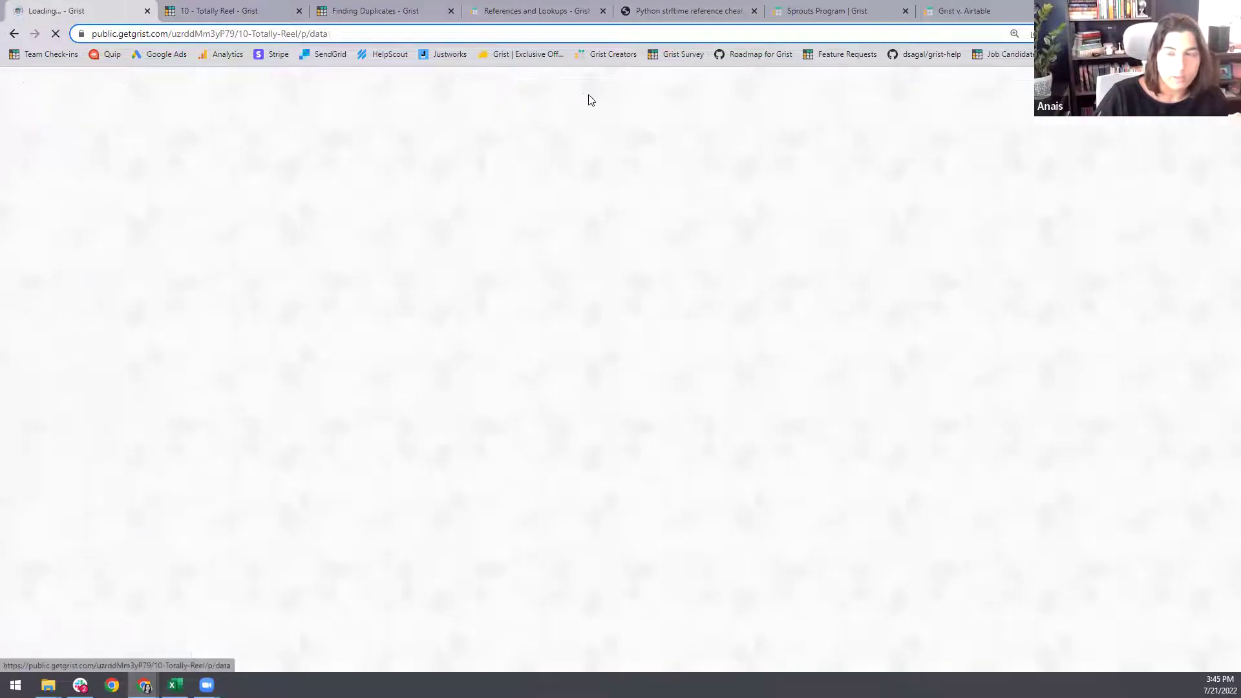
click(81, 530)
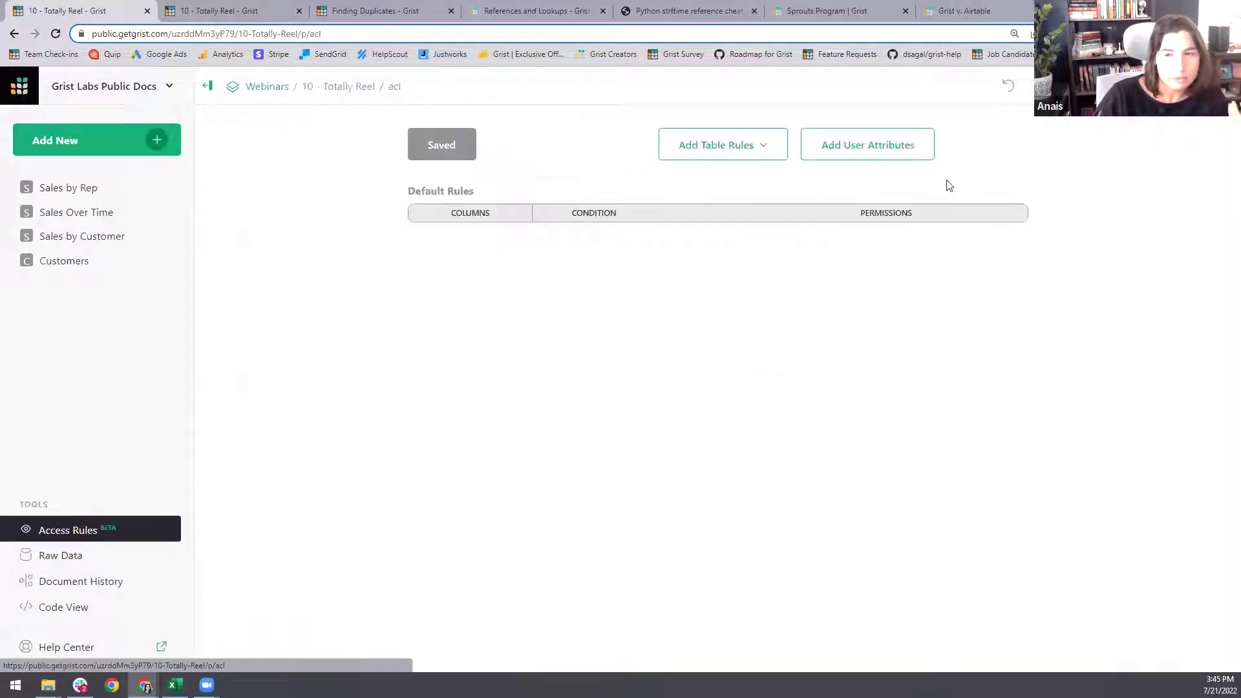
click(976, 149)
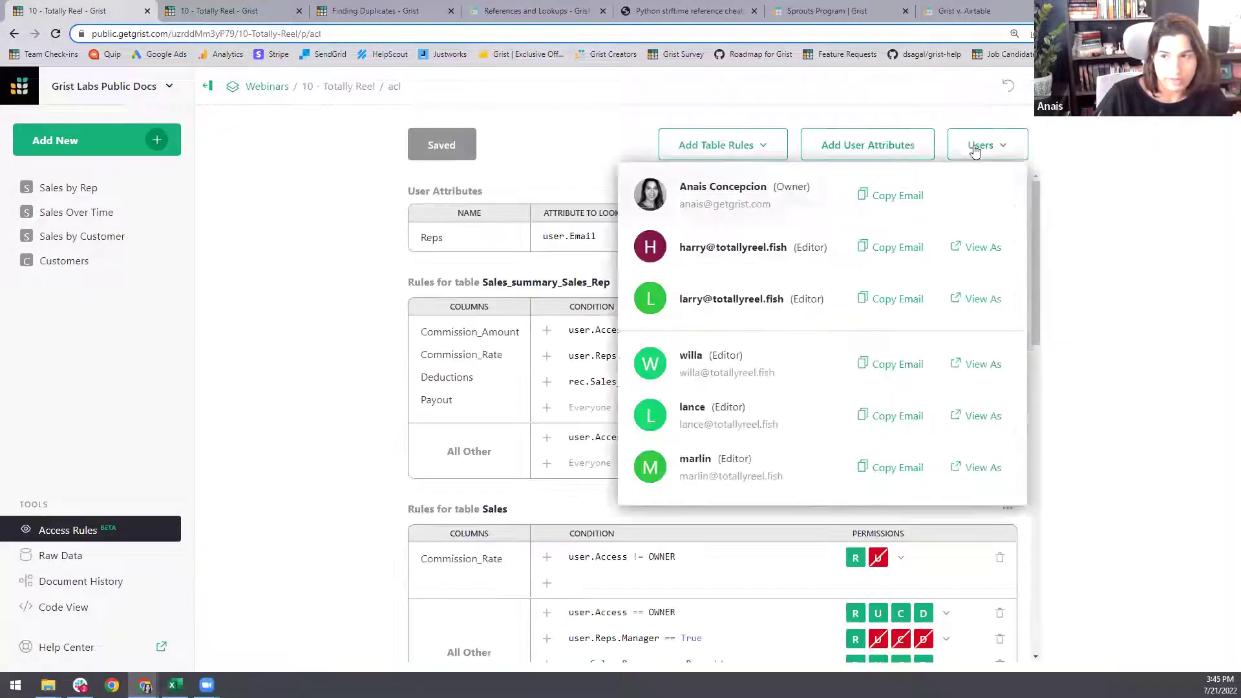
click(976, 247)
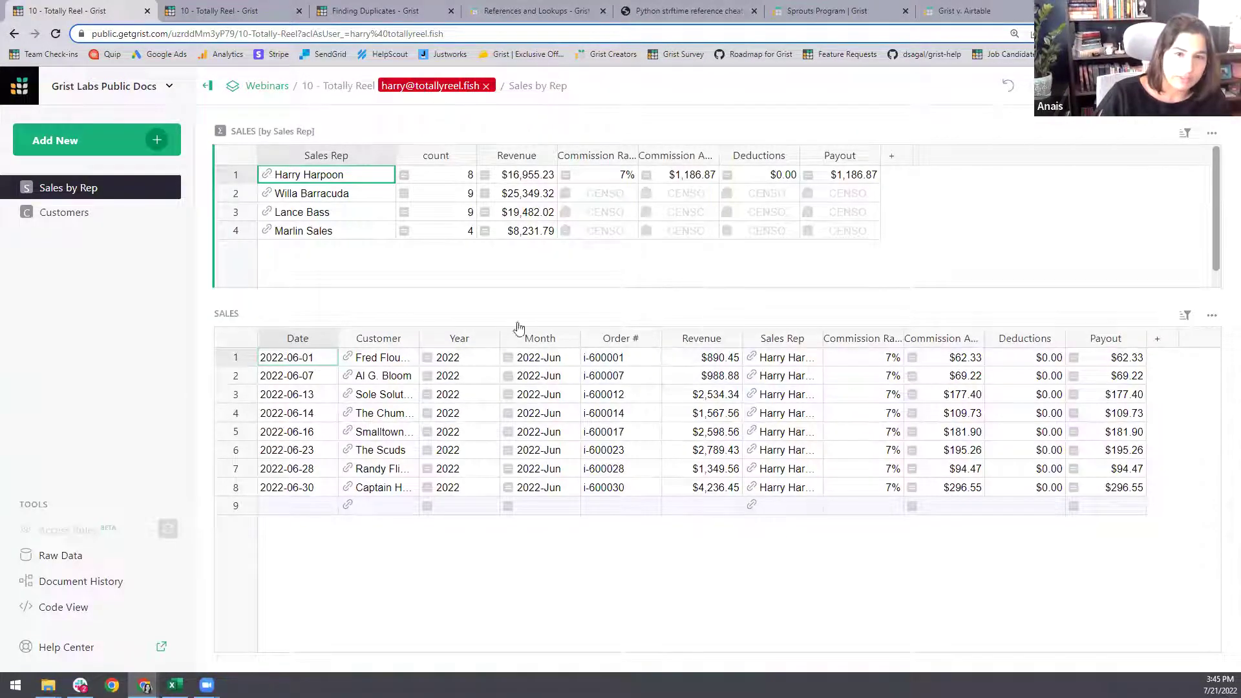
click(296, 193)
click(299, 212)
click(299, 230)
- As that rep, mark the first rep as manager in Reps, showing the table is editable
click(64, 212)
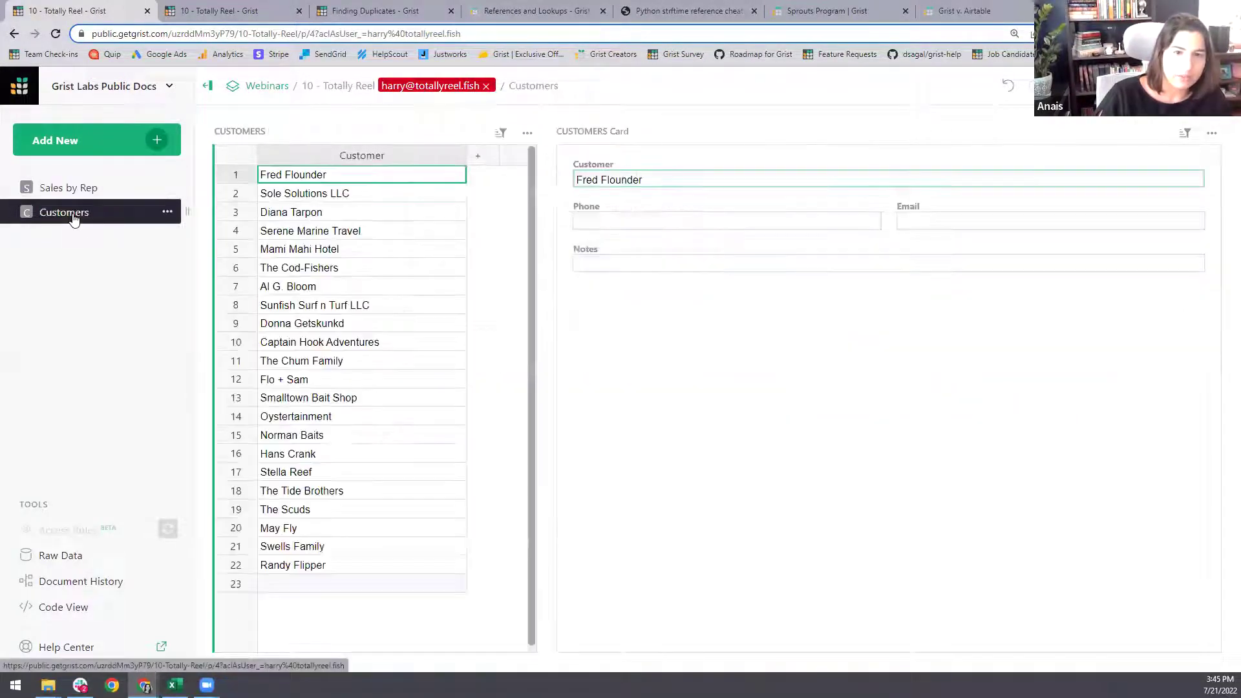
click(57, 557)
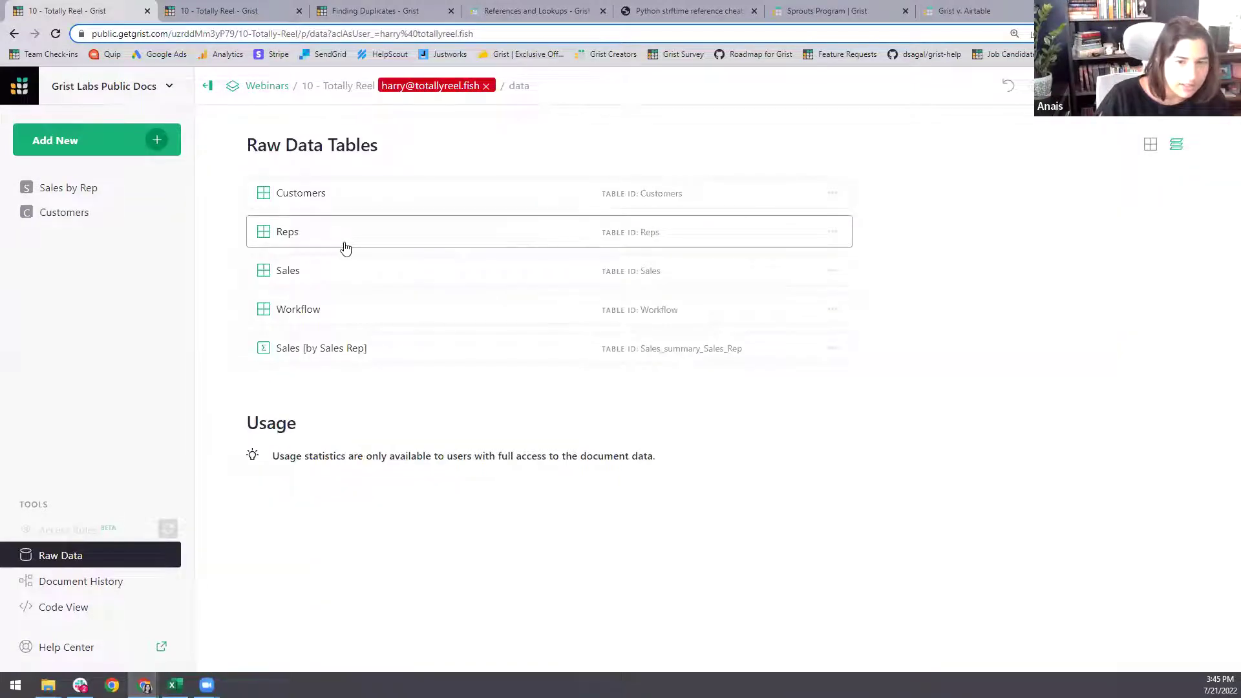
click(334, 243)
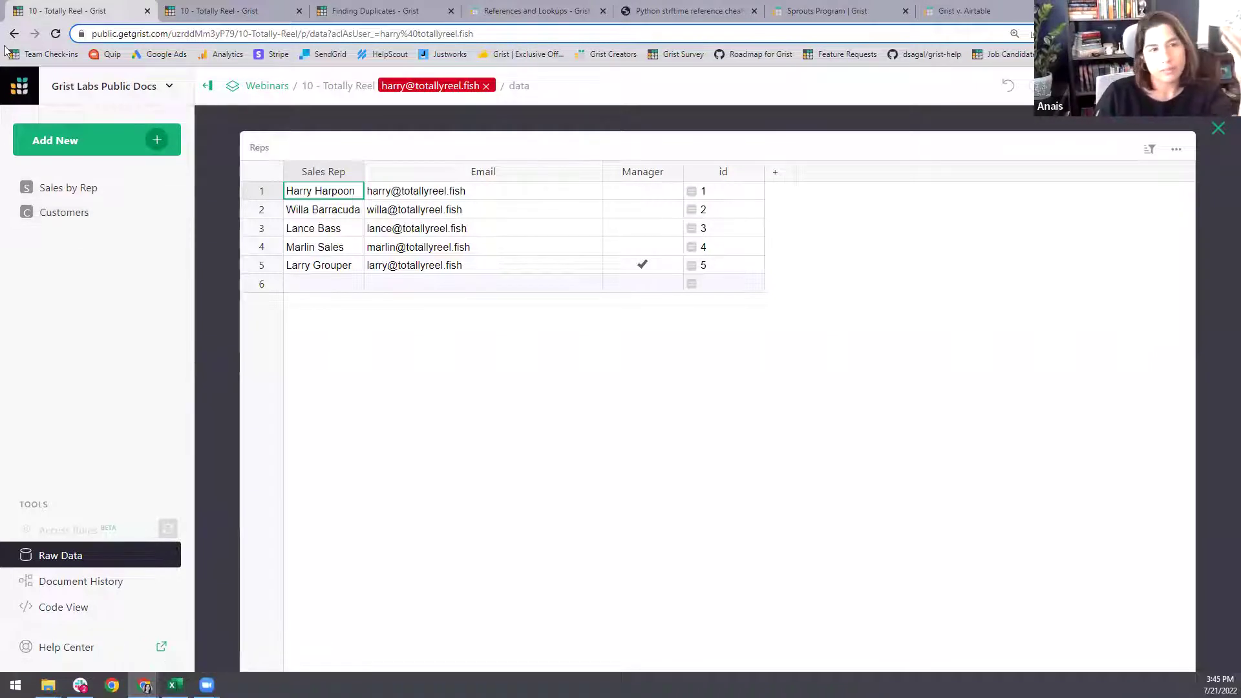
click(643, 192)
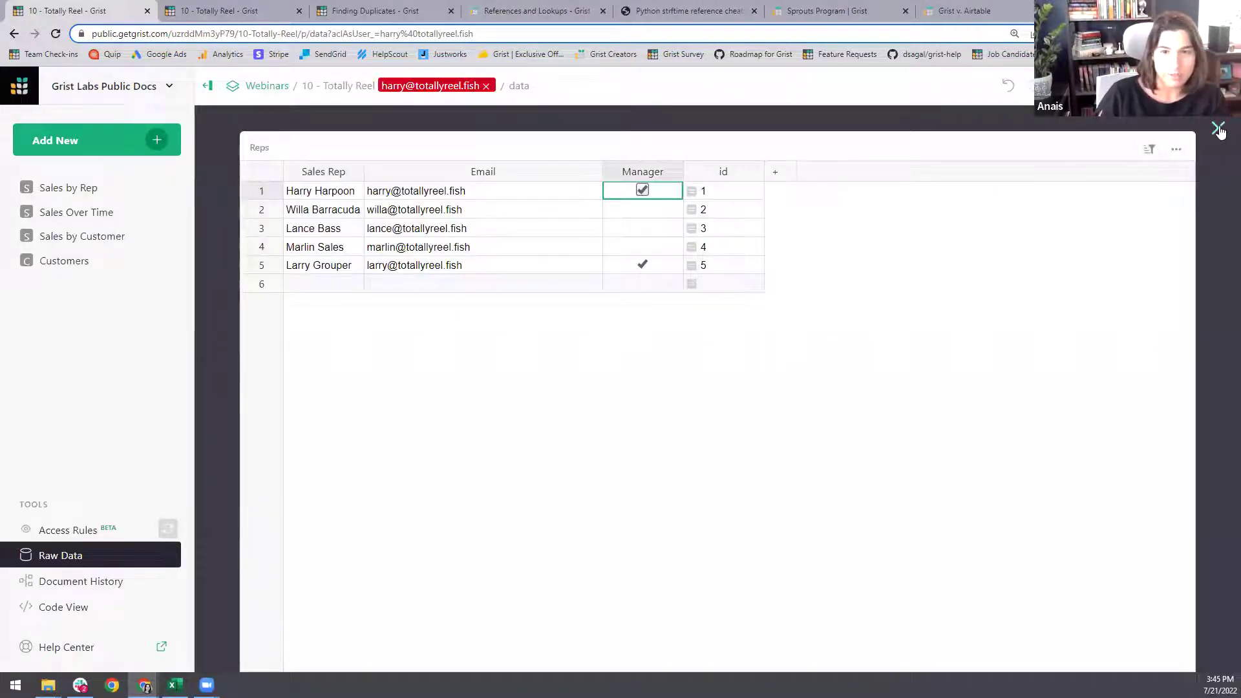
click(1218, 129)
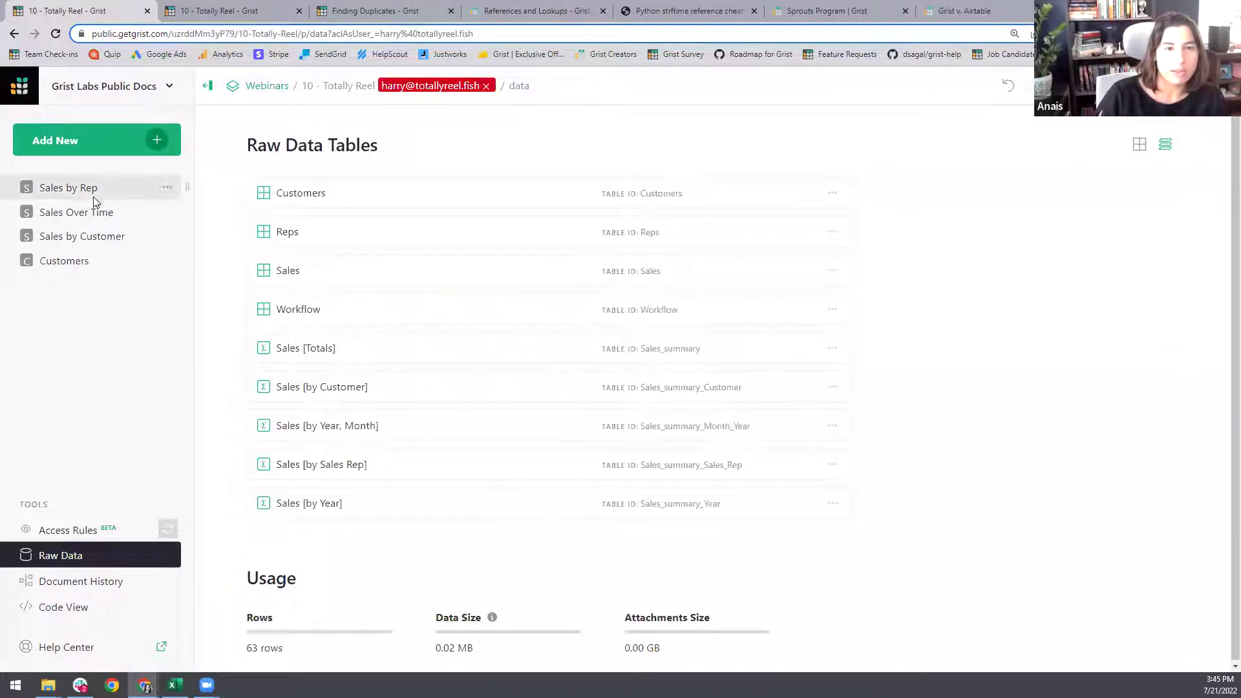
click(91, 191)
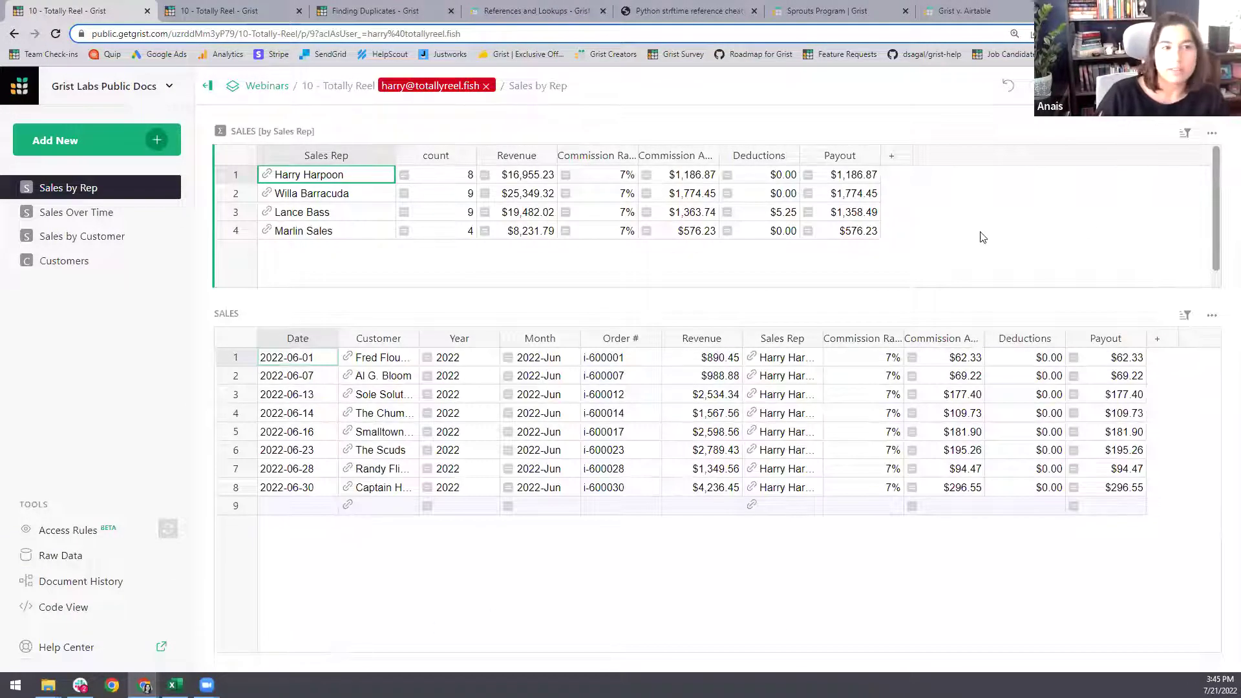
click(486, 87)
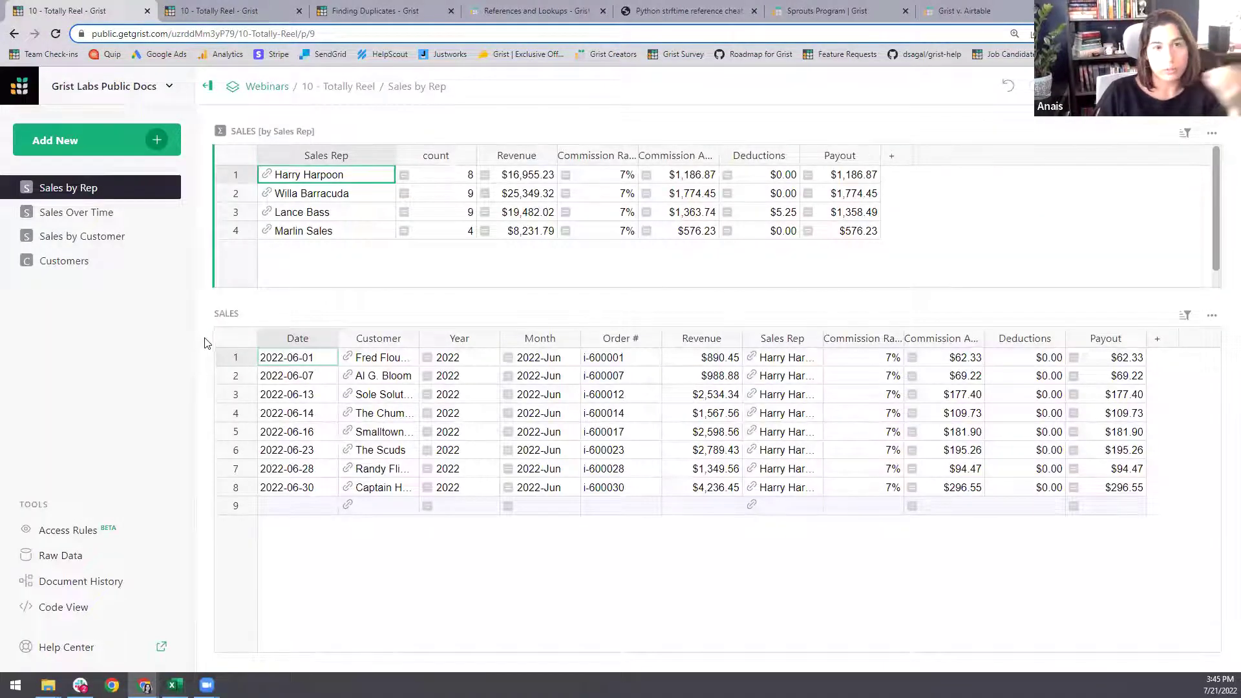
- Clear the first rep's manager flag in the Reps table and return to Access Rules
click(57, 531)
click(65, 556)
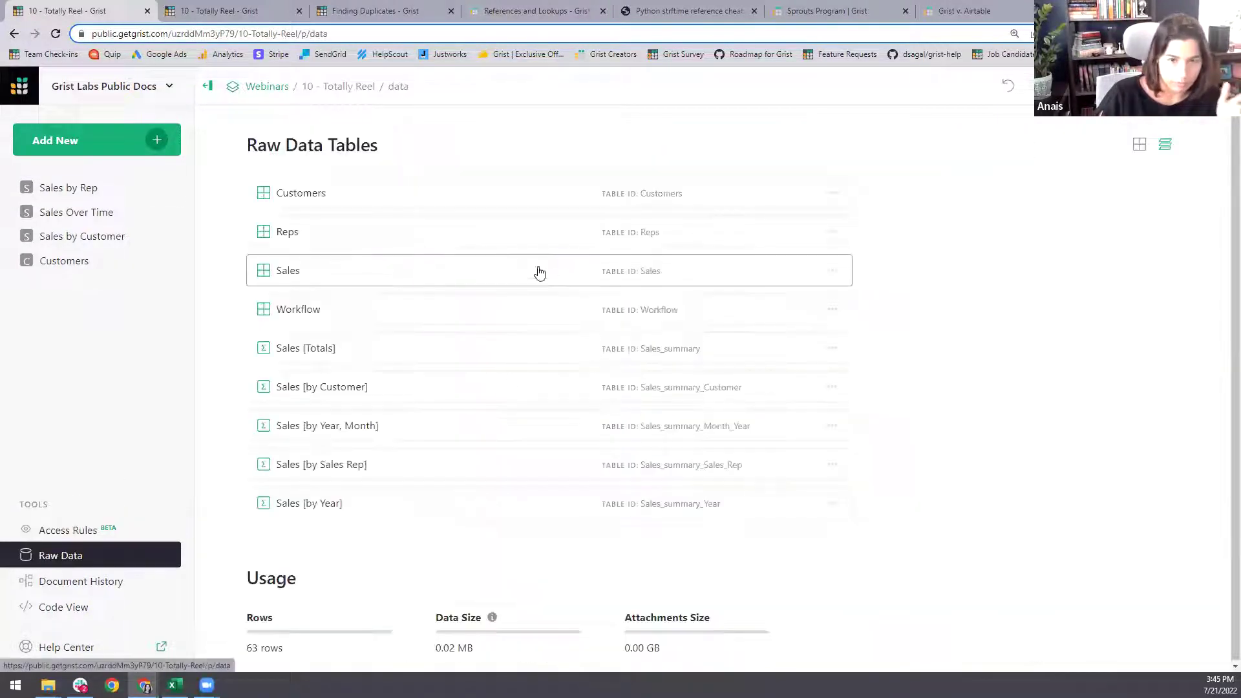
click(453, 242)
click(644, 194)
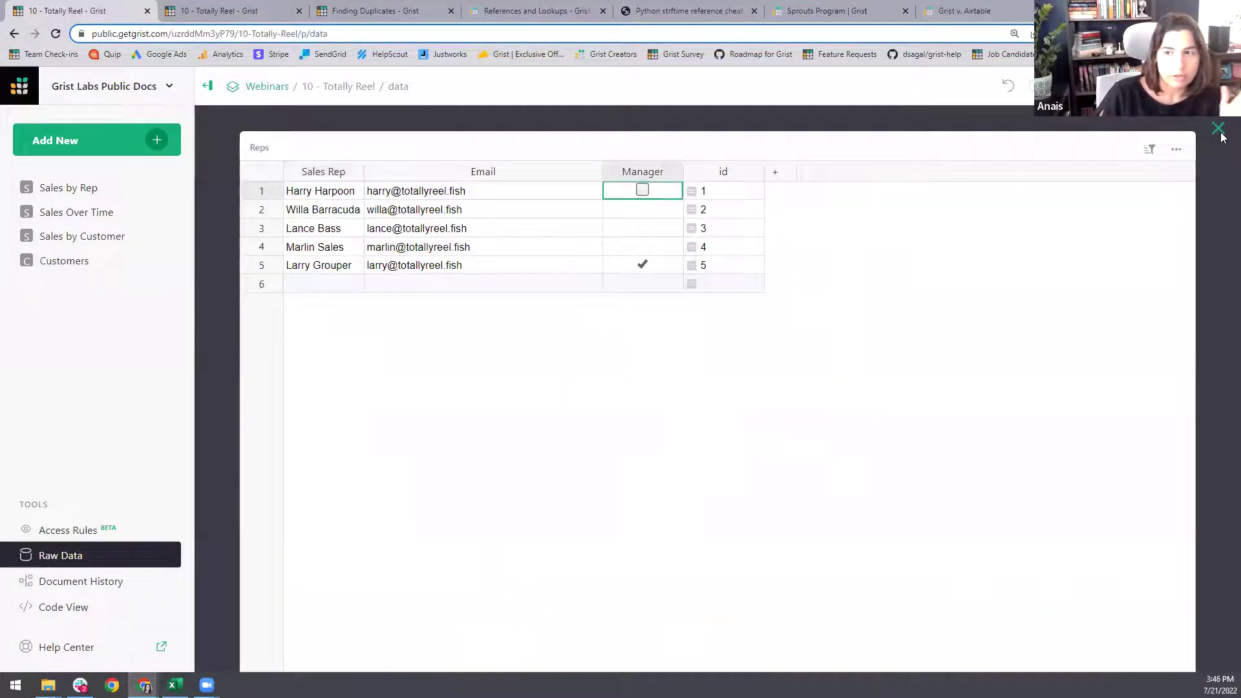
click(1219, 128)
click(77, 531)
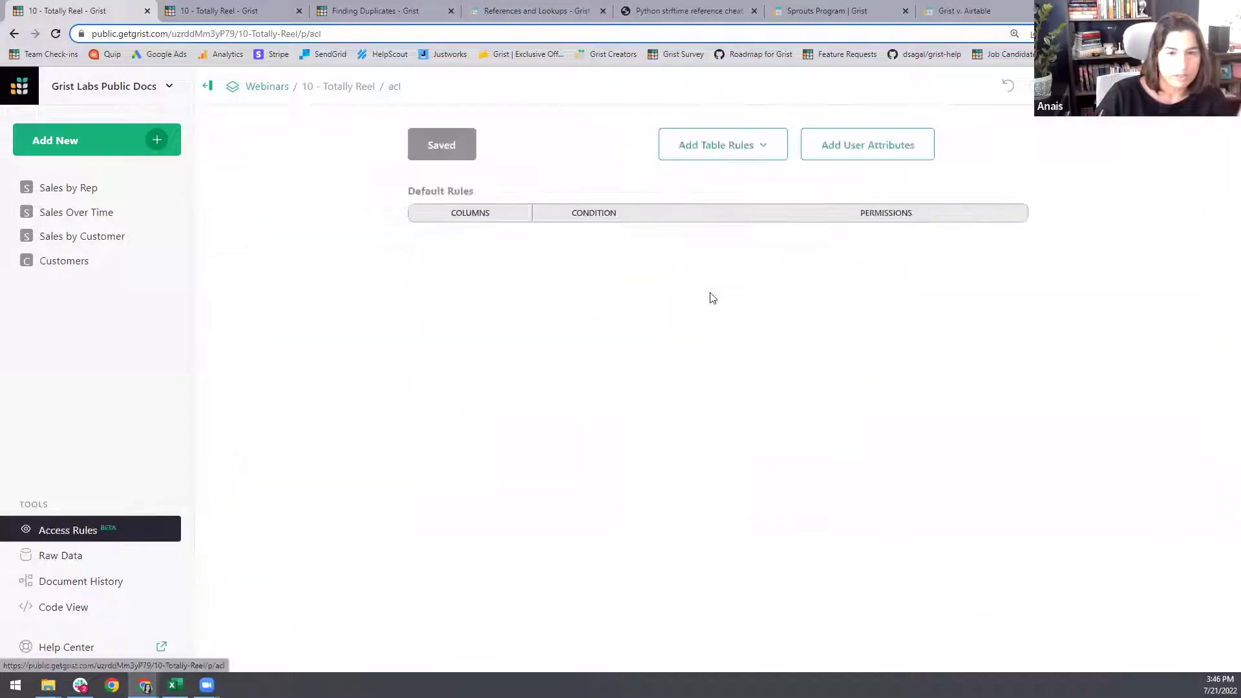
- Add Reps table rules: user.Access == OWNER gets all access, everyone else read-only; save
click(761, 151)
click(695, 209)
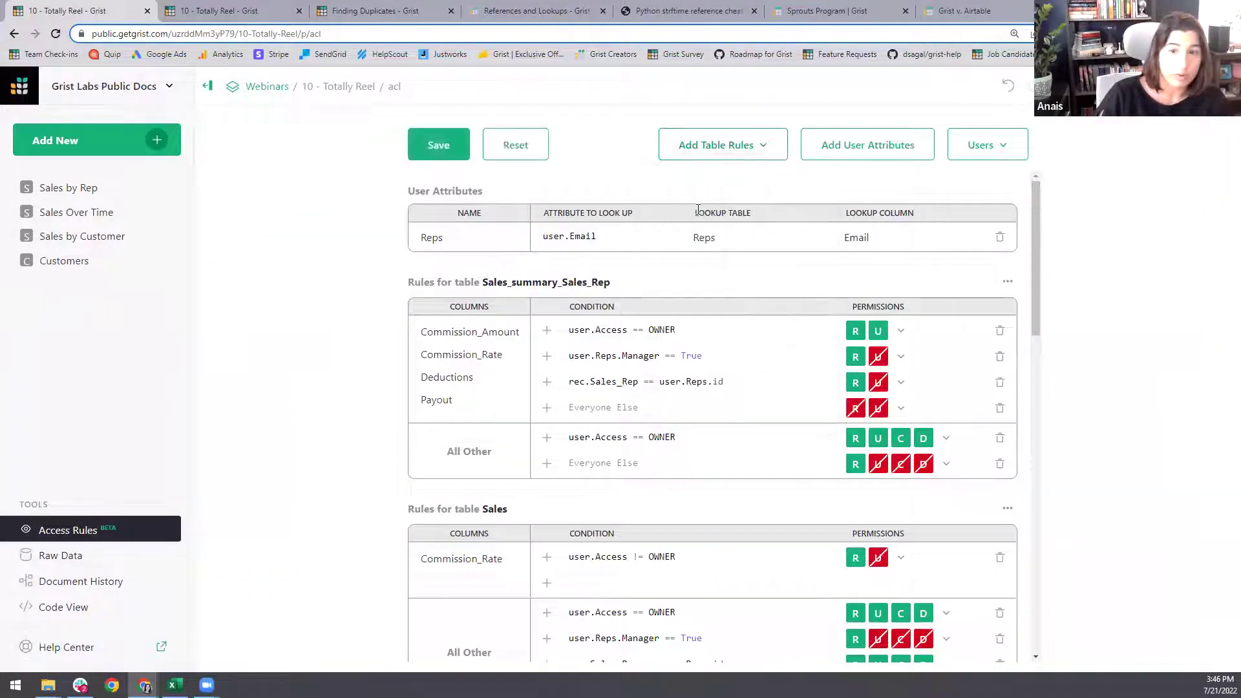
scroll(632, 386, down, 20)
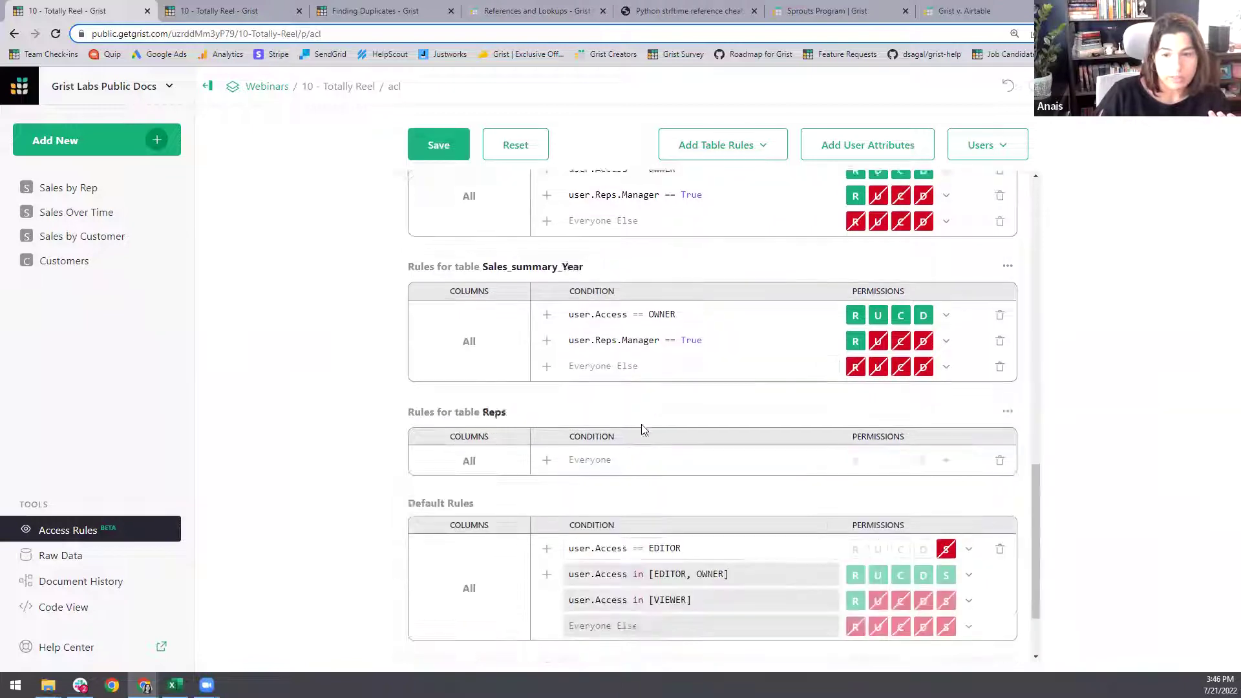
click(547, 355)
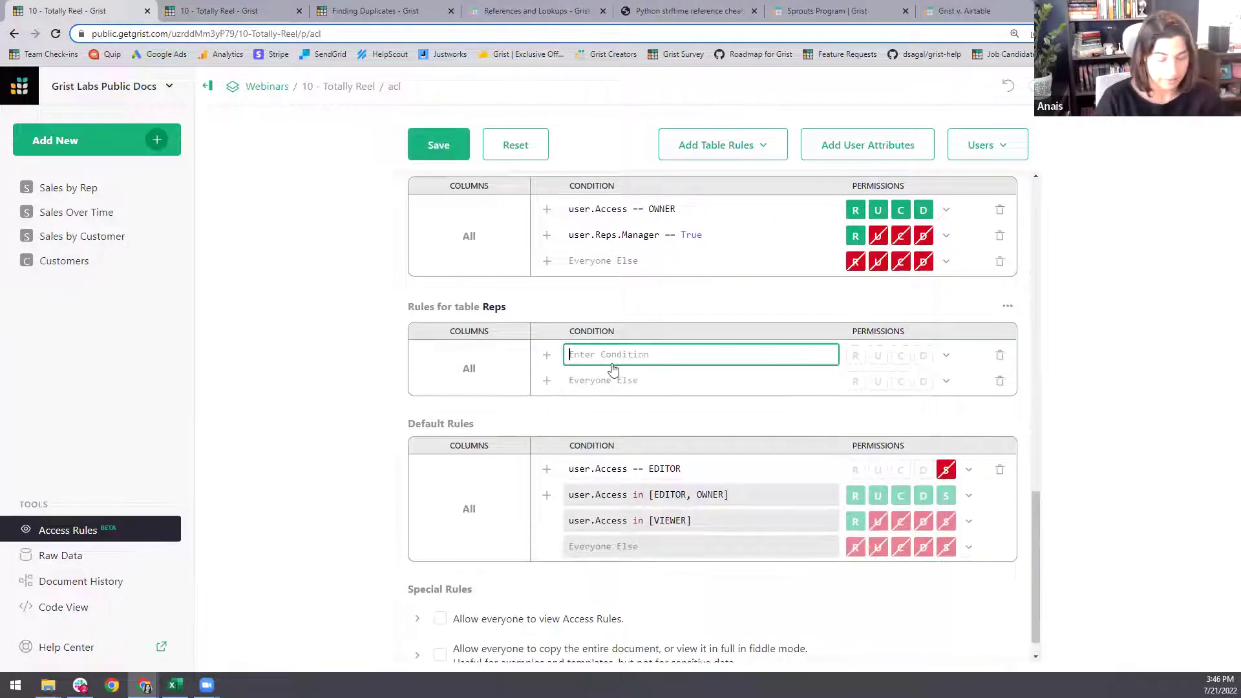
text(user.Access )
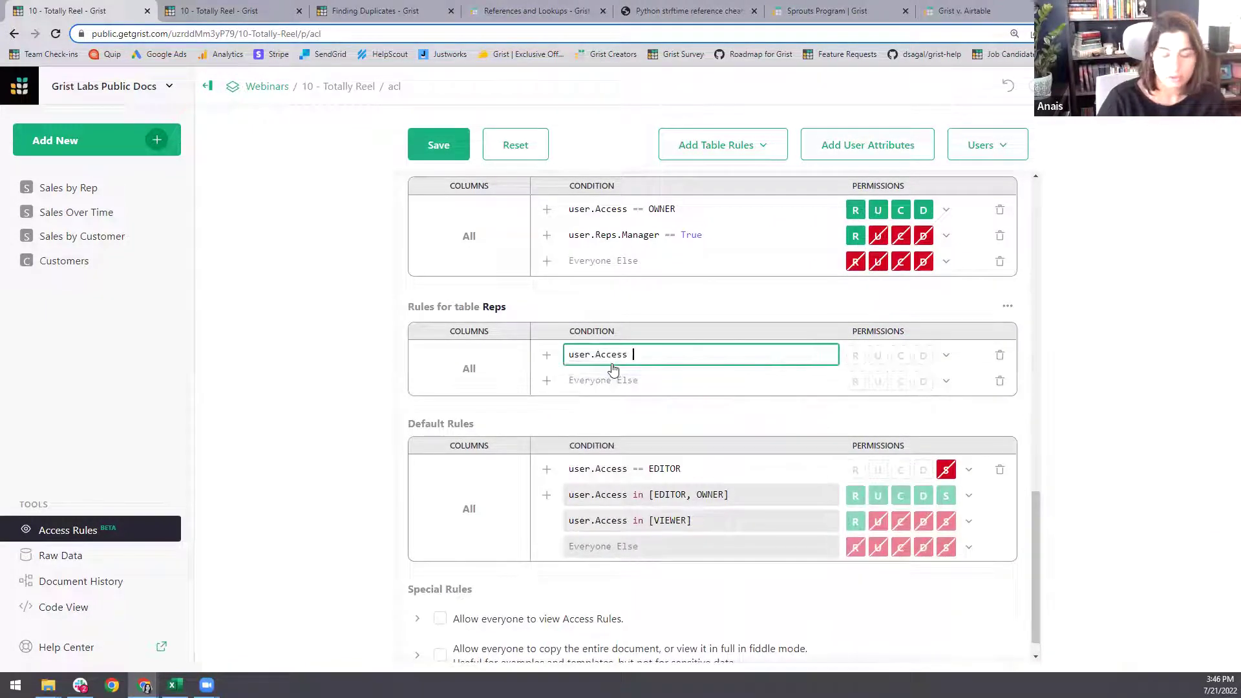
text(== OWNER)
key(Down)
key(Down)
key(Return)
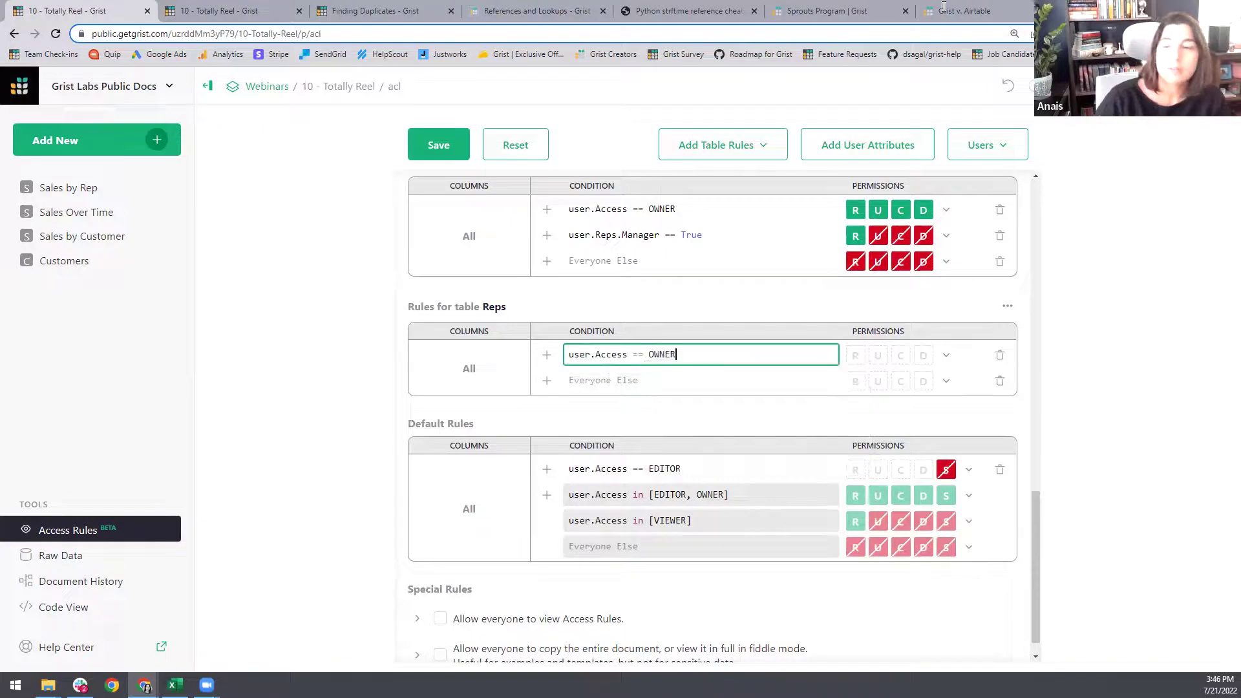
click(945, 355)
click(978, 380)
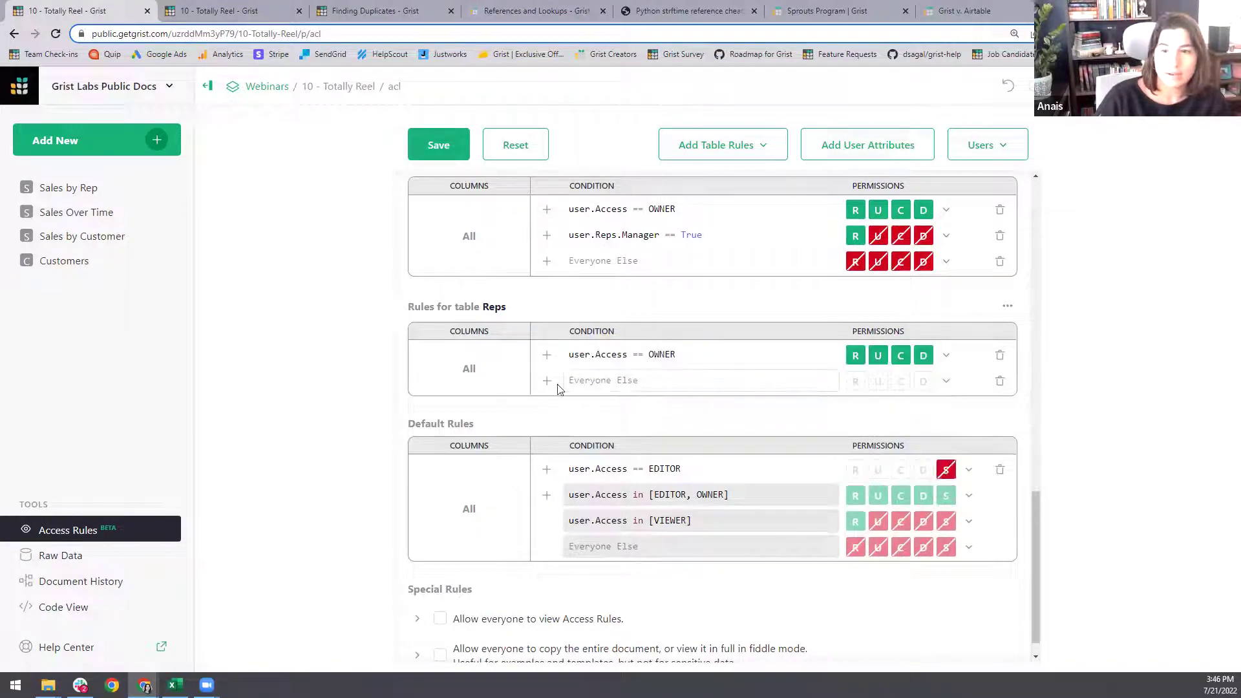
click(946, 381)
click(986, 465)
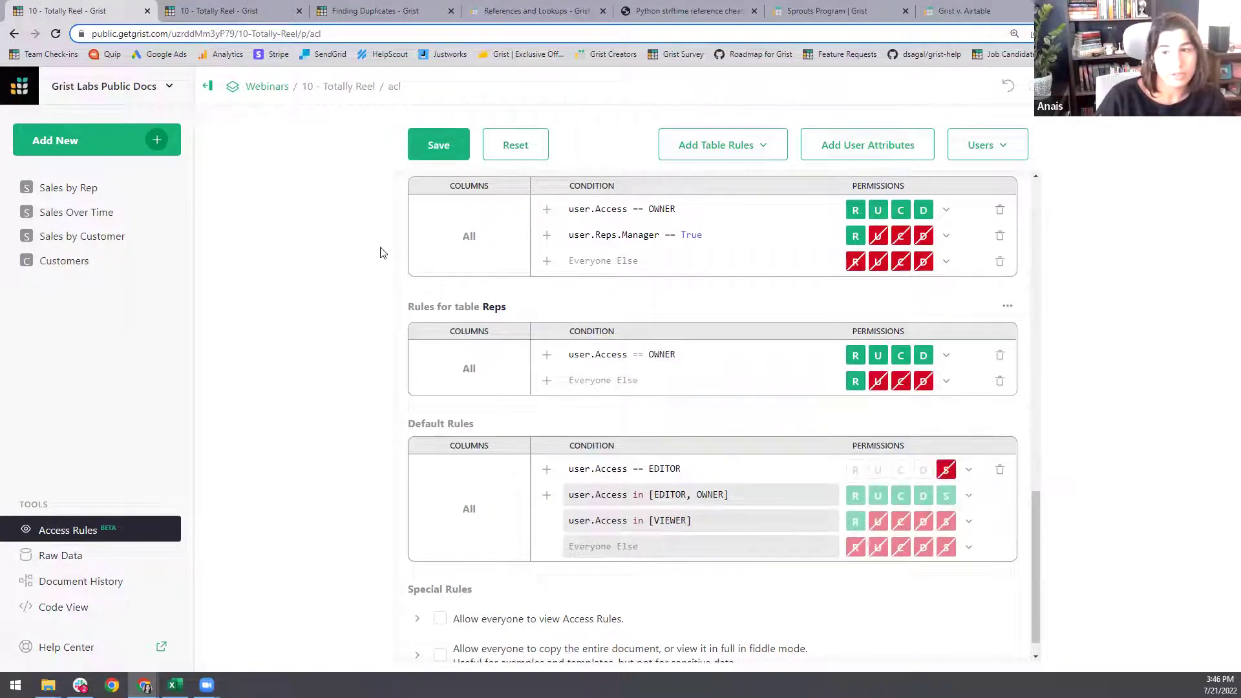
click(445, 150)
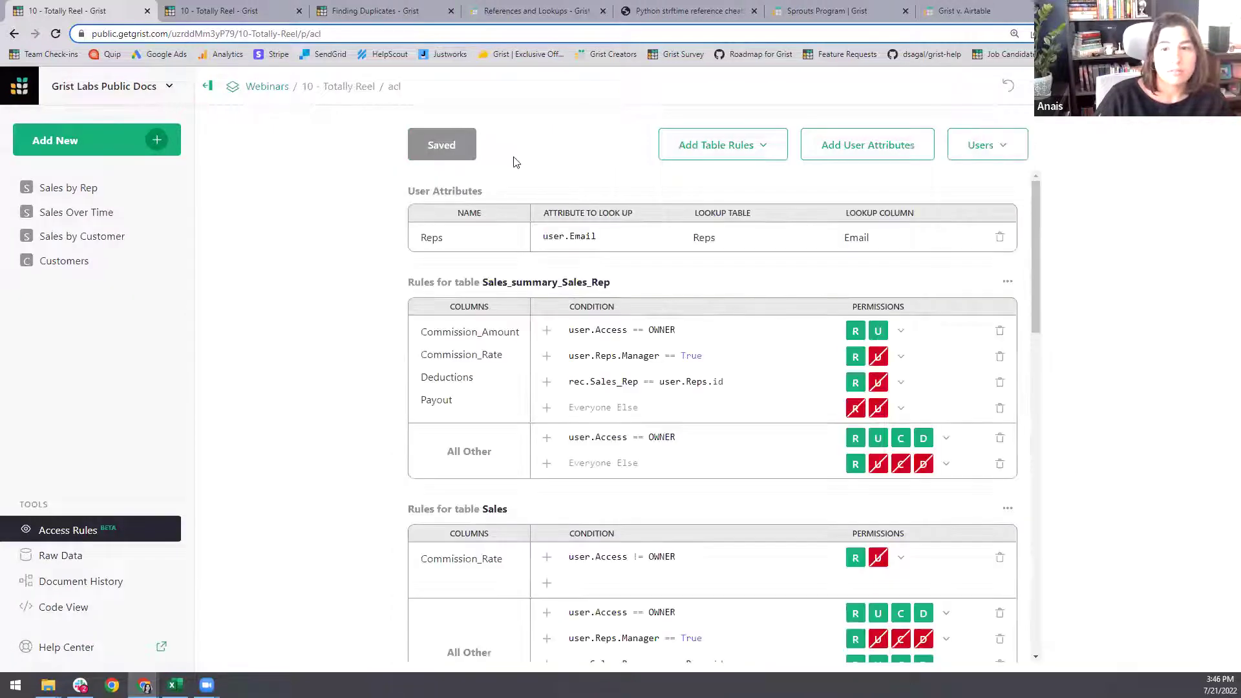
click(982, 150)
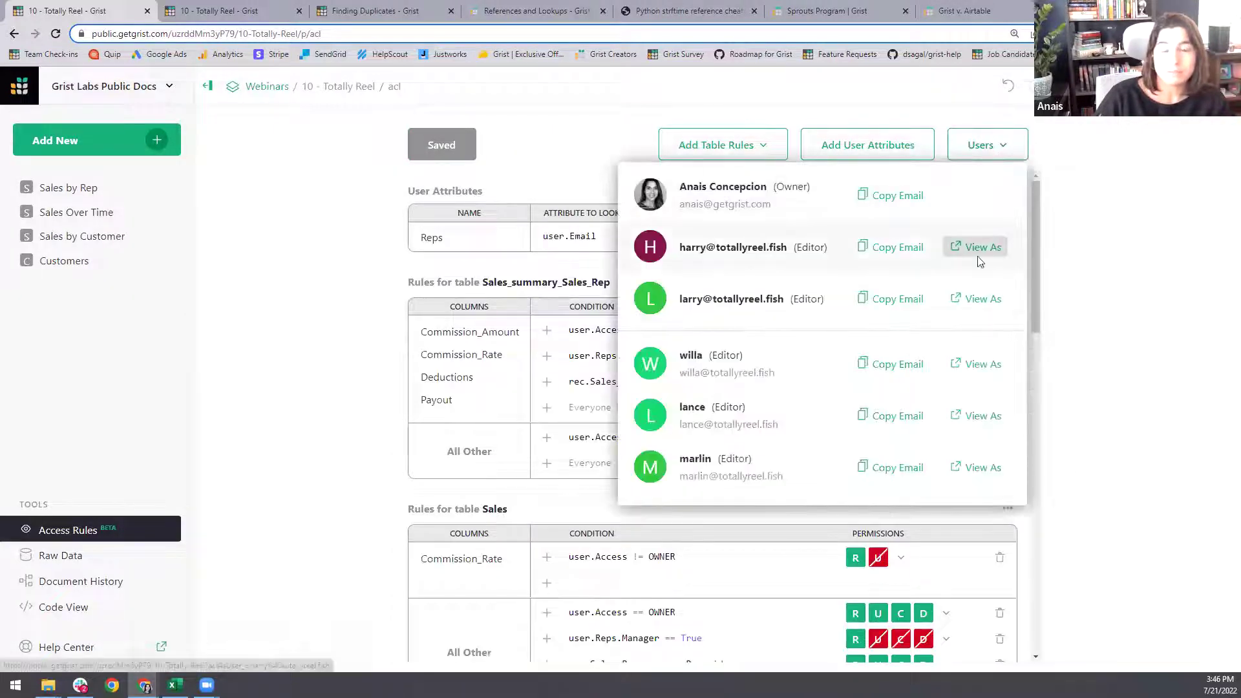
click(982, 245)
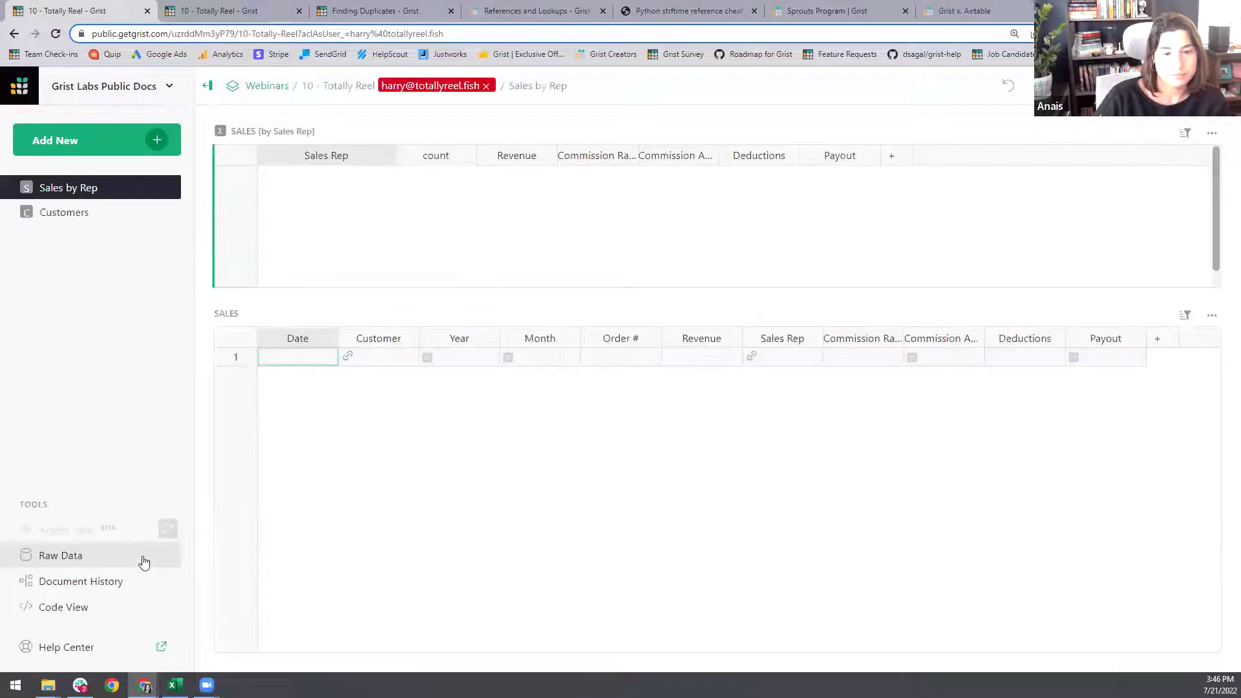
click(62, 555)
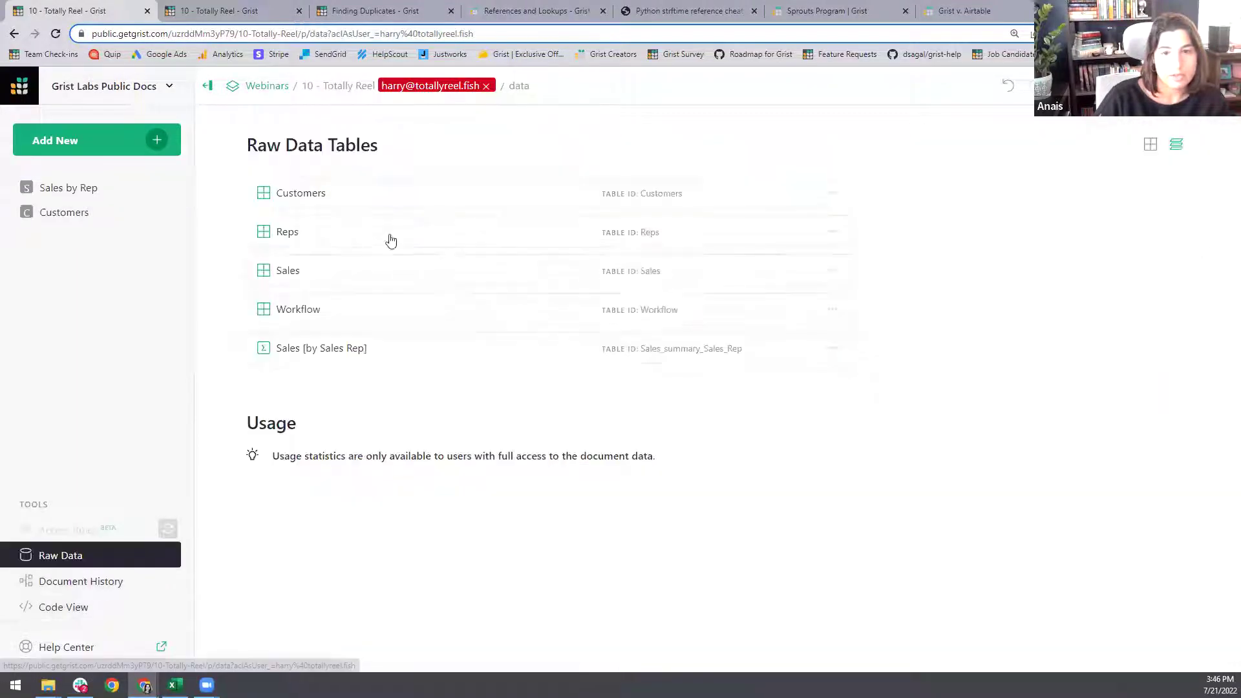
click(388, 237)
click(642, 191)
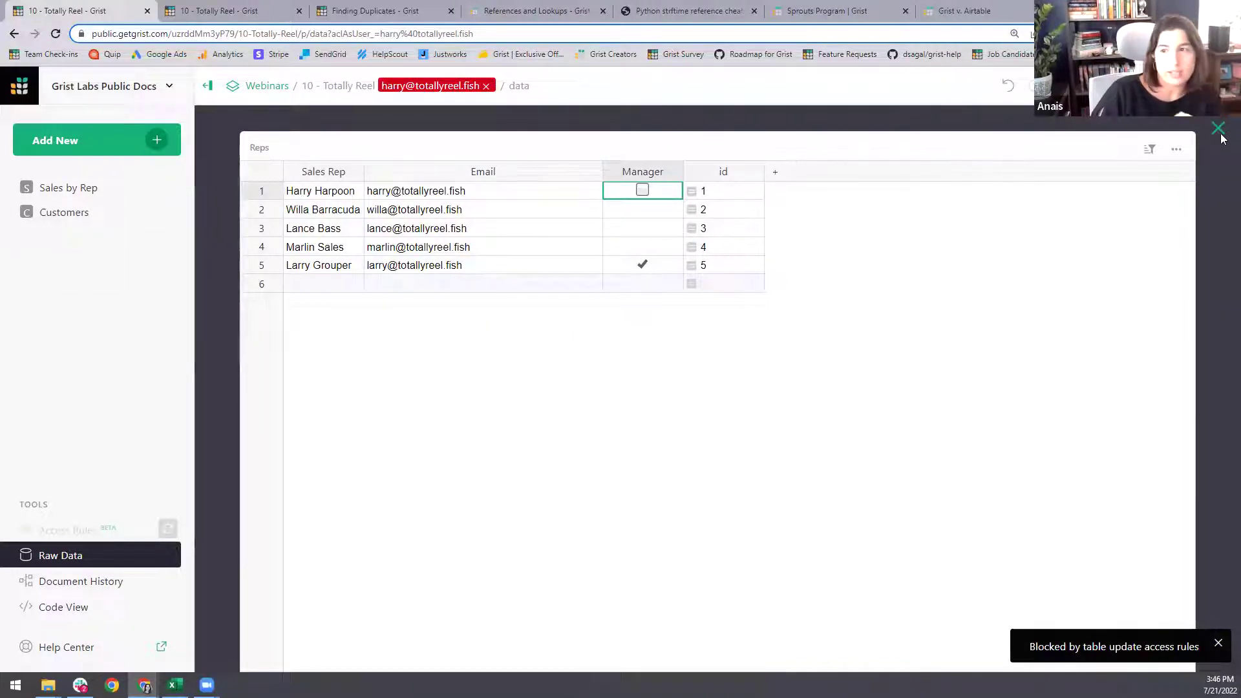
click(486, 87)
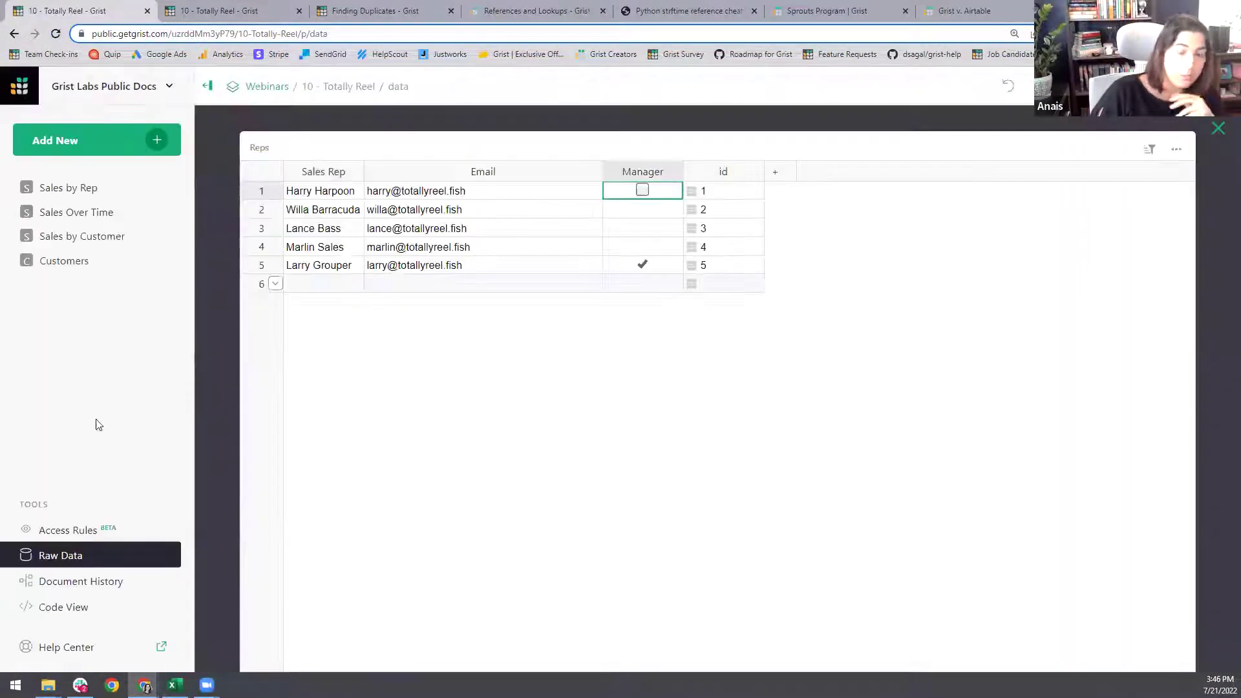
click(1216, 130)
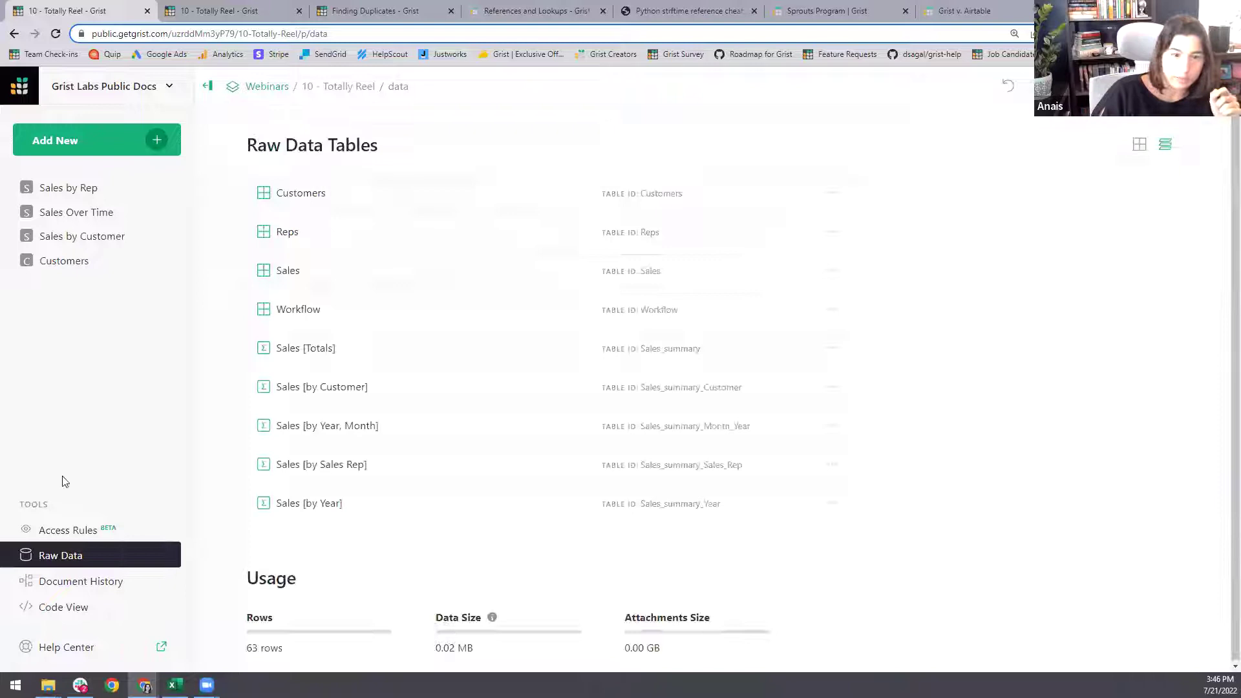
click(61, 529)
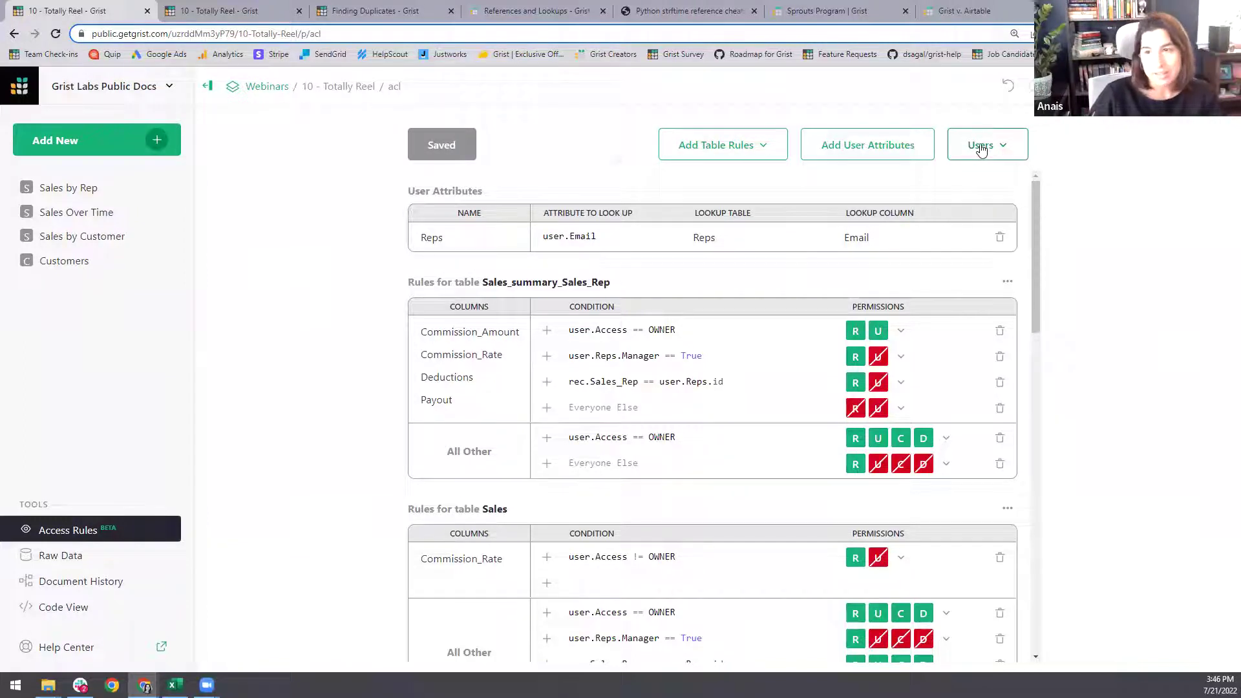
click(981, 148)
- Preview the document as the rep again and date a new row 9 sale 2023-08-23
click(962, 258)
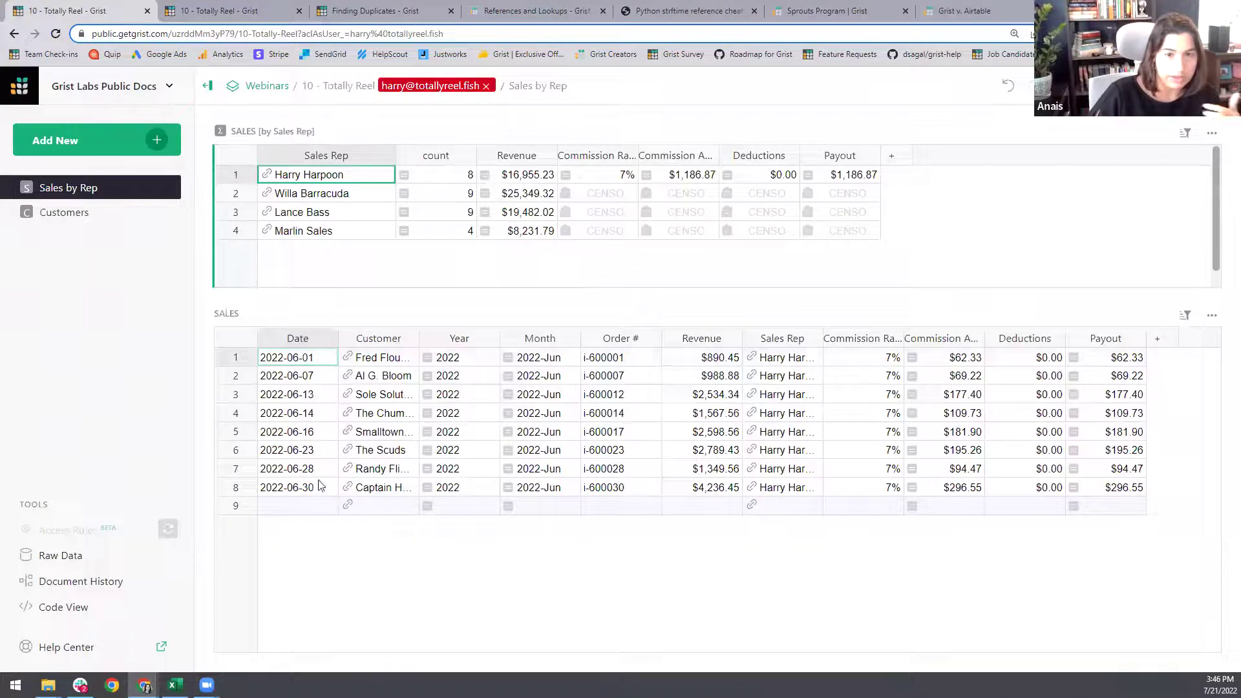
double_click(314, 511)
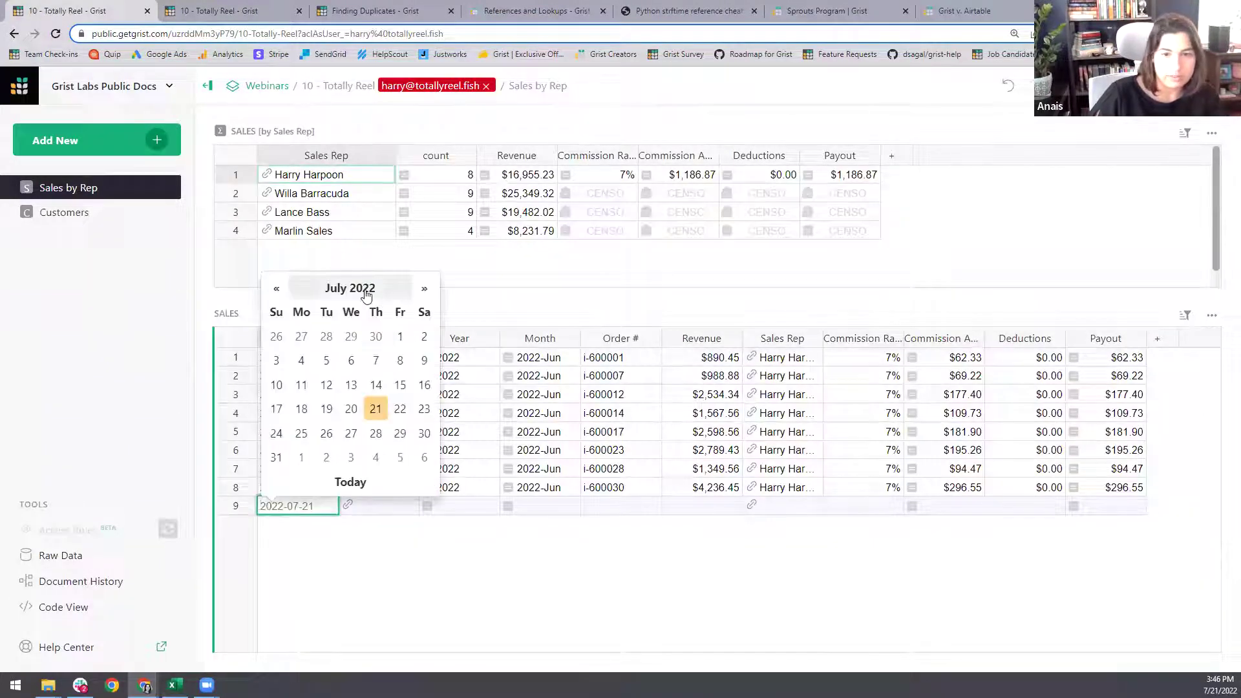
click(362, 291)
click(361, 309)
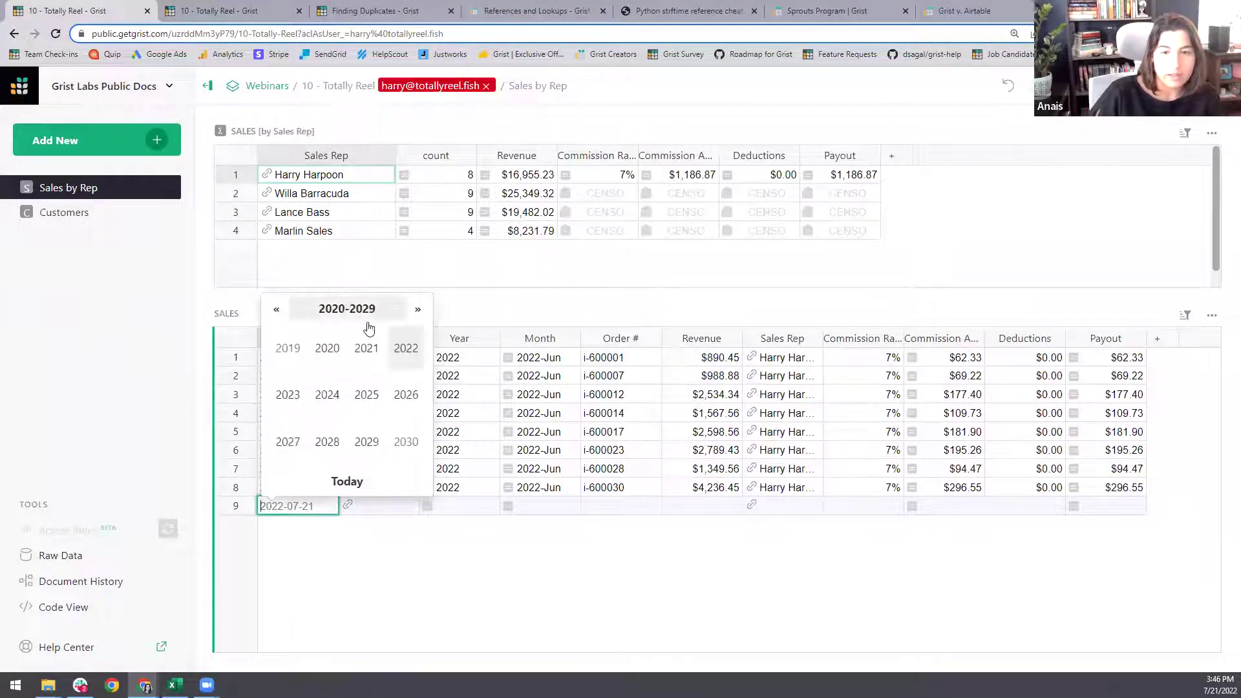
click(288, 402)
click(406, 395)
click(351, 408)
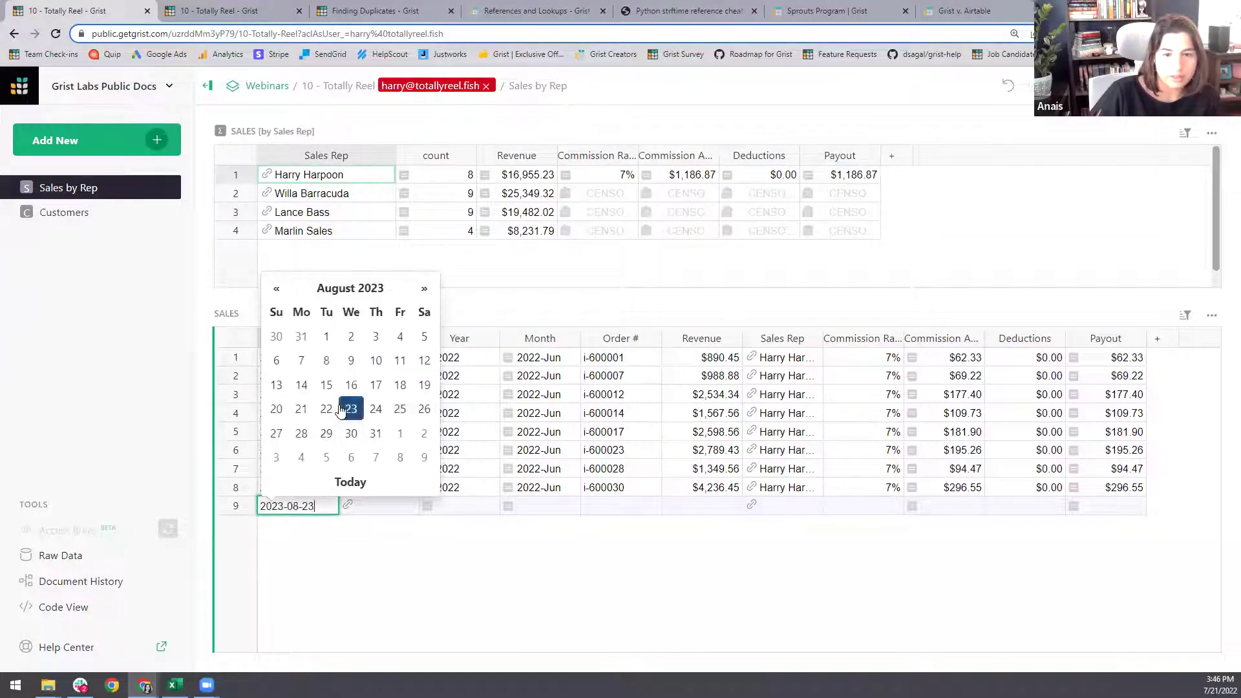
click(382, 581)
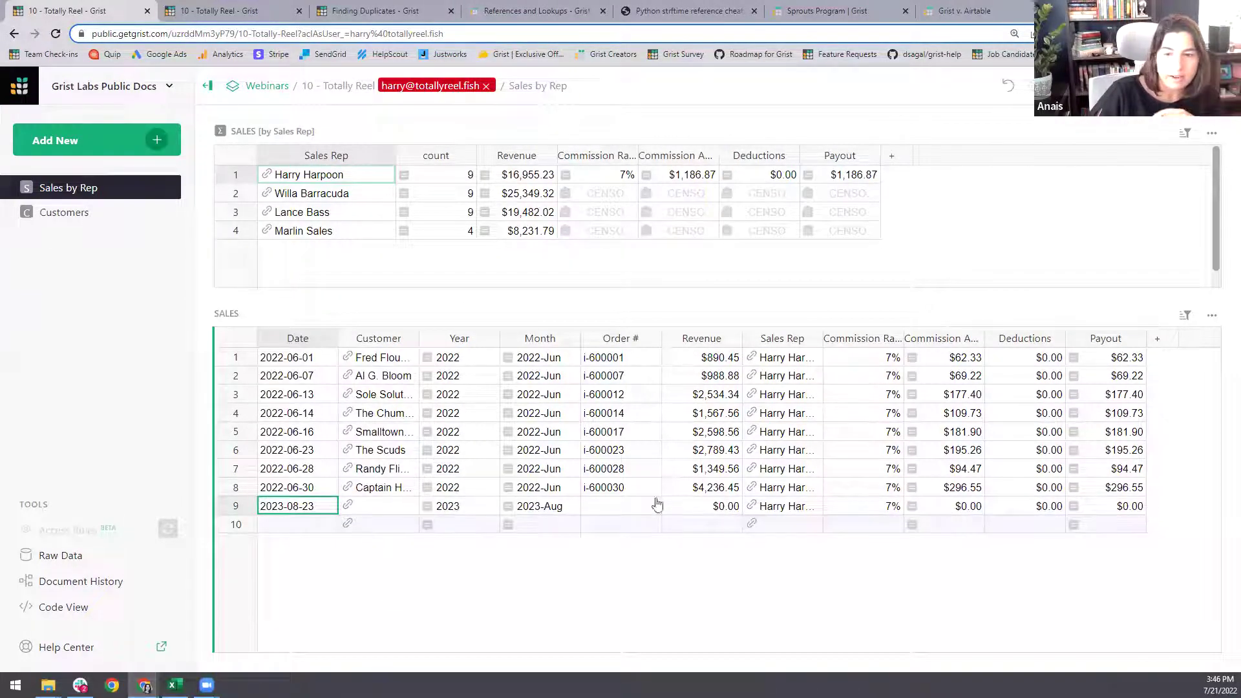
- Give row 9 the newly added customer New! and revenue 10000
double_click(347, 510)
text(New)
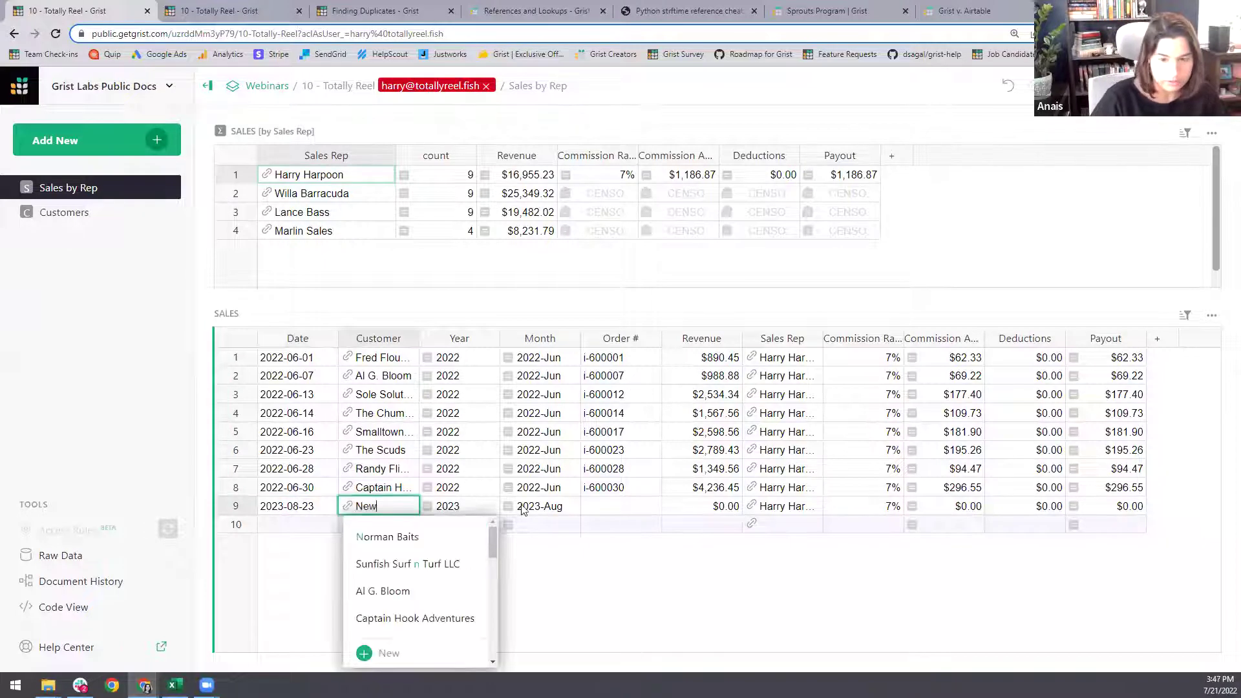
text(!)
key(Return)
double_click(392, 507)
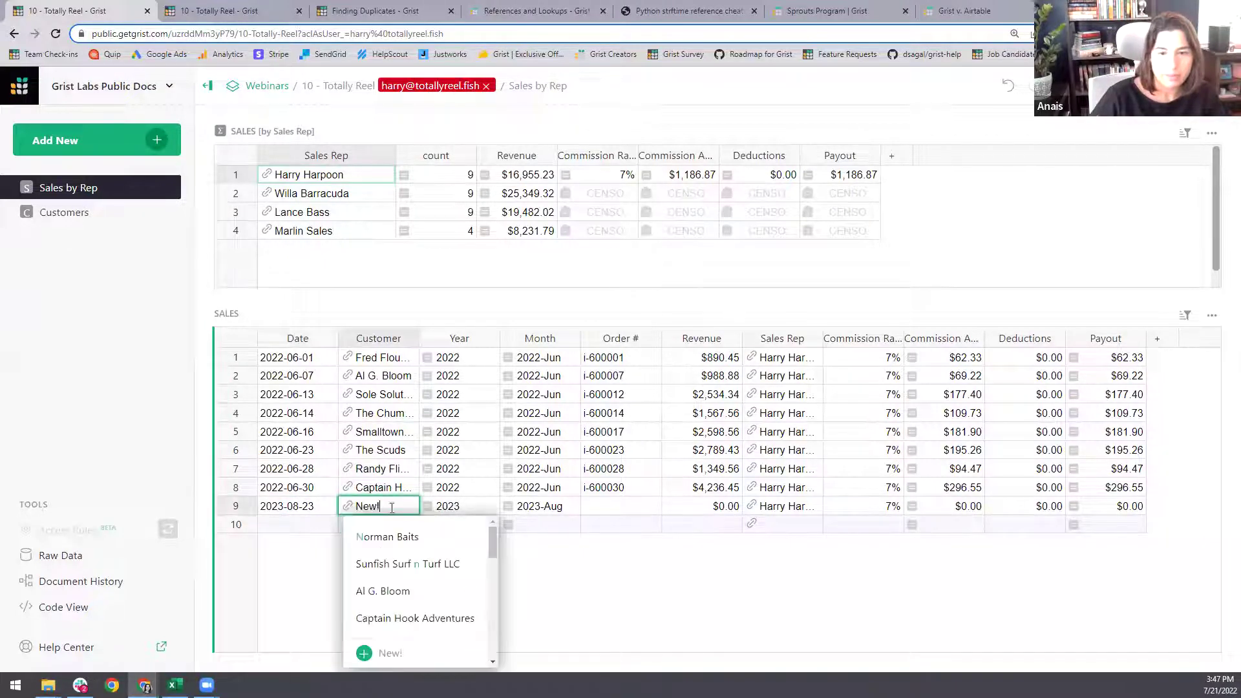
click(388, 662)
click(598, 511)
click(692, 508)
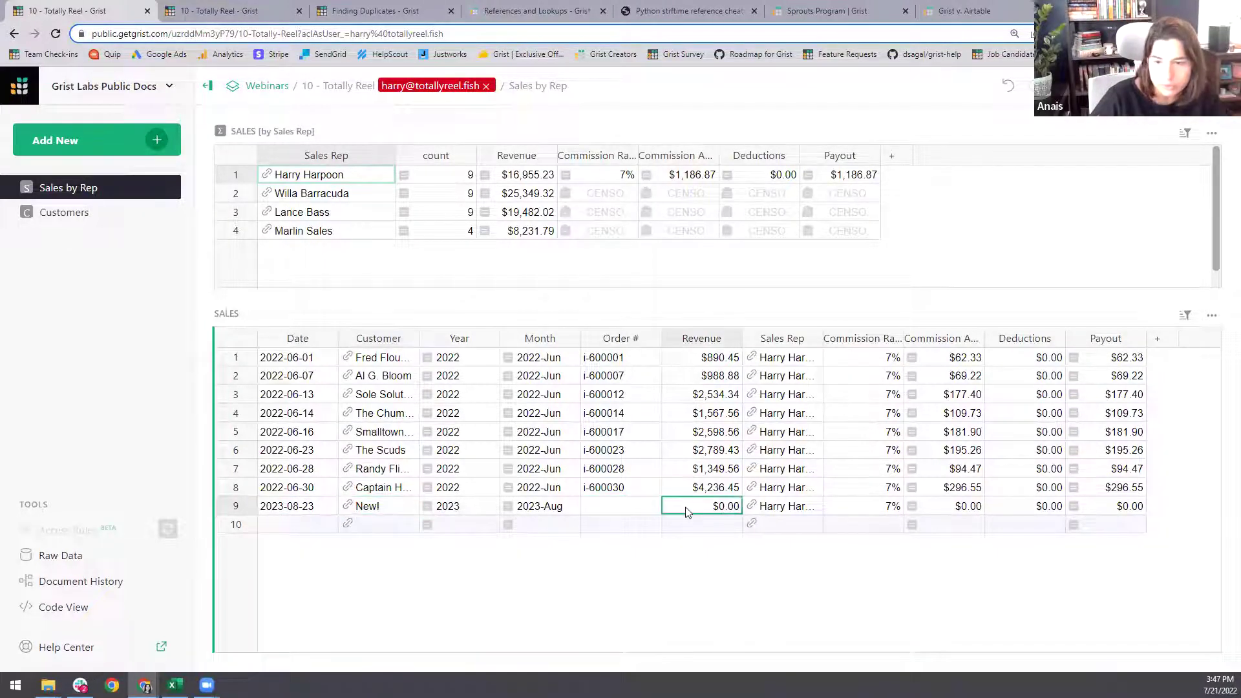
key(Return)
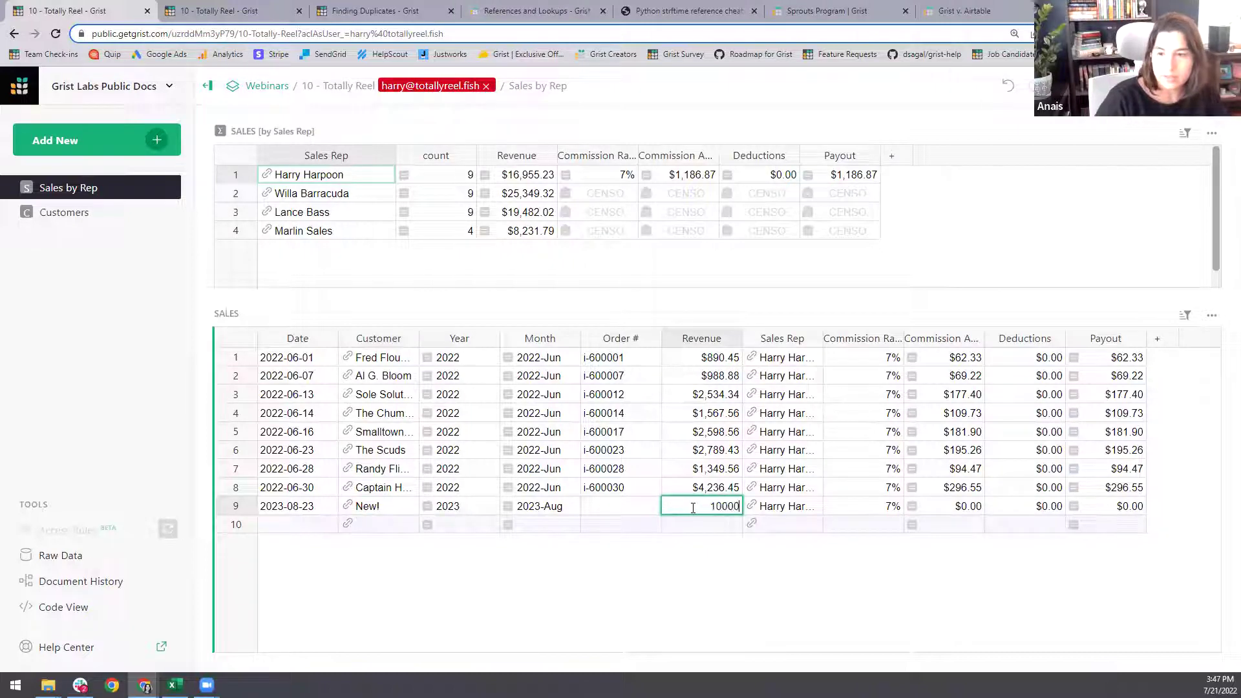
text(10000)
key(Return)
- Add a row 10 sale dated 2022-07-22 for Captain Hook Adventures at 5000, then exit preview
click(304, 525)
key(Return)
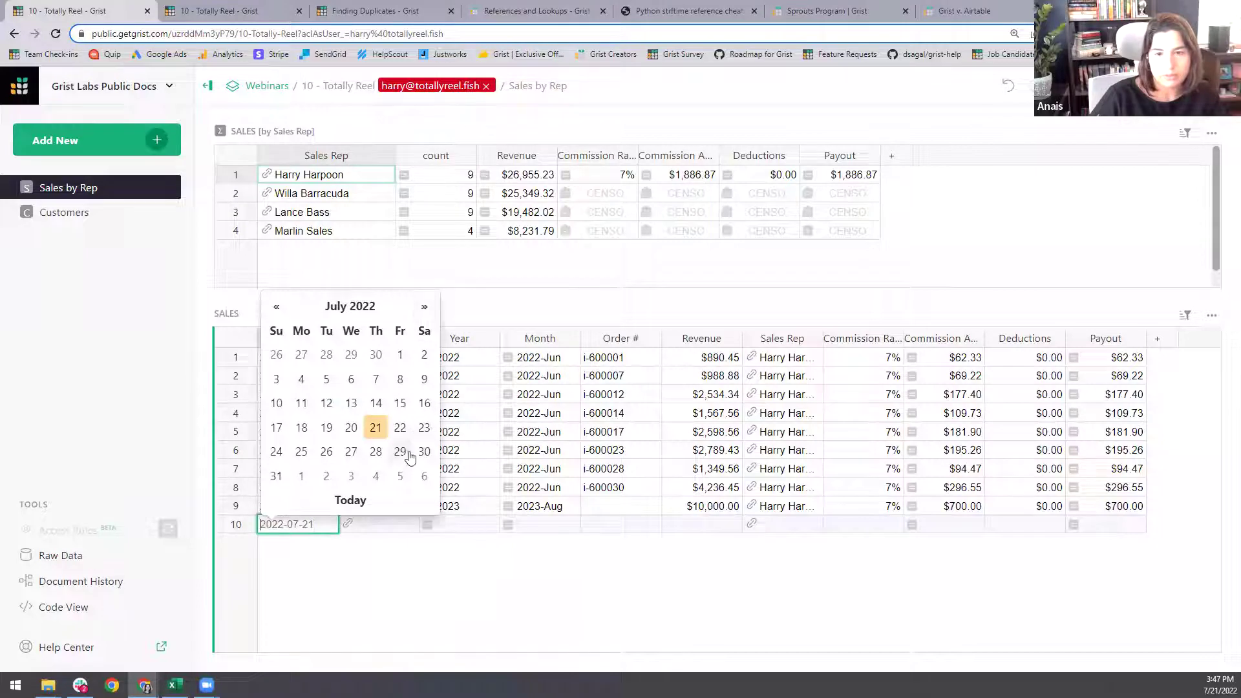
click(401, 427)
key(Escape)
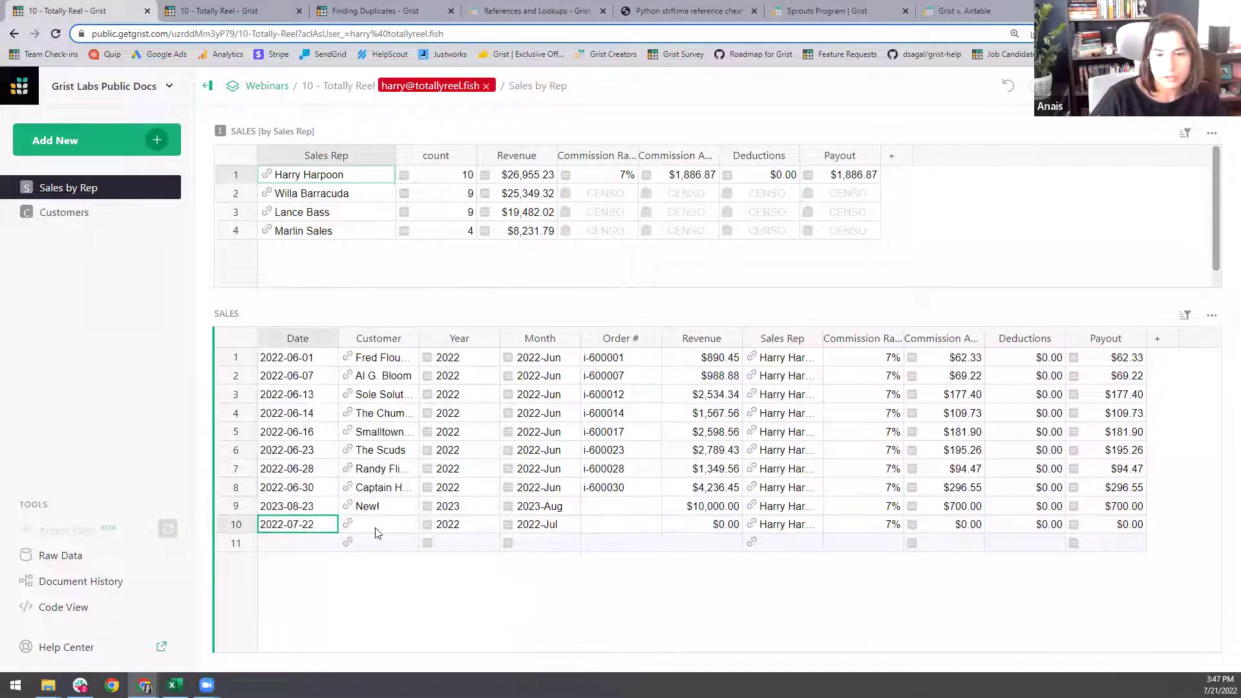
click(352, 524)
text(Captain)
click(444, 583)
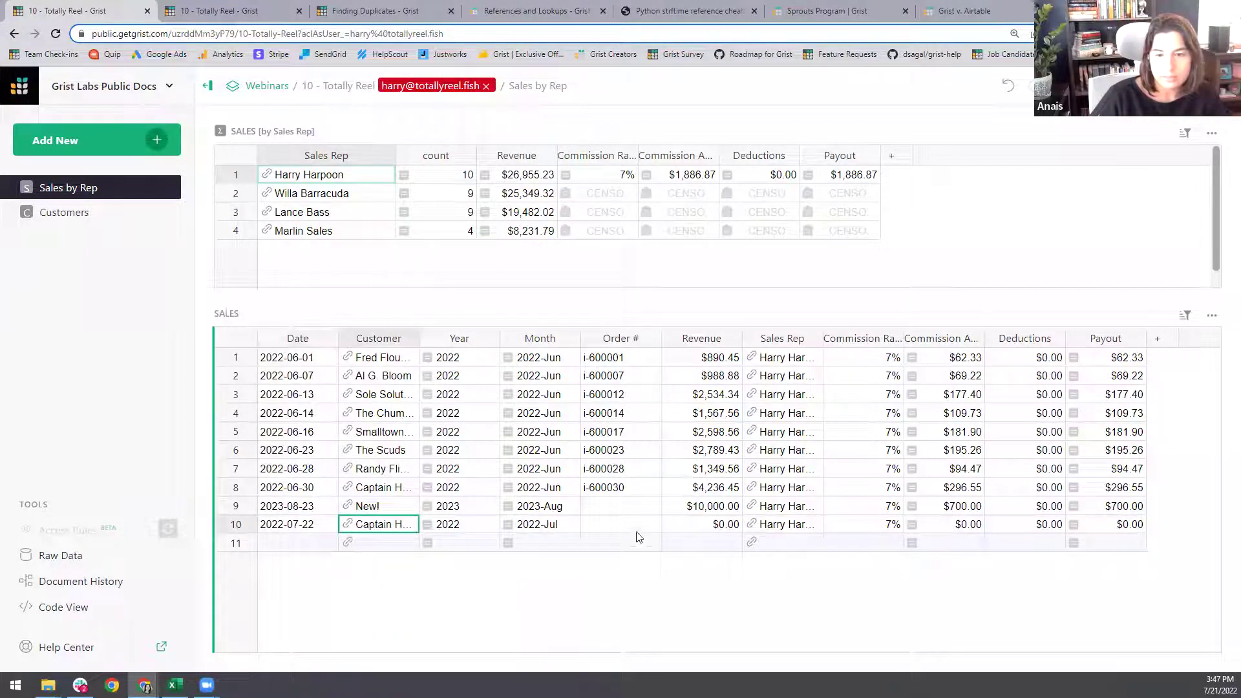
click(702, 525)
key(Return)
key(BackSpace)
text(5000)
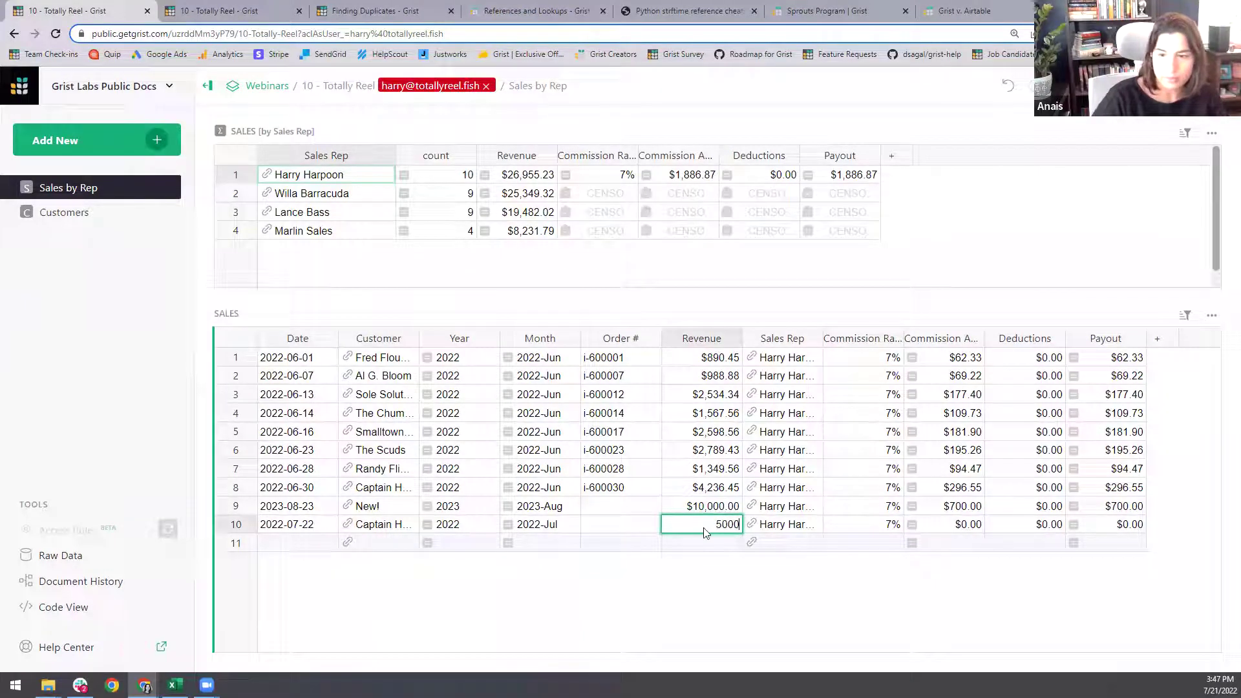
key(Return)
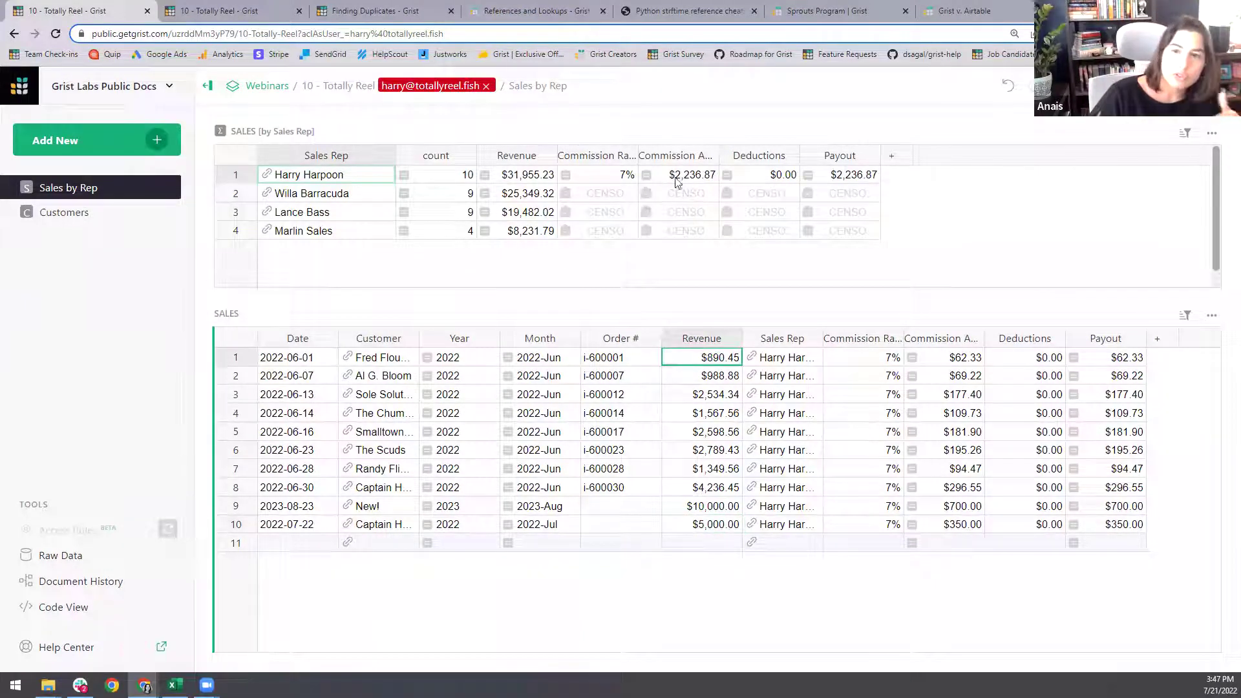
click(486, 86)
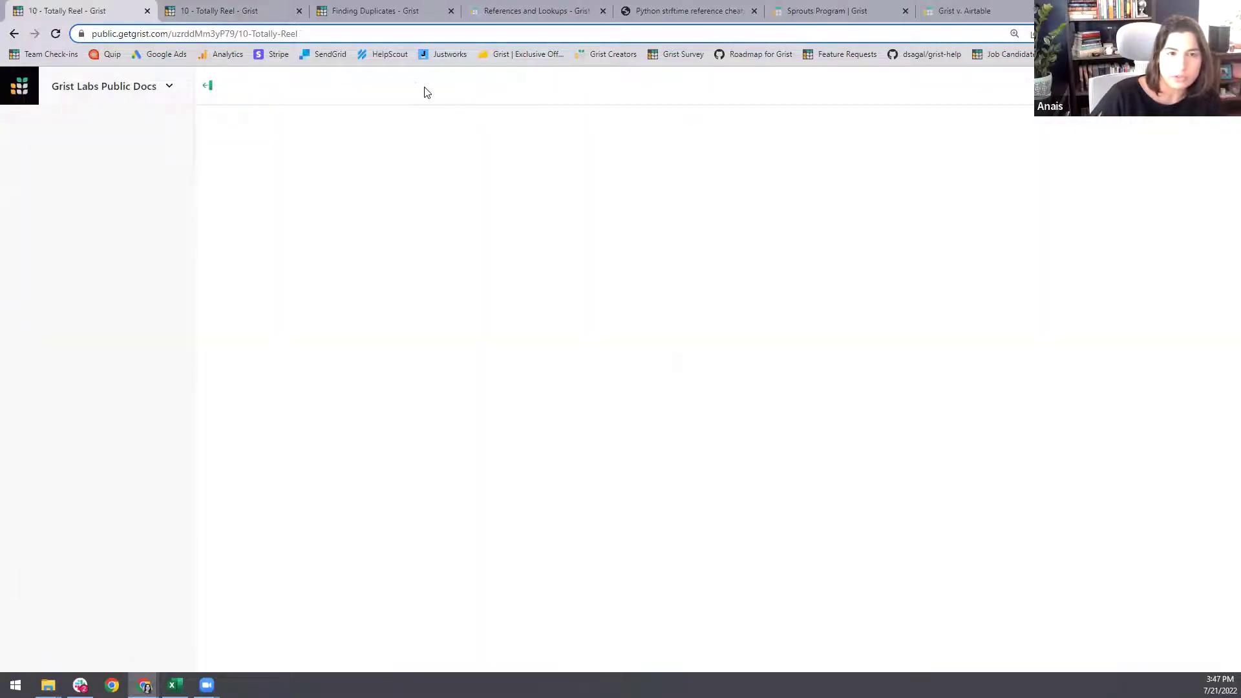
- Filter Sales Over Time to 2022-Jul, then 2023, and return to Sales by Rep
click(108, 219)
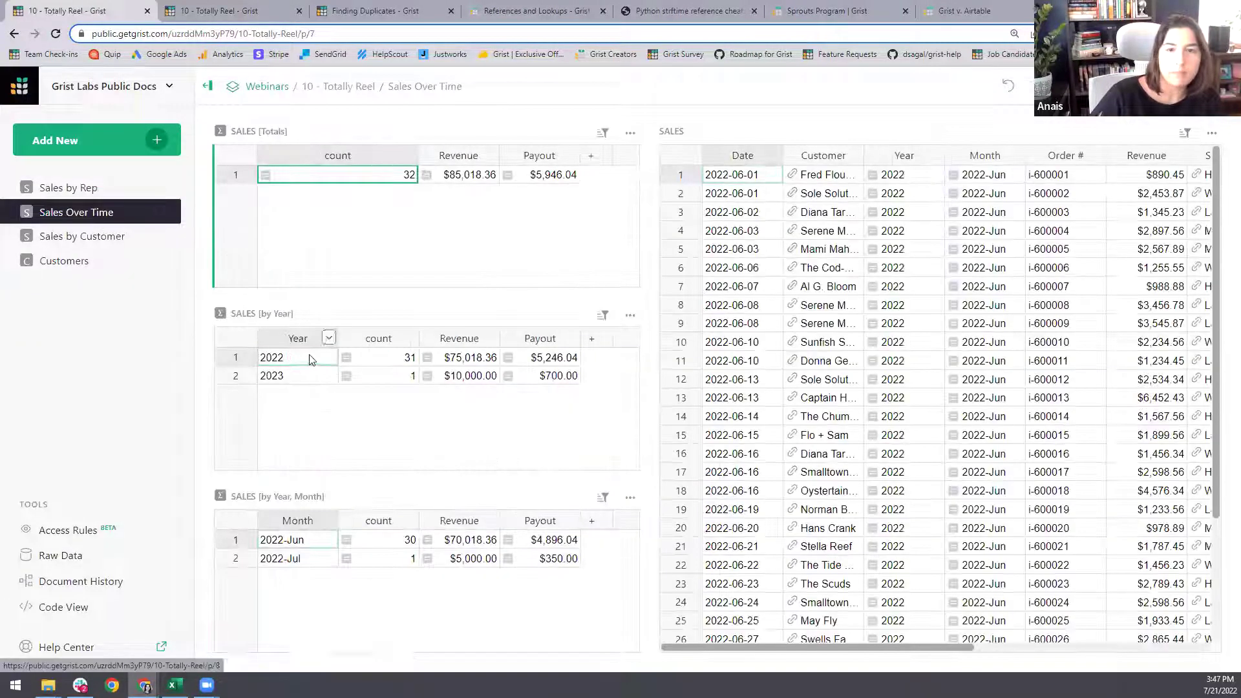
click(316, 559)
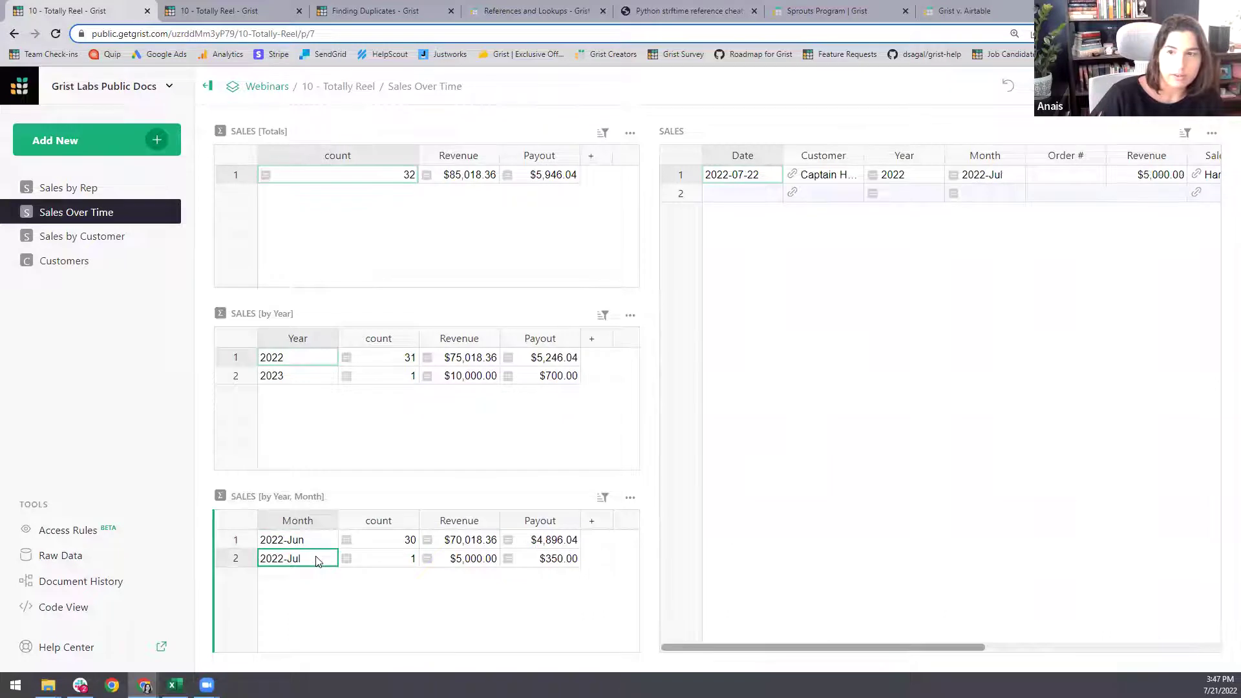
click(313, 377)
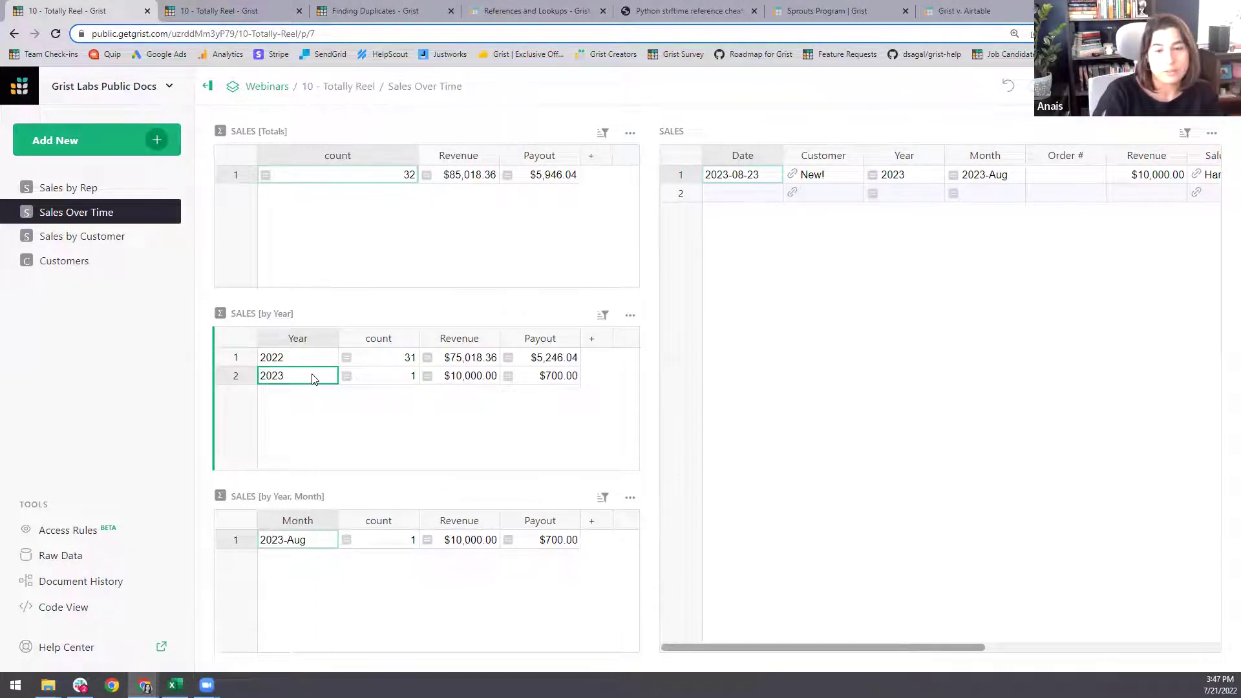
click(67, 191)
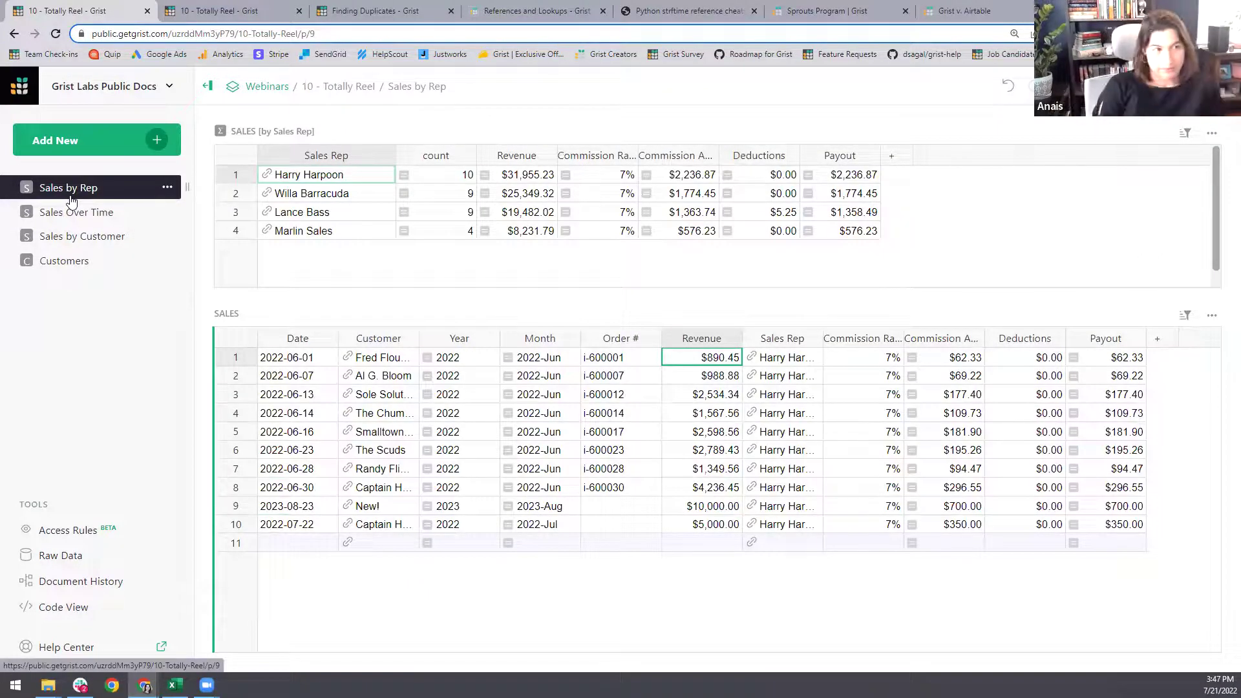